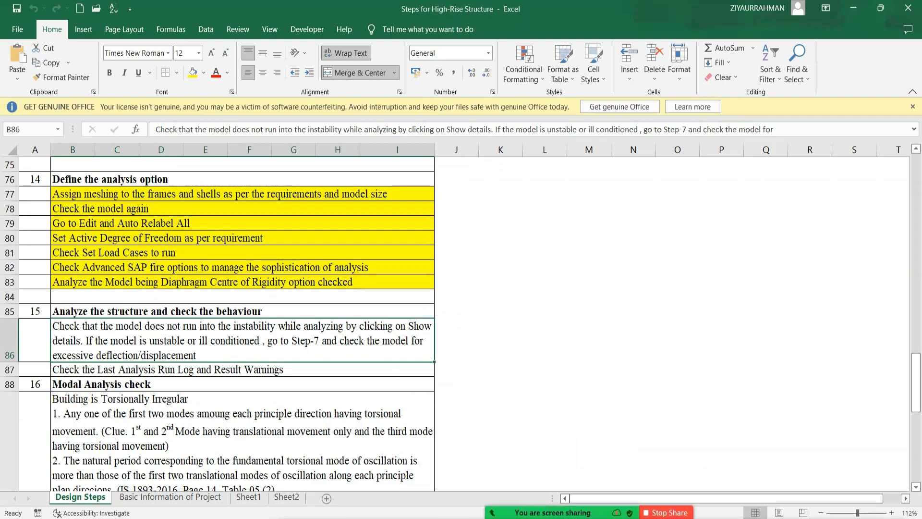
Switch to ETABS and check the model with all joint, frame, shell, other and fix options enabled at 1 mm tolerance
key("alt+Tab")
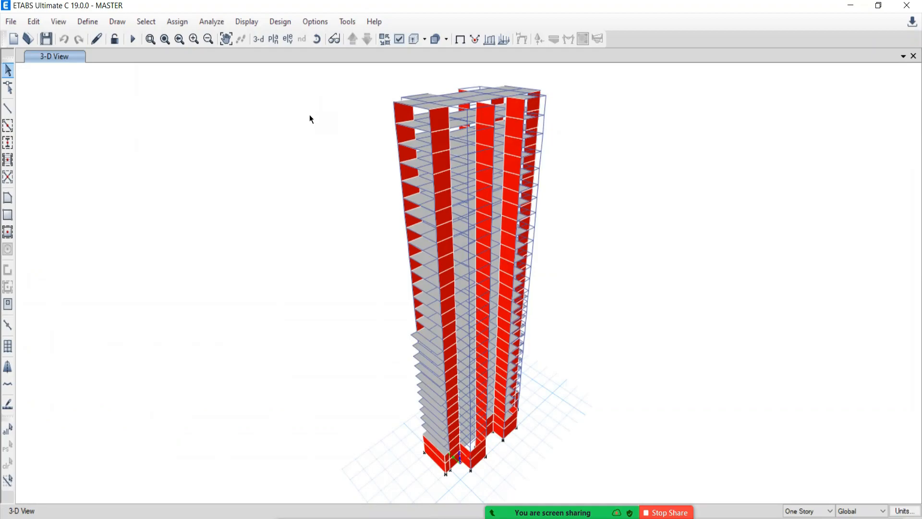
left_click(211, 21)
left_click(237, 39)
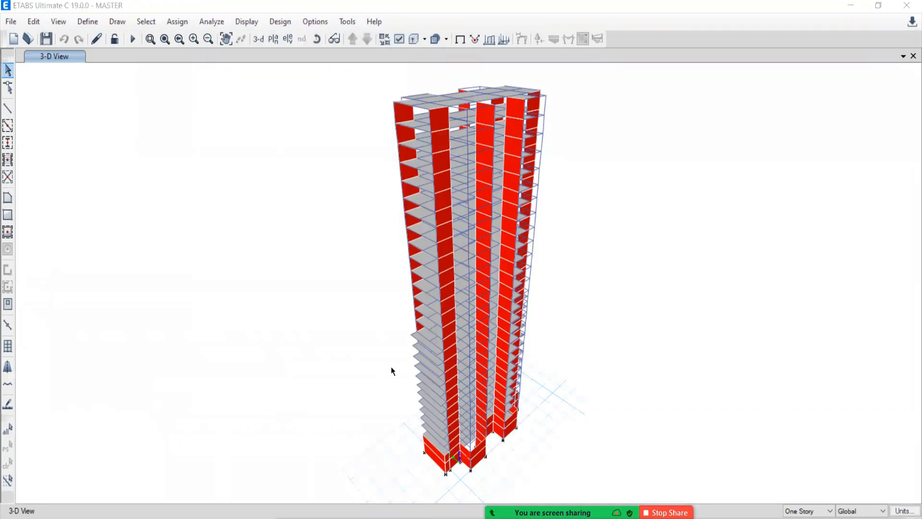
left_click(414, 427)
left_click(379, 378)
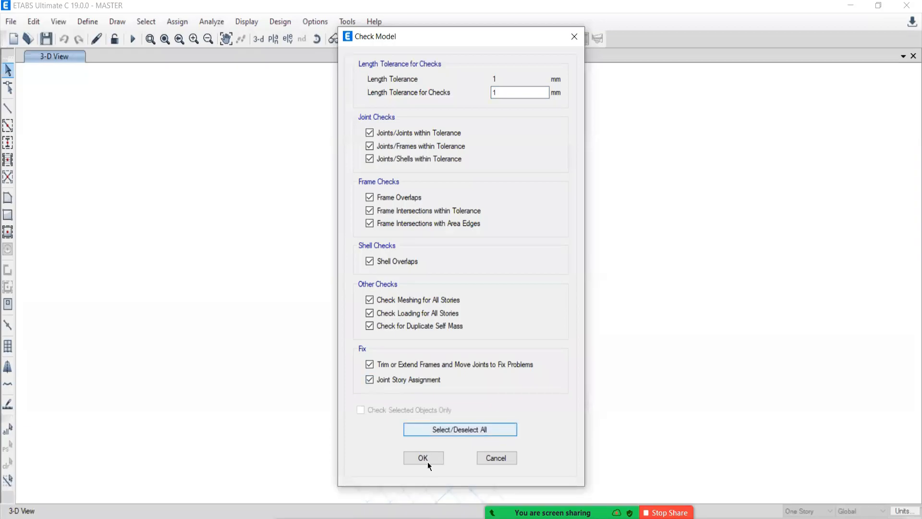
left_click(422, 458)
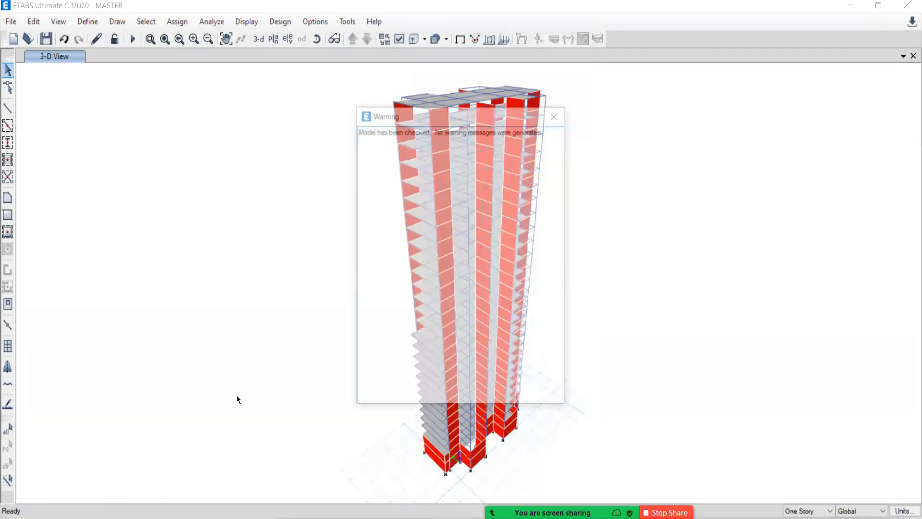
left_click(557, 115)
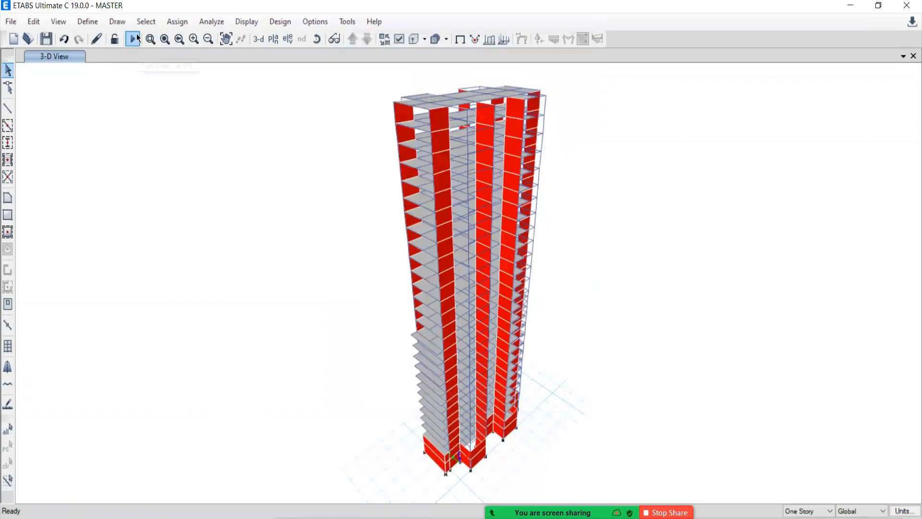
Run the structural analysis of the high-rise model
left_click(210, 23)
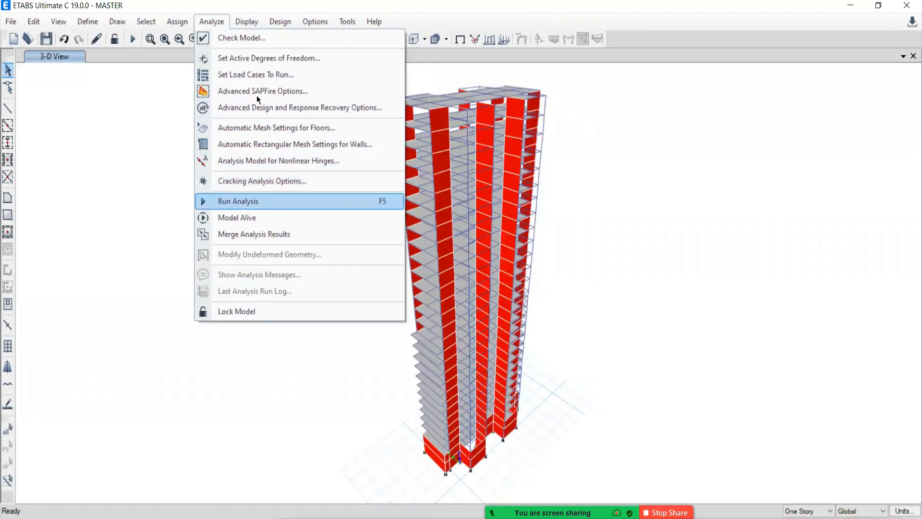
left_click(253, 6)
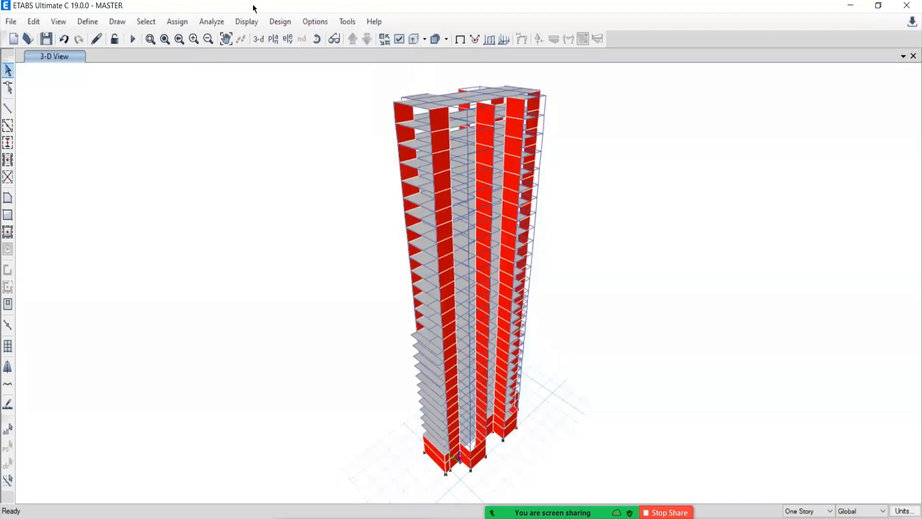
left_click(134, 42)
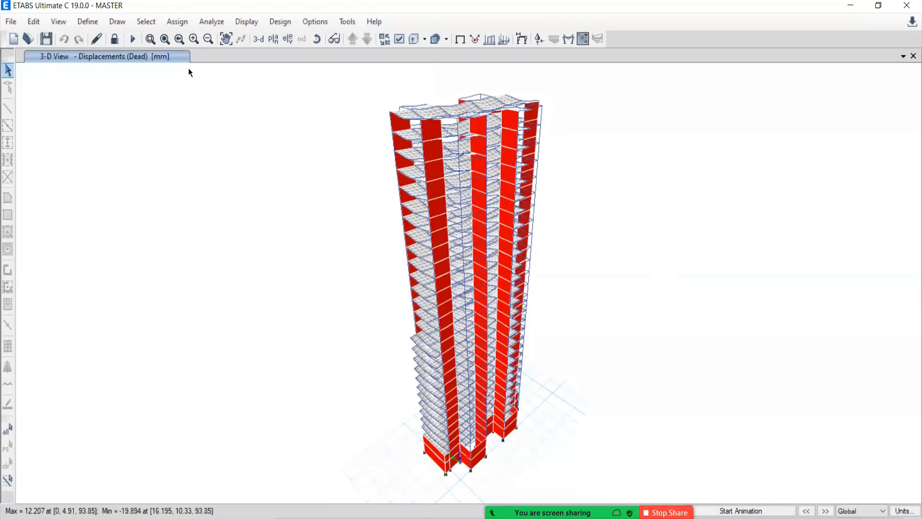
Read through the last analysis run log, examining the element counts, P-Delta stability check and load case solutions for warnings
left_click(211, 21)
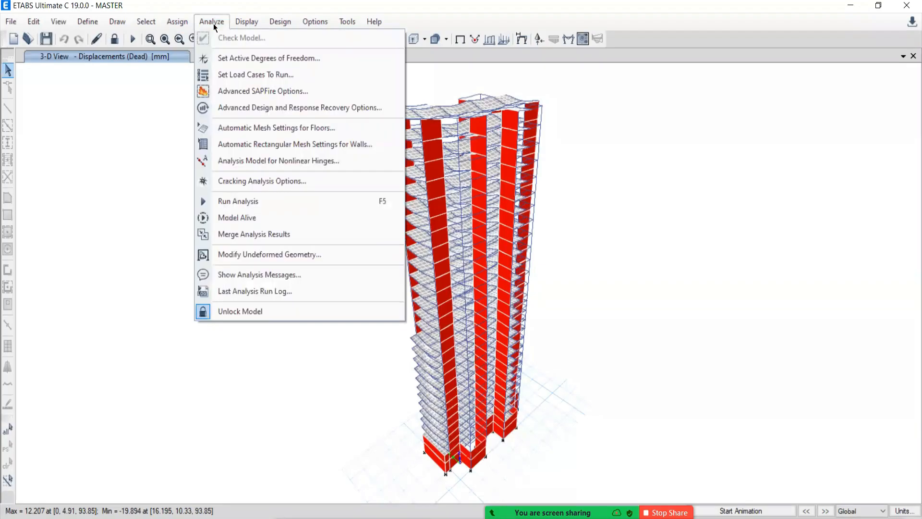
left_click(248, 292)
left_click_drag(637, 292, 642, 129)
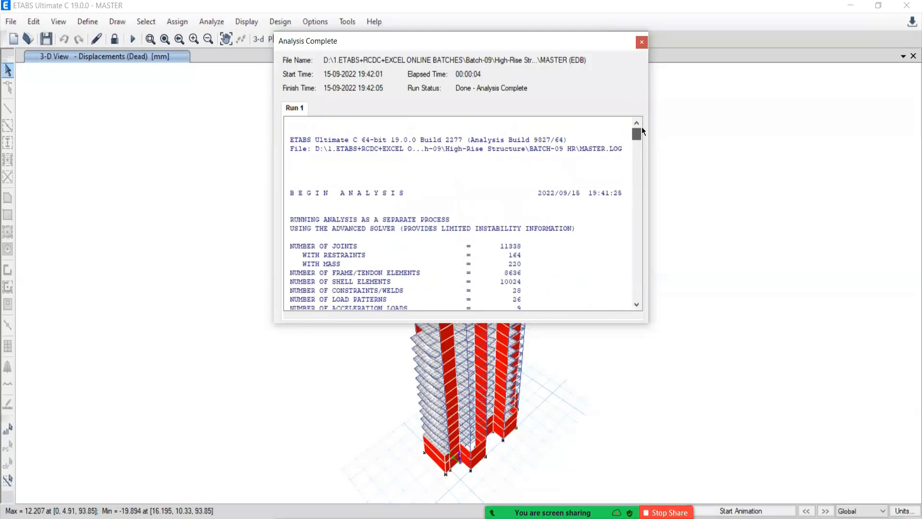
left_click(386, 193)
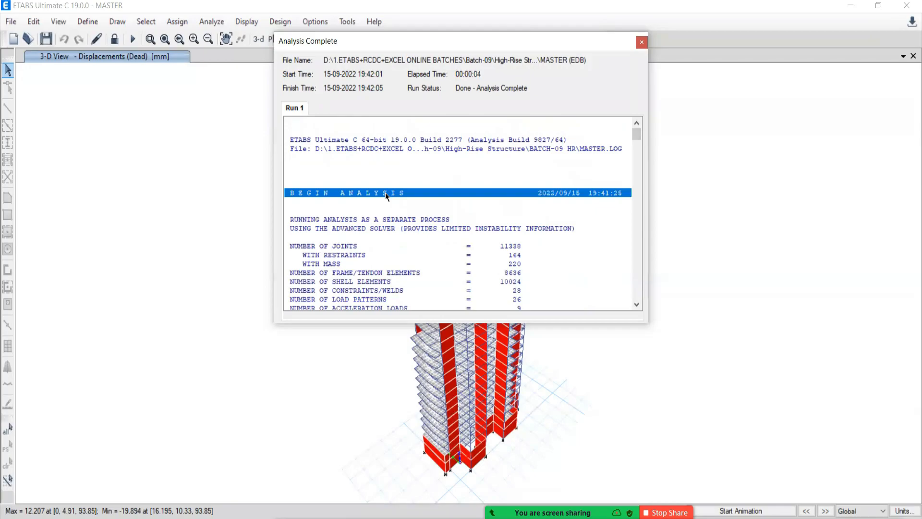
key("Down")
key("Down")
key("Down")
key("Down")
key("Down")
key("Down")
key("Down")
key("Down")
key("Down")
key("Down")
key("Down")
key("Down")
key("Down")
key("Down")
key("Down")
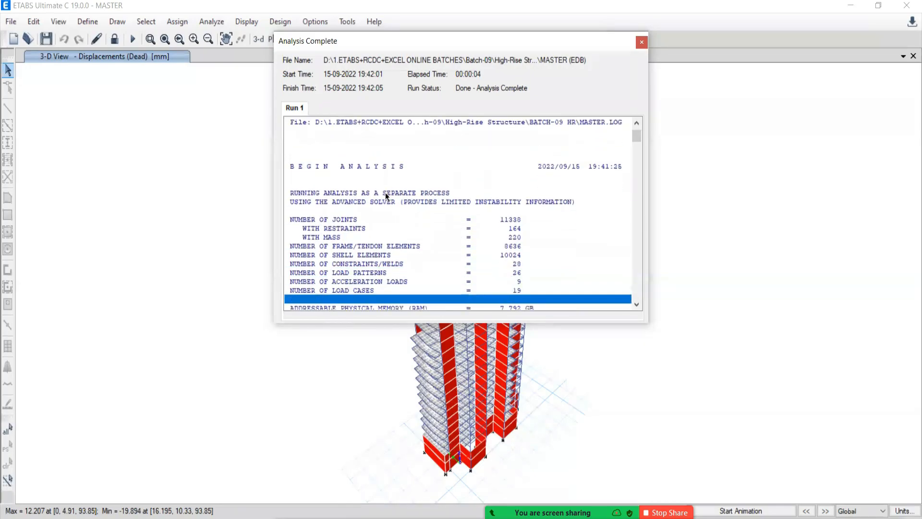
key("Down")
key("Down")
key("Down")
key("Down")
key("Down")
key("Down")
key("Down")
key("Down")
key("Down")
key("Down")
key("Down")
key("Down")
key("Down")
key("Down")
key("Down")
key("Down")
key("Down")
key("Down")
key("Down")
key("Down")
key("Down")
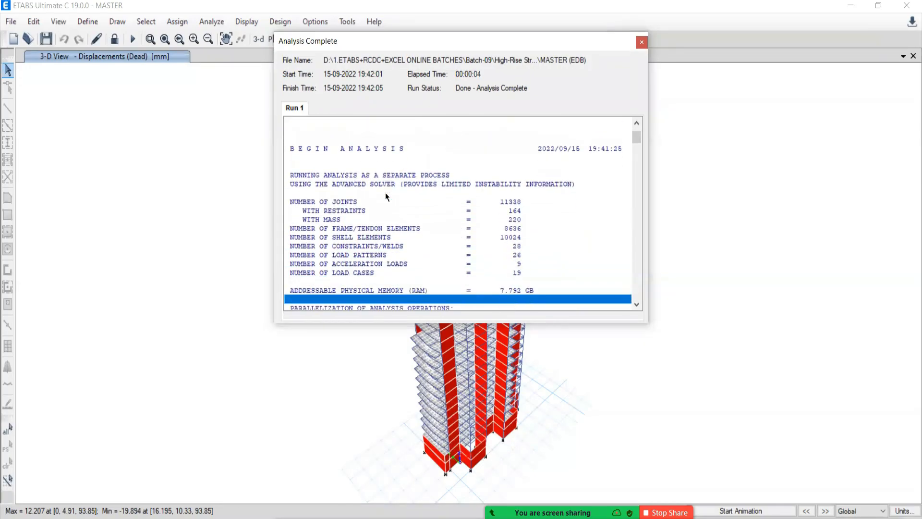
key("Down")
key("Down")
key("Down")
key("Down")
key("Down")
key("Down")
key("Down")
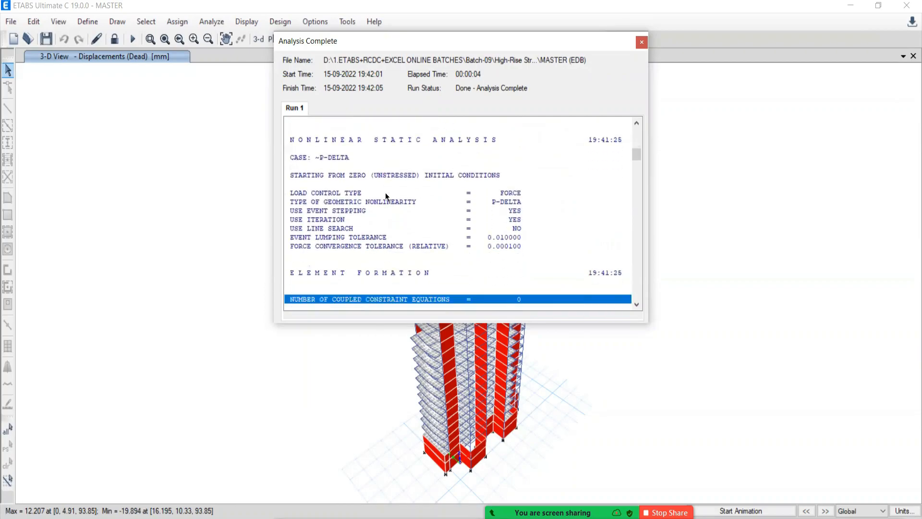
key("Down")
key("Down")
key("Down")
key("Down")
key("Down")
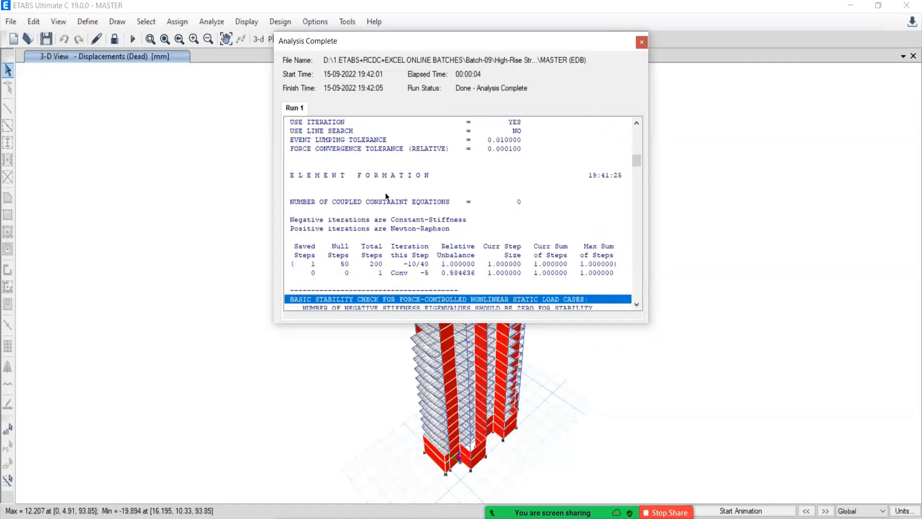
key("Down")
key("Down")
key("Down")
key("Down")
key("Down")
key("Down")
key("Down")
key("Down")
key("Down")
key("Down")
key("Down")
key("Down")
key("Down")
key("Down")
key("Down")
key("Down")
key("Down")
key("Down")
key("Down")
key("Down")
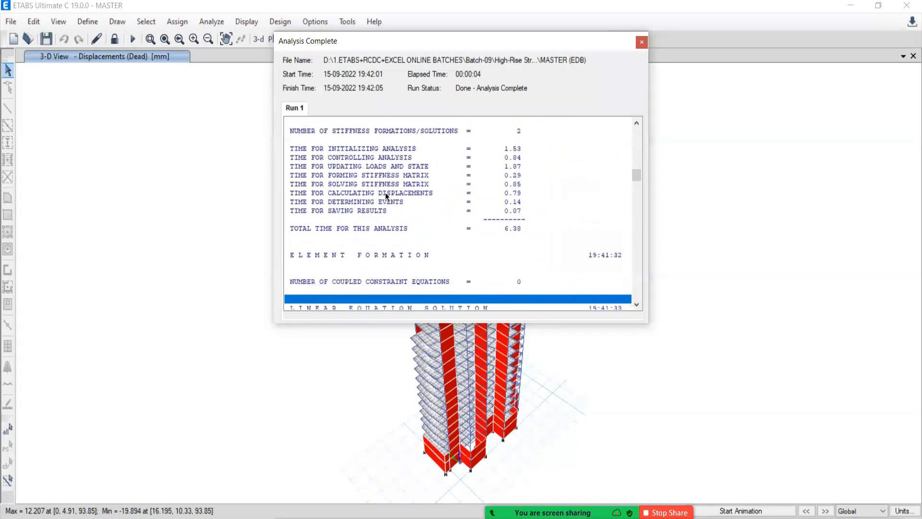
key("Down")
key("Down")
key("Down")
key("Down")
key("Down")
key("Down")
key("Down")
key("Down")
key("Down")
key("Down")
key("Down")
key("Down")
key("Down")
key("Down")
key("Down")
key("Down")
key("Down")
key("Down")
key("Down")
key("Down")
key("Down")
key("Down")
key("Down")
key("Down")
key("Down")
key("Down")
key("Down")
key("Down")
key("Down")
key("Down")
key("Down")
key("Down")
key("Down")
key("Down")
key("Down")
key("Down")
key("Down")
key("Down")
key("Down")
key("Down")
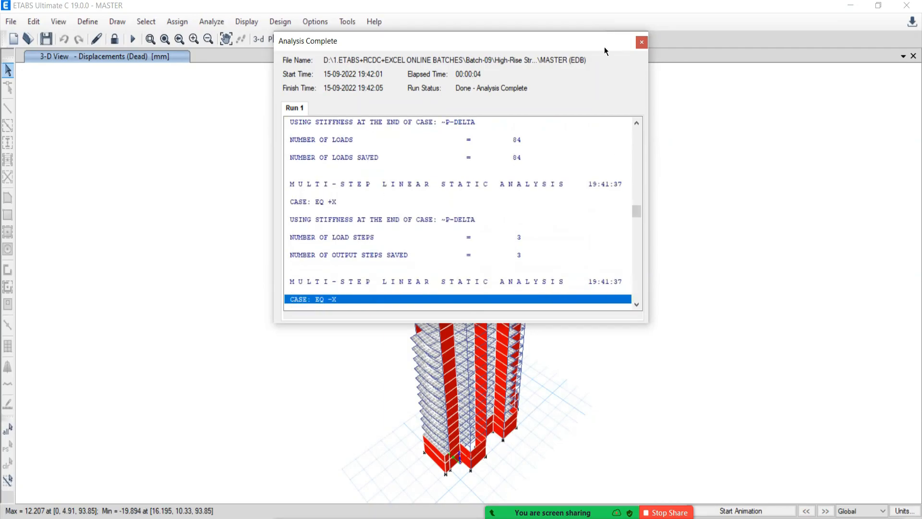
left_click_drag(589, 42, 531, 125)
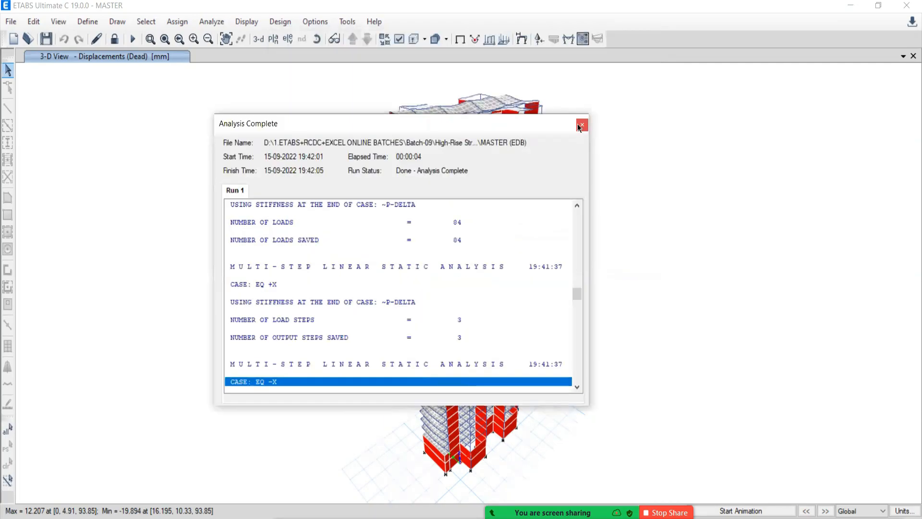
left_click(583, 124)
Switch to the Excel design steps sheet and fill cells B86 and B87, the instability and run log checks, with yellow
mouse_move(422, 270)
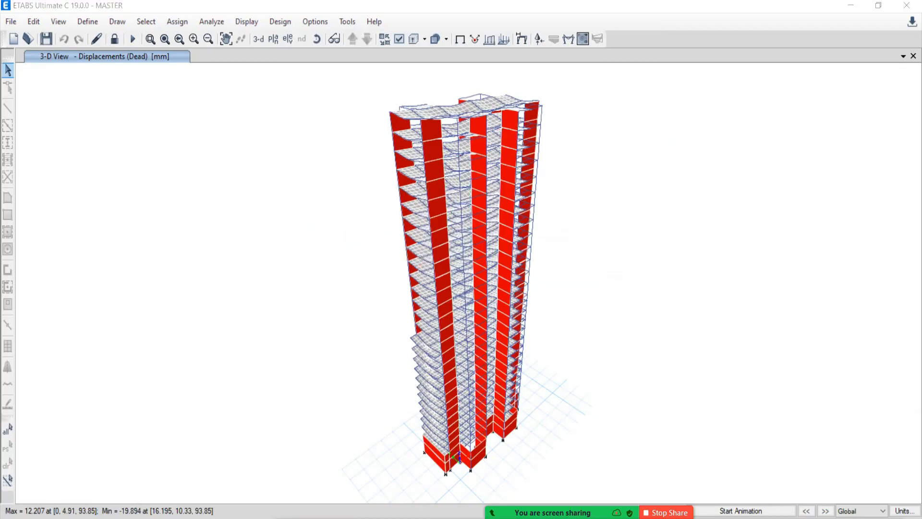
key("alt+Tab")
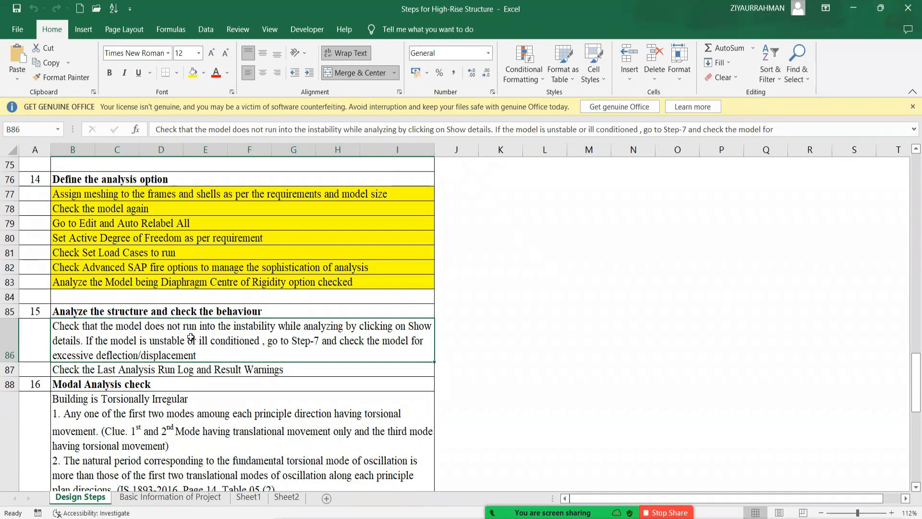
left_click(192, 73)
key("Down")
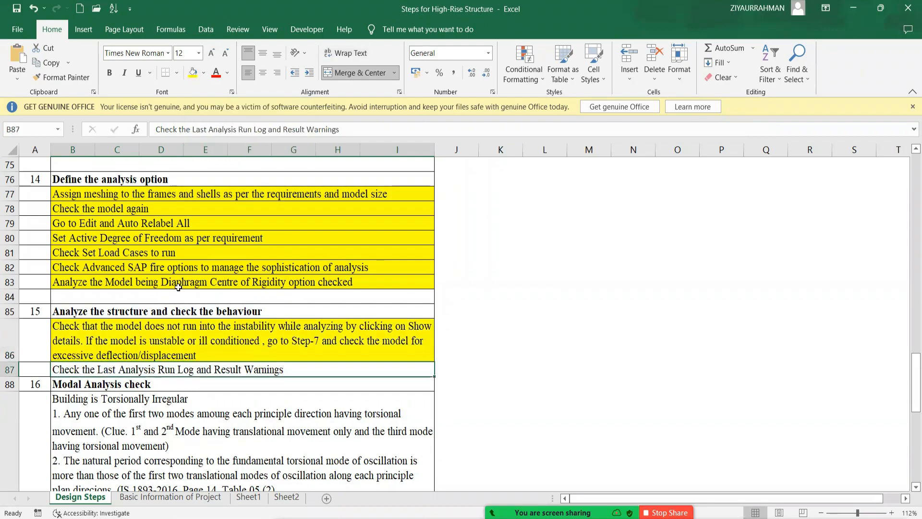
left_click(193, 73)
scroll(112, 285, "down", 3)
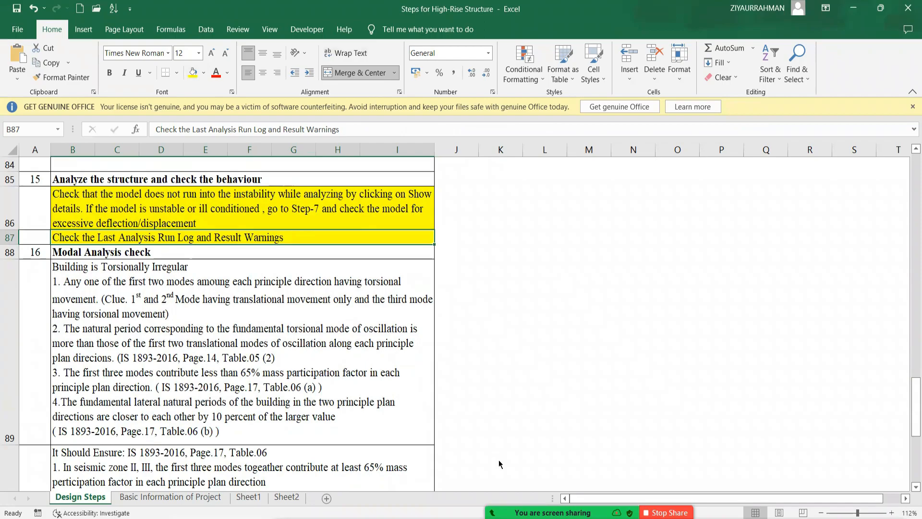
Switch back to ETABS and review the Modal load case's settings, including its maximum number of modes
mouse_move(509, 515)
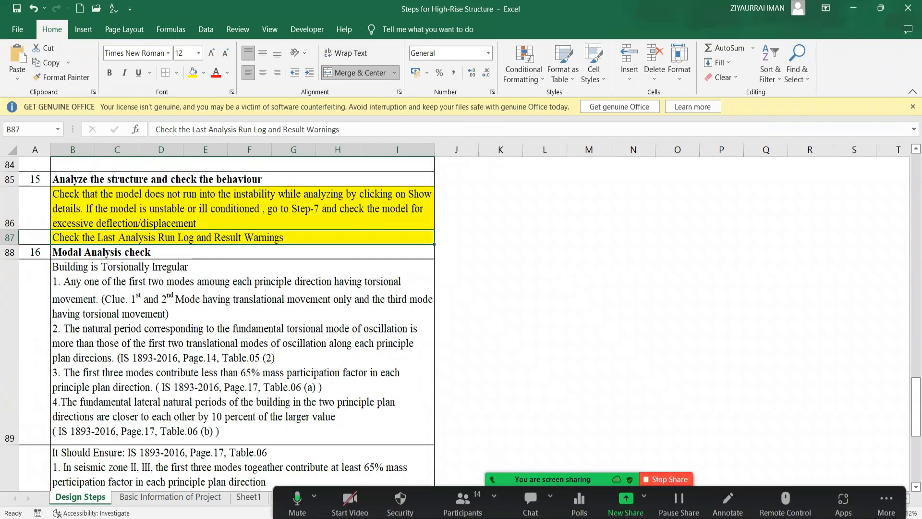
left_click(478, 505)
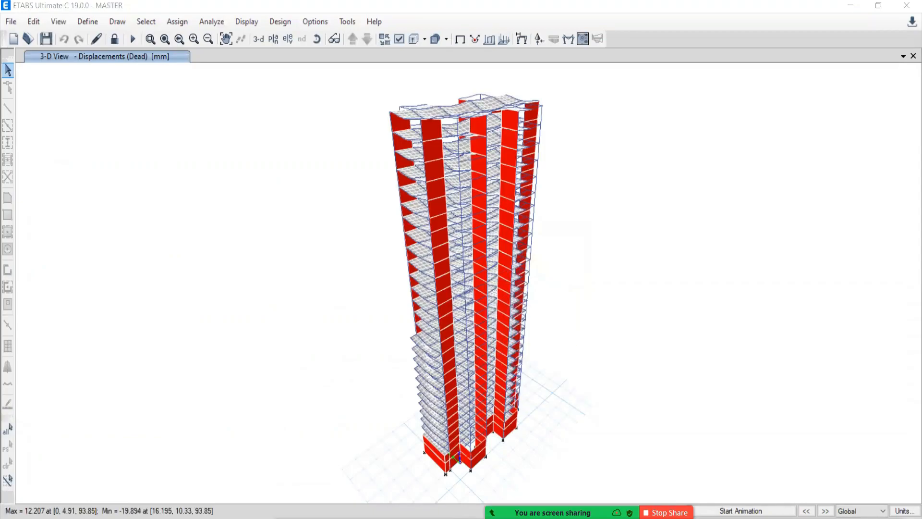
key("alt+Tab")
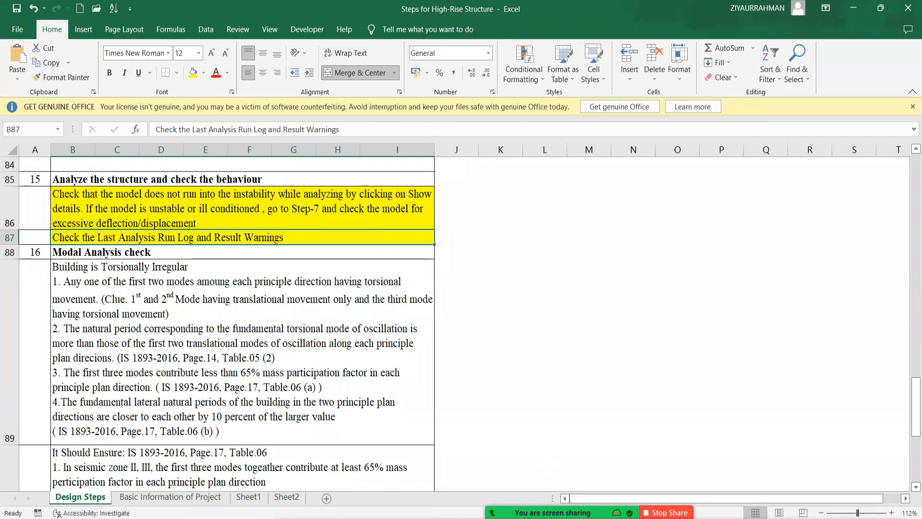
mouse_move(477, 514)
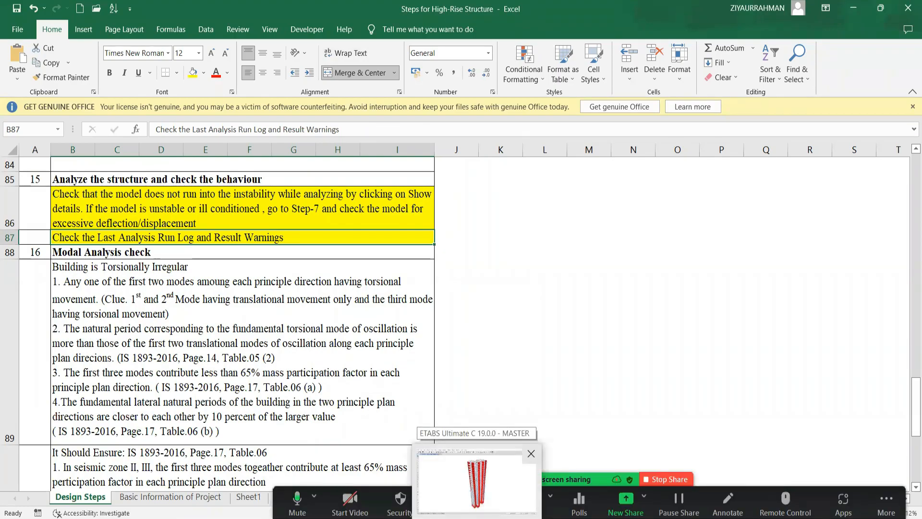
left_click(477, 480)
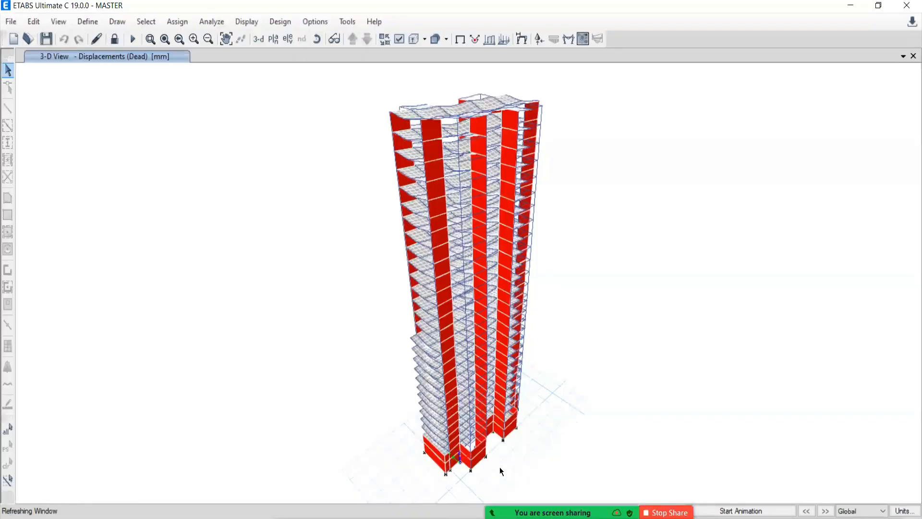
mouse_move(518, 348)
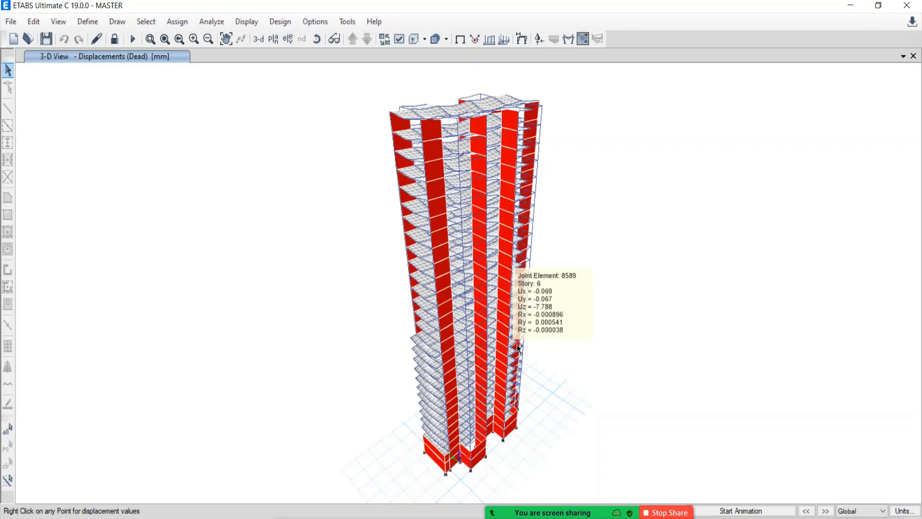
left_click(90, 24)
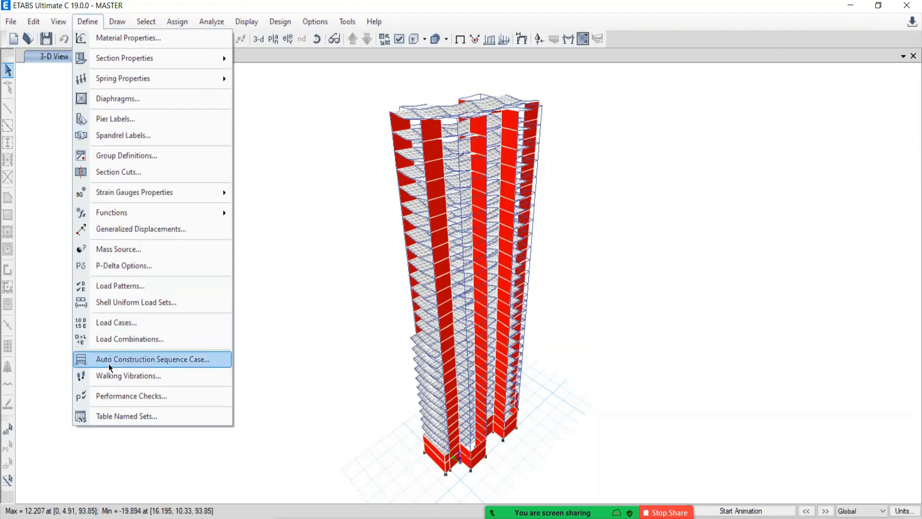
left_click(111, 322)
left_click(276, 241)
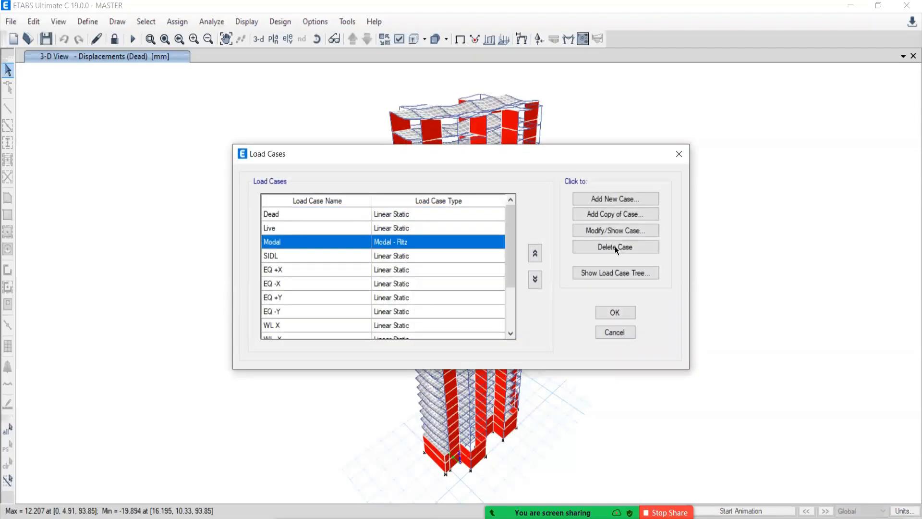
left_click(610, 232)
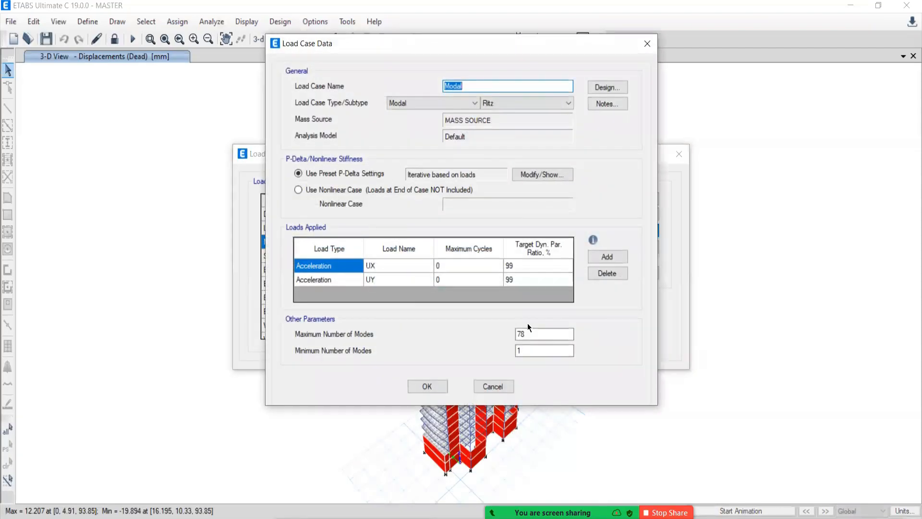
left_click_drag(527, 334, 511, 336)
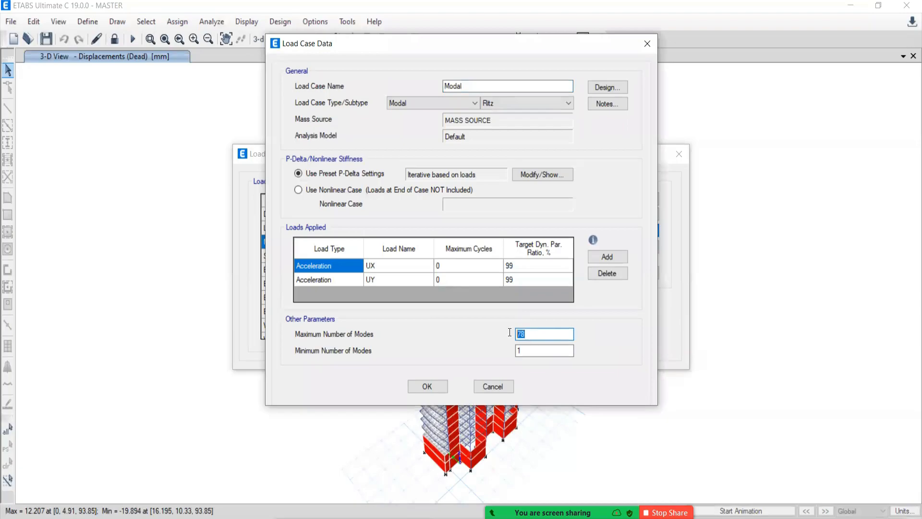
left_click(427, 387)
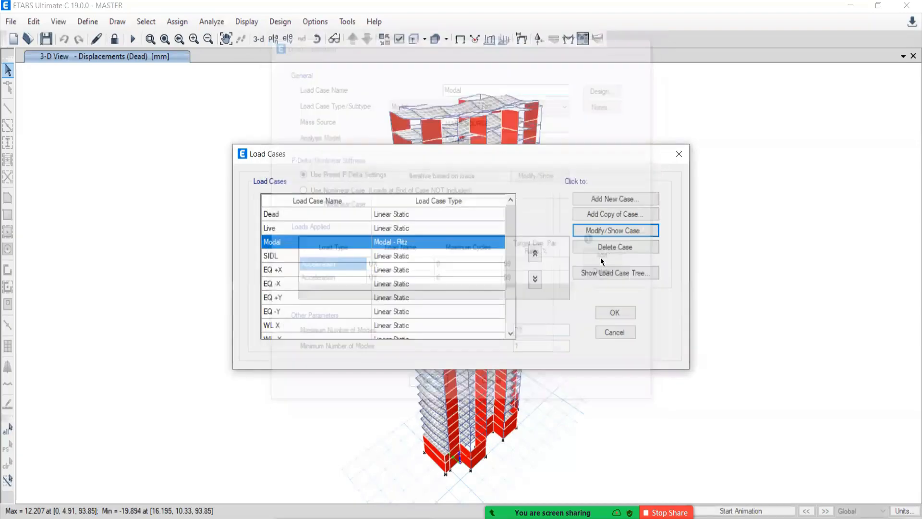
left_click(608, 330)
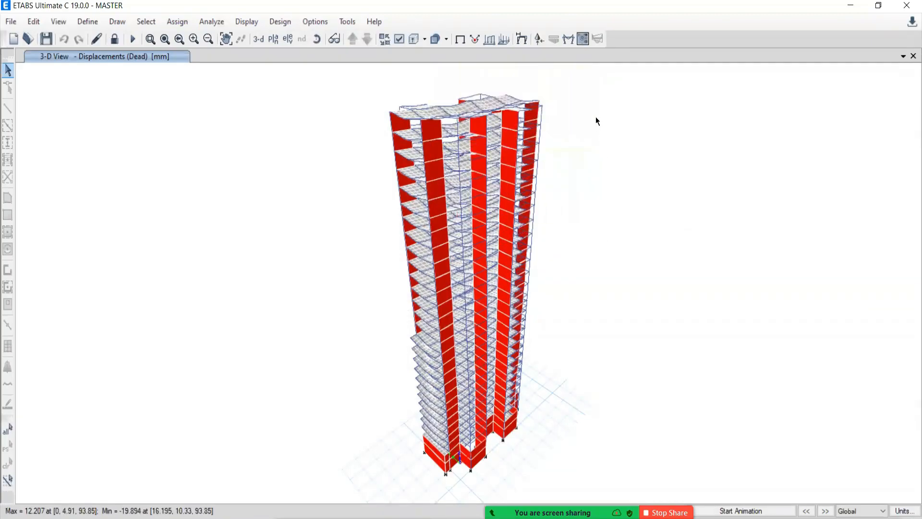
mouse_move(494, 241)
mouse_move(417, 150)
mouse_move(650, 515)
mouse_move(519, 178)
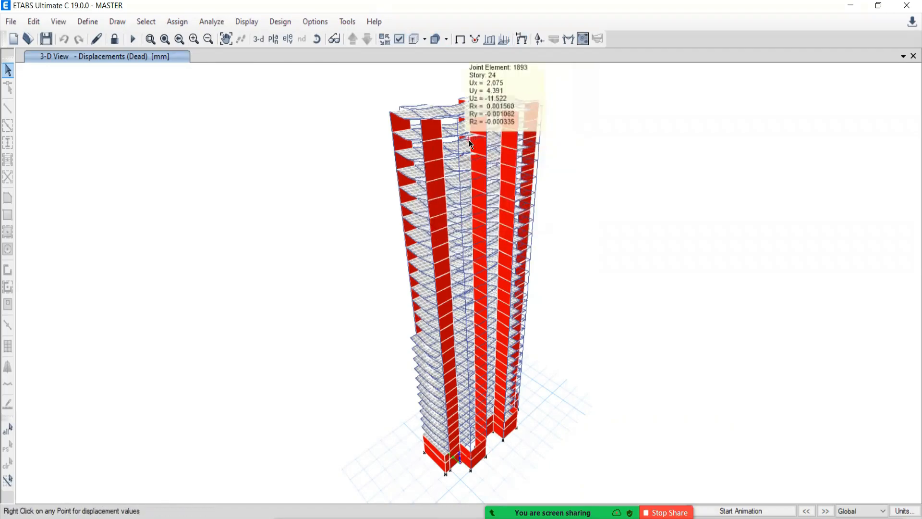
Open the story 20 plan view at Z = 72.85 m and inspect joint displacements under the Dead case
scroll(430, 110, "up", 4)
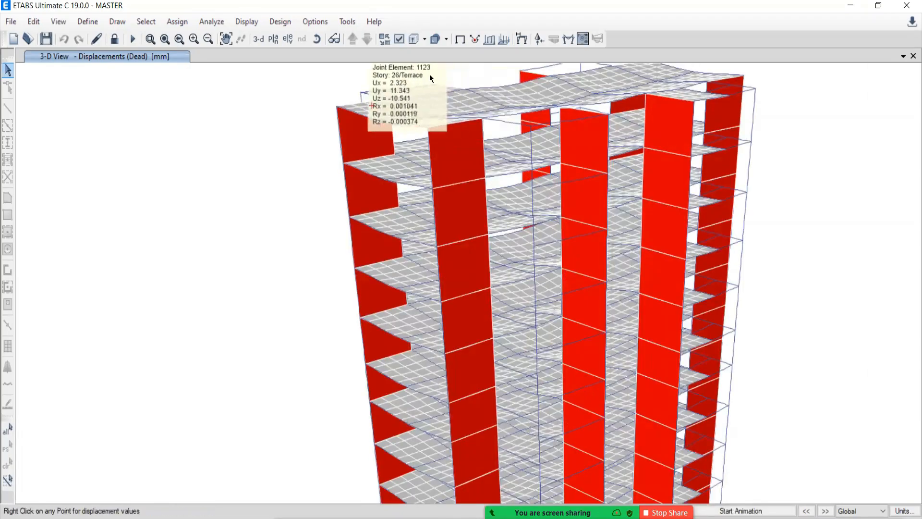
left_click(277, 39)
left_click(392, 274)
left_click(467, 415)
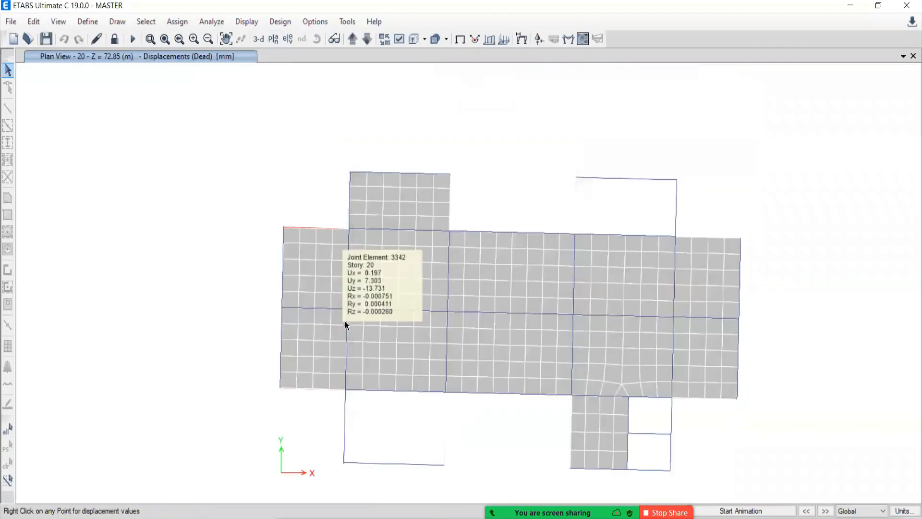
mouse_move(314, 294)
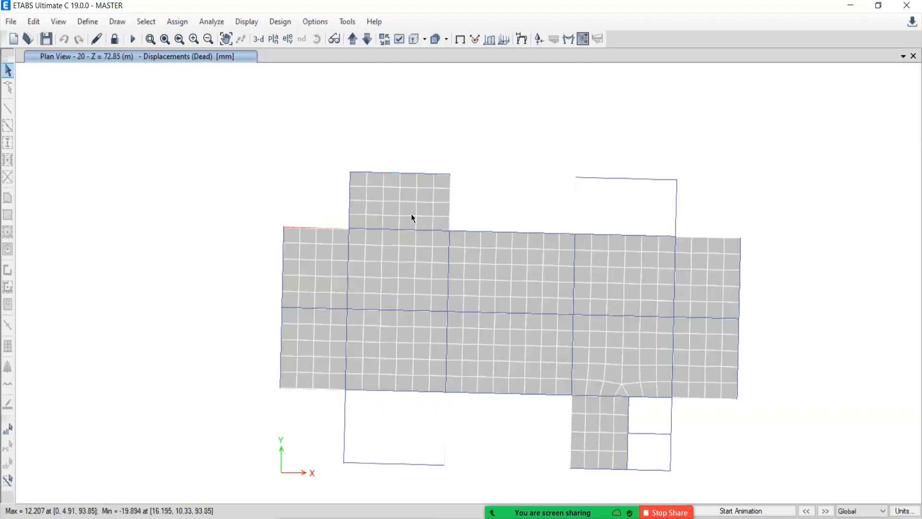
mouse_move(398, 279)
mouse_move(677, 180)
Annotate the view with circled mode numbers 1, 2 and 3, an arrow down to 7 and 8, and a bracket joining 1 to 3
left_click_drag(84, 137, 82, 137)
mouse_move(72, 150)
left_mouse_down()
mouse_move(72, 163)
mouse_move(187, 153)
left_mouse_up()
mouse_move(67, 208)
left_mouse_down()
mouse_move(55, 244)
mouse_move(78, 208)
left_mouse_up()
mouse_move(65, 221)
left_mouse_down()
mouse_move(82, 254)
mouse_move(76, 279)
left_mouse_up()
mouse_move(69, 311)
left_mouse_down()
mouse_move(80, 327)
mouse_move(81, 407)
mouse_move(82, 396)
left_mouse_up()
mouse_move(75, 453)
left_mouse_down()
mouse_move(74, 499)
mouse_move(97, 478)
left_mouse_up()
mouse_move(89, 422)
left_mouse_down()
mouse_move(51, 512)
mouse_move(115, 425)
left_mouse_up()
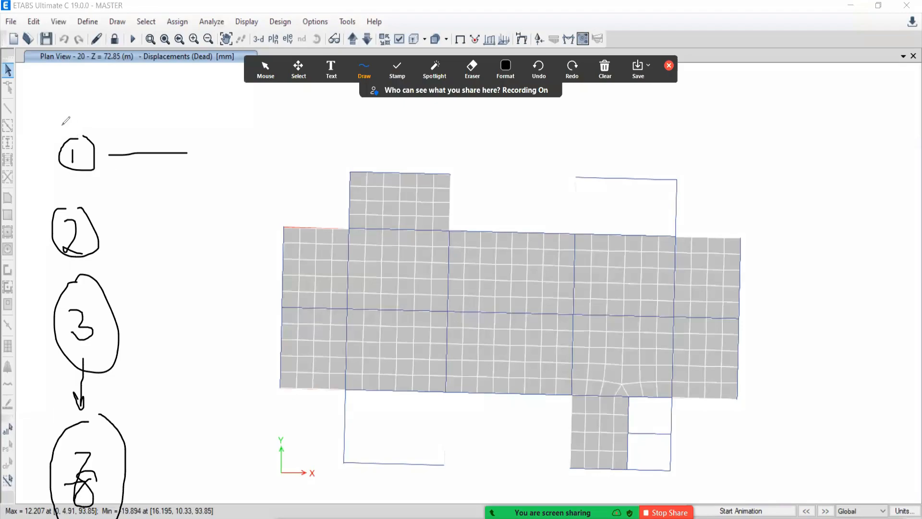
mouse_move(64, 144)
left_mouse_down()
mouse_move(29, 298)
mouse_move(53, 330)
left_mouse_up()
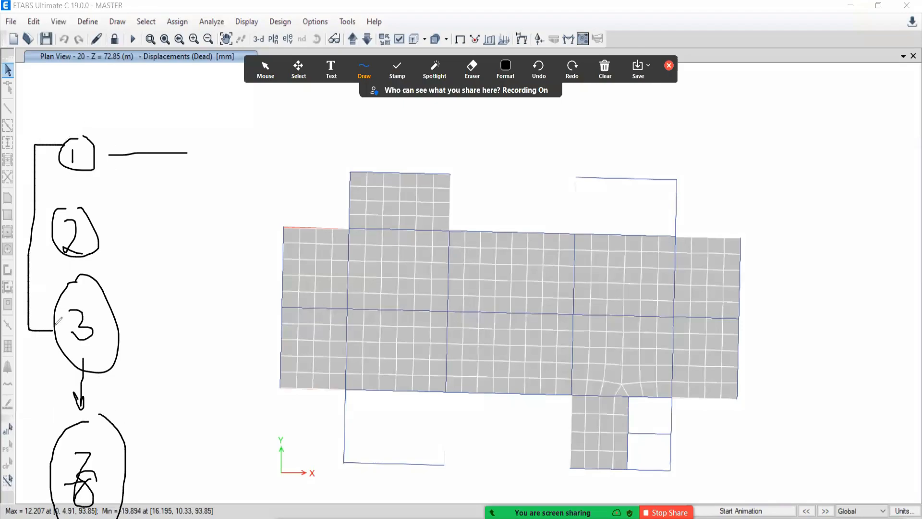
Mark modes 1 and 2 with lines and a brace, and write a torsion note beside the brace
left_click_drag(109, 155, 180, 160)
left_click_drag(111, 236, 207, 227)
mouse_move(232, 141)
left_mouse_down()
mouse_move(241, 164)
mouse_move(233, 221)
mouse_move(224, 222)
left_mouse_up()
left_click_drag(252, 183, 275, 183)
left_click_drag(296, 146, 342, 142)
mouse_move(308, 146)
left_mouse_down()
mouse_move(307, 190)
mouse_move(335, 186)
mouse_move(345, 169)
mouse_move(349, 185)
mouse_move(363, 187)
left_mouse_up()
mouse_move(370, 152)
left_mouse_down()
mouse_move(391, 182)
mouse_move(371, 153)
left_mouse_up()
Sketch a vertical axis with a rotation arrow for torsion, tick modes 1 and 2, and circle the torsion sketch
mouse_move(553, 124)
left_mouse_down()
mouse_move(541, 276)
mouse_move(529, 149)
mouse_move(575, 174)
mouse_move(558, 159)
mouse_move(563, 171)
mouse_move(576, 154)
left_mouse_up()
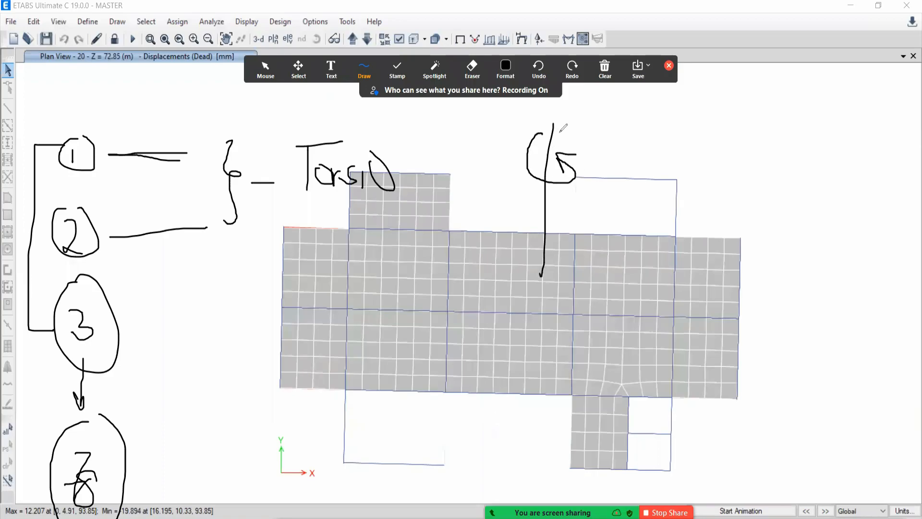
mouse_move(547, 132)
left_mouse_down()
mouse_move(529, 139)
mouse_move(529, 164)
mouse_move(570, 179)
mouse_move(563, 144)
mouse_move(586, 157)
left_mouse_up()
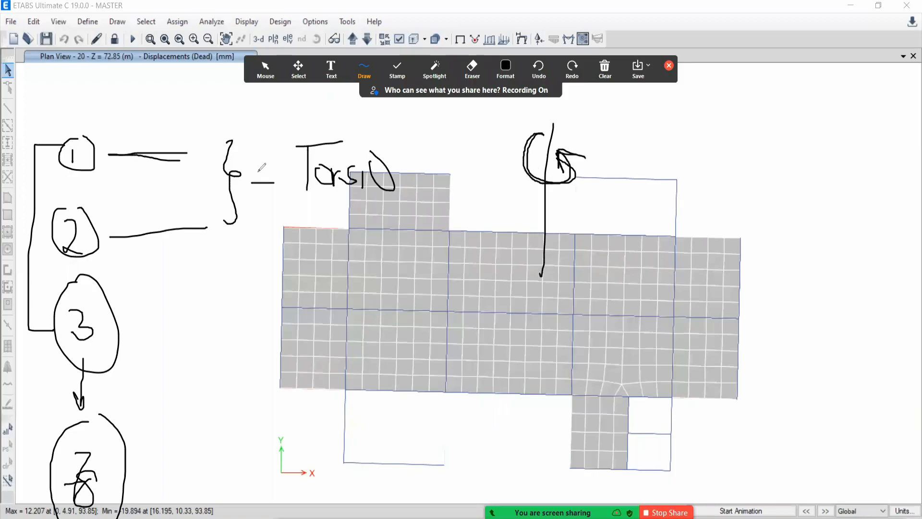
left_click_drag(160, 130, 222, 90)
left_click_drag(166, 216, 230, 166)
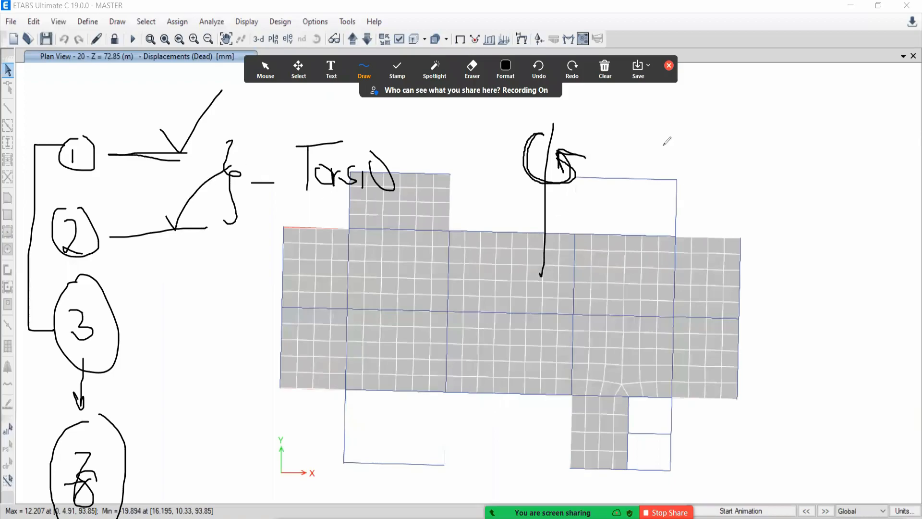
left_click_drag(551, 107, 544, 110)
mouse_move(515, 176)
left_mouse_down()
mouse_move(581, 281)
mouse_move(570, 120)
mouse_move(546, 259)
left_mouse_up()
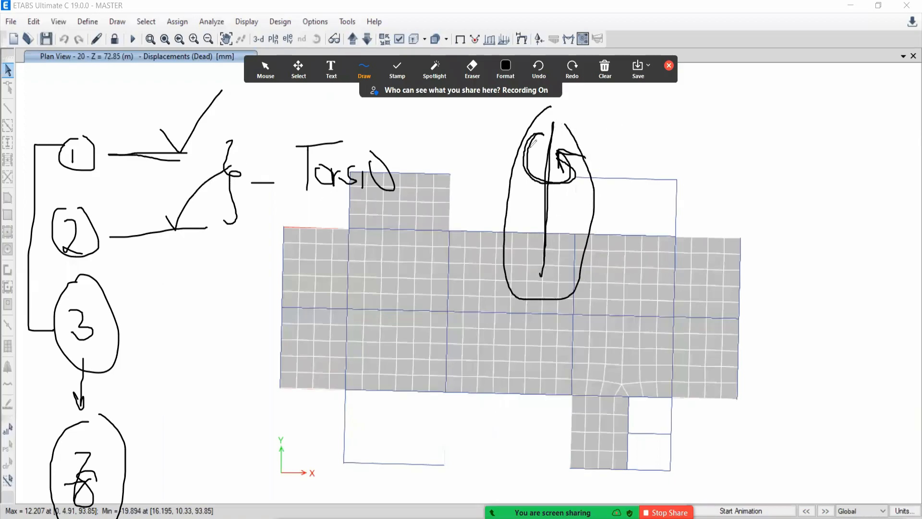
Extend a line with a brace from mode 3 and write x/y beside modes 1 and 2
left_click_drag(129, 334, 270, 328)
mouse_move(296, 273)
left_mouse_down()
mouse_move(287, 293)
mouse_move(302, 363)
mouse_move(272, 367)
left_mouse_up()
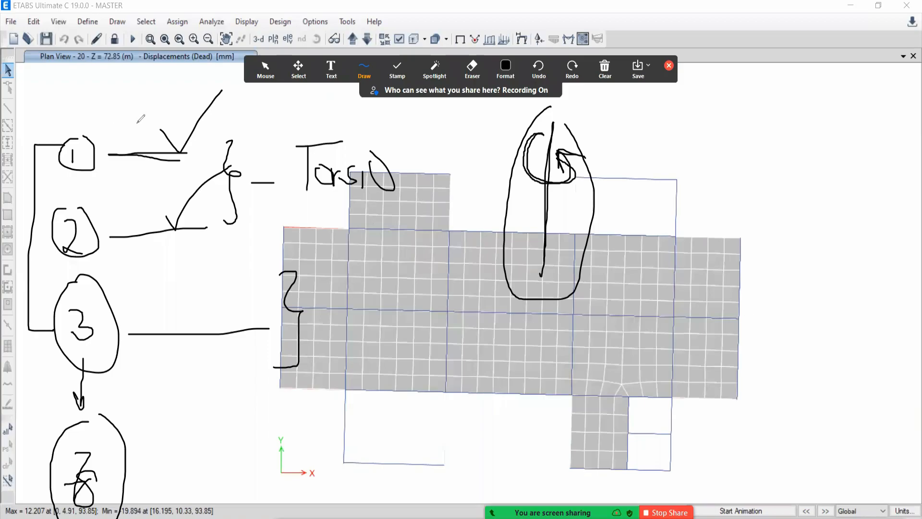
mouse_move(116, 125)
left_mouse_down()
mouse_move(126, 142)
mouse_move(142, 143)
left_mouse_up()
left_click_drag(160, 107, 124, 184)
left_click_drag(157, 134, 173, 144)
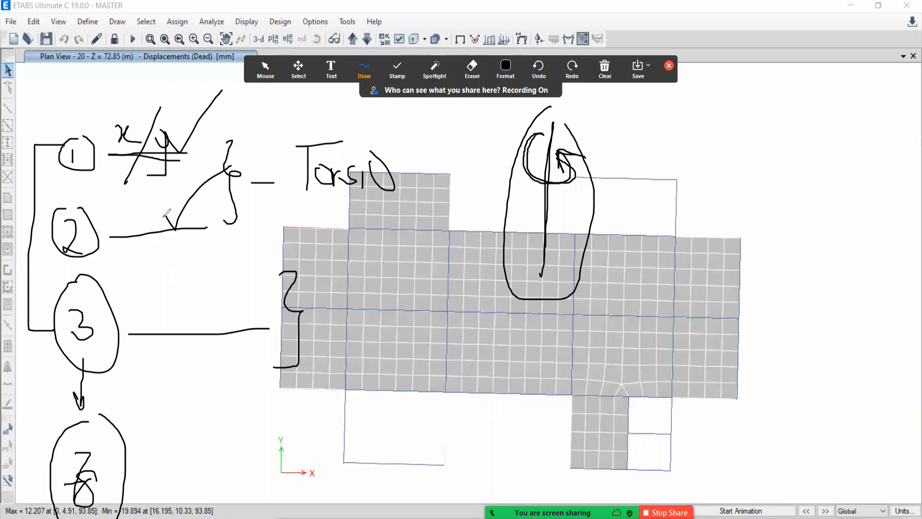
left_click_drag(123, 209, 138, 223)
left_click_drag(163, 187, 139, 244)
left_click_drag(166, 204, 170, 220)
left_click_drag(174, 202, 148, 247)
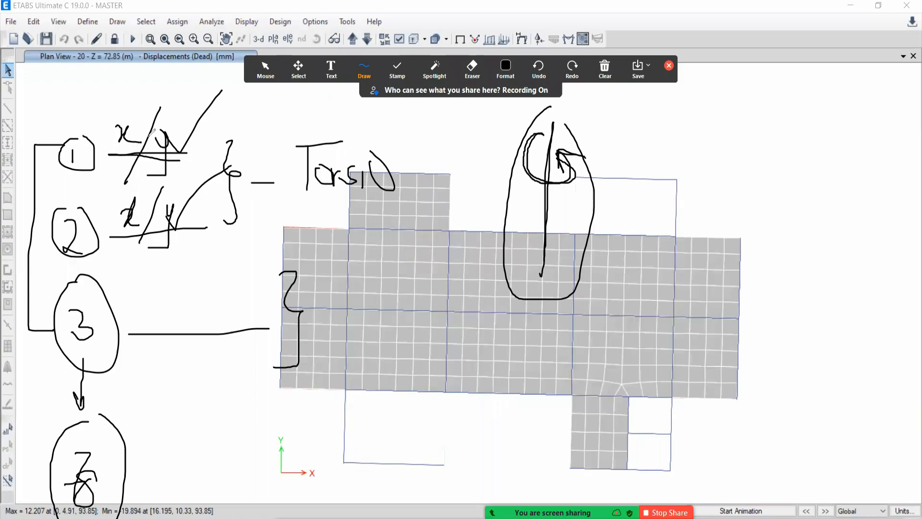
Write x/y and sketch a rectangle pushed sideways by an arrow to illustrate translation in the X direction
mouse_move(714, 162)
left_mouse_down()
mouse_move(720, 184)
mouse_move(753, 178)
left_mouse_up()
left_click_drag(778, 127, 752, 191)
left_click_drag(784, 153, 789, 173)
left_click_drag(792, 152, 796, 196)
mouse_move(730, 226)
left_mouse_down()
mouse_move(835, 215)
mouse_move(768, 320)
mouse_move(690, 235)
mouse_move(764, 222)
left_mouse_up()
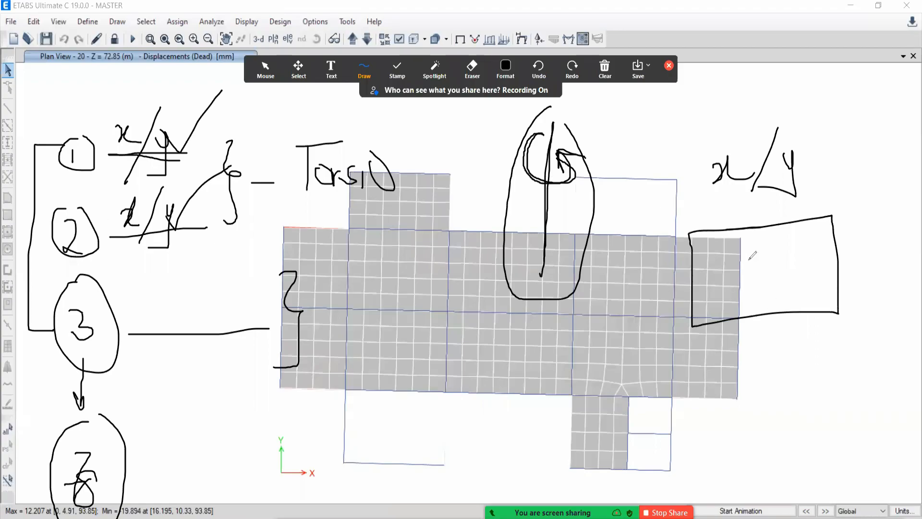
mouse_move(616, 277)
left_mouse_down()
mouse_move(683, 275)
mouse_move(672, 286)
left_mouse_up()
mouse_move(688, 227)
left_mouse_down()
mouse_move(884, 207)
mouse_move(891, 261)
left_mouse_up()
left_click_drag(896, 302, 776, 317)
left_click_drag(774, 229, 778, 311)
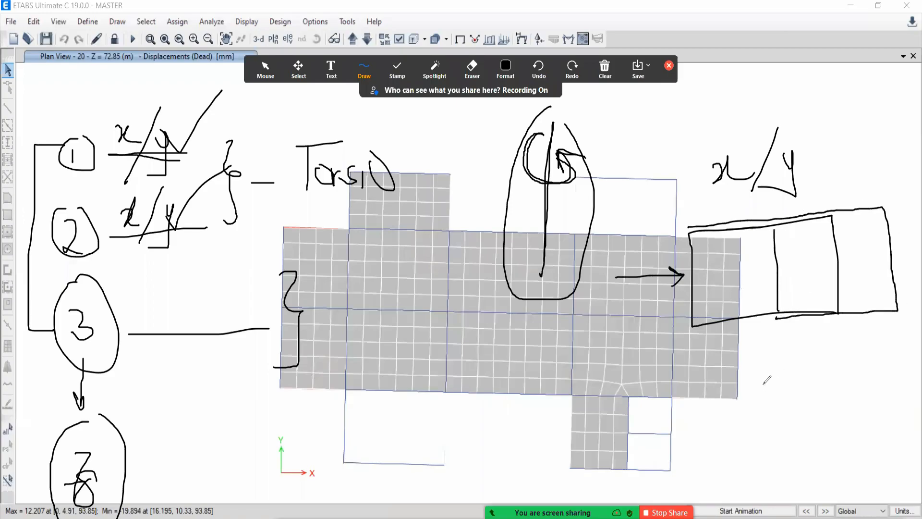
left_click_drag(717, 369, 882, 357)
Sketch a rectangle pushed upward by an arrow to a second position to illustrate translation in the Y direction
mouse_move(372, 364)
left_mouse_down()
mouse_move(485, 427)
mouse_move(365, 431)
mouse_move(362, 370)
left_mouse_up()
mouse_move(420, 436)
left_mouse_down()
mouse_move(419, 499)
mouse_move(413, 446)
left_mouse_up()
mouse_move(422, 426)
left_mouse_down()
mouse_move(435, 450)
mouse_move(412, 311)
mouse_move(421, 326)
left_mouse_up()
mouse_move(362, 272)
left_mouse_down()
mouse_move(367, 294)
mouse_move(481, 325)
mouse_move(386, 277)
mouse_move(364, 278)
left_mouse_up()
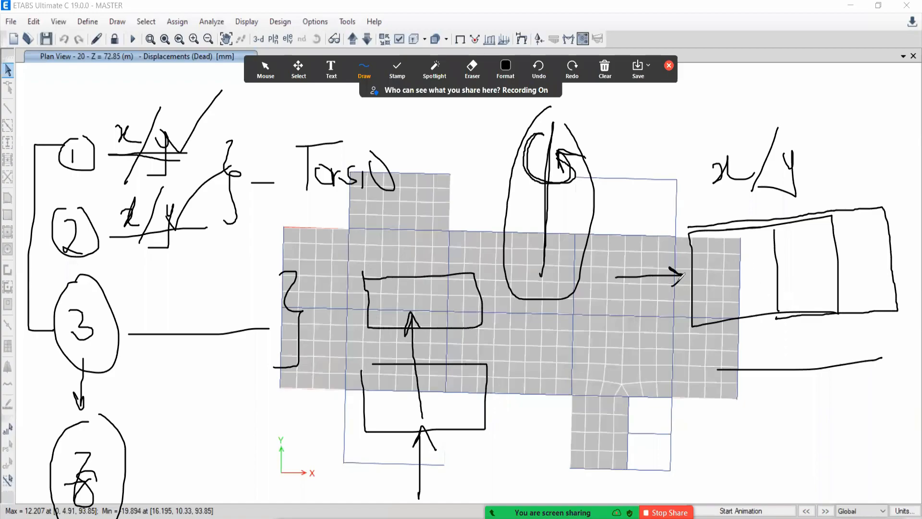
Label the movement sketches 1 and 2, and add a tilted rectangle labelled 3 with a question mark and tick
left_click_drag(632, 232, 634, 258)
left_click_drag(434, 471, 468, 502)
mouse_move(657, 103)
left_mouse_down()
mouse_move(670, 126)
mouse_move(647, 137)
left_mouse_up()
mouse_move(775, 64)
left_mouse_down()
mouse_move(707, 106)
mouse_move(722, 136)
left_mouse_up()
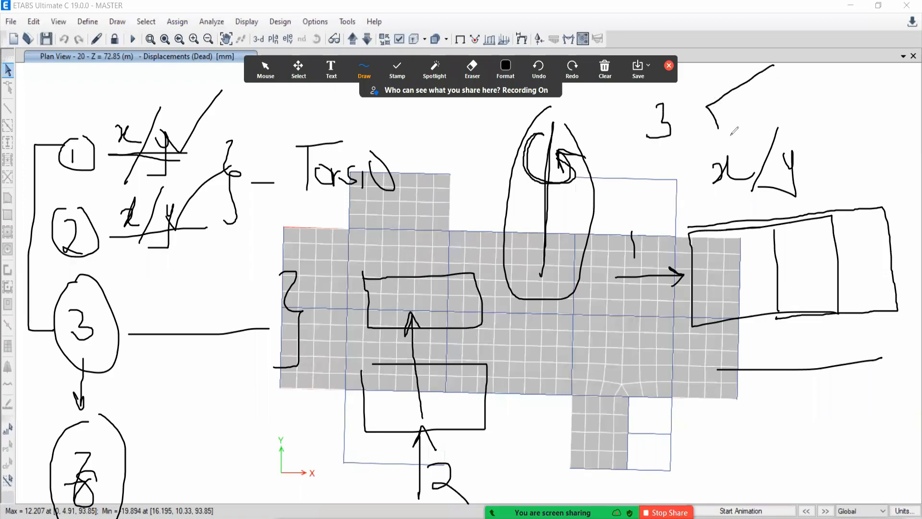
mouse_move(777, 60)
left_mouse_down()
mouse_move(801, 86)
mouse_move(731, 129)
left_mouse_up()
mouse_move(743, 91)
left_mouse_down()
mouse_move(752, 89)
mouse_move(747, 105)
mouse_move(803, 121)
mouse_move(865, 41)
left_mouse_up()
left_click(746, 110)
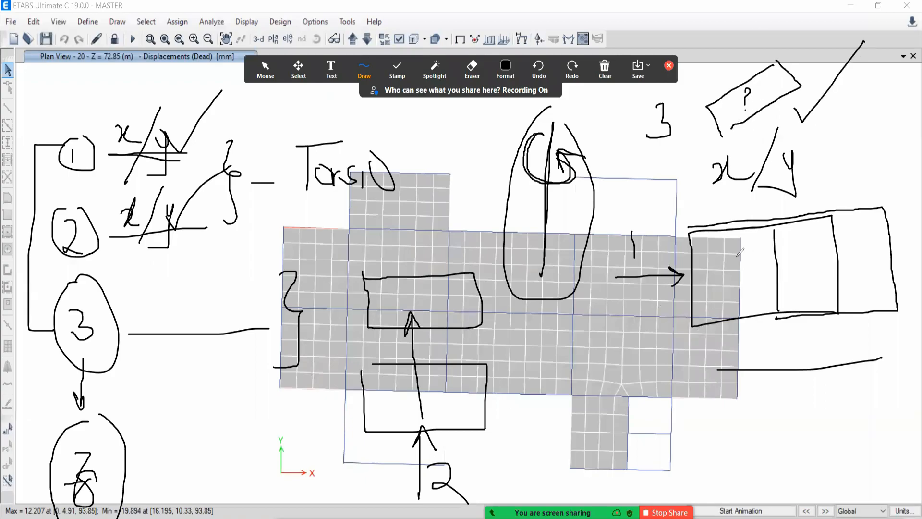
Sketch skewed outlines over the X and Y rectangles, cross out the brace, and note modes 1 and 2 beside the torsion label
mouse_move(852, 169)
left_mouse_down()
mouse_move(545, 340)
mouse_move(849, 273)
mouse_move(565, 400)
mouse_move(555, 330)
left_mouse_up()
mouse_move(364, 358)
left_mouse_down()
mouse_move(522, 439)
mouse_move(421, 483)
mouse_move(320, 386)
mouse_move(372, 356)
left_mouse_up()
mouse_move(606, 136)
left_mouse_down()
mouse_move(629, 140)
mouse_move(611, 214)
mouse_move(634, 288)
left_mouse_up()
mouse_move(608, 136)
left_mouse_down()
mouse_move(633, 144)
mouse_move(637, 352)
left_mouse_up()
left_click_drag(691, 167, 629, 236)
left_click_drag(646, 146, 693, 228)
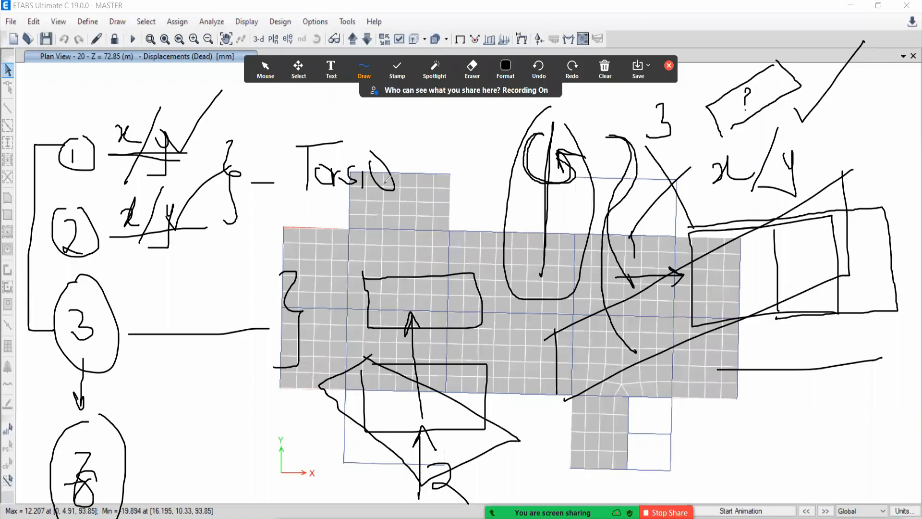
mouse_move(417, 124)
left_mouse_down()
mouse_move(448, 218)
mouse_move(446, 258)
mouse_move(482, 207)
left_mouse_up()
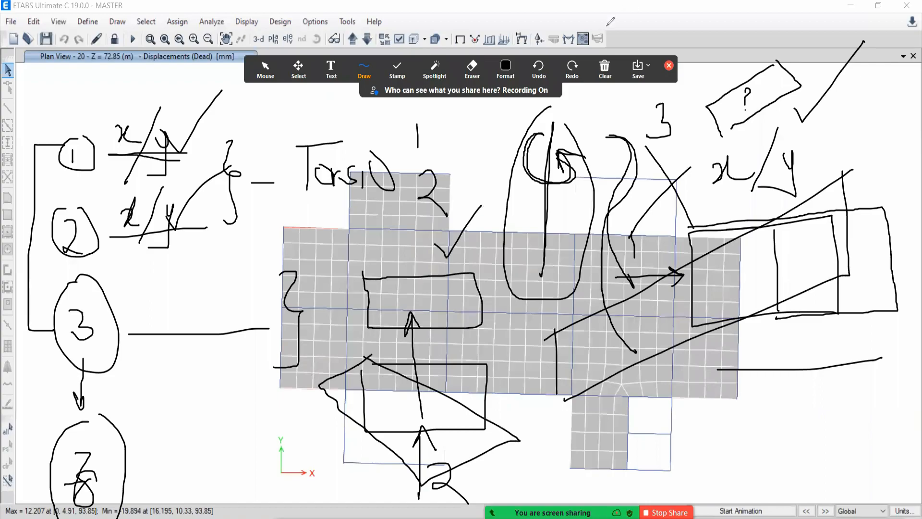
Erase all annotations and switch to the Modal Analysis check section of the Excel design steps sheet
left_click(605, 67)
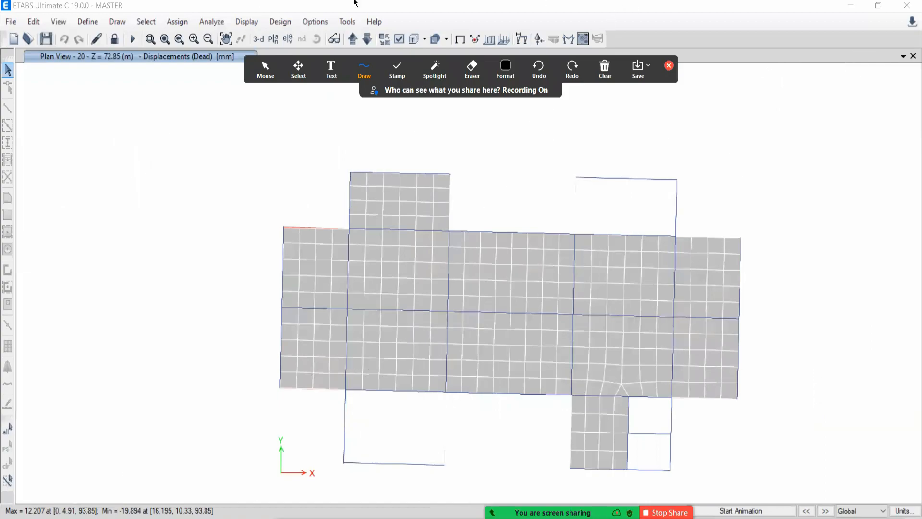
left_click(265, 70)
key("alt+Tab")
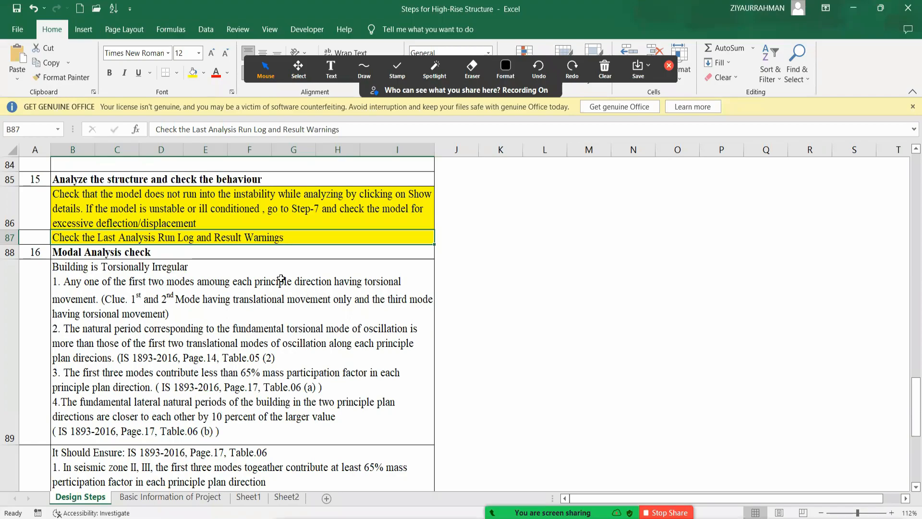
left_click(605, 67)
left_click(624, 95)
Write a double-underlined x/y annotation in the empty area beside the Modal Analysis check
left_click(727, 510)
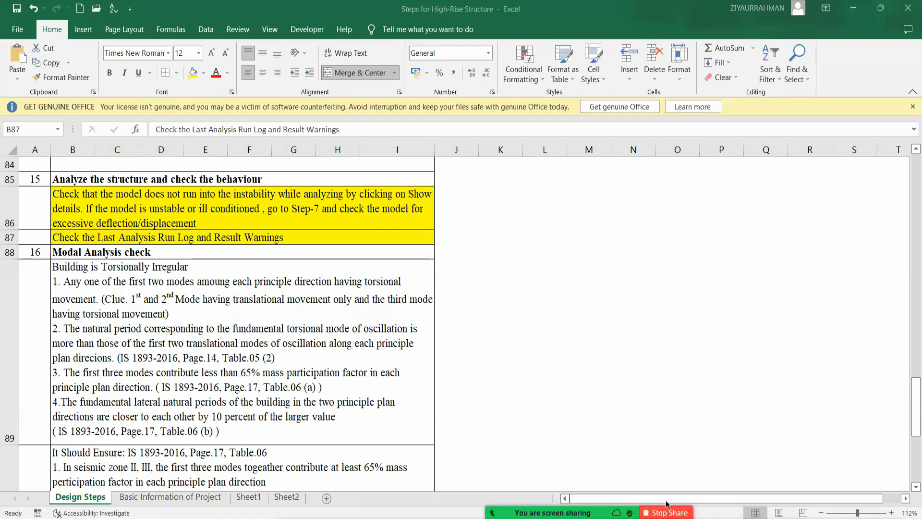
left_click(726, 509)
left_click_drag(596, 308, 644, 331)
left_click_drag(669, 275, 623, 381)
mouse_move(675, 296)
left_mouse_down()
mouse_move(692, 307)
mouse_move(667, 347)
left_mouse_up()
left_click_drag(549, 357, 819, 356)
left_click(553, 368)
left_click_drag(553, 369, 853, 367)
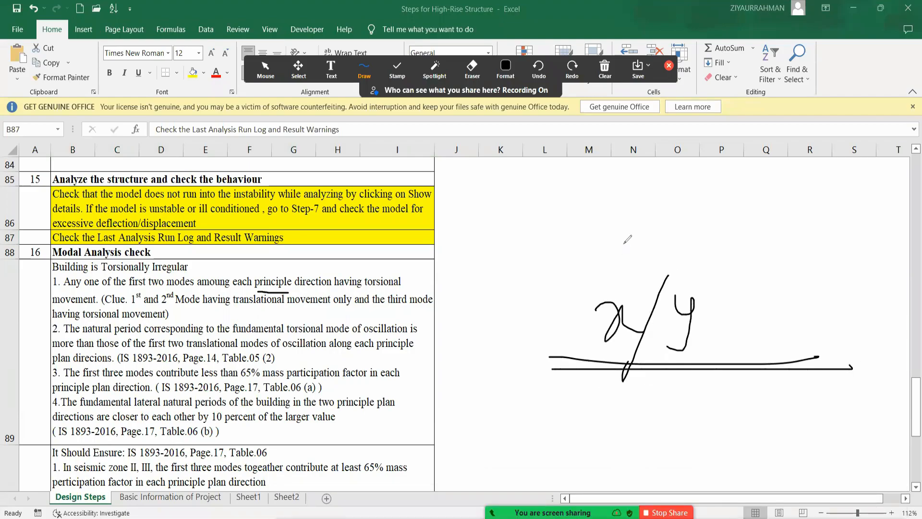
Circle principle direction, 1st, 2nd and third mode in the torsional irregularity criteria, and underline torsional movement
mouse_move(297, 269)
left_mouse_down()
mouse_move(268, 264)
mouse_move(253, 294)
mouse_move(336, 291)
mouse_move(336, 266)
mouse_move(285, 264)
left_mouse_up()
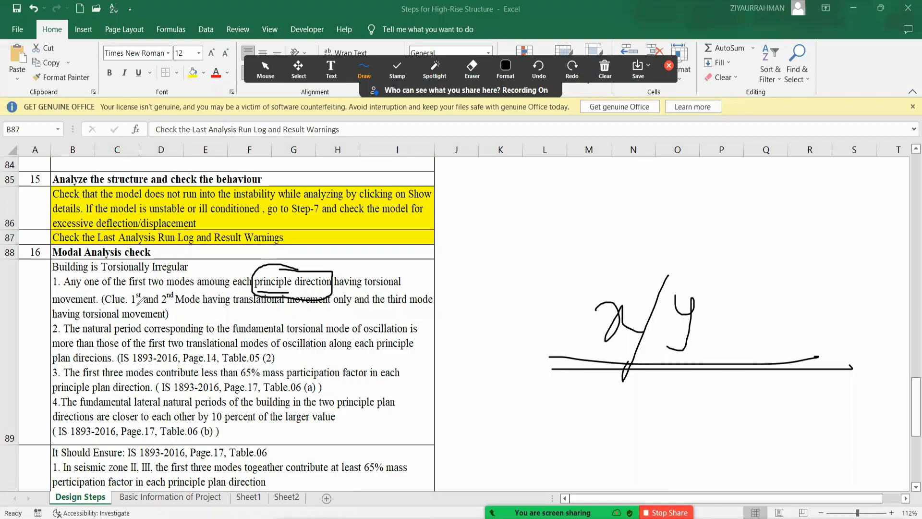
mouse_move(143, 289)
left_mouse_down()
mouse_move(174, 281)
mouse_move(158, 287)
left_mouse_up()
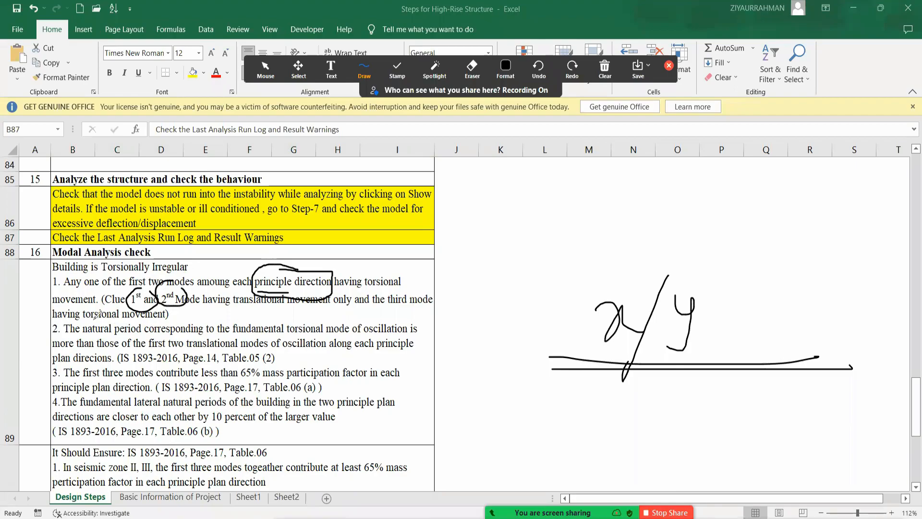
left_click_drag(93, 319, 145, 322)
mouse_move(391, 296)
left_mouse_down()
mouse_move(427, 289)
mouse_move(397, 294)
left_mouse_up()
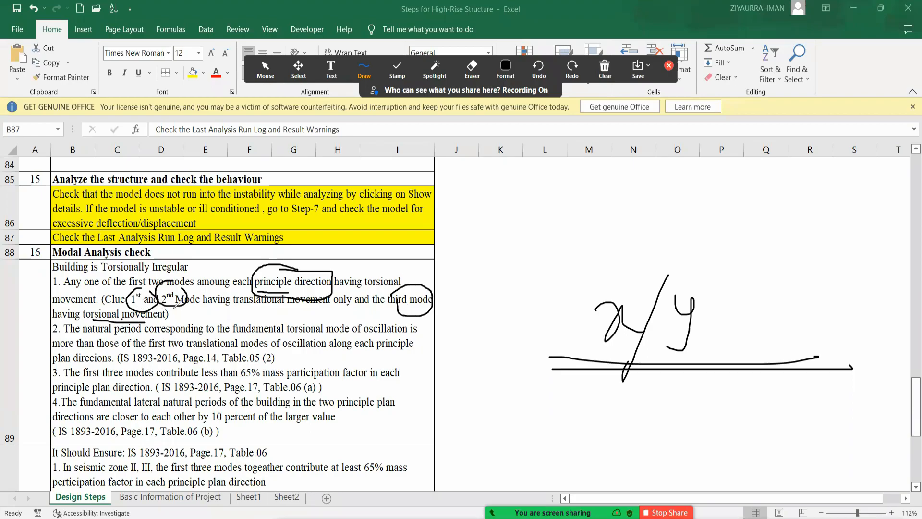
Tick the translational mode criterion, draw an arrow from the third mode, and write modes 1 and 2 with a crossed-out brace
mouse_move(192, 310)
left_mouse_down()
mouse_move(202, 318)
mouse_move(243, 290)
left_mouse_up()
mouse_move(140, 276)
left_mouse_down()
mouse_move(152, 288)
mouse_move(192, 267)
left_mouse_up()
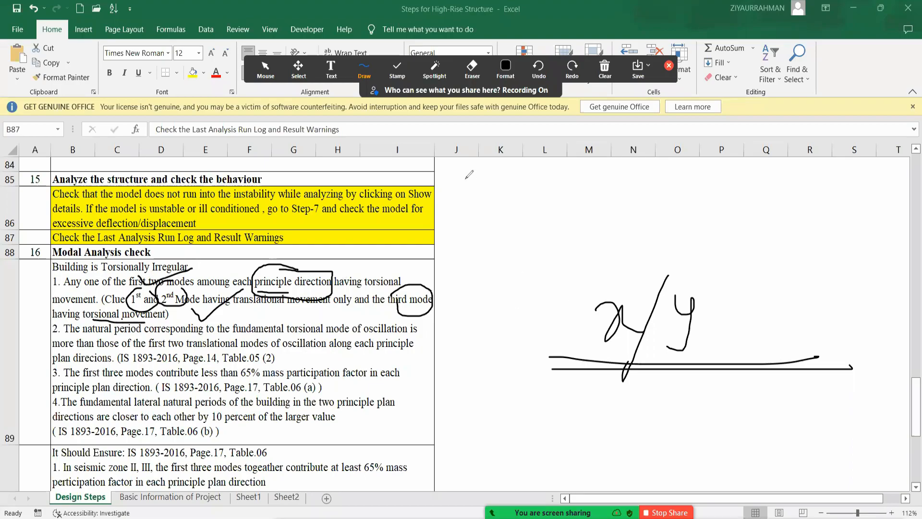
left_click_drag(466, 178, 466, 197)
left_click_drag(381, 311, 331, 369)
mouse_move(462, 224)
left_mouse_down()
mouse_move(468, 231)
mouse_move(451, 249)
mouse_move(479, 267)
left_mouse_up()
mouse_move(480, 188)
left_mouse_down()
mouse_move(494, 226)
mouse_move(487, 235)
left_mouse_up()
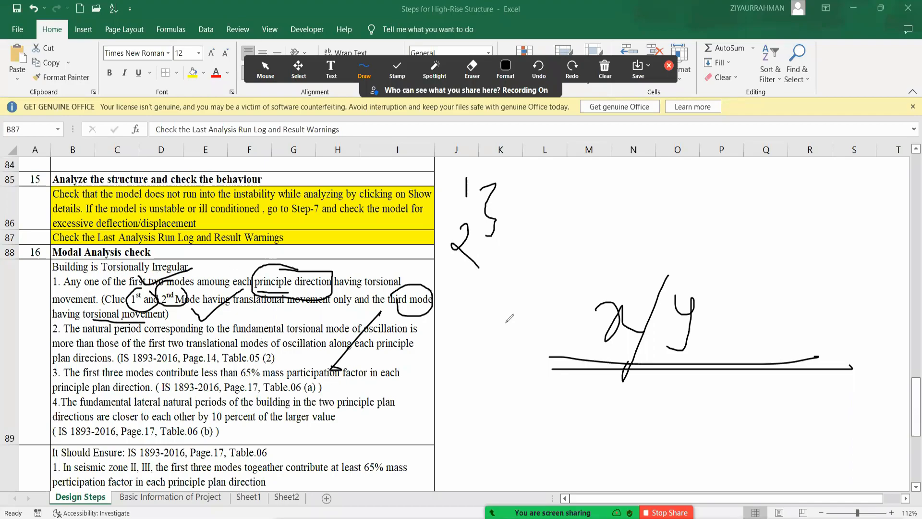
left_click_drag(537, 199, 491, 241)
left_click_drag(493, 217, 547, 256)
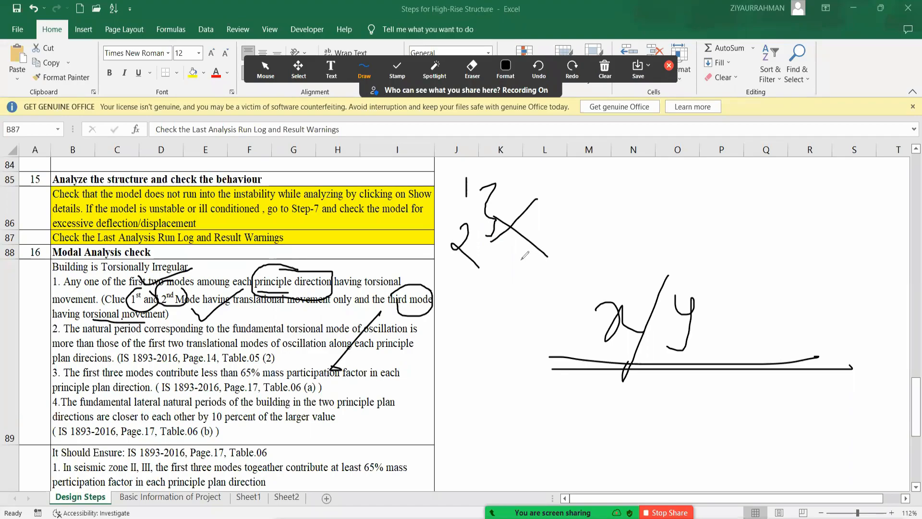
left_click_drag(512, 163, 476, 166)
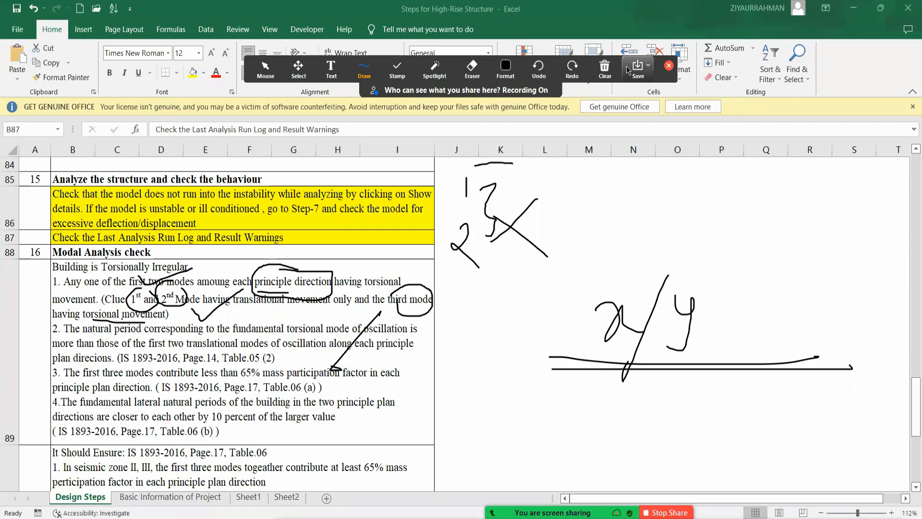
Erase all annotations from the design steps sheet and close the annotation tools
left_click(603, 71)
left_click(606, 97)
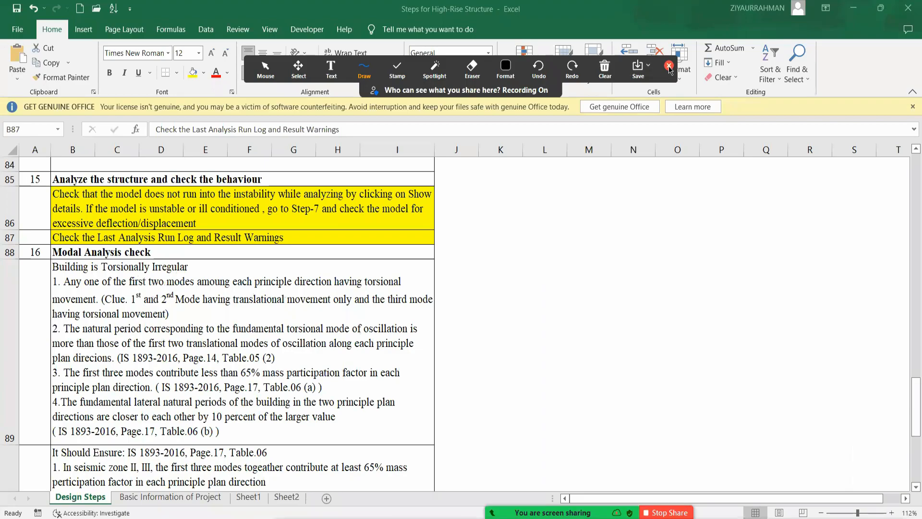
left_click(669, 66)
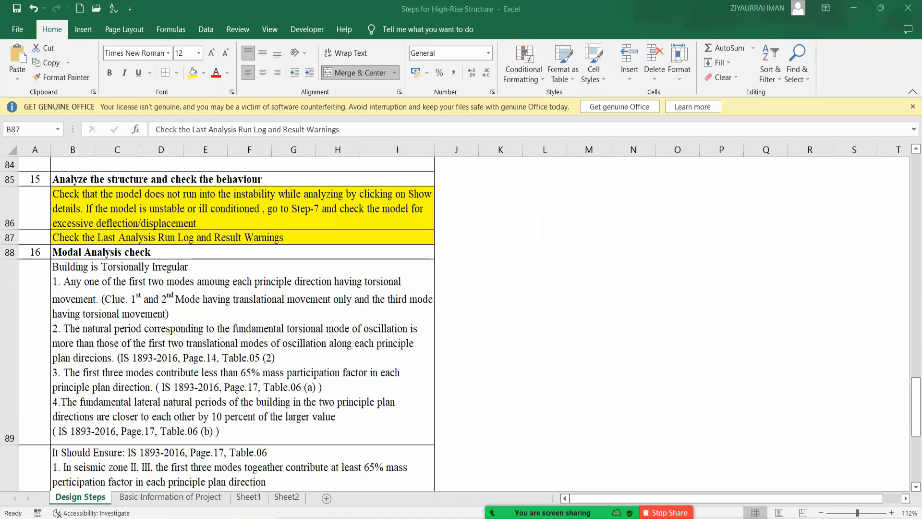
Switch to ETABS and display the Modal Participating Mass Ratios table from the Modal Information results in a maximized window
left_click(478, 447)
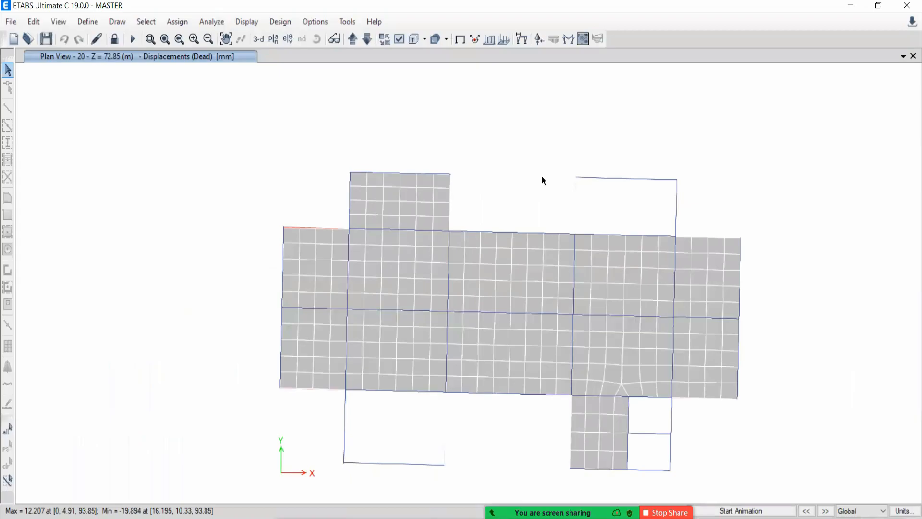
key("F4")
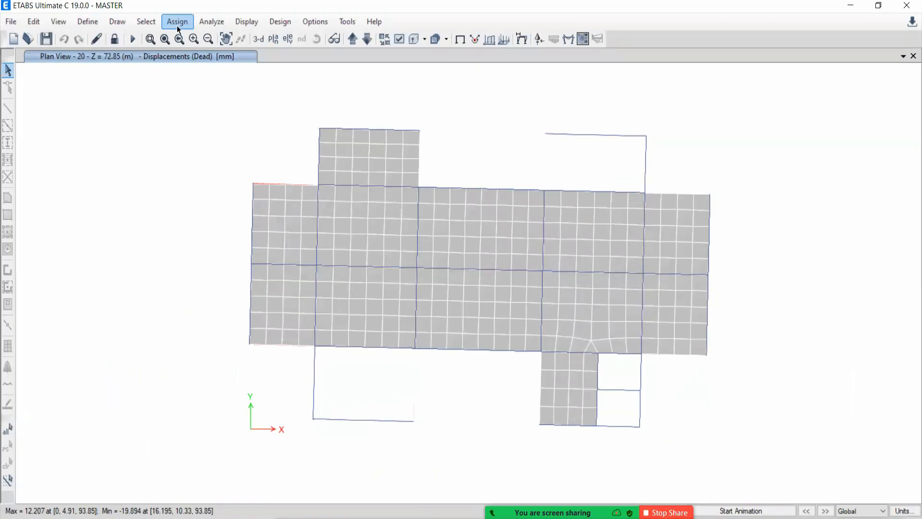
left_click(238, 25)
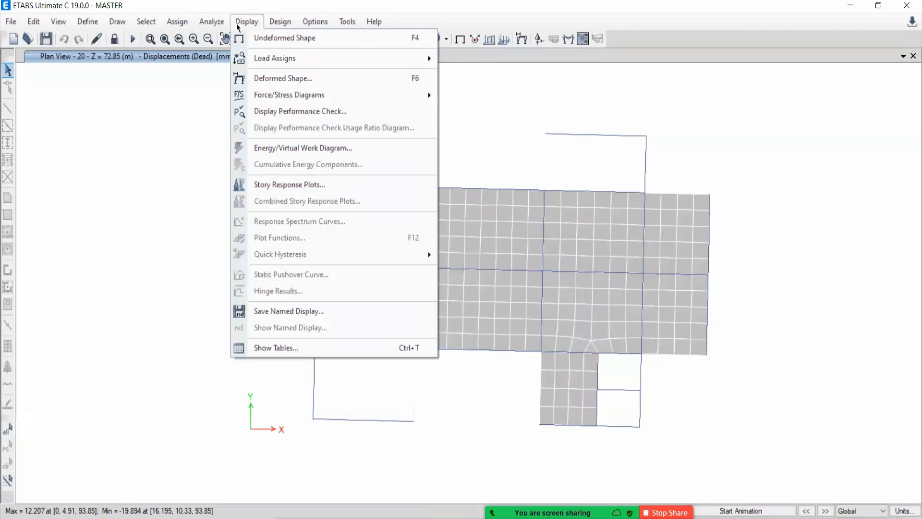
left_click(253, 348)
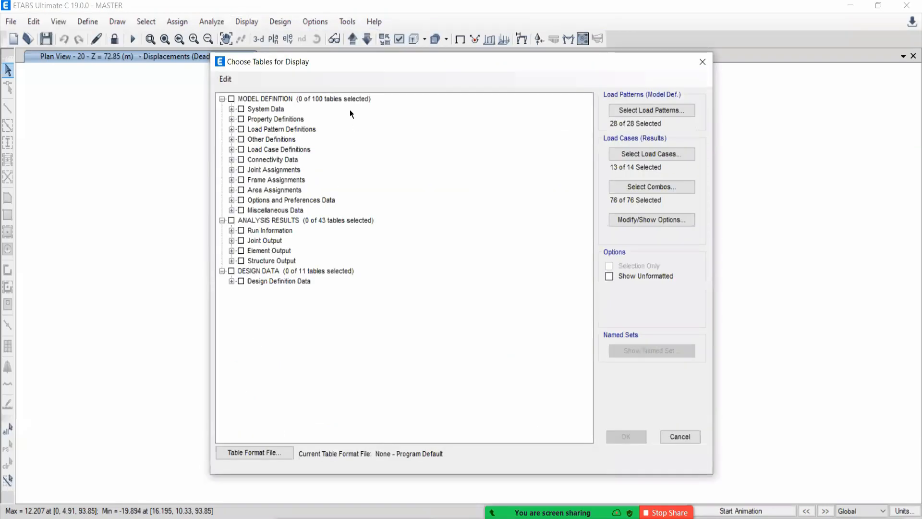
left_click(232, 260)
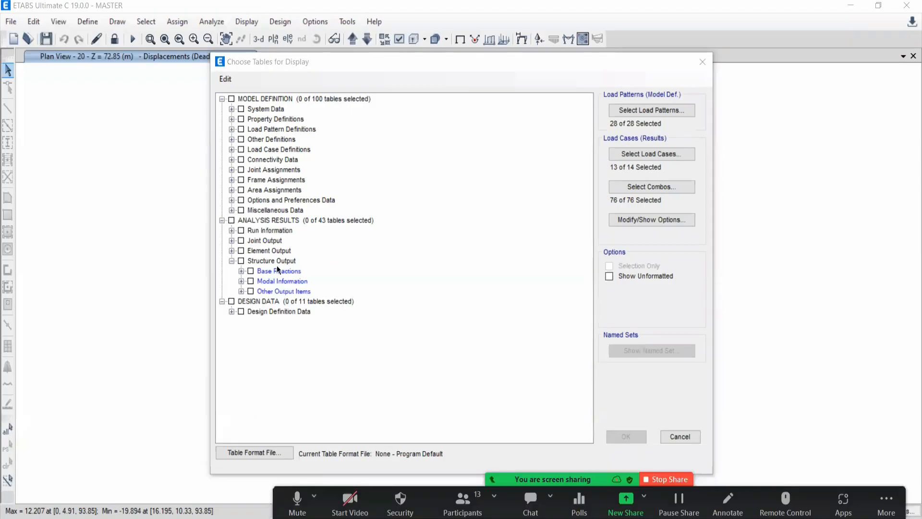
left_click(241, 281)
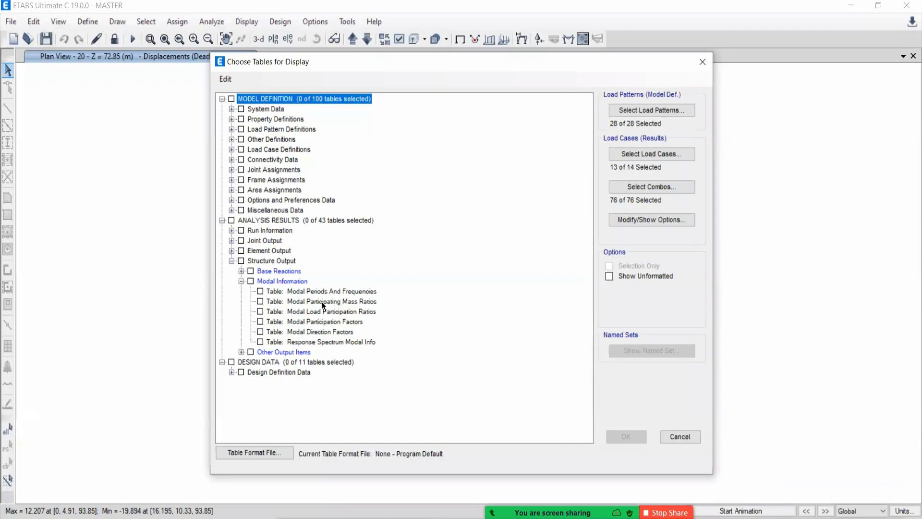
left_click(259, 301)
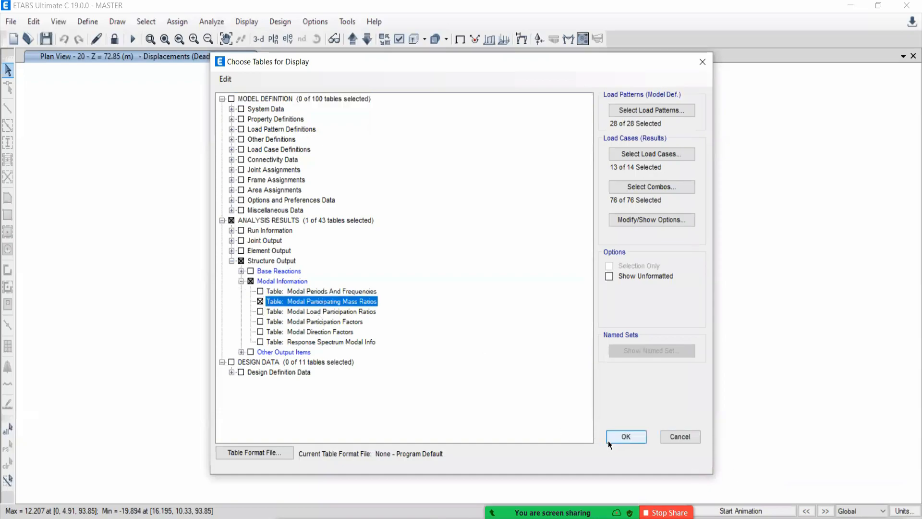
left_click(622, 437)
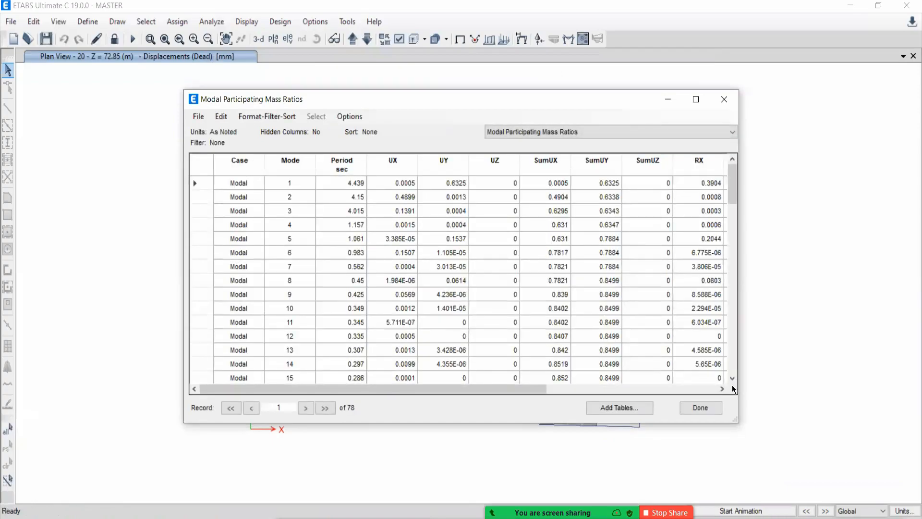
left_click(696, 99)
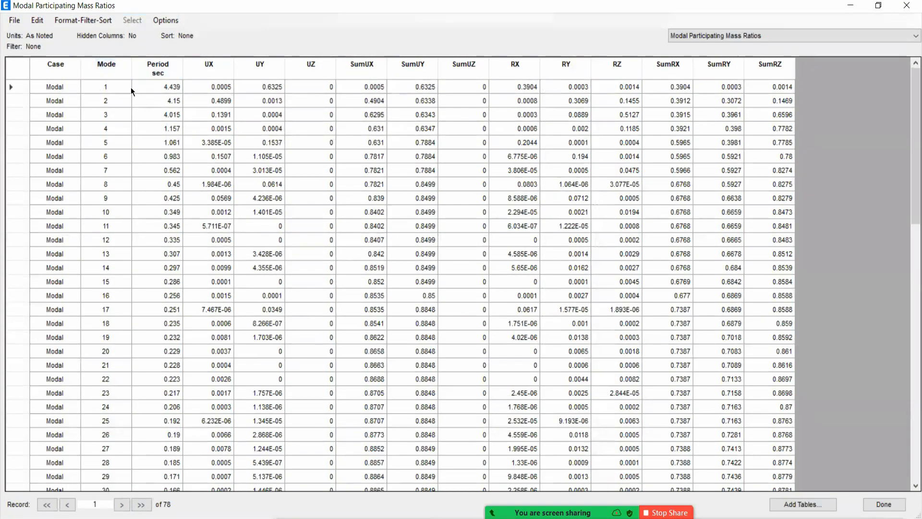
Examine the modal mass ratios down to the last mode and return to the period of mode 1
scroll(99, 347, "down", 7)
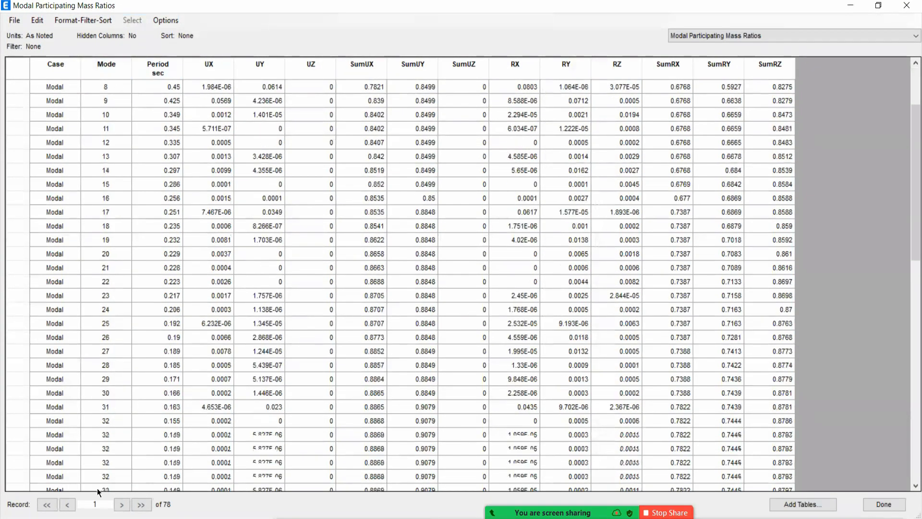
scroll(98, 473, "down", 9)
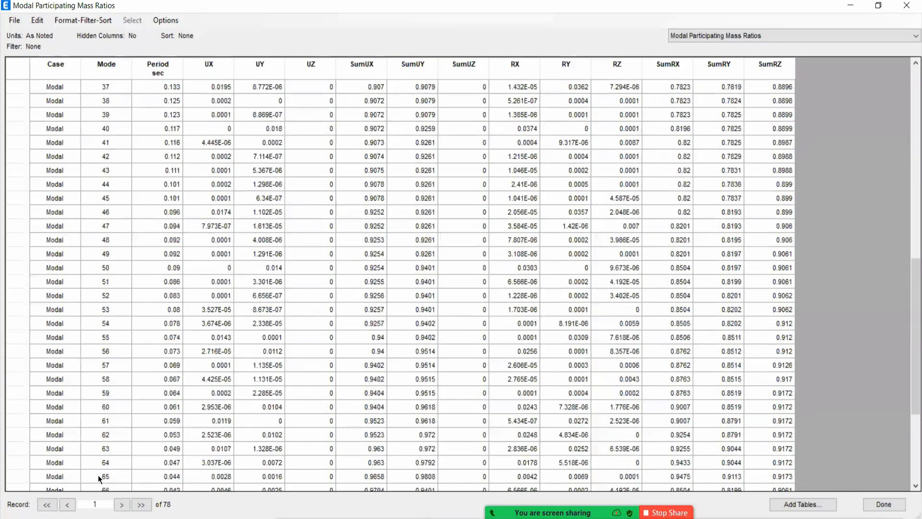
left_click(98, 474)
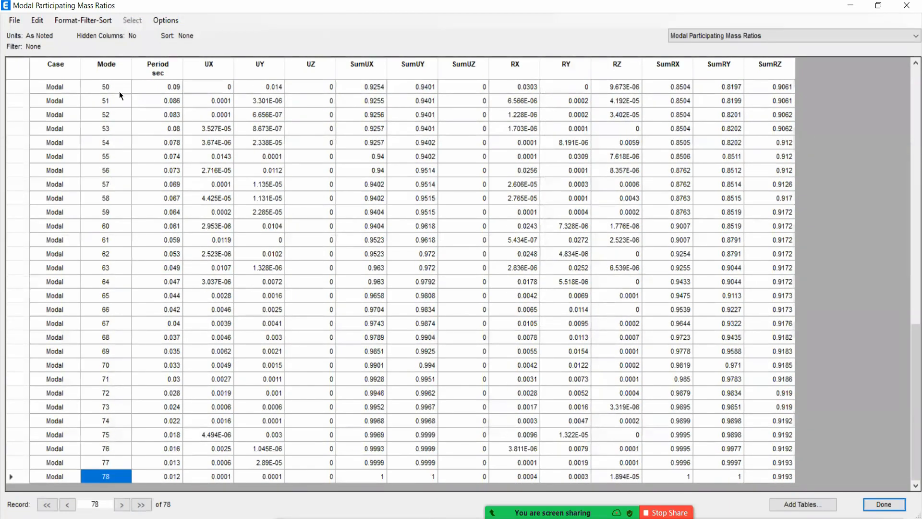
scroll(106, 70, "up", 1)
scroll(106, 70, "up", 12)
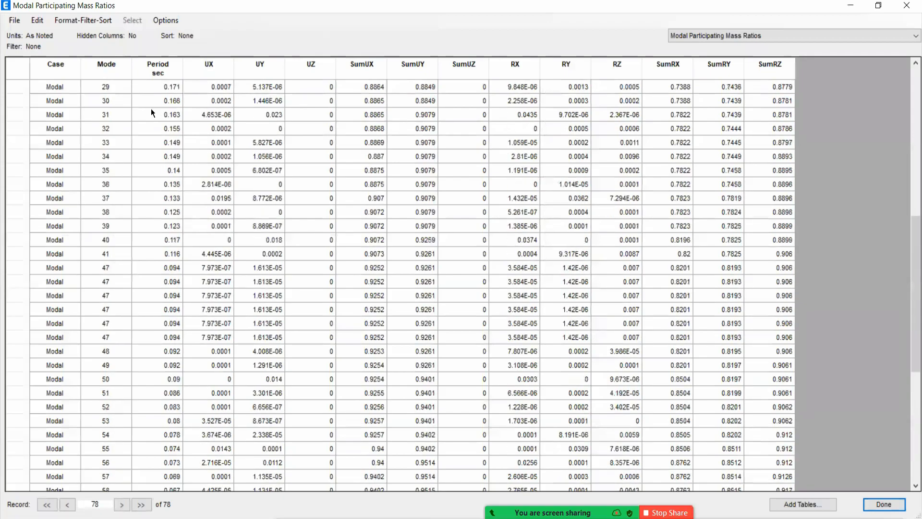
scroll(156, 86, "up", 4)
left_click(156, 86)
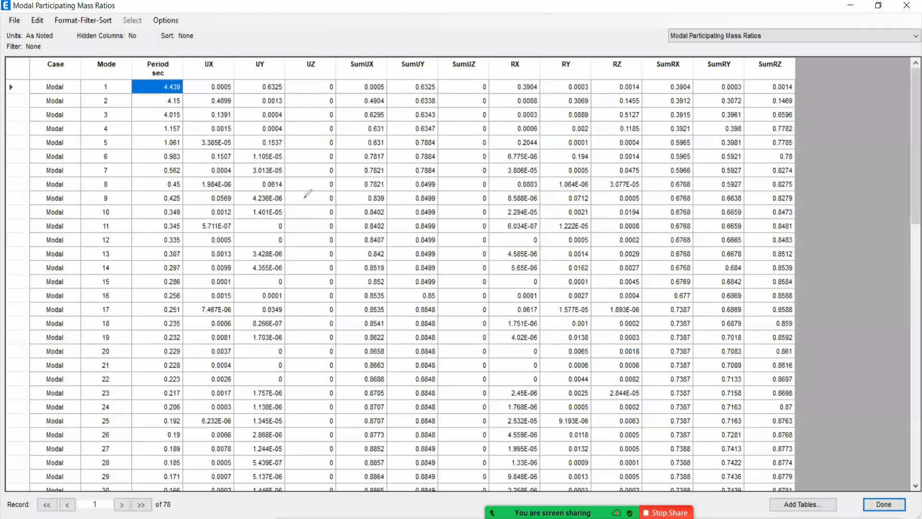
Handwrite the relation T ∝ 1/f over the middle of the modal mass ratios table
mouse_move(281, 185)
left_mouse_down()
mouse_move(323, 186)
mouse_move(295, 226)
left_mouse_up()
mouse_move(368, 185)
left_mouse_down()
mouse_move(342, 210)
mouse_move(368, 217)
left_mouse_up()
mouse_move(411, 155)
left_mouse_down()
mouse_move(406, 192)
mouse_move(384, 198)
left_mouse_up()
left_click_drag(410, 216, 397, 283)
left_click_drag(417, 253, 390, 253)
Handwrite the equation T = 1/f below the proportionality relation
left_click_drag(301, 312, 323, 312)
left_click_drag(314, 312, 314, 356)
left_click_drag(360, 326, 345, 326)
left_click_drag(339, 341, 376, 338)
left_click(397, 302)
left_click_drag(398, 301, 397, 330)
mouse_move(391, 329)
left_mouse_down()
mouse_move(434, 337)
mouse_move(393, 406)
left_mouse_up()
left_click_drag(384, 385, 415, 385)
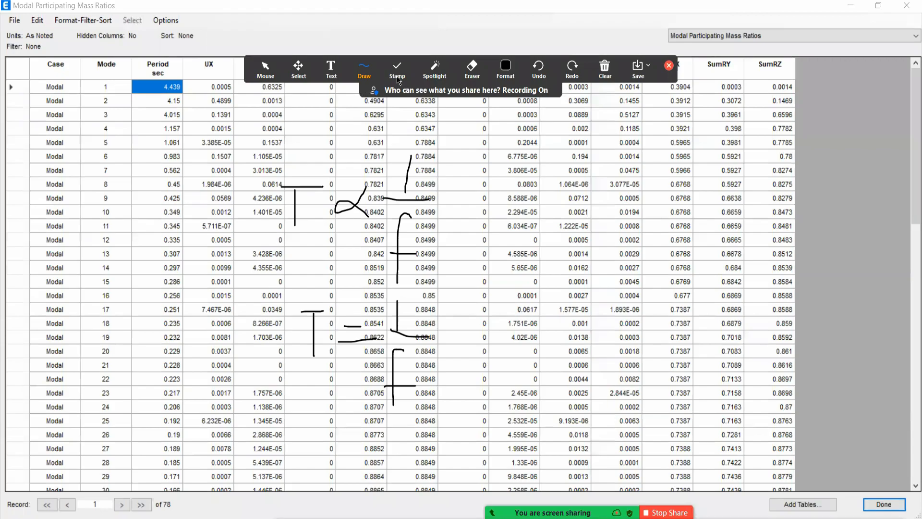
Erase the period and frequency formulas, close the annotation tools, and select the UX value of mode 1
left_click(610, 79)
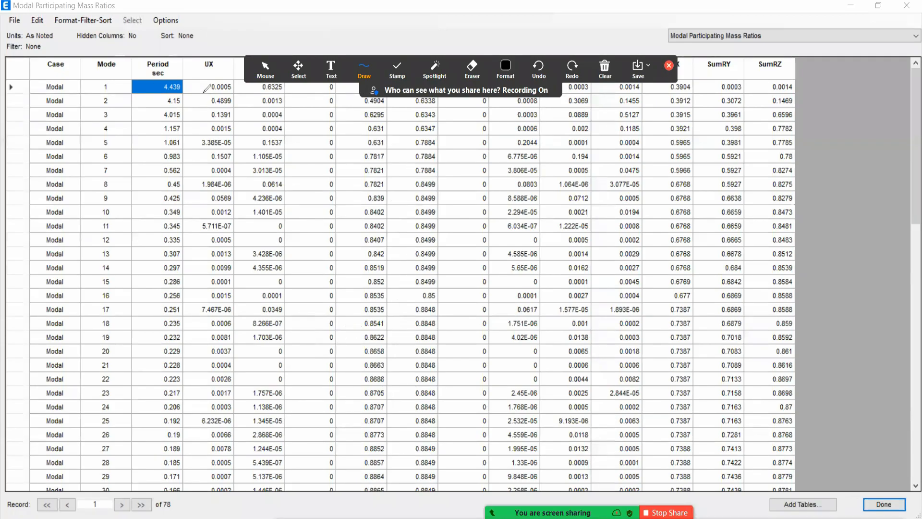
left_click(668, 67)
left_click(215, 92)
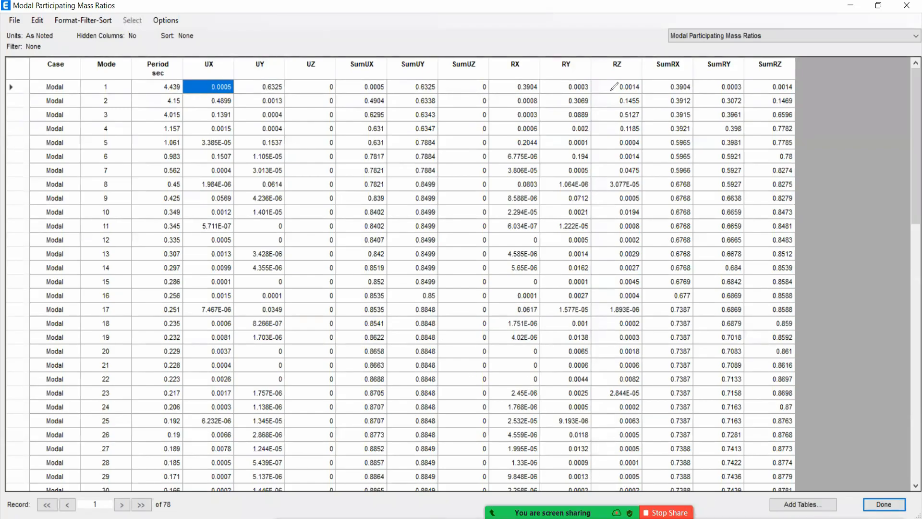
Circle the UX, UY and UZ headers, draw a line down the UZ column, and add two upward arrows over SumUX
left_click(686, 92)
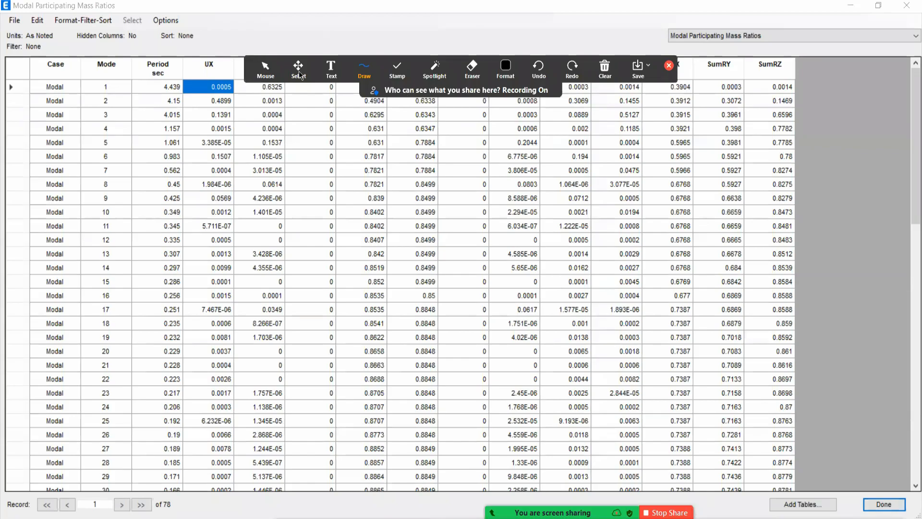
mouse_move(210, 49)
left_mouse_down()
mouse_move(194, 56)
mouse_move(223, 57)
mouse_move(214, 48)
mouse_move(250, 61)
mouse_move(270, 53)
mouse_move(295, 89)
mouse_move(326, 49)
left_mouse_up()
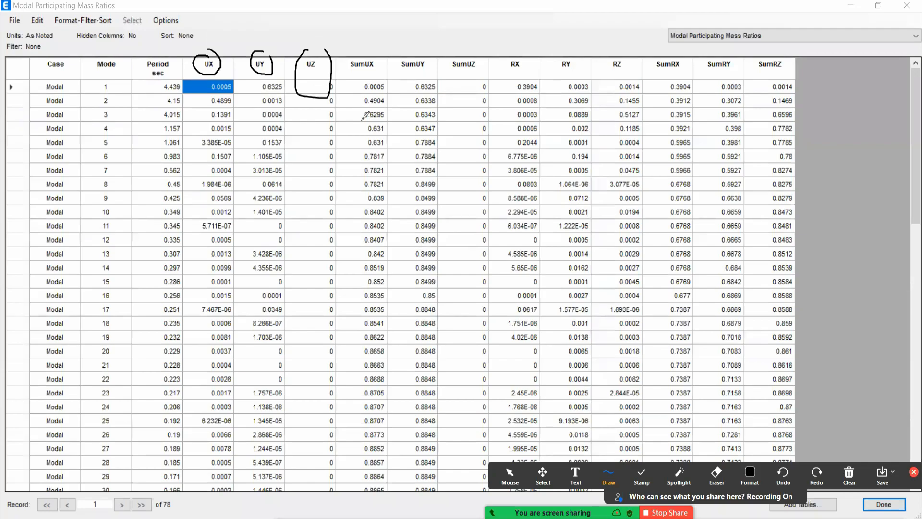
mouse_move(361, 101)
left_mouse_down()
mouse_move(357, 136)
mouse_move(360, 100)
left_mouse_up()
left_click_drag(313, 76, 307, 262)
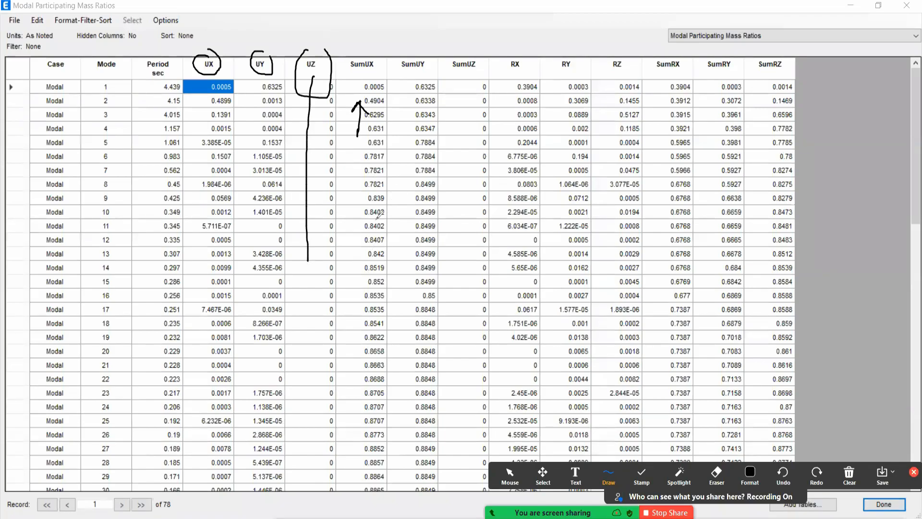
mouse_move(376, 231)
left_mouse_down()
mouse_move(378, 138)
mouse_move(363, 181)
left_mouse_up()
left_click_drag(377, 137, 388, 181)
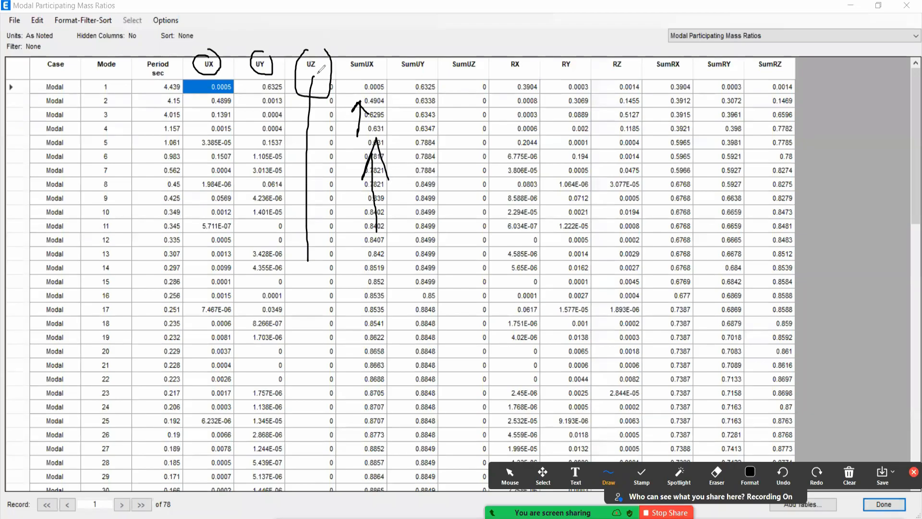
Circle the UZ header again and cross it out
mouse_move(307, 48)
left_mouse_down()
mouse_move(316, 79)
mouse_move(328, 61)
mouse_move(318, 43)
mouse_move(301, 52)
left_mouse_up()
left_click_drag(328, 50, 299, 83)
left_click_drag(297, 48, 330, 87)
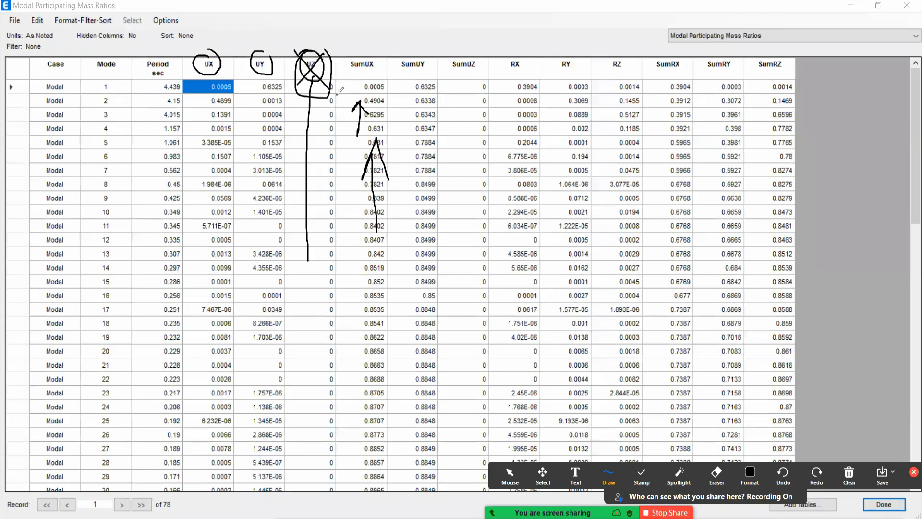
Link the first modes' UX values to the SumUX column with lines, and mark the SumUX and SumUY headers
left_click_drag(375, 55, 354, 50)
mouse_move(219, 90)
left_mouse_down()
mouse_move(373, 86)
mouse_move(375, 97)
left_mouse_up()
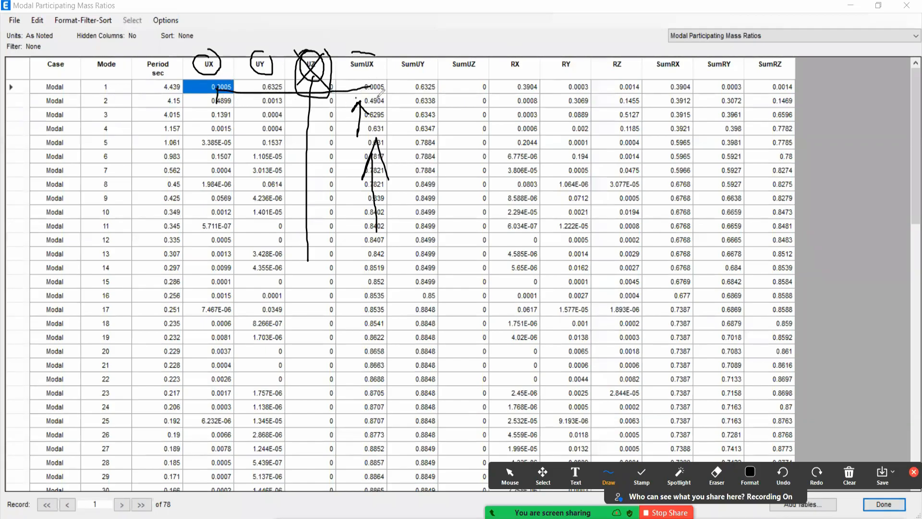
mouse_move(222, 89)
left_mouse_down()
mouse_move(227, 119)
mouse_move(358, 119)
left_mouse_up()
mouse_move(224, 144)
left_mouse_down()
mouse_move(222, 131)
mouse_move(403, 130)
left_mouse_up()
left_click_drag(361, 56, 392, 34)
left_click_drag(450, 47, 427, 67)
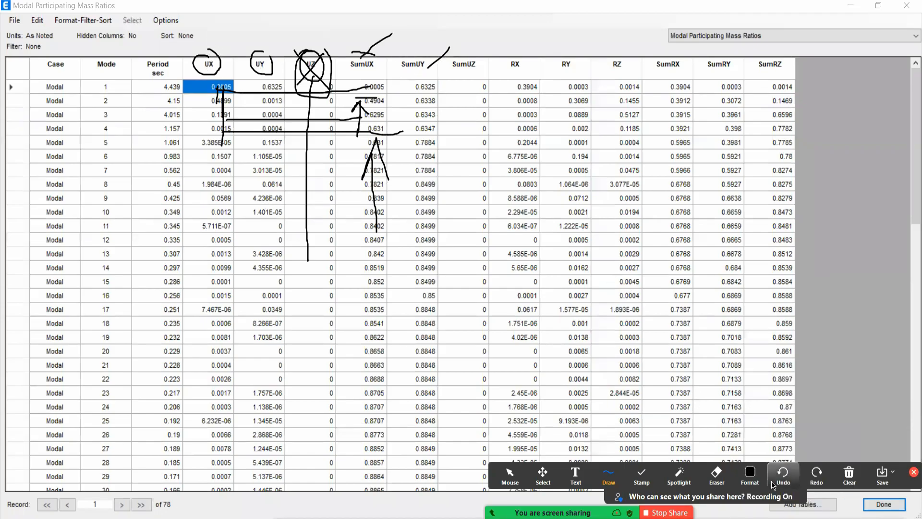
Erase the drawings and mark the headers afresh: underline UX and UY, cross out UZ, and tick SumUX and SumUY
left_click(850, 476)
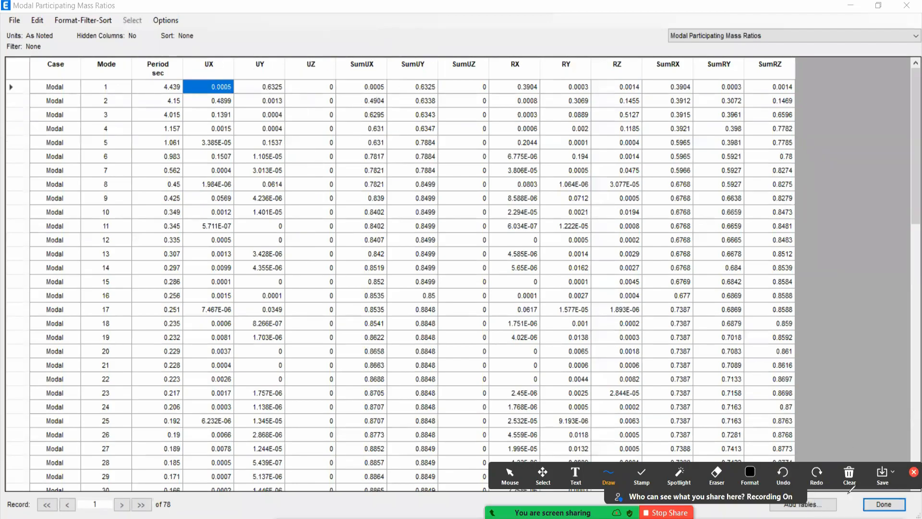
mouse_move(201, 76)
left_mouse_down()
mouse_move(318, 56)
mouse_move(320, 79)
left_mouse_up()
left_click_drag(367, 55, 409, 23)
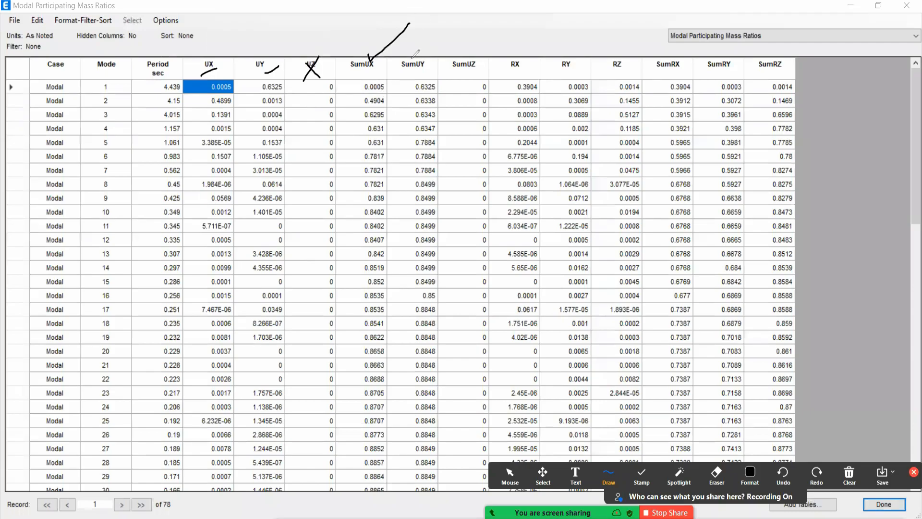
left_click_drag(411, 57, 436, 35)
Cross out the RX and RY headers and circle RZ and SumRZ
mouse_move(624, 47)
left_mouse_down()
mouse_move(611, 72)
mouse_move(631, 54)
mouse_move(612, 35)
left_mouse_up()
mouse_move(520, 47)
left_mouse_down()
mouse_move(507, 73)
mouse_move(519, 72)
left_mouse_up()
mouse_move(571, 54)
left_mouse_down()
mouse_move(553, 82)
mouse_move(574, 82)
left_mouse_up()
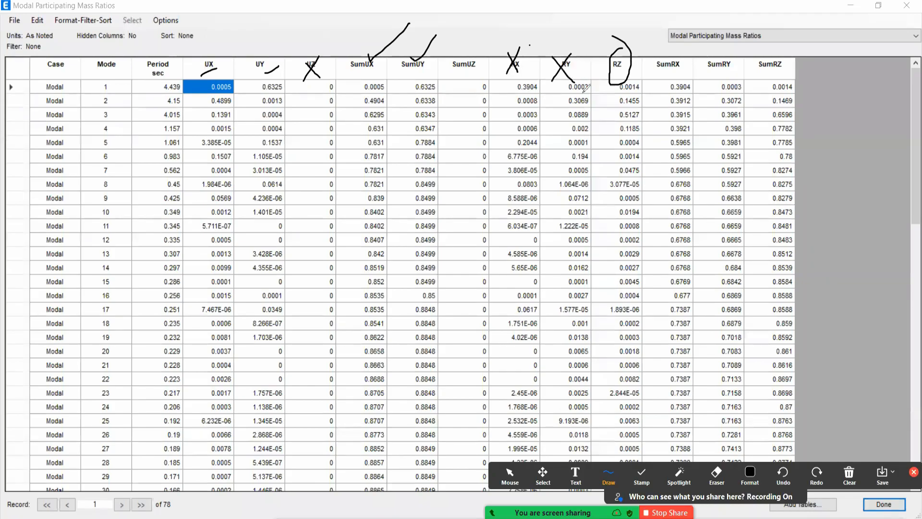
mouse_move(622, 48)
left_mouse_down()
mouse_move(607, 70)
mouse_move(627, 62)
left_mouse_up()
mouse_move(777, 50)
left_mouse_down()
mouse_move(761, 56)
mouse_move(783, 80)
mouse_move(780, 48)
left_mouse_up()
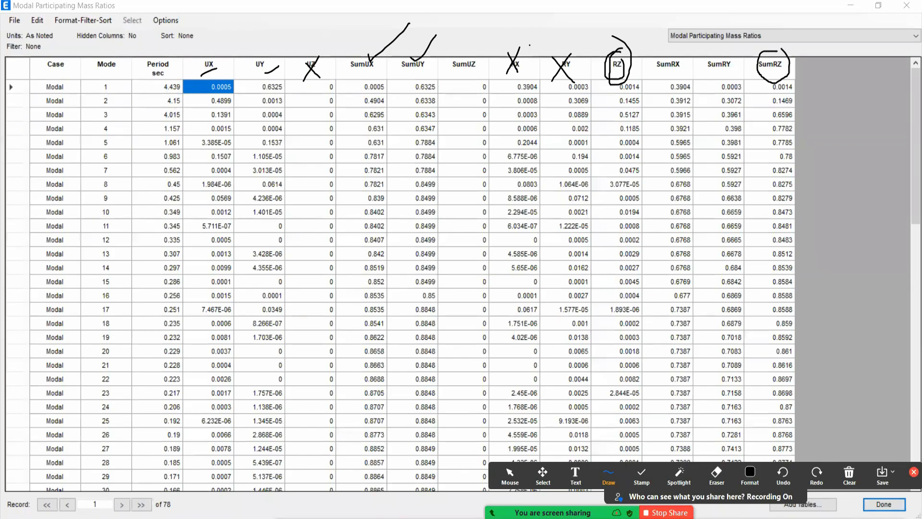
Look through the Zoom meeting's participant list and close it
left_click(579, 478)
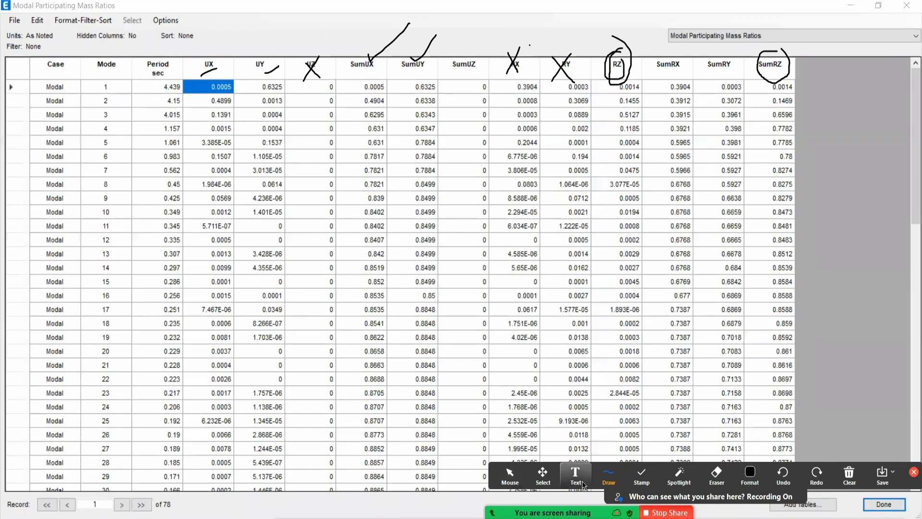
left_click(509, 477)
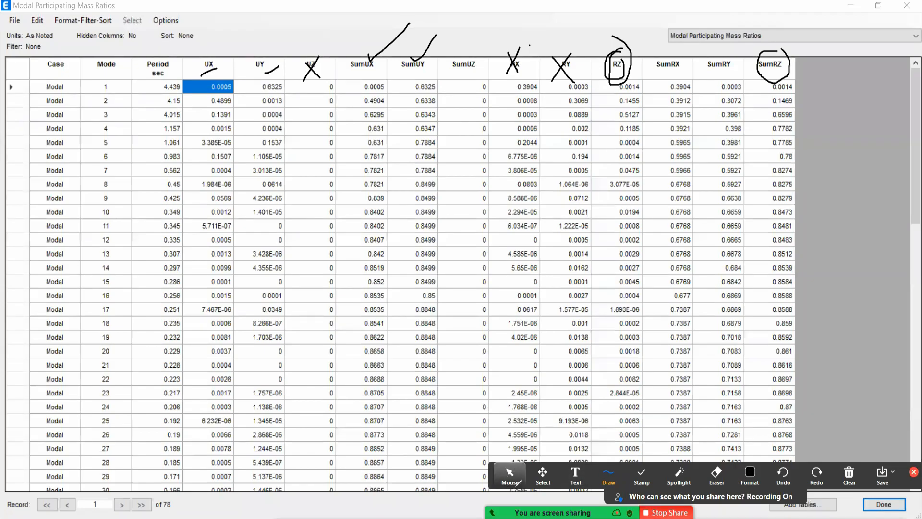
key("alt+u")
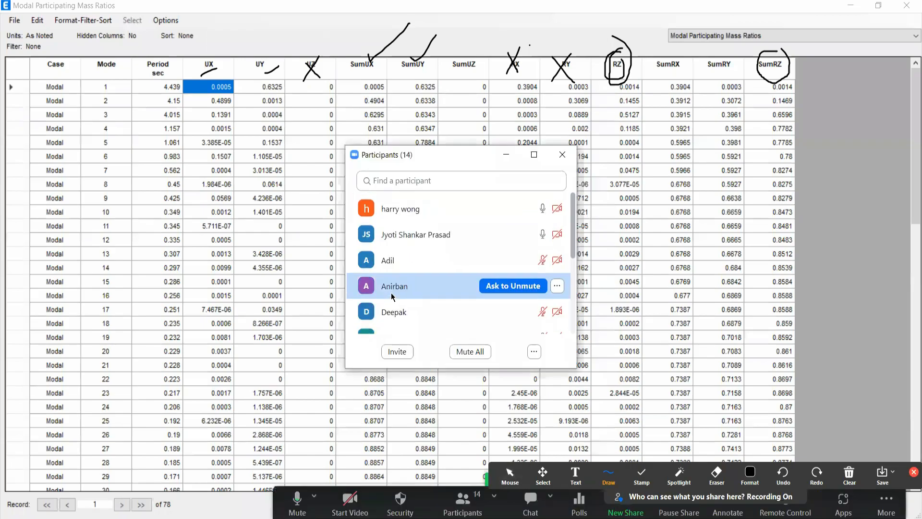
scroll(406, 297, "down", 5)
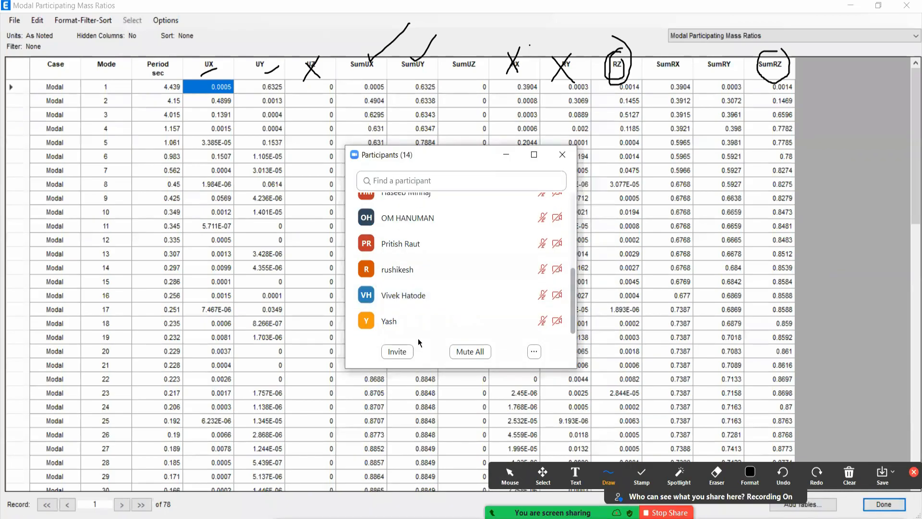
scroll(442, 313, "up", 3)
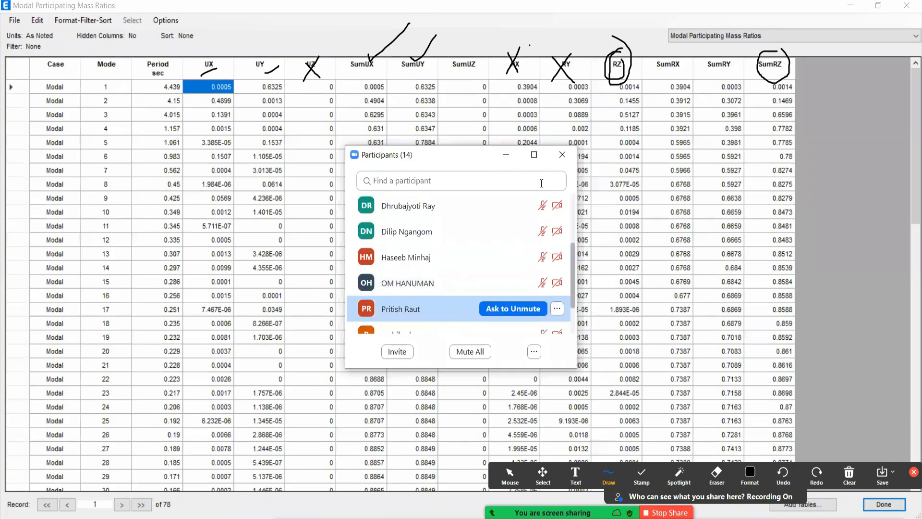
left_click(565, 156)
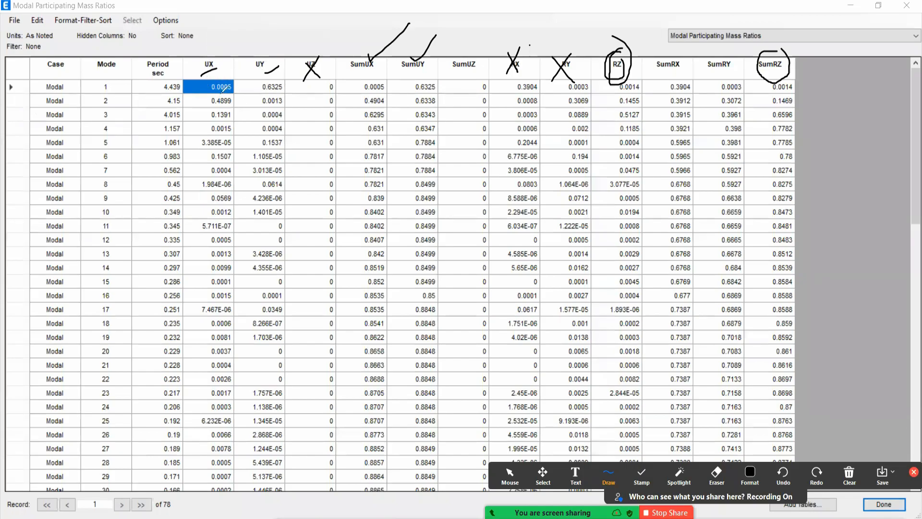
Erase the drawings, circle the UX and UY headers with their mode 1 values, and tick mode 1
left_click(849, 474)
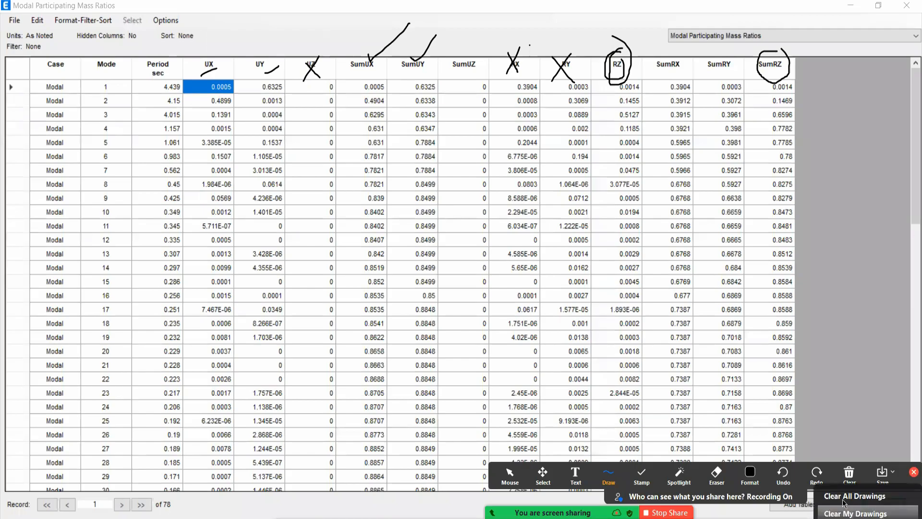
left_click(846, 496)
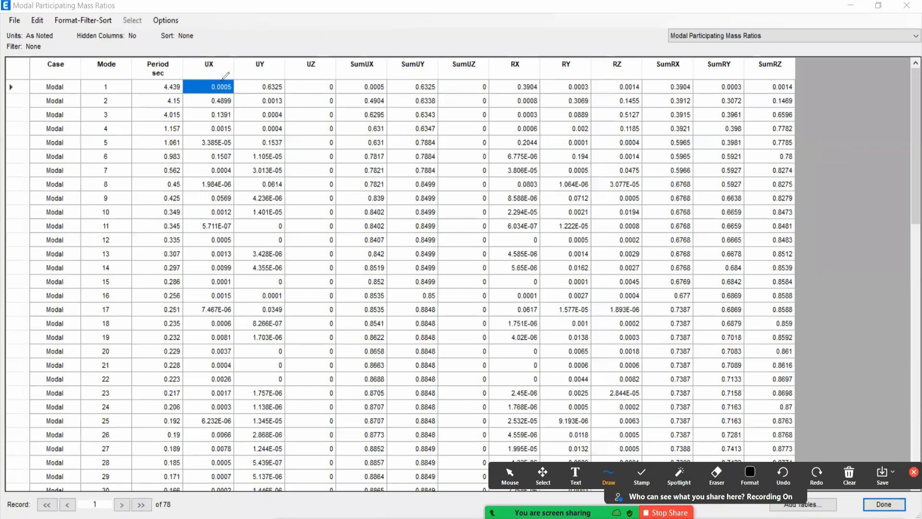
mouse_move(220, 80)
left_mouse_down()
mouse_move(204, 83)
mouse_move(207, 93)
mouse_move(243, 89)
left_mouse_up()
mouse_move(259, 55)
left_mouse_down()
mouse_move(269, 73)
mouse_move(264, 54)
left_mouse_up()
mouse_move(260, 93)
left_mouse_down()
mouse_move(284, 94)
mouse_move(267, 90)
left_mouse_up()
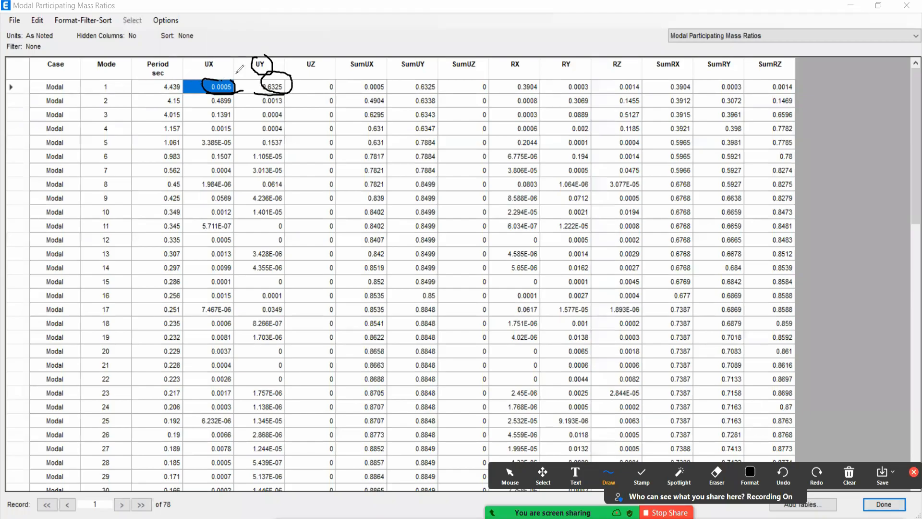
left_click_drag(276, 54, 219, 54)
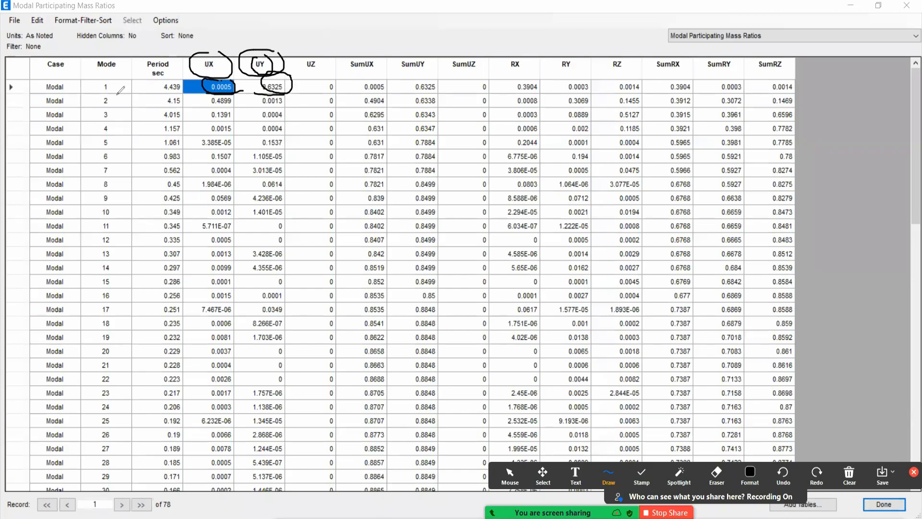
mouse_move(111, 87)
left_mouse_down()
mouse_move(118, 91)
mouse_move(140, 61)
left_mouse_up()
left_click_drag(272, 87, 287, 82)
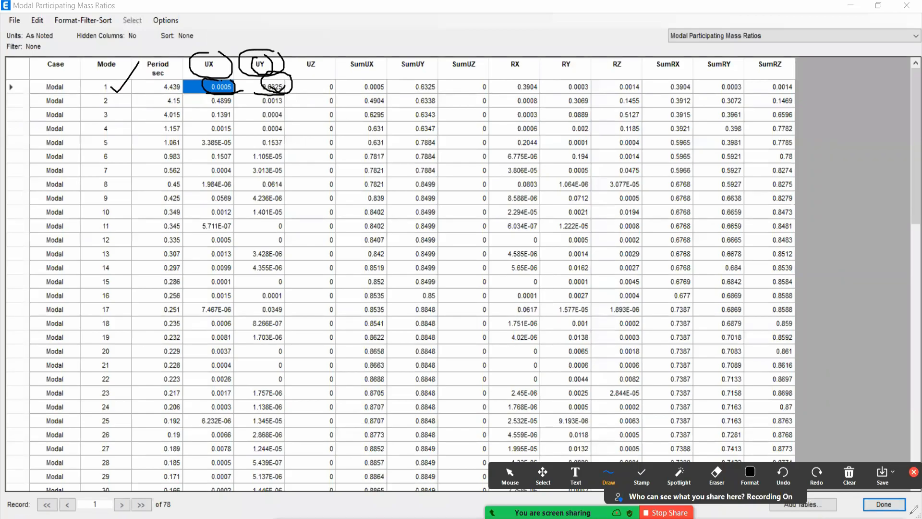
Erase the drawings, draw a dash beside mode 1, and write 60% above the UY column
left_click(849, 479)
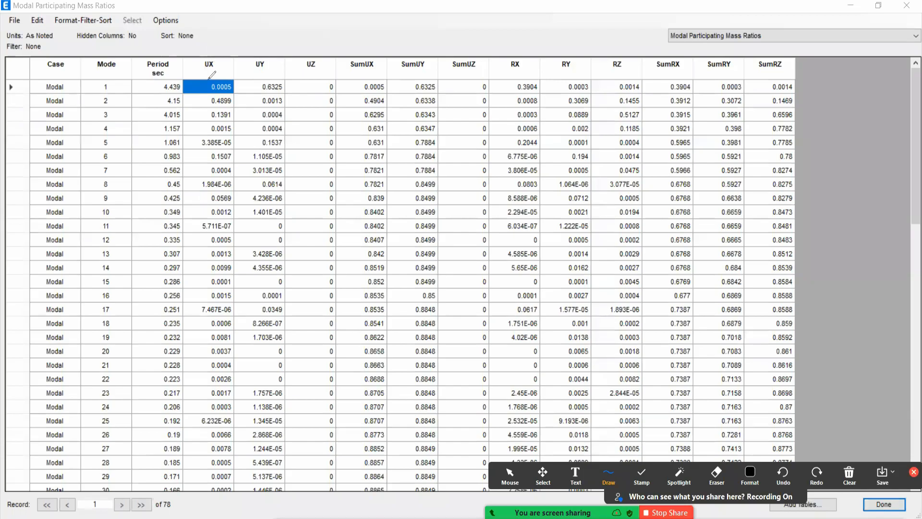
left_click(246, 87)
left_click(208, 86)
left_click_drag(116, 83, 143, 85)
mouse_move(272, 36)
left_mouse_down()
mouse_move(276, 45)
mouse_move(282, 40)
left_mouse_up()
left_click_drag(300, 32, 298, 35)
left_click_drag(307, 36, 303, 50)
left_click(310, 49)
Circle and tick mode 1's UY value, tick mode 1, and circle its RZ value
mouse_move(270, 75)
left_mouse_down()
mouse_move(252, 84)
mouse_move(287, 87)
mouse_move(281, 77)
left_mouse_up()
mouse_move(102, 85)
left_mouse_down()
mouse_move(106, 91)
mouse_move(124, 77)
left_mouse_up()
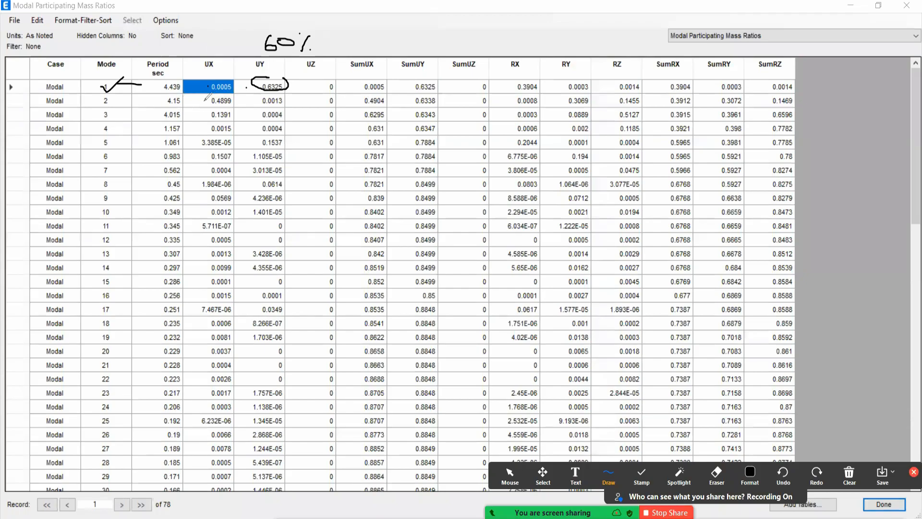
mouse_move(283, 79)
left_mouse_down()
mouse_move(288, 91)
mouse_move(323, 60)
left_mouse_up()
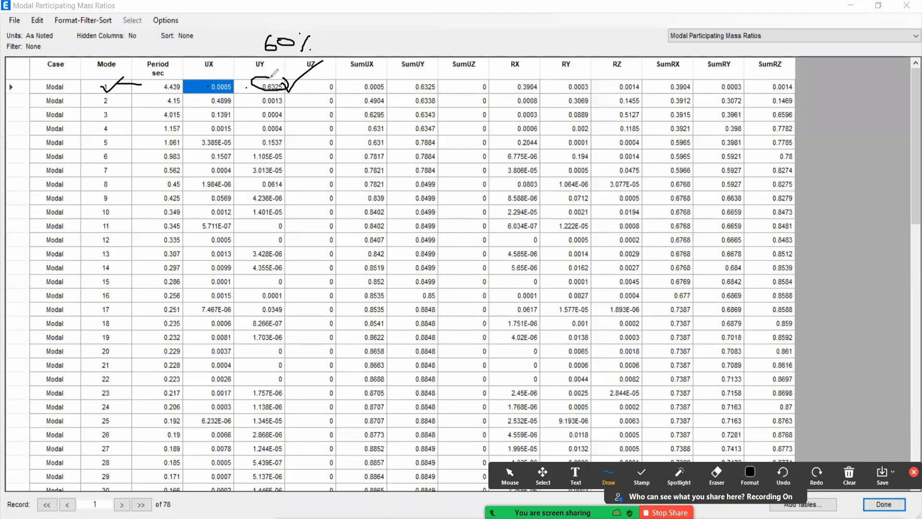
mouse_move(630, 78)
left_mouse_down()
mouse_move(618, 80)
mouse_move(621, 91)
mouse_move(646, 94)
mouse_move(647, 82)
mouse_move(619, 80)
mouse_move(633, 94)
mouse_move(648, 83)
left_mouse_up()
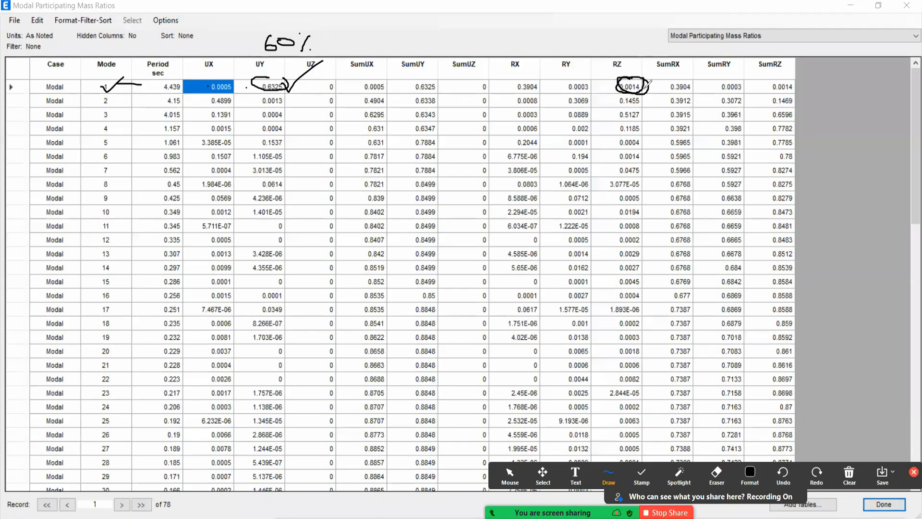
Erase the drawings, circle the RZ header, write <5% above it, and draw a cross beside mode 1's RZ value
left_click(849, 483)
left_click(875, 488)
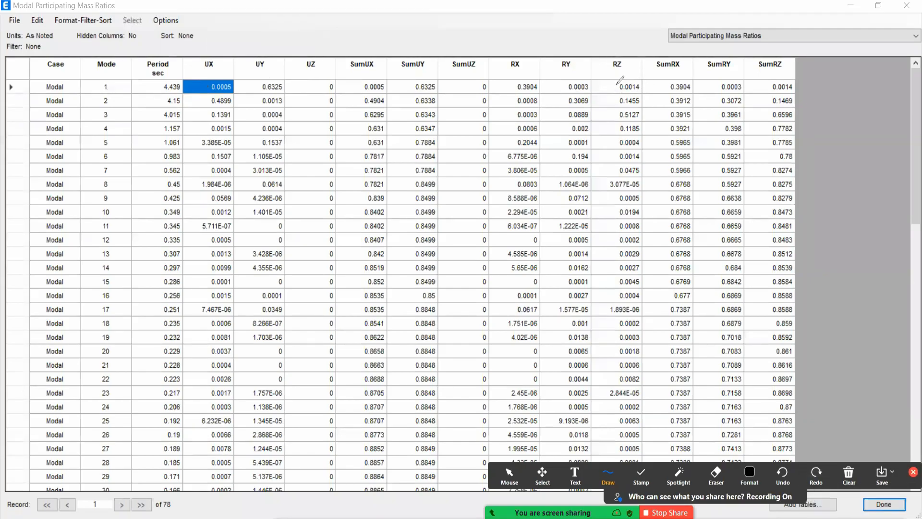
mouse_move(619, 56)
left_mouse_down()
mouse_move(605, 72)
mouse_move(635, 85)
mouse_move(627, 61)
left_mouse_up()
mouse_move(586, 17)
left_mouse_down()
mouse_move(566, 25)
mouse_move(602, 35)
mouse_move(615, 15)
mouse_move(630, 23)
left_mouse_up()
left_click_drag(639, 14, 634, 27)
left_click(643, 30)
left_click(585, 74)
left_click_drag(604, 83, 588, 92)
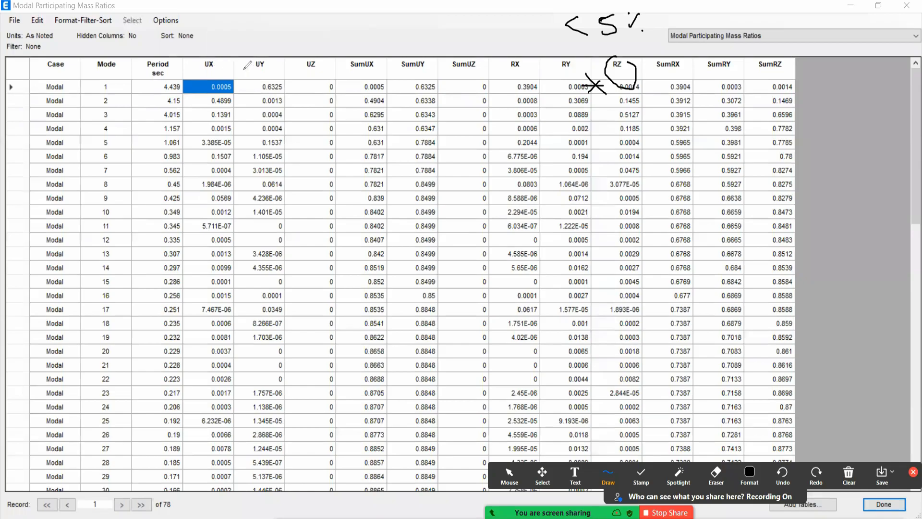
Circle mode 1's UY value, tick the UY header, and cross out UX
mouse_move(267, 78)
left_mouse_down()
mouse_move(259, 83)
mouse_move(265, 94)
mouse_move(291, 91)
mouse_move(277, 76)
mouse_move(257, 79)
left_mouse_up()
left_click_drag(73, 87, 100, 86)
mouse_move(216, 68)
left_mouse_down()
mouse_move(229, 79)
mouse_move(216, 79)
mouse_move(282, 46)
mouse_move(211, 54)
mouse_move(230, 76)
left_mouse_up()
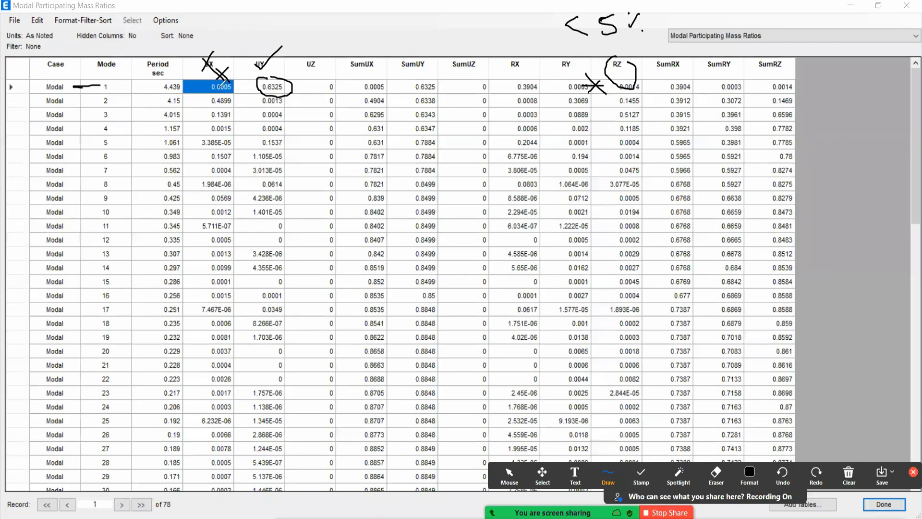
Tick mode 1 and the UX and UY values of modes 1 and 2
mouse_move(199, 89)
left_mouse_down()
mouse_move(206, 94)
mouse_move(219, 72)
mouse_move(227, 88)
left_mouse_up()
left_click_drag(114, 85, 140, 72)
left_click_drag(270, 81, 304, 63)
mouse_move(209, 97)
left_mouse_down()
mouse_move(215, 105)
mouse_move(254, 68)
left_mouse_up()
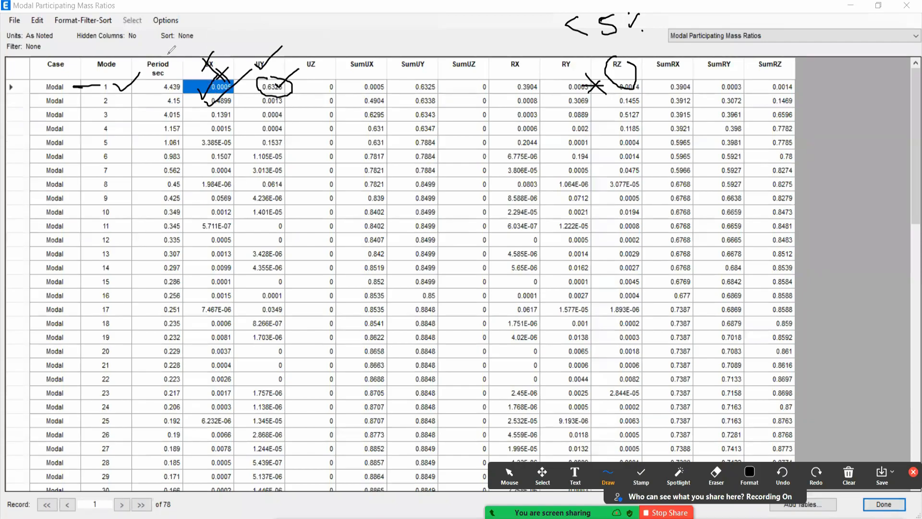
left_click_drag(189, 81, 207, 51)
left_click_drag(259, 98, 289, 70)
Erase the drawings and place fresh ticks on the UX and UY values of the first two modes
left_click(834, 485)
left_click_drag(204, 83, 241, 58)
left_click_drag(267, 97, 310, 65)
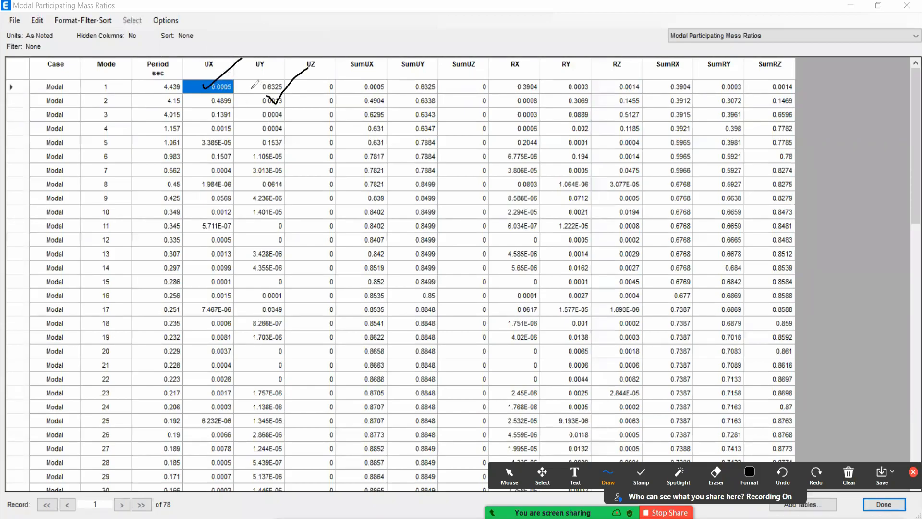
left_click_drag(250, 85, 301, 46)
mouse_move(198, 100)
left_mouse_down()
mouse_move(205, 106)
mouse_move(249, 66)
mouse_move(215, 101)
mouse_move(223, 98)
left_mouse_up()
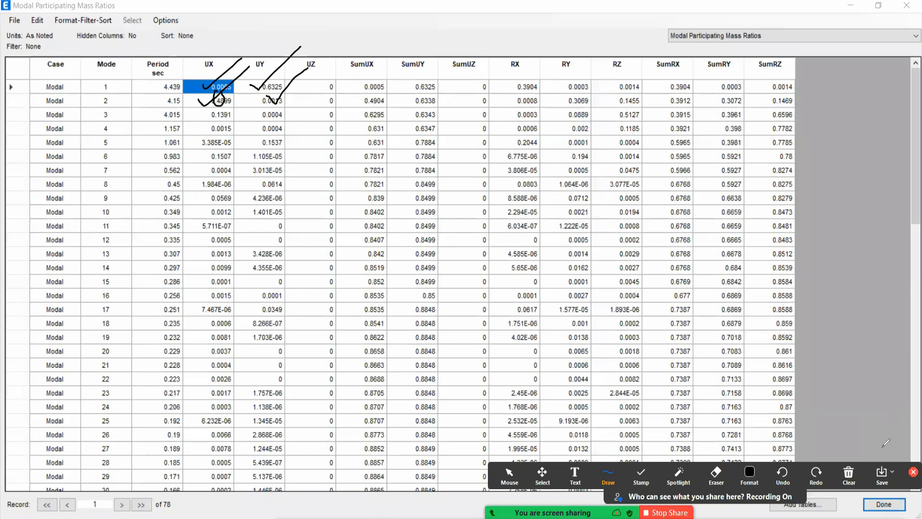
Erase the ticks and mark mode 1's UX value and mode 2's UY value with new ones
left_click(848, 477)
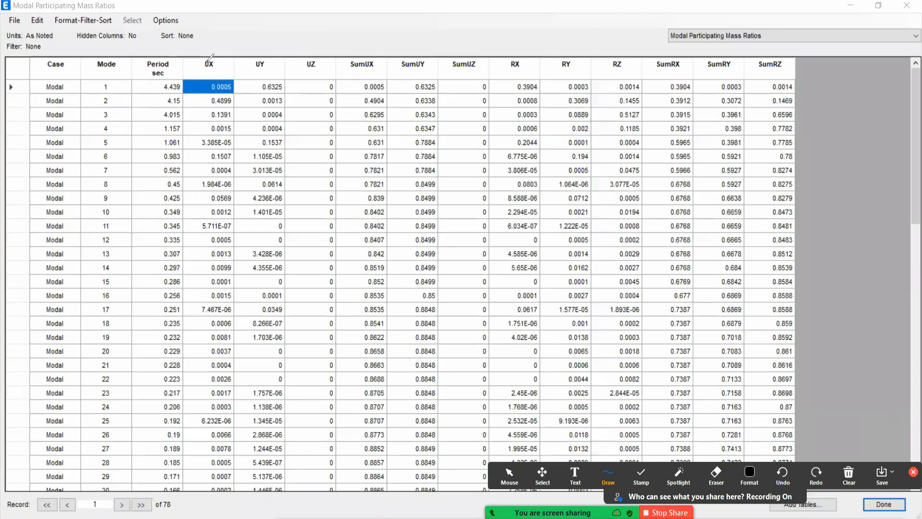
left_click_drag(194, 87, 221, 64)
left_click_drag(258, 100, 266, 98)
left_click_drag(206, 82, 288, 70)
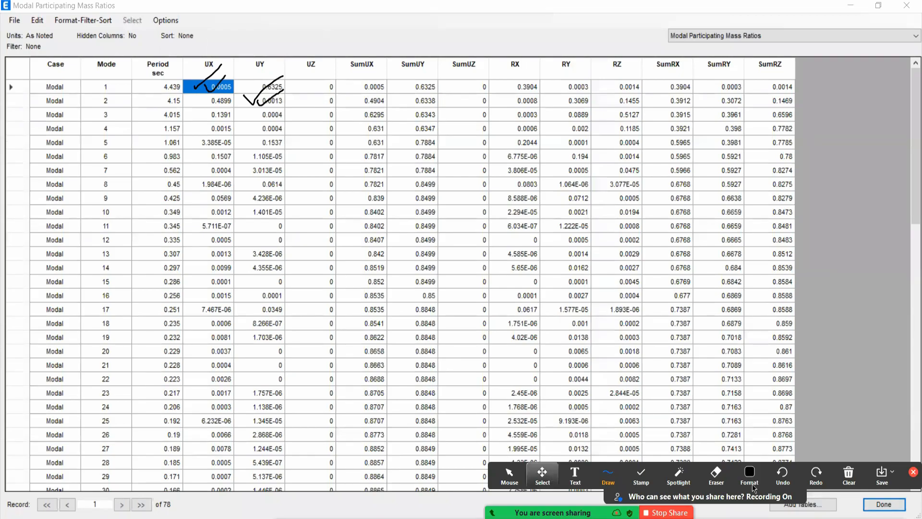
Erase the drawings, draw a dash beside mode 1, then circle its UY value and strike it through
left_click(847, 480)
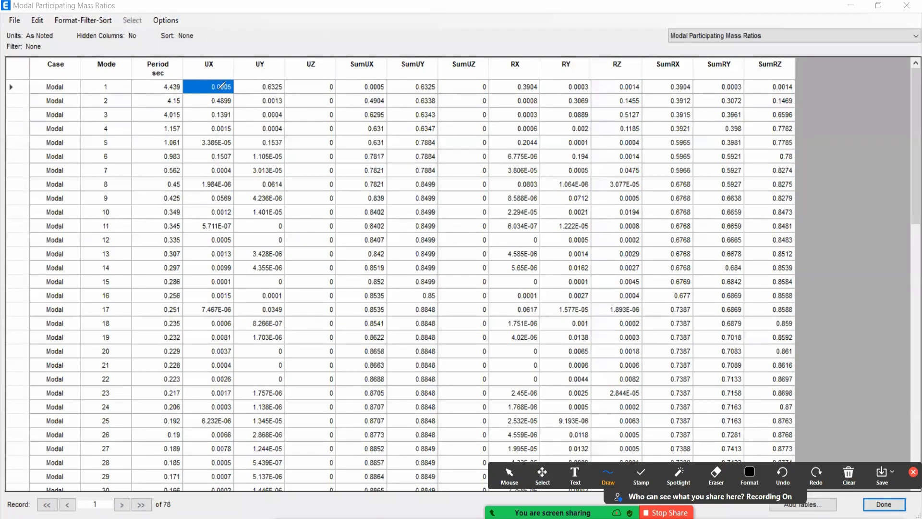
left_click(258, 88)
left_click_drag(244, 83, 245, 96)
mouse_move(264, 81)
left_mouse_down()
mouse_move(294, 94)
mouse_move(289, 76)
left_mouse_up()
left_click_drag(124, 87, 140, 86)
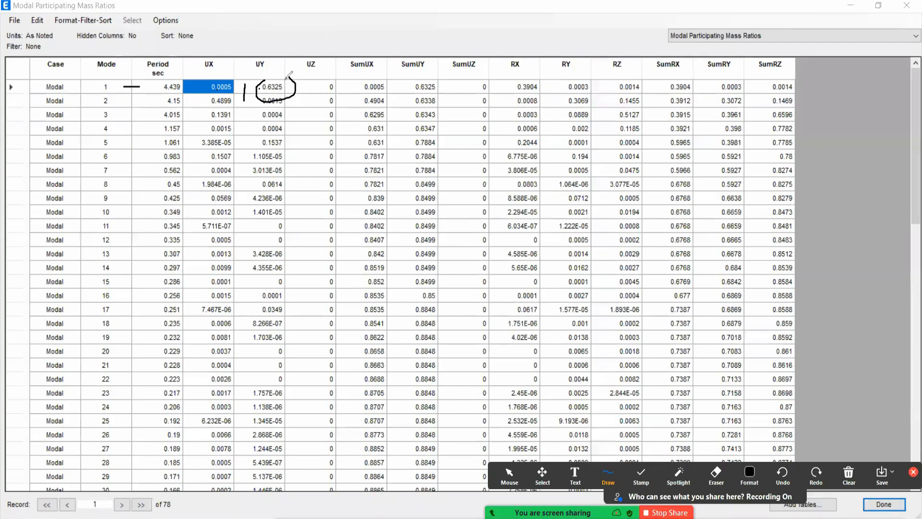
left_click_drag(246, 85, 299, 87)
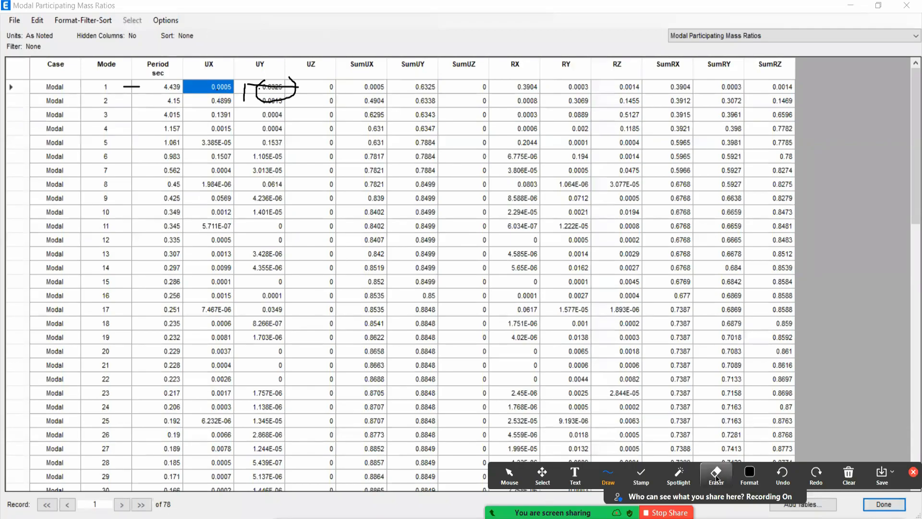
Erase the drawings, circle mode 1's RZ value, and write <5% above the RZ column
left_click(849, 475)
left_click(855, 495)
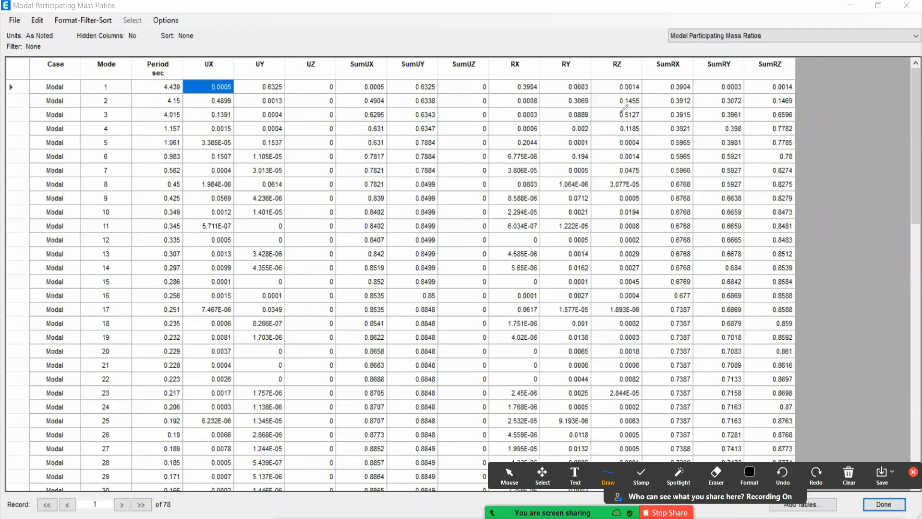
left_click_drag(310, 90, 320, 88)
mouse_move(618, 78)
left_mouse_down()
mouse_move(627, 91)
mouse_move(646, 89)
mouse_move(615, 81)
left_mouse_up()
mouse_move(613, 14)
left_mouse_down()
mouse_move(606, 33)
mouse_move(643, 40)
left_mouse_up()
left_click(645, 23)
left_click(664, 45)
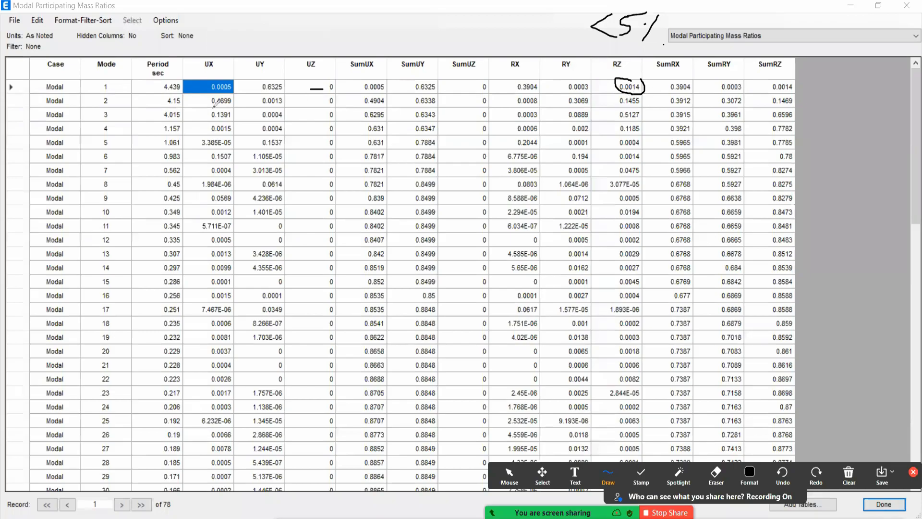
Circle mode 2's UX, UY and RZ values and draw a line through its period
left_click_drag(212, 107, 228, 105)
mouse_move(218, 89)
left_mouse_down()
mouse_move(242, 108)
mouse_move(298, 94)
mouse_move(237, 92)
left_mouse_up()
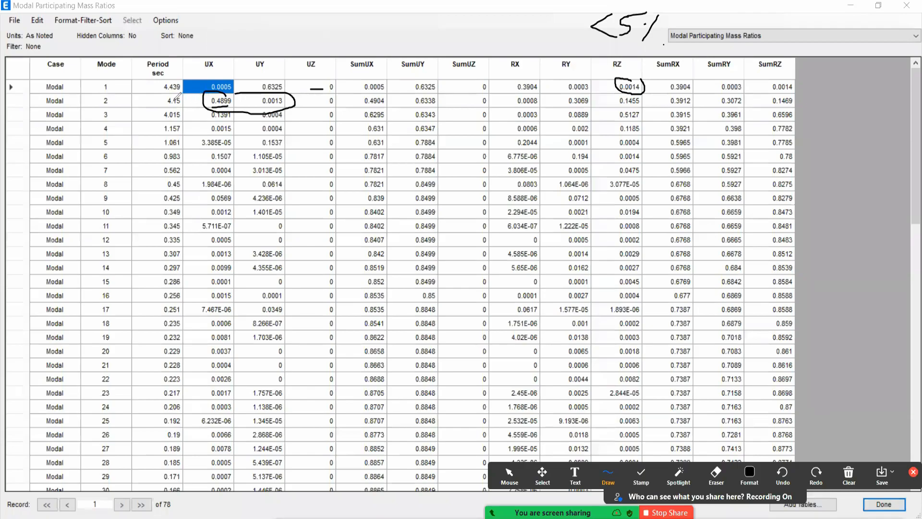
left_click_drag(169, 101, 198, 100)
mouse_move(629, 83)
left_mouse_down()
mouse_move(637, 95)
mouse_move(619, 102)
mouse_move(649, 99)
mouse_move(630, 94)
mouse_move(647, 108)
mouse_move(639, 114)
left_mouse_up()
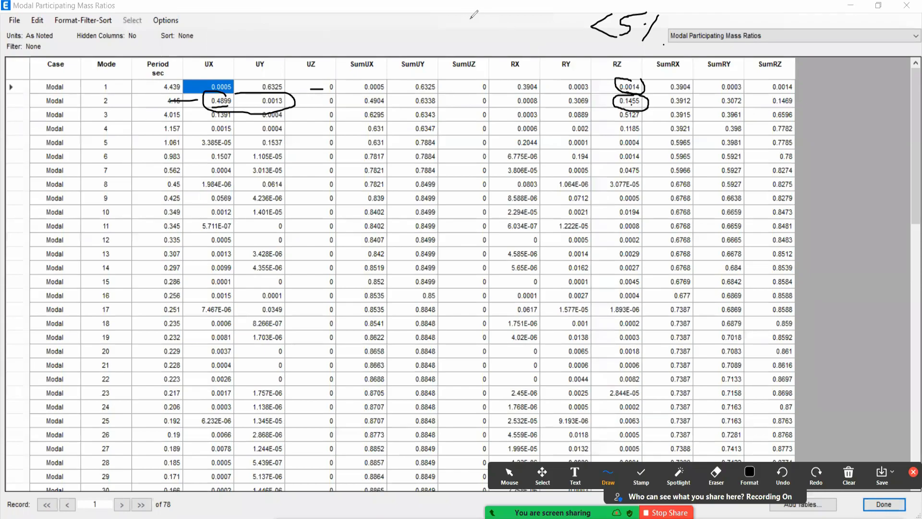
Write >5 above the table and tick the UY values of modes 1 and 2
left_click_drag(470, 19, 473, 40)
left_click(495, 19)
left_click_drag(512, 15, 493, 34)
left_click(257, 86)
left_click_drag(267, 85, 294, 58)
left_click_drag(252, 102, 311, 72)
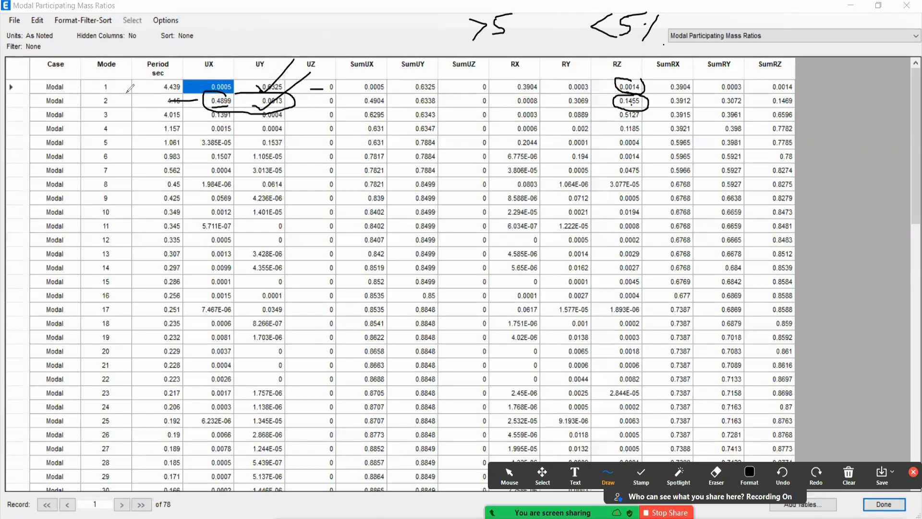
Erase the drawings and underline the periods of modes 2, 3 and 4
mouse_move(171, 75)
left_mouse_down()
mouse_move(157, 86)
mouse_move(186, 89)
mouse_move(176, 71)
mouse_move(171, 102)
left_mouse_up()
left_click(849, 480)
mouse_move(160, 109)
left_mouse_down()
mouse_move(191, 105)
mouse_move(185, 136)
left_mouse_up()
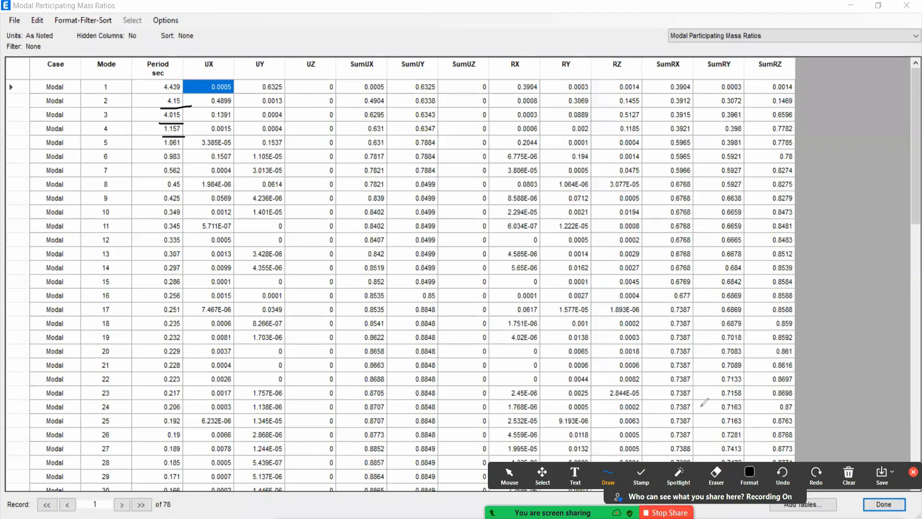
Close the modal mass ratios table and the annotation tools, removing the leftover drawings
left_click(913, 471)
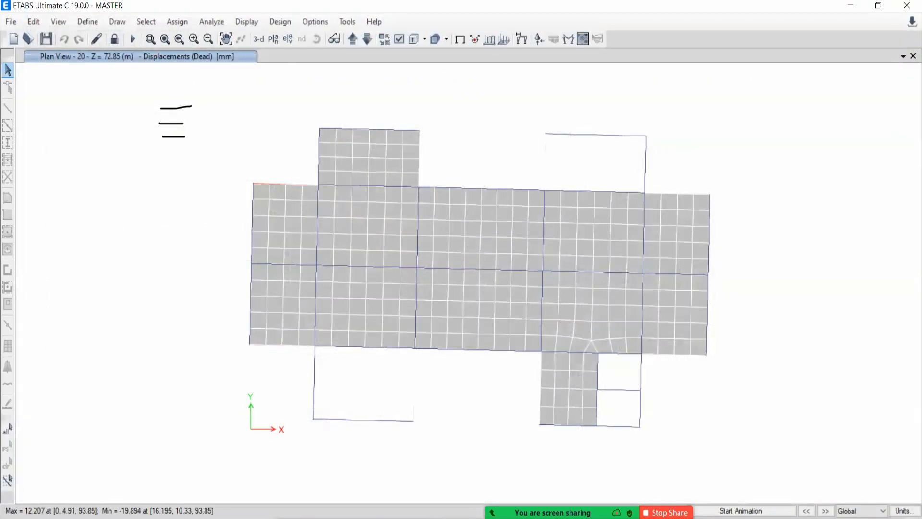
mouse_move(706, 504)
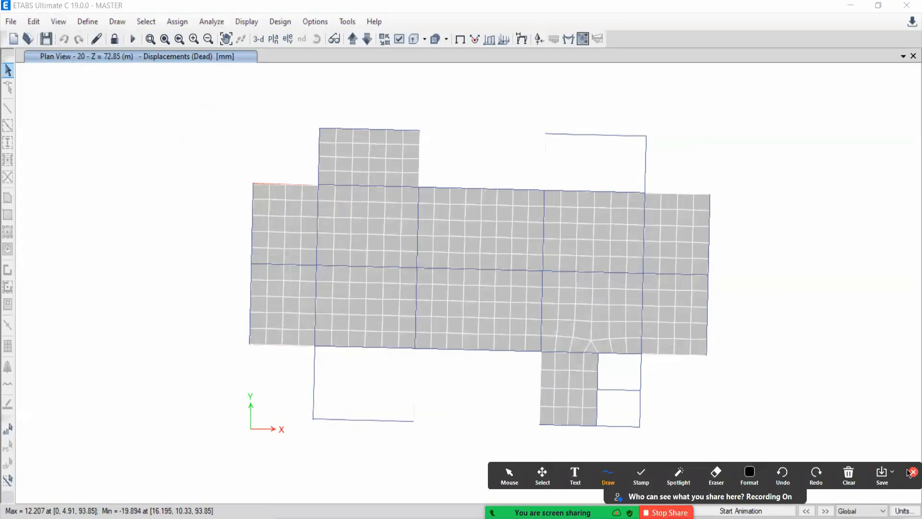
left_click(908, 470)
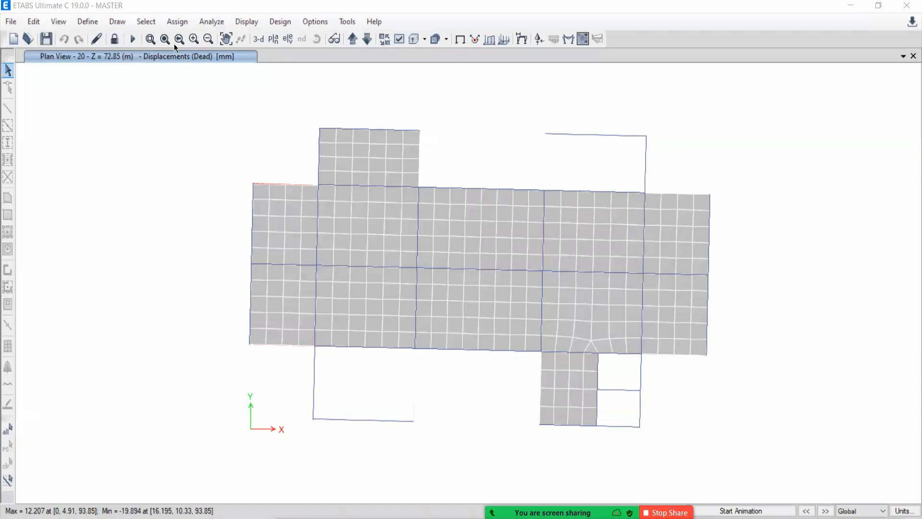
Open the deformed shape settings and display the Modal case by mode number
left_click(523, 40)
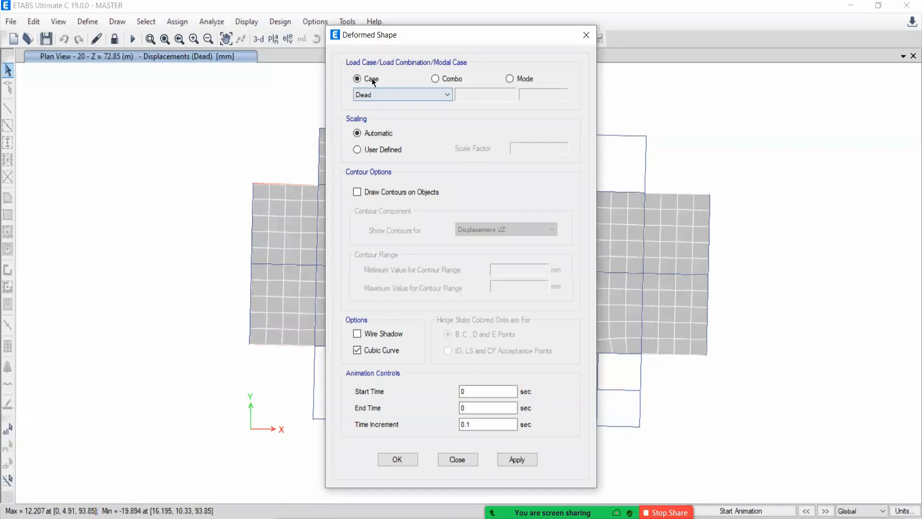
left_click(364, 92)
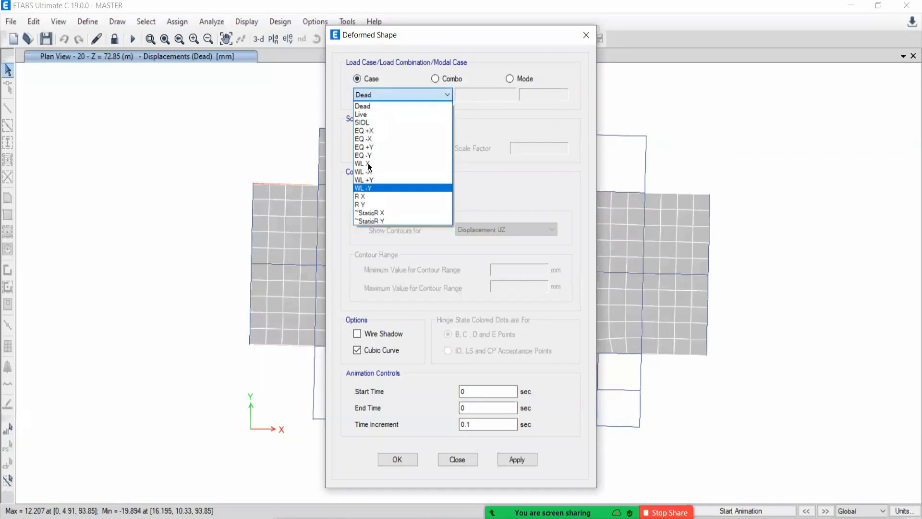
left_click(368, 92)
left_click(442, 80)
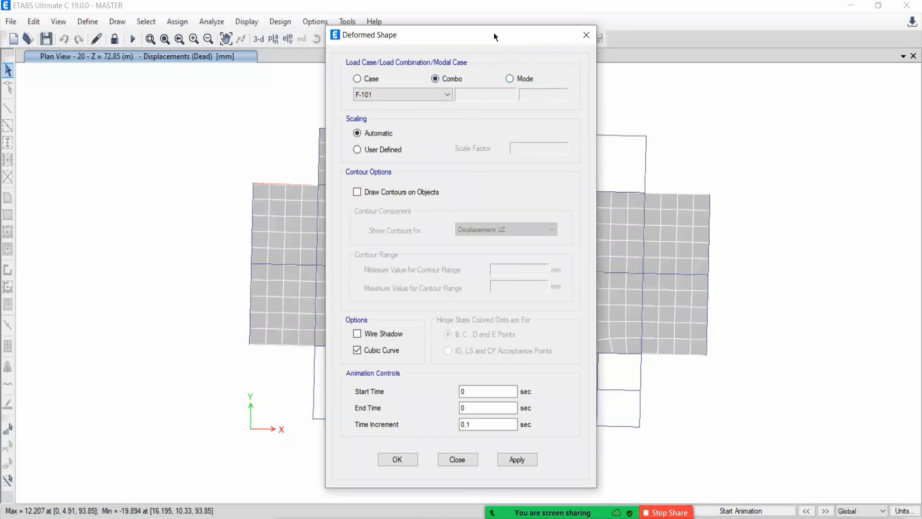
left_click_drag(493, 32, 357, 28)
left_click(374, 75)
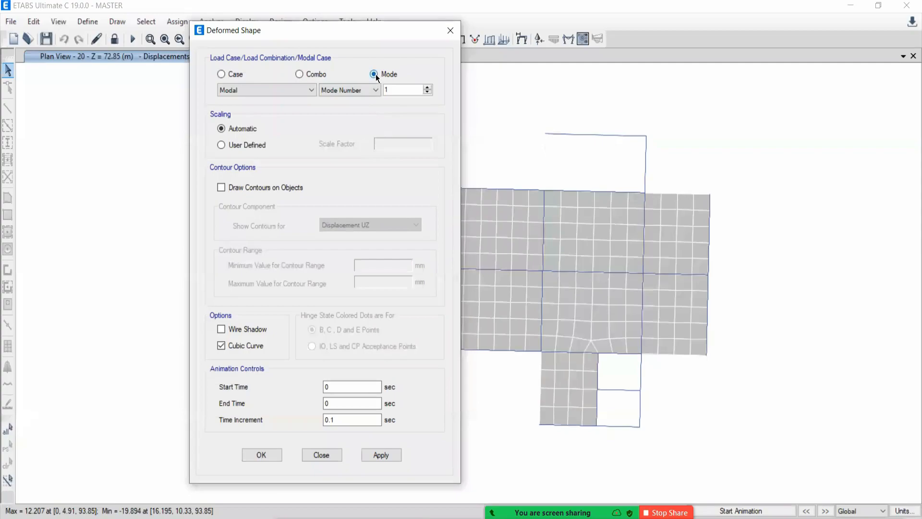
Step through the mode numbers back to 1, move the dialog aside, and switch the model to the 3D view
left_click(428, 88)
left_click(427, 88)
left_click(428, 87)
left_click(428, 87)
left_click(427, 93)
left_click_drag(370, 27, 114, 30)
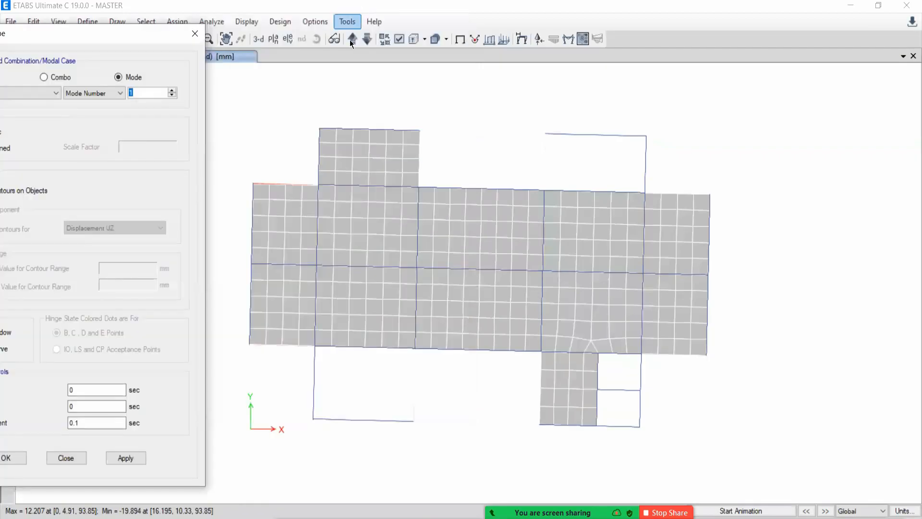
left_click(258, 40)
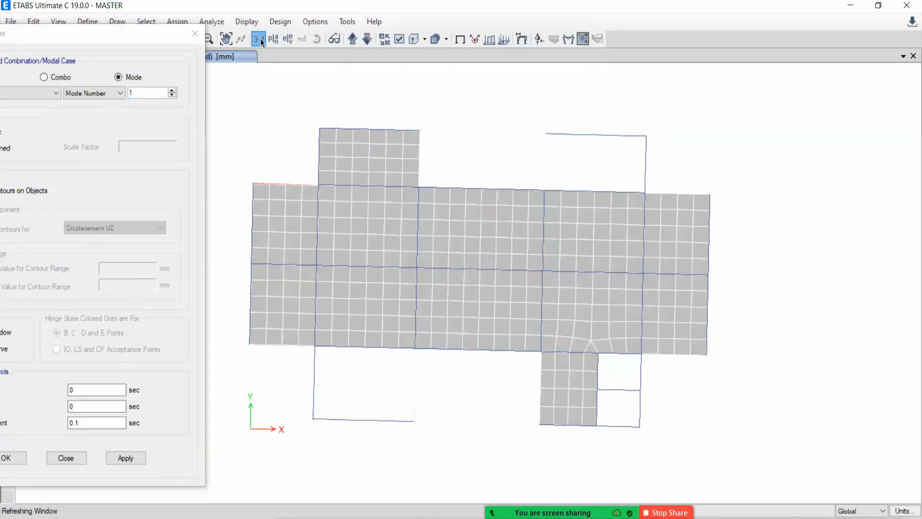
Apply the Modal case's mode 1 deformed shape to the 3D view and close the deformed shape settings
left_click(91, 34)
left_click_drag(202, 4, 202, 4)
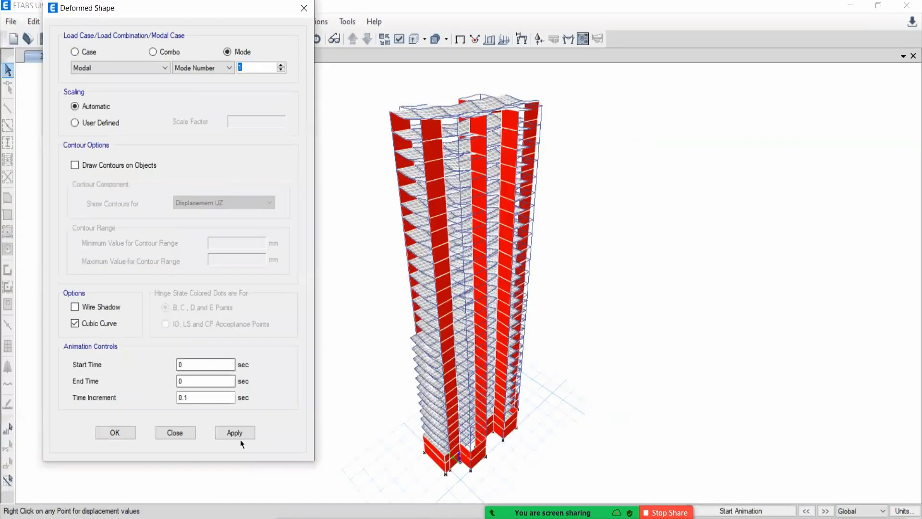
left_click(235, 432)
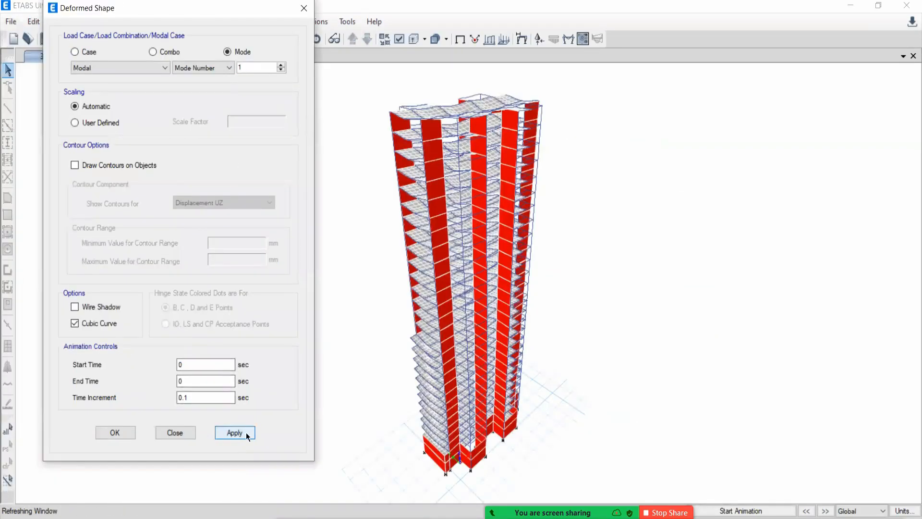
left_click_drag(202, 13, 183, 61)
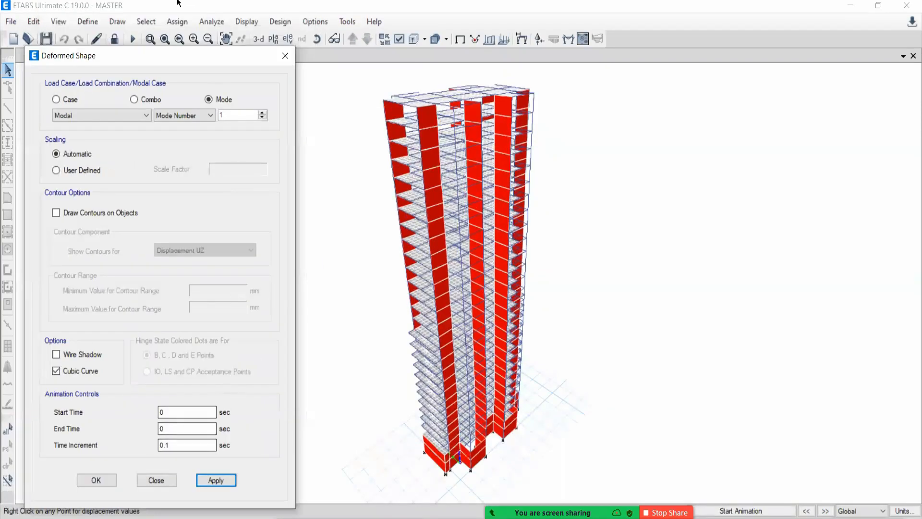
left_click_drag(174, 56, 204, 57)
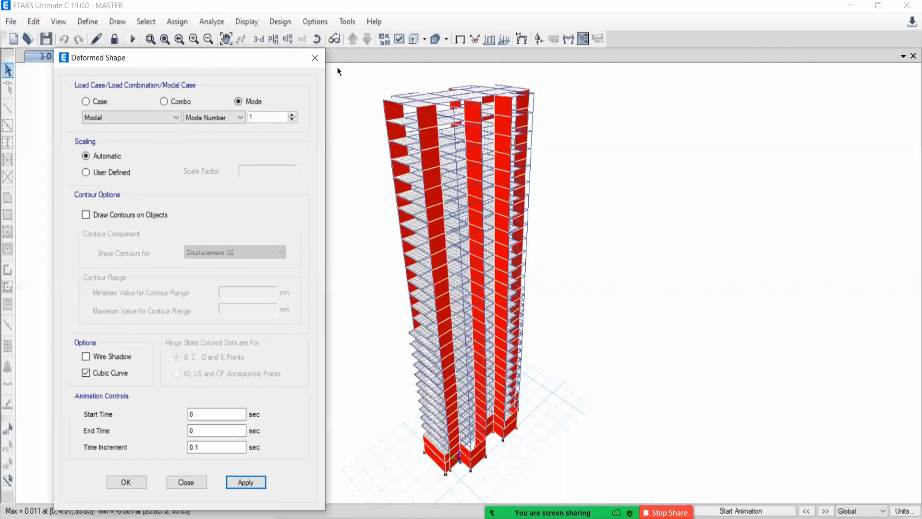
left_click(315, 57)
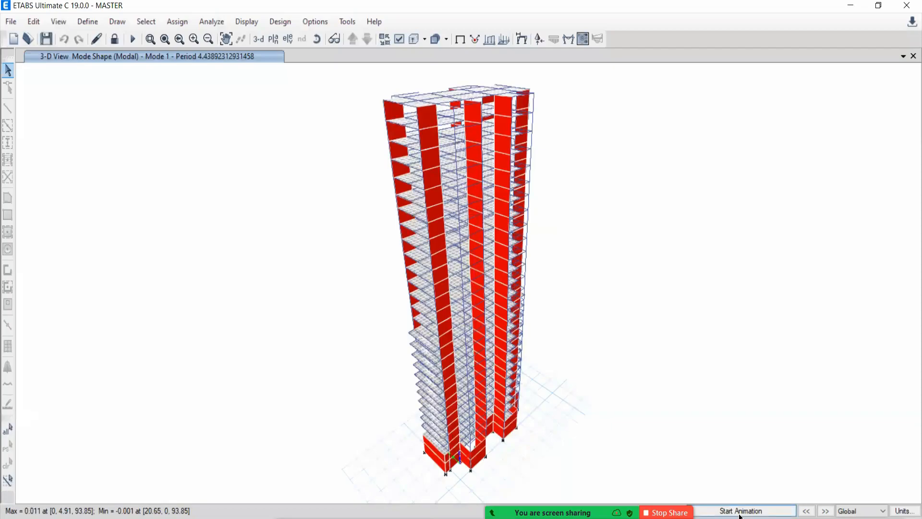
Play the mode 1 animation in the 3D view to examine the building's movement, and stop it
mouse_move(488, 171)
mouse_move(483, 129)
left_click(725, 512)
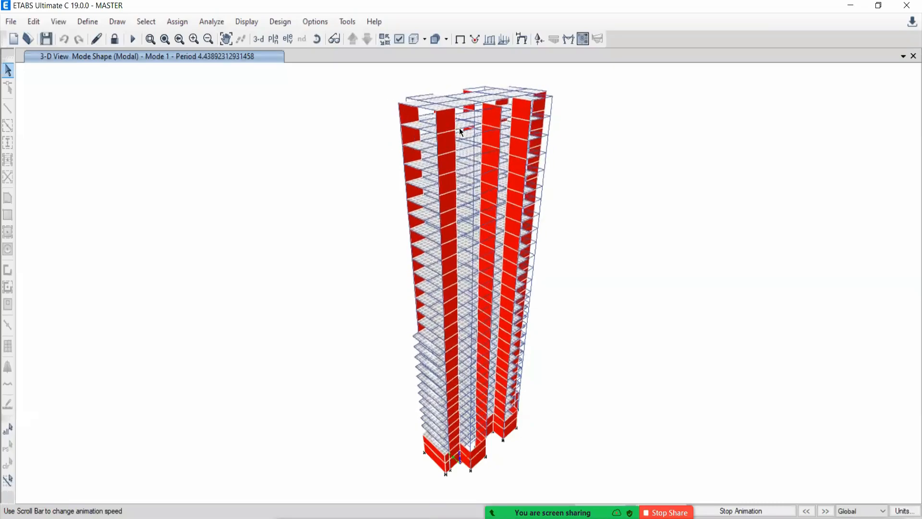
left_click(729, 513)
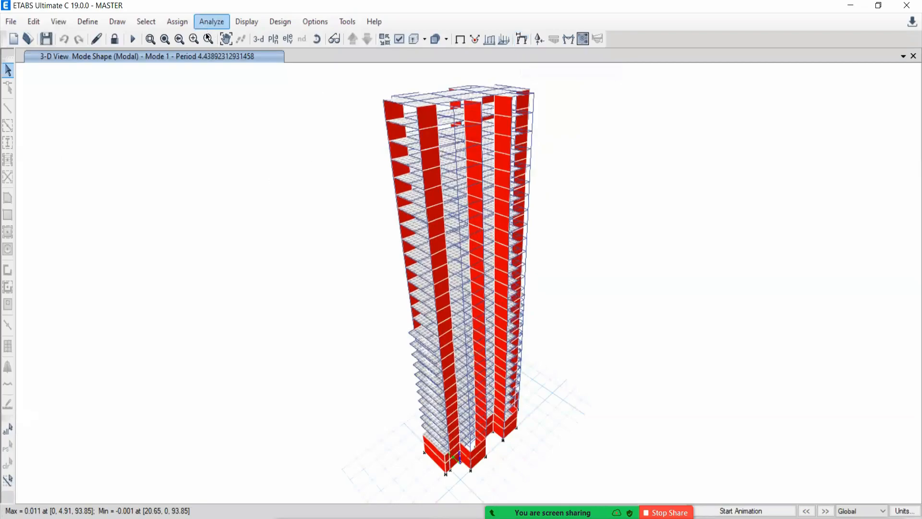
mouse_move(502, 116)
left_click(522, 39)
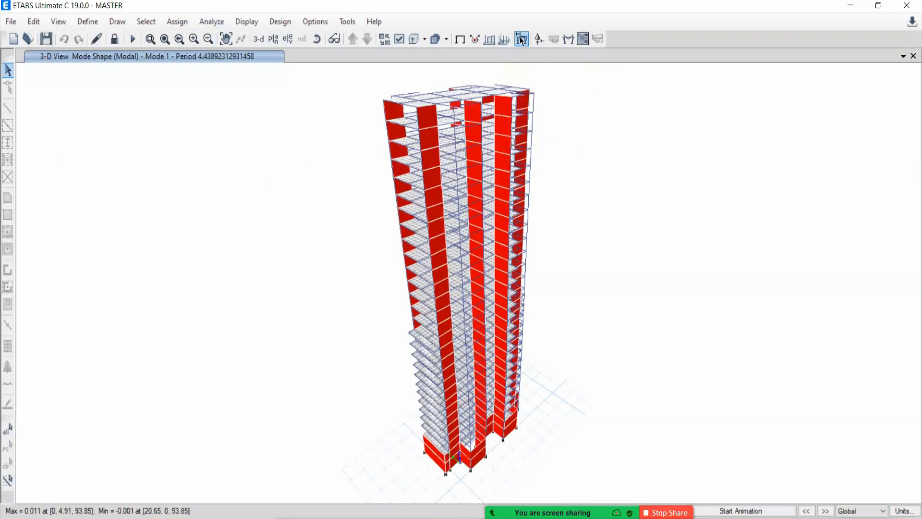
left_click(521, 38)
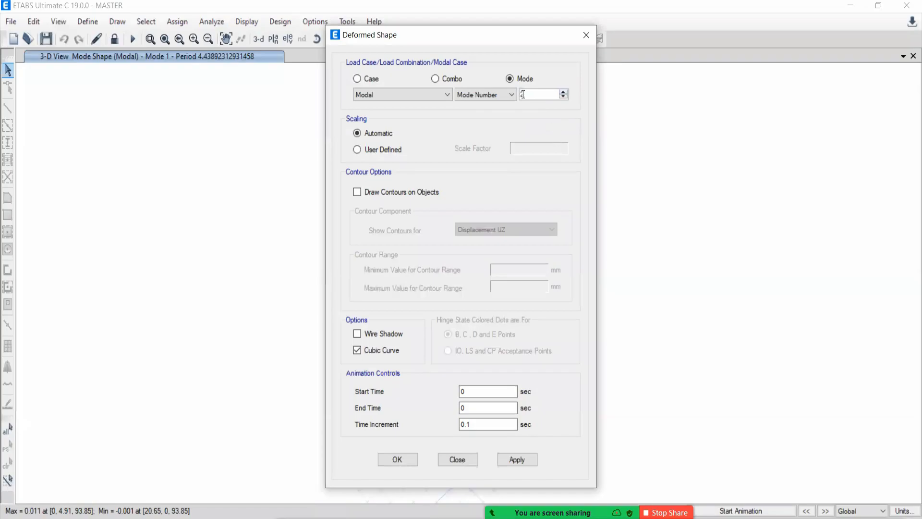
left_click_drag(494, 34, 134, 11)
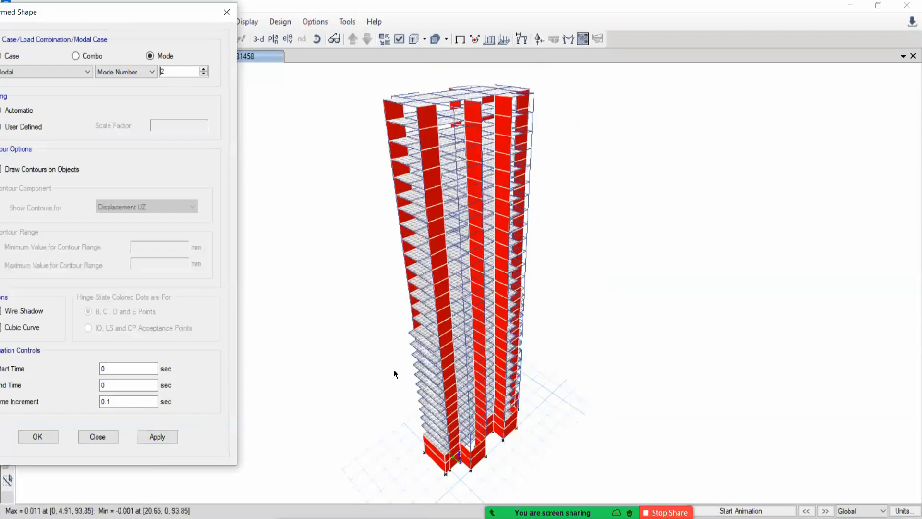
left_click(96, 437)
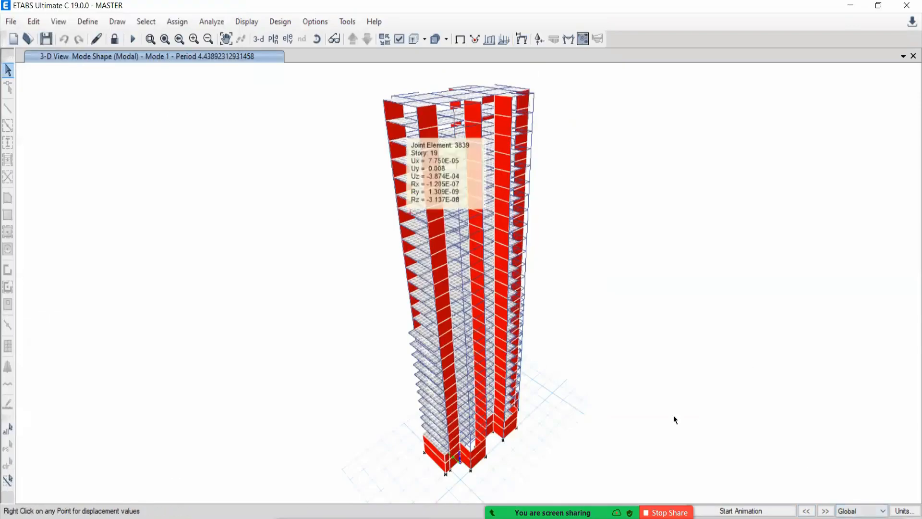
Advance the 3D view to the mode 2 shape and animate it to examine the building's movement
left_click(826, 513)
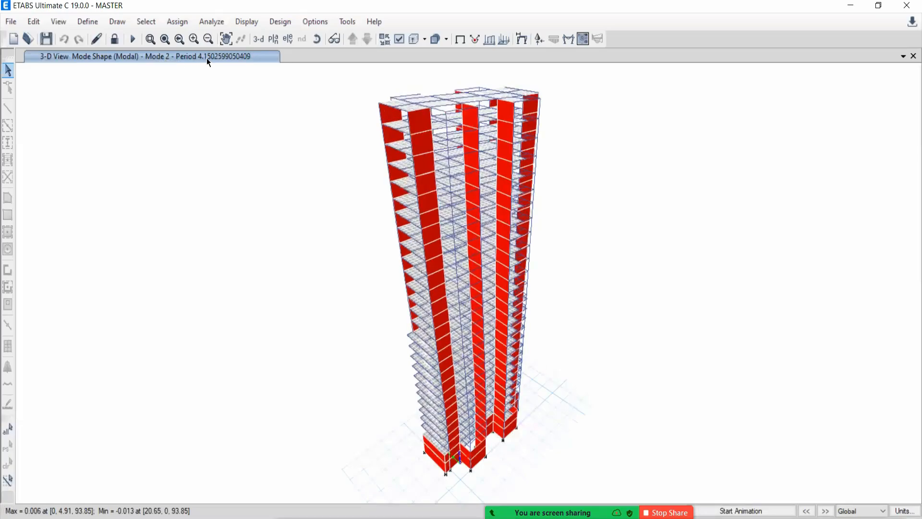
left_click(766, 512)
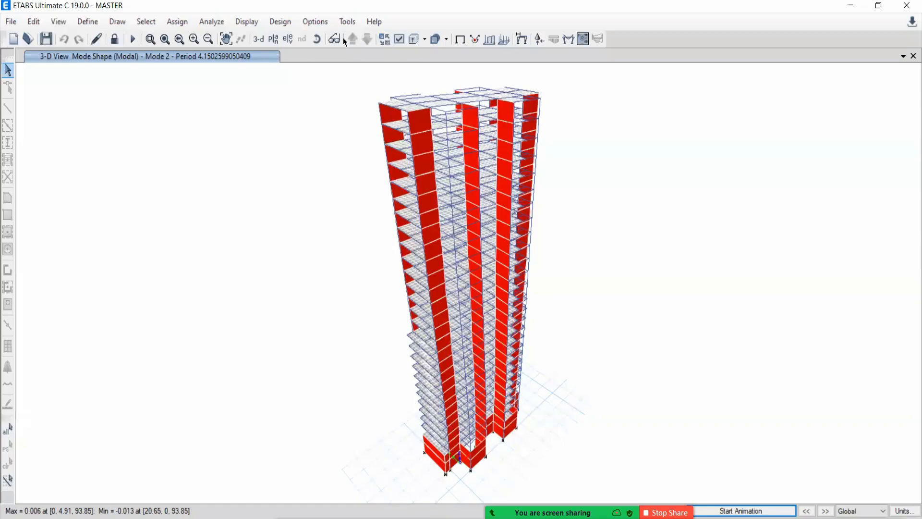
left_click(399, 39)
left_click(600, 34)
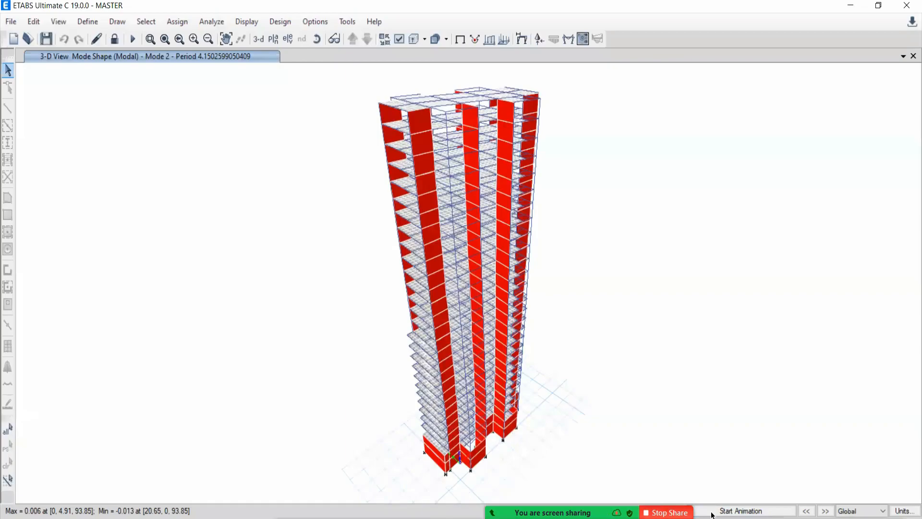
Sketch a floor rectangle with CM and CR at one central point, and separate CM and CR points below it
mouse_move(111, 187)
left_mouse_down()
mouse_move(221, 187)
mouse_move(134, 249)
mouse_move(102, 190)
left_mouse_up()
mouse_move(156, 218)
left_mouse_down()
mouse_move(172, 202)
mouse_move(179, 210)
left_mouse_up()
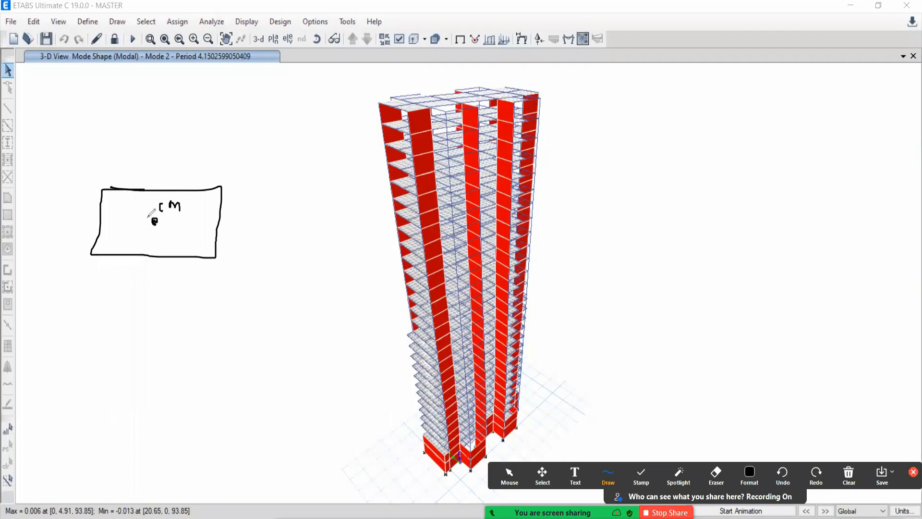
mouse_move(133, 211)
left_mouse_down()
mouse_move(135, 222)
mouse_move(135, 210)
left_mouse_up()
left_click_drag(135, 321, 134, 330)
mouse_move(118, 301)
left_mouse_down()
mouse_move(117, 317)
mouse_move(128, 295)
mouse_move(132, 309)
left_mouse_up()
left_click_drag(201, 324, 202, 326)
mouse_move(212, 291)
left_mouse_down()
mouse_move(215, 310)
mouse_move(230, 310)
mouse_move(194, 294)
mouse_move(234, 284)
mouse_move(220, 279)
left_mouse_up()
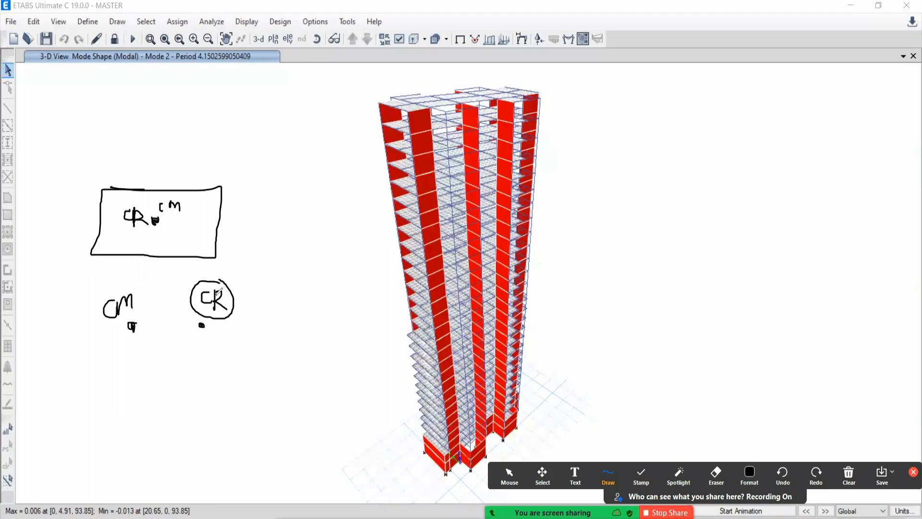
Link the separate CM and CR points with a line and draw a second, tilted floor rectangle beneath them
left_click_drag(137, 327, 196, 321)
mouse_move(130, 289)
left_mouse_down()
mouse_move(94, 310)
mouse_move(142, 314)
mouse_move(140, 298)
left_mouse_up()
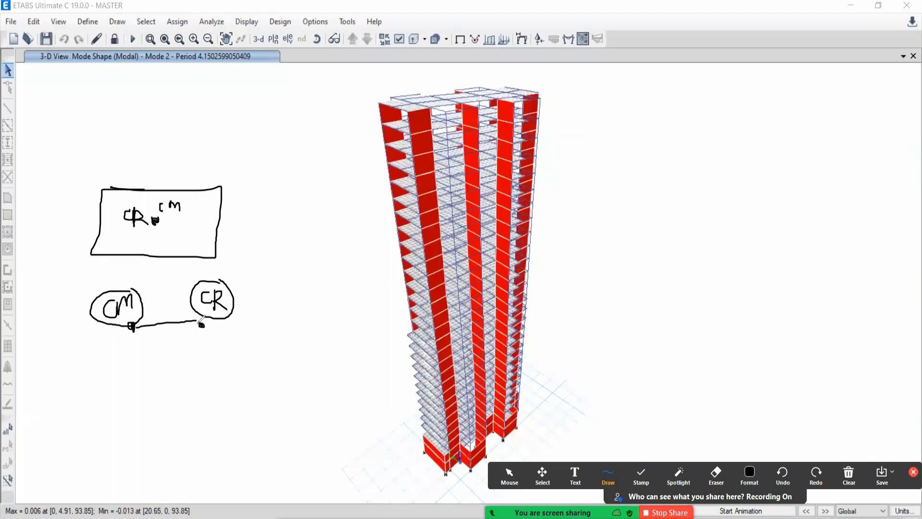
mouse_move(167, 378)
left_mouse_down()
mouse_move(282, 399)
mouse_move(282, 416)
mouse_move(150, 449)
mouse_move(153, 383)
mouse_move(268, 365)
left_mouse_up()
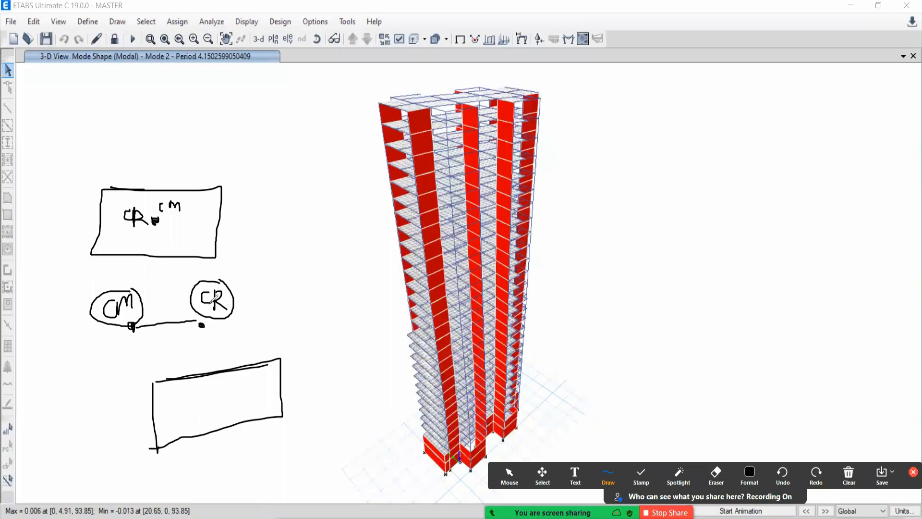
Mark columns at three corners of the first rectangle, sketch a circled wall detail above it, and close the annotation tools
mouse_move(211, 185)
left_mouse_down()
mouse_move(211, 195)
mouse_move(226, 197)
mouse_move(209, 181)
left_mouse_up()
left_click_drag(99, 181, 101, 197)
mouse_move(87, 245)
left_mouse_down()
mouse_move(98, 263)
mouse_move(99, 247)
mouse_move(88, 247)
left_mouse_up()
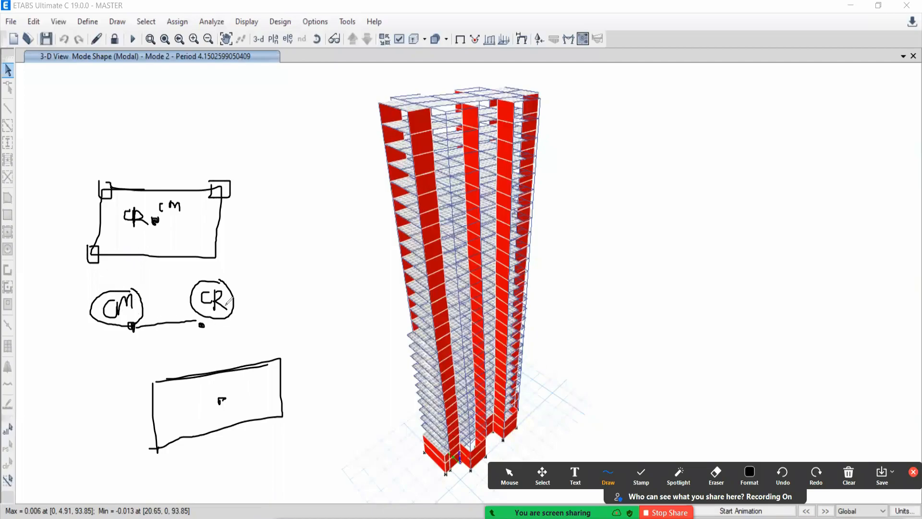
left_click_drag(232, 314, 298, 266)
mouse_move(189, 101)
left_mouse_down()
mouse_move(191, 153)
mouse_move(217, 159)
mouse_move(181, 177)
mouse_move(177, 168)
left_mouse_up()
mouse_move(203, 93)
left_mouse_down()
mouse_move(175, 94)
mouse_move(172, 165)
mouse_move(221, 193)
mouse_move(223, 118)
mouse_move(209, 90)
left_mouse_up()
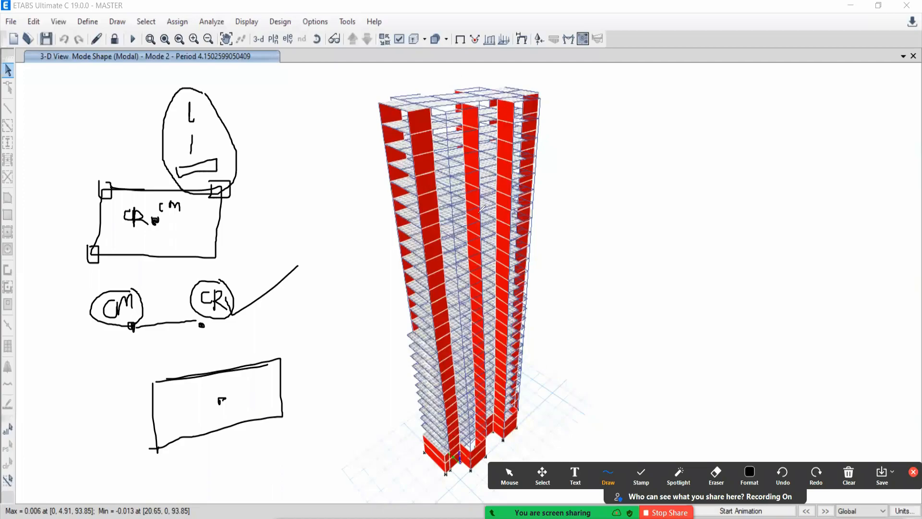
left_click(913, 473)
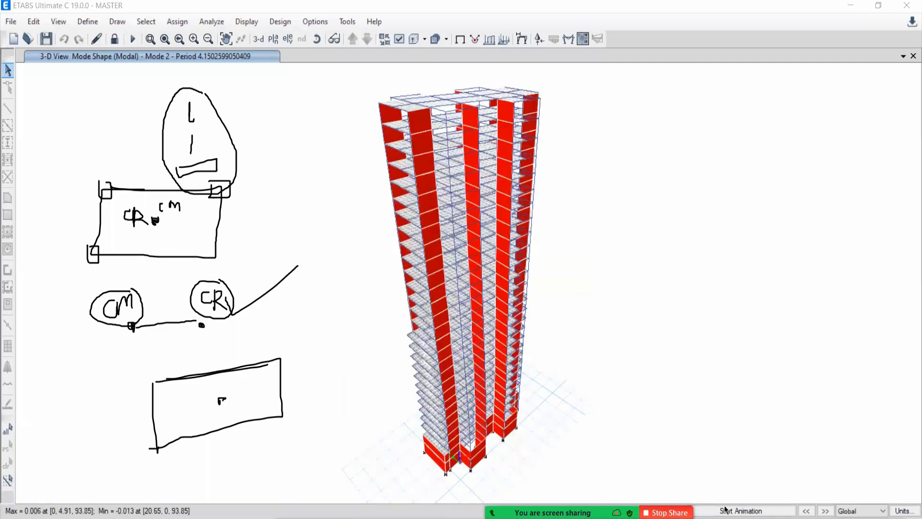
Switch the mode shape display to the plan view of story Basement-01
left_click(276, 41)
left_click(407, 313)
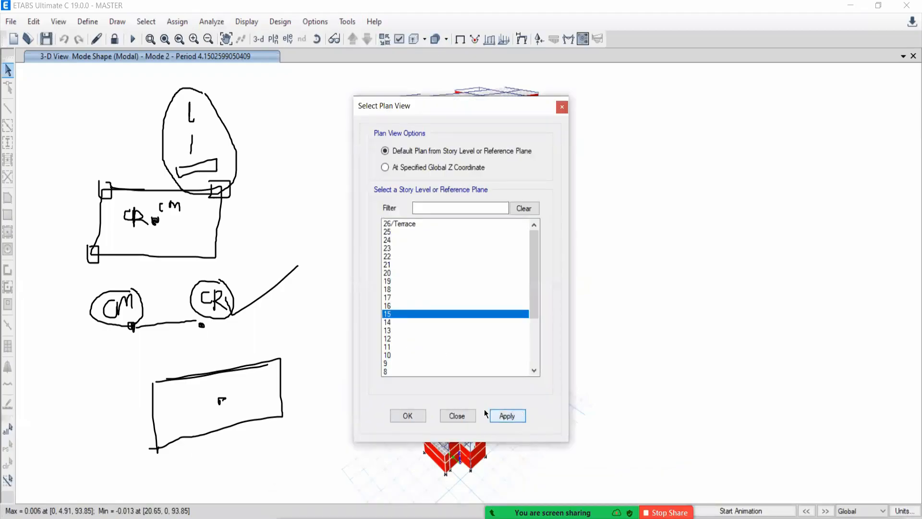
left_click_drag(534, 274, 534, 320)
left_click(408, 363)
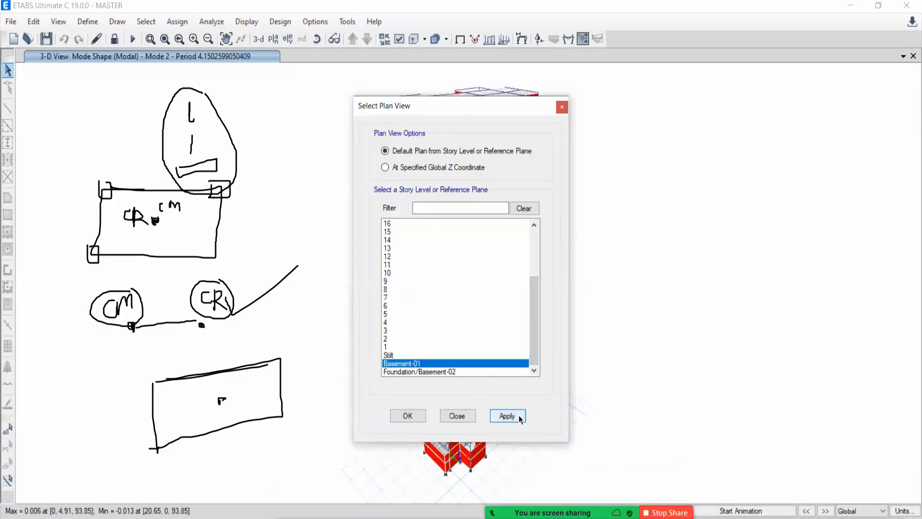
left_click(522, 417)
left_click(467, 416)
middle_click_drag(494, 414, 488, 382)
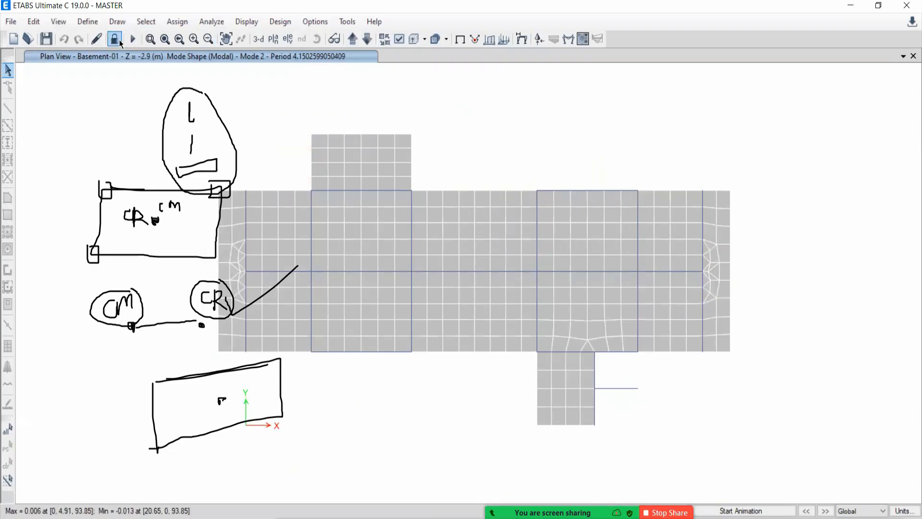
Open the deformed shape settings, set the mode number to 1, and move the dialog aside
left_click(540, 39)
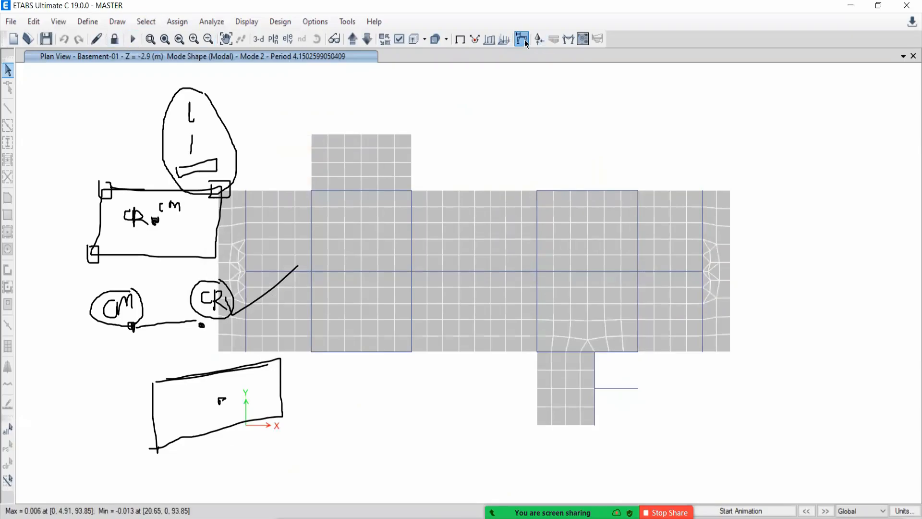
left_click(564, 97)
left_click(564, 97)
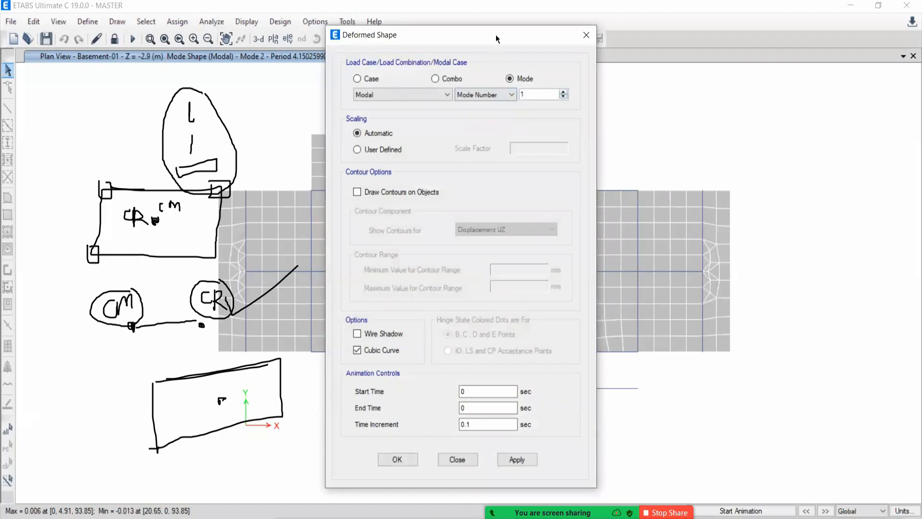
left_click_drag(496, 38, 412, 30)
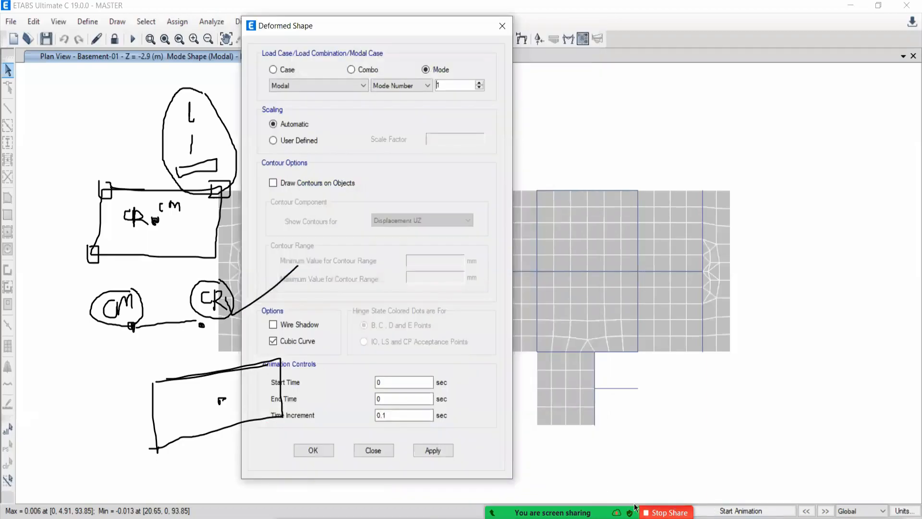
Clear all annotation drawings from the screen and return to the normal mouse pointer
mouse_move(634, 507)
left_click(717, 502)
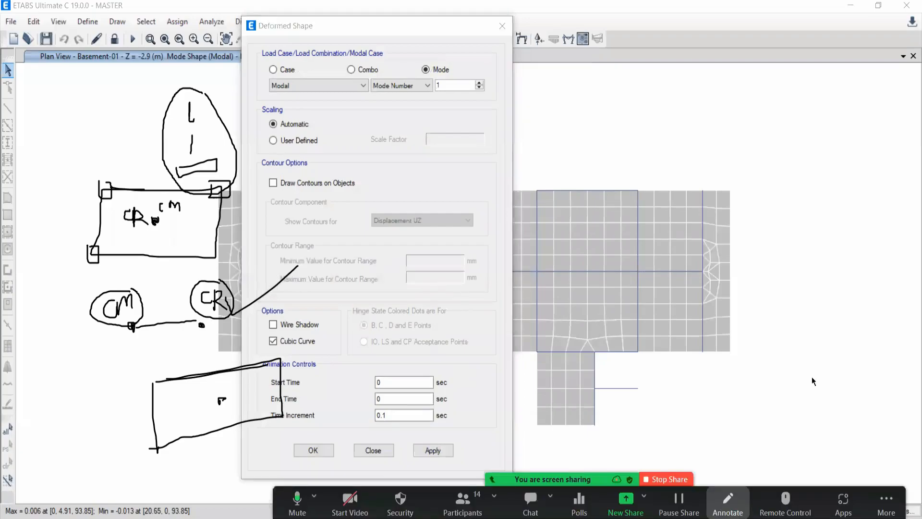
left_click(849, 481)
left_click(820, 495)
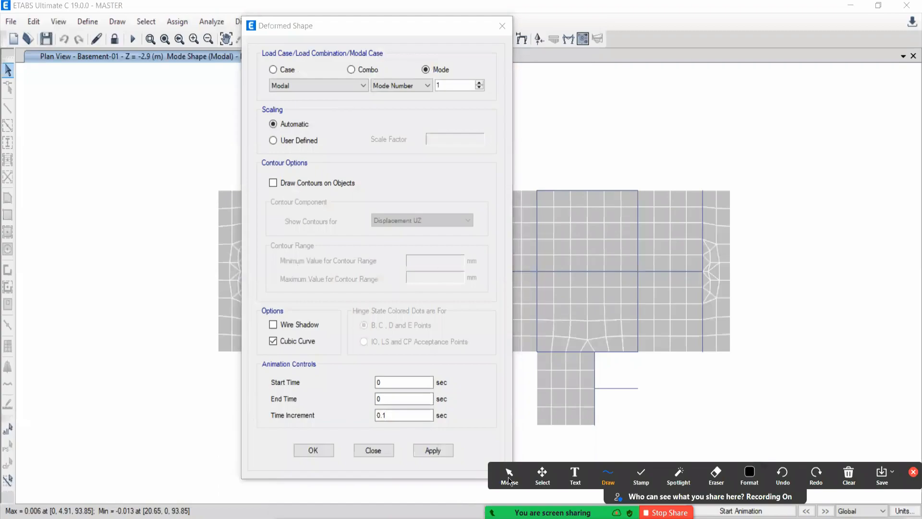
left_click(510, 481)
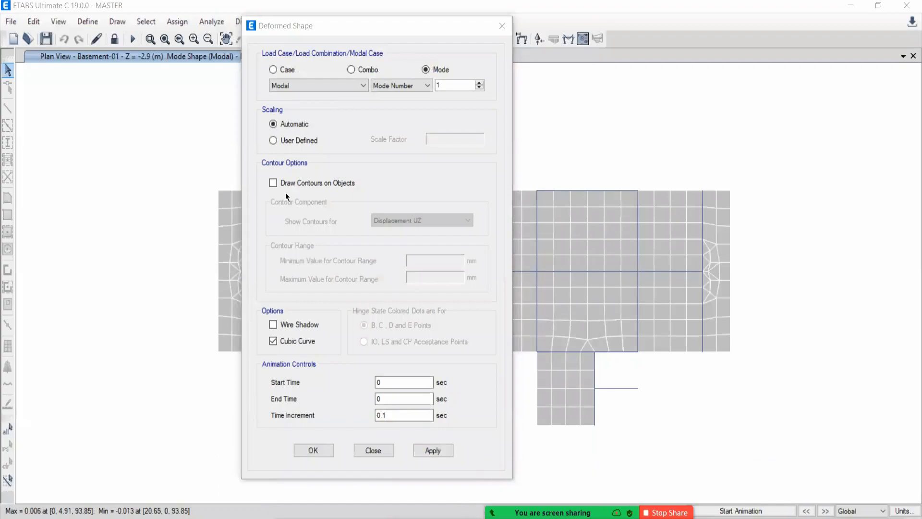
Draw Displacement Resultant contours on objects for mode 1 in the Basement-01 plan and close the settings
left_click(274, 183)
left_click(416, 220)
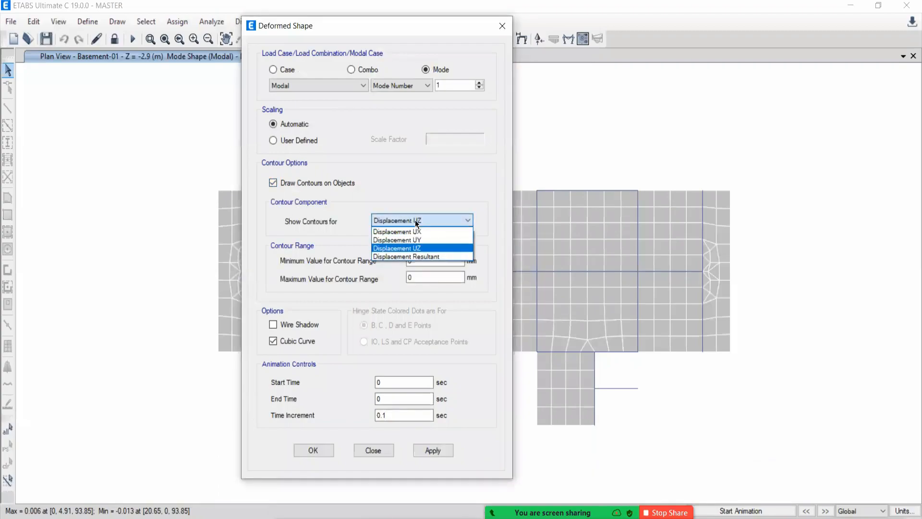
left_click(398, 257)
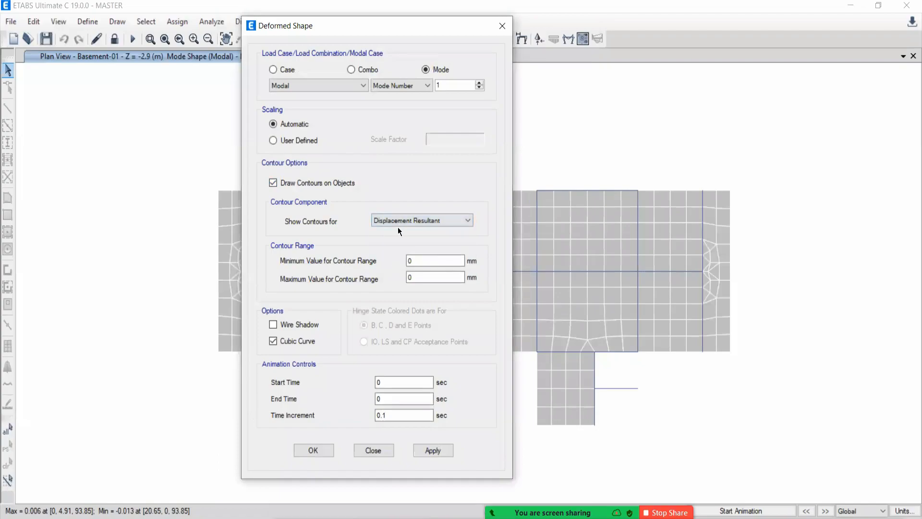
left_click_drag(370, 24, 230, 14)
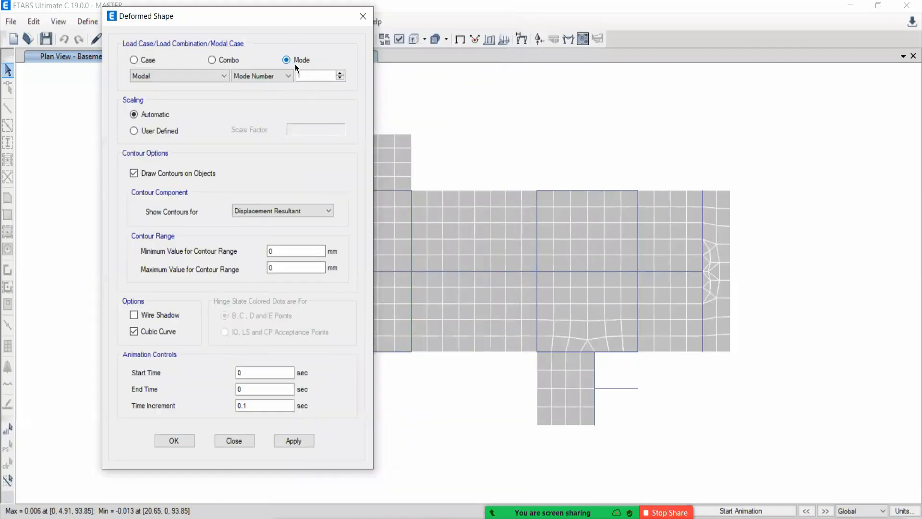
left_click(293, 440)
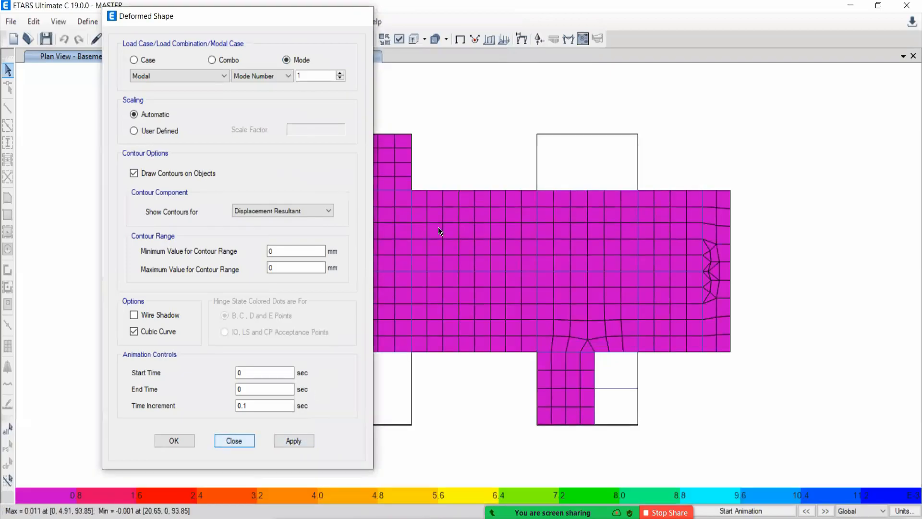
left_click(223, 439)
mouse_move(263, 146)
middle_mouse_down()
mouse_move(259, 132)
mouse_move(260, 155)
middle_mouse_up()
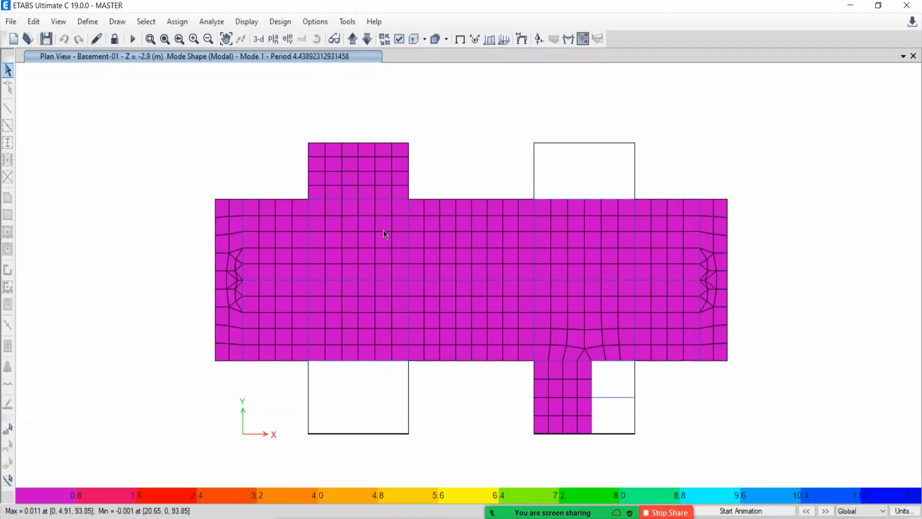
Switch the mode shape display to the plan view of story Foundation/Basement-02
left_click(274, 42)
left_click_drag(537, 261, 530, 342)
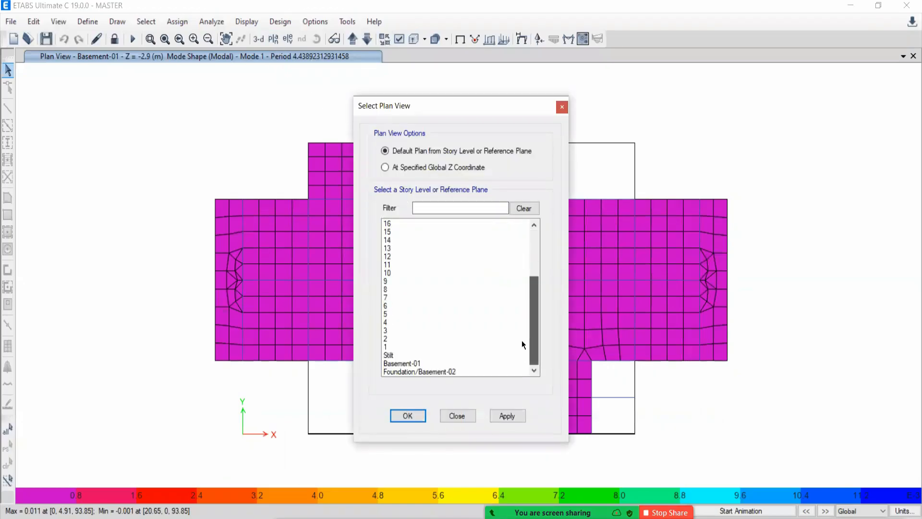
left_click(418, 372)
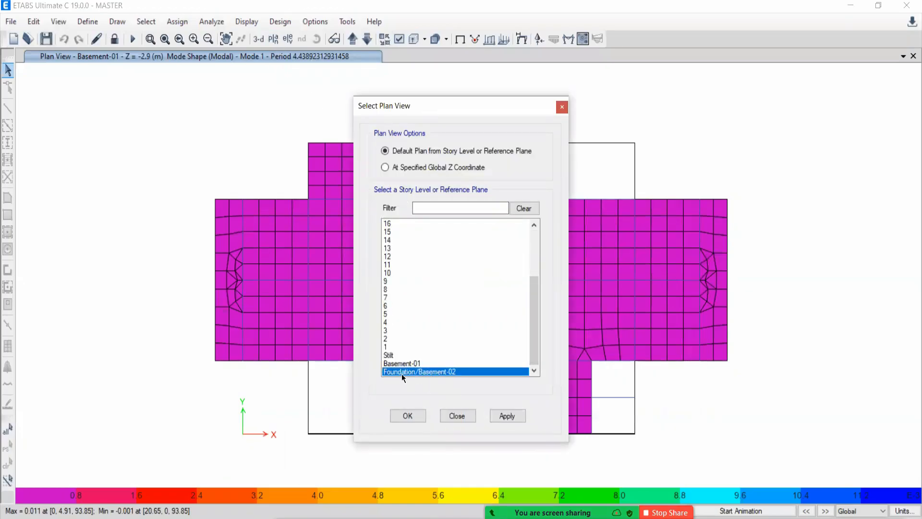
left_click(507, 416)
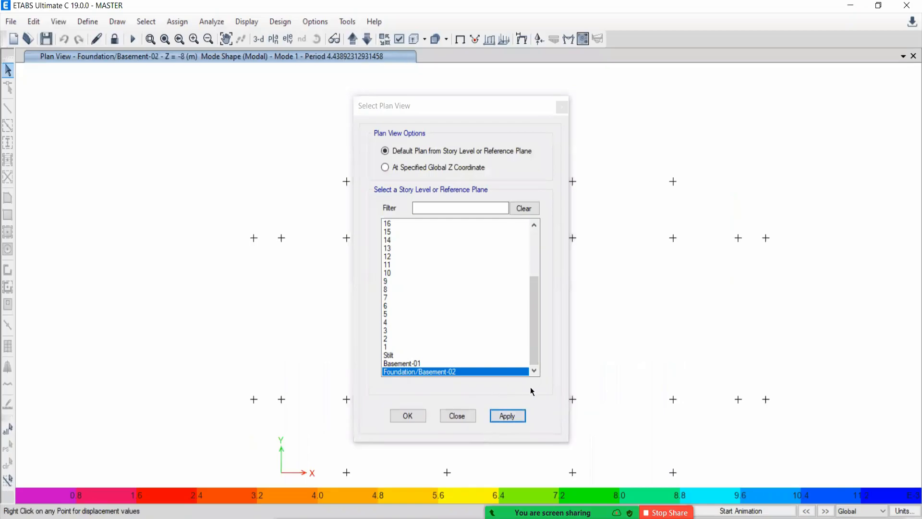
left_click(458, 416)
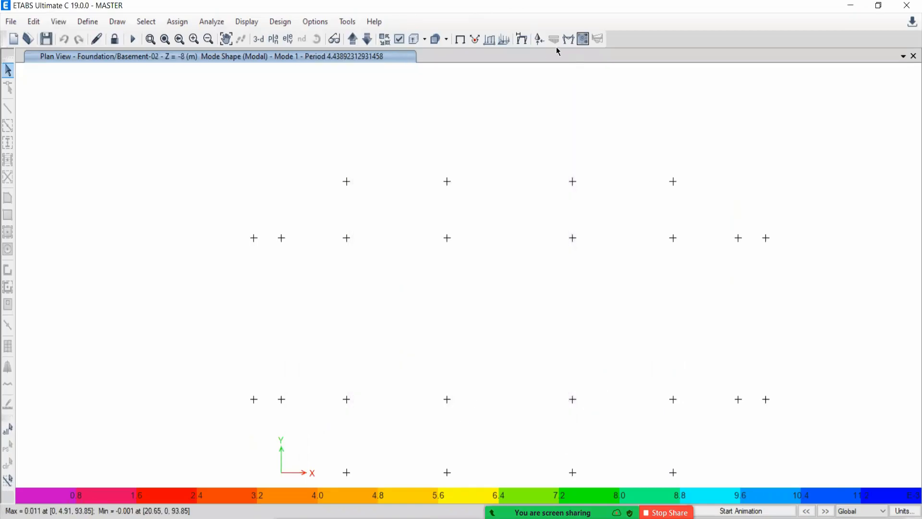
Choose the contour component, apply the mode 1 deformed shape contours to the Foundation/Basement-02 plan, and close the settings
left_click(522, 39)
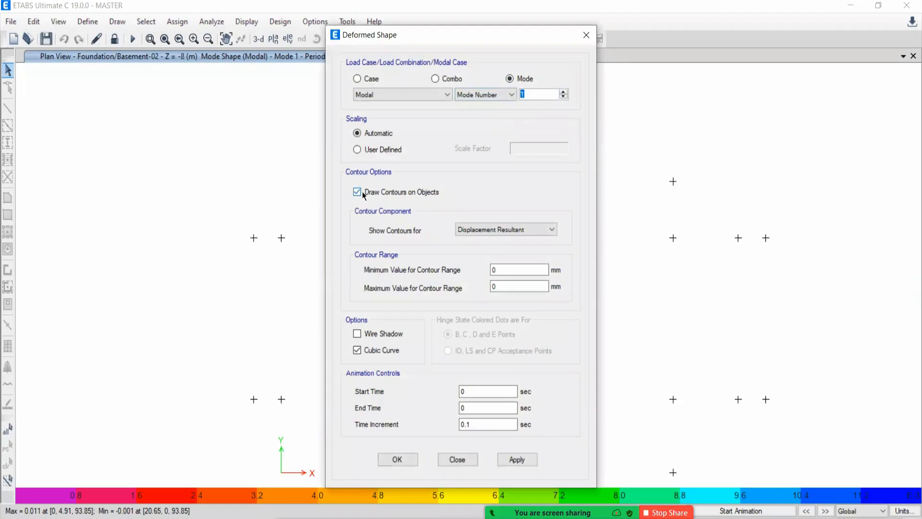
left_click(484, 229)
left_click(479, 266)
left_click(517, 460)
left_click(459, 459)
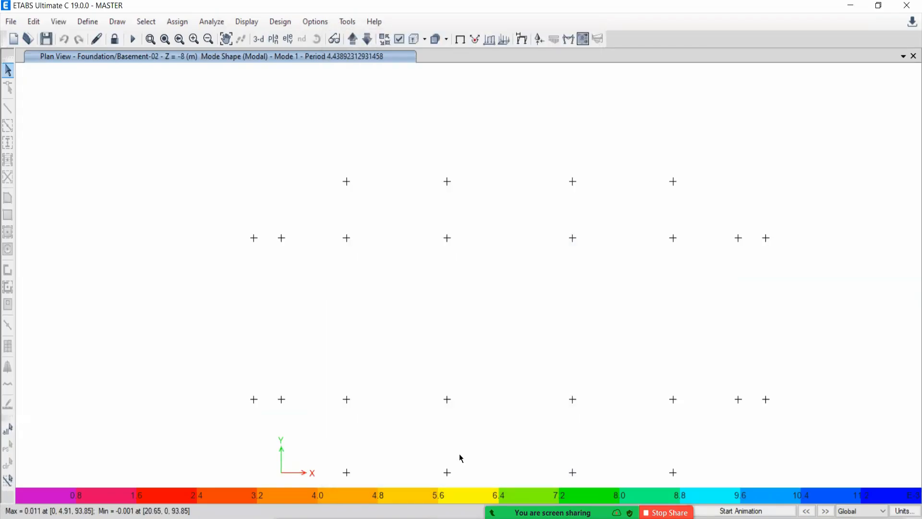
middle_click_drag(543, 329, 512, 295)
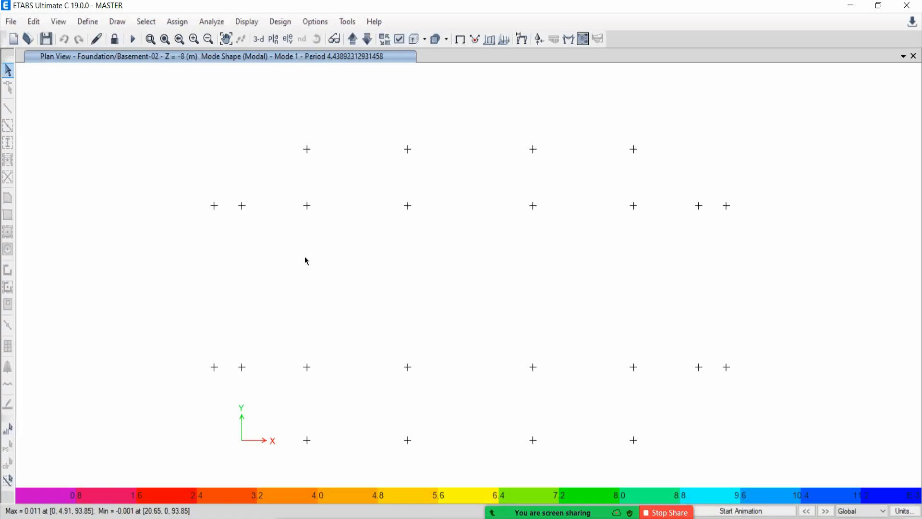
Compare the Basement-01 and Foundation/Basement-02 plans by stepping between the two stories, finishing on Basement-01
left_click(353, 40)
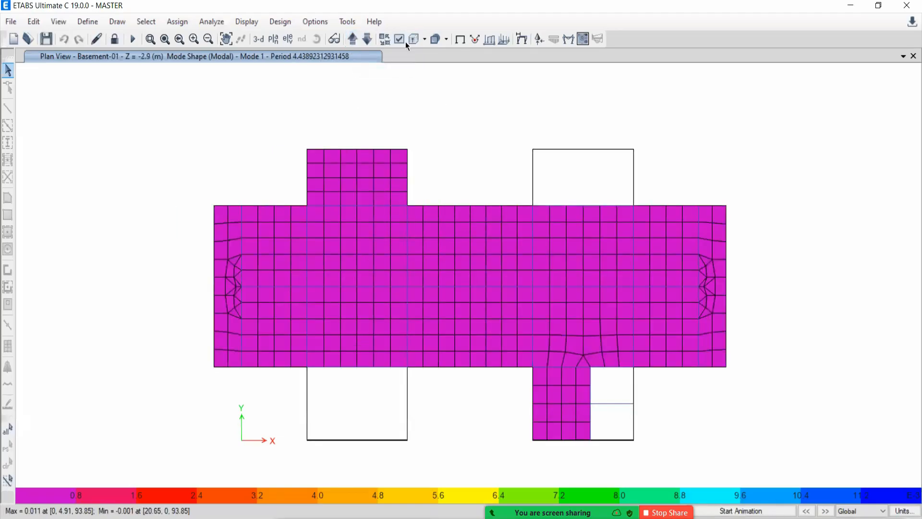
left_click(369, 40)
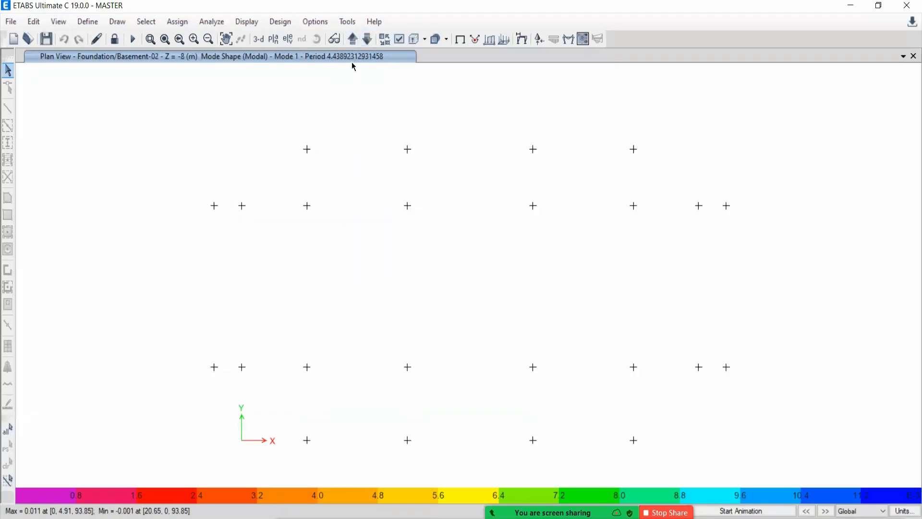
left_click(354, 39)
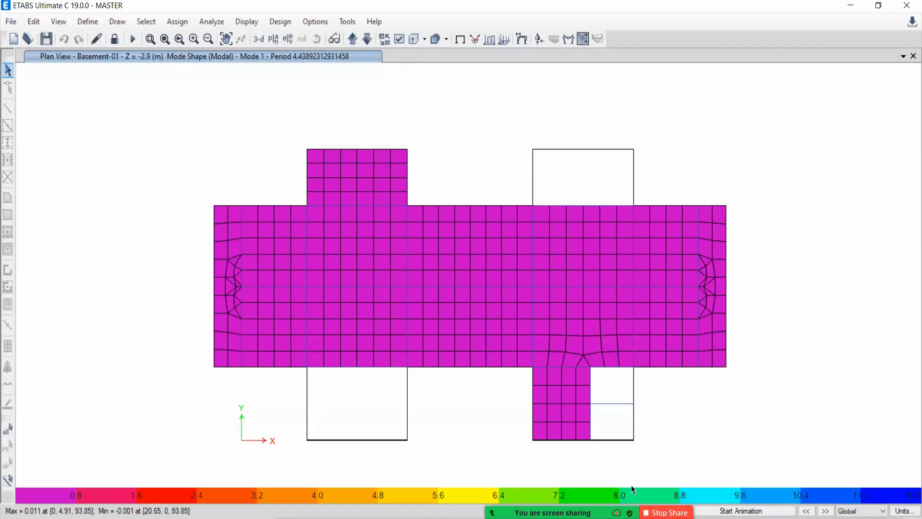
Annotate the Basement-01 plan with an arrow from the first contour band to the slab and handwritten numbers 100 and 80
left_click(727, 502)
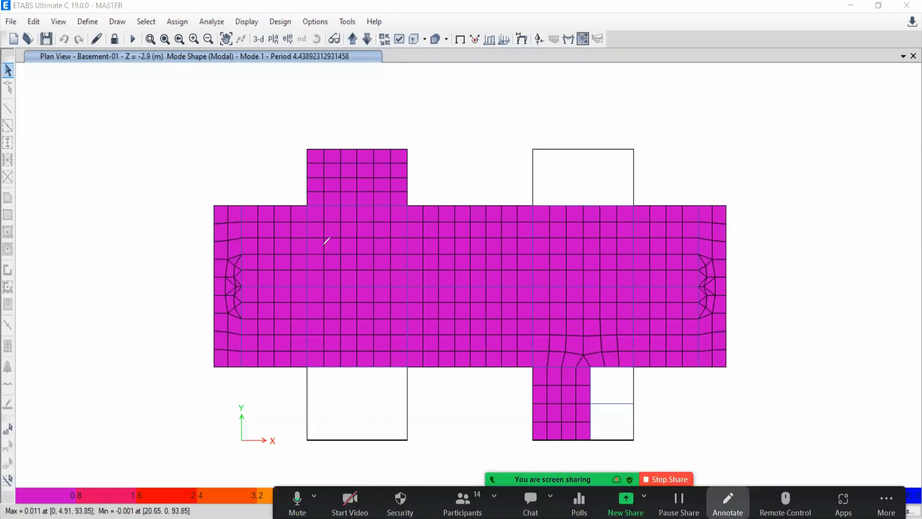
mouse_move(34, 502)
left_mouse_down()
mouse_move(71, 370)
mouse_move(235, 274)
mouse_move(216, 273)
mouse_move(217, 293)
left_mouse_up()
mouse_move(19, 472)
left_mouse_down()
mouse_move(21, 493)
mouse_move(27, 477)
mouse_move(63, 471)
mouse_move(72, 457)
left_mouse_up()
left_click_drag(88, 456, 82, 467)
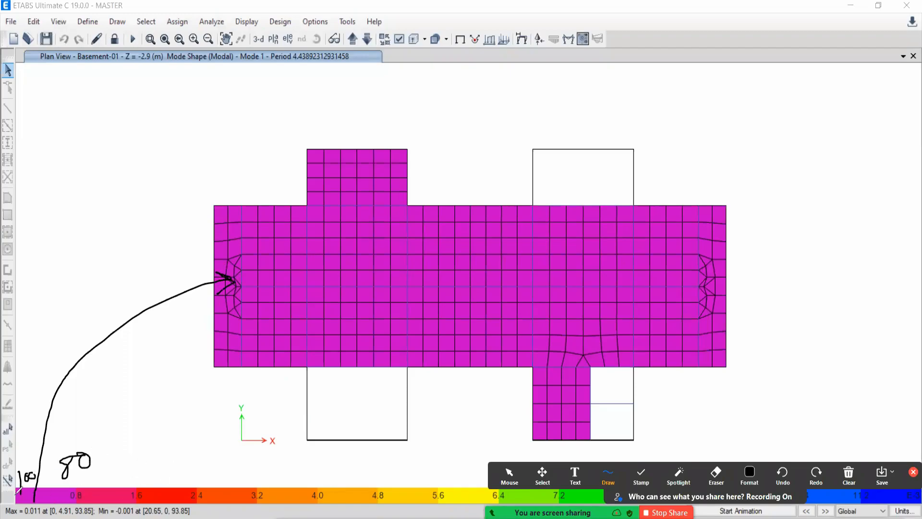
Mark divisions and an arrow along the contour scale, write a short note above it, and clear all annotations
left_click_drag(139, 478, 139, 491)
left_click_drag(193, 473, 192, 501)
left_click_drag(20, 491, 97, 412)
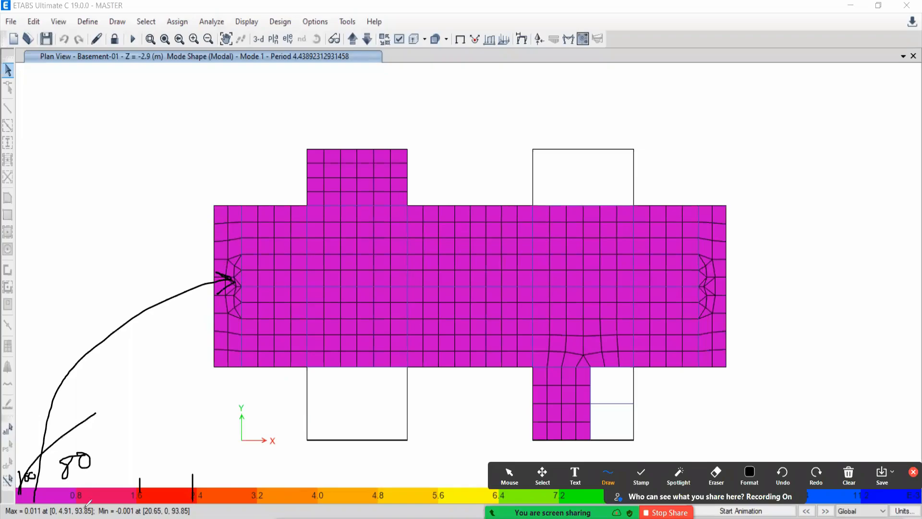
left_click_drag(56, 501, 104, 500)
mouse_move(192, 503)
left_mouse_down()
mouse_move(422, 505)
mouse_move(401, 497)
mouse_move(424, 504)
mouse_move(412, 513)
left_mouse_up()
mouse_move(423, 454)
left_mouse_down()
mouse_move(417, 482)
mouse_move(432, 459)
mouse_move(430, 479)
left_mouse_up()
left_click_drag(425, 468, 444, 462)
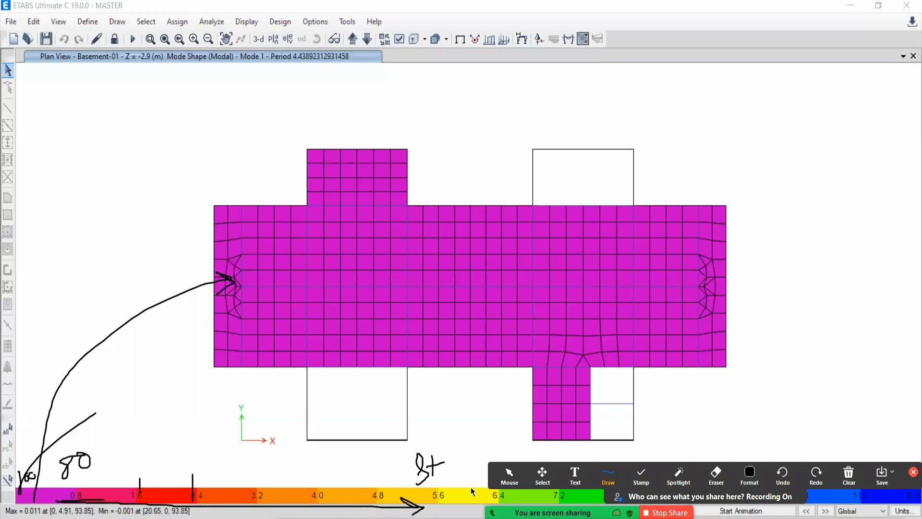
left_click(910, 475)
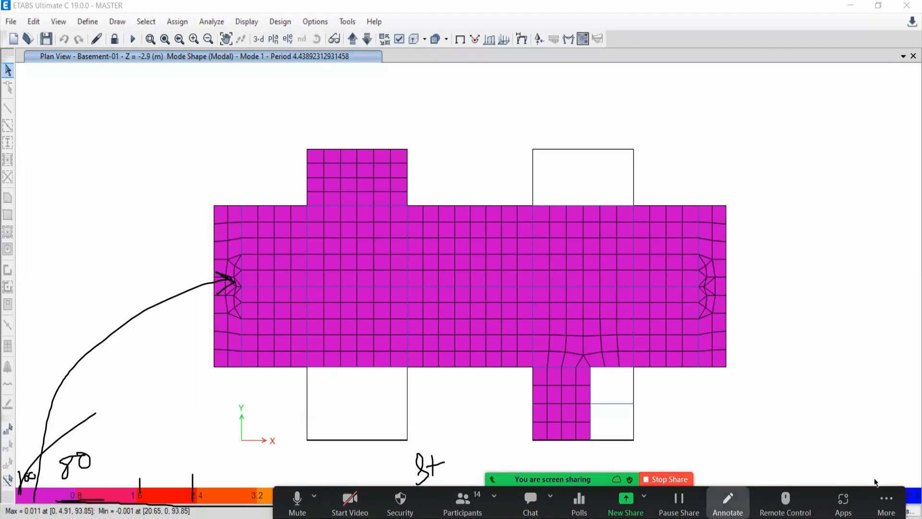
left_click(903, 480)
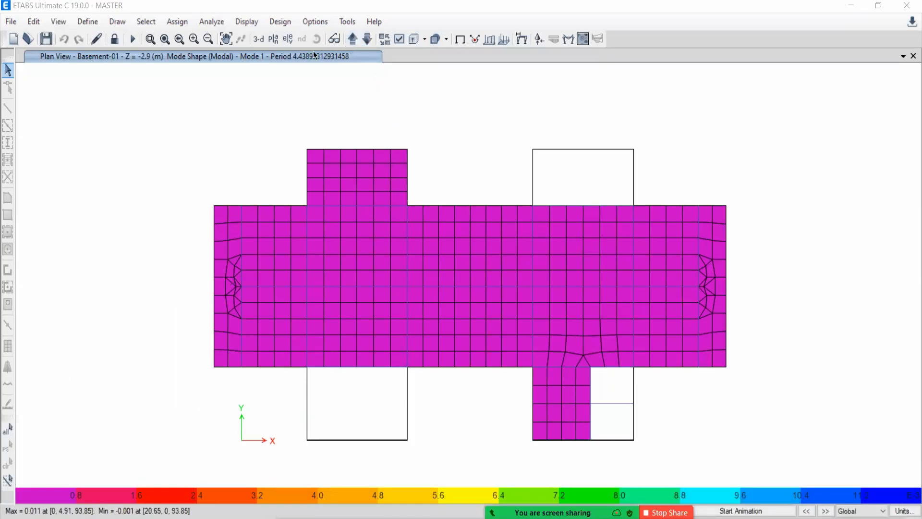
Step the mode 1 contour plan up from Basement-01 to story 2
left_click(356, 38)
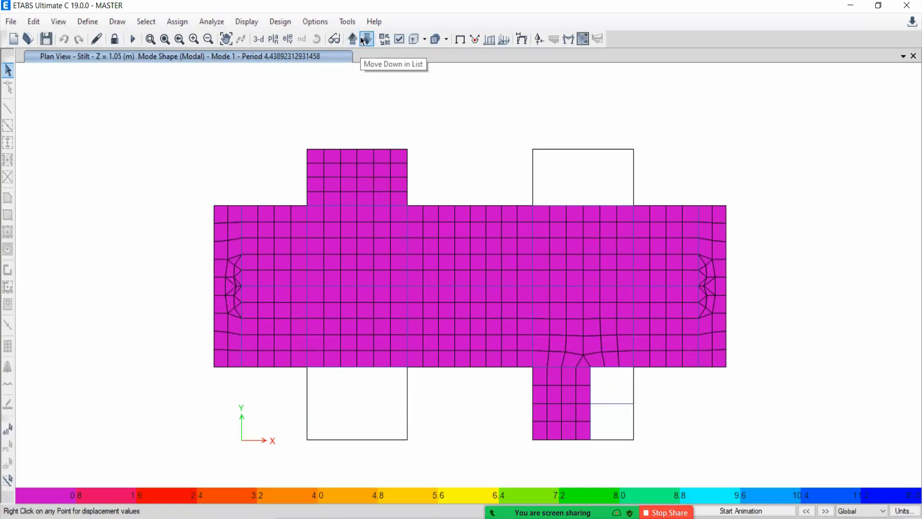
left_click(353, 41)
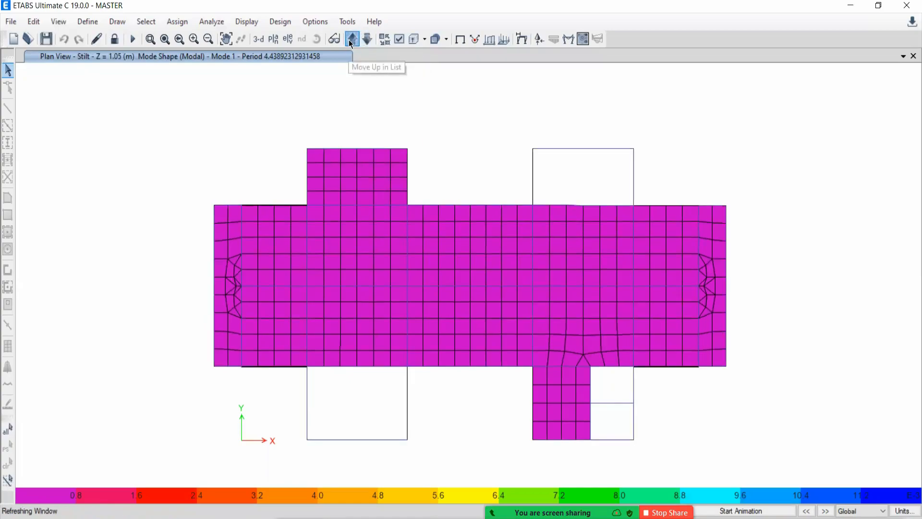
left_click(352, 41)
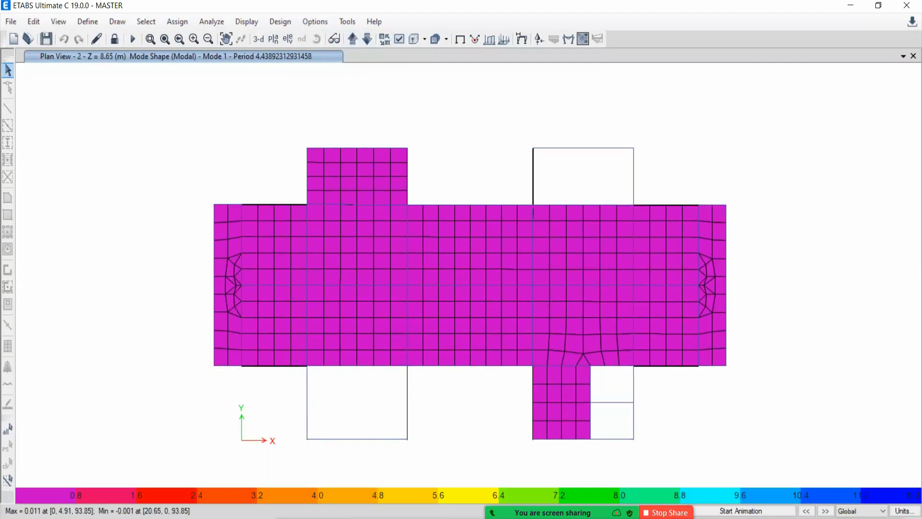
Draw two upward arrows near the lower edge of the story 2 slab and close the annotation tools
left_click(726, 512)
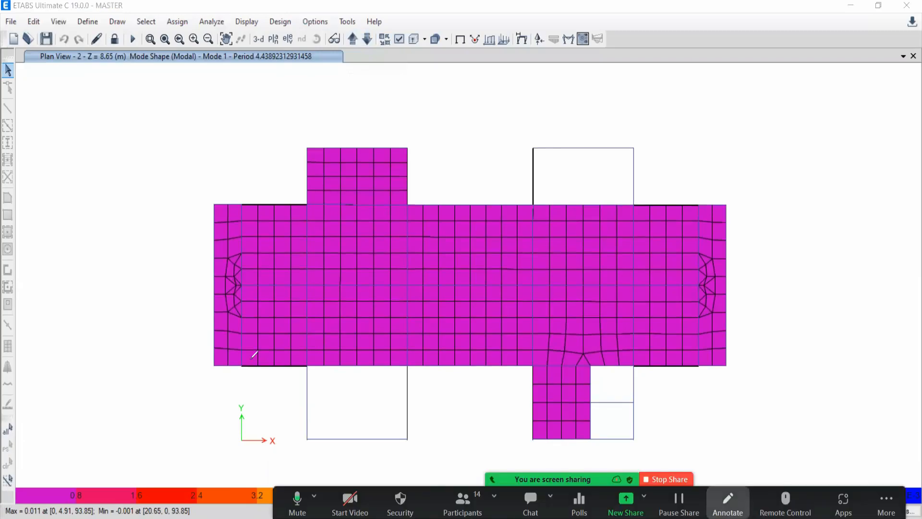
mouse_move(343, 379)
left_mouse_down()
mouse_move(341, 344)
mouse_move(333, 349)
mouse_move(346, 350)
left_mouse_up()
mouse_move(666, 343)
left_mouse_down()
mouse_move(665, 386)
mouse_move(653, 363)
mouse_move(677, 362)
left_mouse_up()
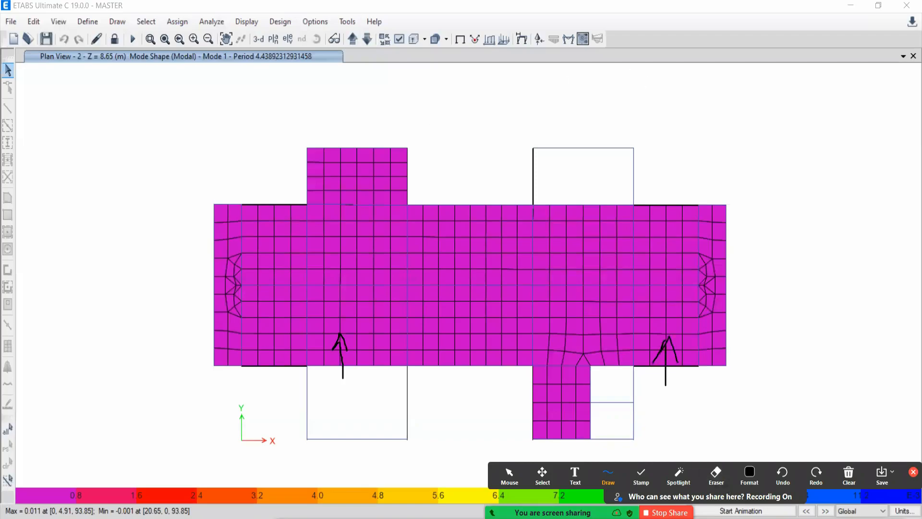
left_click(913, 472)
Step the mode 1 contour plan back down from story 2 to Basement-01
left_click(366, 40)
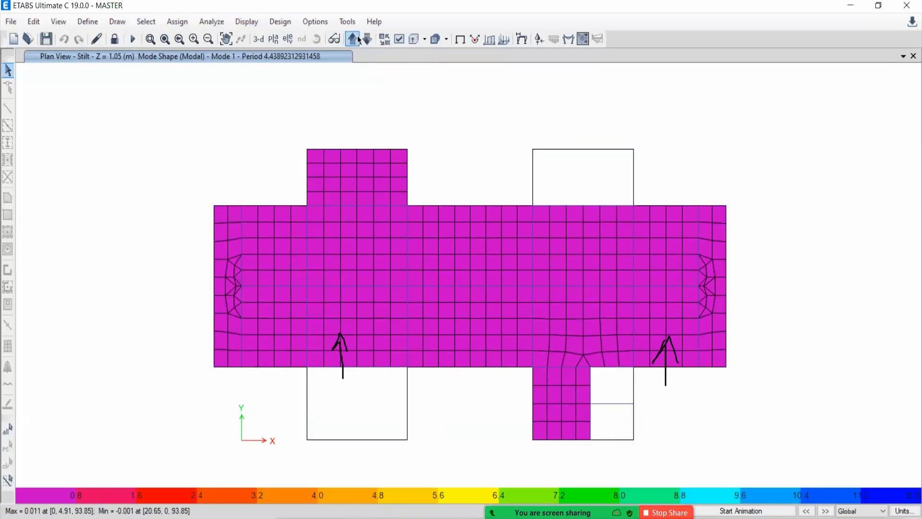
left_click(367, 41)
left_click(367, 41)
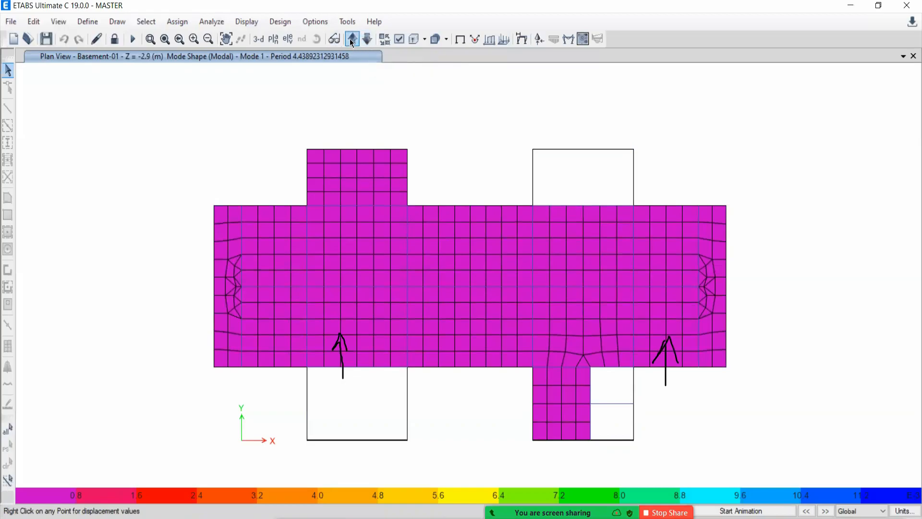
Step the plan up story by story from Basement-01 to story 4, comparing the displacement contours of adjacent floors
left_click(352, 41)
left_click(352, 40)
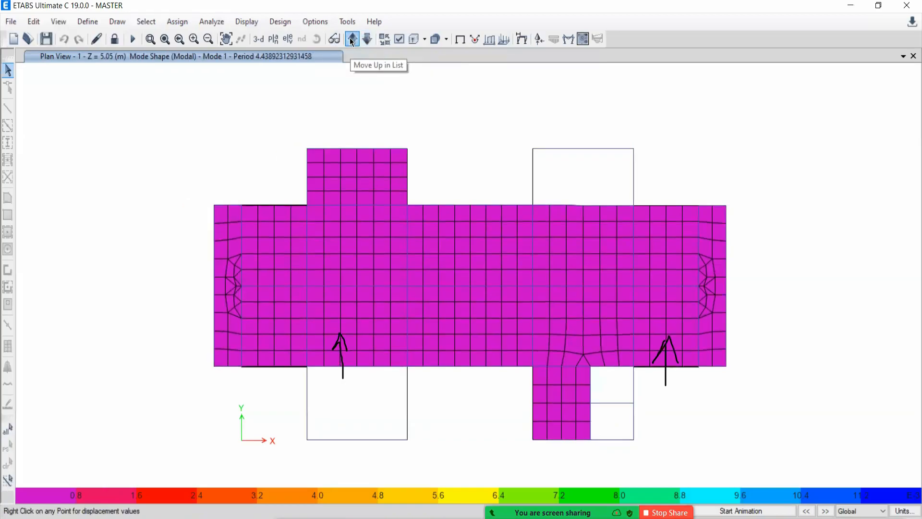
left_click(352, 41)
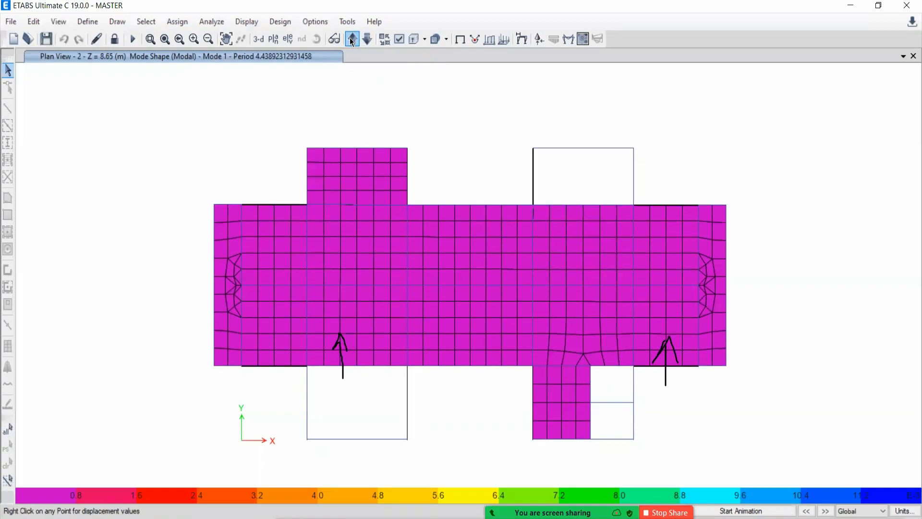
left_click(352, 42)
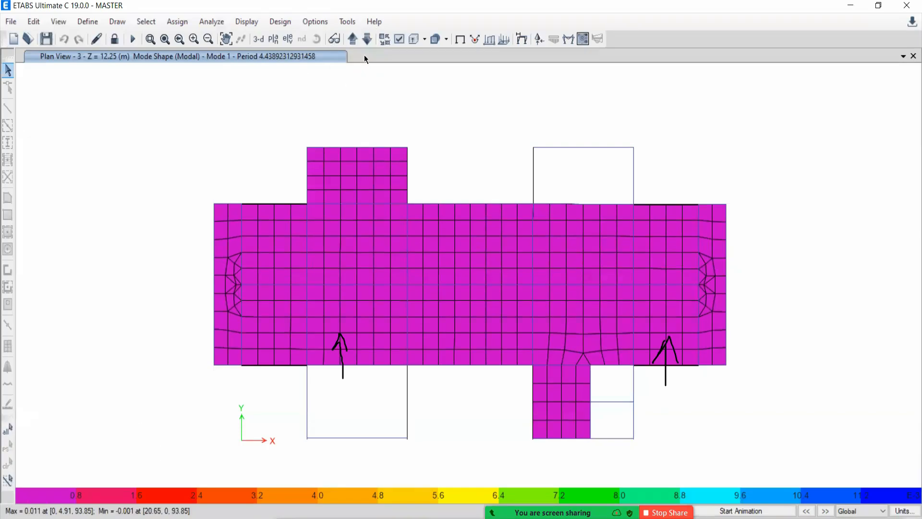
left_click(353, 42)
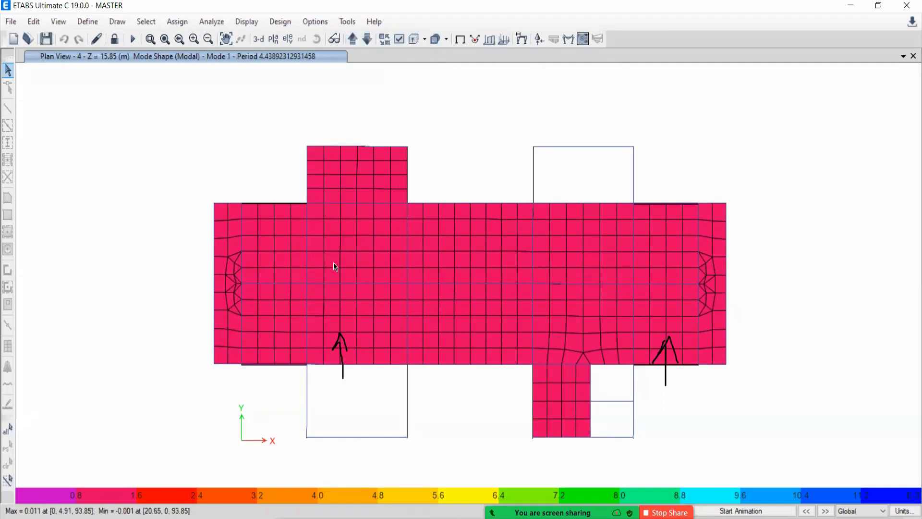
left_click(369, 39)
left_click(353, 39)
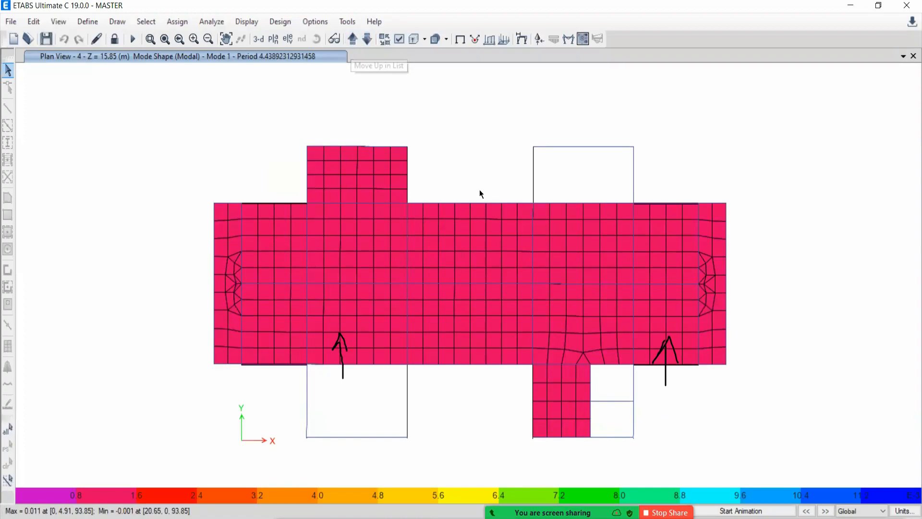
Annotate the story 4 slab with a dividing curve, the label "Blue", and lines from the first two contour scale bands
mouse_move(619, 514)
left_click(737, 515)
left_click_drag(471, 298, 515, 368)
mouse_move(51, 498)
left_mouse_down()
mouse_move(299, 285)
mouse_move(299, 301)
mouse_move(311, 288)
mouse_move(304, 291)
left_mouse_up()
mouse_move(331, 267)
left_mouse_down()
mouse_move(331, 298)
mouse_move(372, 289)
left_mouse_up()
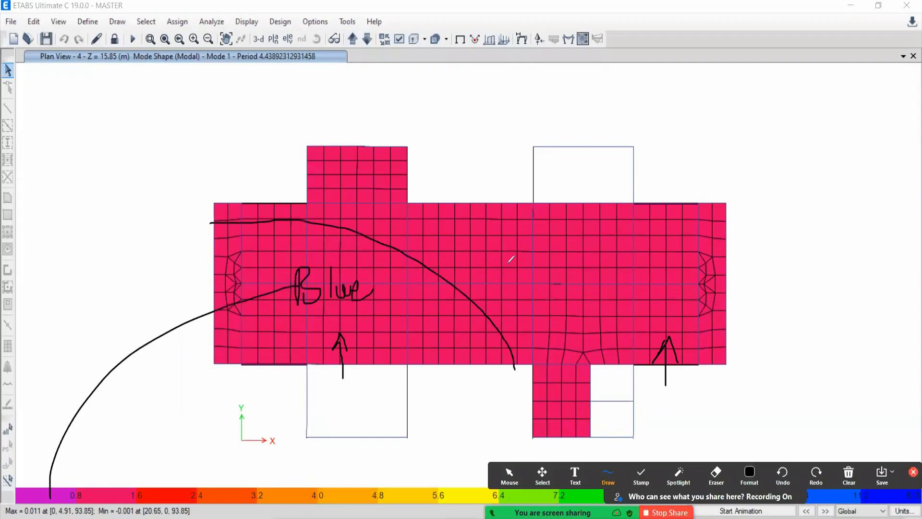
left_click_drag(503, 246, 503, 259)
left_click_drag(107, 493, 276, 377)
left_click_drag(506, 291, 560, 293)
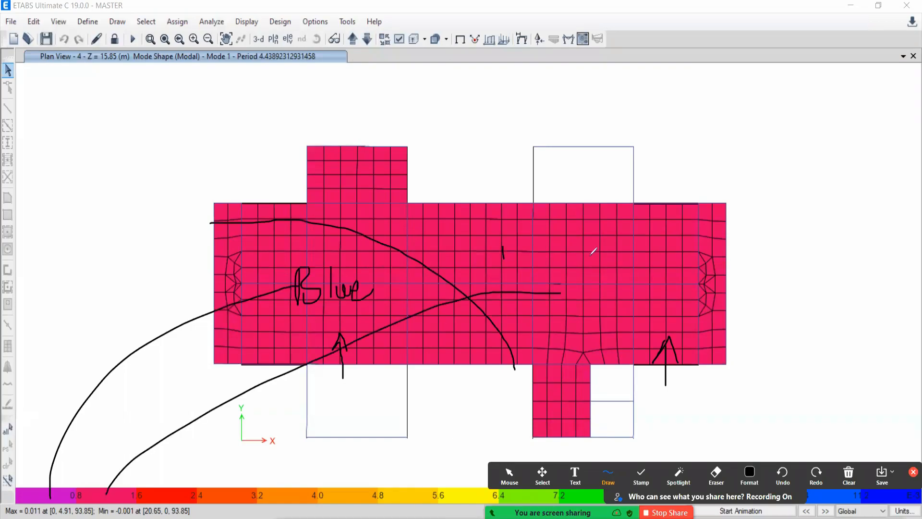
Sketch further contour curves across the story 4 plan and write "wait for 1 min" above it
mouse_move(701, 180)
left_mouse_down()
mouse_move(612, 189)
mouse_move(226, 309)
left_mouse_up()
mouse_move(798, 255)
left_mouse_down()
mouse_move(410, 412)
mouse_move(322, 433)
left_mouse_up()
left_click_drag(219, 306, 272, 439)
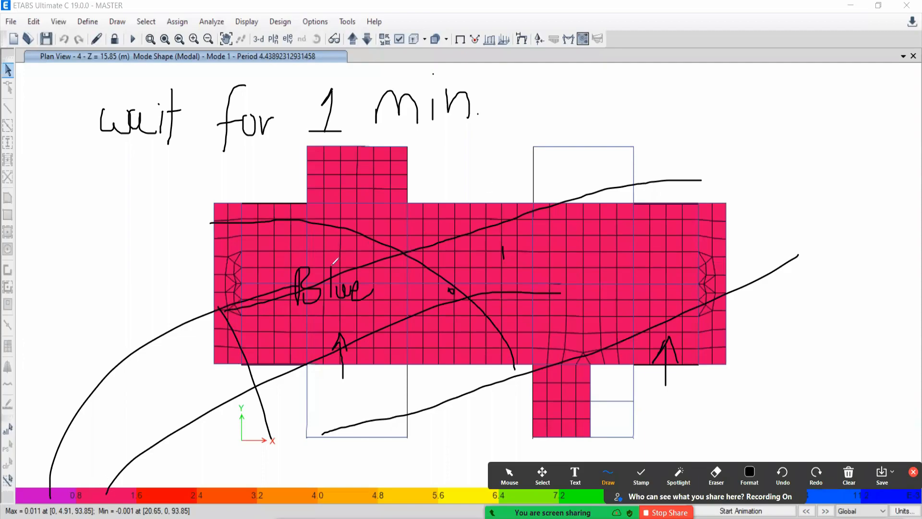
left_click(188, 180)
mouse_move(188, 179)
left_mouse_down()
mouse_move(511, 365)
mouse_move(509, 407)
left_mouse_up()
left_click(285, 264)
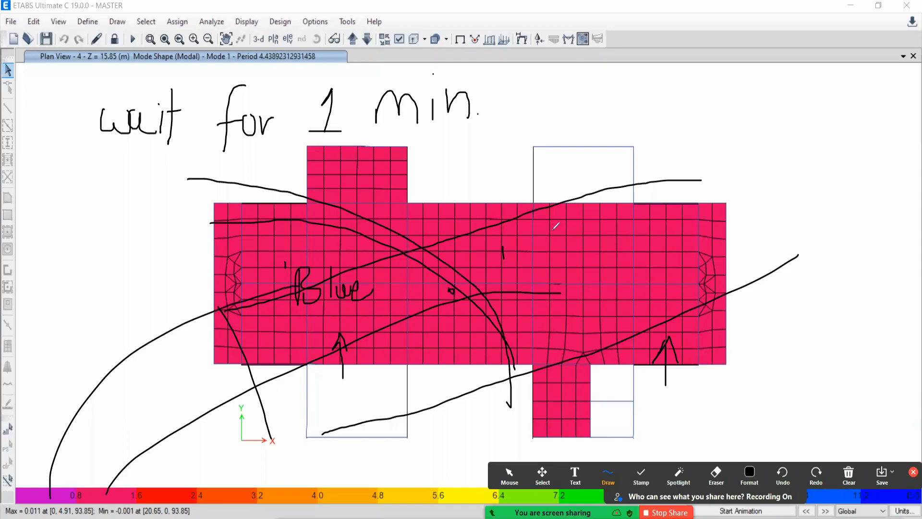
left_click_drag(647, 215, 572, 246)
left_click_drag(646, 126, 409, 222)
left_click_drag(266, 262, 272, 406)
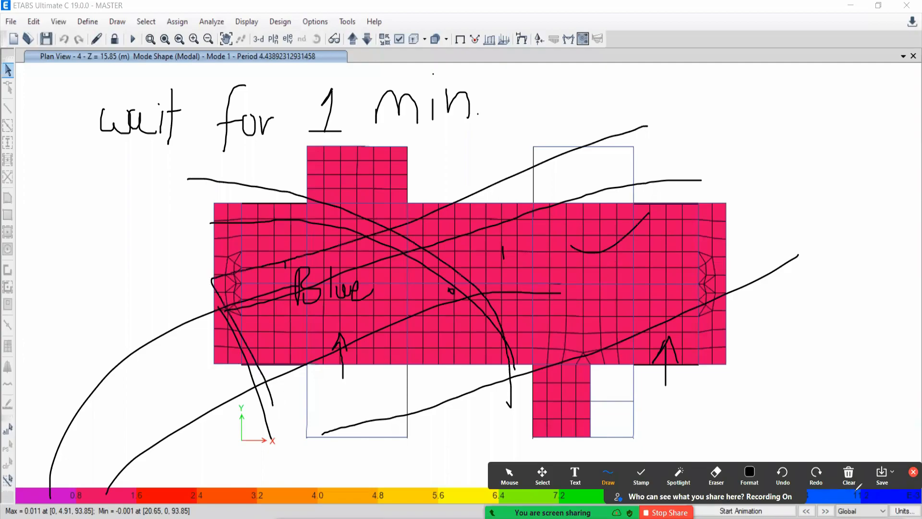
Clear the annotations by closing the drawing tools and move the mode 1 plan up to story 5
left_click(912, 472)
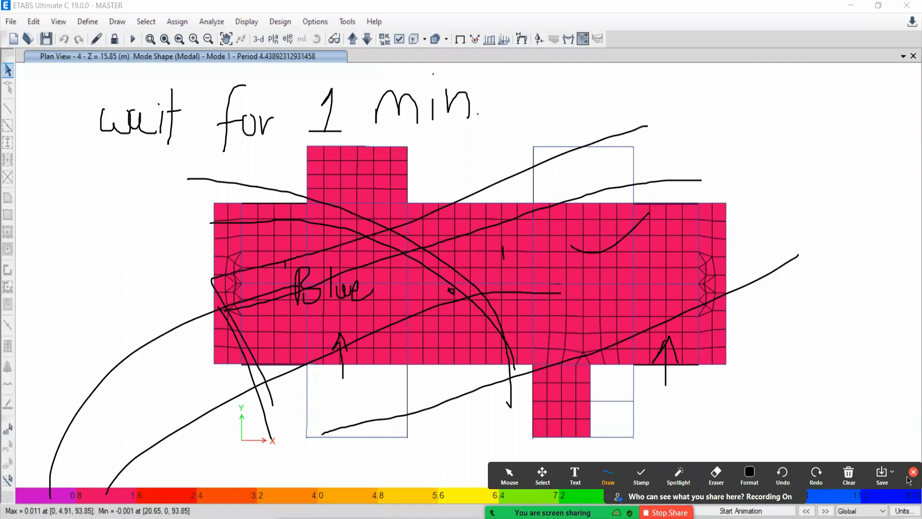
left_click(352, 39)
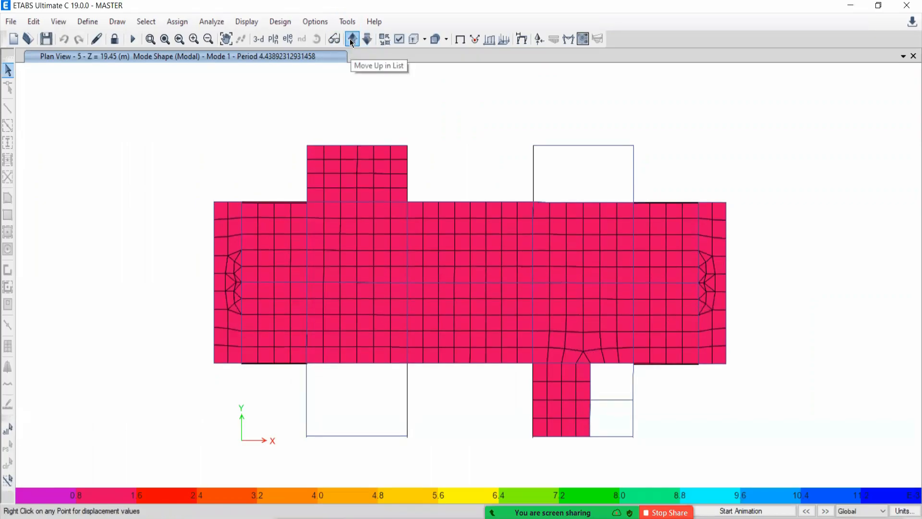
Move the mode 1 plan up to story 6 and encircle and label its pink contour region as the stiffer side
left_click(353, 41)
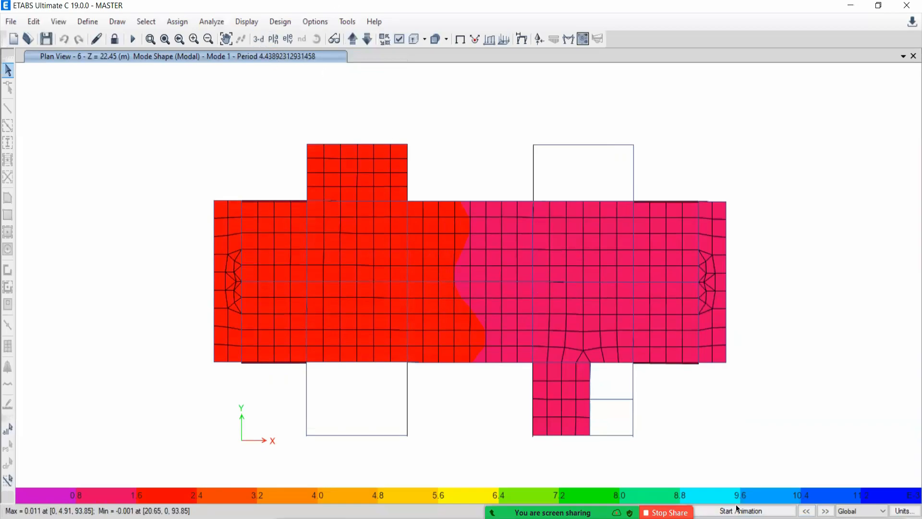
mouse_move(589, 158)
left_mouse_down()
mouse_move(508, 391)
mouse_move(672, 432)
mouse_move(732, 200)
mouse_move(669, 167)
mouse_move(578, 174)
mouse_move(606, 168)
mouse_move(632, 147)
mouse_move(626, 172)
left_mouse_up()
mouse_move(649, 136)
left_mouse_down()
mouse_move(646, 161)
mouse_move(654, 144)
left_mouse_up()
mouse_move(662, 132)
left_mouse_down()
mouse_move(658, 158)
mouse_move(670, 166)
left_mouse_up()
left_click(664, 155)
mouse_move(690, 120)
left_mouse_down()
mouse_move(687, 166)
mouse_move(719, 143)
left_mouse_up()
mouse_move(612, 189)
left_mouse_down()
mouse_move(528, 288)
mouse_move(560, 337)
left_mouse_up()
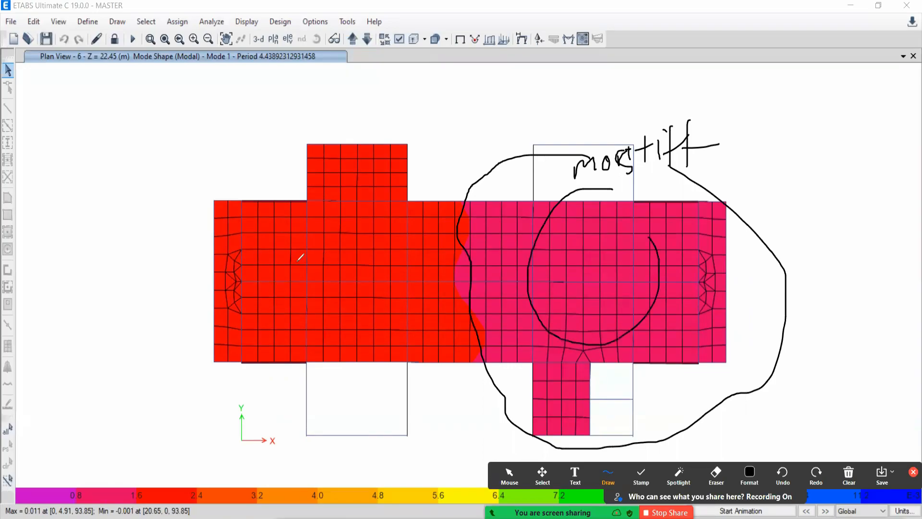
Write "Less" on the red half of the story 6 plan and sketch lines from it towards the stiffer side and along the lower edge
mouse_move(305, 250)
left_mouse_down()
mouse_move(314, 275)
mouse_move(332, 263)
mouse_move(336, 274)
left_mouse_up()
mouse_move(342, 256)
left_mouse_down()
mouse_move(336, 272)
mouse_move(546, 211)
left_mouse_up()
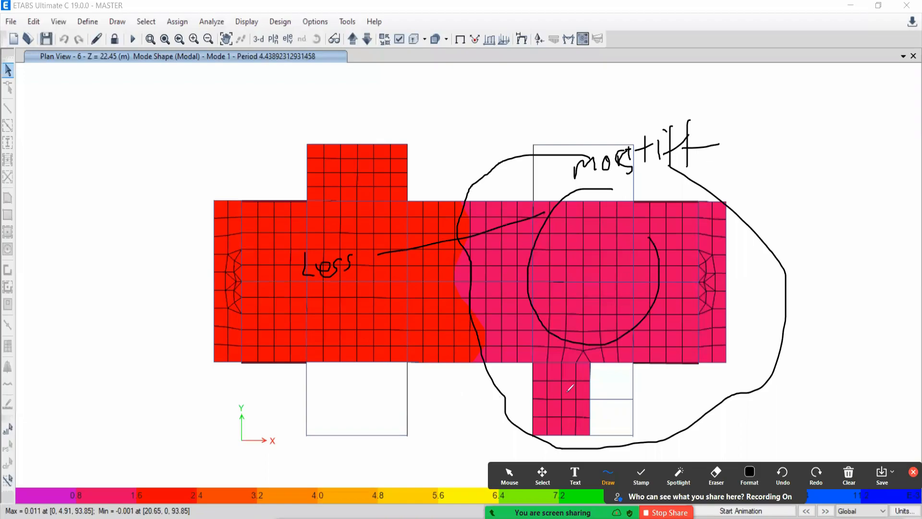
mouse_move(689, 367)
left_mouse_down()
mouse_move(565, 368)
mouse_move(219, 319)
mouse_move(693, 388)
left_mouse_up()
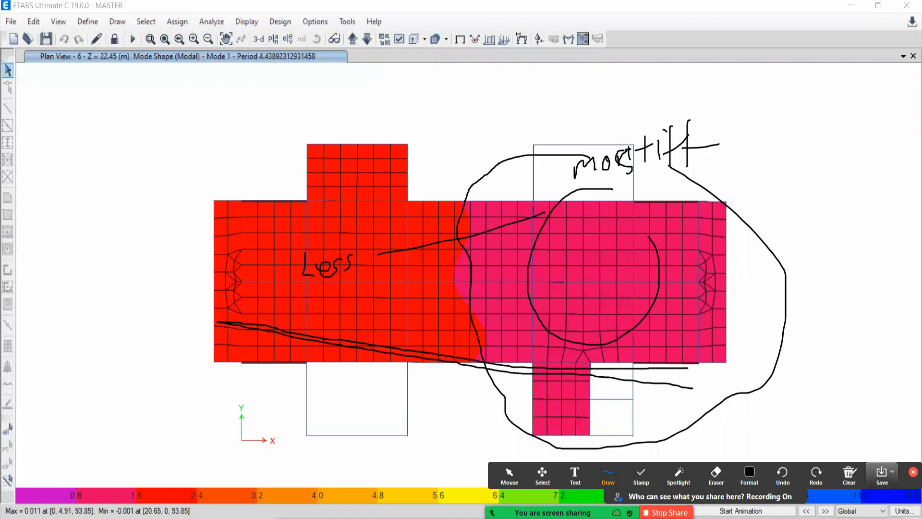
Clear the annotations, view the story 7 mode 1 contours, and return to story 6 for comparison
left_click(849, 478)
left_click(509, 475)
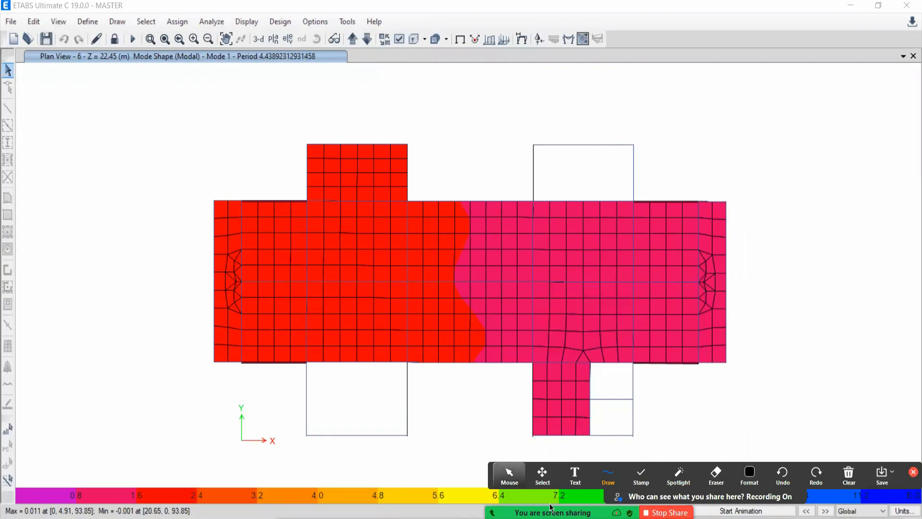
left_click(353, 39)
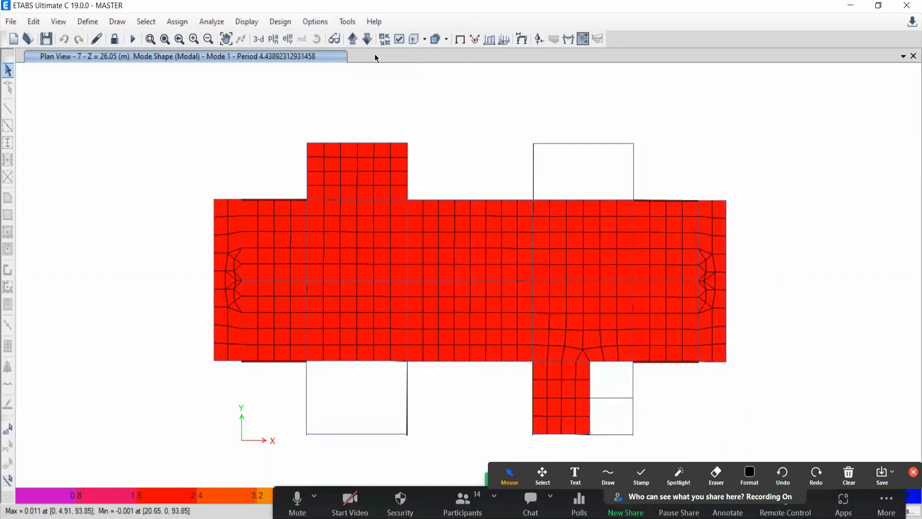
left_click(368, 39)
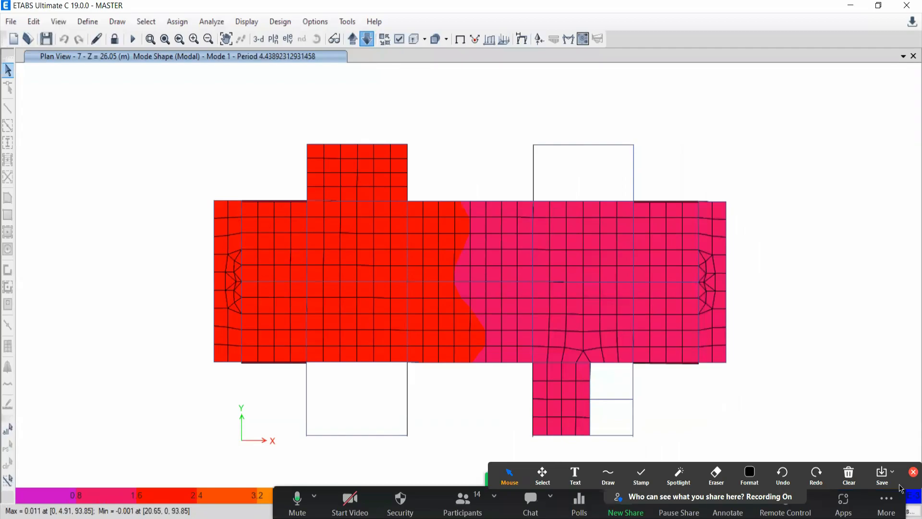
Set the drawing colour to light blue, tick the red region and draw a horizontal line across the contour boundary on story 6
left_click(849, 478)
left_click(872, 503)
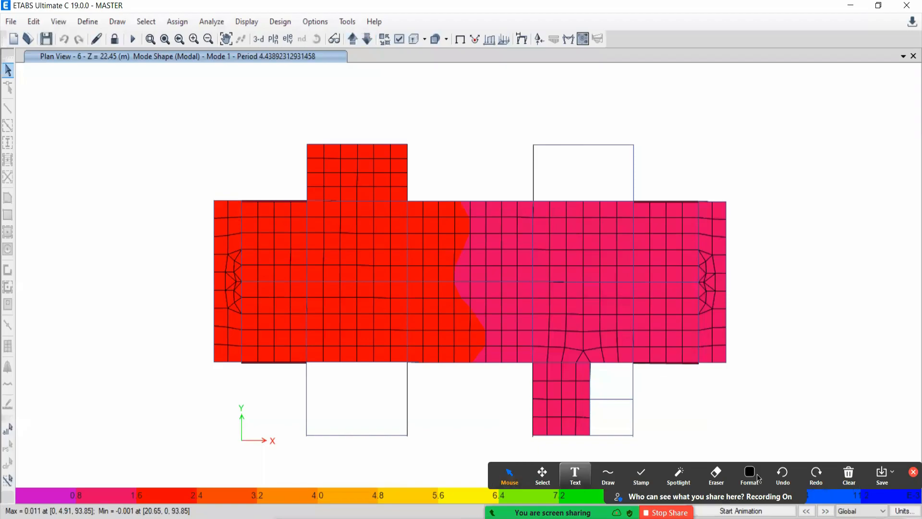
left_click(750, 475)
left_click(832, 385)
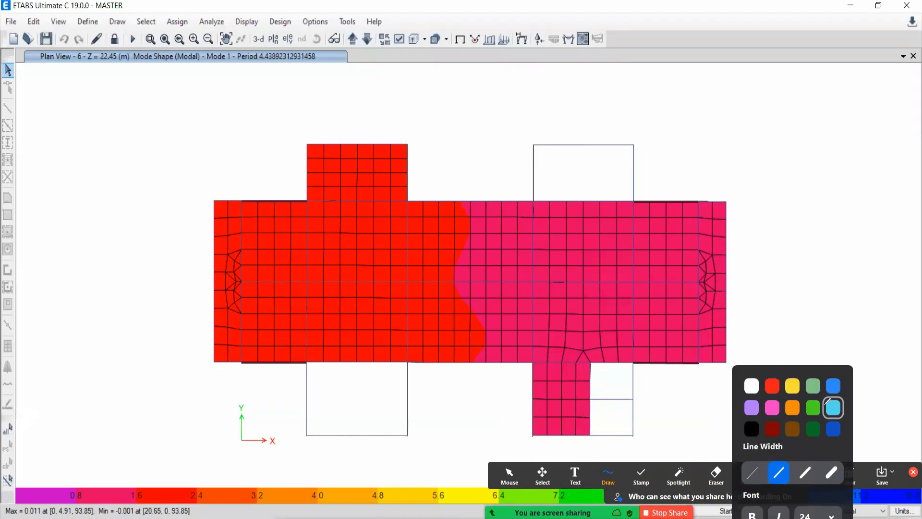
mouse_move(328, 266)
left_mouse_down()
mouse_move(338, 277)
mouse_move(324, 284)
left_mouse_up()
left_click_drag(499, 278, 423, 279)
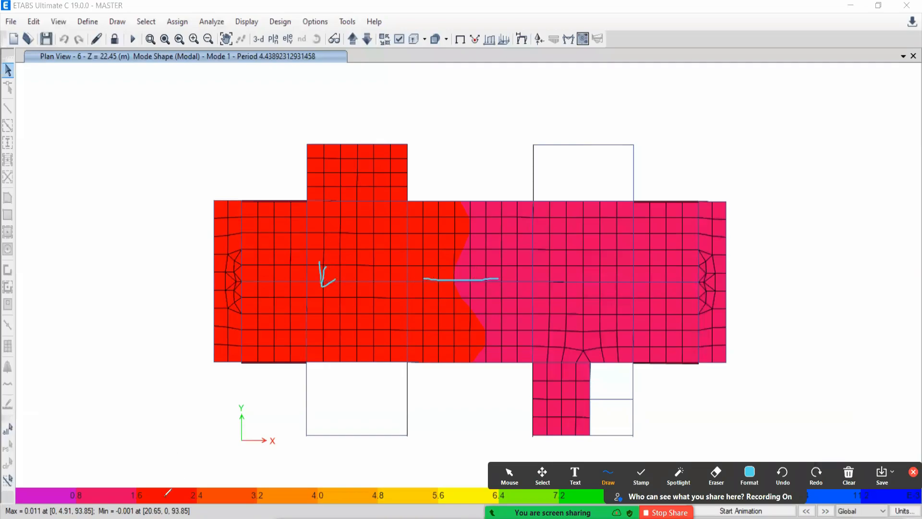
left_click_drag(173, 469, 171, 494)
left_click_drag(227, 472, 222, 499)
left_click_drag(109, 499, 111, 475)
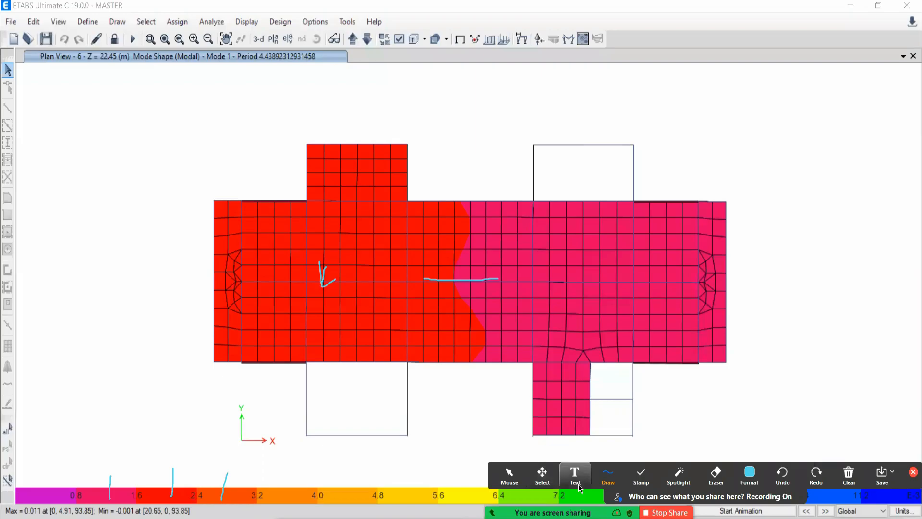
left_click(791, 478)
left_click(791, 477)
left_click(792, 477)
Draw three vertical marks on the contour scale, two between 0.8 and 1.6 and one just above 1.6
left_click_drag(123, 457, 117, 496)
left_click_drag(153, 461, 153, 493)
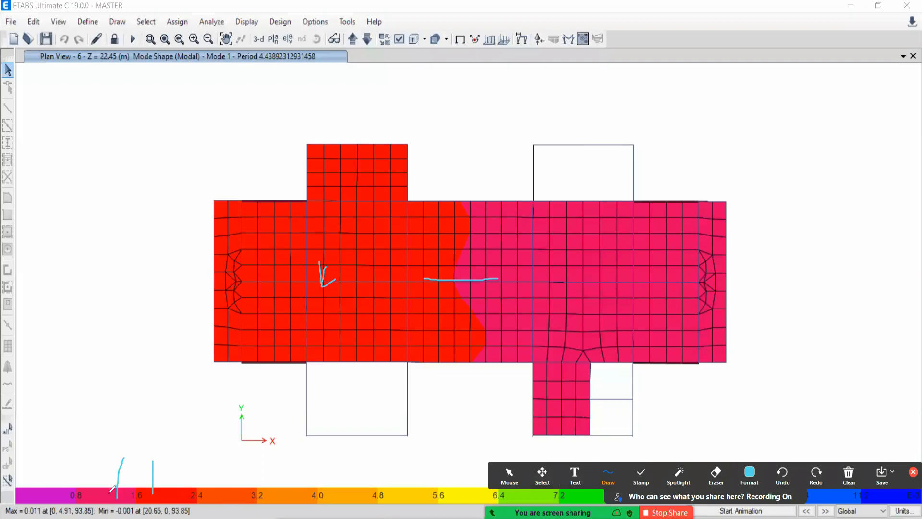
left_click_drag(106, 446, 105, 496)
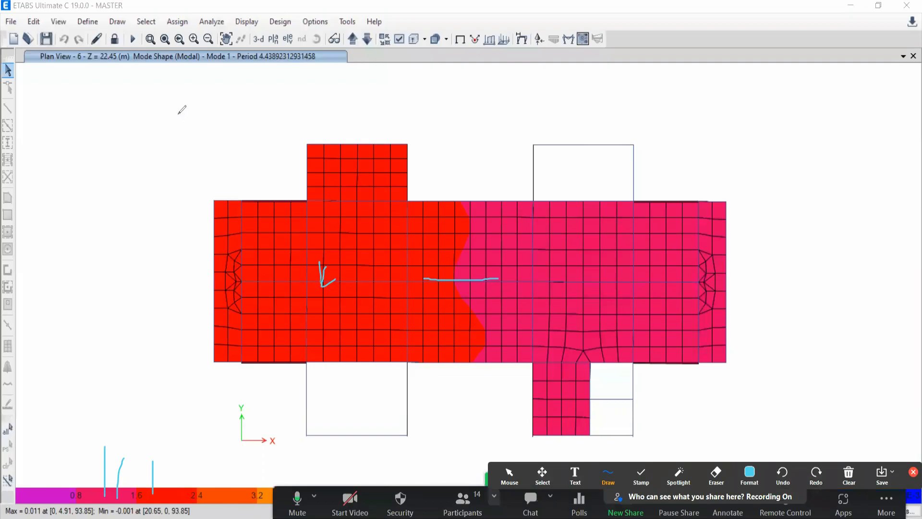
Sketch a rotated slab outline across the story 6 plan, and clear all drawings and close the drawing tools
mouse_move(137, 85)
left_mouse_down()
mouse_move(673, 263)
mouse_move(627, 329)
left_mouse_up()
mouse_move(573, 375)
left_mouse_down()
mouse_move(260, 216)
mouse_move(106, 106)
mouse_move(214, 41)
left_mouse_up()
left_click_drag(474, 176, 638, 281)
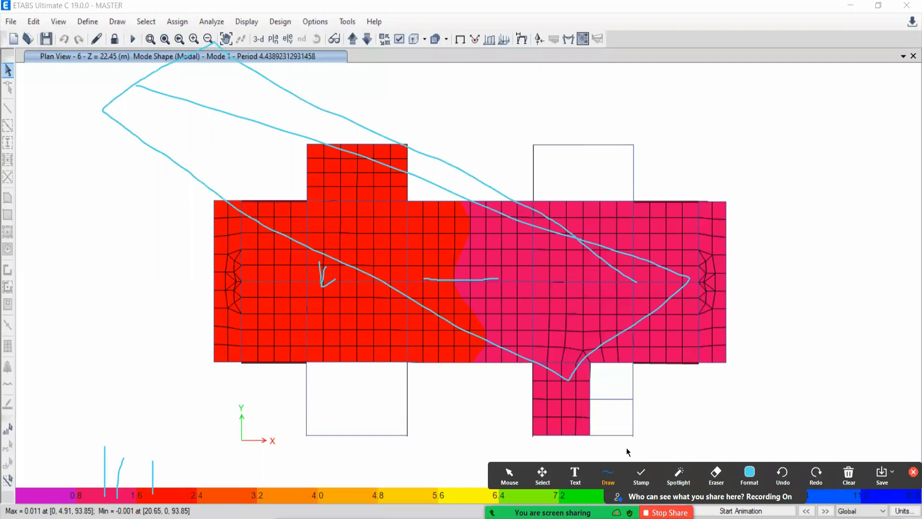
left_click(849, 476)
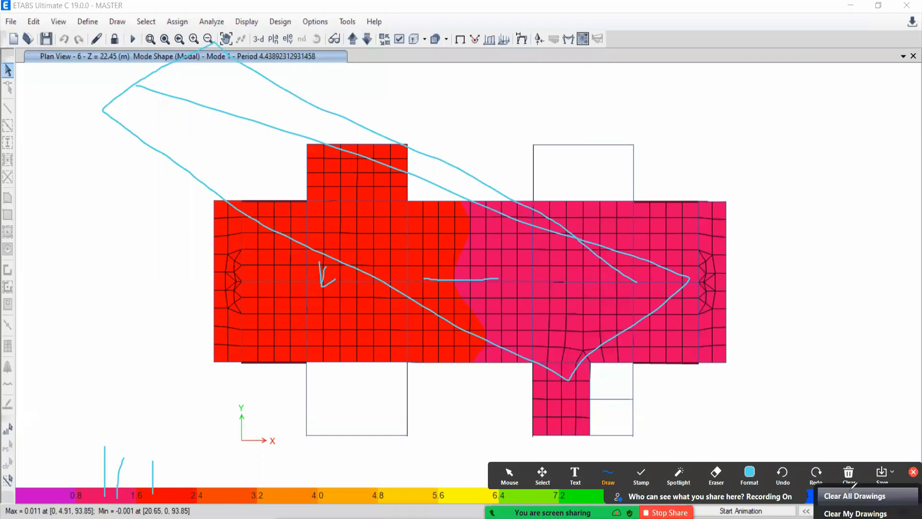
left_click(851, 495)
left_click(907, 474)
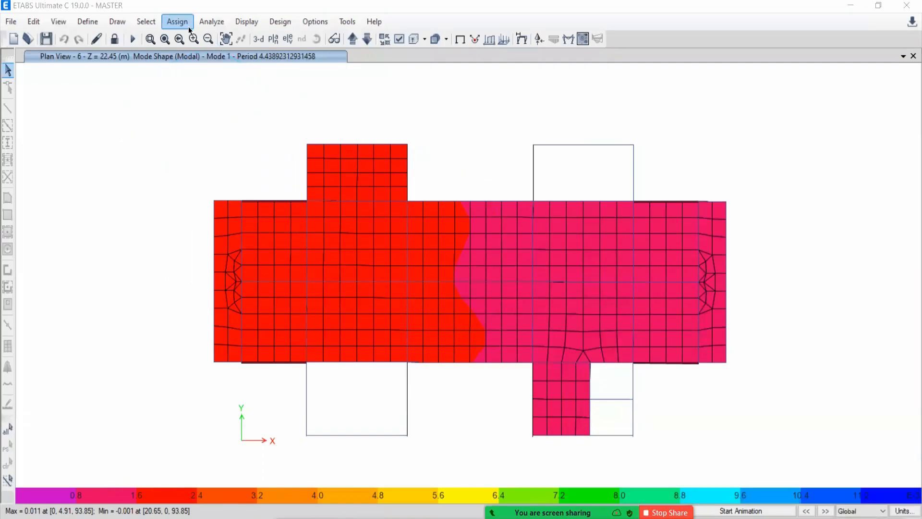
Step the mode 1 plan up from story 6 to story 16, comparing the displacement contours of each floor
left_click(351, 40)
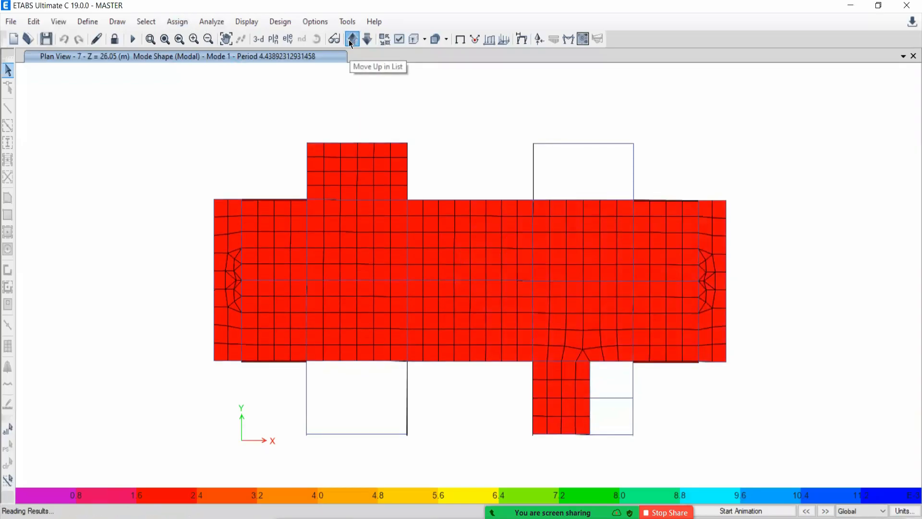
left_click(350, 41)
left_click(351, 41)
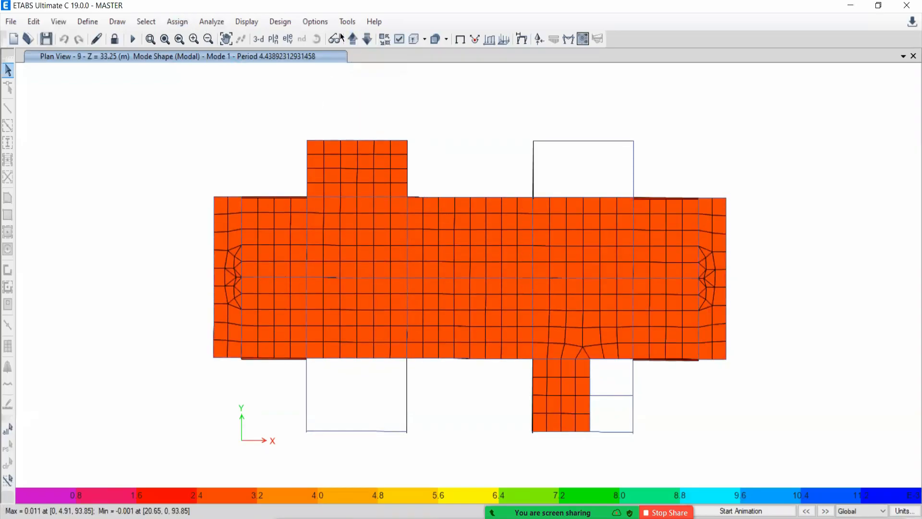
left_click(353, 39)
left_click(353, 39)
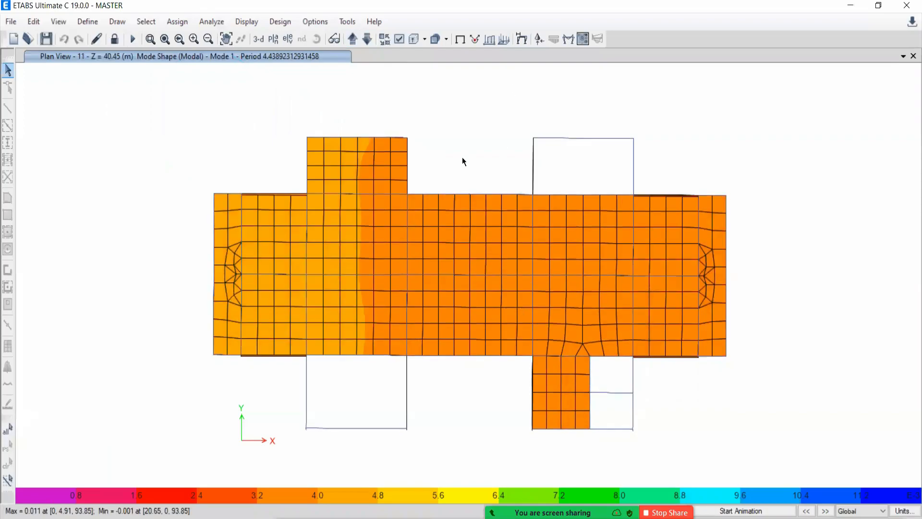
left_click(353, 39)
left_click(353, 40)
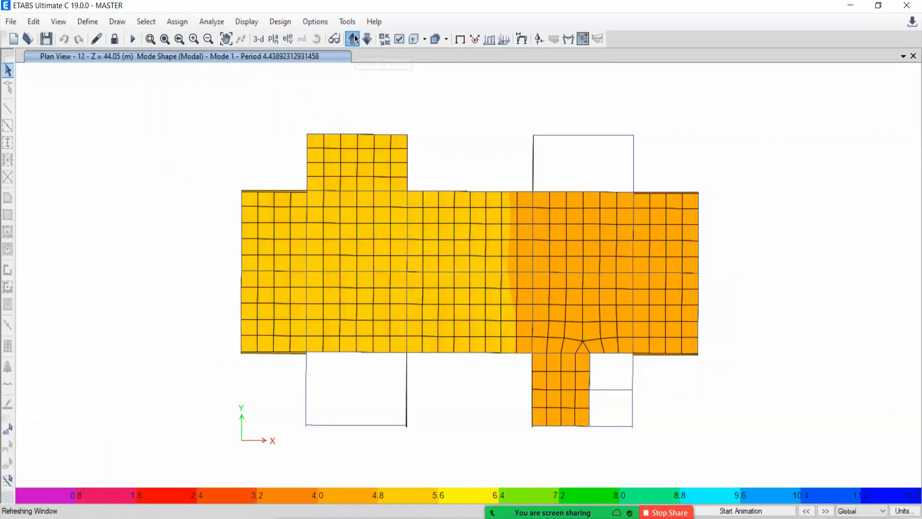
left_click(353, 39)
left_click(354, 40)
left_click(354, 39)
left_click(353, 40)
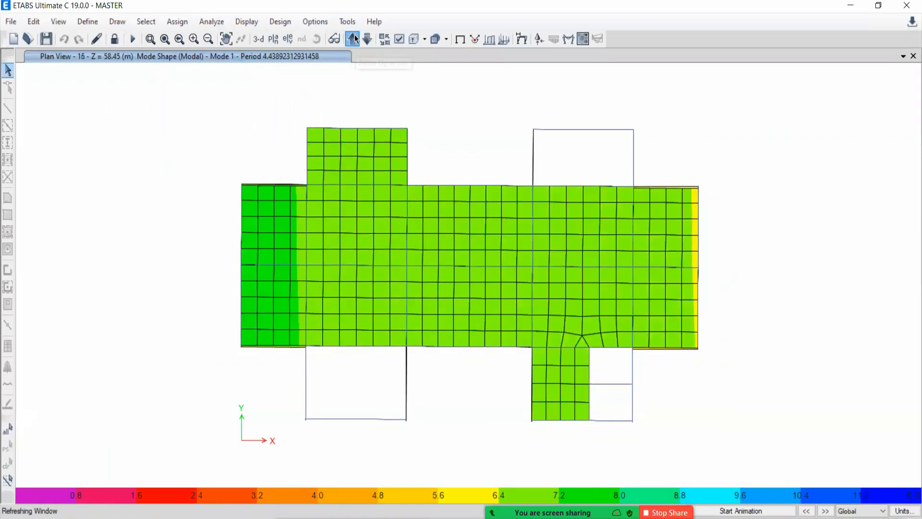
Continue stepping the mode 1 plan up to 26/Terrace and examine the contour bands of the top floors
left_click(354, 39)
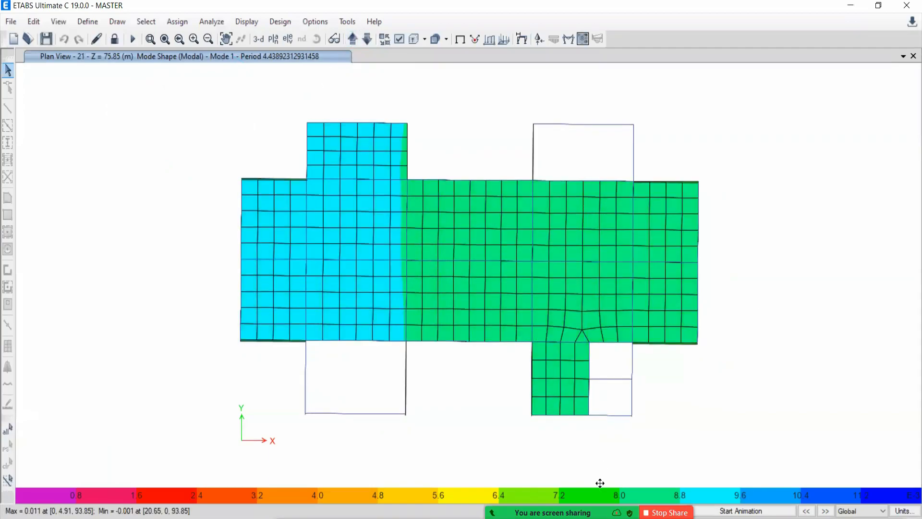
left_click(353, 40)
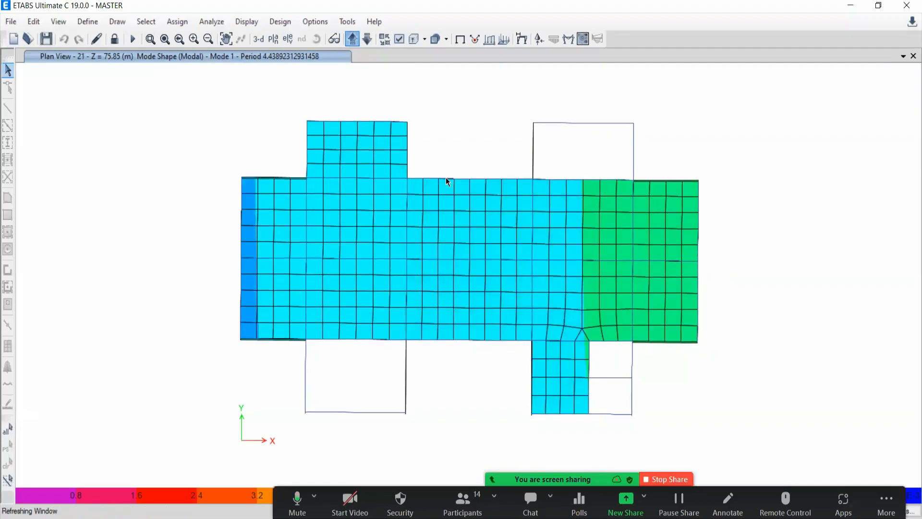
left_click(353, 40)
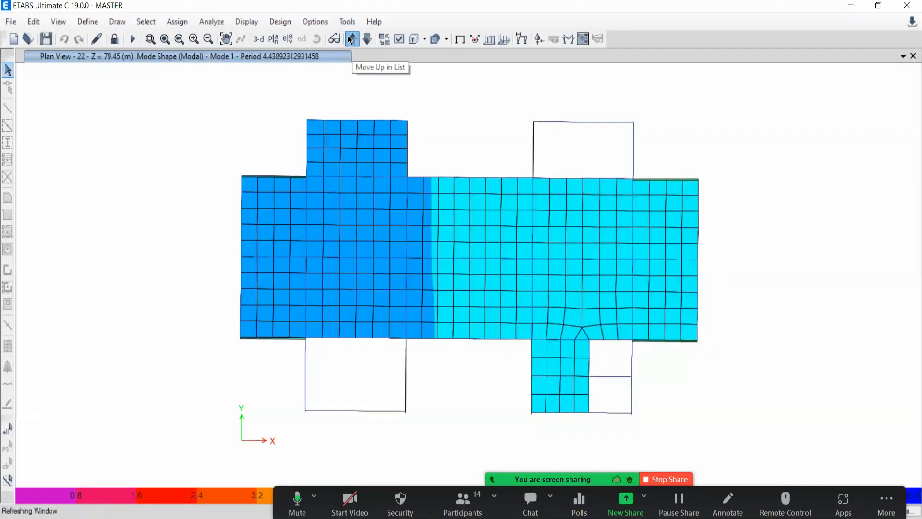
left_click(349, 40)
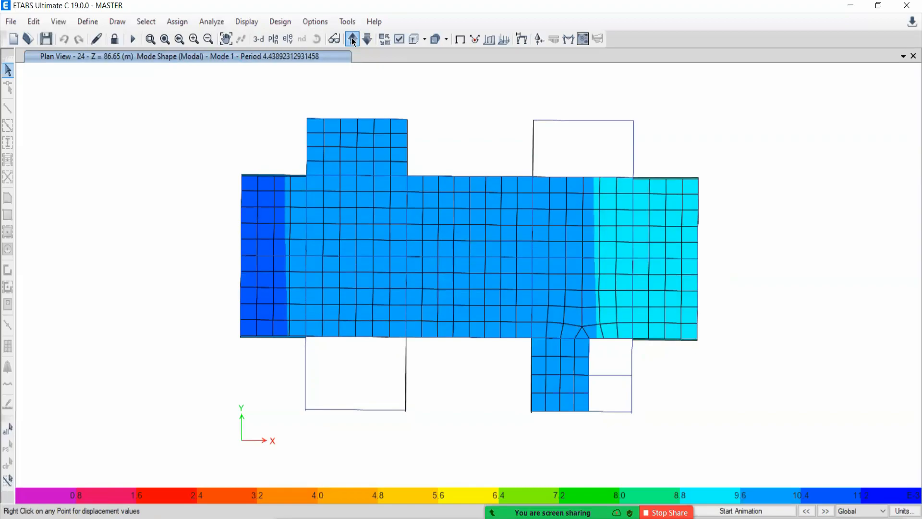
left_click(353, 40)
left_click(353, 40)
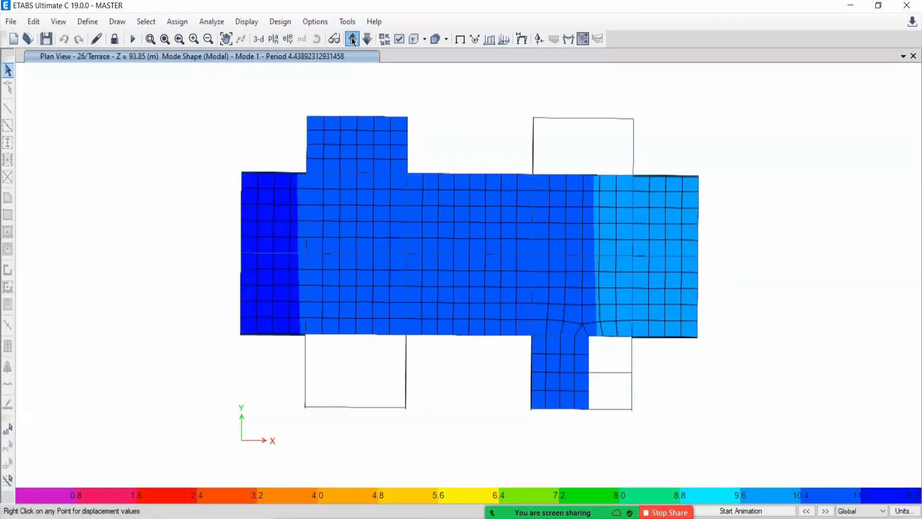
left_click(353, 40)
left_click(368, 42)
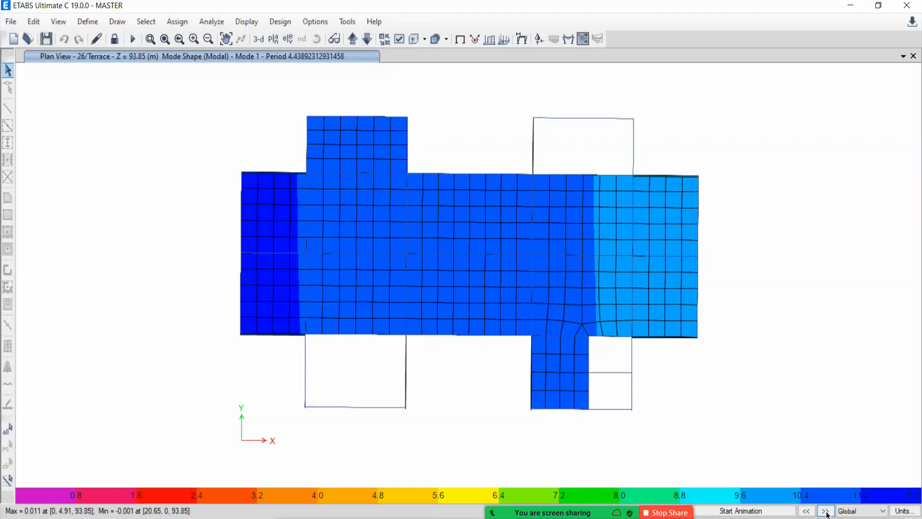
Switch the plan view to the Basement-01 story level
left_click(273, 38)
scroll(536, 235, "down", 4)
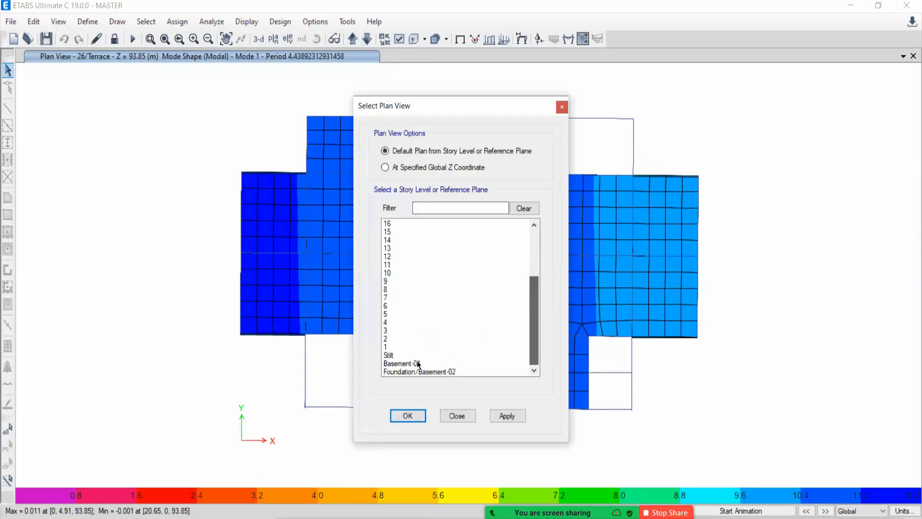
left_click(417, 364)
left_click(506, 415)
left_click(456, 416)
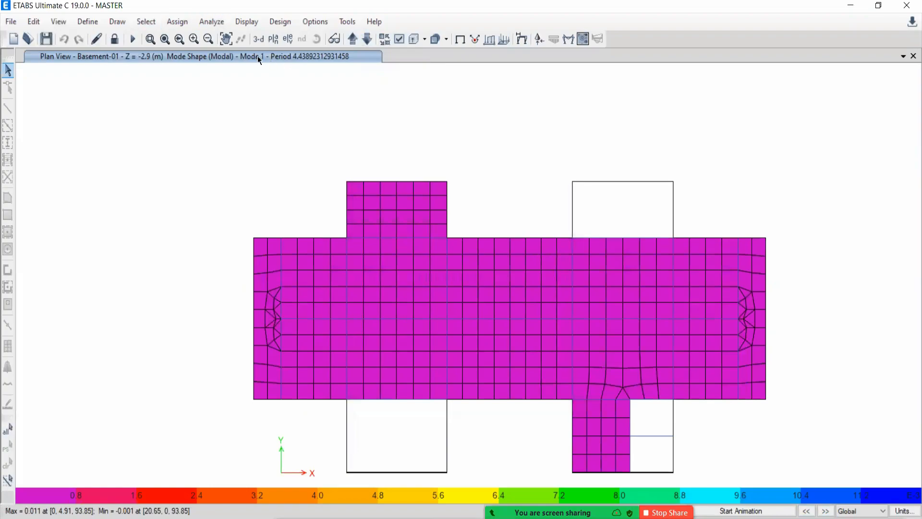
Display mode 2 and step the plan up from Basement-01 to story 4, comparing the displacement contours
left_click(825, 511)
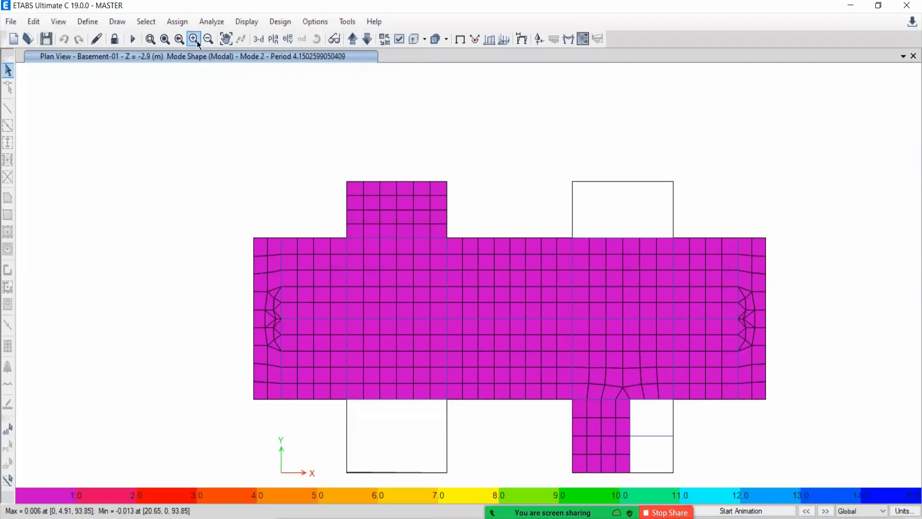
middle_click_drag(490, 386, 387, 319)
middle_click_drag(345, 199, 393, 229)
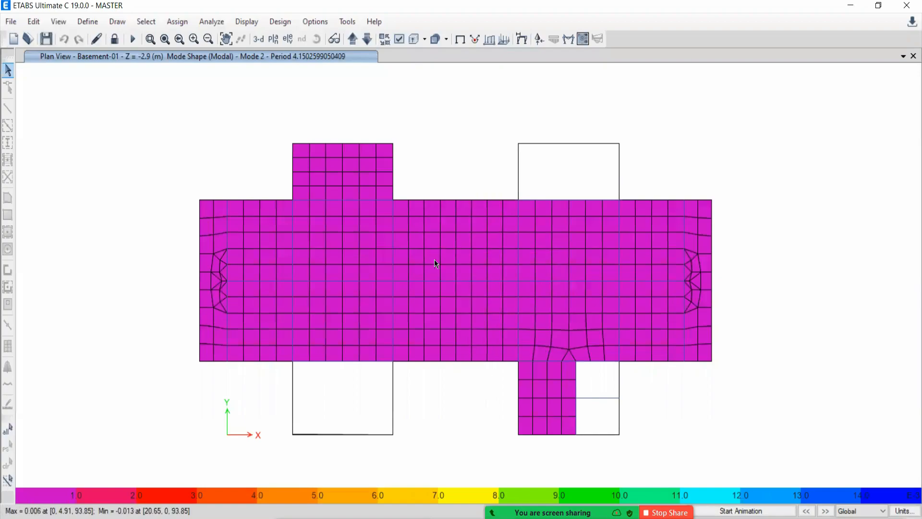
left_click(347, 37)
left_click(353, 39)
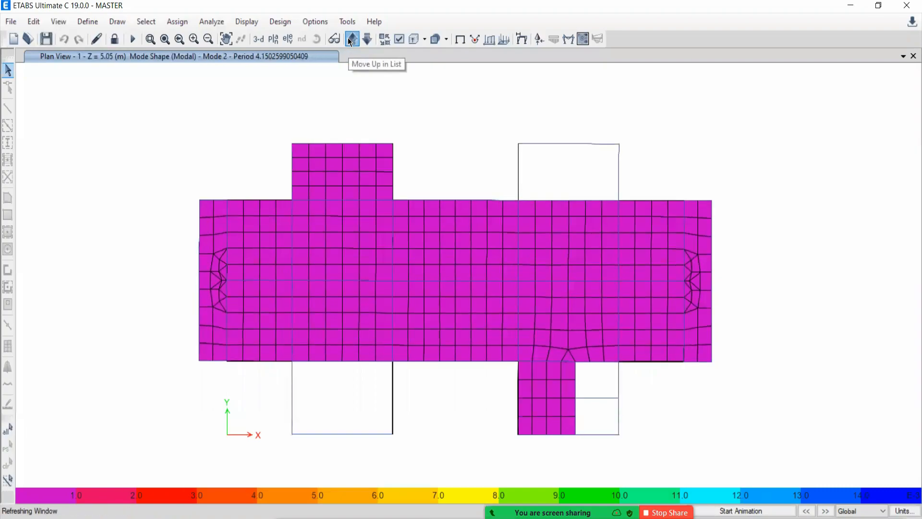
left_click(353, 38)
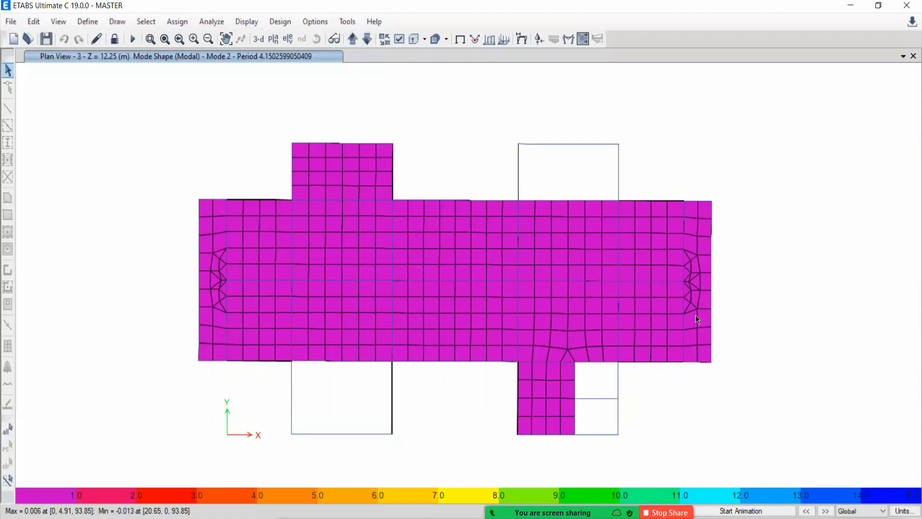
left_click(353, 40)
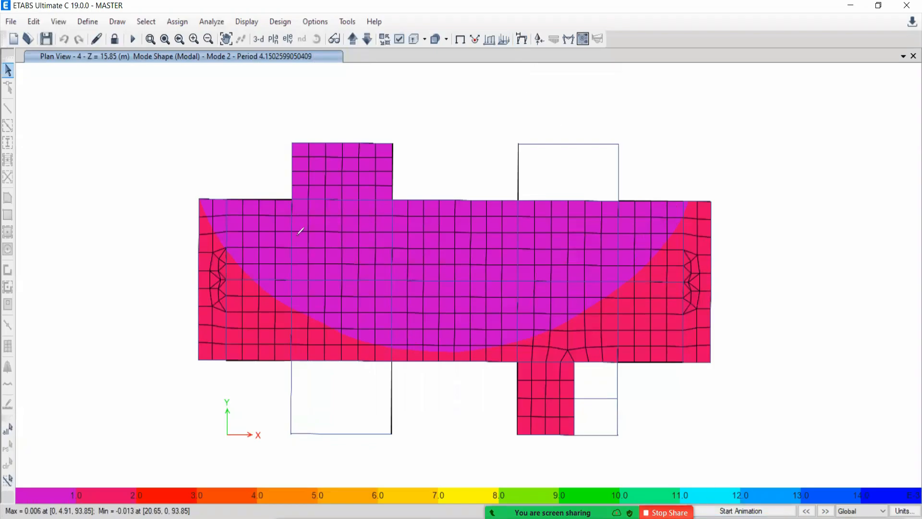
Tick the magenta and pink contour regions on the story 4 mode 2 plan and move up to story 5
left_click_drag(292, 221, 331, 202)
mouse_move(227, 294)
left_mouse_down()
mouse_move(210, 310)
mouse_move(237, 318)
left_mouse_up()
left_click(509, 474)
left_click(353, 40)
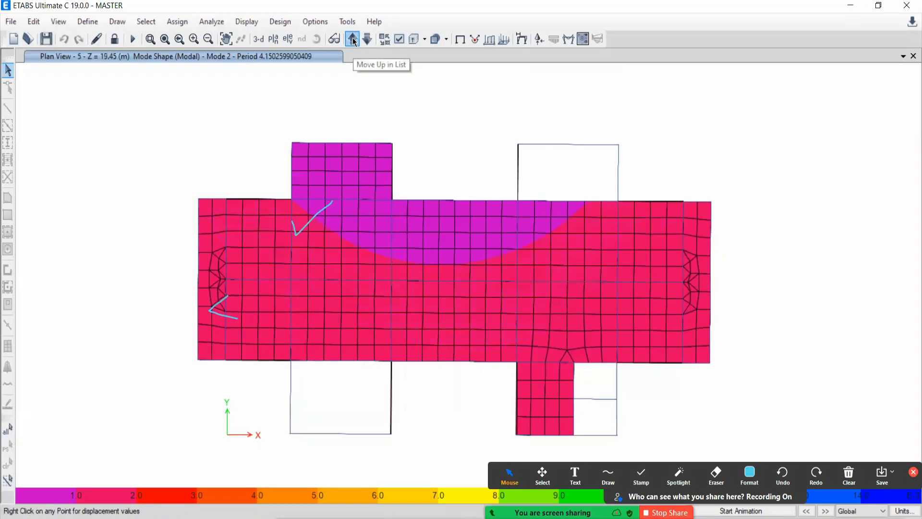
Sketch a downward curved arrow beside the right edge of the story 5 plan, and again in black
right_click(272, 280)
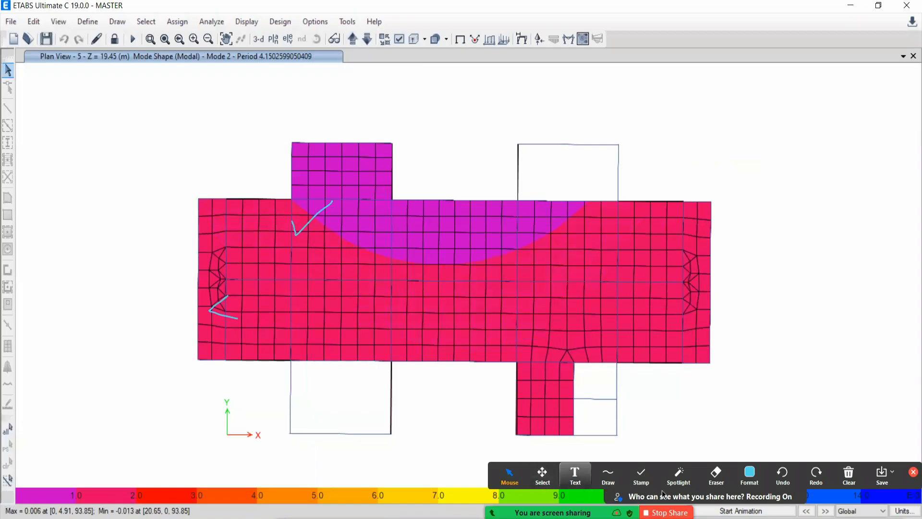
left_click(608, 481)
mouse_move(716, 190)
left_mouse_down()
mouse_move(730, 262)
mouse_move(699, 293)
left_mouse_up()
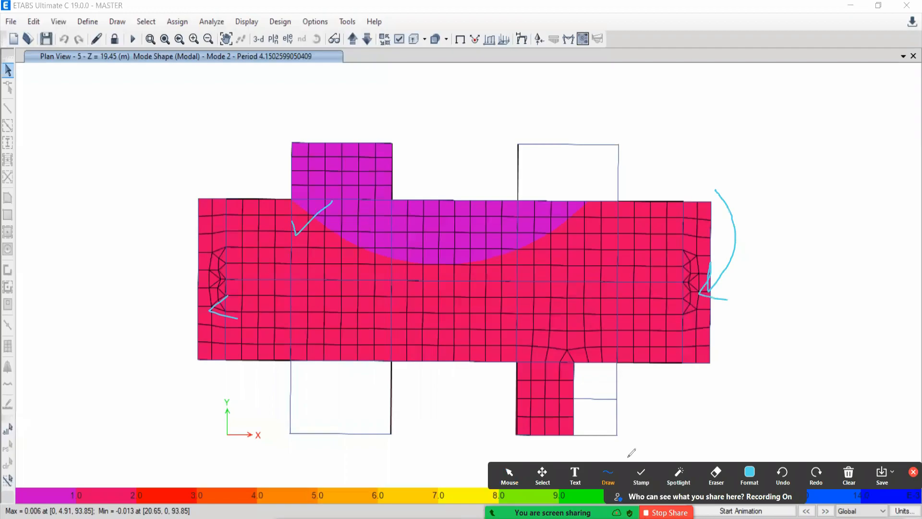
left_click(608, 475)
left_click(749, 473)
left_click(751, 383)
mouse_move(715, 171)
left_mouse_down()
mouse_move(742, 223)
mouse_move(708, 288)
left_mouse_up()
mouse_move(719, 255)
left_mouse_down()
mouse_move(705, 291)
mouse_move(726, 295)
left_mouse_up()
left_click(509, 475)
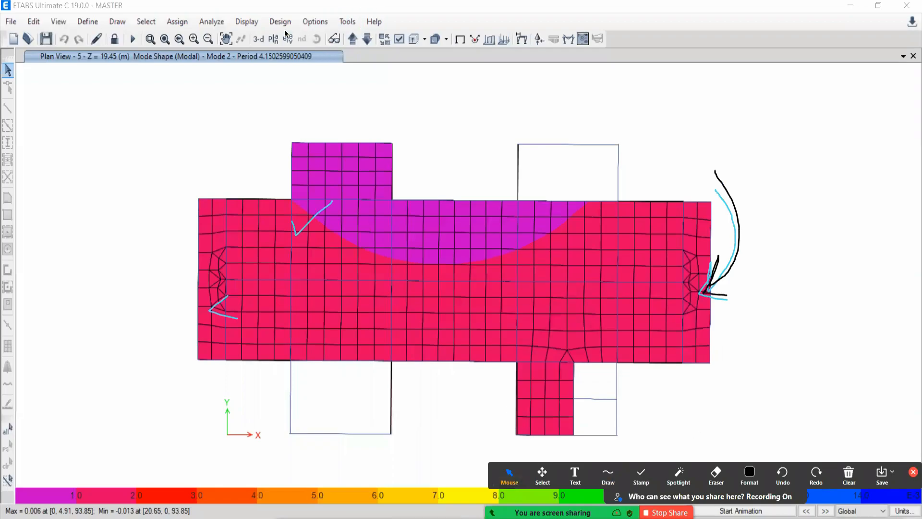
Step the mode 2 plan up from story 5 to story 13, comparing the displacement contours
left_click(355, 41)
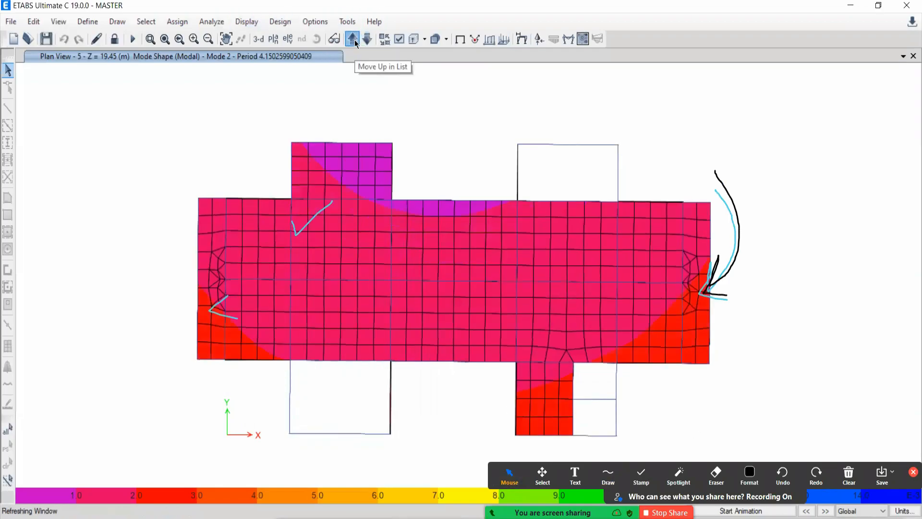
left_click(354, 41)
left_click(354, 41)
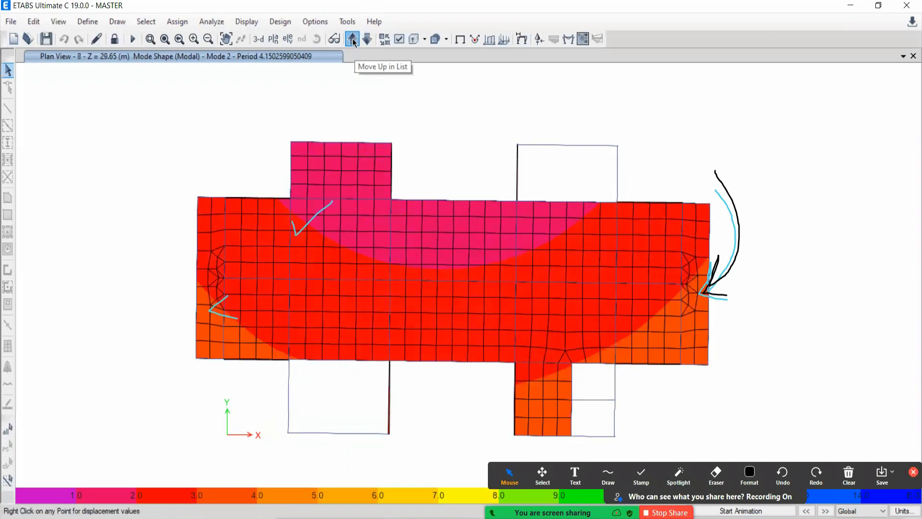
left_click(354, 40)
left_click(355, 40)
left_click(354, 40)
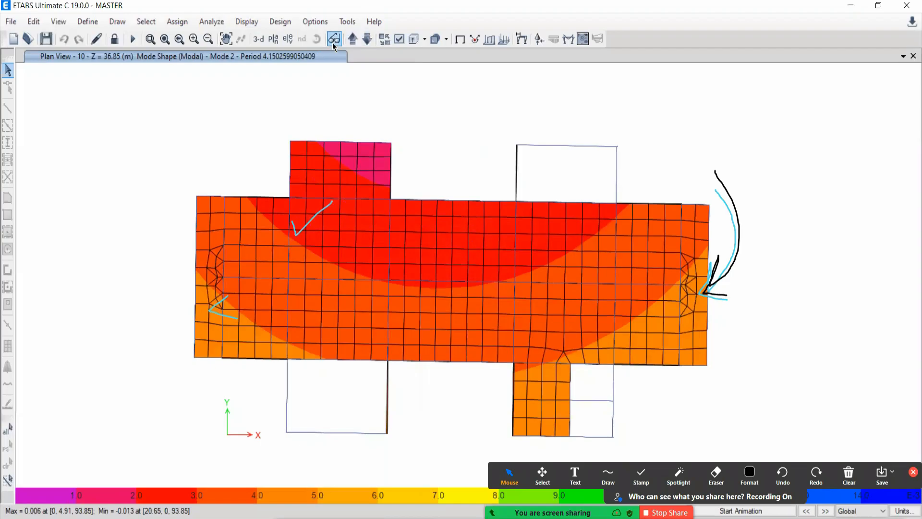
left_click(351, 40)
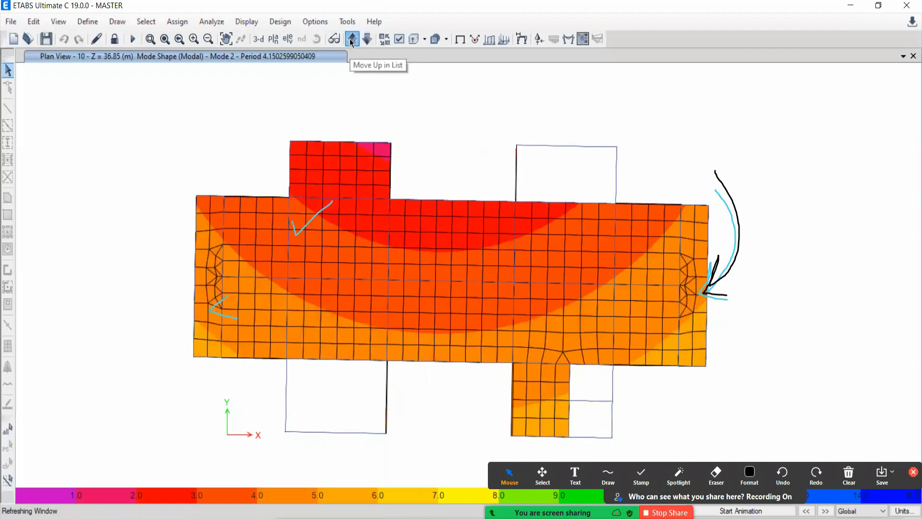
left_click(351, 40)
left_click(352, 40)
left_click(352, 39)
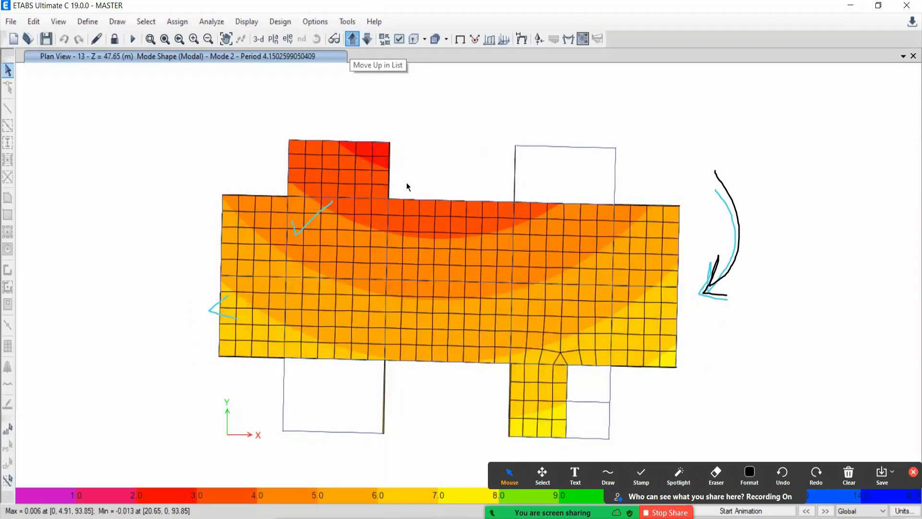
Step the mode 2 plan back down from story 13 to story 9
left_click(364, 40)
left_click(364, 41)
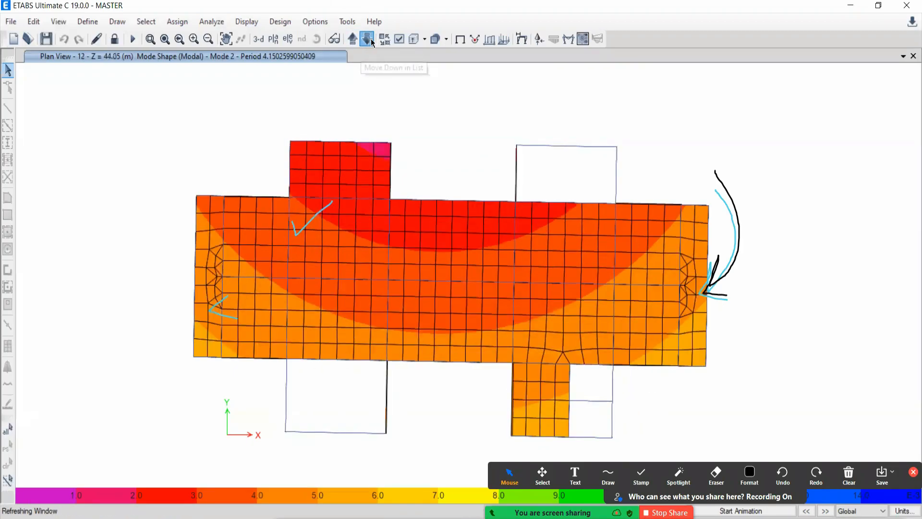
left_click(365, 40)
left_click(368, 40)
left_click(372, 41)
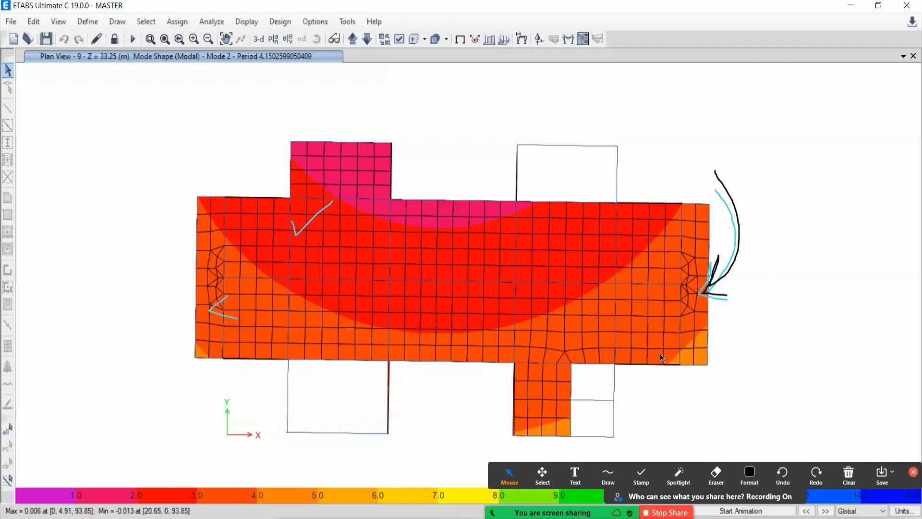
Circle the lower-right orange region and the upper pink region on the story 9 plan, and sketch a curved rotation arrow beside it
left_click(608, 476)
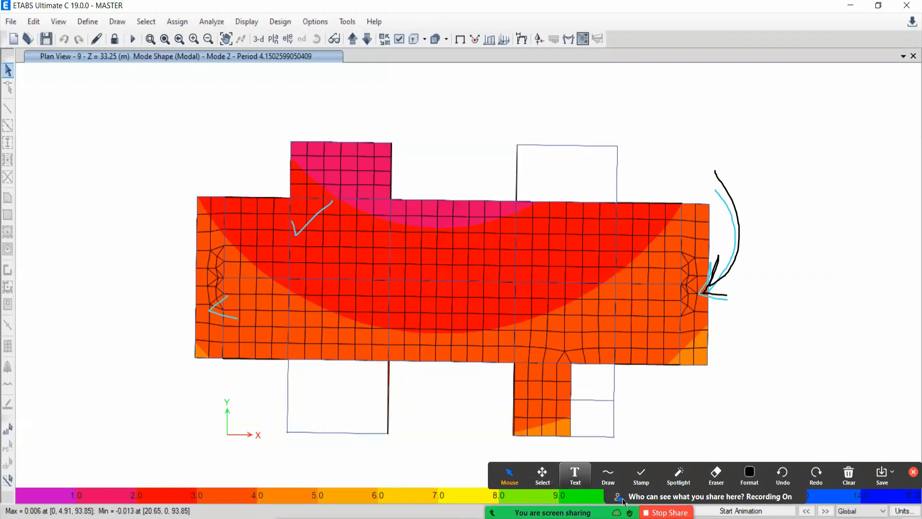
mouse_move(705, 303)
left_mouse_down()
mouse_move(663, 288)
mouse_move(468, 415)
mouse_move(737, 379)
mouse_move(694, 307)
left_mouse_up()
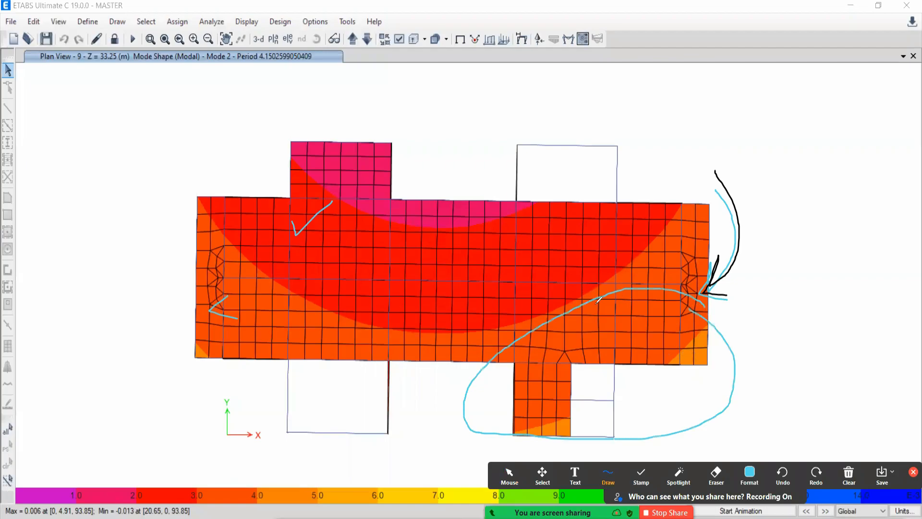
mouse_move(416, 127)
left_mouse_down()
mouse_move(366, 103)
mouse_move(288, 168)
mouse_move(585, 192)
mouse_move(496, 103)
mouse_move(454, 99)
left_mouse_up()
left_click_drag(359, 181, 434, 125)
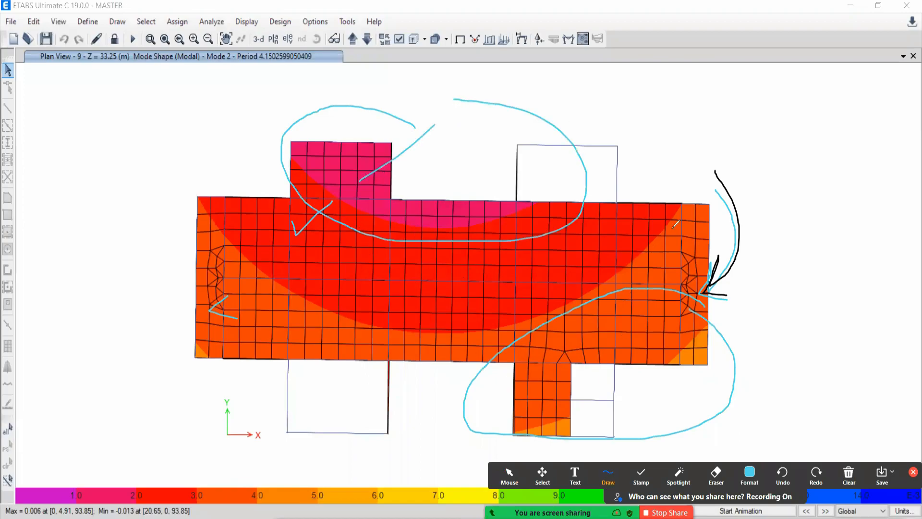
mouse_move(707, 192)
left_mouse_down()
mouse_move(740, 254)
mouse_move(721, 317)
left_mouse_up()
left_click_drag(715, 349, 750, 346)
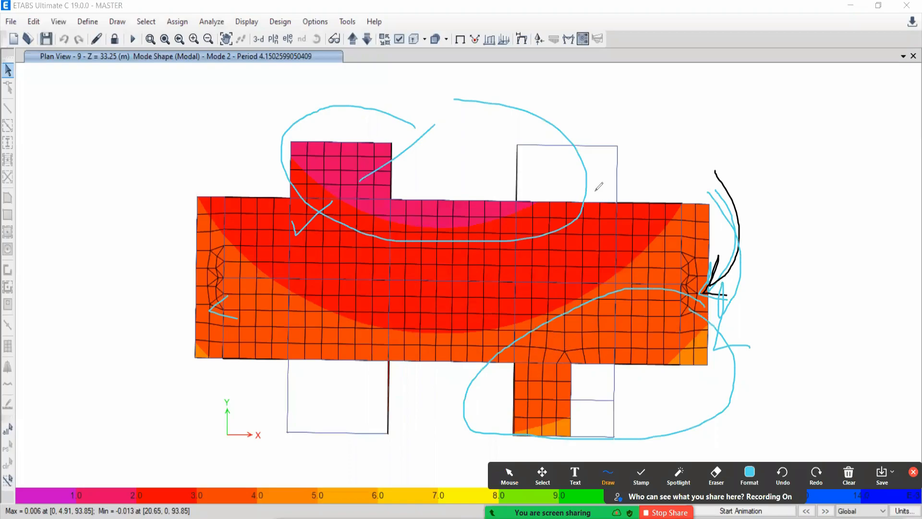
Step the mode 2 plan up from story 9 through the top floors and around to Foundation/Basement-02, comparing the contour bands
left_click(509, 488)
left_click(351, 39)
left_click(351, 39)
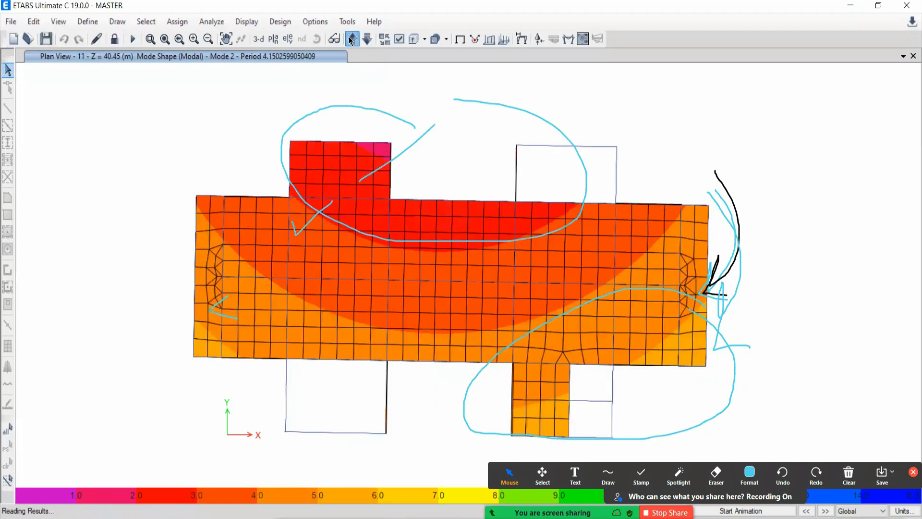
left_click(351, 39)
left_click(351, 40)
left_click(351, 39)
left_click(351, 39)
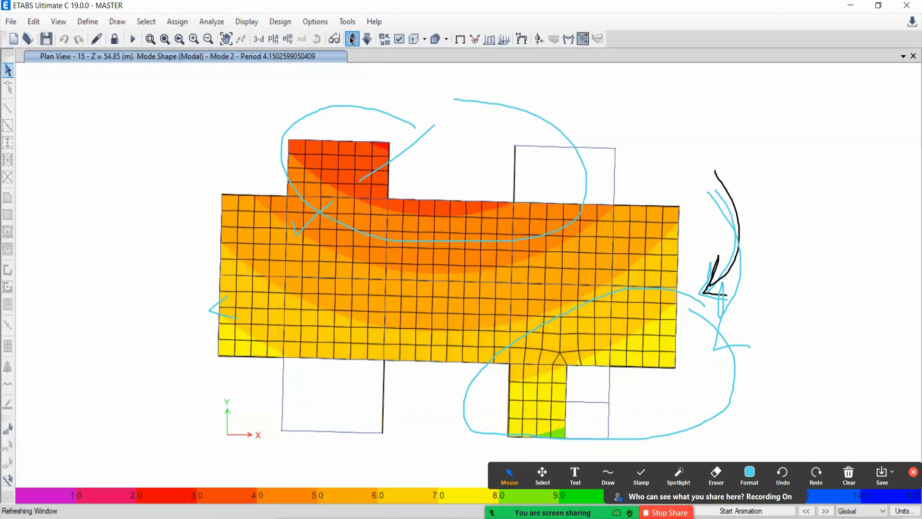
left_click(351, 40)
left_click(351, 40)
left_click(351, 39)
left_click(351, 39)
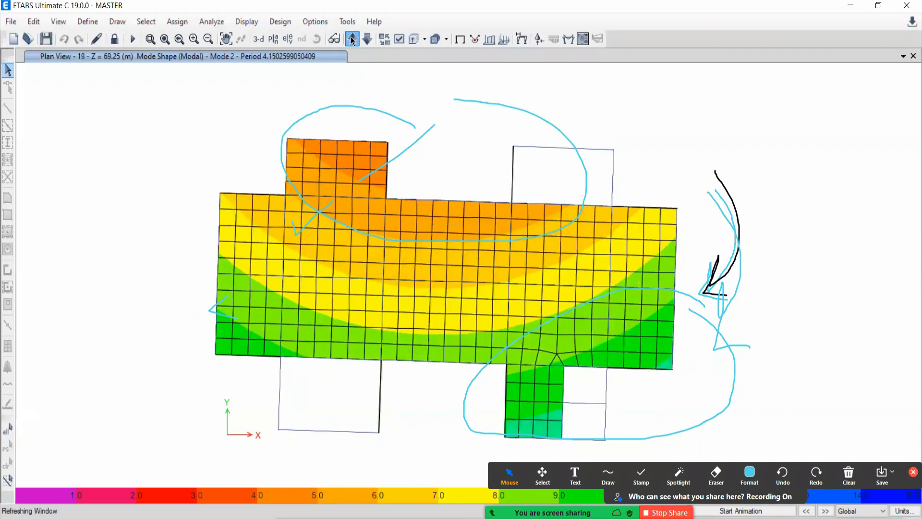
left_click(351, 39)
left_click(352, 40)
left_click(353, 40)
left_click(352, 40)
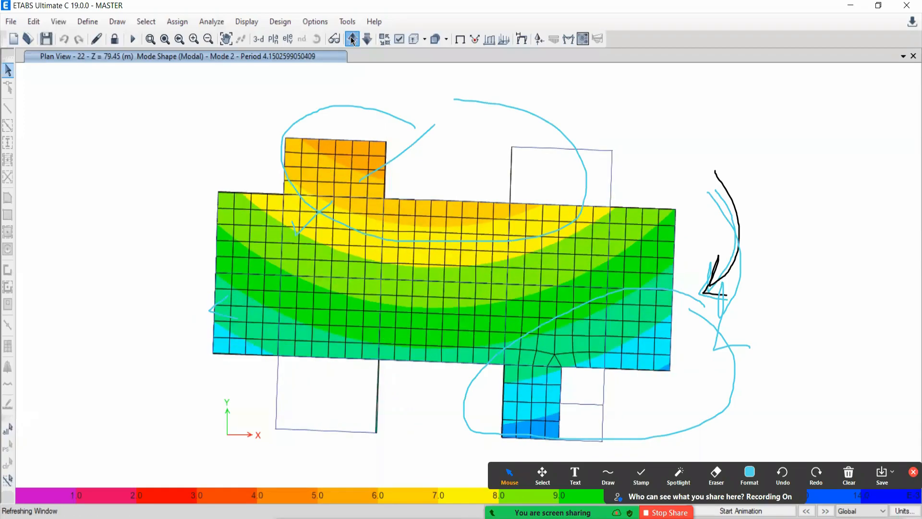
left_click(352, 41)
left_click(353, 41)
left_click(352, 41)
left_click(353, 40)
left_click(352, 41)
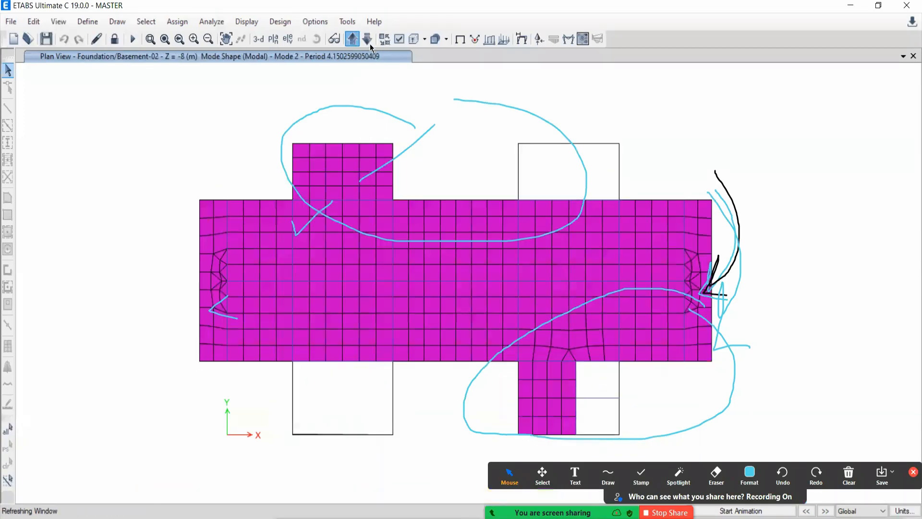
Step the mode 2 plan down through the stories to the basements and around to 26/Terrace, examining the contours
left_click(366, 41)
left_click(367, 41)
left_click(366, 40)
left_click(366, 41)
left_click(366, 40)
left_click(367, 41)
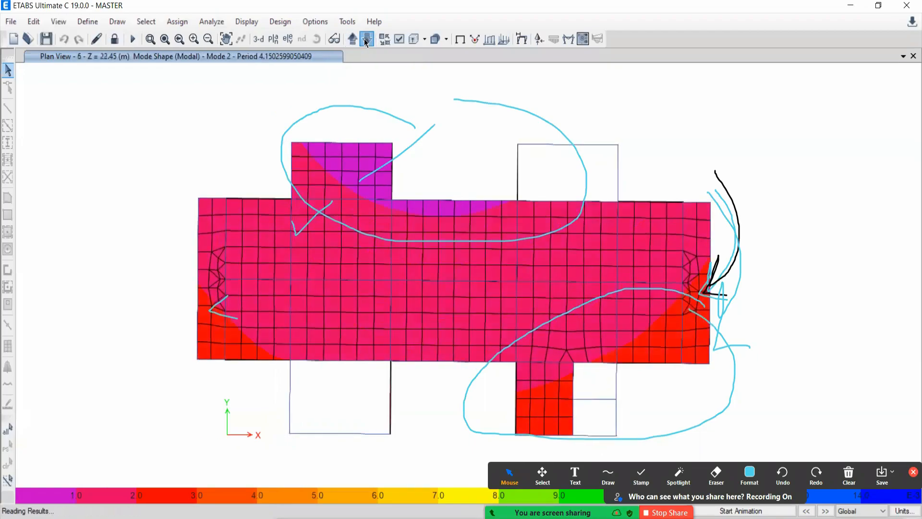
left_click(366, 41)
left_click(366, 40)
left_click(366, 41)
left_click(366, 40)
left_click(366, 41)
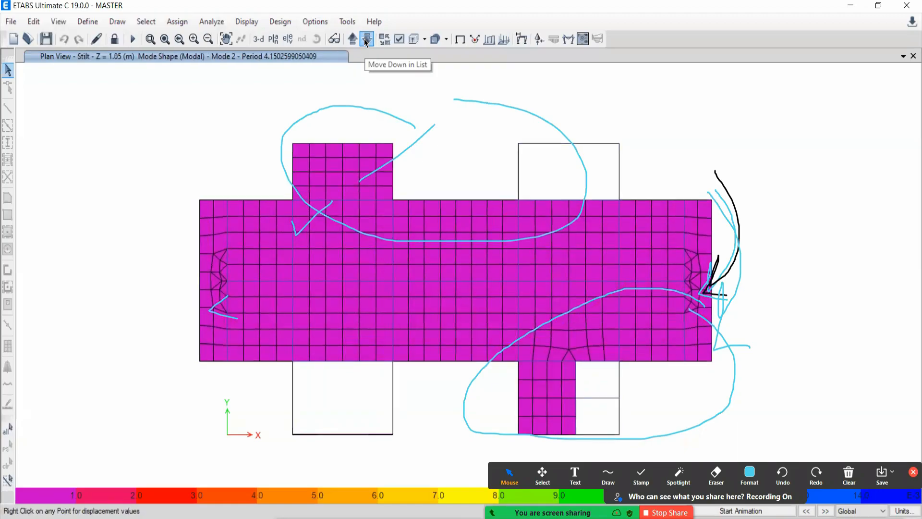
left_click(366, 40)
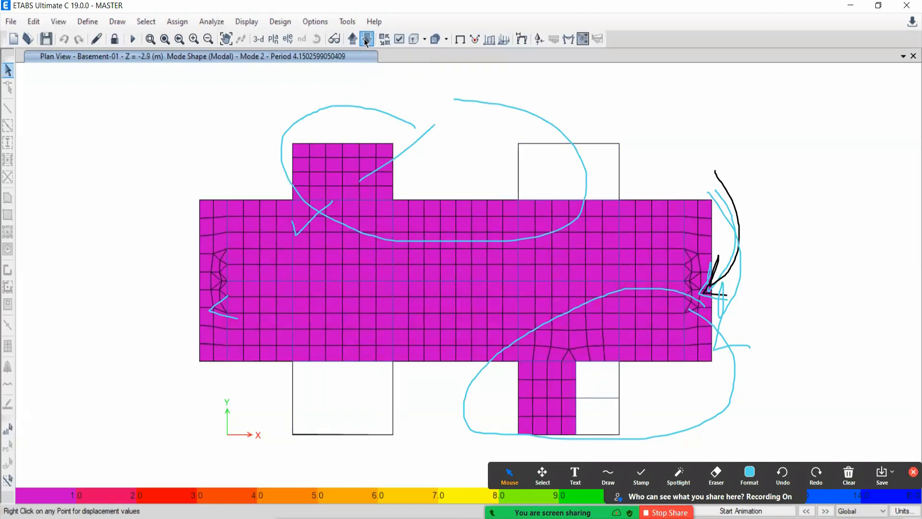
left_click(366, 41)
left_click(366, 40)
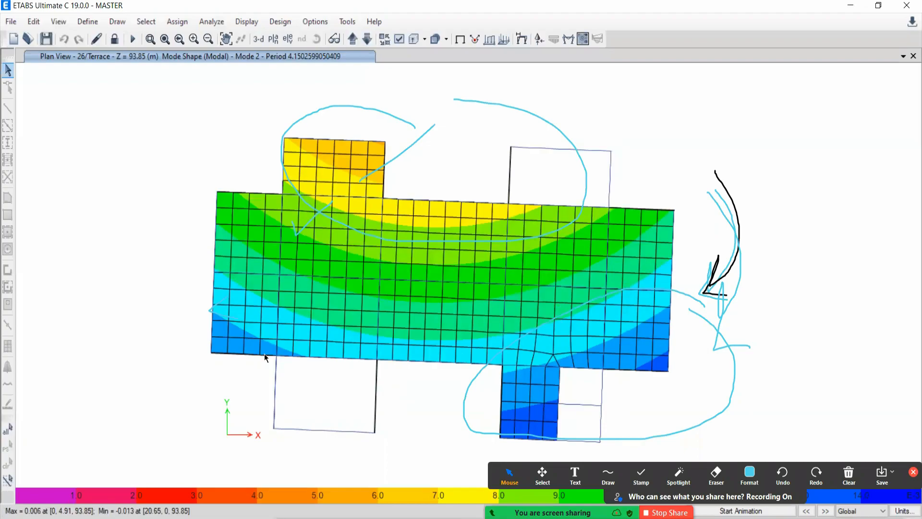
Outline the lower half of the 26/Terrace plan in purple and again in black, and write 1 and 2 with dashes beside it
left_click(749, 474)
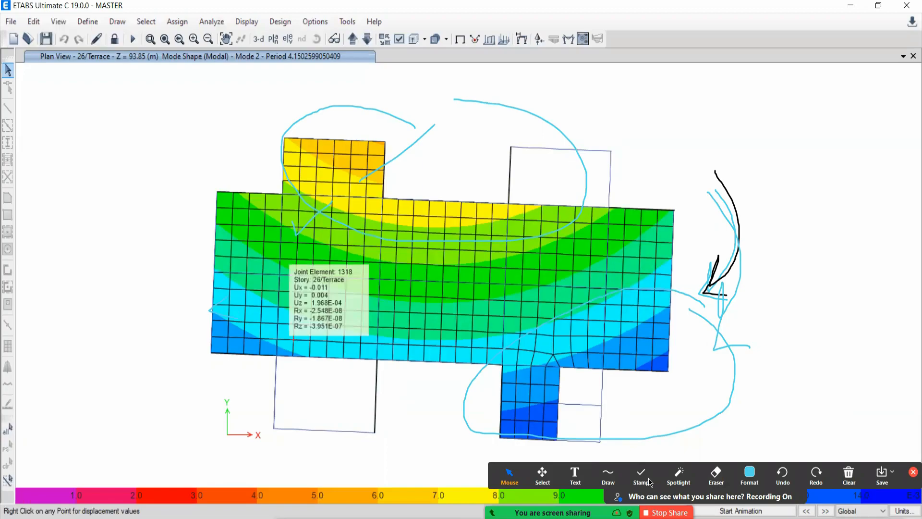
left_click(608, 475)
mouse_move(160, 288)
left_mouse_down()
mouse_move(756, 294)
mouse_move(763, 415)
mouse_move(573, 449)
mouse_move(162, 437)
mouse_move(164, 288)
left_mouse_up()
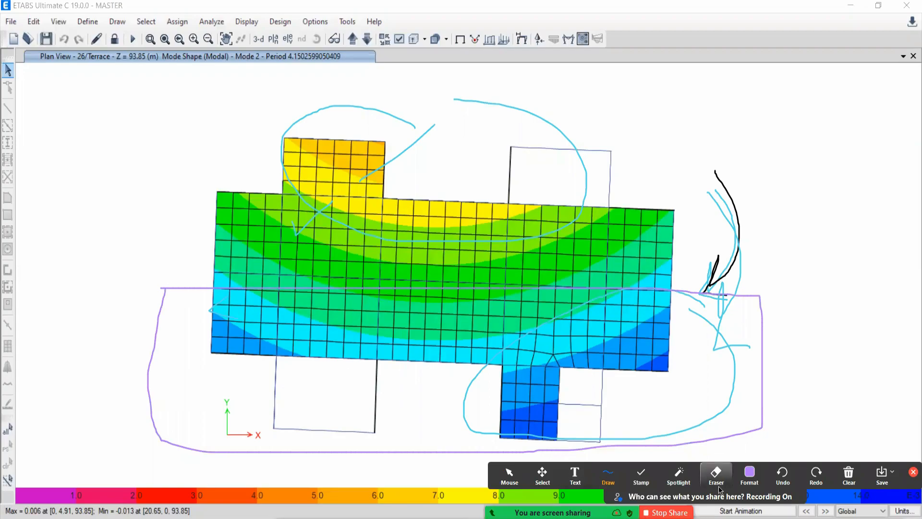
left_click(749, 473)
left_click(752, 432)
mouse_move(141, 287)
left_mouse_down()
mouse_move(749, 285)
mouse_move(762, 346)
left_mouse_up()
mouse_move(763, 411)
left_mouse_down()
mouse_move(719, 438)
mouse_move(172, 451)
mouse_move(142, 288)
left_mouse_up()
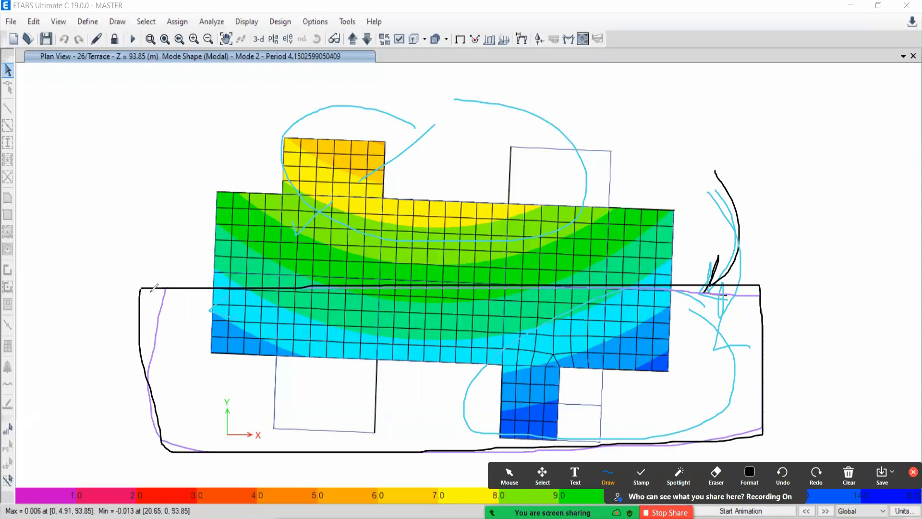
mouse_move(654, 126)
left_mouse_down()
mouse_move(644, 189)
mouse_move(654, 195)
mouse_move(662, 186)
left_mouse_up()
left_click_drag(672, 152, 720, 151)
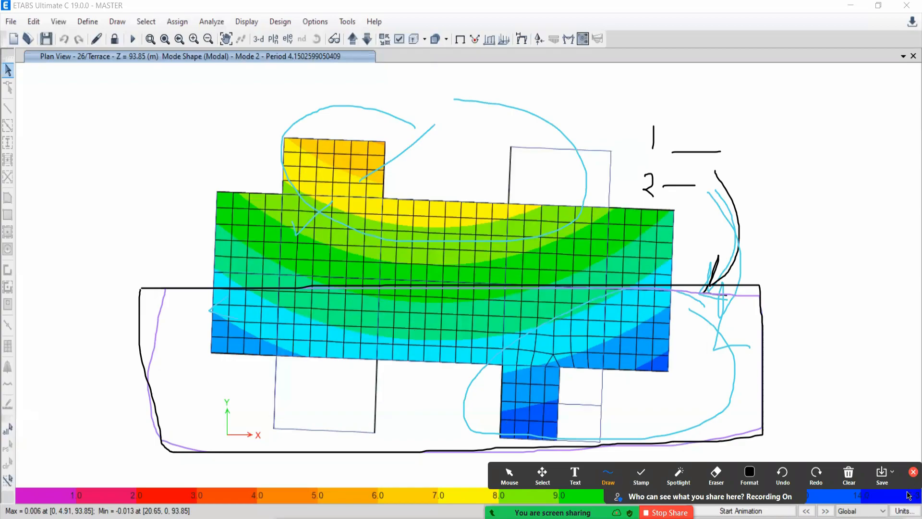
mouse_move(553, 507)
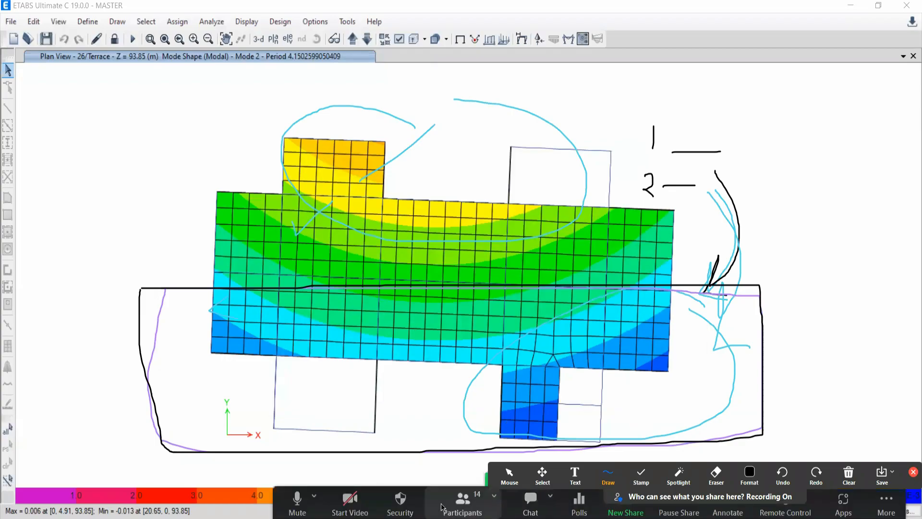
left_click(443, 508)
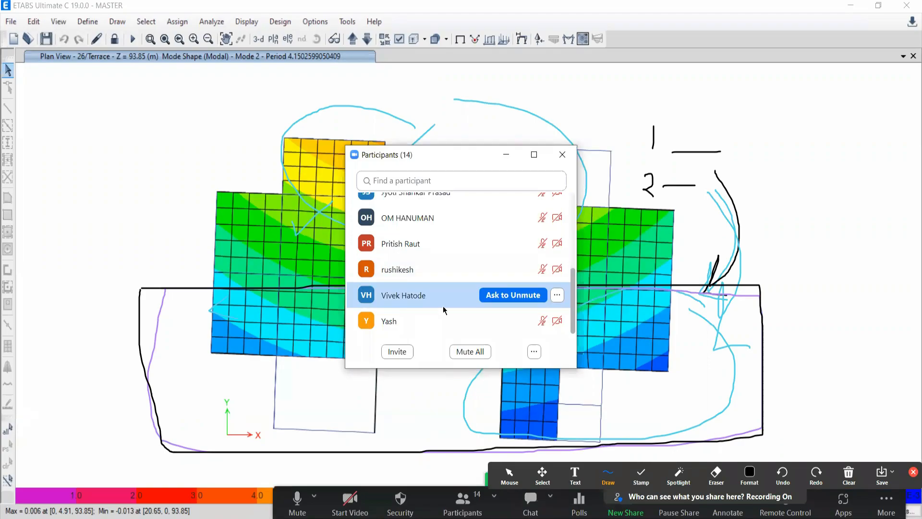
scroll(443, 307, "up", 5)
left_click(563, 156)
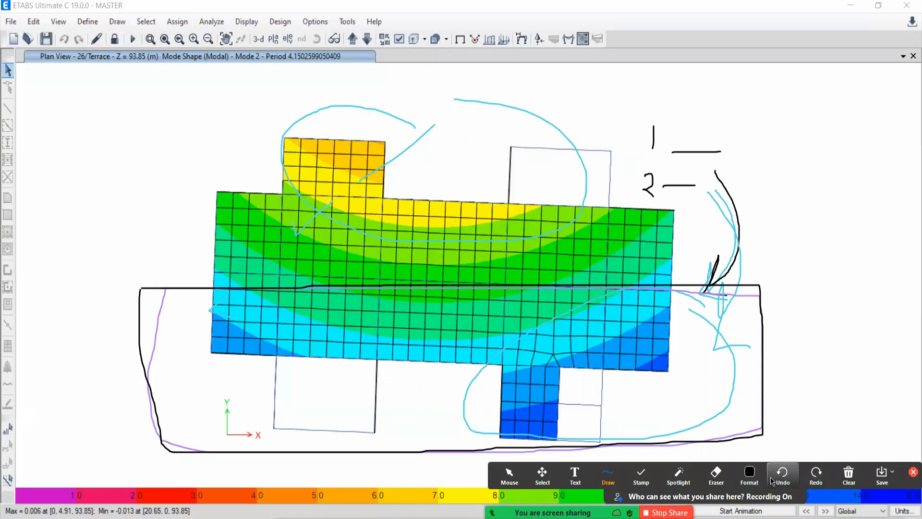
Clear all the annotation drawings from the 26/Terrace plan and close the annotation tools
left_click(849, 480)
left_click(846, 494)
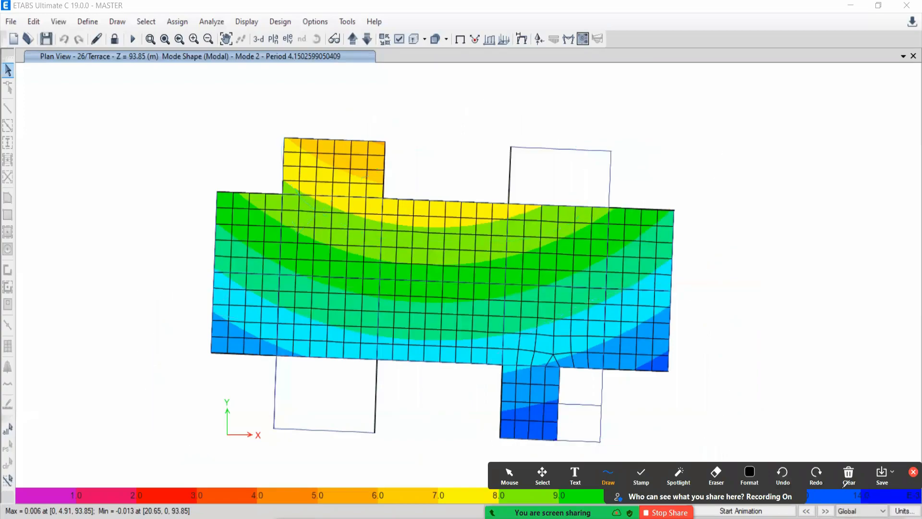
left_click(909, 474)
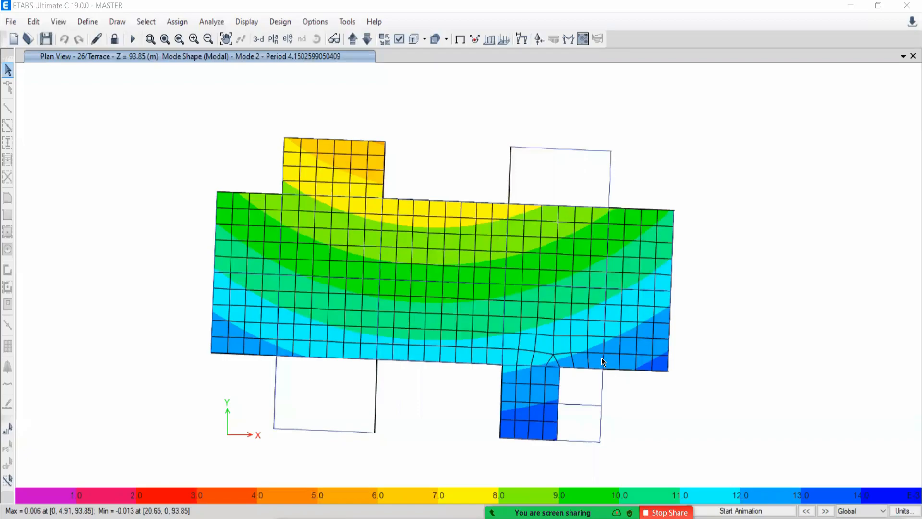
left_click(627, 415)
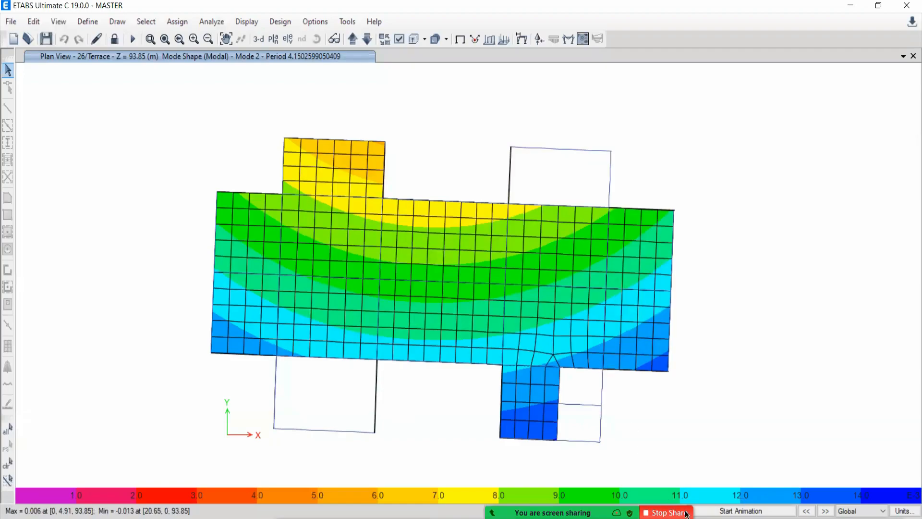
Mark the right-hand edge line of the lower-right empty bay on the 26/Terrace plan with a narrow black rectangle
mouse_move(687, 514)
left_click(725, 510)
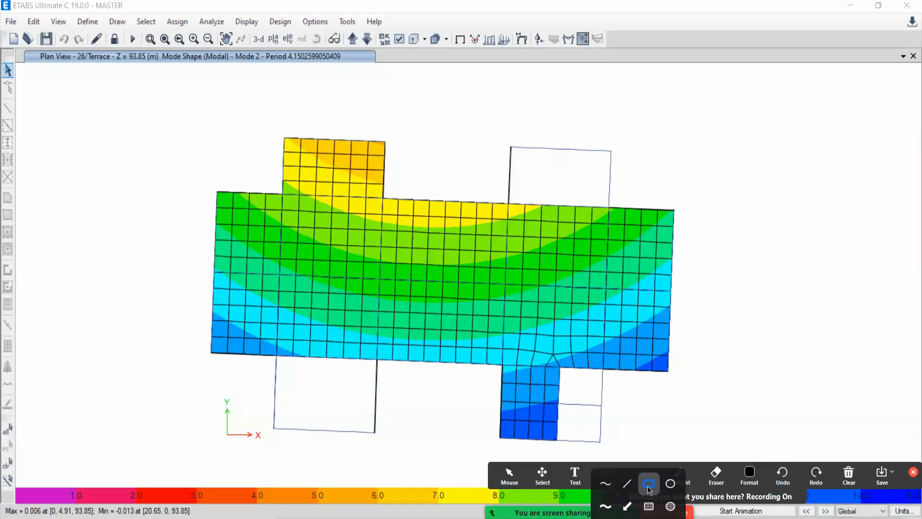
left_click_drag(597, 361, 605, 456)
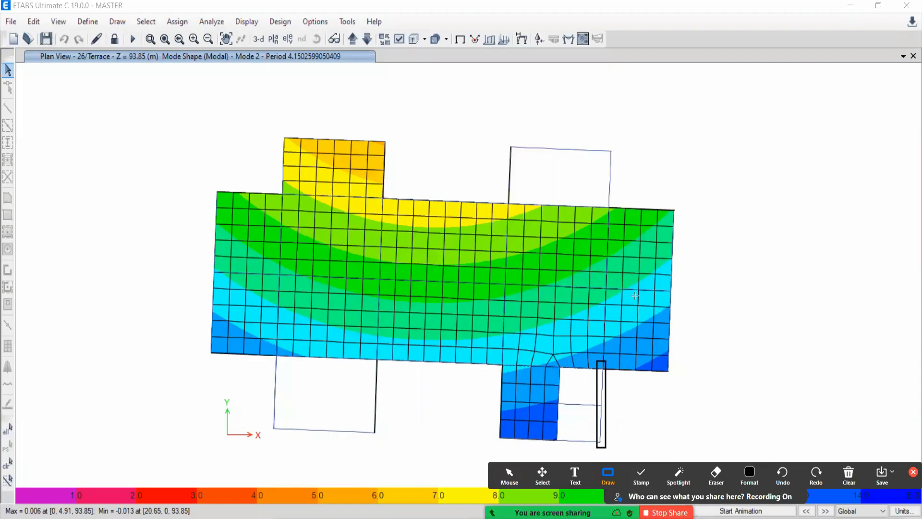
Mark the plan's right end and the outer edge line of the lower-left bay with black rectangles, and close the annotation tools
mouse_move(682, 225)
left_mouse_down()
mouse_move(693, 255)
mouse_move(652, 334)
mouse_move(737, 239)
left_mouse_up()
mouse_move(639, 226)
left_mouse_down()
mouse_move(699, 329)
mouse_move(695, 374)
left_mouse_up()
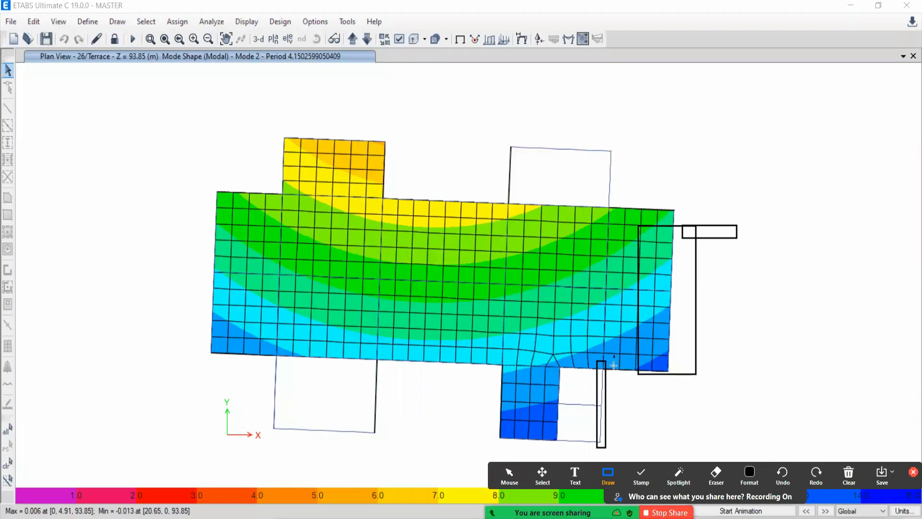
left_click_drag(615, 369, 619, 315)
mouse_move(267, 351)
left_mouse_down()
mouse_move(284, 374)
mouse_move(280, 440)
left_mouse_up()
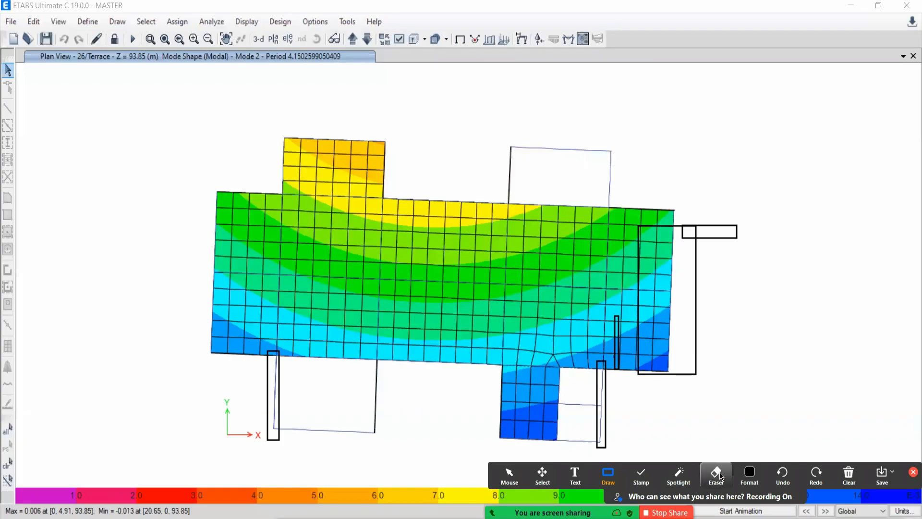
left_click(910, 474)
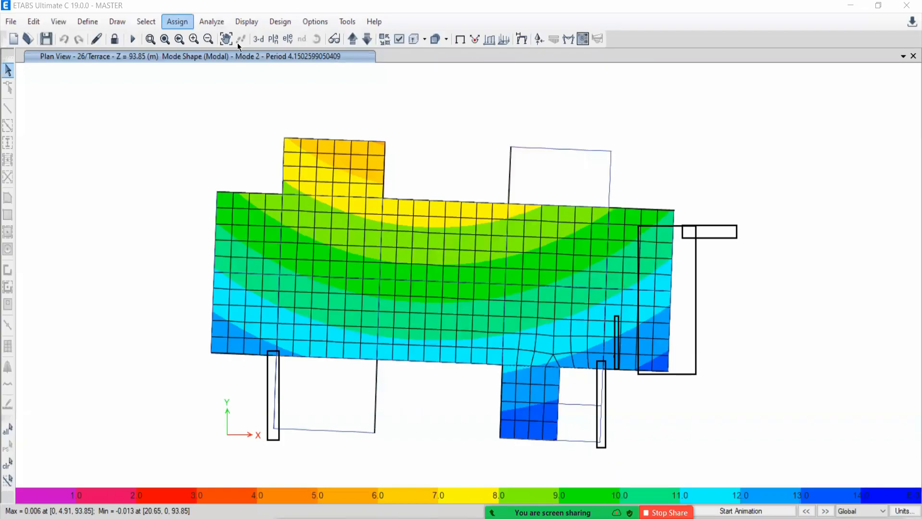
Unlock the analysed model and show the plan of story 16
left_click(116, 38)
left_click(497, 315)
left_click(273, 38)
left_click(414, 305)
left_click(507, 416)
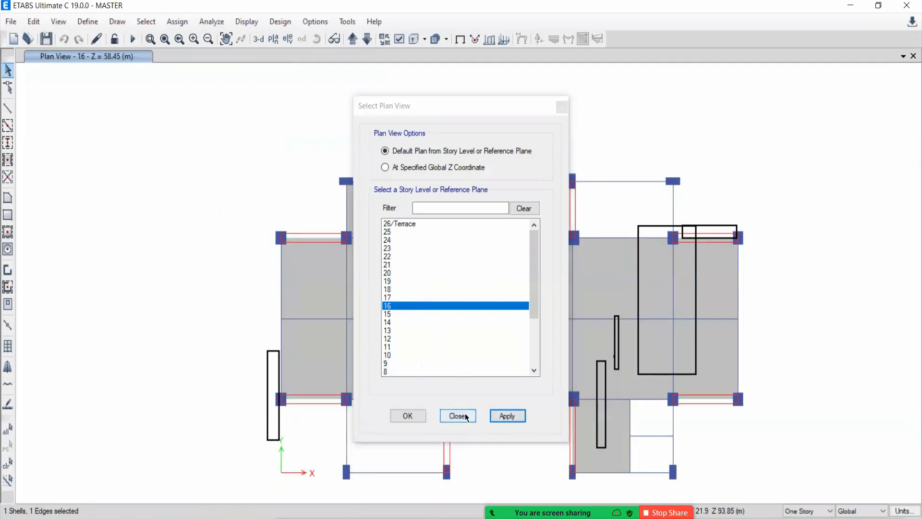
left_click(457, 415)
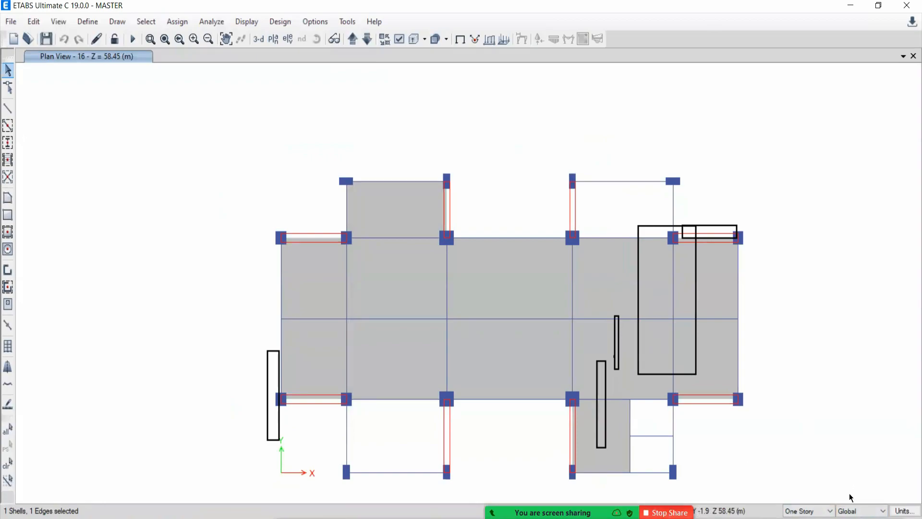
Clear the leftover annotation drawings and the current object selection on the story 16 plan
left_click(848, 473)
middle_click_drag(494, 354, 450, 285)
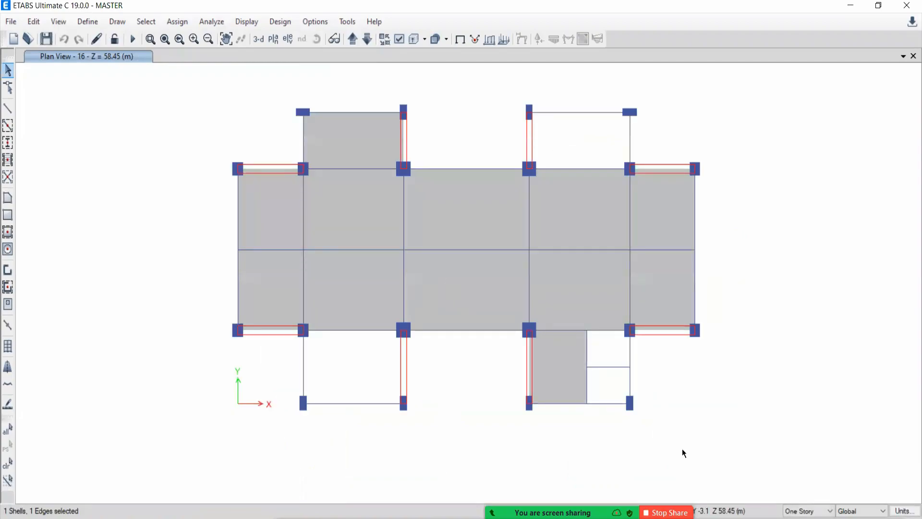
scroll(632, 394, "up", 3)
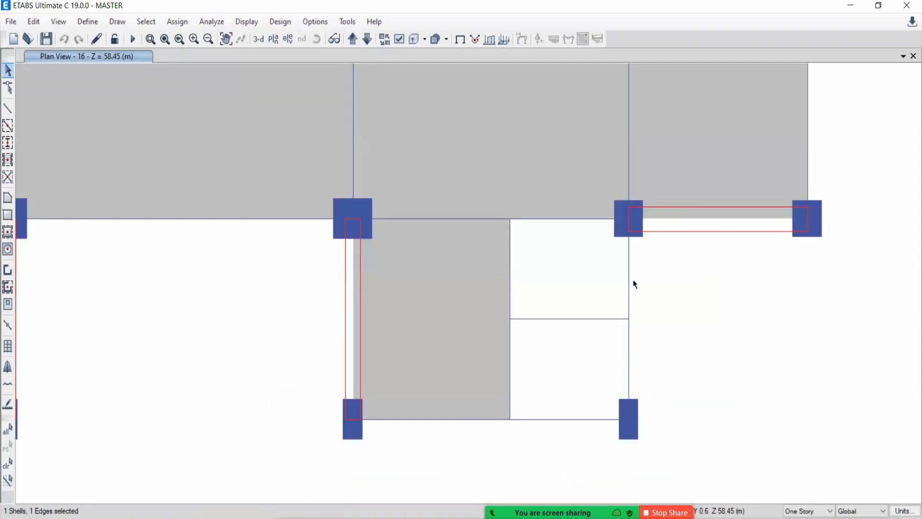
left_click_drag(645, 265, 678, 266)
left_click(8, 428)
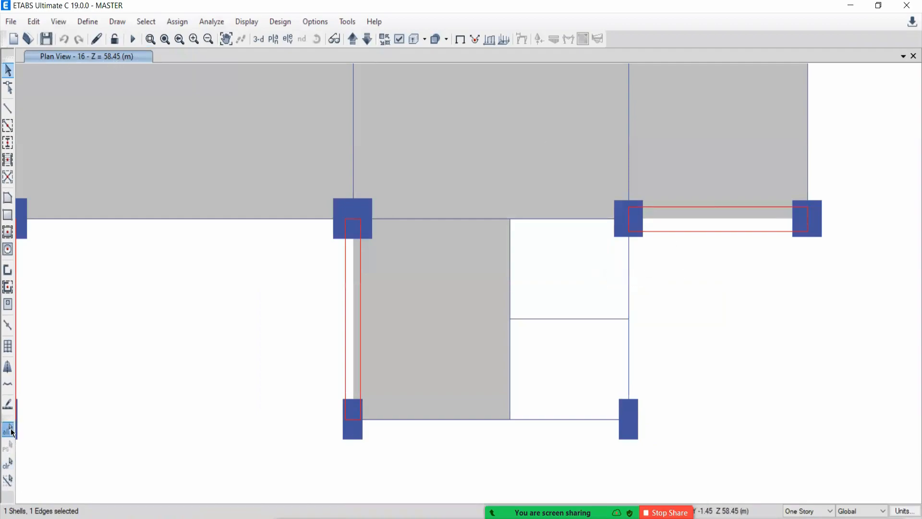
left_click(10, 463)
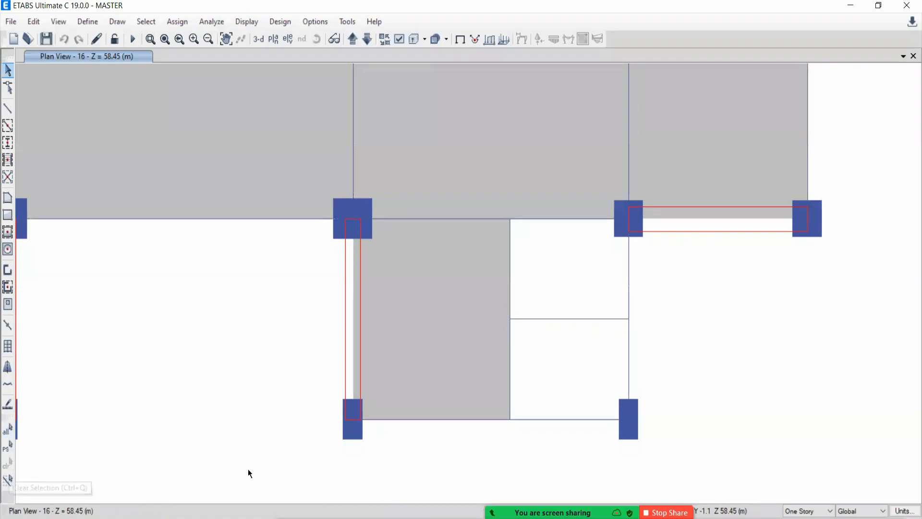
Delete the beams along the outer edges of the two lower bays, with the selection applied to All Stories
left_click(808, 510)
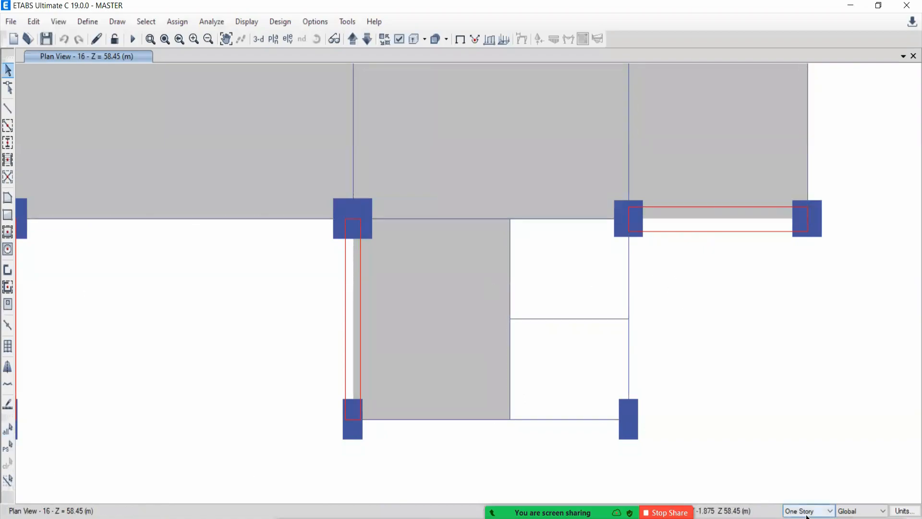
left_click(804, 495)
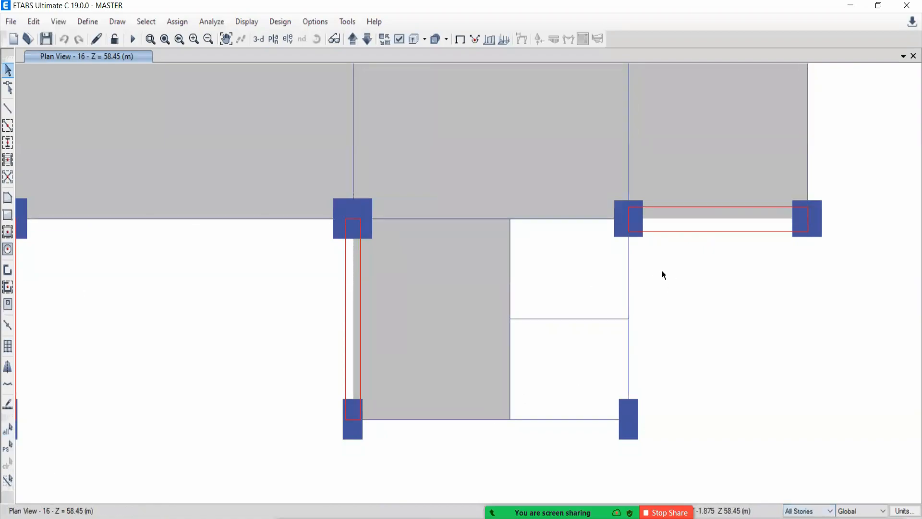
scroll(735, 317, "down", 4)
left_click(380, 336)
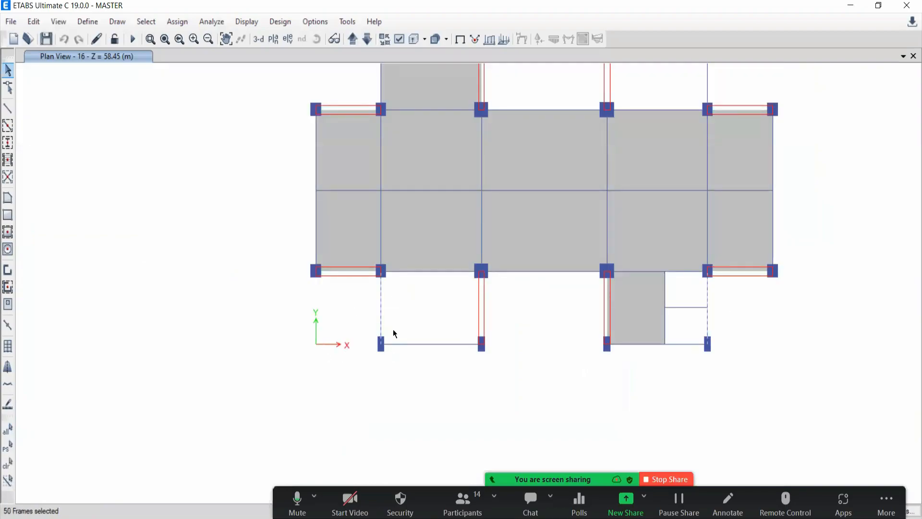
middle_click_drag(568, 318, 491, 361)
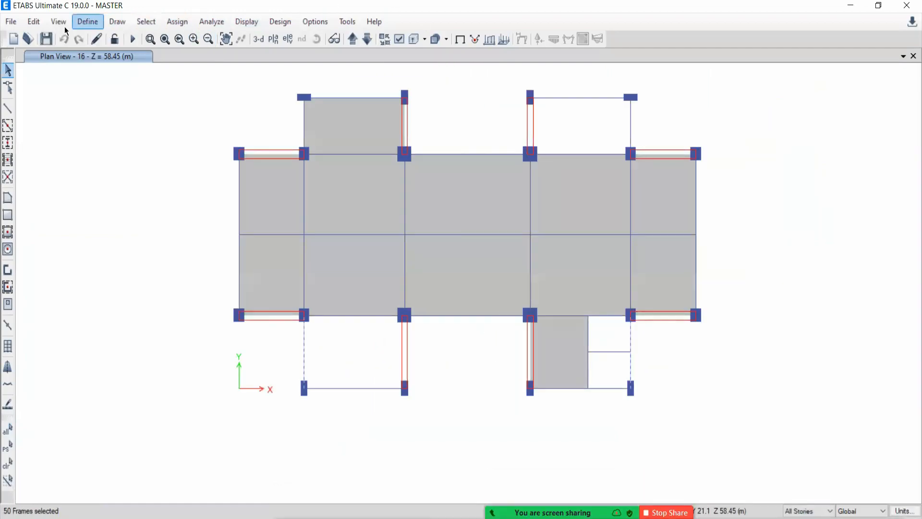
left_click(27, 25)
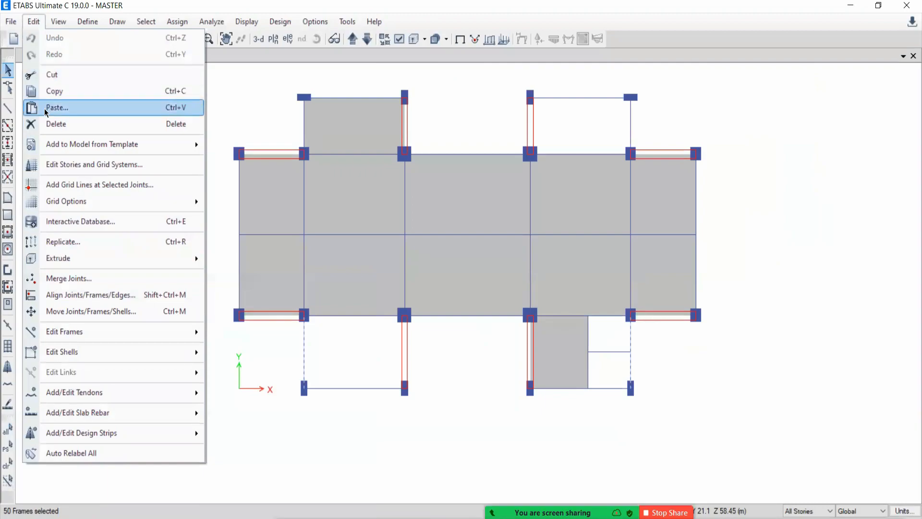
left_click(49, 125)
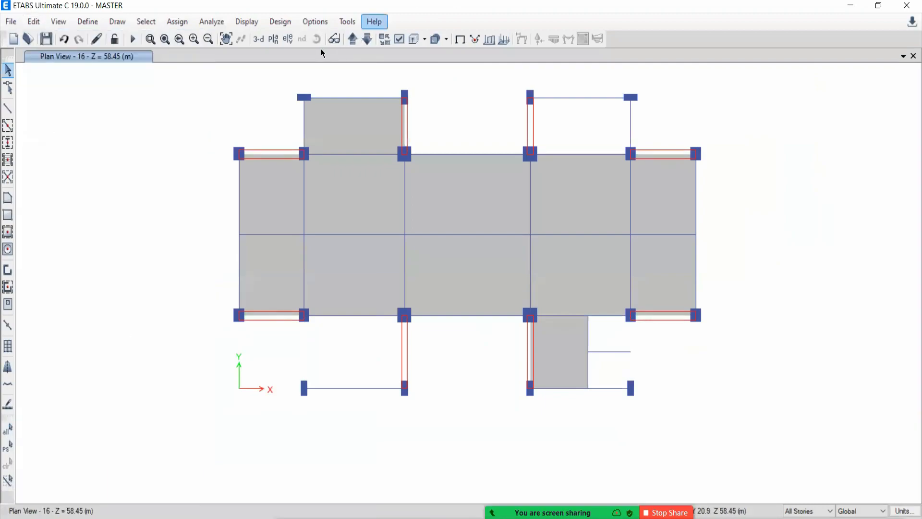
Show the Stilt plan and compare it with the story directly above
left_click(273, 40)
scroll(529, 321, "down", 5)
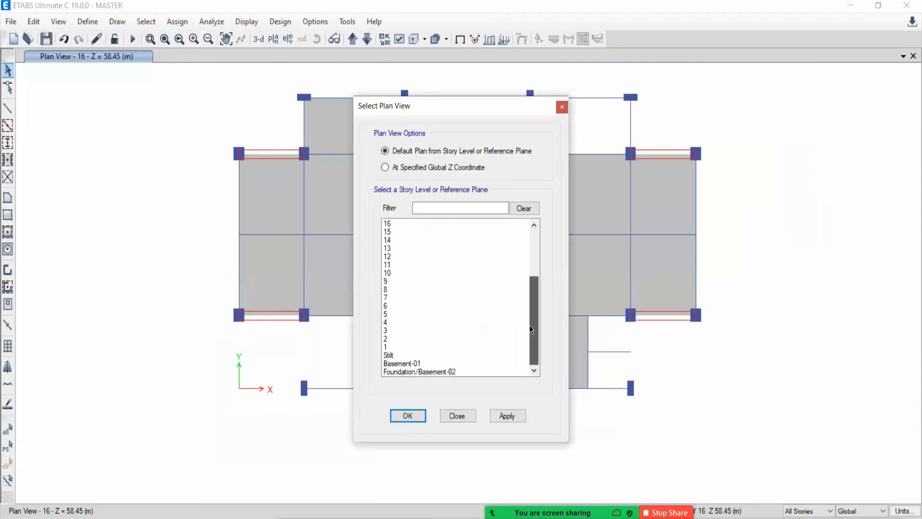
left_click(398, 355)
left_click(500, 415)
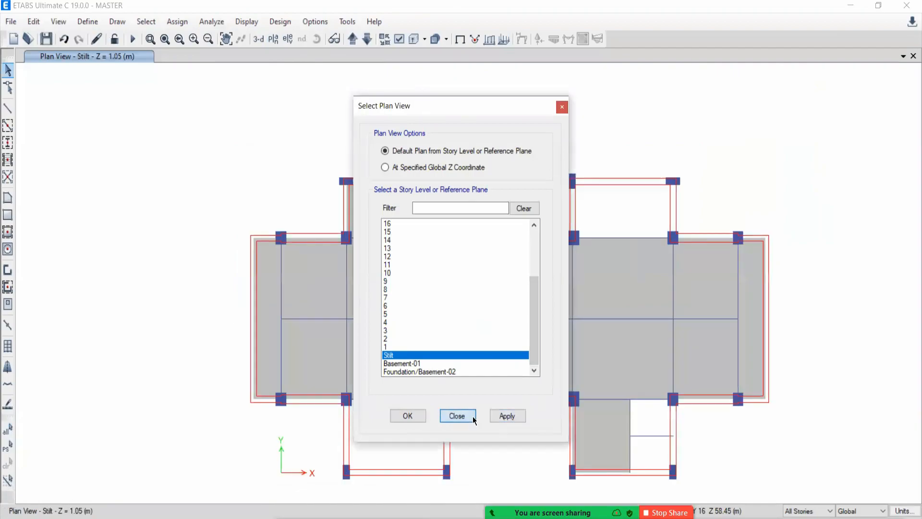
left_click(471, 416)
left_click(353, 39)
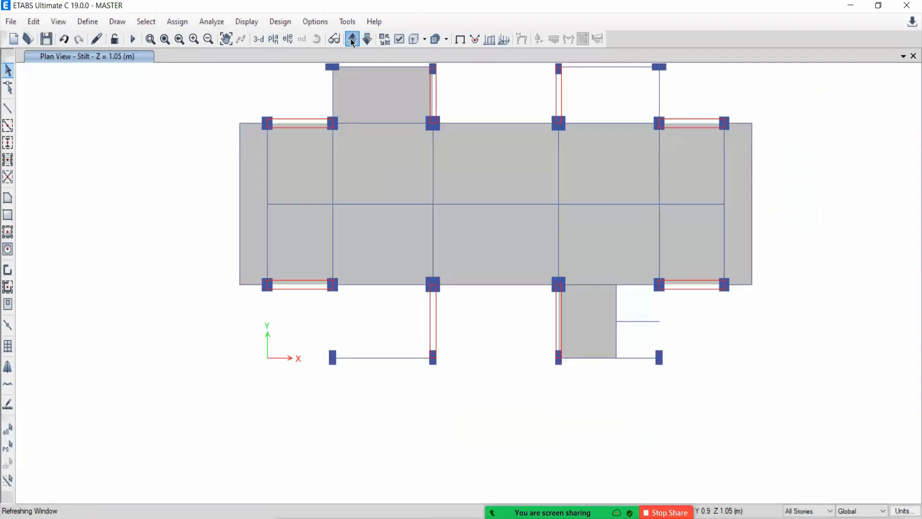
left_click(368, 39)
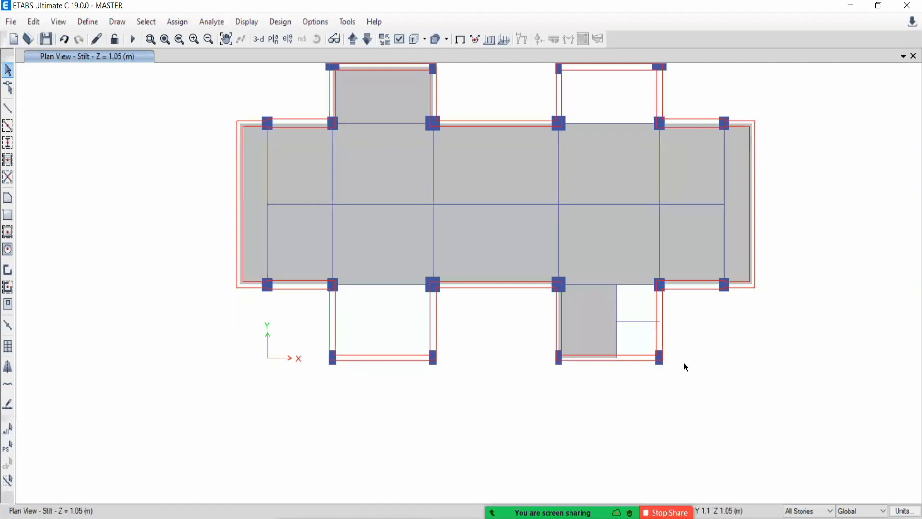
Using One Story, select the Stilt walls on the outer edges of the two lower bays and replicate them to stories 1 through 26/Terrace
left_click(662, 304)
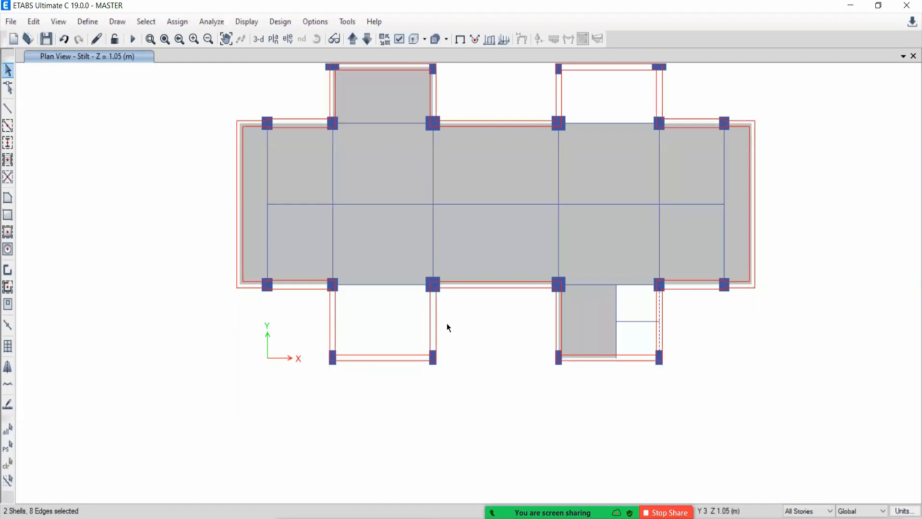
left_click(333, 312)
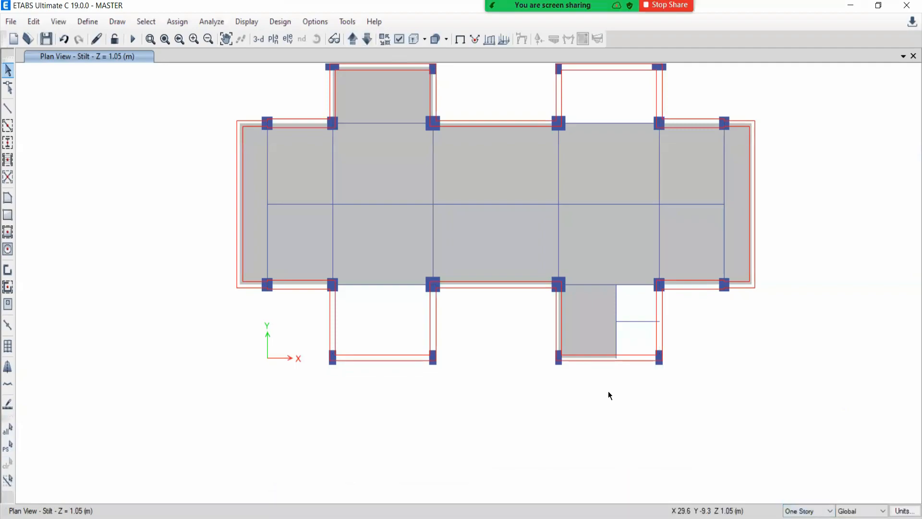
left_click(332, 311)
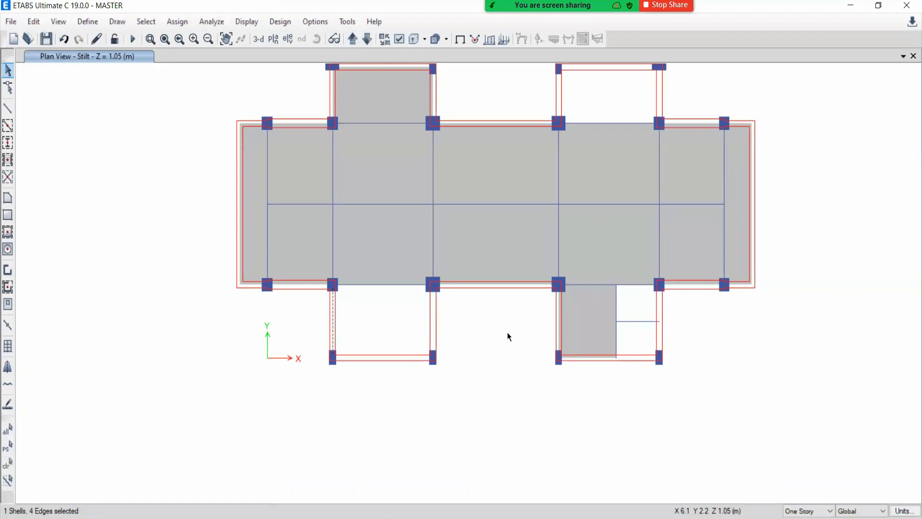
left_click(659, 307)
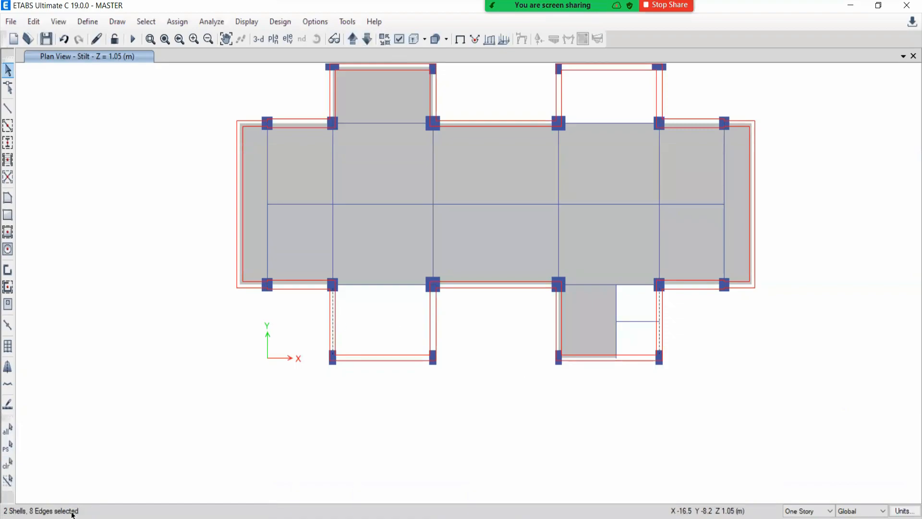
middle_click_drag(341, 313, 355, 378)
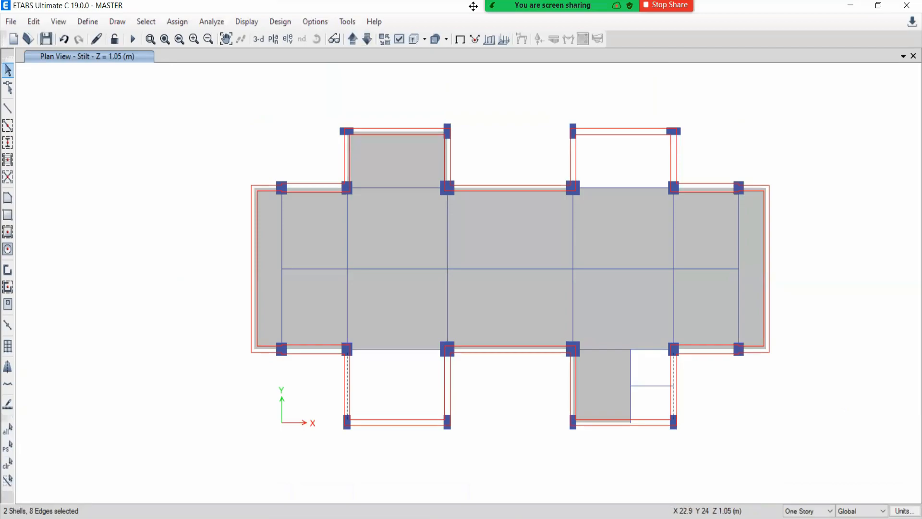
left_click(34, 22)
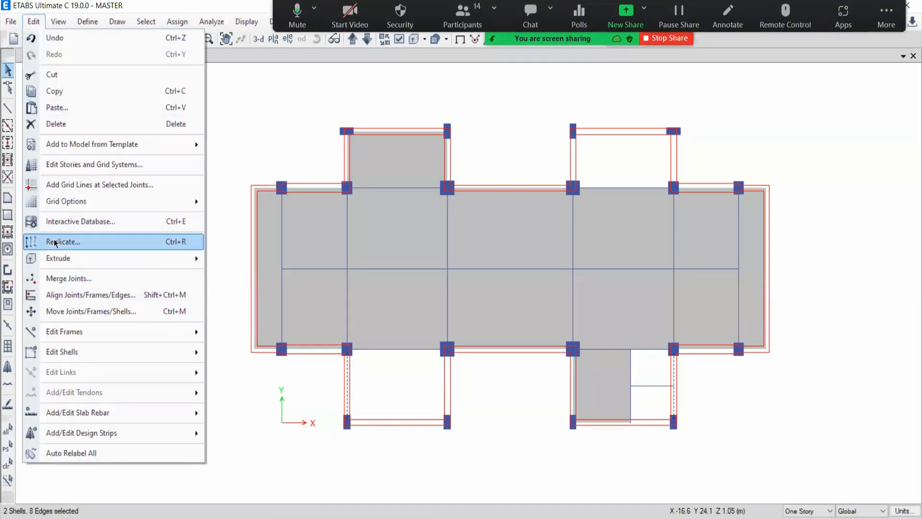
left_click(72, 241)
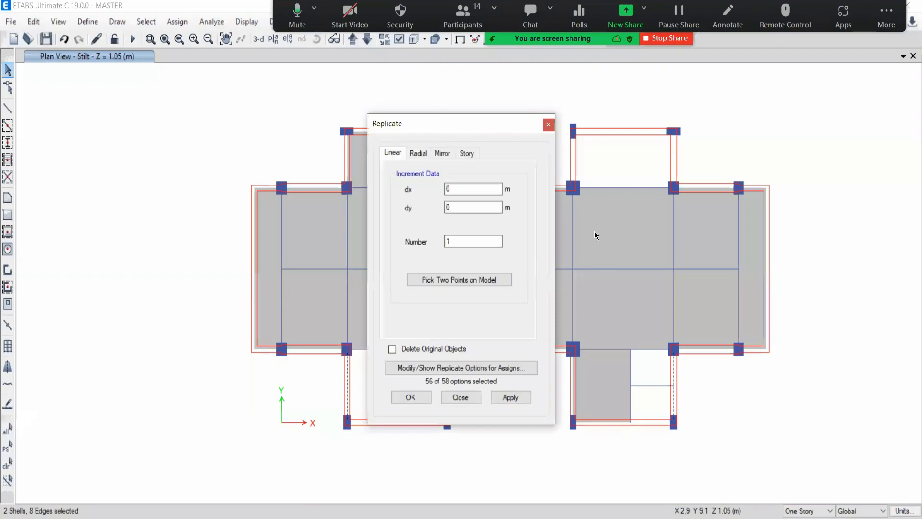
left_click(467, 154)
left_click_drag(477, 129, 219, 155)
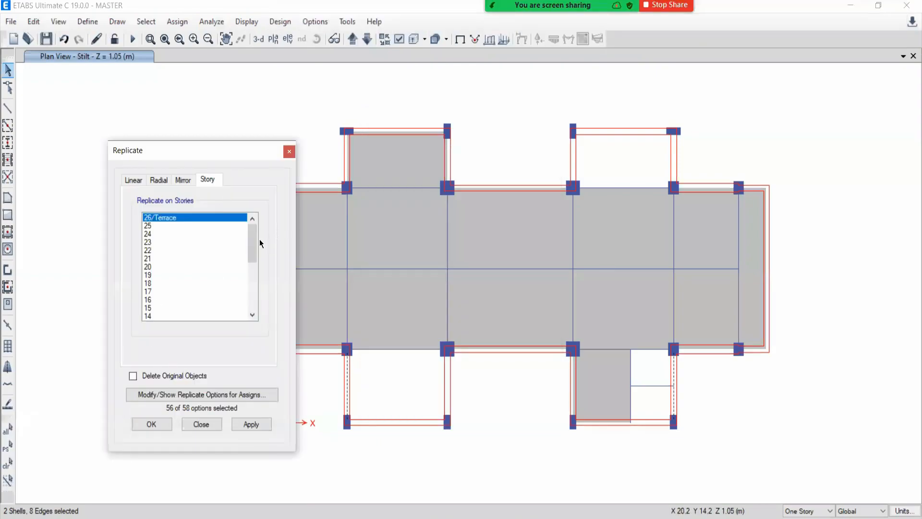
scroll(251, 304, "down", 5)
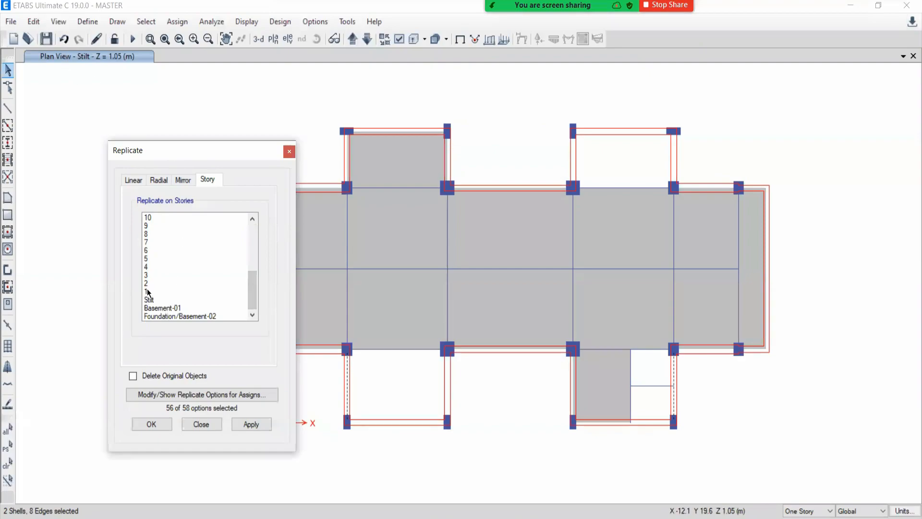
left_click_drag(147, 294, 152, 201)
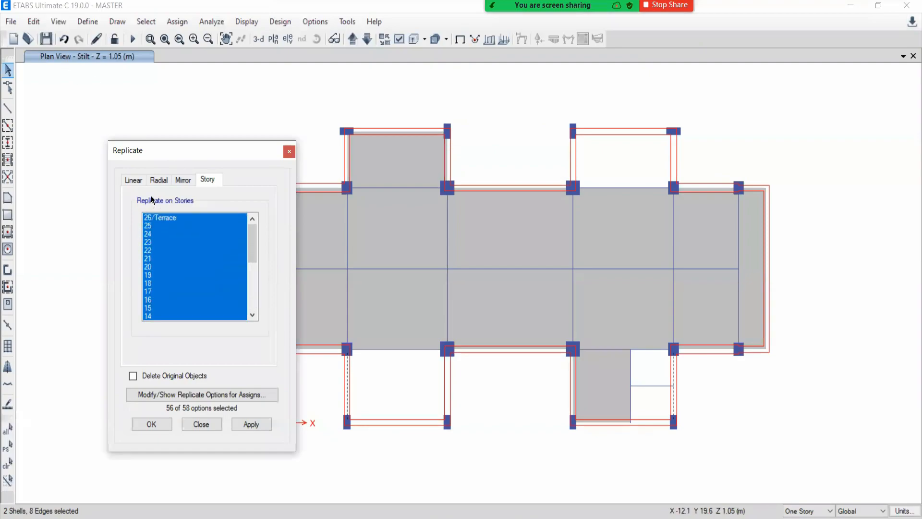
left_click(253, 426)
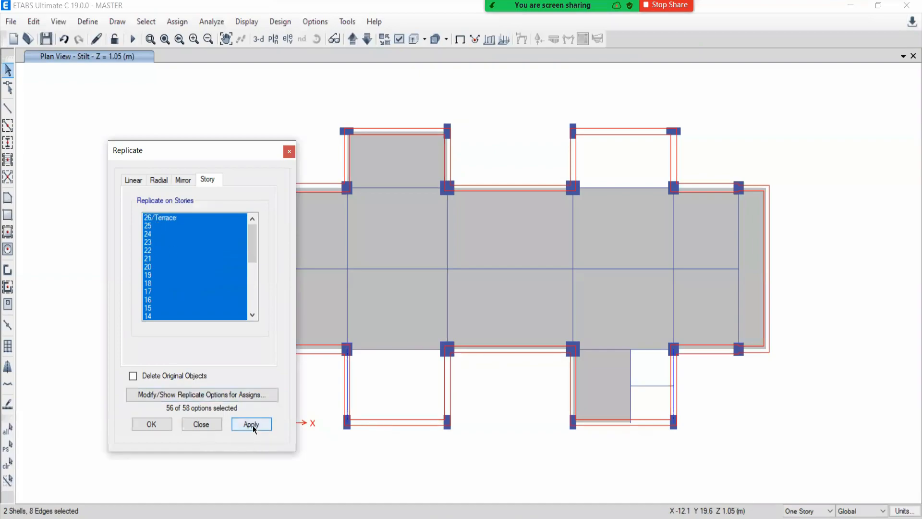
left_click(197, 425)
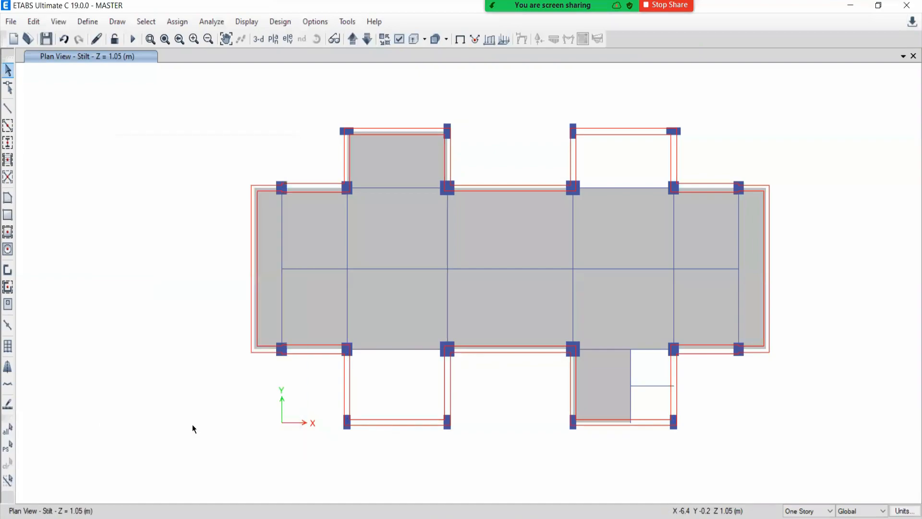
Step the plan up from Stilt to story 12 and check the replicated walls on each level
left_click(353, 39)
left_click(353, 39)
left_click(353, 39)
left_click(352, 40)
left_click(352, 40)
left_click(353, 40)
left_click(354, 40)
left_click(354, 40)
left_click(353, 40)
left_click(353, 40)
left_click(353, 40)
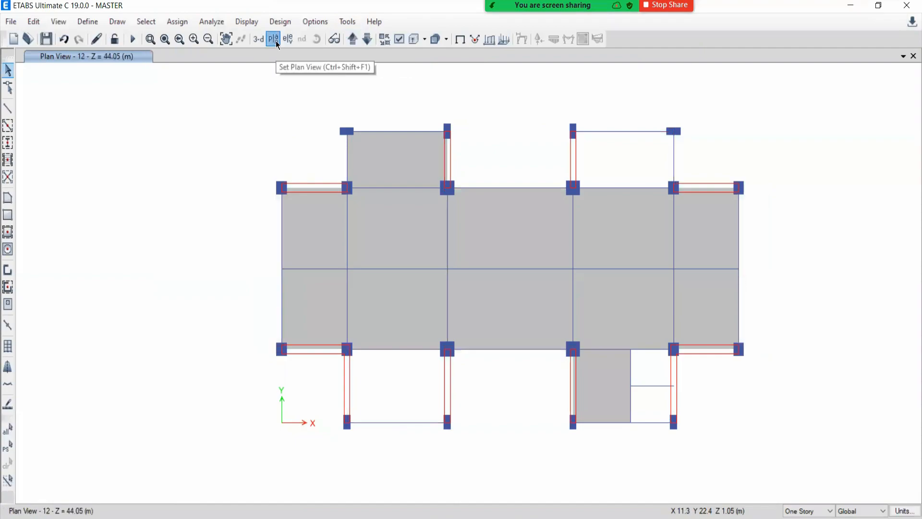
Show the story 24 plan to check the replicated walls, and save the model
left_click(273, 40)
left_click(401, 240)
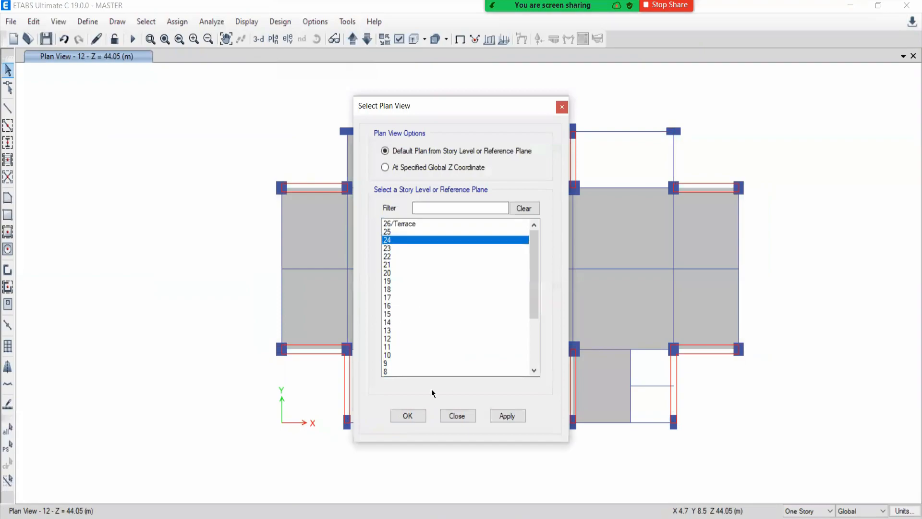
left_click(505, 416)
left_click(457, 415)
middle_click_drag(696, 423, 618, 333)
middle_click_drag(414, 357, 414, 384)
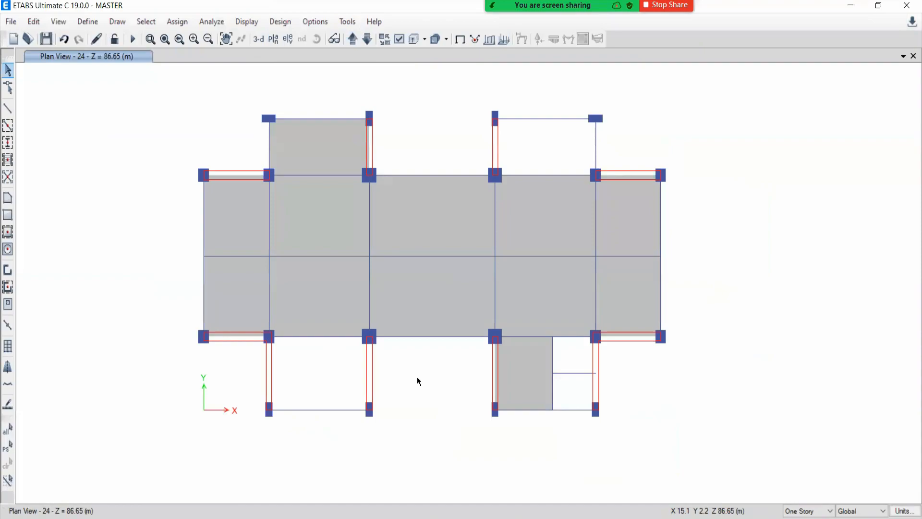
left_click(46, 42)
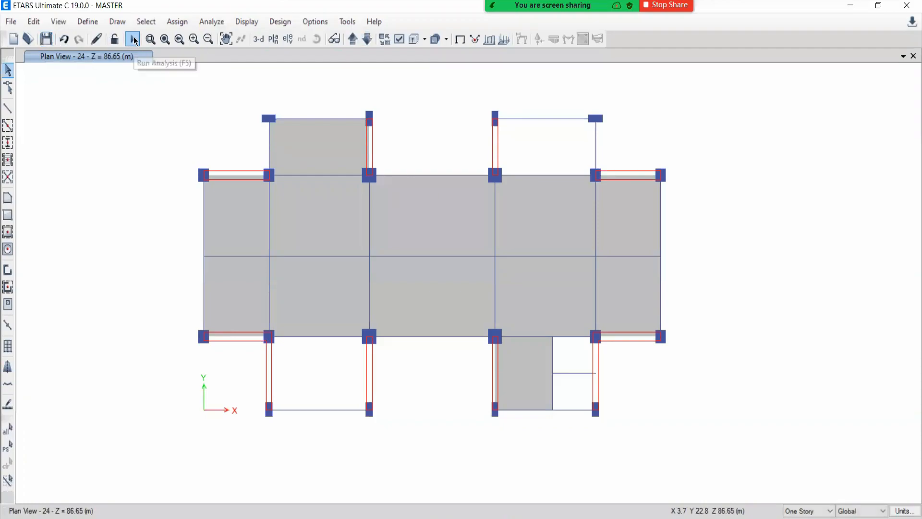
Check the model with all joint, frame, shell and other checks enabled at a 1 mm tolerance, including the trim or extend fix
left_click(212, 21)
left_click(345, 314)
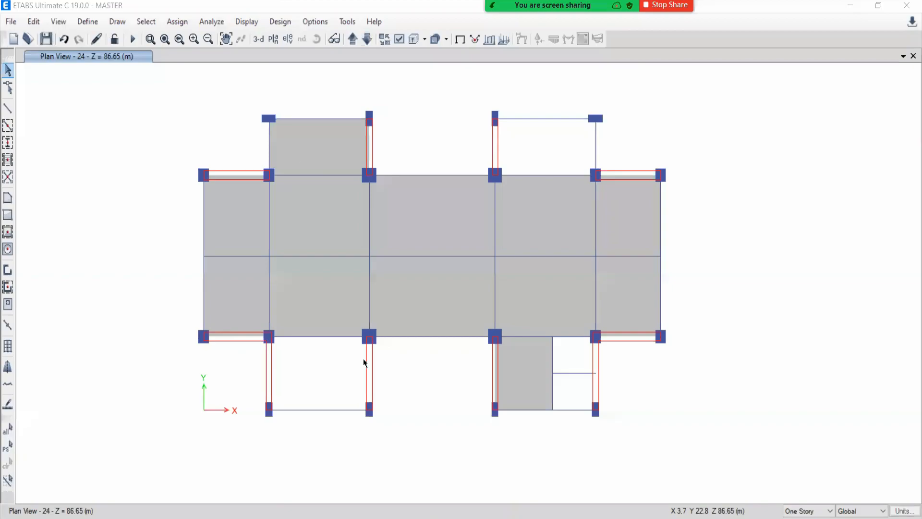
left_click(412, 427)
left_click(411, 427)
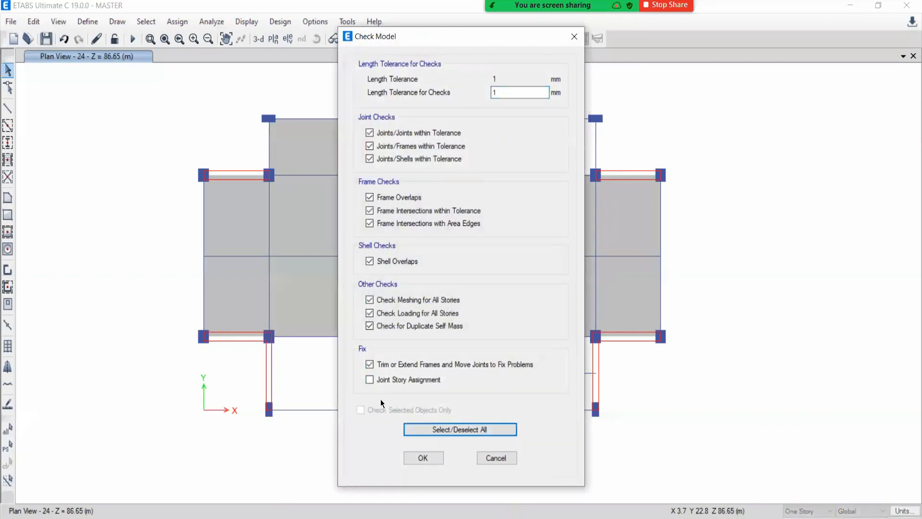
left_click(419, 459)
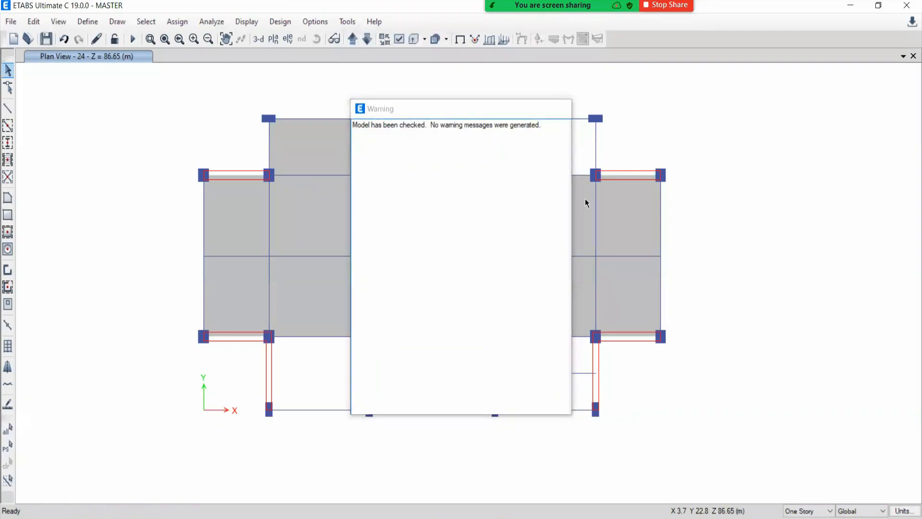
left_click(561, 109)
Delete the short horizontal secondary beam in the lower-right projecting bay of the story 24 plan
scroll(574, 385, "up", 3)
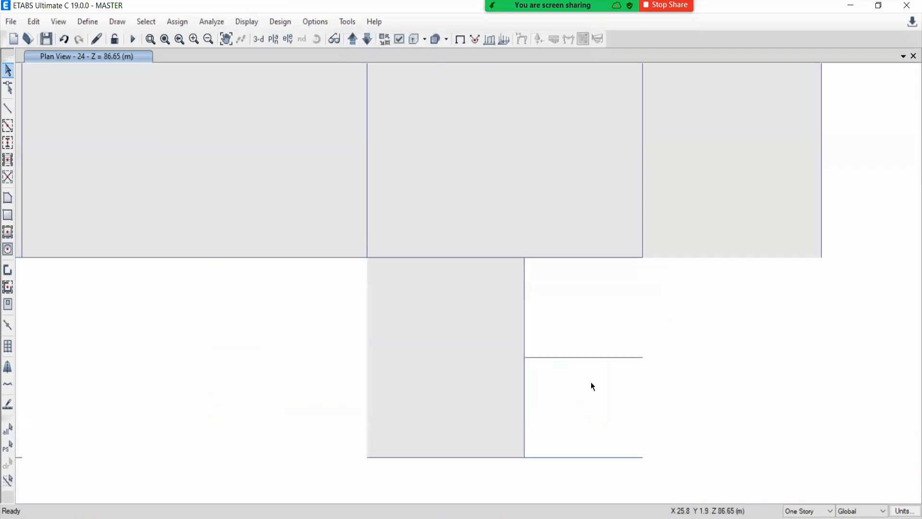
left_click(573, 358)
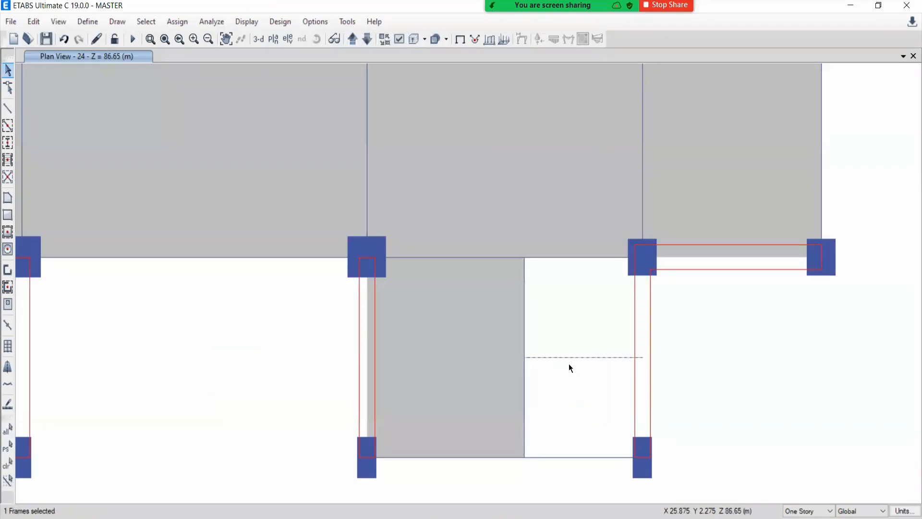
scroll(568, 364, "down", 3)
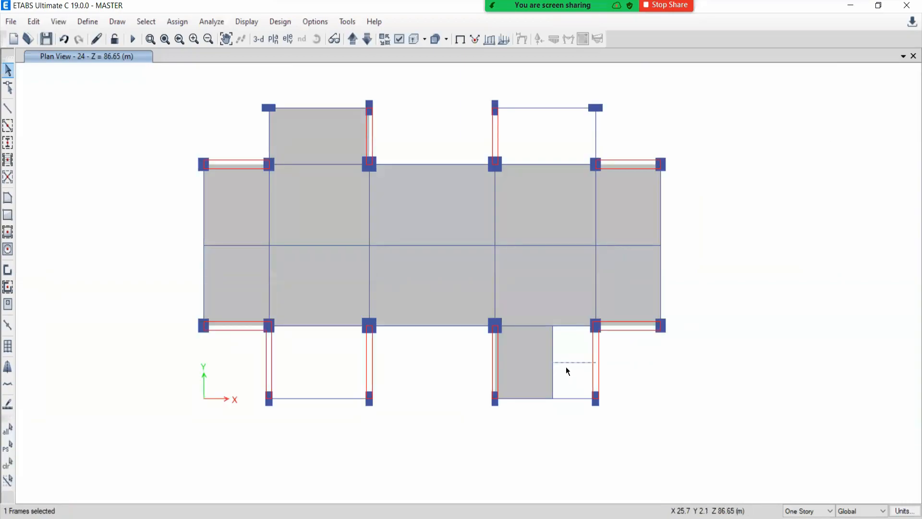
key("Delete")
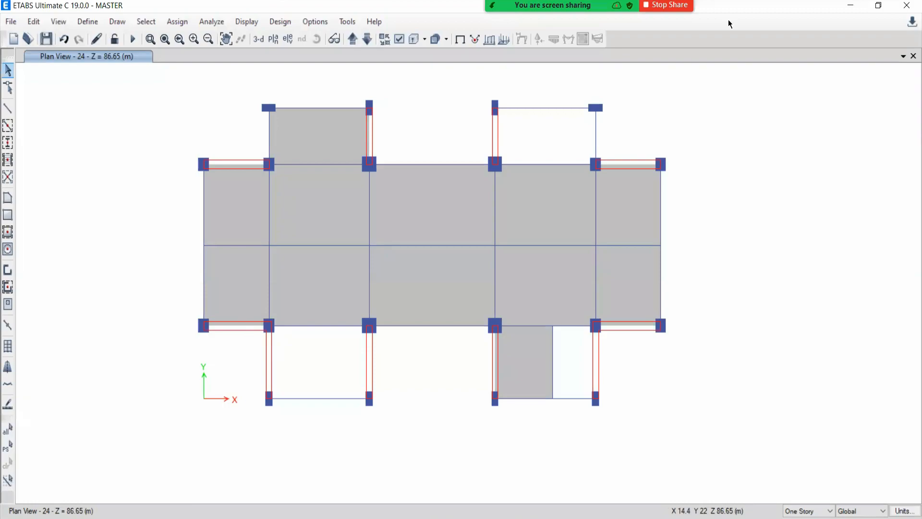
Sketch a perspective wall panel with a beam band across it in the blank area beside the plan, using screen annotation
mouse_move(715, 118)
left_mouse_down()
mouse_move(723, 353)
mouse_move(890, 441)
left_mouse_up()
left_click_drag(889, 391, 887, 444)
left_click_drag(716, 118, 711, 1)
left_click_drag(874, 190, 873, 44)
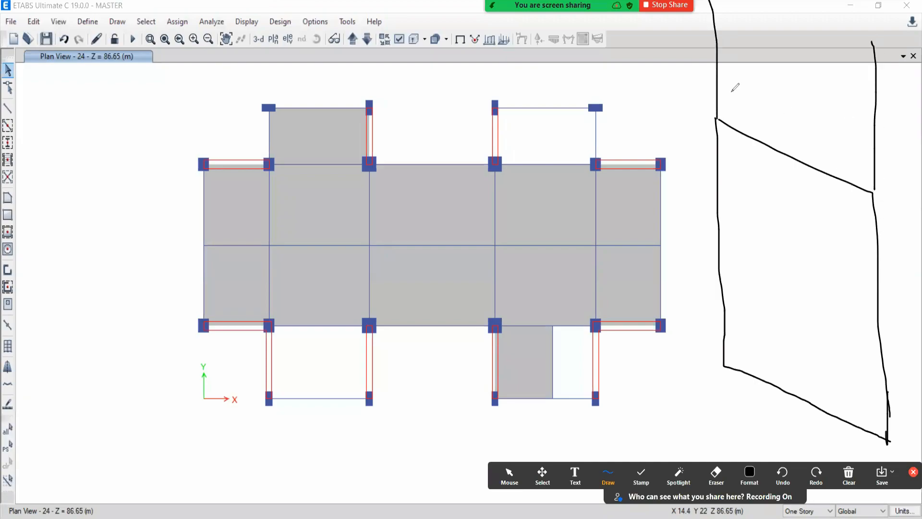
mouse_move(717, 104)
left_mouse_down()
mouse_move(778, 119)
mouse_move(875, 171)
mouse_move(851, 193)
mouse_move(753, 155)
mouse_move(715, 105)
mouse_move(875, 172)
mouse_move(854, 198)
mouse_move(833, 194)
left_mouse_up()
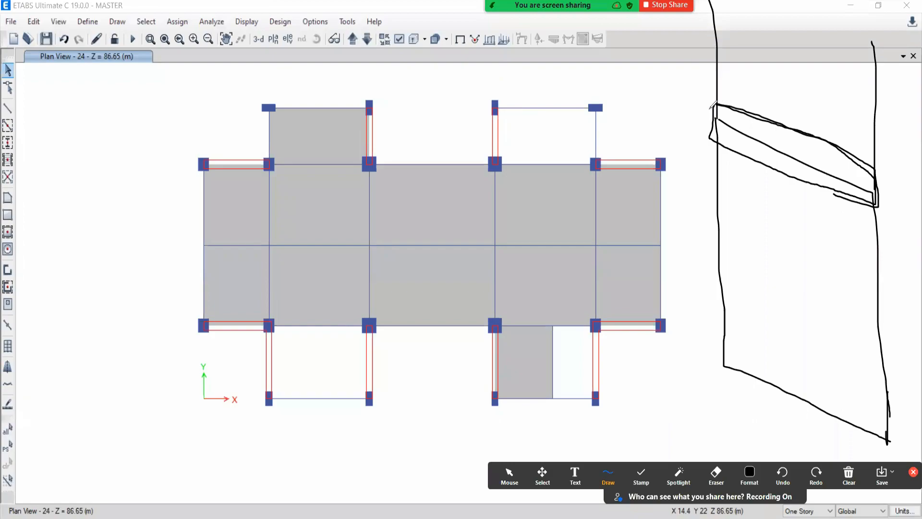
left_click_drag(716, 105, 723, 143)
Annotate the plan with a beam-between-columns sketch and a wall panel sketch, tick both and add short division marks along the panel edge
left_click_drag(427, 86, 442, 256)
left_click_drag(149, 80, 162, 240)
mouse_move(155, 113)
left_mouse_down()
mouse_move(433, 119)
mouse_move(428, 133)
mouse_move(151, 130)
left_mouse_up()
left_click_drag(461, 88, 468, 232)
left_click_drag(692, 67, 694, 210)
mouse_move(472, 232)
left_mouse_down()
mouse_move(692, 227)
mouse_move(689, 72)
mouse_move(557, 75)
left_mouse_up()
left_click_drag(457, 73, 460, 167)
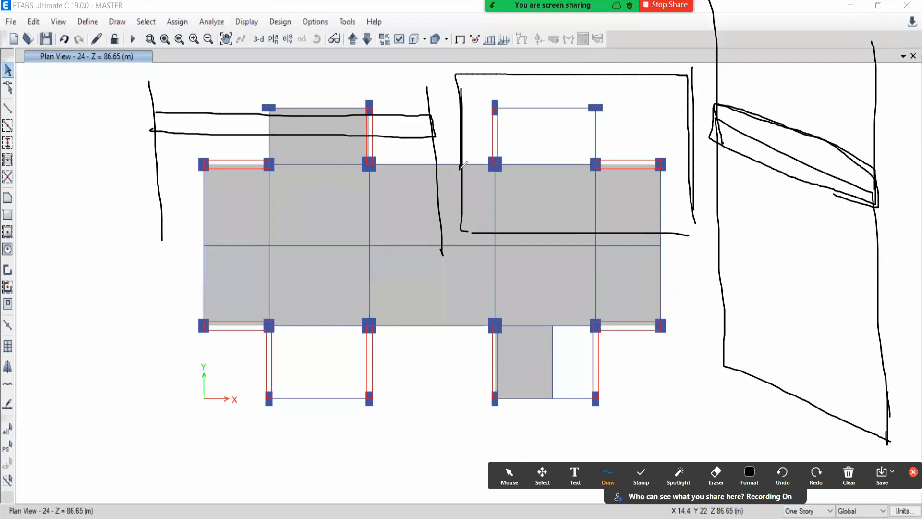
left_click_drag(515, 142, 615, 91)
mouse_move(258, 164)
left_mouse_down()
mouse_move(318, 139)
mouse_move(360, 83)
left_mouse_up()
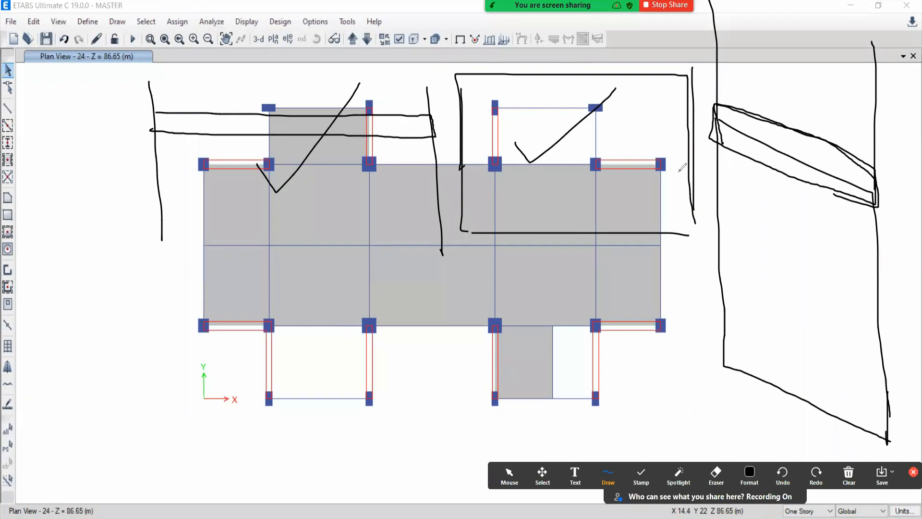
mouse_move(692, 234)
left_mouse_down()
mouse_move(690, 77)
mouse_move(668, 78)
left_mouse_up()
mouse_move(688, 109)
left_mouse_down()
mouse_move(670, 109)
mouse_move(694, 141)
left_mouse_up()
left_click_drag(670, 174, 696, 174)
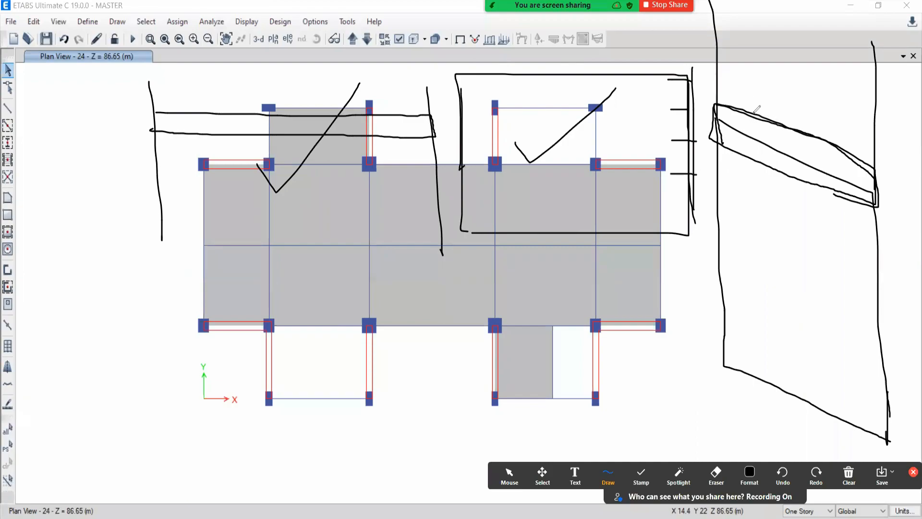
left_click_drag(768, 101, 749, 134)
Clear all the annotation drawings from the screen and end annotating
left_click(760, 484)
left_click(679, 476)
left_click(750, 477)
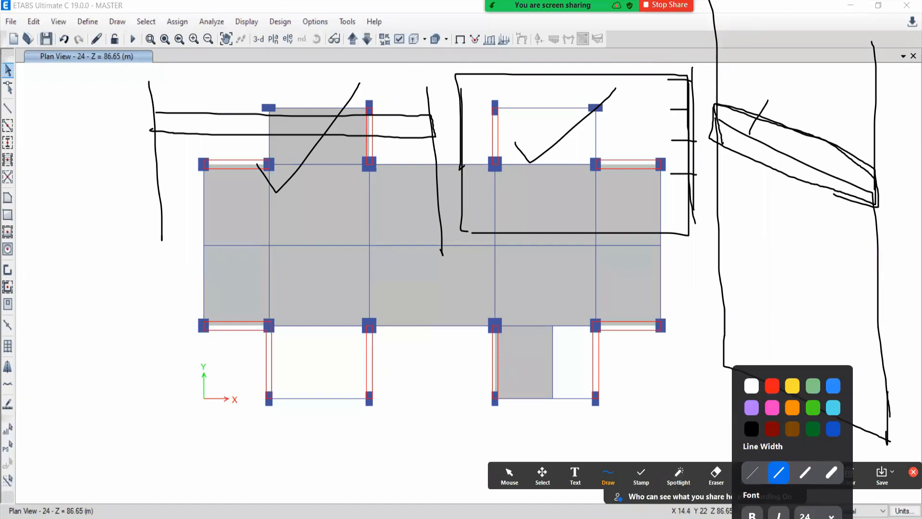
left_click(822, 511)
left_click(667, 496)
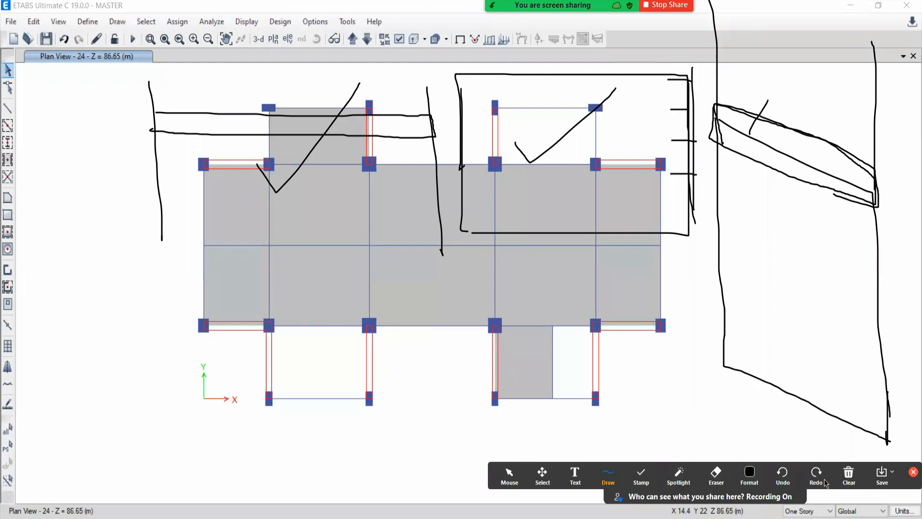
left_click(849, 476)
left_click(857, 496)
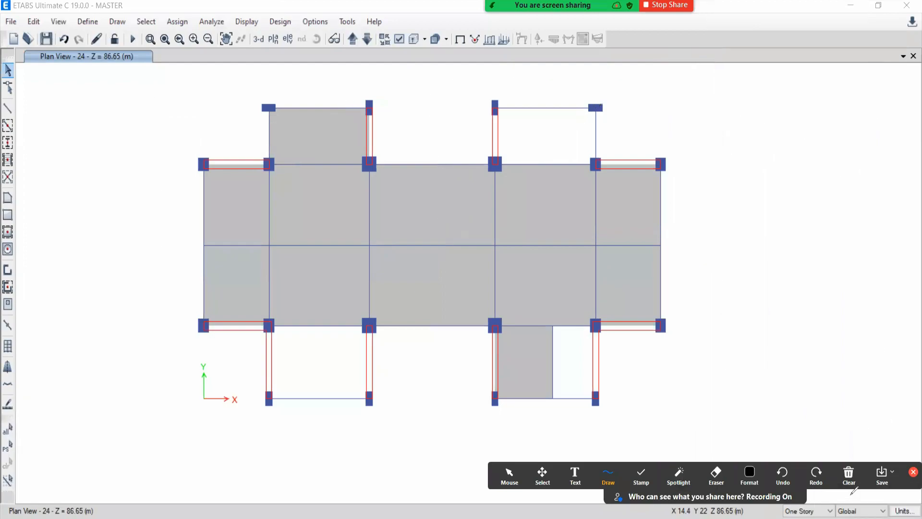
left_click(912, 472)
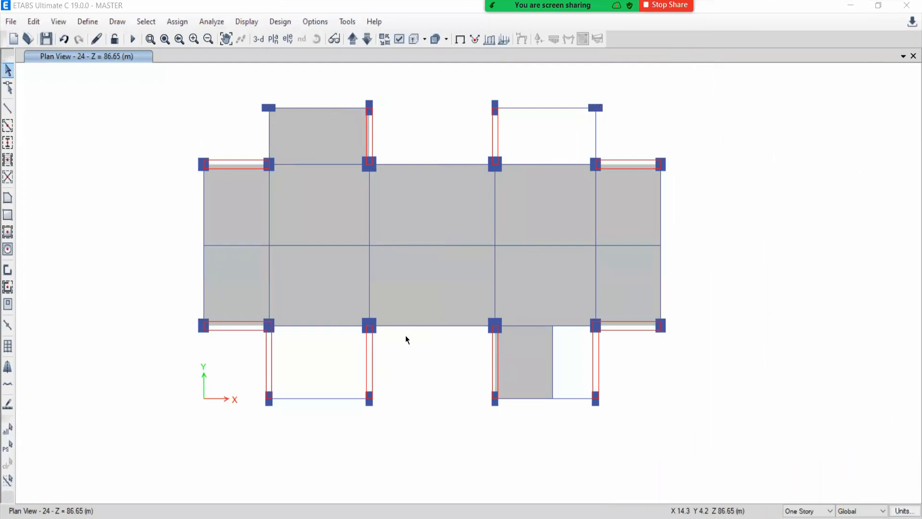
Switch to the Excel Design Steps sheet to review the analysis and modal check requirements, and return to the ETABS plan
scroll(415, 340, "down", 3)
scroll(415, 340, "up", 3)
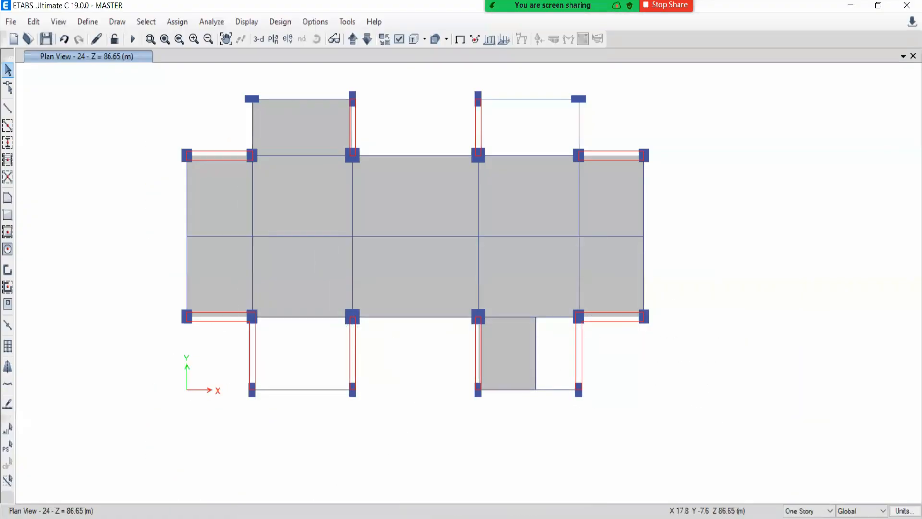
mouse_move(477, 515)
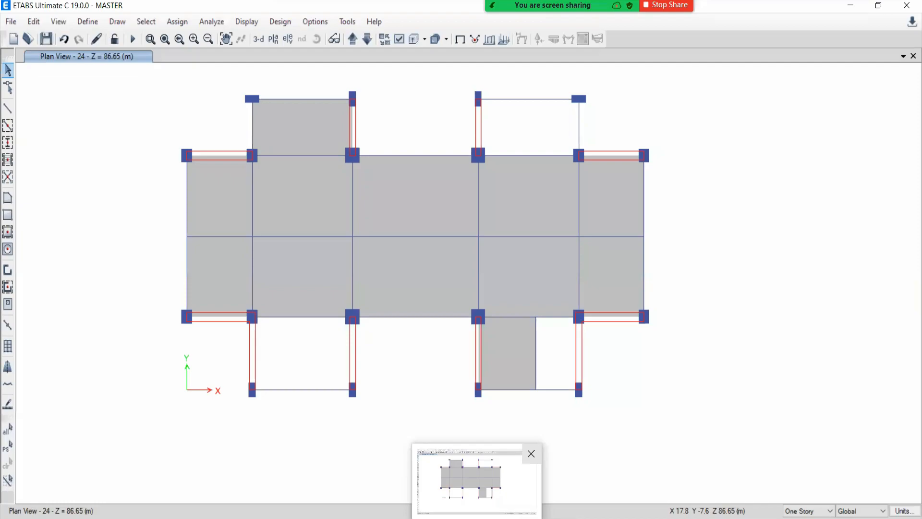
key("alt+Tab")
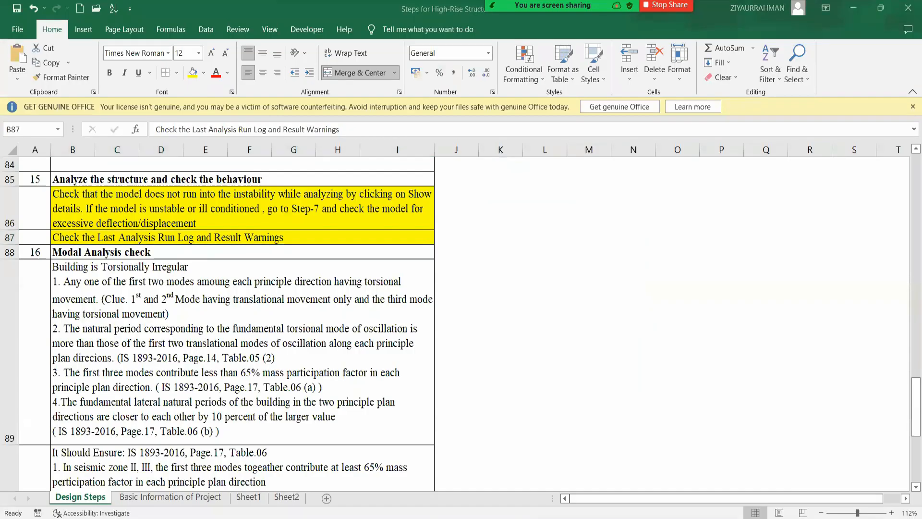
key("alt+Tab")
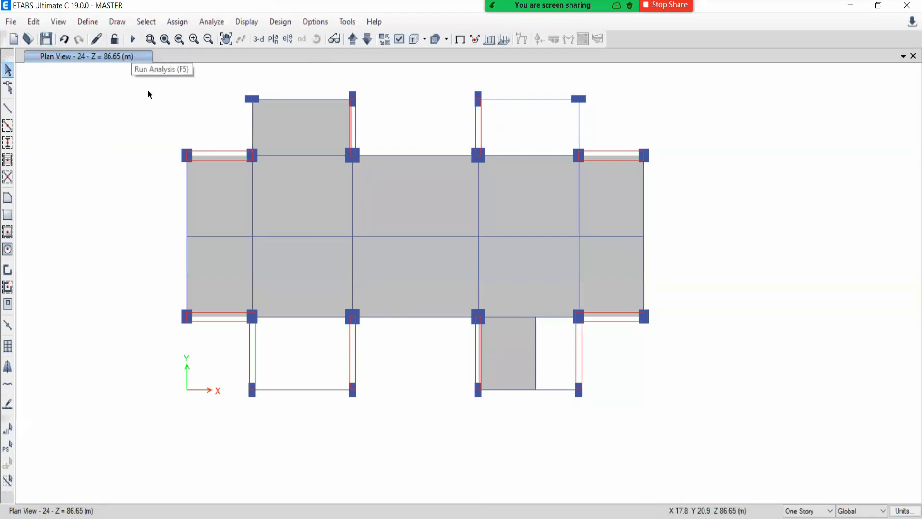
middle_click_drag(165, 161, 209, 217)
middle_click_drag(288, 238, 268, 218)
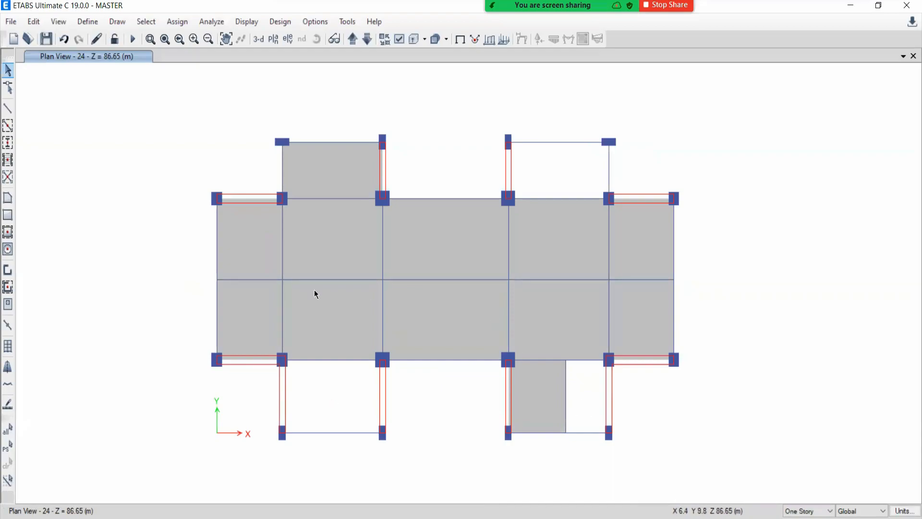
Add the wall pier labels SW9 and SW10 to the pier label definitions
left_click(87, 21)
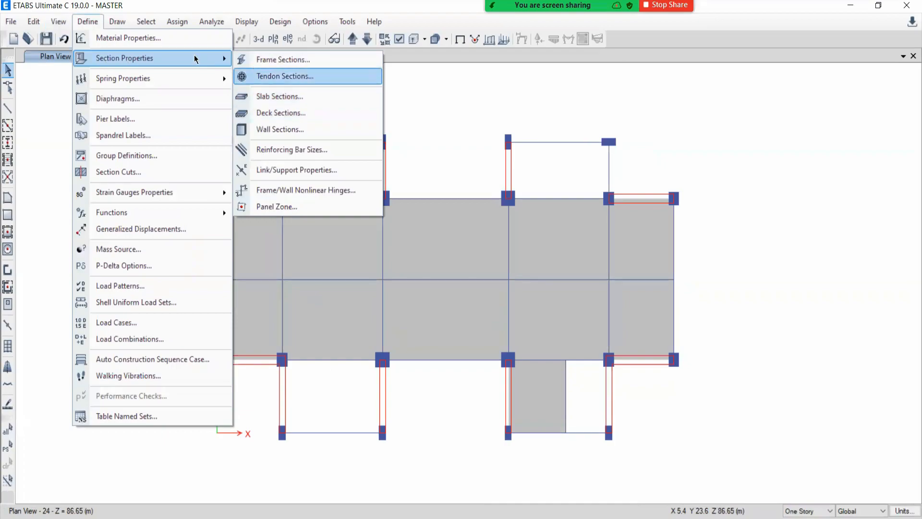
left_click(115, 124)
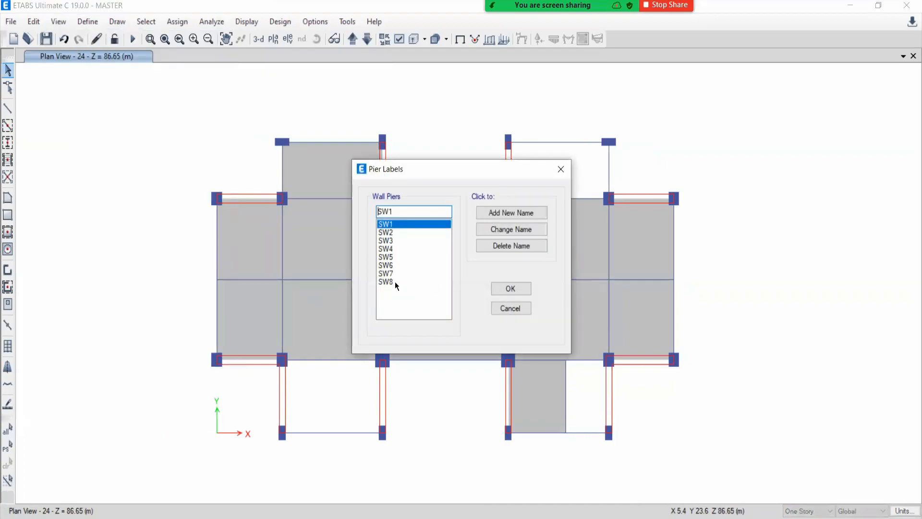
left_click(385, 282)
left_click(397, 209)
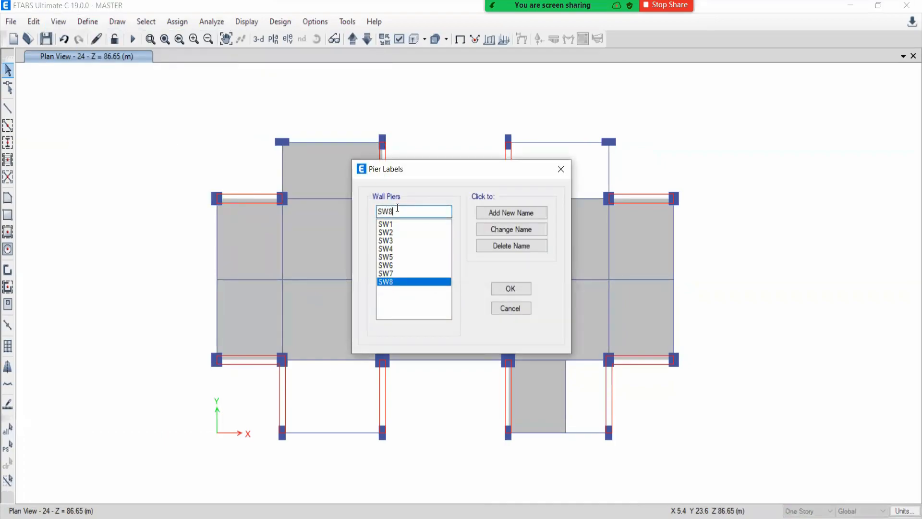
key("BackSpace")
type("9")
left_click(530, 214)
left_click(395, 211)
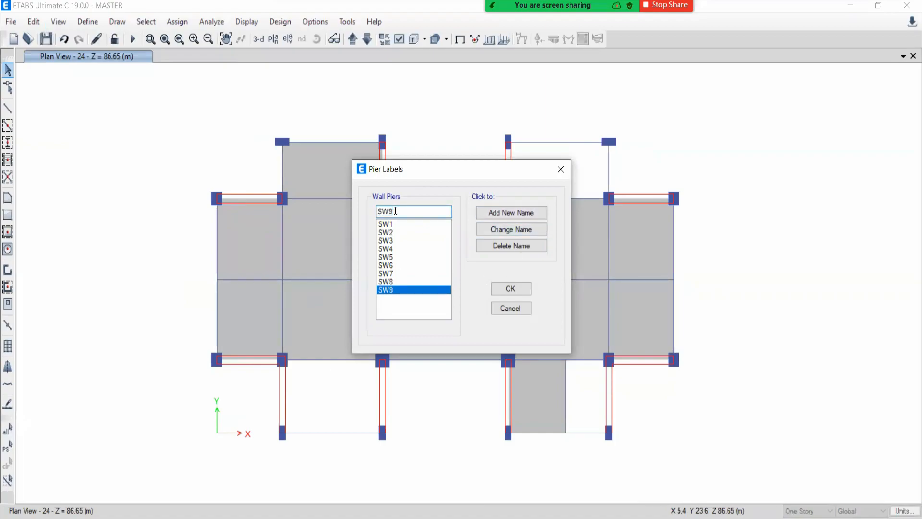
key("BackSpace")
type("1")
type("0")
left_click(500, 213)
Add the wall pier labels SW11 and SW12 and accept the pier label definitions
left_click(402, 211)
key("BackSpace")
type("1")
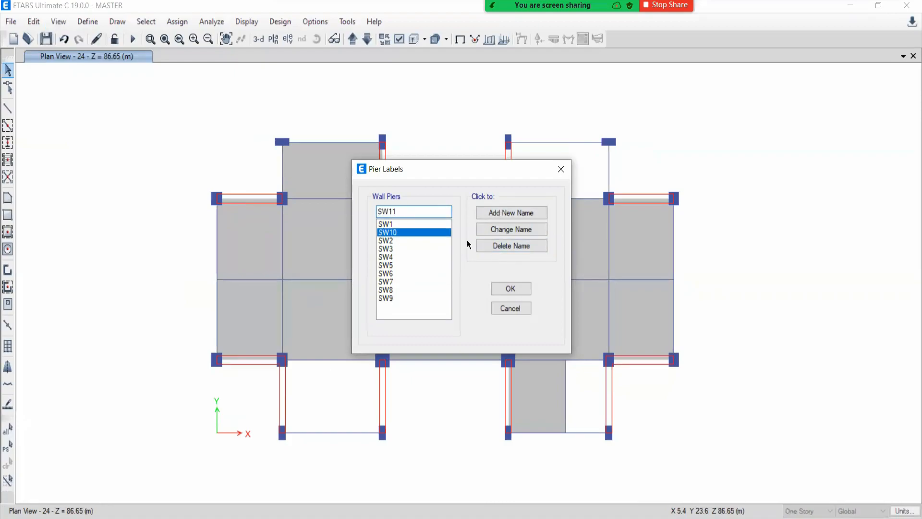
left_click(505, 213)
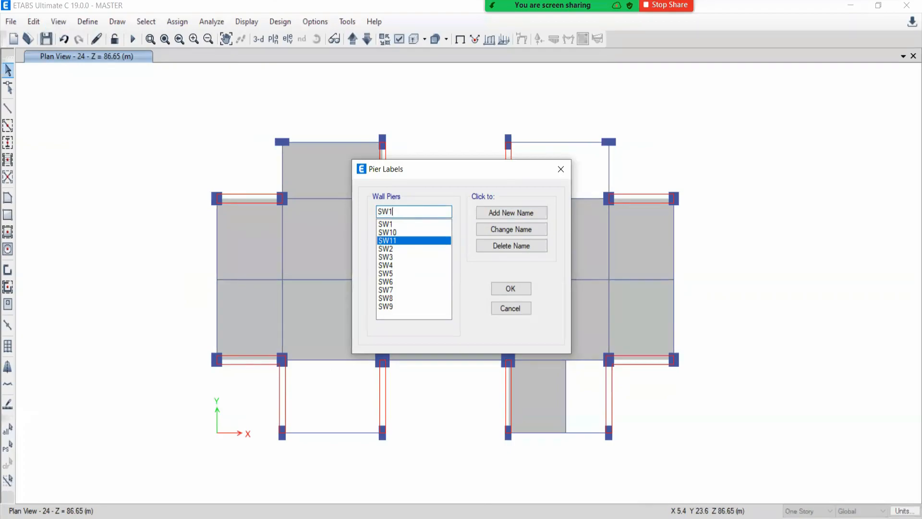
left_click(545, 213)
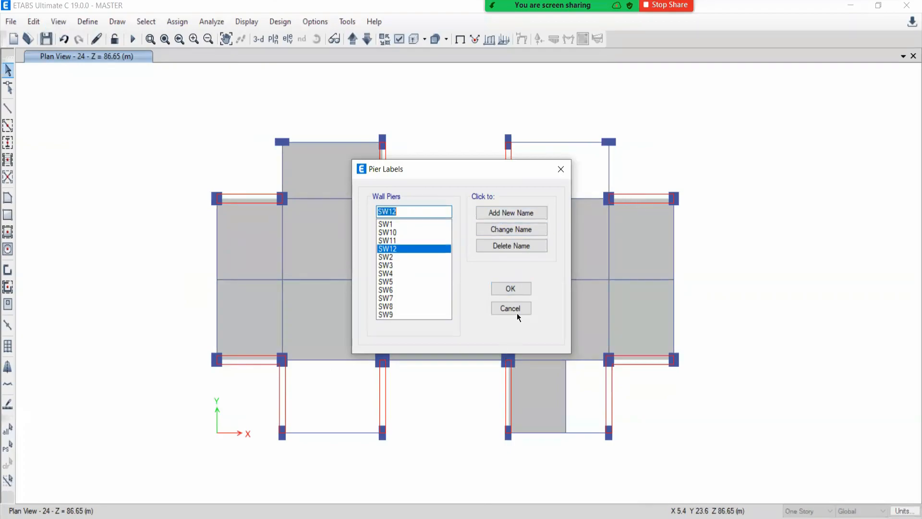
left_click(512, 289)
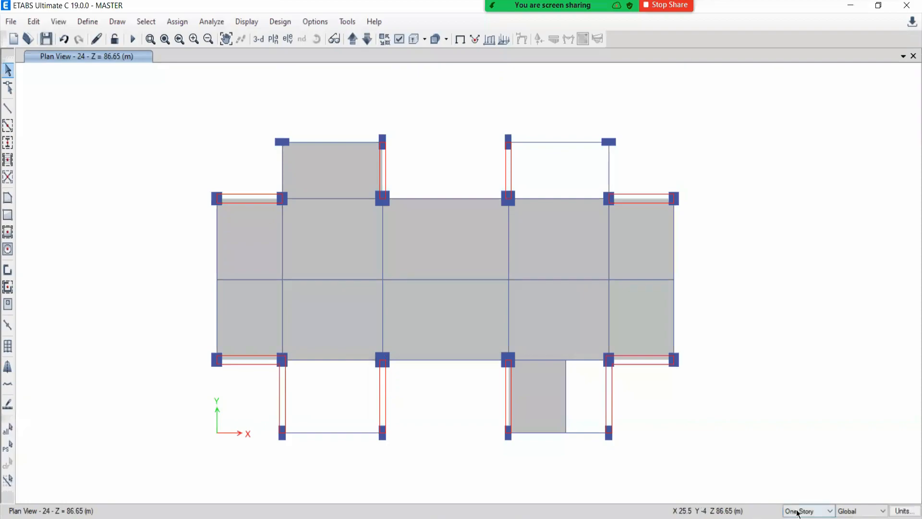
Using All Stories, select the outer left wall of the lower-left bay and assign it pier label SW9
left_click(808, 517)
left_click(281, 393)
left_click(178, 21)
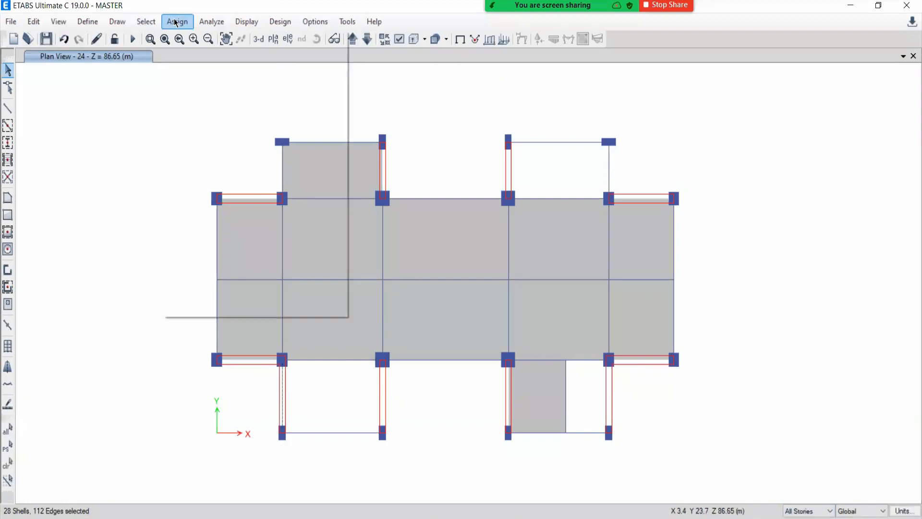
mouse_move(192, 76)
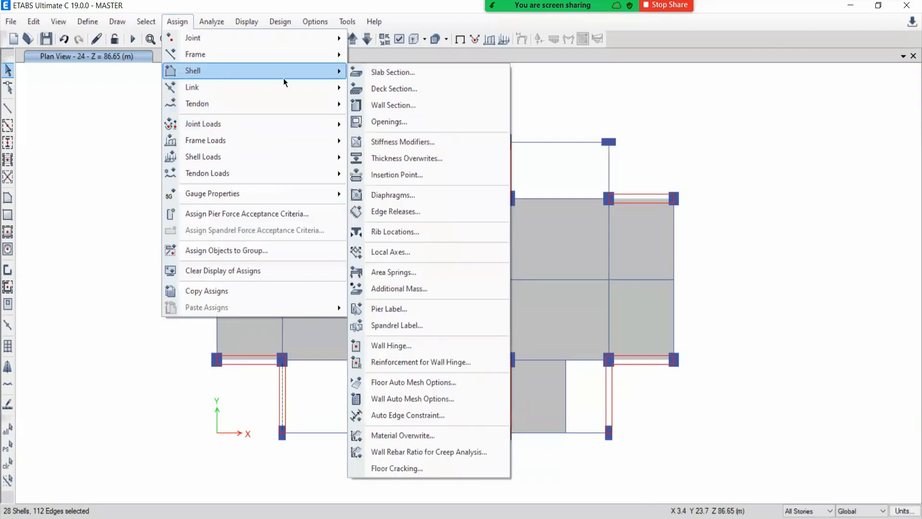
left_click(390, 307)
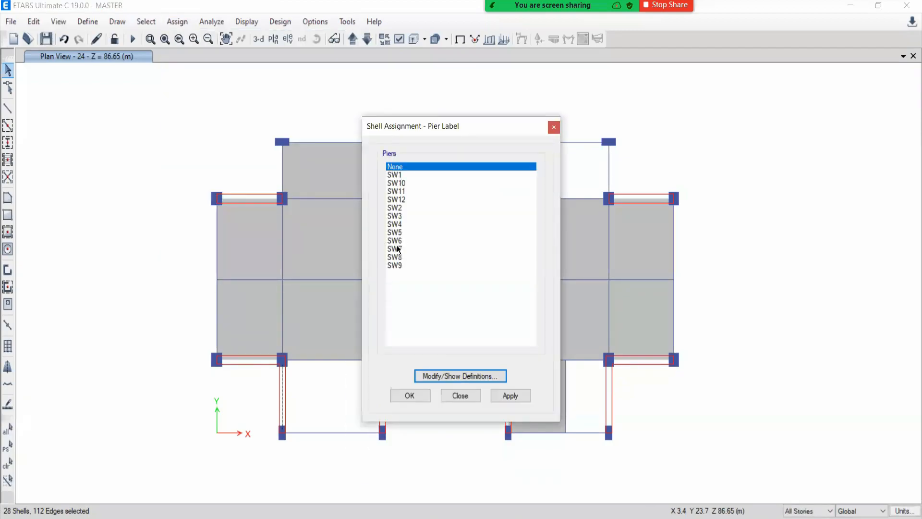
left_click(395, 266)
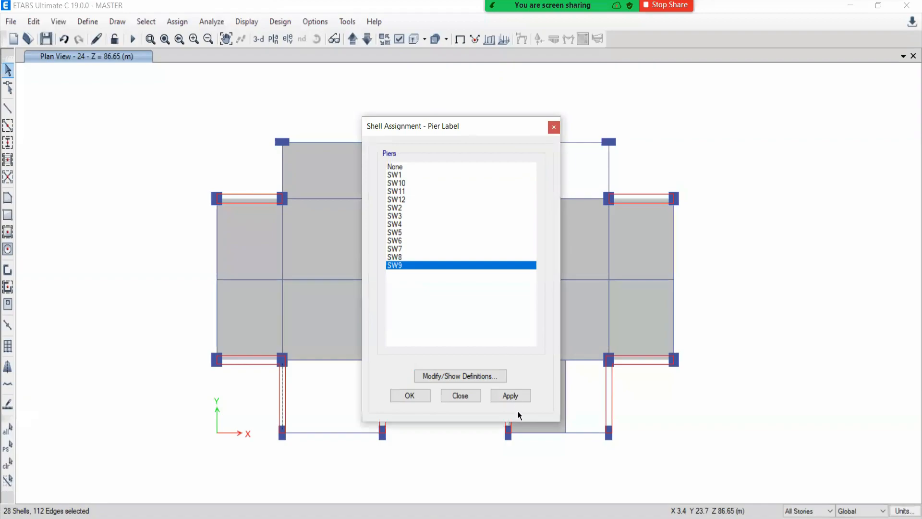
left_click(511, 395)
Assign pier label SW10 to the outer right wall of the lower-right bay on all stories and finish the pier assignment
left_click(609, 387)
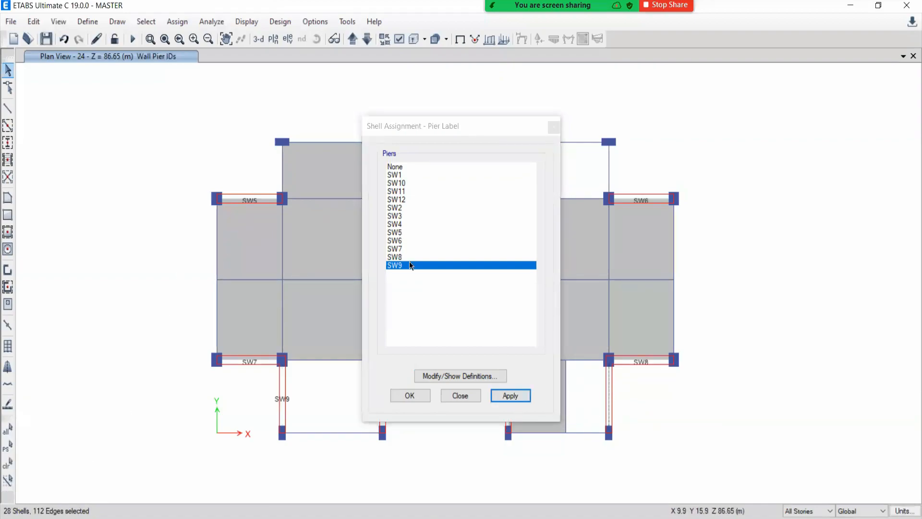
left_click(396, 183)
left_click(510, 396)
left_click(463, 394)
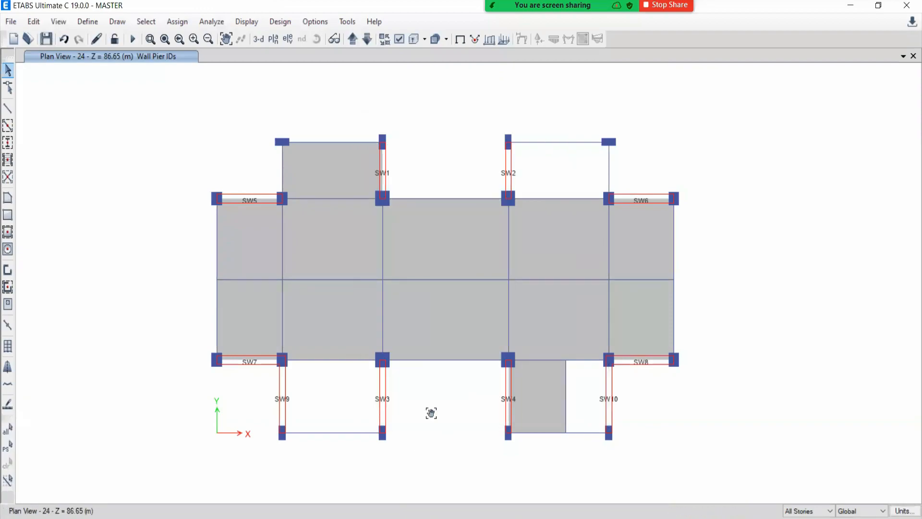
Show the whole building in the 3-D view
middle_click_drag(445, 439, 420, 389)
middle_click_drag(353, 346, 326, 372)
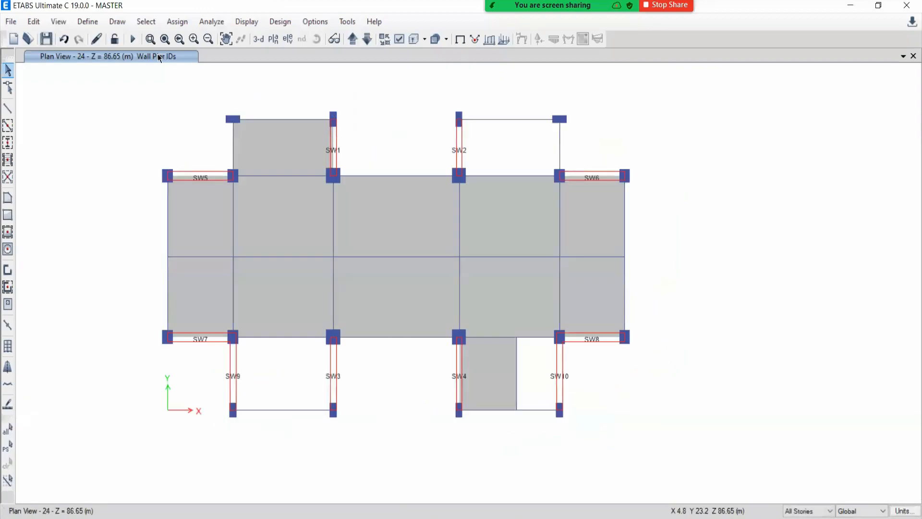
left_click(258, 39)
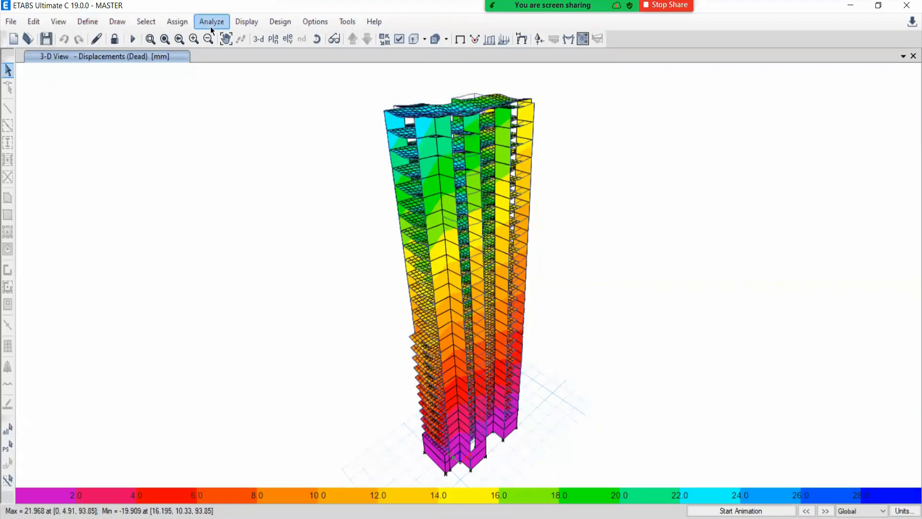
Display the Modal Participating Mass Ratios results table from the structure output
left_click(247, 23)
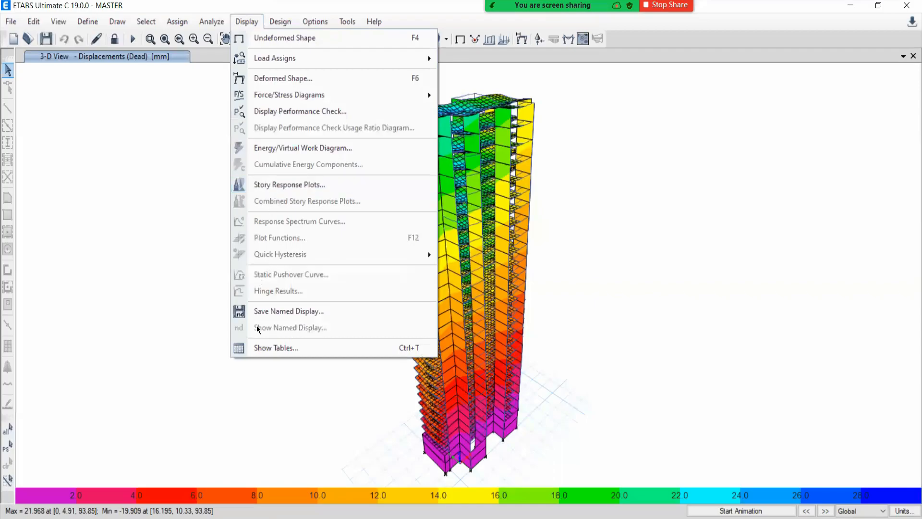
left_click(274, 348)
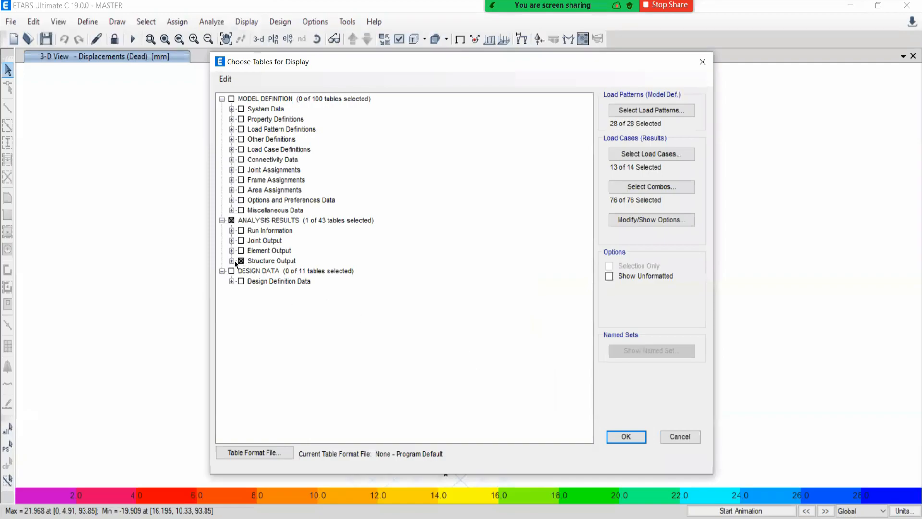
left_click(232, 260)
left_click(628, 437)
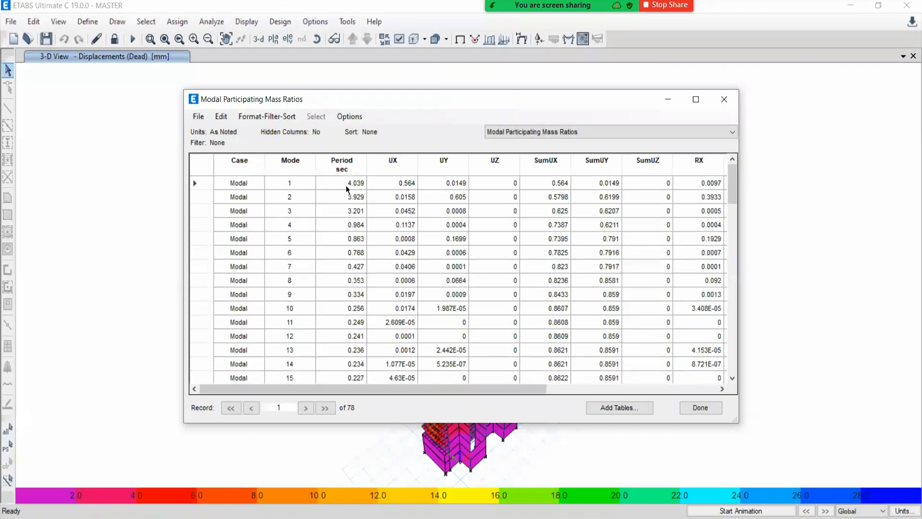
Maximize the table and compare the UX and UY mass participation of modes 1 and 2, closing the table when done
left_click(408, 184)
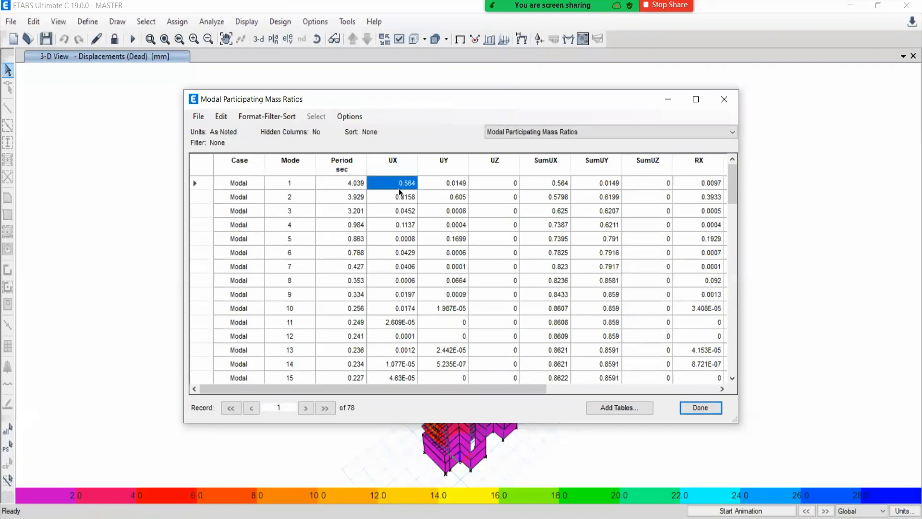
left_click(696, 99)
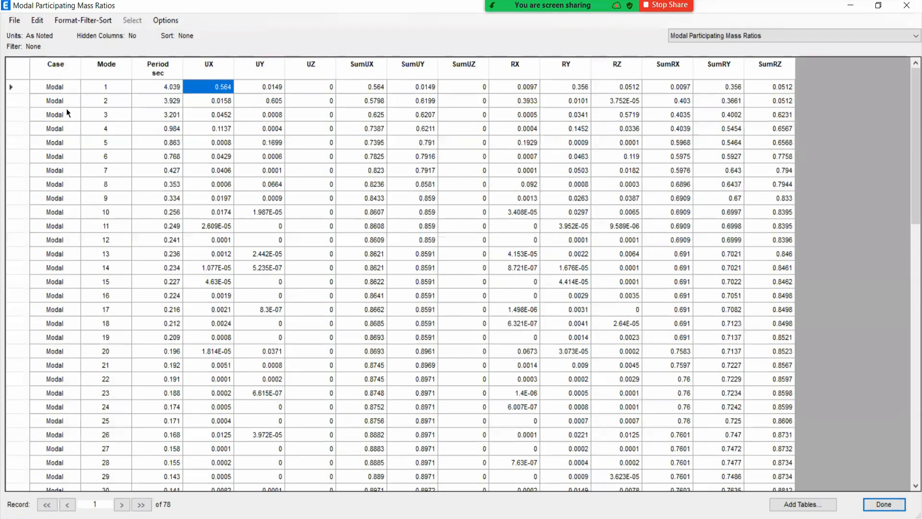
left_click(272, 101)
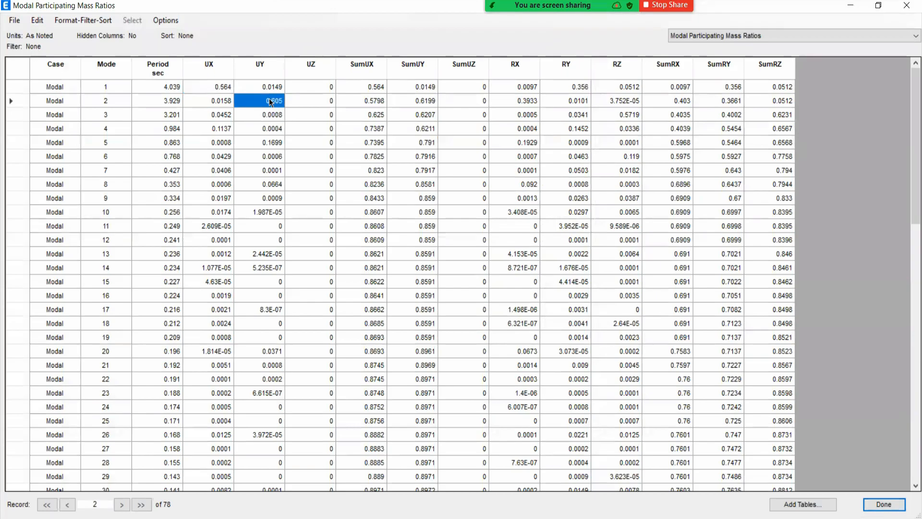
left_click(212, 87)
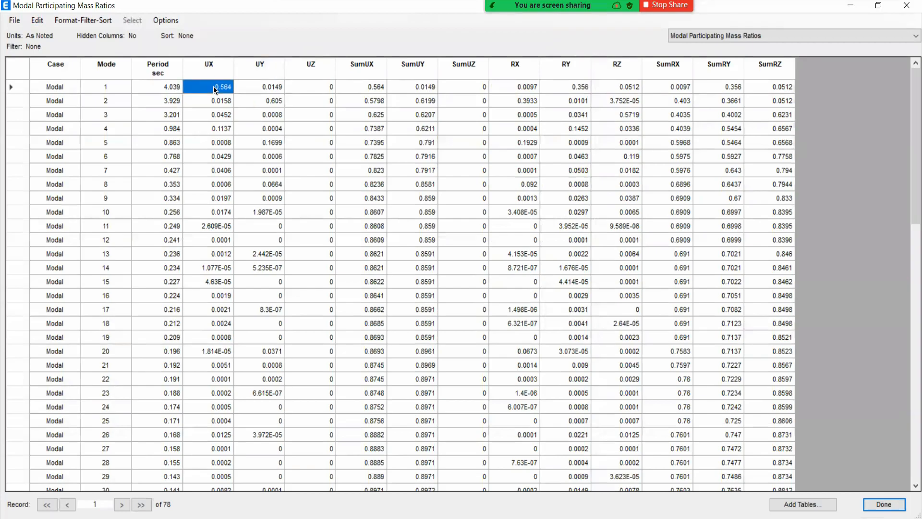
left_click(258, 89)
left_click(216, 88)
left_click(236, 97)
left_click(271, 104)
left_click(219, 88)
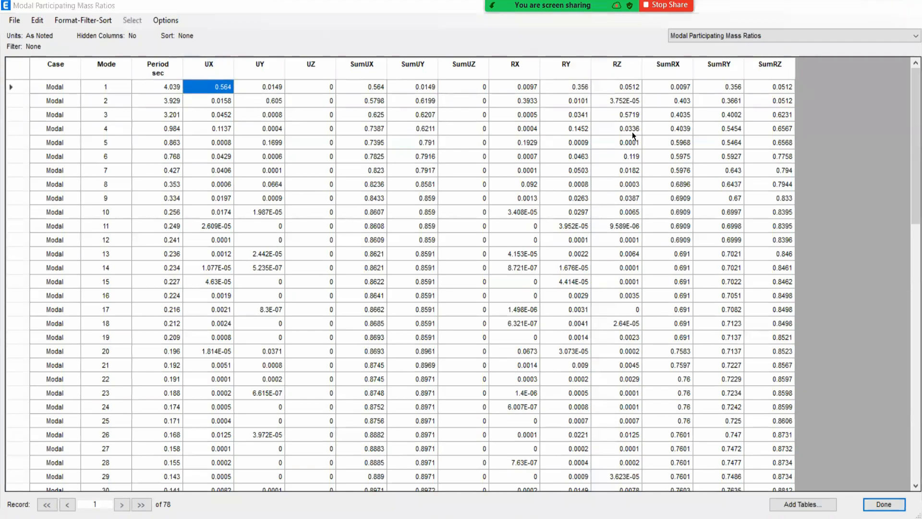
left_click(907, 5)
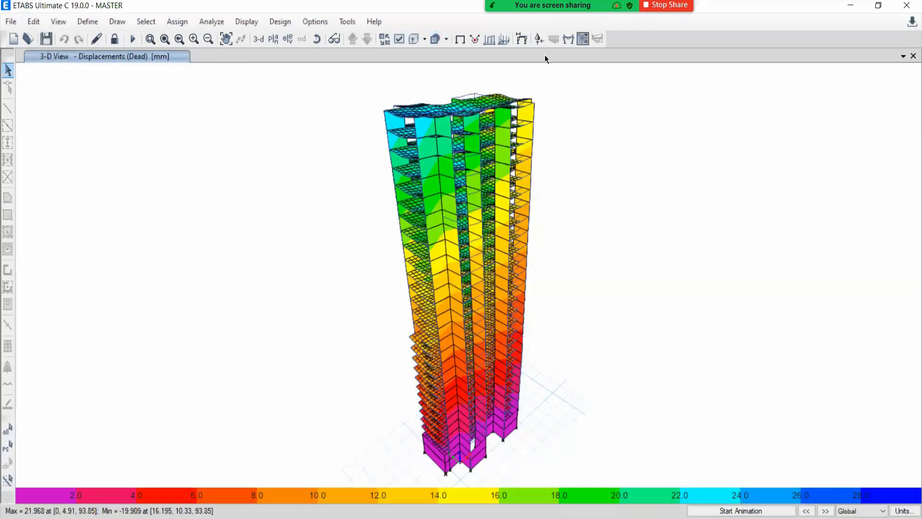
Display the deformed shape of modal mode 1 with contours for Displacement Resultant
left_click(521, 38)
left_click(512, 78)
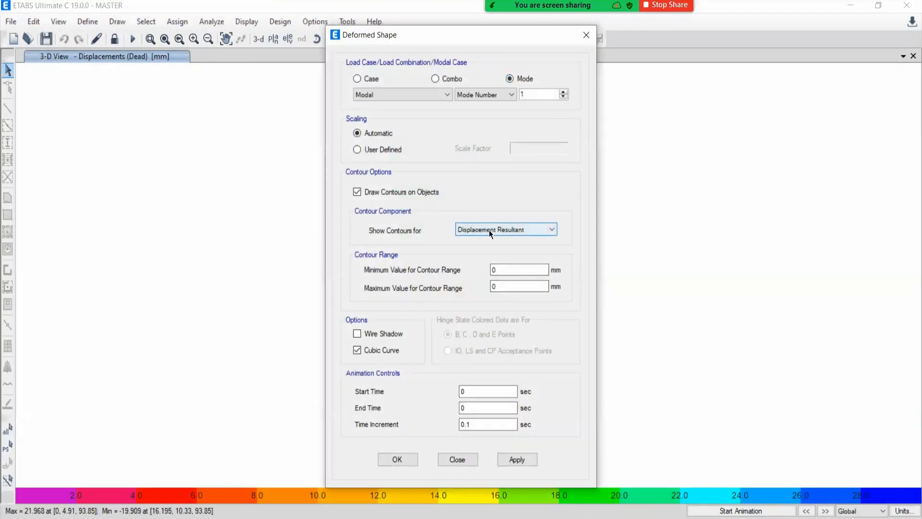
left_click(513, 460)
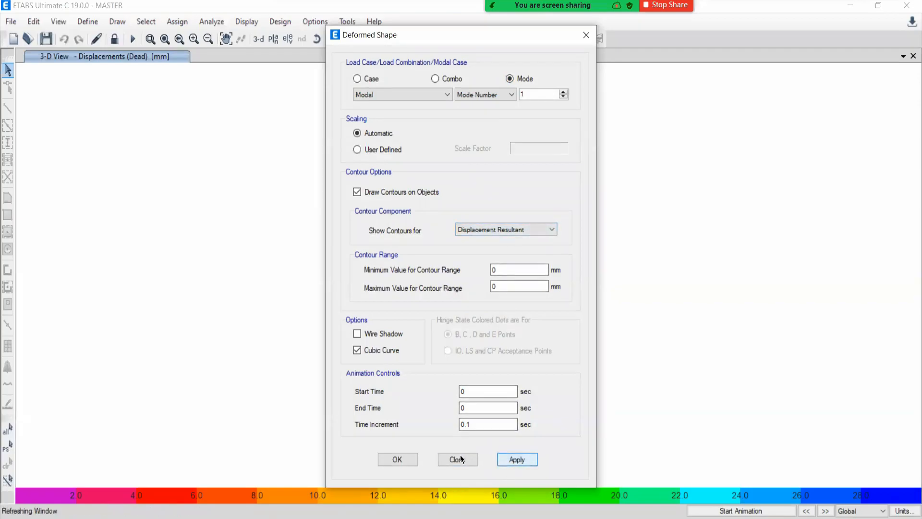
Switch to the plan view of story Basement-01
left_click(274, 40)
left_click_drag(532, 288, 528, 361)
left_click(417, 363)
left_click(411, 356)
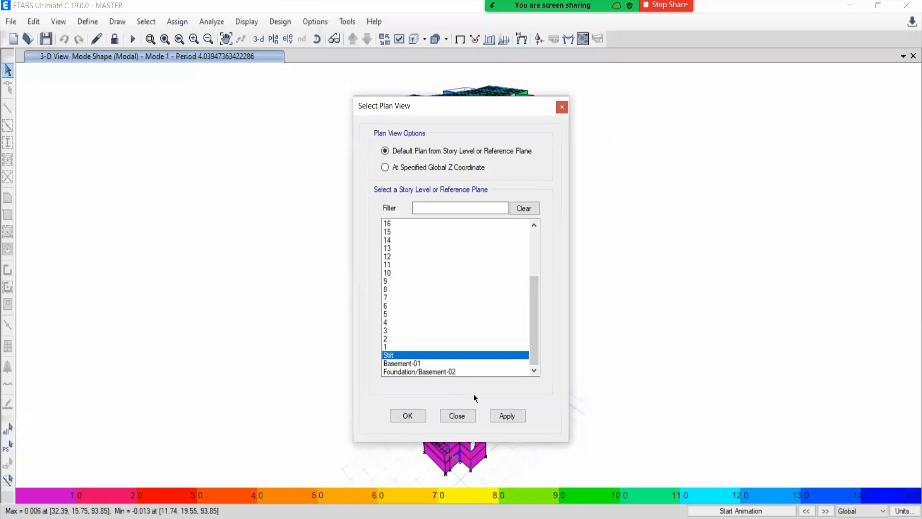
left_click(417, 364)
left_click(506, 416)
left_click(459, 415)
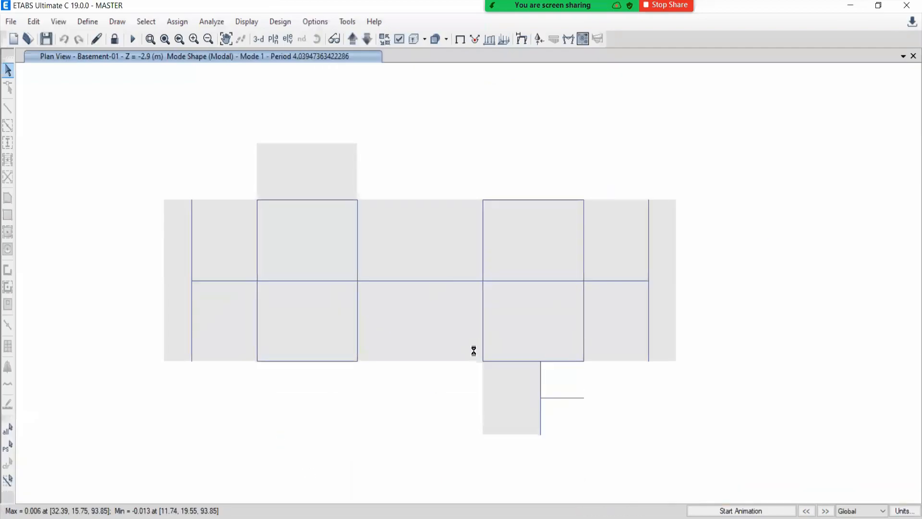
Step through the plan views from Basement-01 up to story 20 to examine the mode 1 displacement contours
left_click(352, 40)
left_click(352, 39)
left_click(352, 40)
left_click(352, 39)
left_click(352, 40)
left_click(352, 43)
left_click(351, 41)
left_click(352, 39)
left_click(352, 39)
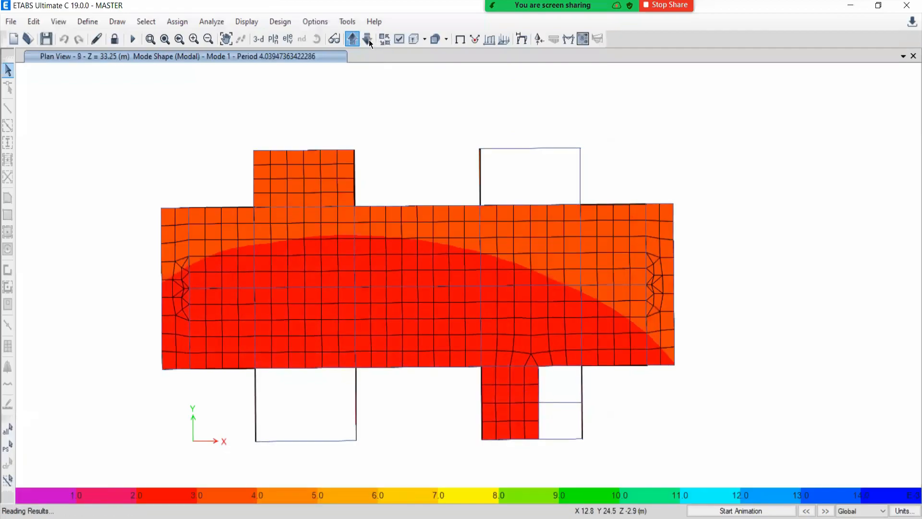
left_click(352, 40)
left_click(352, 40)
left_click(352, 39)
left_click(352, 39)
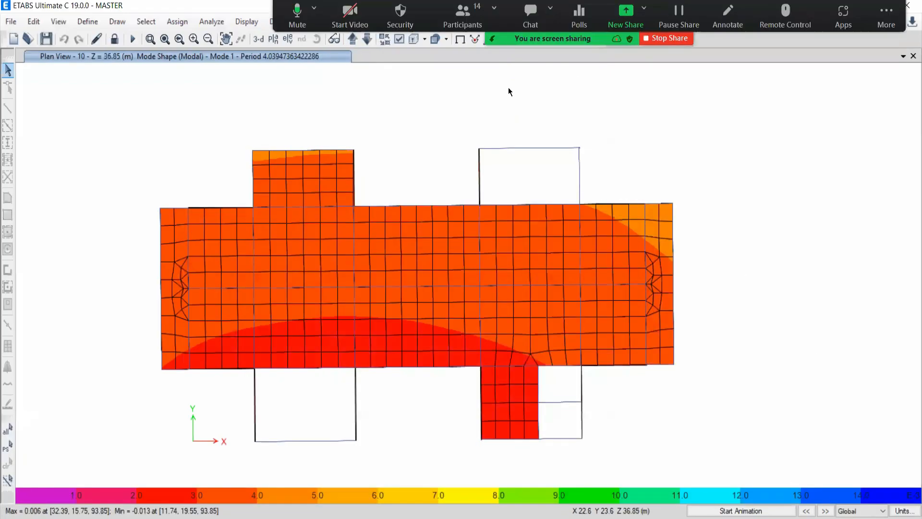
left_click(352, 39)
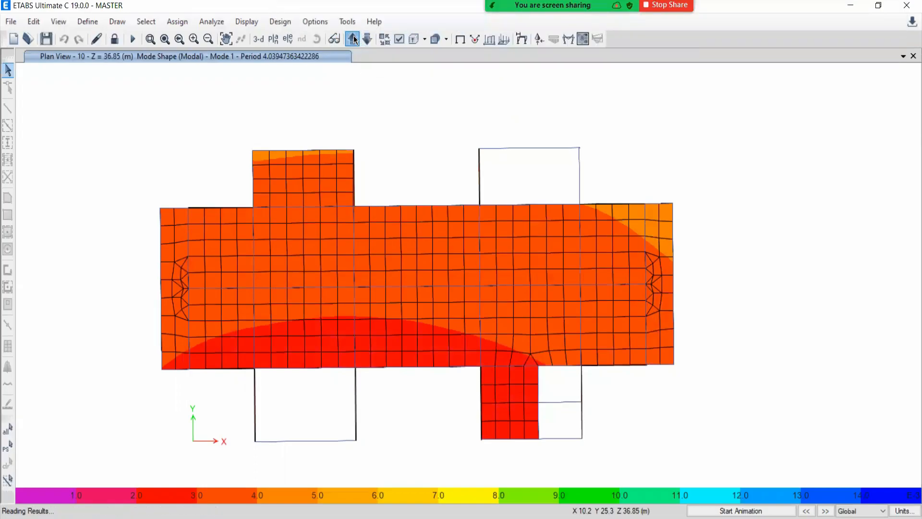
left_click(353, 39)
left_click(353, 40)
left_click(353, 39)
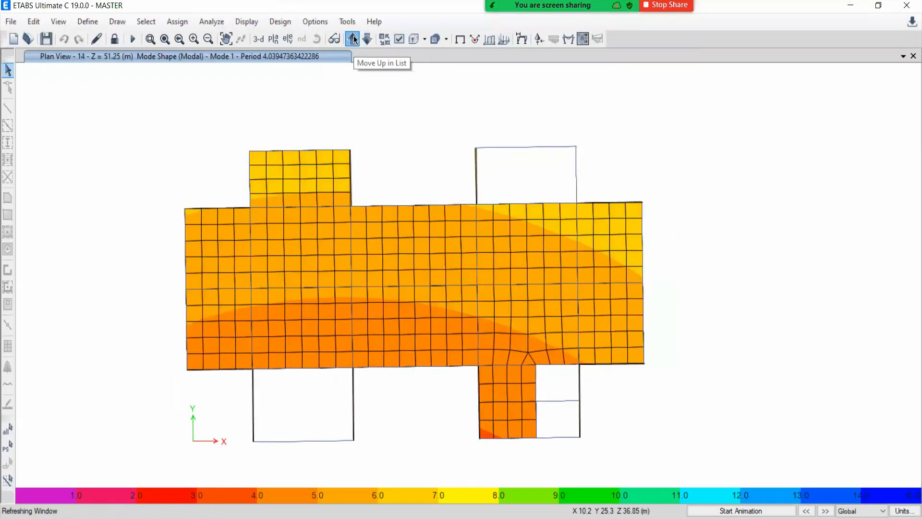
left_click(353, 39)
left_click(353, 40)
left_click(353, 40)
left_click(353, 39)
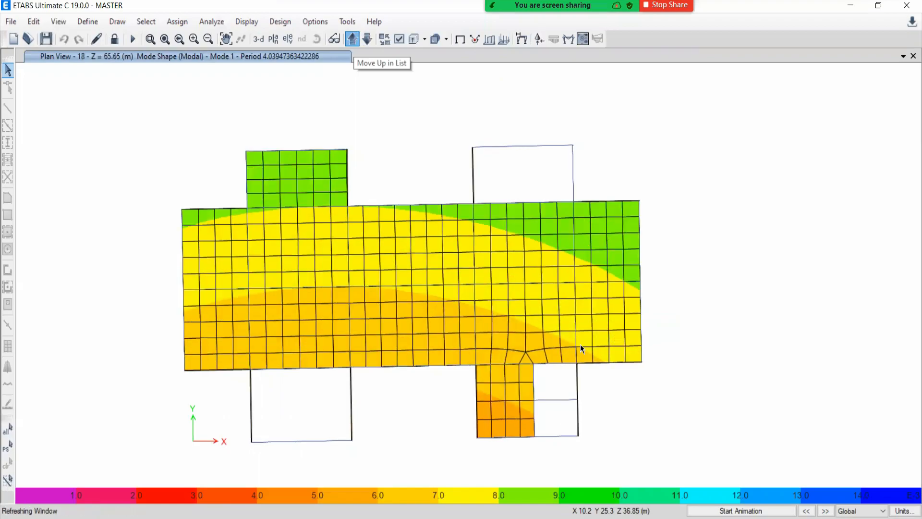
left_click(353, 39)
left_click(353, 39)
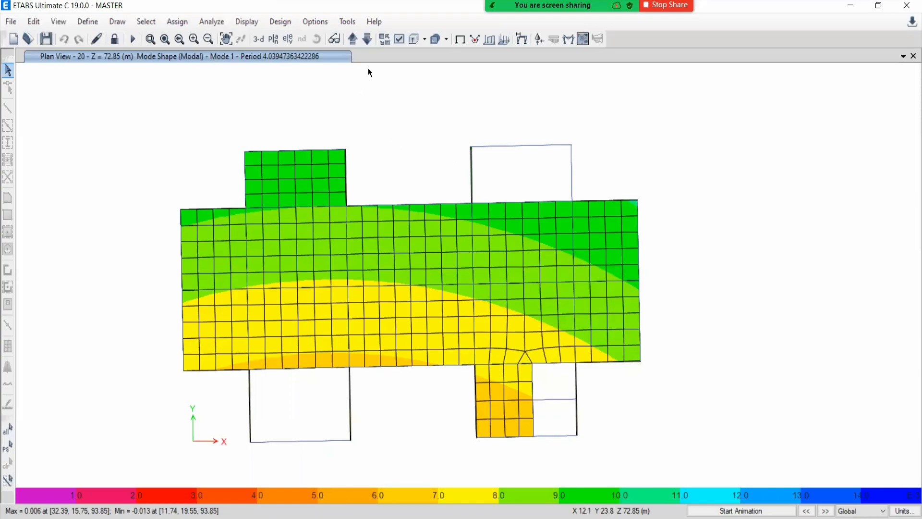
Continue up the plan views to 26/Terrace, checking the joint displacements on story 23 along the way
left_click(352, 40)
left_click(353, 40)
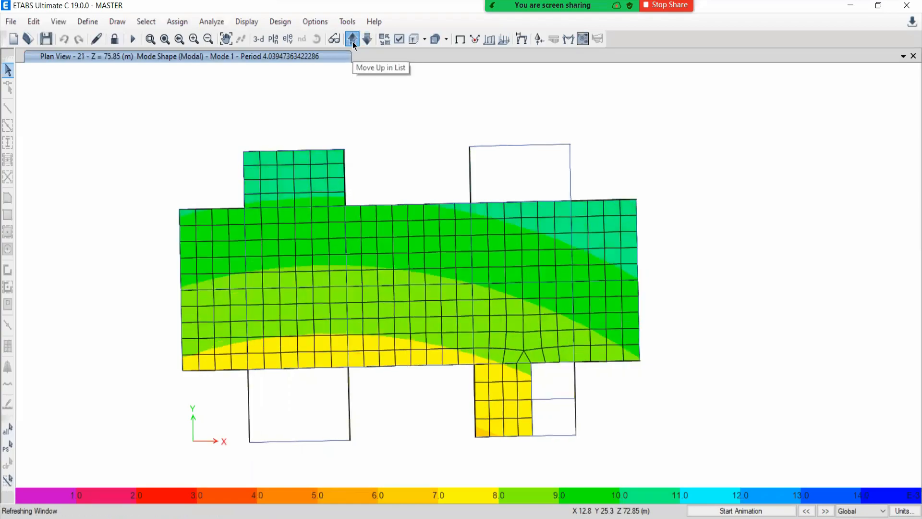
left_click(352, 40)
right_click(249, 307)
right_click(486, 150)
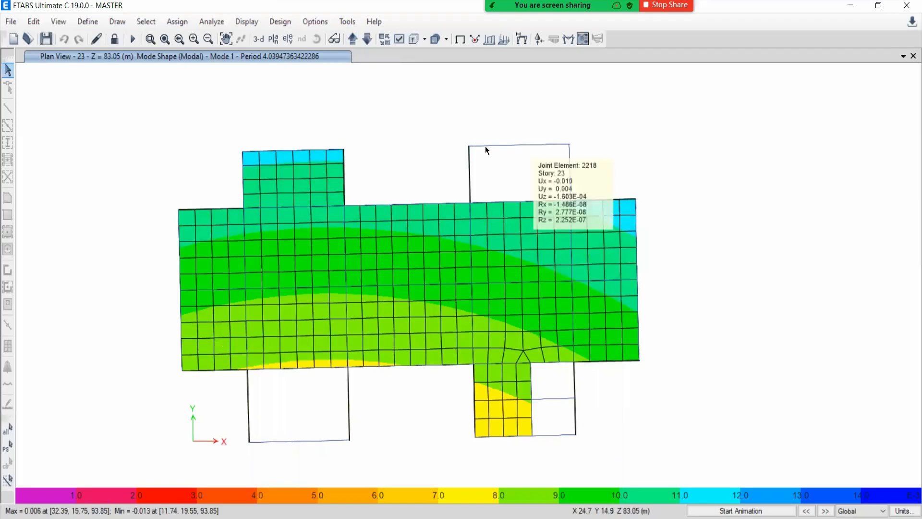
left_click(356, 41)
left_click(356, 41)
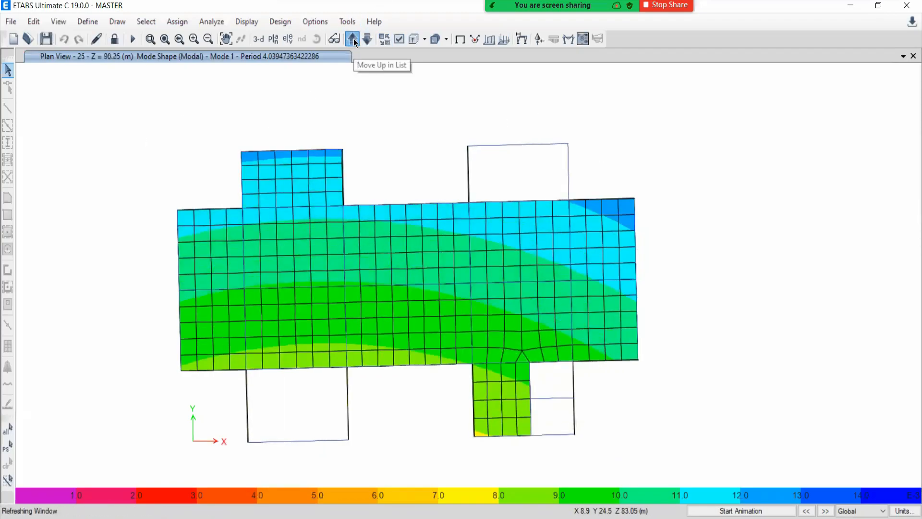
left_click(356, 41)
left_click(354, 42)
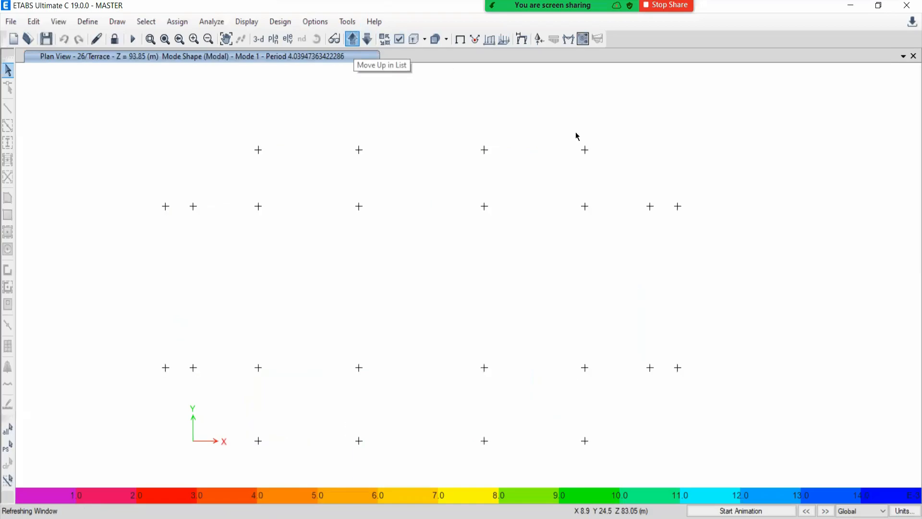
left_click(368, 40)
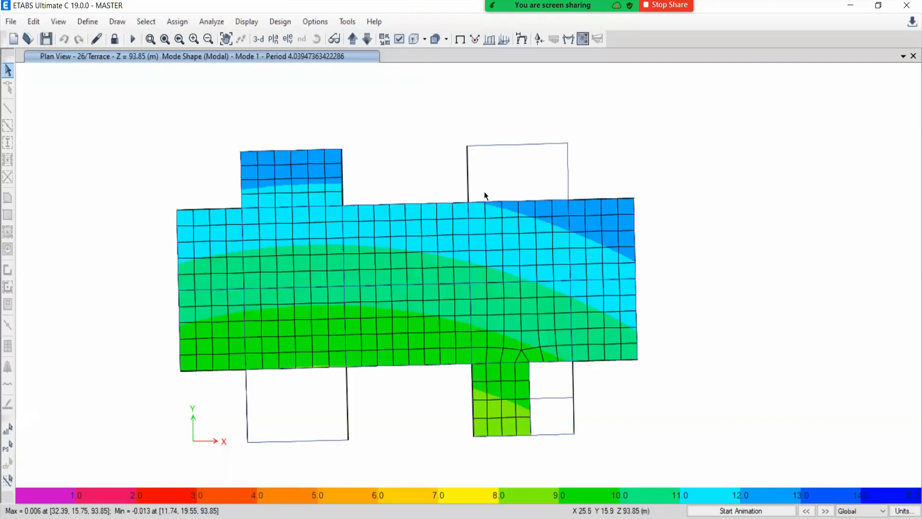
Unlock the analysed model for editing
left_click(114, 39)
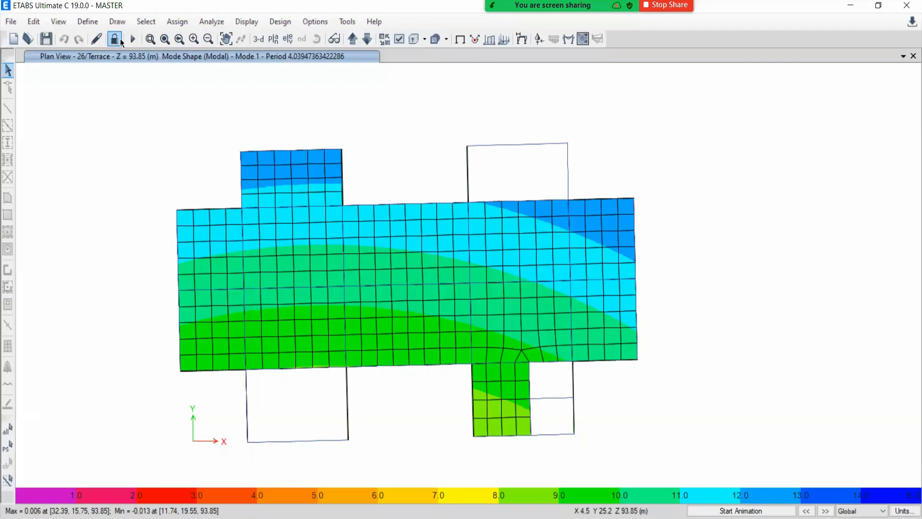
left_click(473, 313)
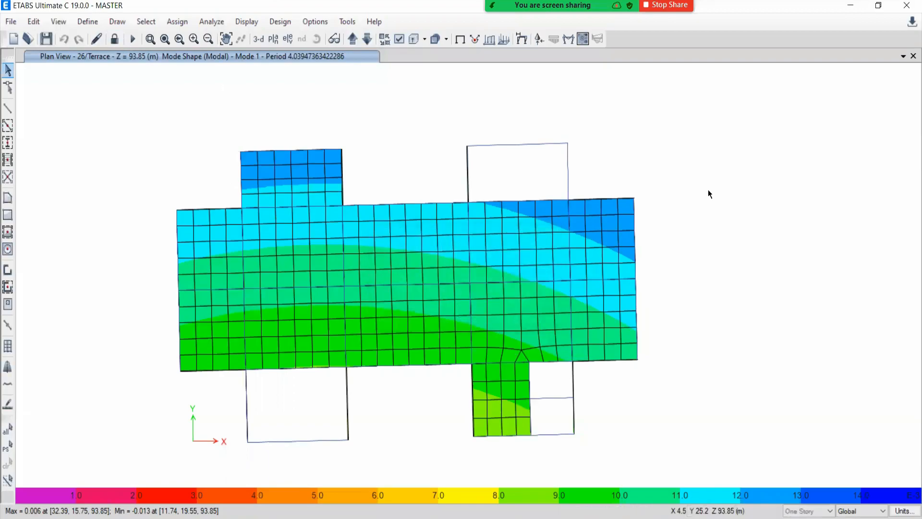
left_click(801, 511)
left_click(148, 25)
left_click(150, 25)
left_click(143, 23)
left_click(144, 23)
left_click(146, 22)
mouse_move(151, 37)
left_click(313, 128)
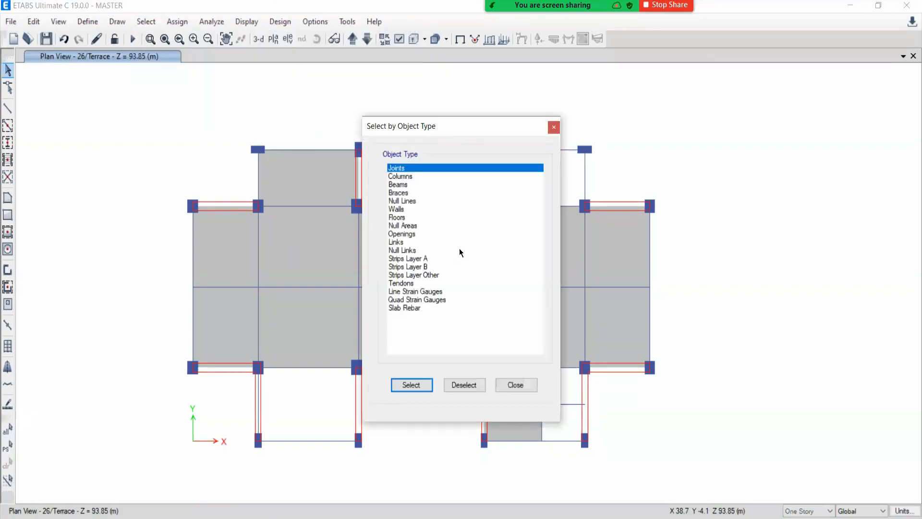
left_click(553, 127)
Hide the floor objects in the 26/Terrace plan view
left_click(399, 39)
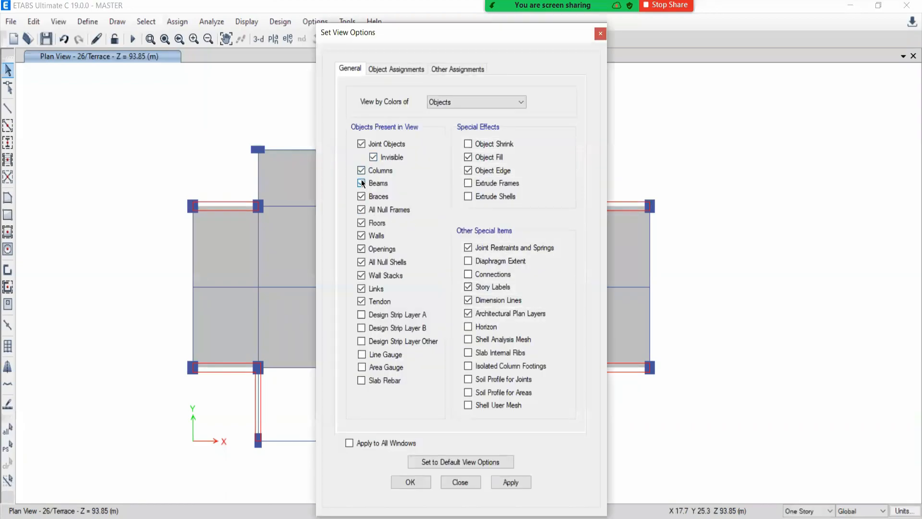
left_click(361, 223)
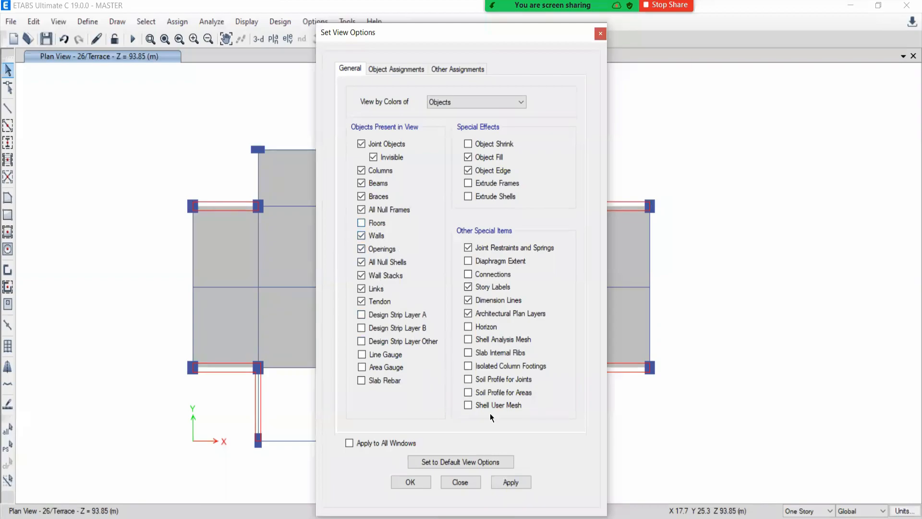
left_click(510, 482)
left_click(447, 482)
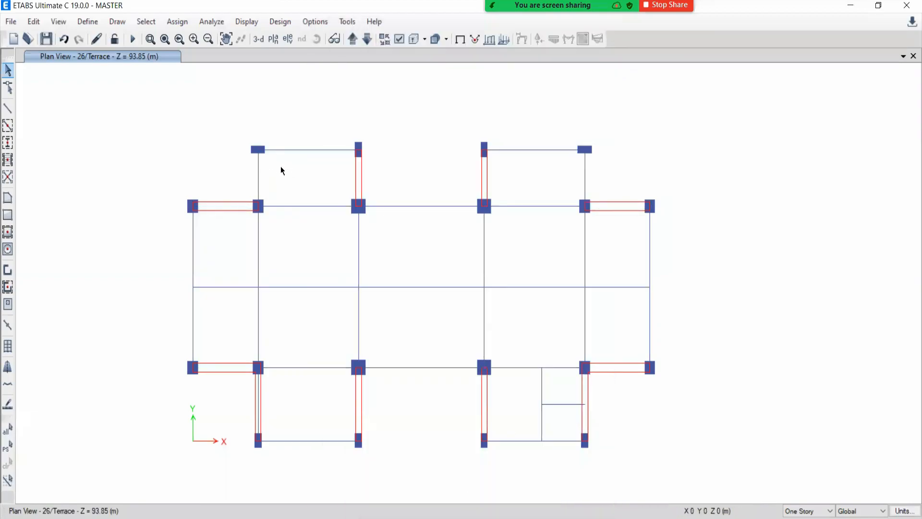
Delete the short Y-direction beams on the outer sides of the two upper wings across all stories
left_click(820, 513)
left_click(811, 517)
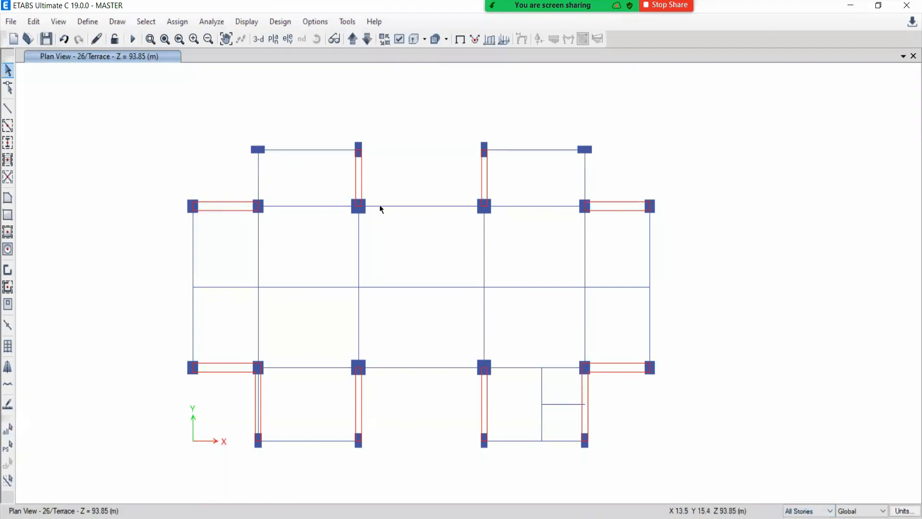
left_click(259, 176)
left_click(585, 177)
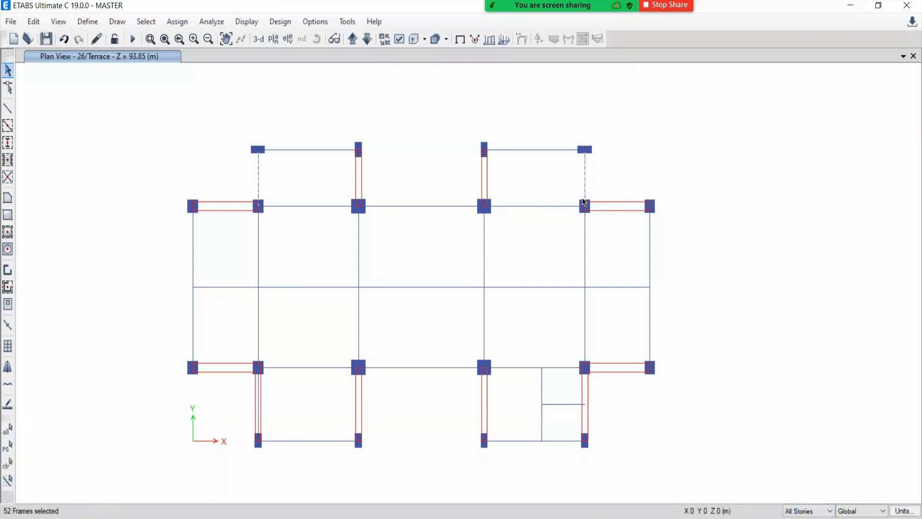
left_click(33, 21)
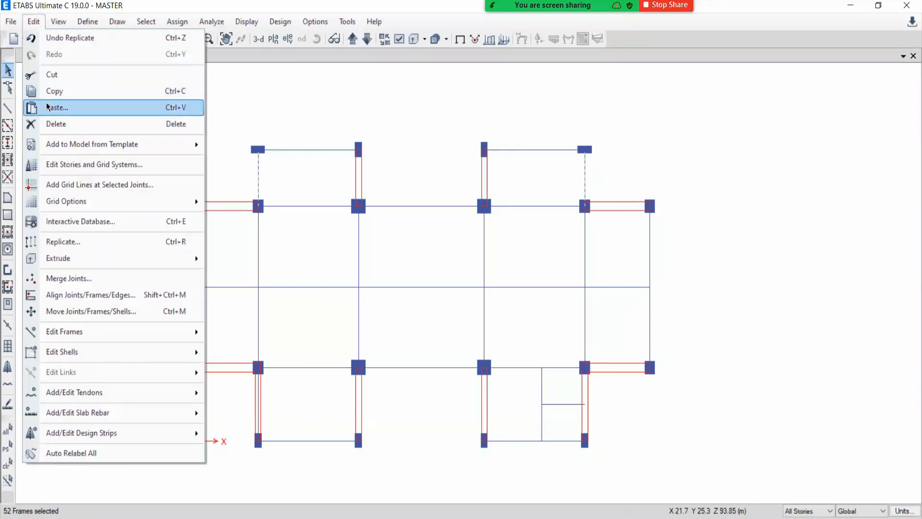
left_click(56, 124)
Display the Basement-01 plan and step up to the Stilt and story 1 plans, finishing on Stilt with nothing selected
left_click(273, 39)
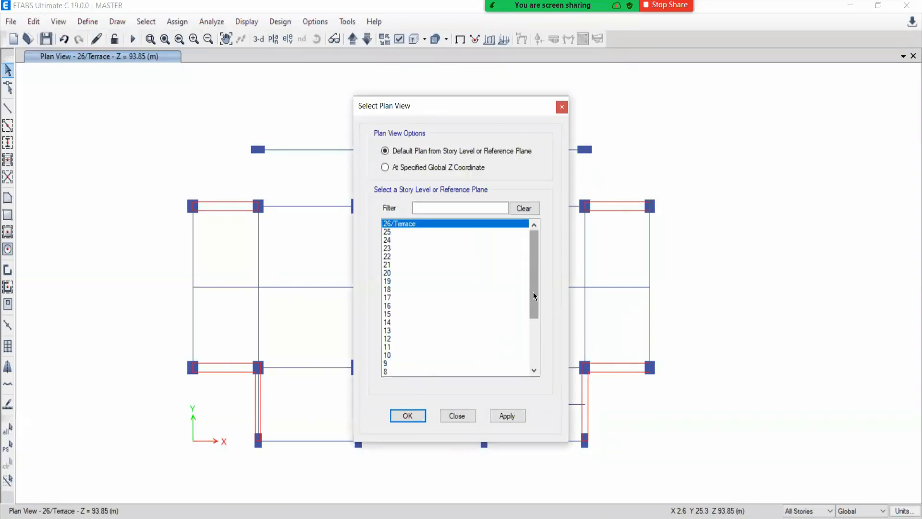
left_click_drag(533, 292, 530, 348)
left_click(390, 364)
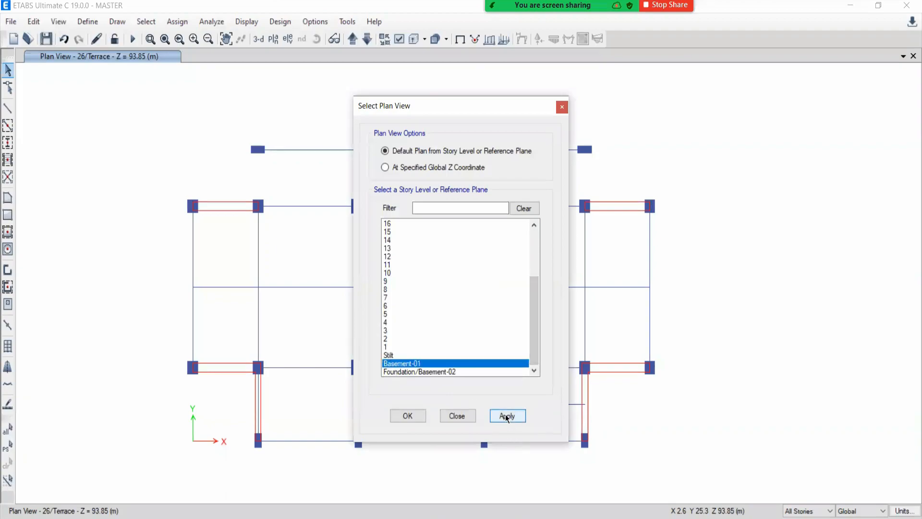
left_click(505, 416)
left_click(457, 416)
left_click(352, 39)
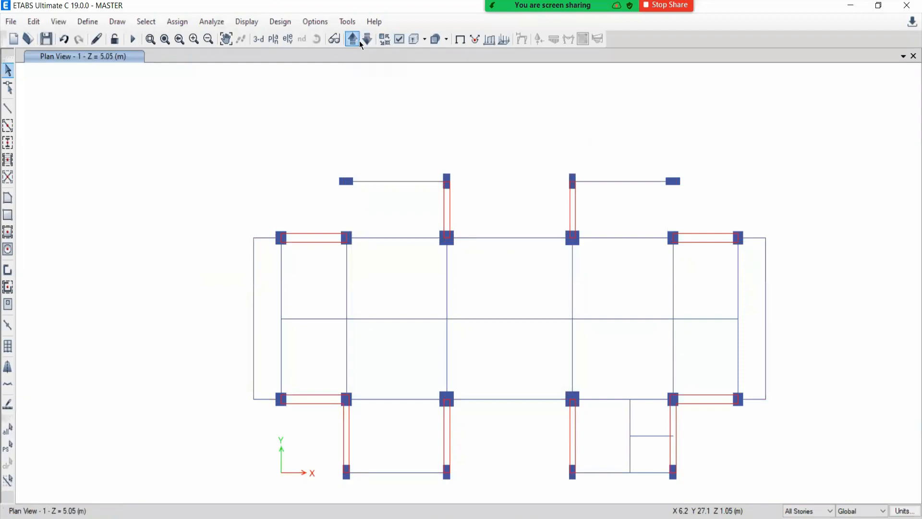
left_click(347, 210)
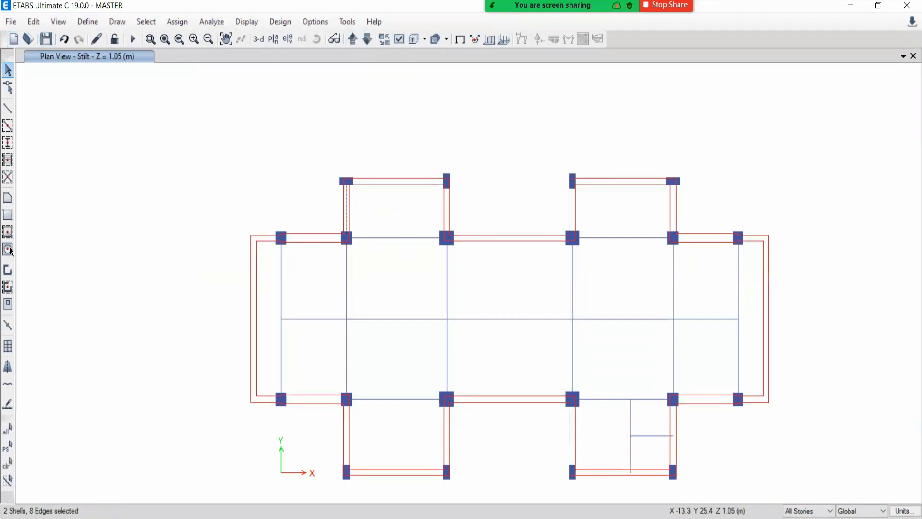
left_click(10, 469)
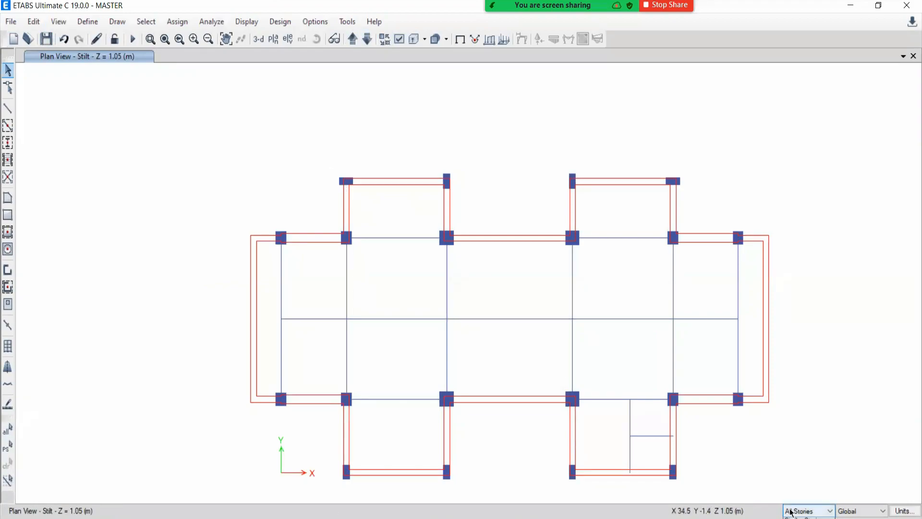
With One Story selection active, replicate the two Stilt walls on the upper wings' outer sides to stories 1 through 26/Terrace
scroll(807, 511, "up", 1)
left_click(346, 207)
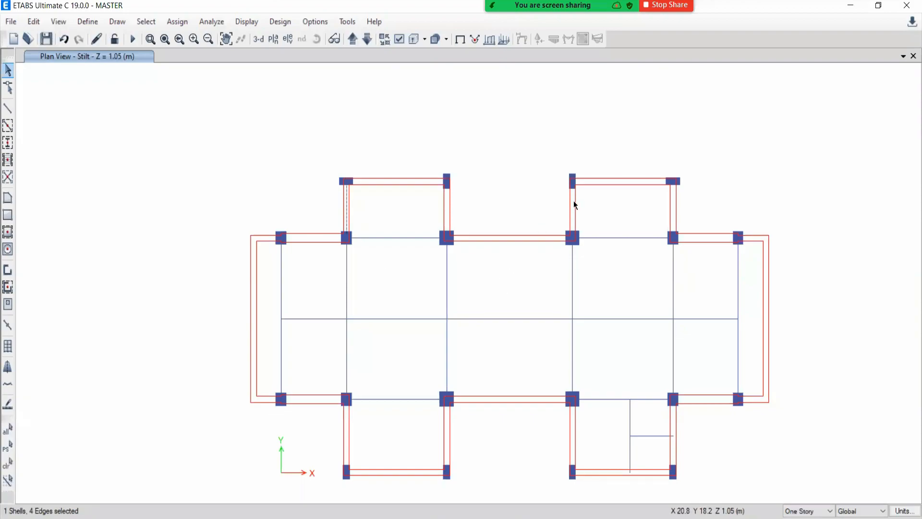
left_click(353, 40)
left_click(367, 40)
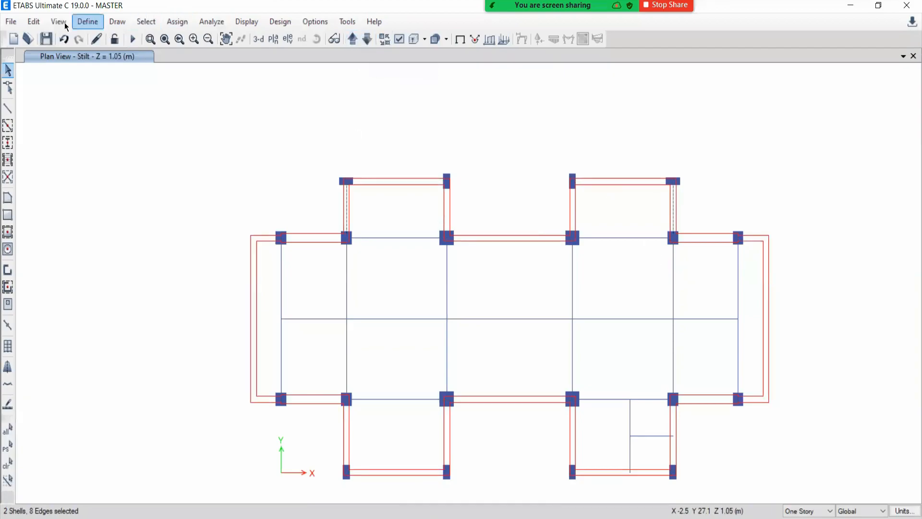
left_click(34, 22)
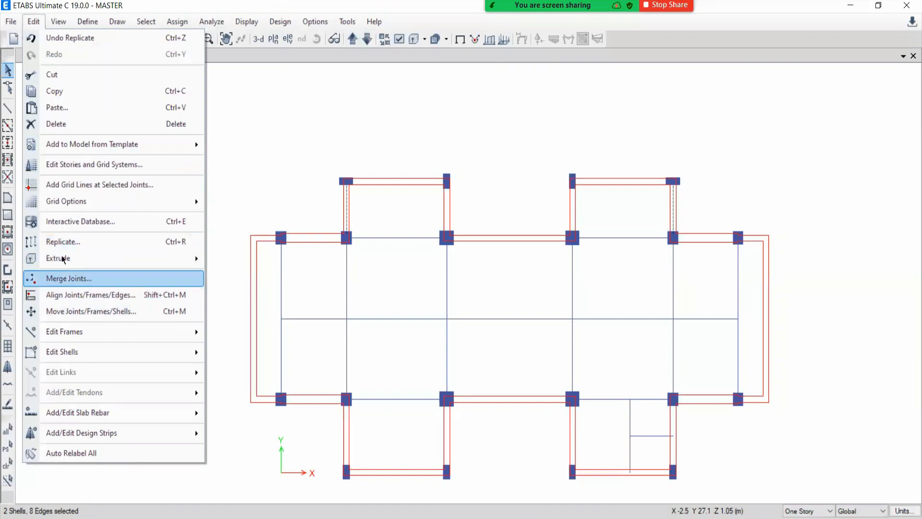
left_click(64, 242)
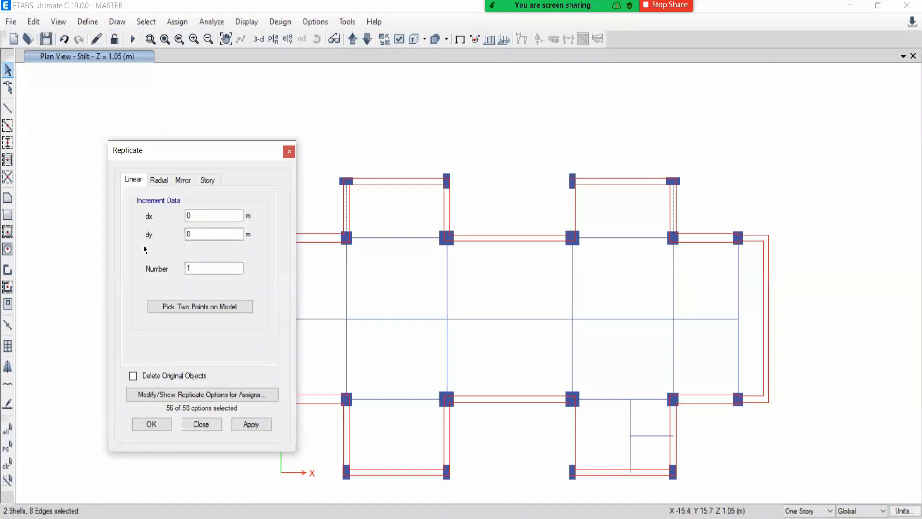
left_click(207, 179)
left_click_drag(250, 243, 177, 309)
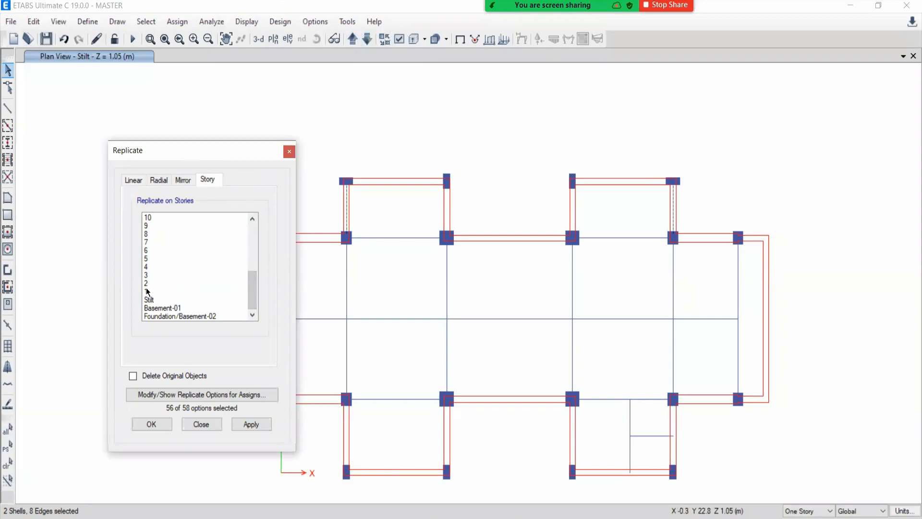
left_click_drag(147, 292, 157, 162)
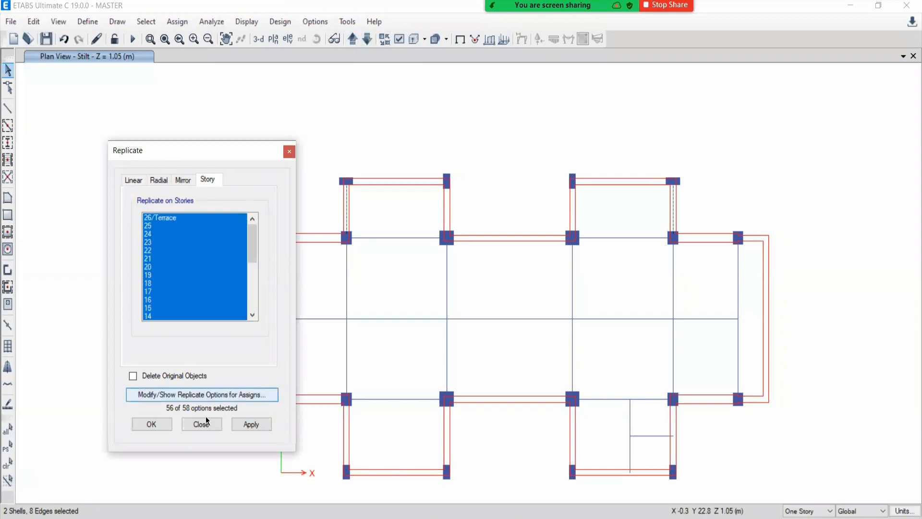
left_click(252, 424)
left_click(201, 424)
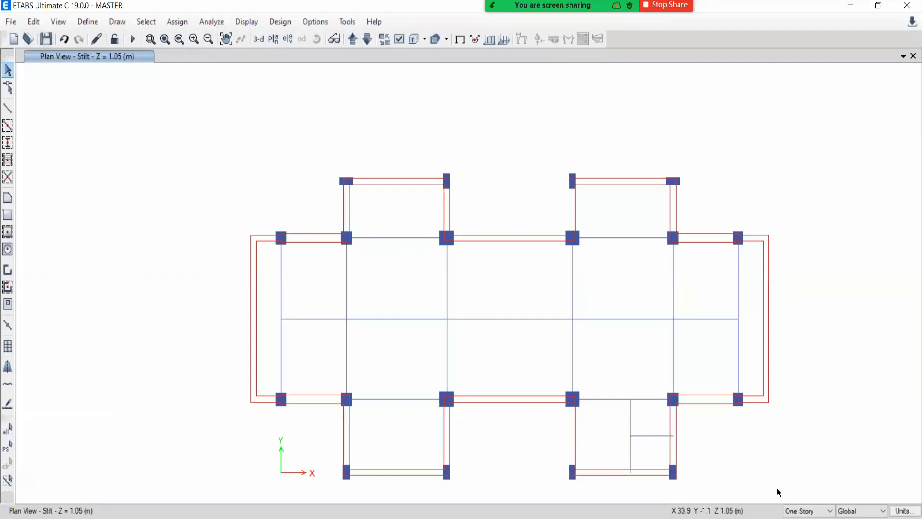
Step up the plan views from Stilt to story 7 to check the replicated walls
left_click(353, 39)
left_click(353, 39)
left_click(353, 40)
left_click(353, 39)
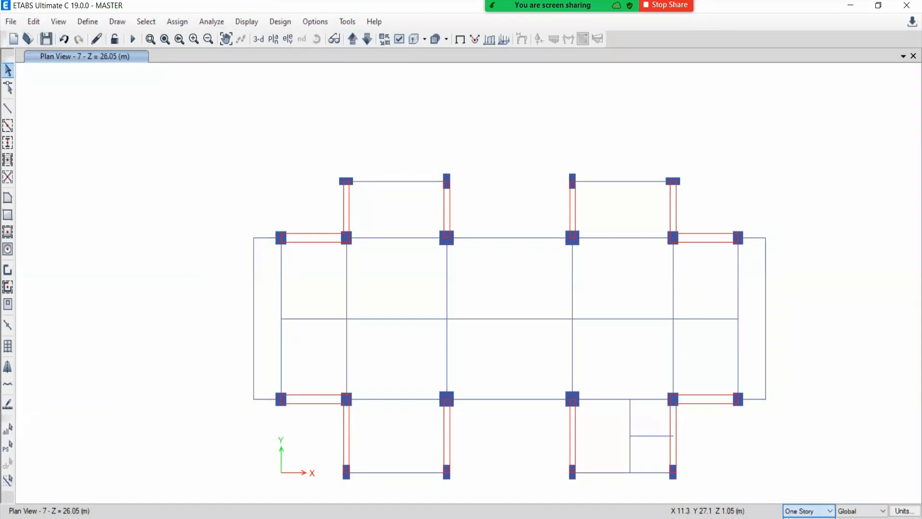
Select the upper-left wing's outer wall across all stories and open its pier label assignment
scroll(806, 511, "up", 1)
left_click(347, 206)
key("ctrl+shift+a")
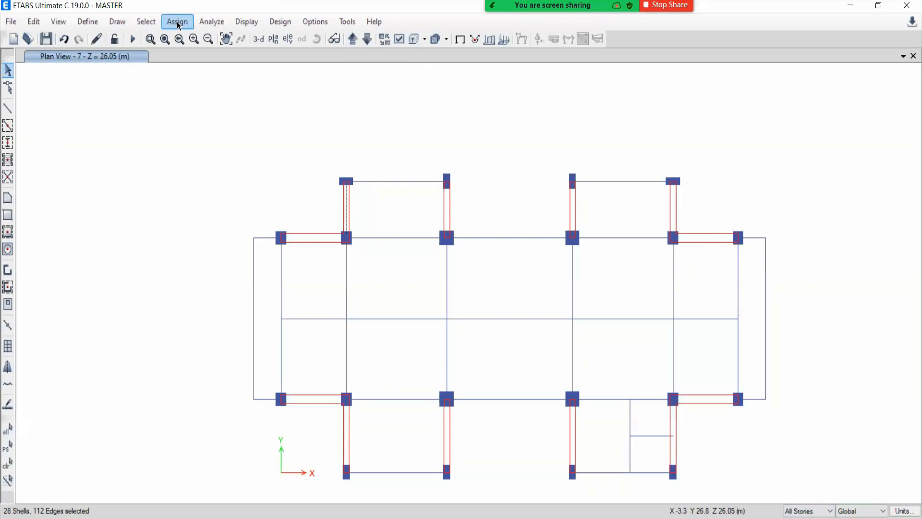
left_click(177, 22)
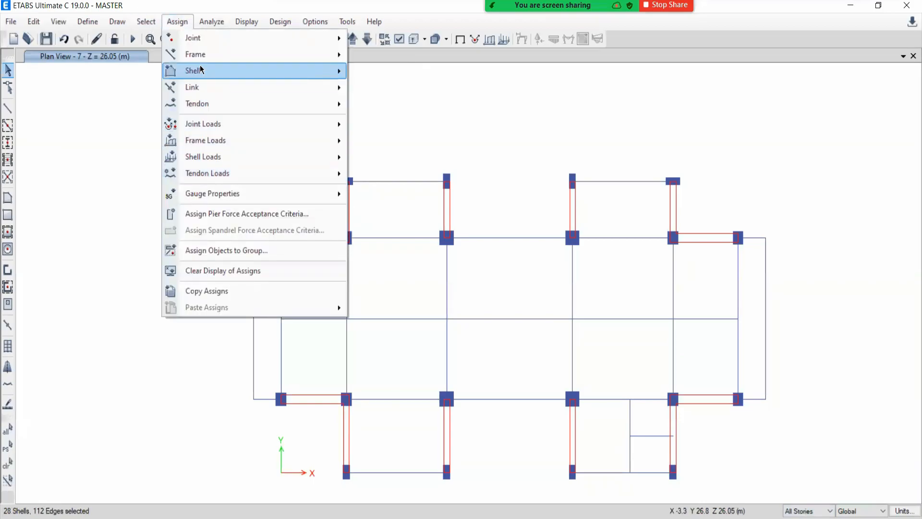
mouse_move(200, 71)
left_click(386, 310)
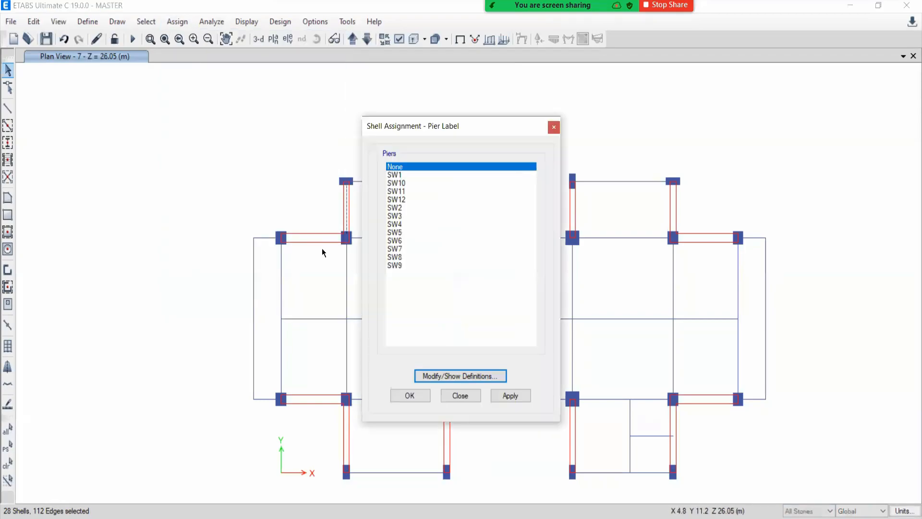
left_click_drag(415, 126, 91, 90)
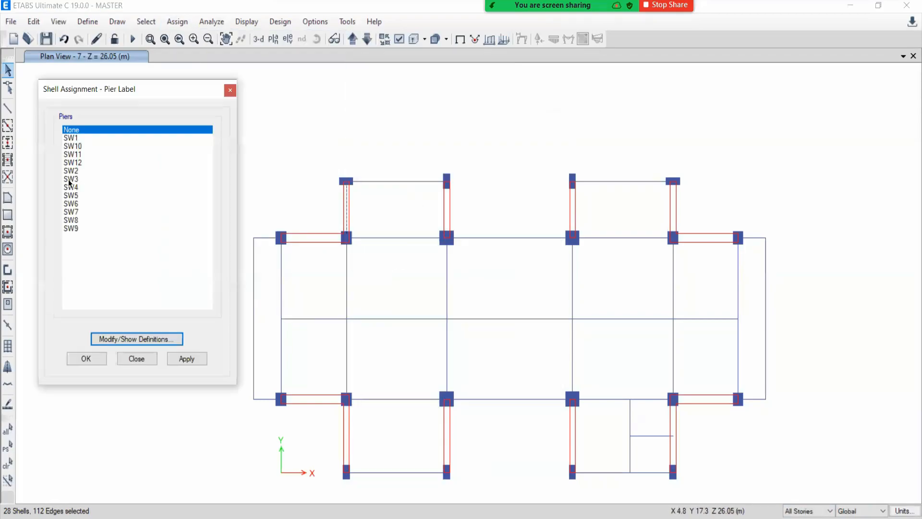
Assign pier label SW11 to the upper-left outer wall and SW12 to the upper-right outer wall, and save the model
left_click(71, 154)
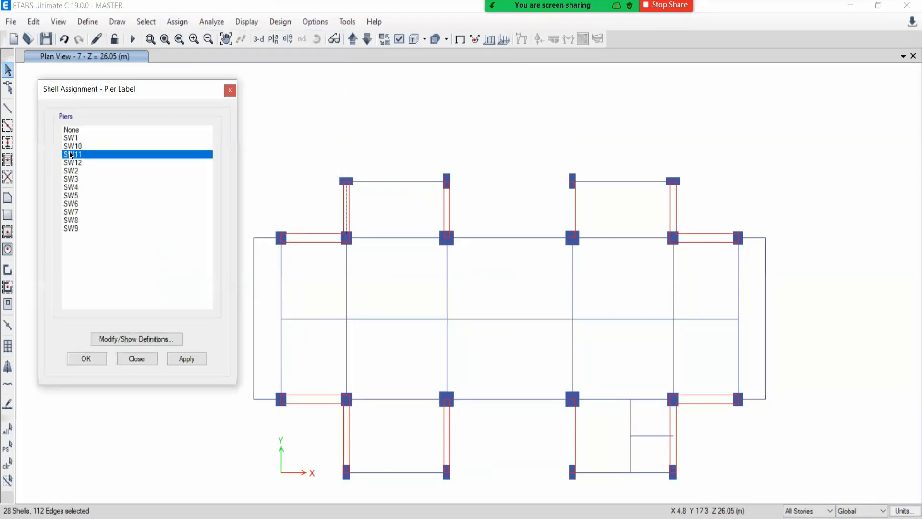
left_click(197, 359)
left_click(674, 208)
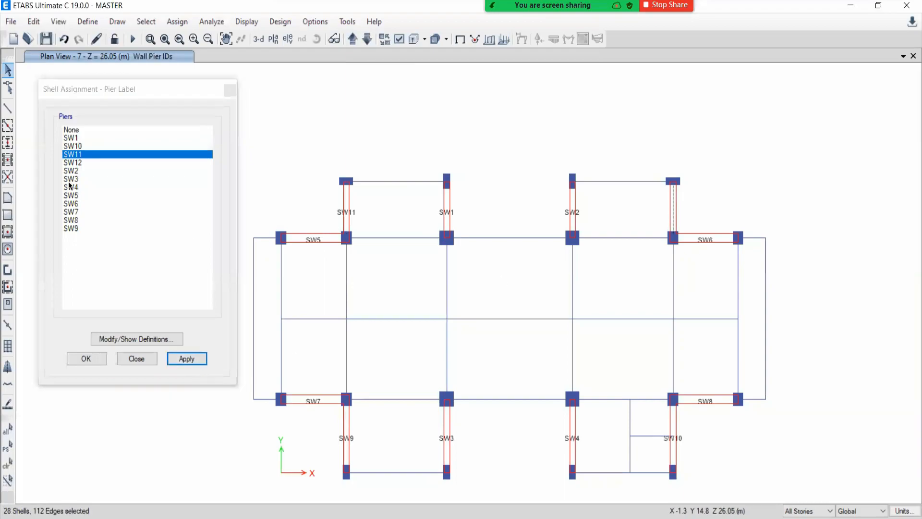
left_click(81, 163)
left_click(186, 358)
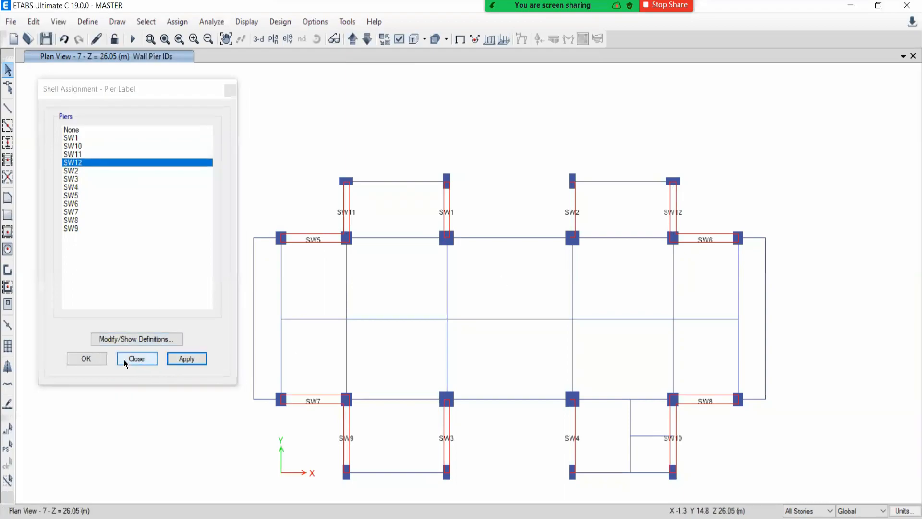
left_click(130, 359)
left_click(46, 39)
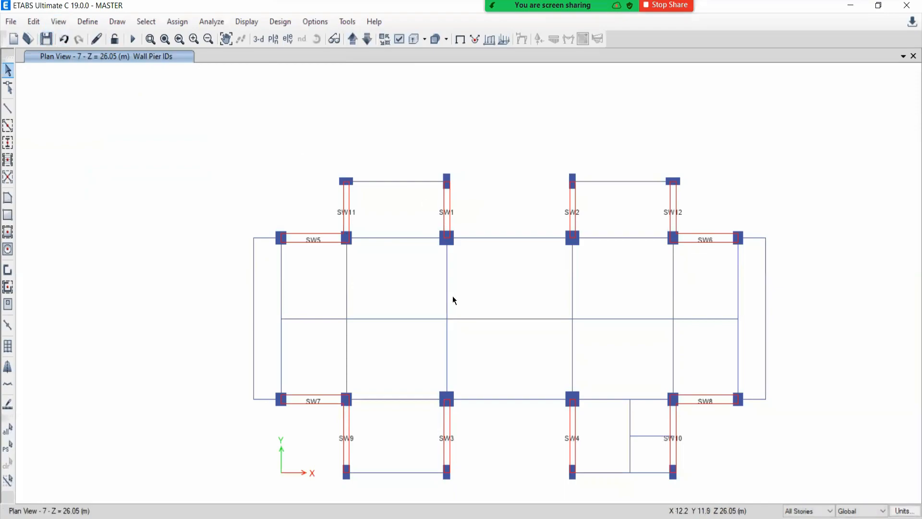
Turn on the display of floors in the 3D view and run the analysis
middle_click_drag(453, 298, 352, 251)
left_click(258, 39)
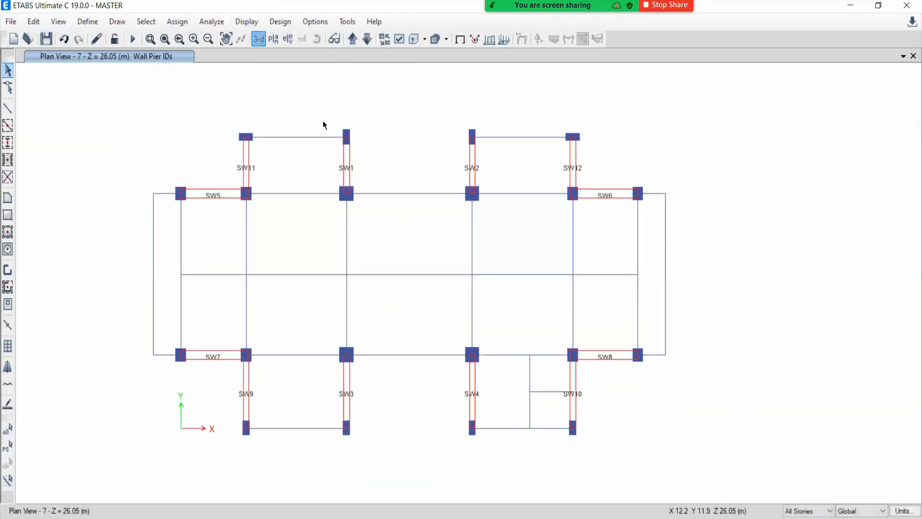
left_click(399, 40)
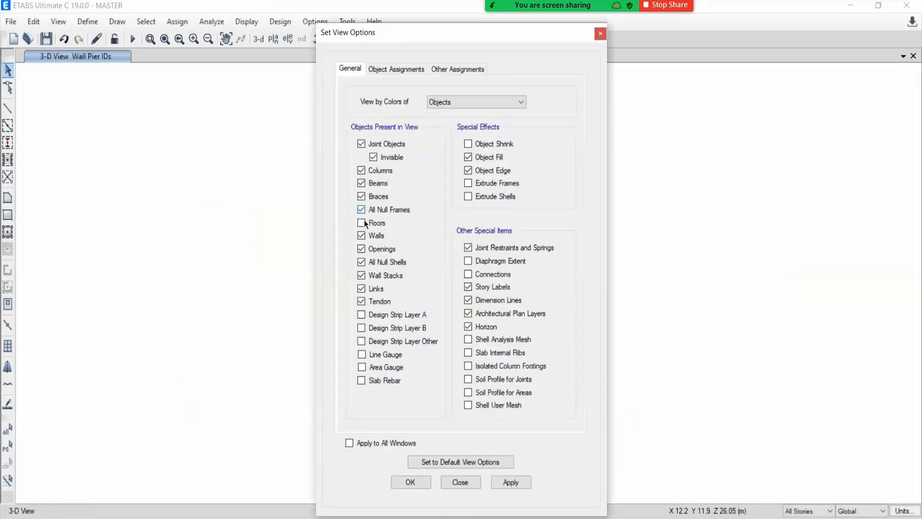
left_click(361, 222)
left_click(511, 482)
left_click(460, 481)
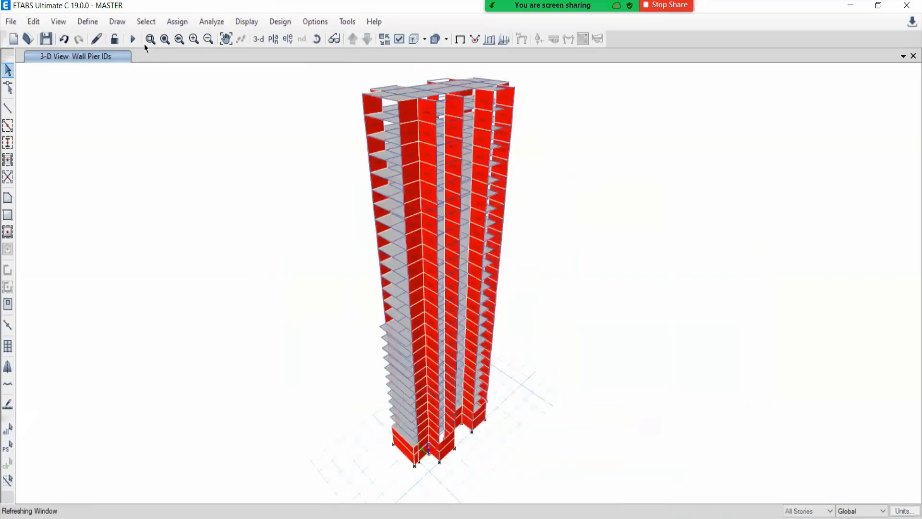
left_click(132, 40)
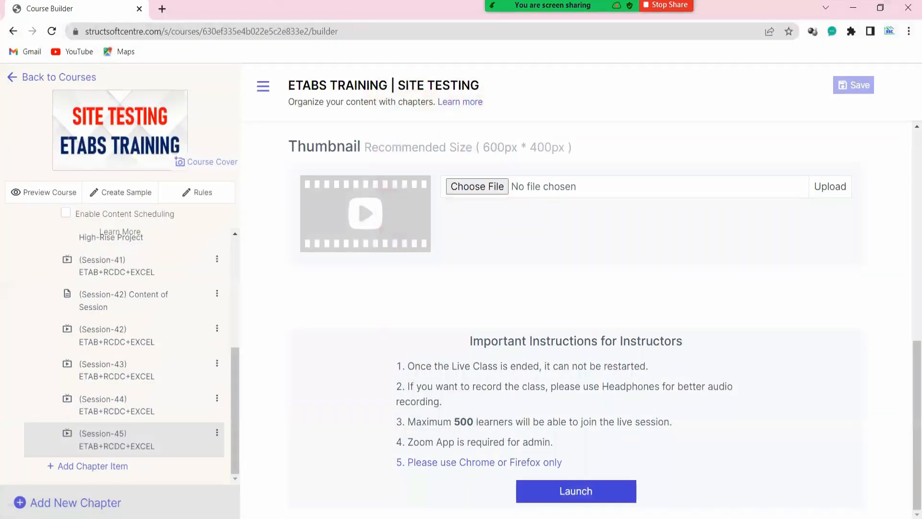
left_click(850, 6)
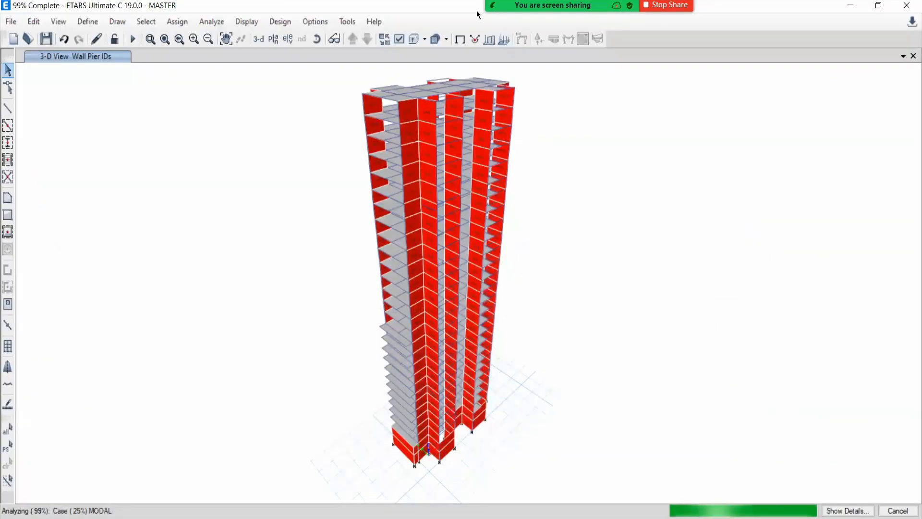
left_click(462, 15)
left_click_drag(575, 265, 568, 325)
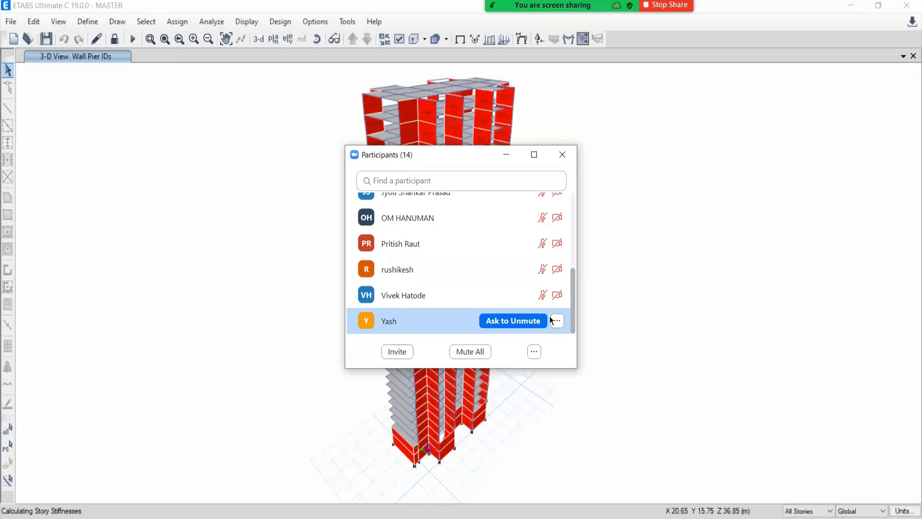
left_click_drag(441, 155, 325, 189)
left_click(442, 188)
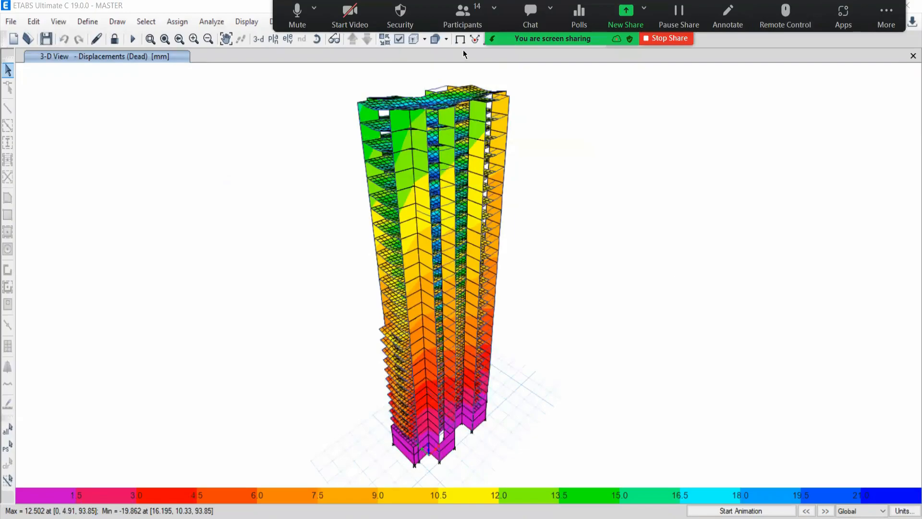
Show the plan view of story Basement-01 with the dead load displacement contours
left_click(275, 42)
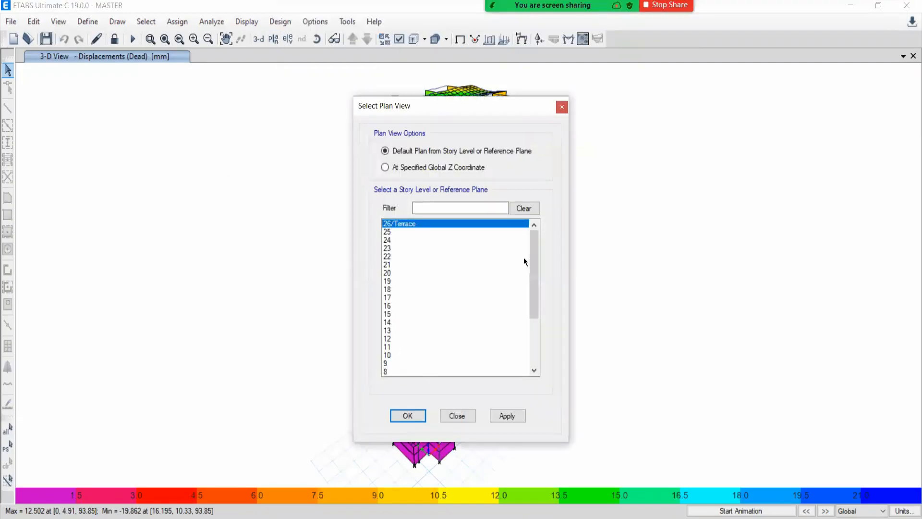
scroll(524, 283, "down", 4)
left_click(404, 364)
left_click(504, 415)
left_click(464, 417)
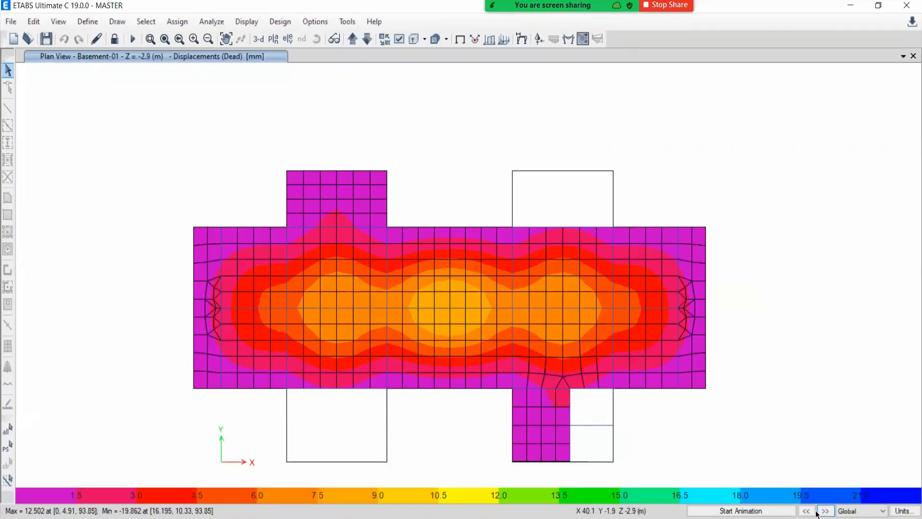
left_click(522, 39)
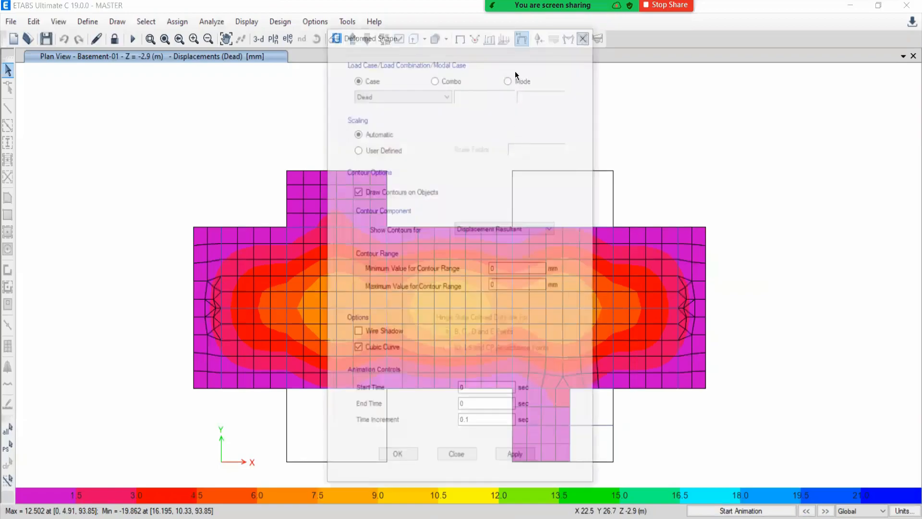
left_click(510, 78)
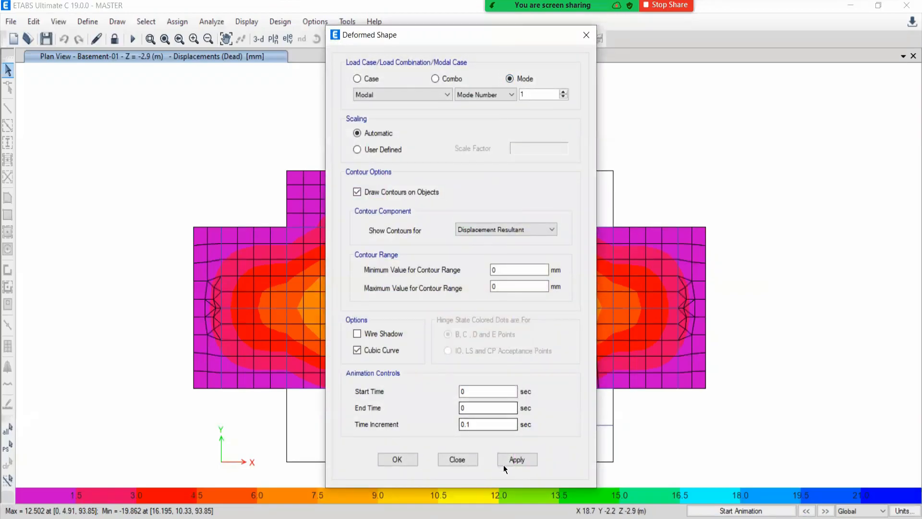
left_click(457, 459)
Display the Modal Participating Mass Ratios table from the analysis results
left_click(233, 22)
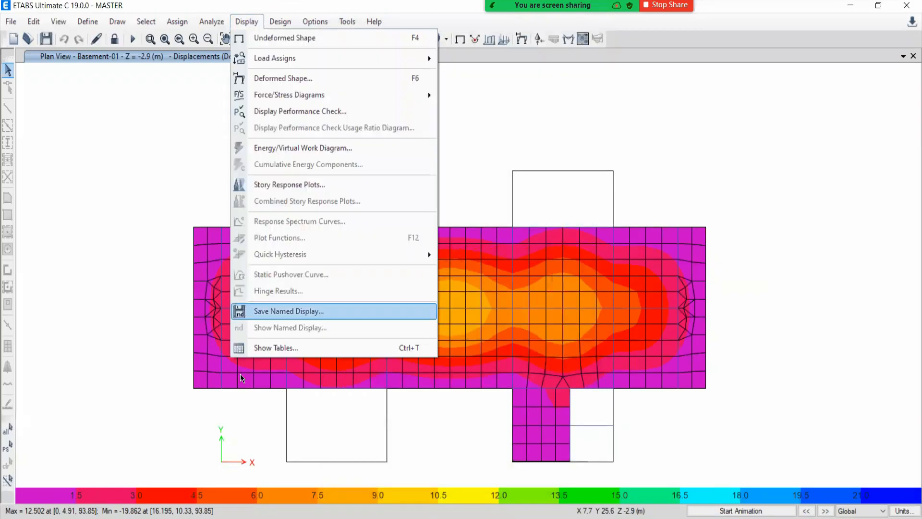
left_click(265, 350)
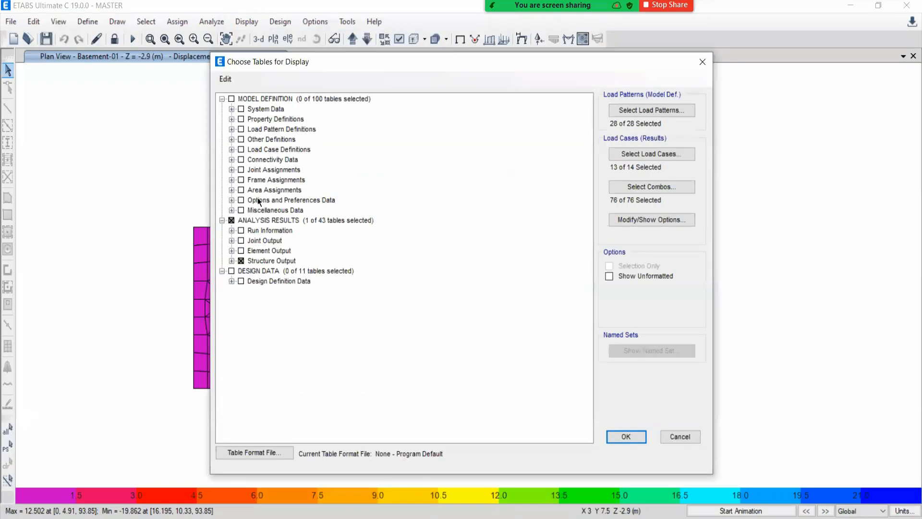
left_click(627, 437)
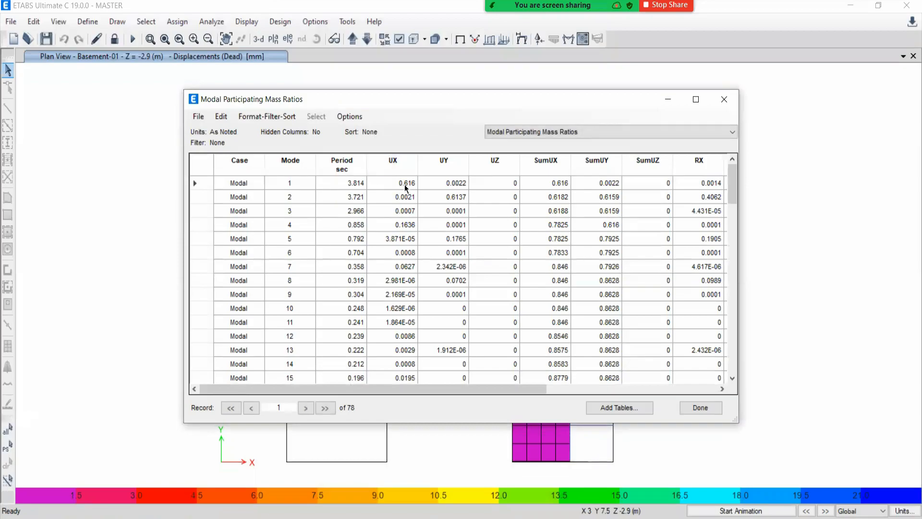
Examine the UX, UY and RZ mass participation ratios of the first three modes in the enlarged table
left_click(404, 184)
left_click(456, 202)
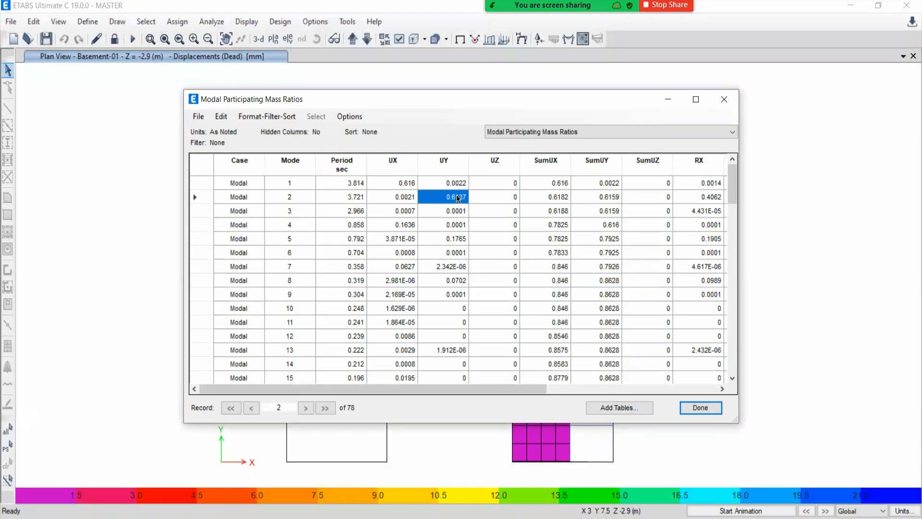
left_click(695, 99)
left_click(218, 88)
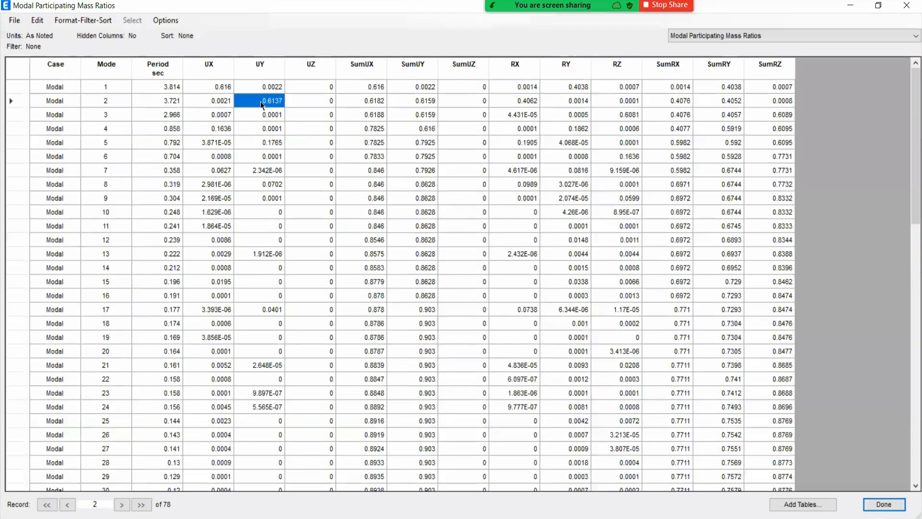
left_click(262, 102)
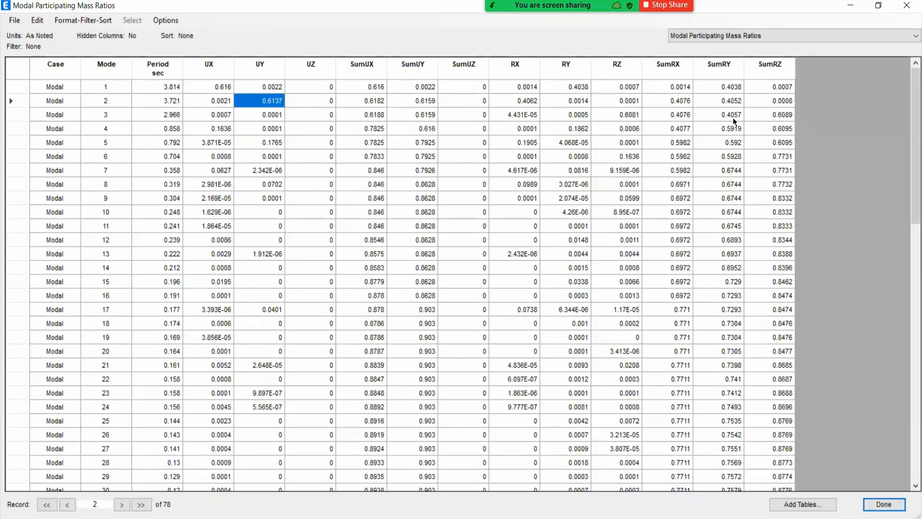
left_click(616, 82)
left_click(620, 104)
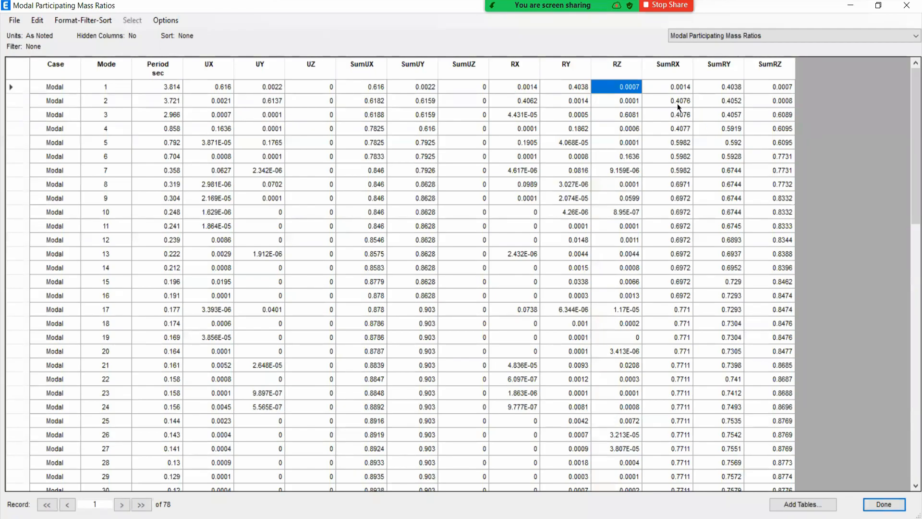
left_click(621, 116)
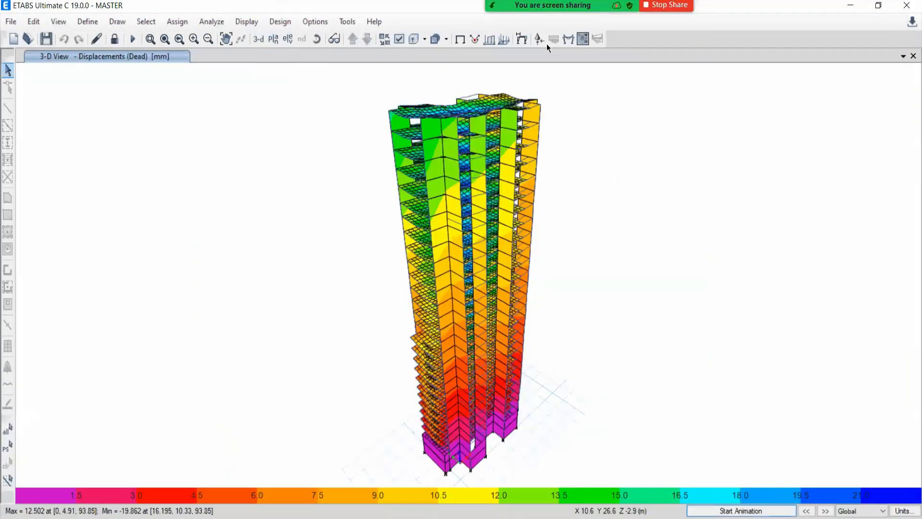
Display the modal deformed shape for mode 1 in the 3D view
mouse_move(338, 23)
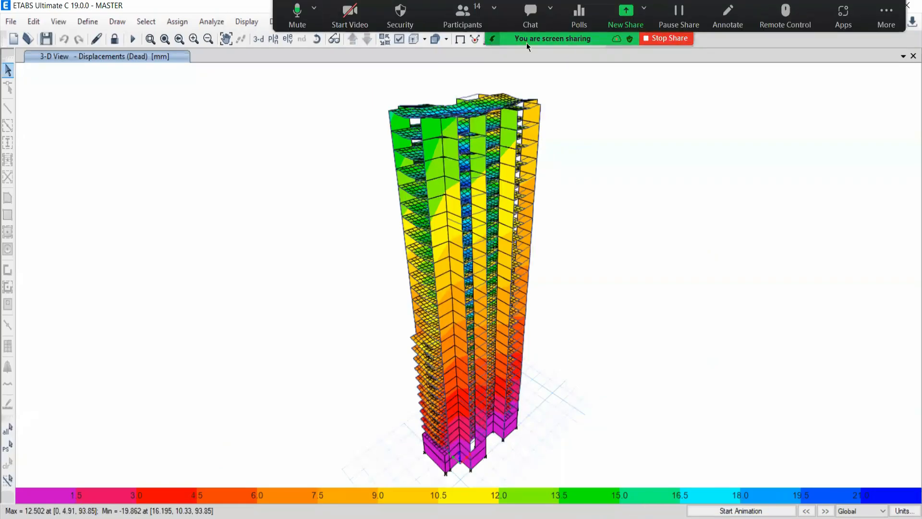
key("F6")
left_click(510, 78)
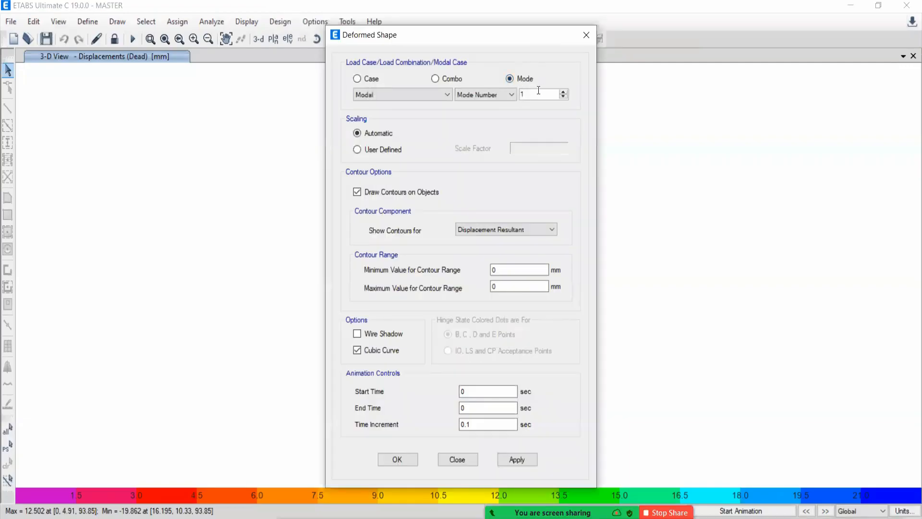
left_click(501, 464)
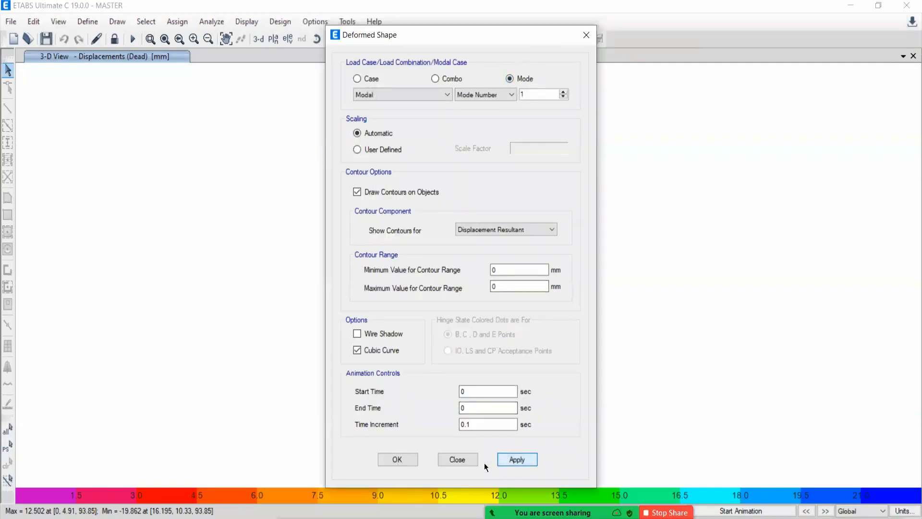
left_click(457, 460)
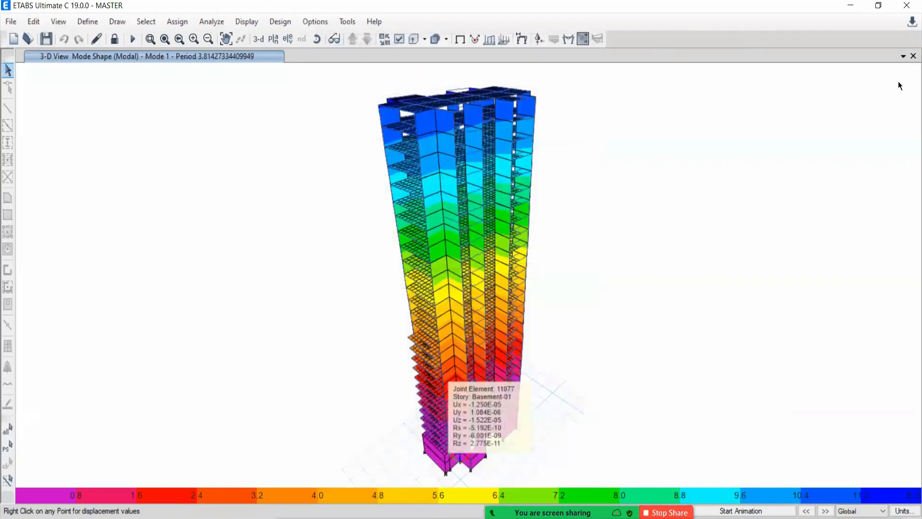
Add a second 3D view window beside the first and display the modal deformed shape for mode 2 in it
left_click(904, 57)
left_click(679, 85)
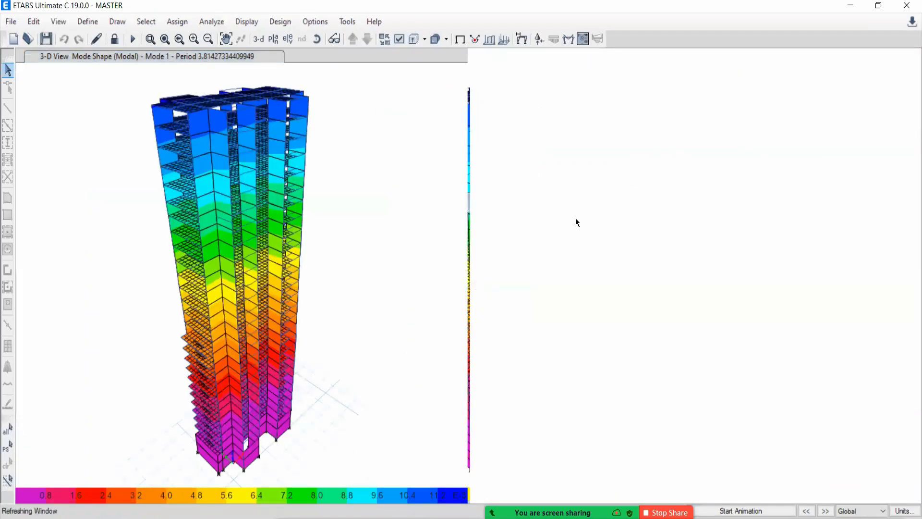
left_click(554, 198)
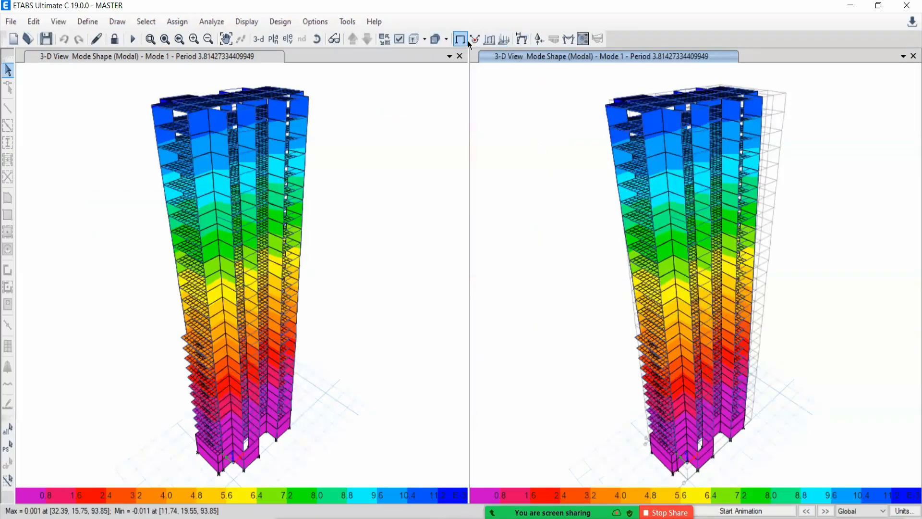
left_click(521, 40)
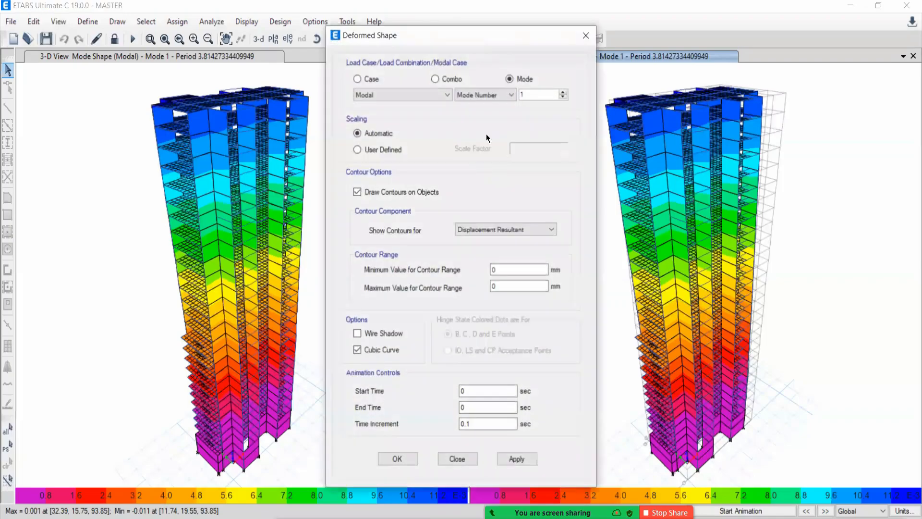
left_click(564, 91)
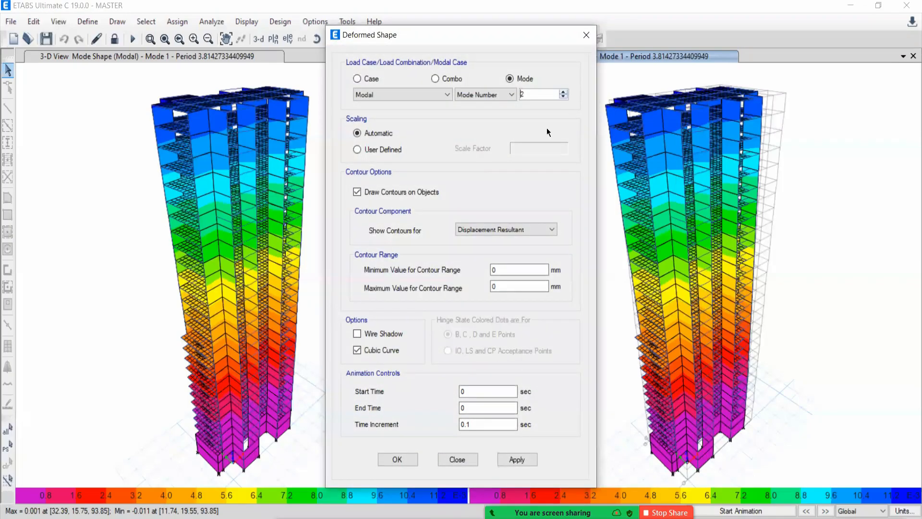
left_click(507, 457)
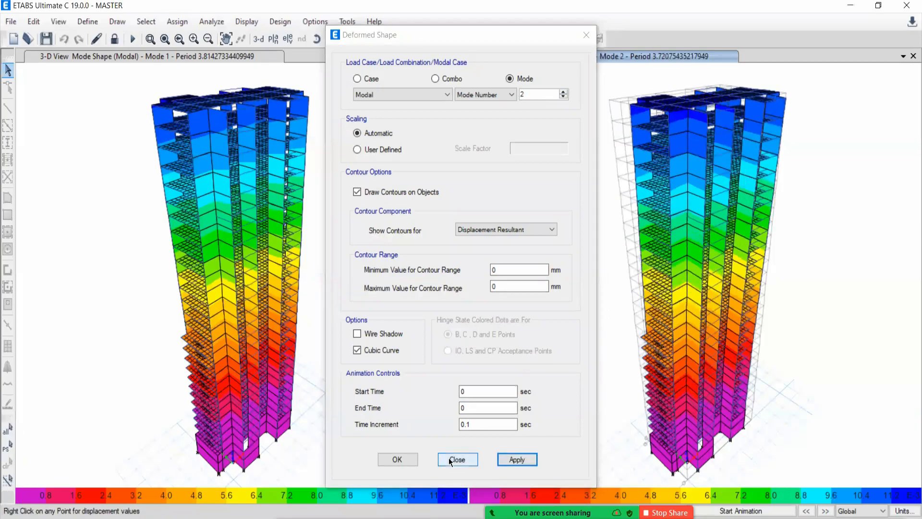
left_click(451, 461)
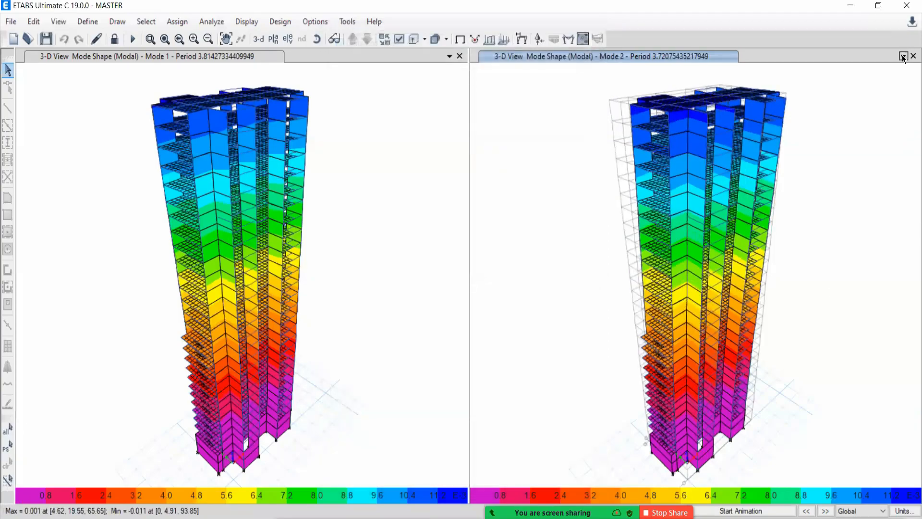
Add a third 3D view window and narrow the mode 1 window so the three views fit side by side
left_click(904, 56)
left_click(696, 85)
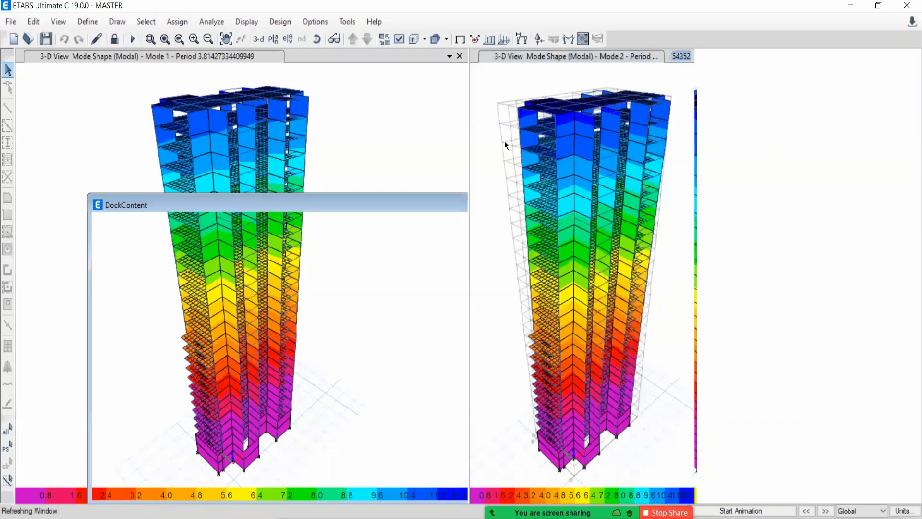
left_click_drag(468, 166, 361, 168)
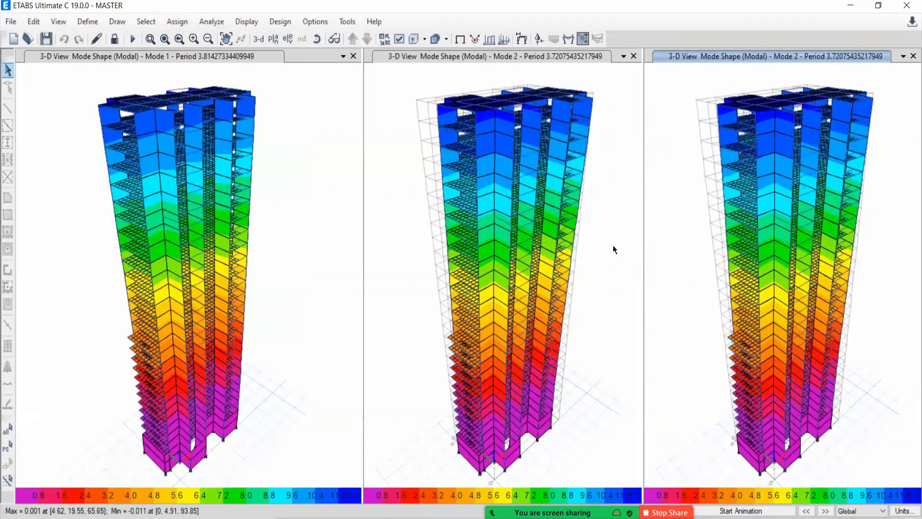
Even out the widths of the three 3D view windows and display the modal deformed shape for mode 3 in the third one
left_click_drag(322, 208, 322, 208)
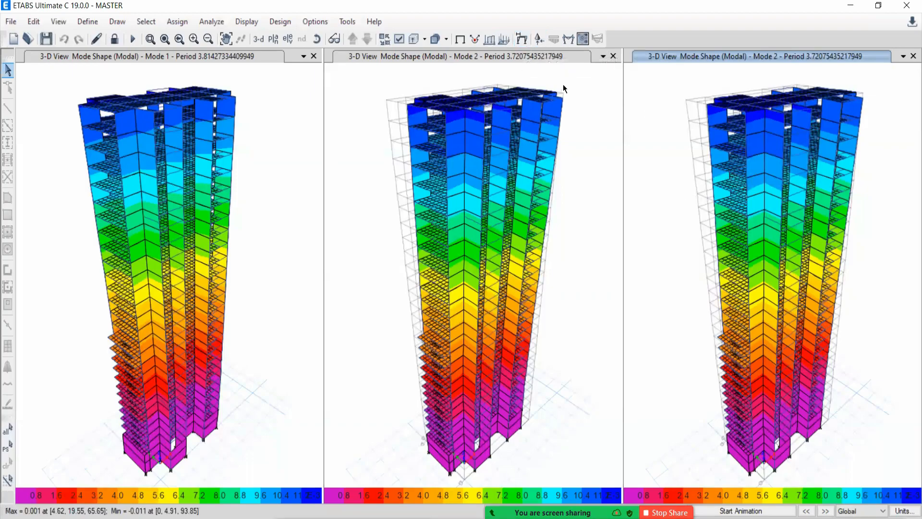
left_click(522, 39)
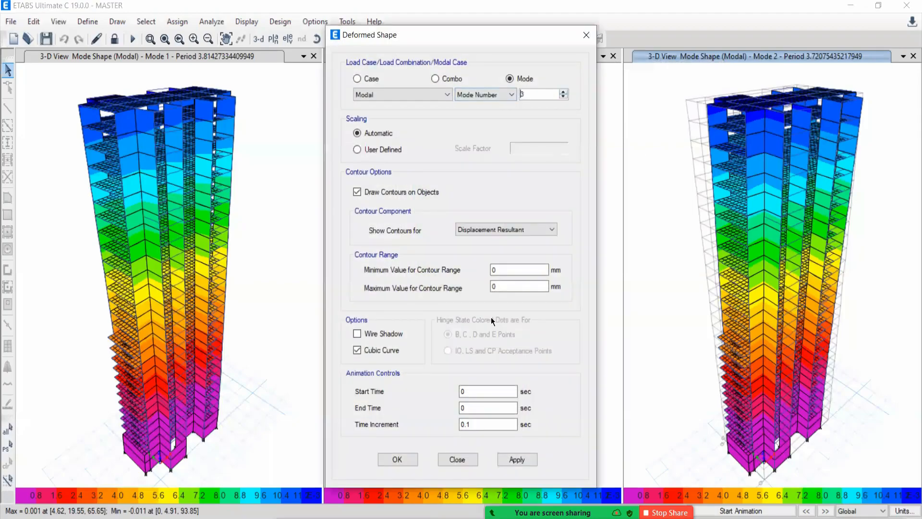
left_click(516, 461)
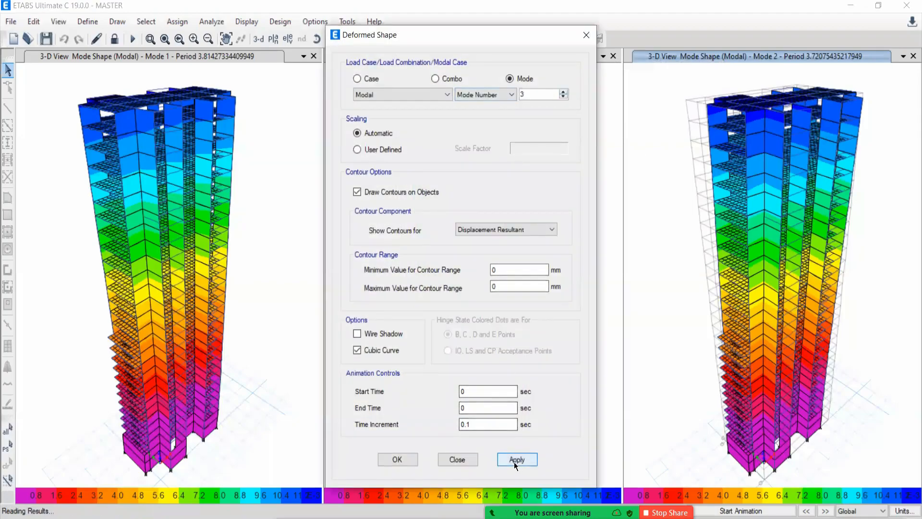
left_click(465, 460)
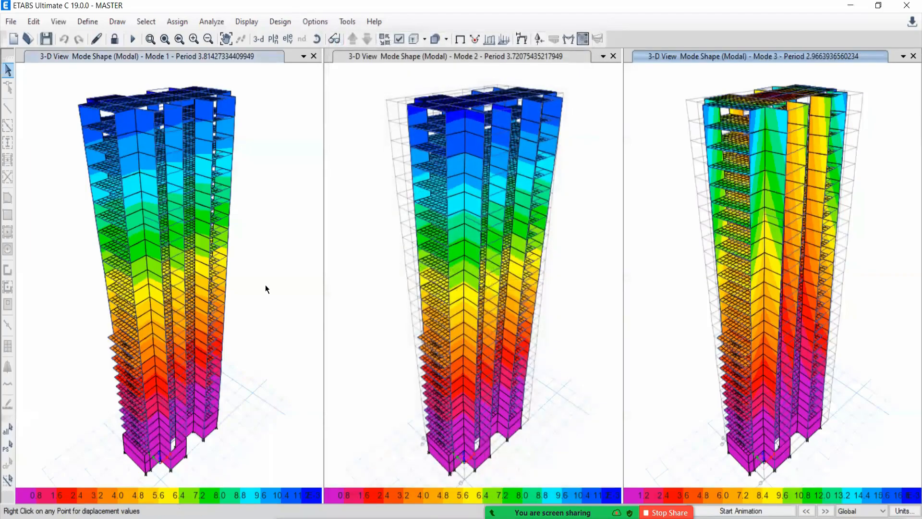
Animate the mode 1, mode 2 and mode 3 shapes in the three 3D views to compare their movement
left_click(738, 511)
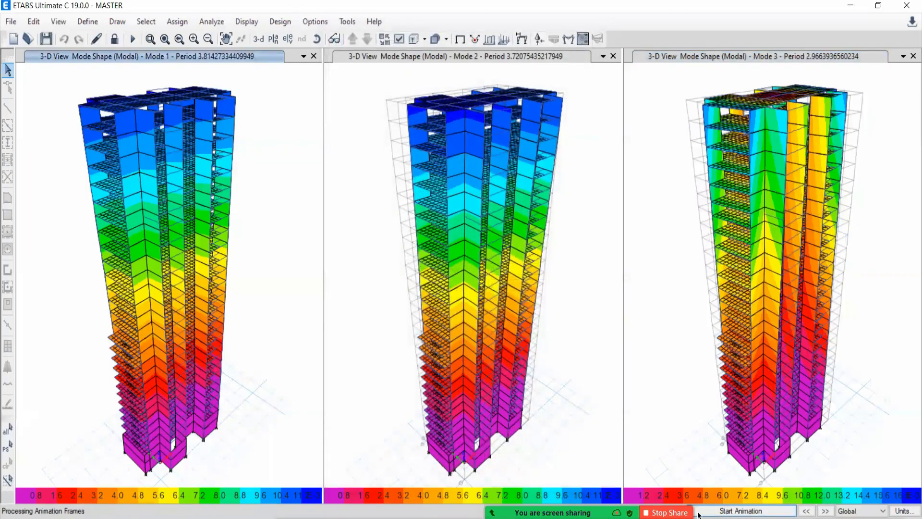
left_click(360, 320)
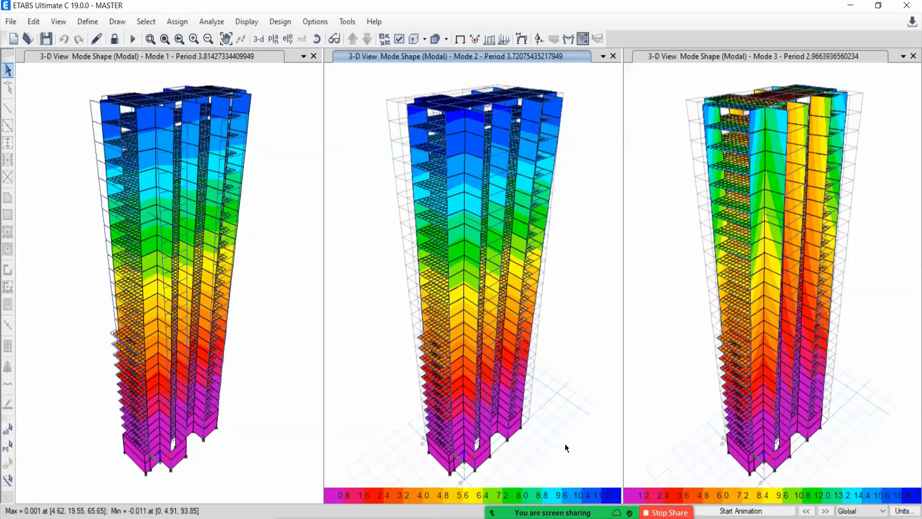
left_click(741, 511)
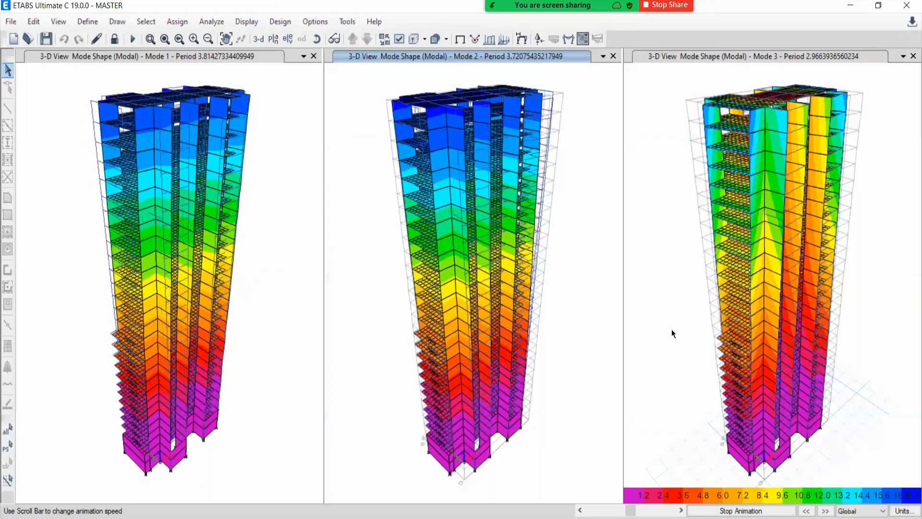
left_click(642, 428)
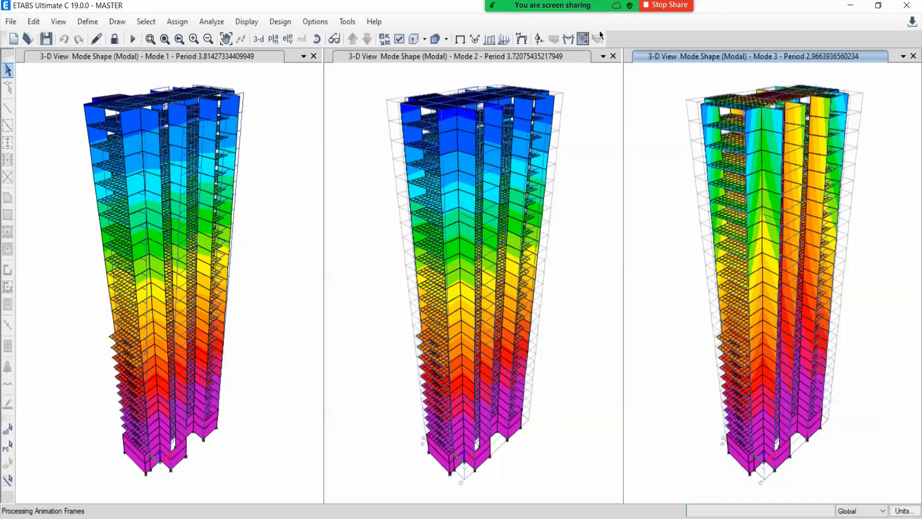
Annotate the three mode shape views freehand with the numbers 1, 2 and 3
left_click(727, 17)
left_click_drag(32, 91, 31, 116)
mouse_move(336, 87)
left_mouse_down()
mouse_move(331, 112)
mouse_move(348, 120)
left_mouse_up()
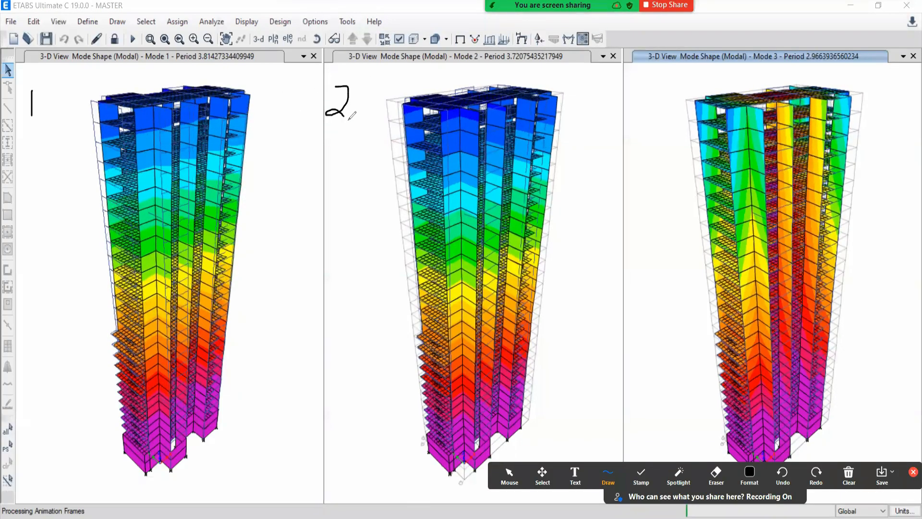
left_click_drag(645, 104, 651, 135)
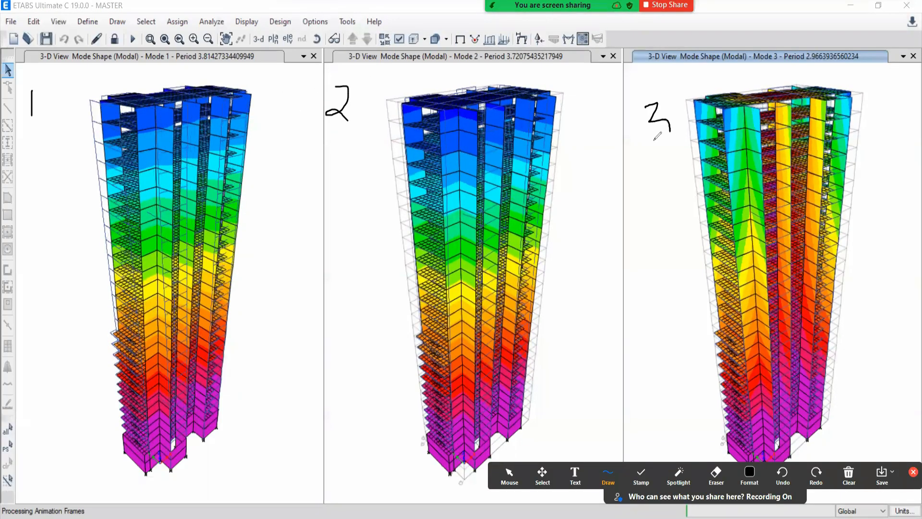
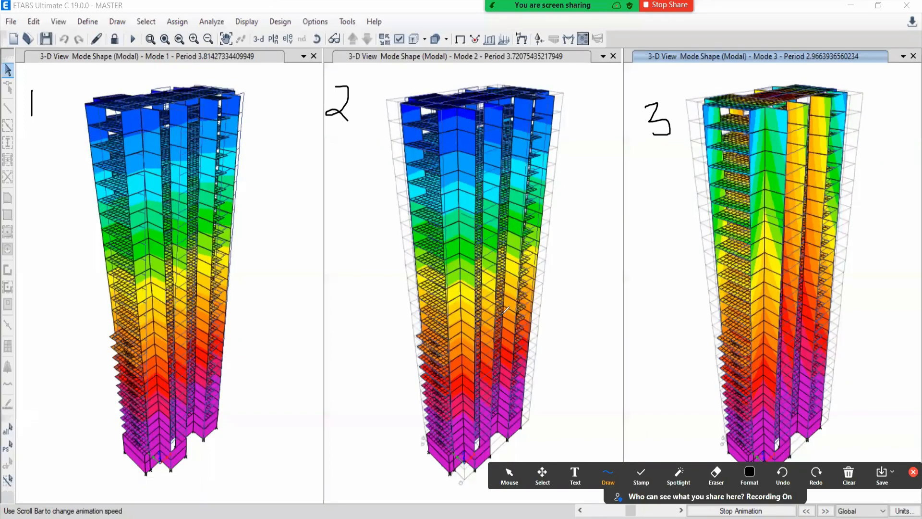
Stop the mode shape animations and close the mode 3 and mode 2 views, keeping only the mode 1 view
left_click(509, 475)
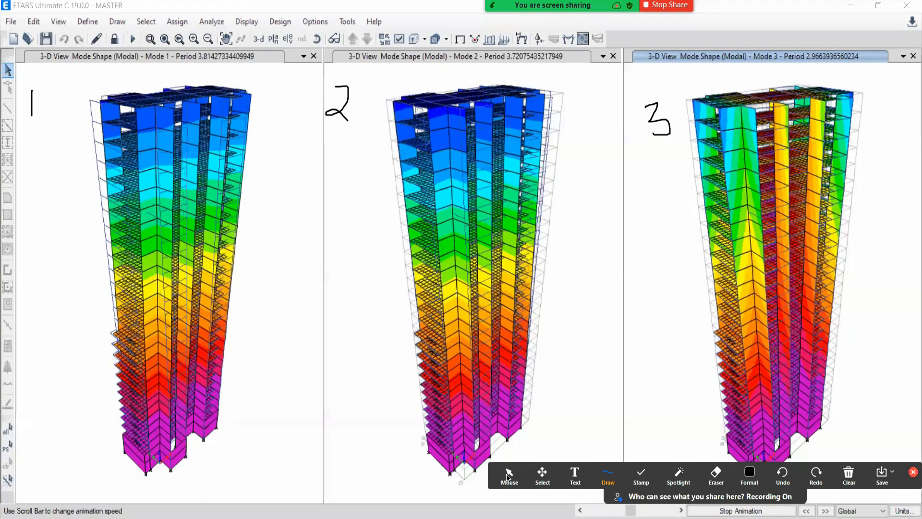
left_click(713, 512)
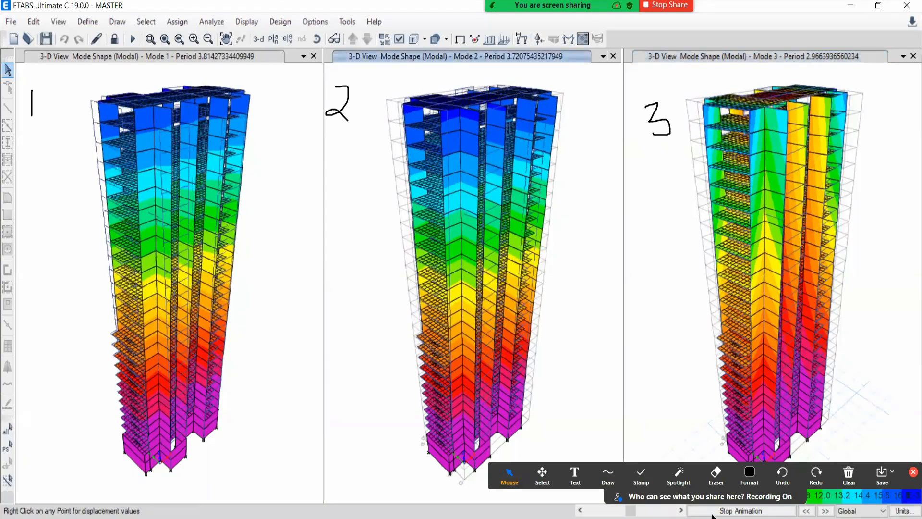
left_click(423, 433)
left_click(718, 513)
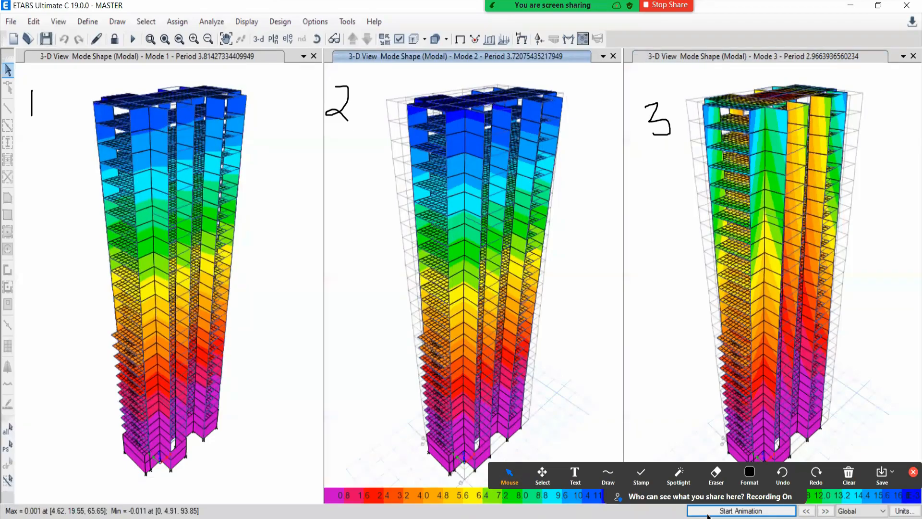
left_click(913, 56)
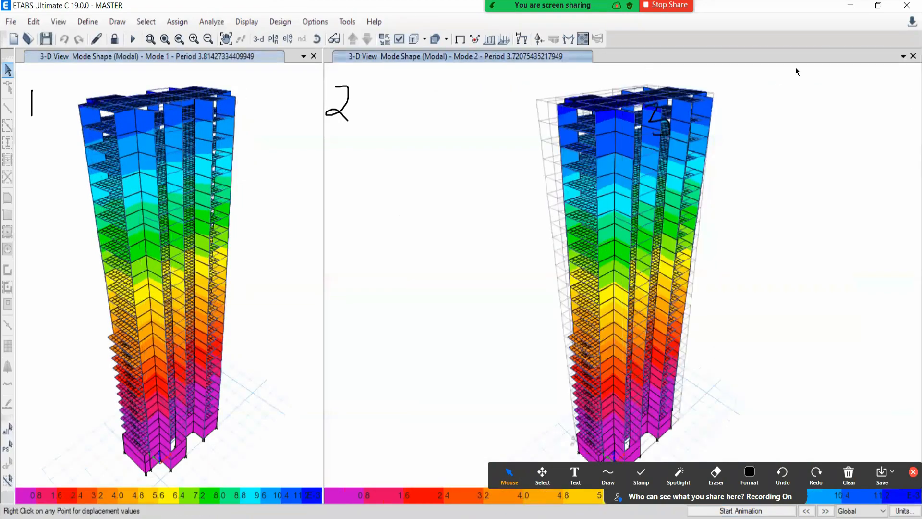
left_click(912, 57)
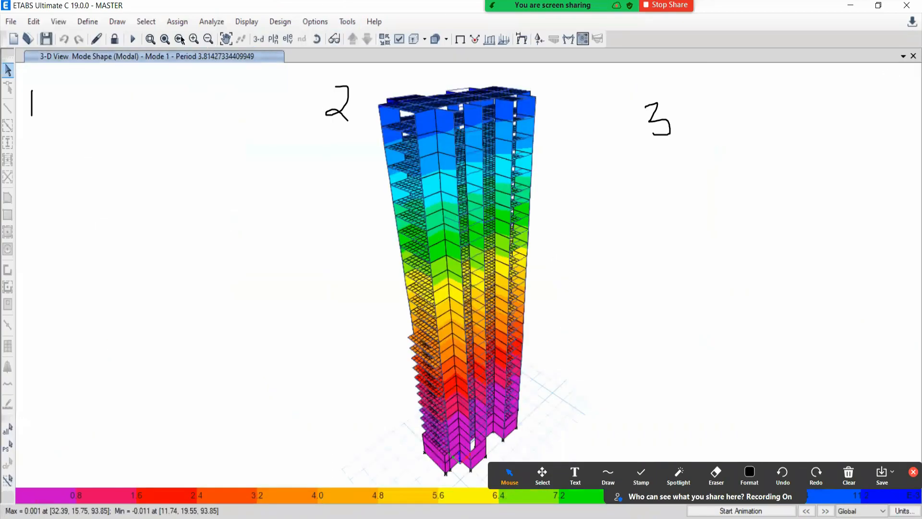
Return the remaining view to the undeformed shape, show the plan view of story 19 and close the annotation tools
left_click(459, 39)
left_click(273, 38)
left_click(401, 281)
left_click(506, 416)
left_click(466, 416)
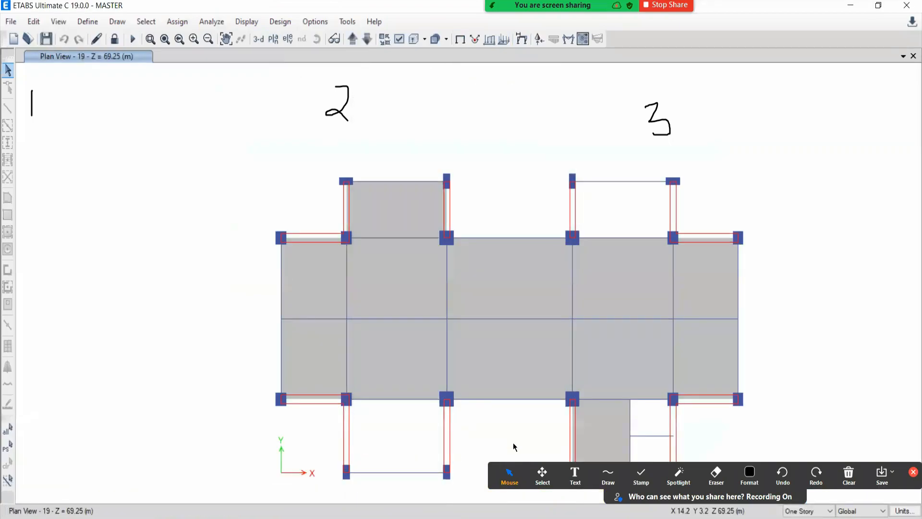
left_click(913, 472)
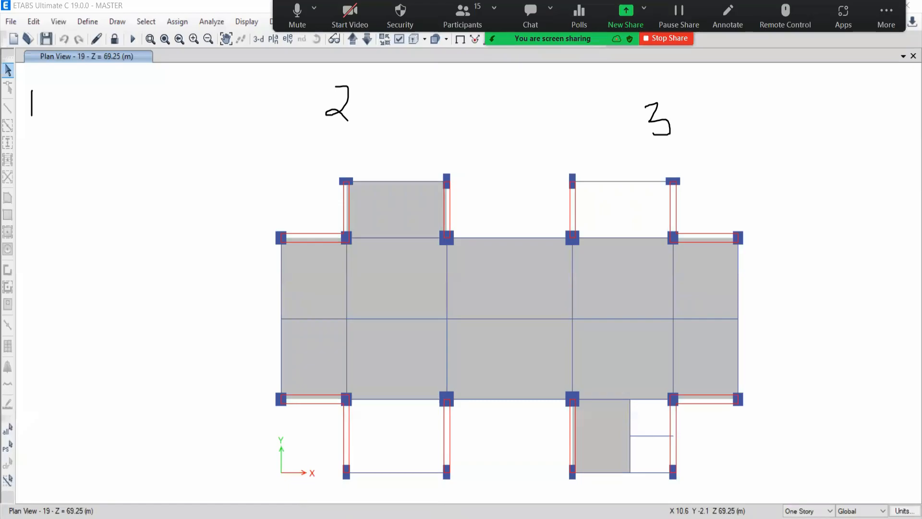
Review the modal analysis check criteria in cell B89 of the Excel design steps sheet and return to ETABS
key("alt+Tab")
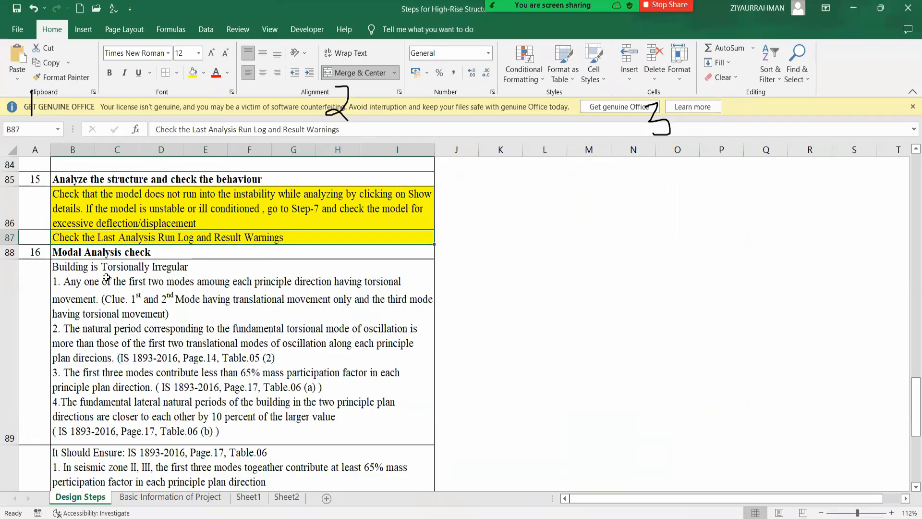
left_click(106, 277)
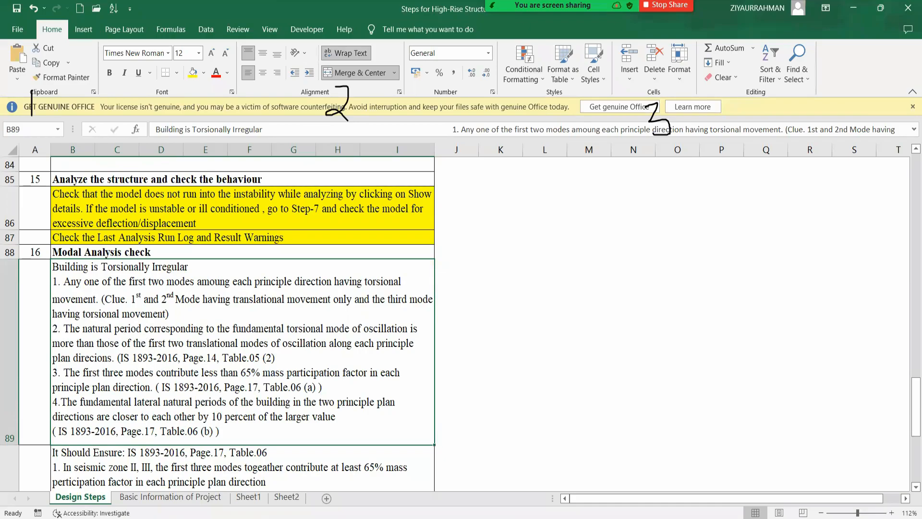
key("alt+Tab")
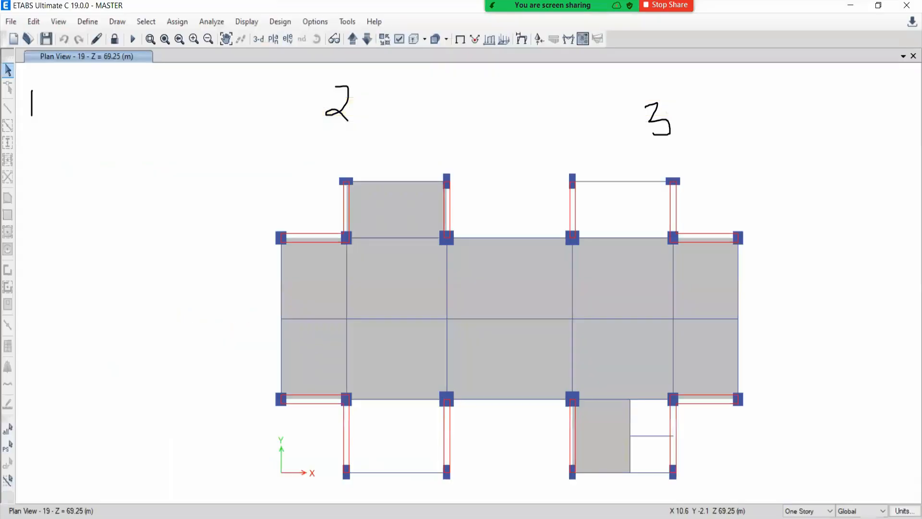
Open the Modal Participating Mass Ratios table and move it clear of the right part of the plan
left_click(246, 22)
left_click(299, 349)
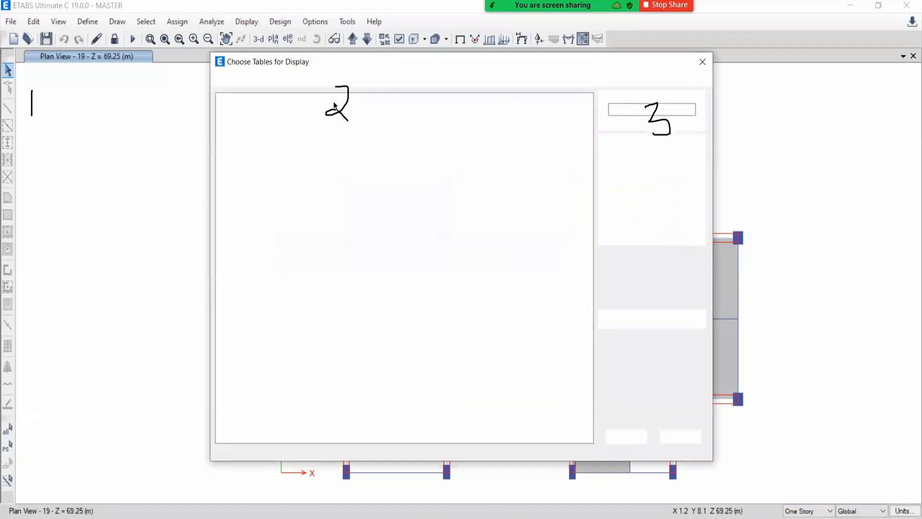
left_click(626, 437)
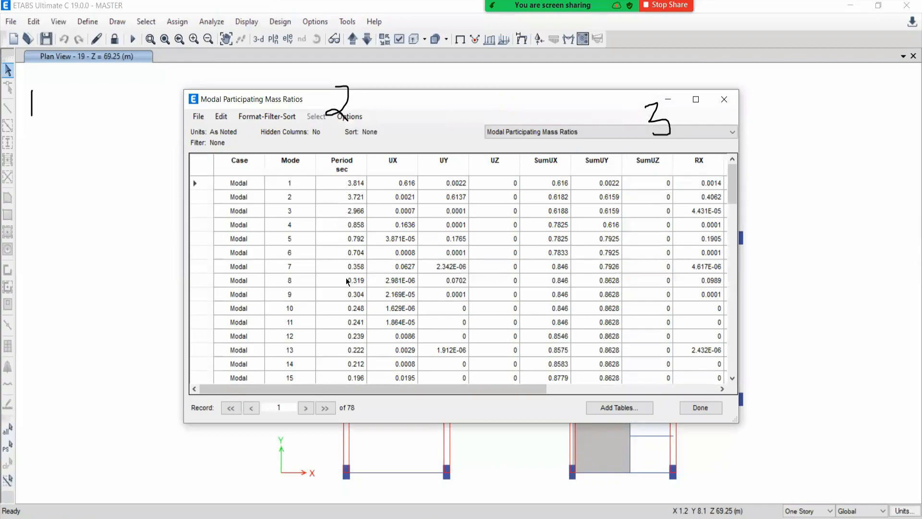
left_click_drag(587, 92, 320, 56)
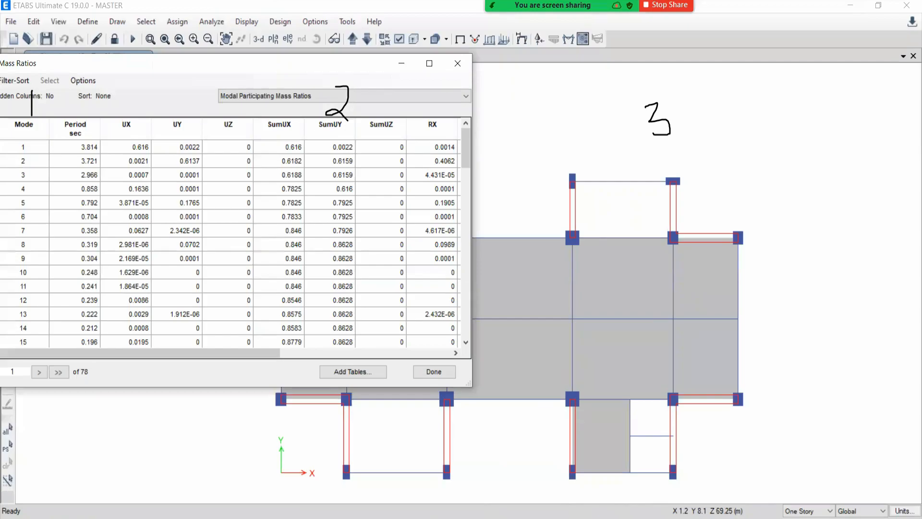
Sketch a fixed-base cantilever with a lateral force arrow and its back-and-forth sway curves over the plan to illustrate the natural period
mouse_move(477, 518)
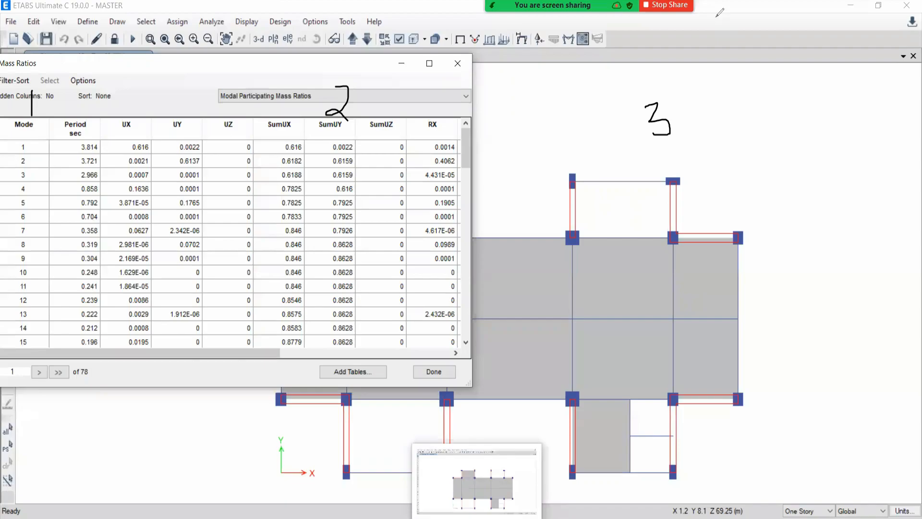
mouse_move(725, 88)
left_mouse_down()
mouse_move(778, 87)
mouse_move(735, 90)
mouse_move(744, 92)
left_mouse_up()
mouse_move(708, 234)
left_mouse_down()
mouse_move(709, 349)
mouse_move(687, 353)
mouse_move(723, 350)
mouse_move(662, 234)
mouse_move(681, 250)
mouse_move(697, 291)
mouse_move(739, 291)
mouse_move(772, 259)
mouse_move(737, 289)
mouse_move(711, 343)
left_mouse_up()
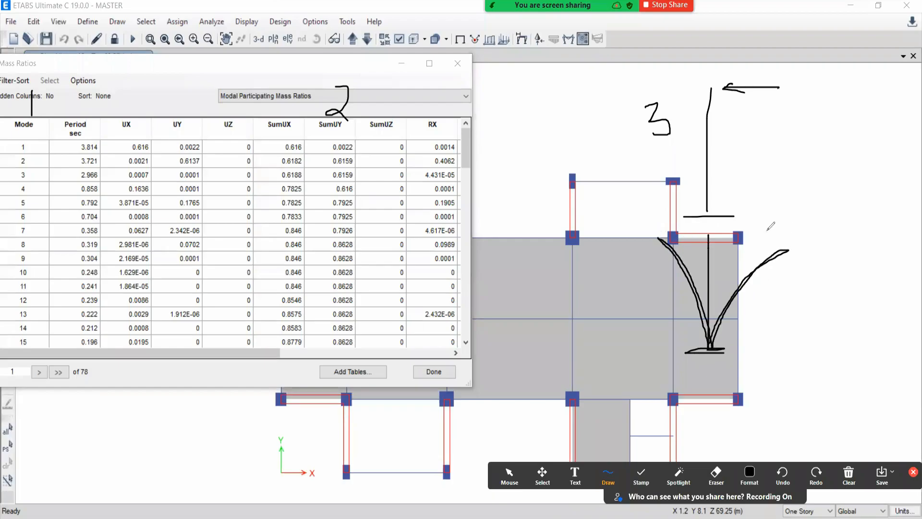
mouse_move(767, 230)
left_mouse_down()
mouse_move(814, 230)
mouse_move(764, 234)
mouse_move(780, 242)
left_mouse_up()
left_click_drag(715, 347, 712, 297)
mouse_move(712, 338)
left_mouse_down()
mouse_move(698, 291)
mouse_move(647, 230)
mouse_move(716, 336)
mouse_move(781, 257)
mouse_move(800, 254)
mouse_move(771, 248)
left_mouse_up()
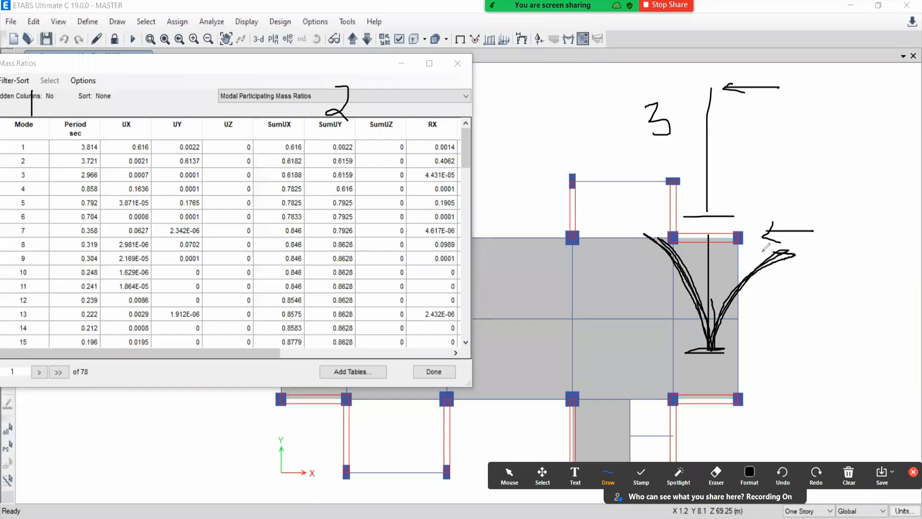
mouse_move(656, 223)
left_mouse_down()
mouse_move(718, 203)
mouse_move(774, 230)
mouse_move(768, 239)
left_mouse_up()
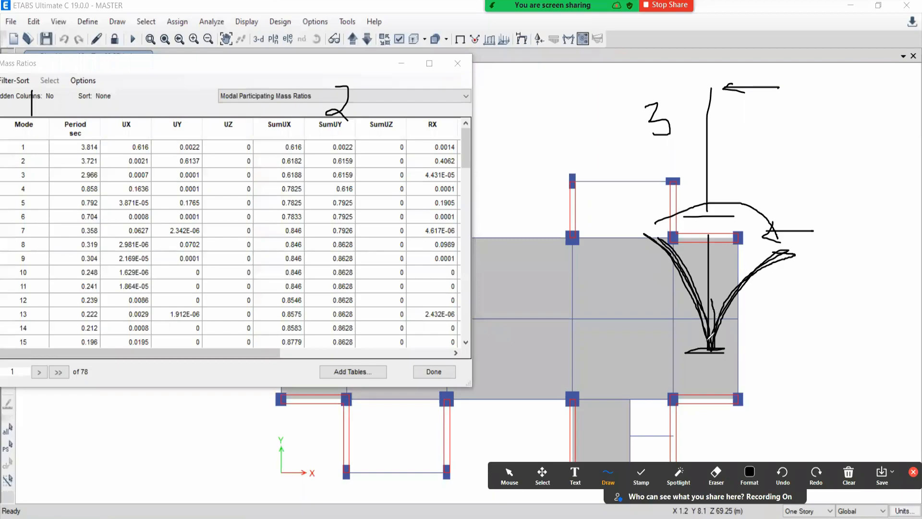
mouse_move(709, 355)
left_mouse_down()
mouse_move(745, 233)
mouse_move(718, 289)
left_mouse_up()
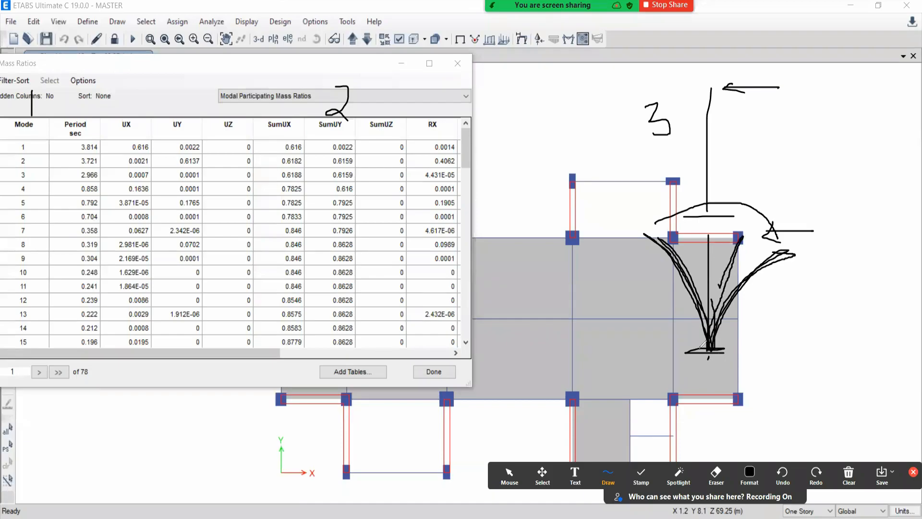
mouse_move(708, 328)
left_mouse_down()
mouse_move(676, 228)
mouse_move(704, 290)
mouse_move(691, 230)
left_mouse_up()
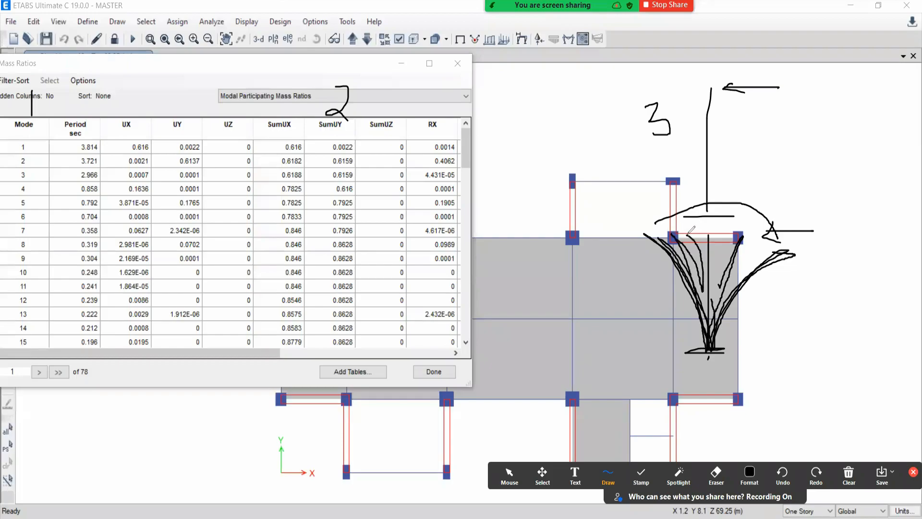
mouse_move(715, 266)
left_mouse_down()
mouse_move(712, 287)
mouse_move(711, 230)
mouse_move(706, 358)
left_mouse_up()
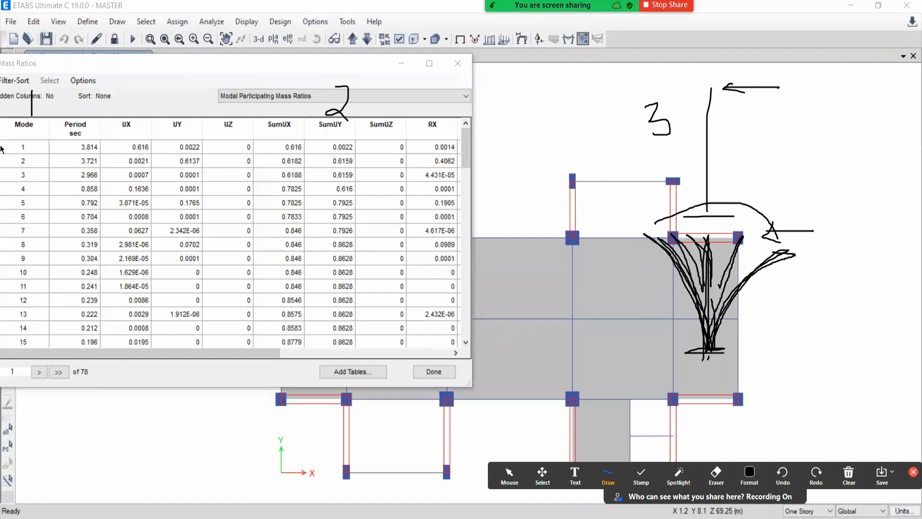
Tick the period values of the first modes, draw a downward arrow along the period column, and clear all annotations
left_click_drag(61, 142, 105, 117)
mouse_move(68, 161)
left_mouse_down()
mouse_move(102, 140)
mouse_move(96, 155)
left_mouse_up()
left_click_drag(70, 189, 88, 180)
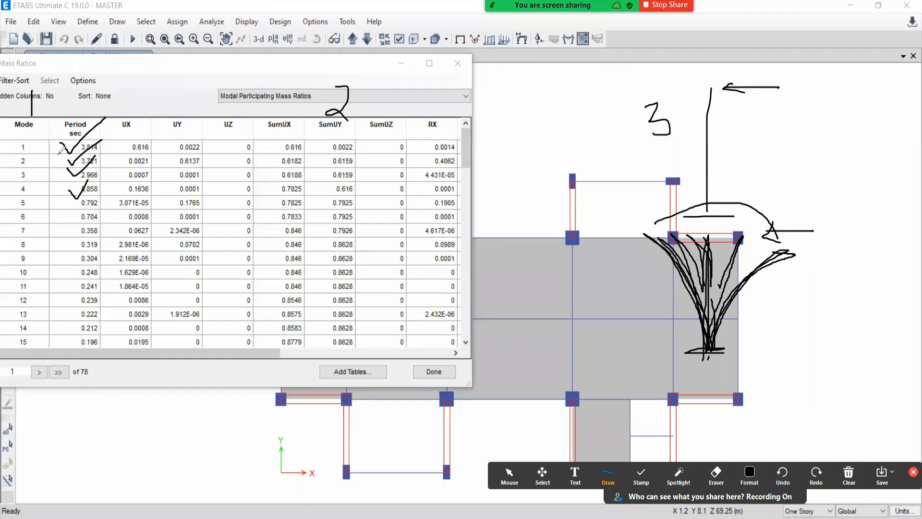
mouse_move(57, 139)
left_mouse_down()
mouse_move(51, 310)
mouse_move(45, 292)
left_mouse_up()
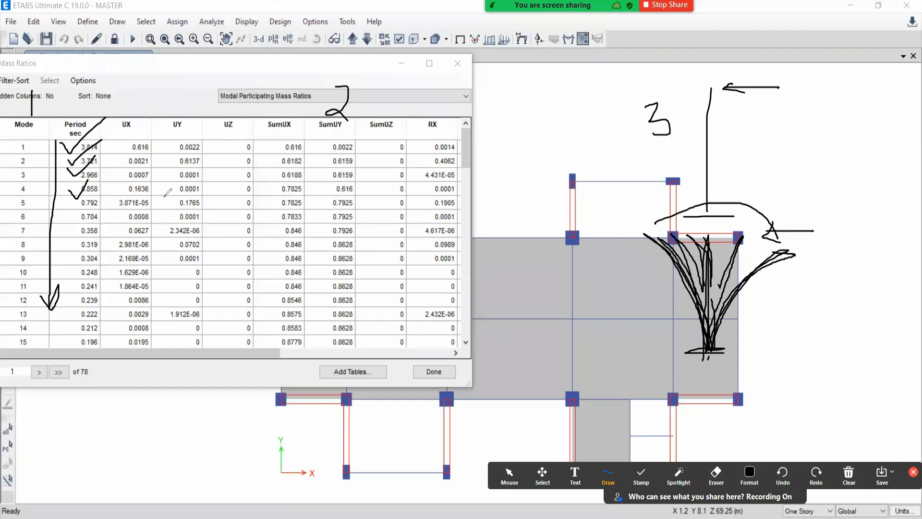
left_click_drag(82, 147, 112, 114)
left_click_drag(68, 164, 103, 140)
mouse_move(110, 142)
left_mouse_down()
mouse_move(112, 154)
mouse_move(141, 133)
left_mouse_up()
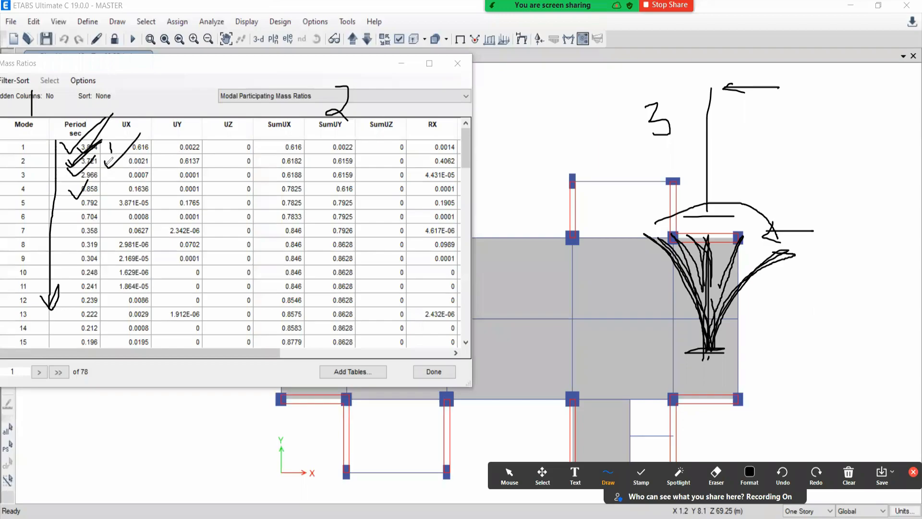
left_click(852, 476)
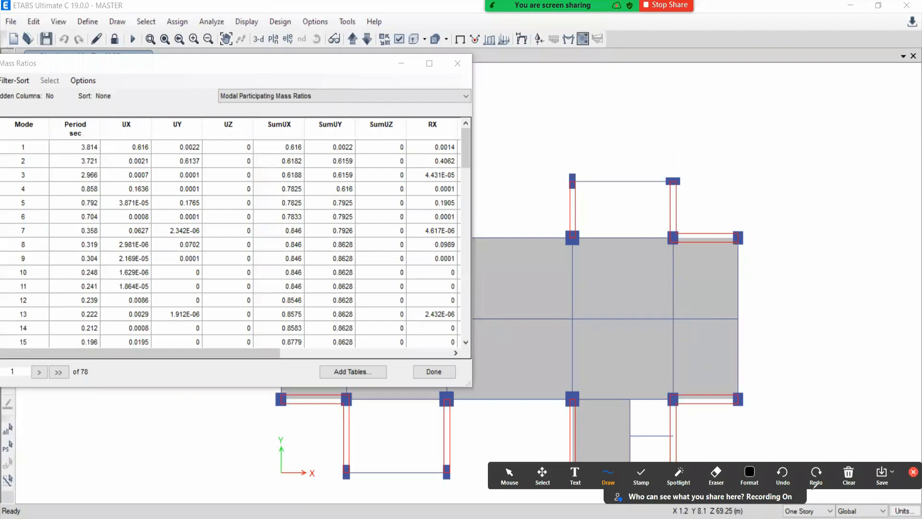
Underline the first three period values, tick the Period column, and return to the normal pointer
mouse_move(81, 157)
left_mouse_down()
mouse_move(106, 155)
mouse_move(95, 181)
left_mouse_up()
mouse_move(55, 150)
left_mouse_down()
mouse_move(60, 156)
mouse_move(87, 118)
left_mouse_up()
left_click(509, 475)
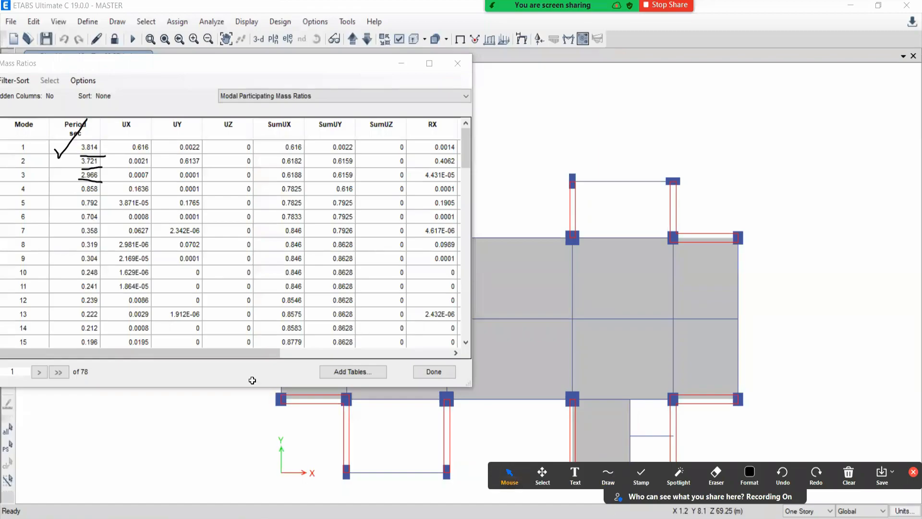
Check the modal criteria in the Excel design steps sheet, return to ETABS and maximize the Modal Participating Mass Ratios table
key("alt+Tab")
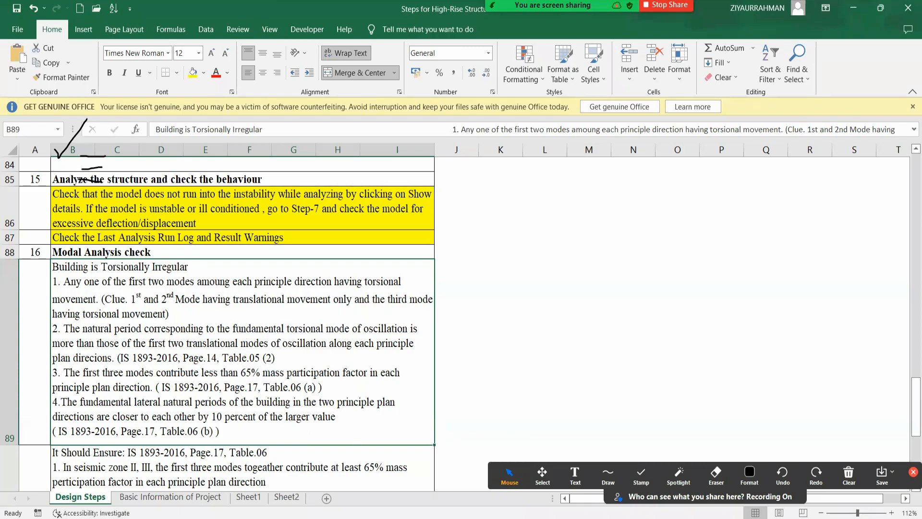
left_click(440, 509)
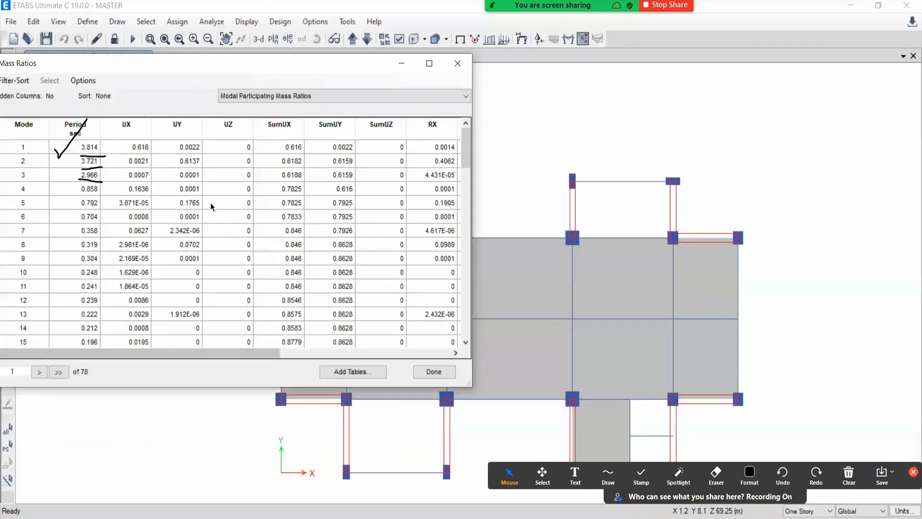
left_click_drag(538, 66, 539, 56)
left_click(539, 56)
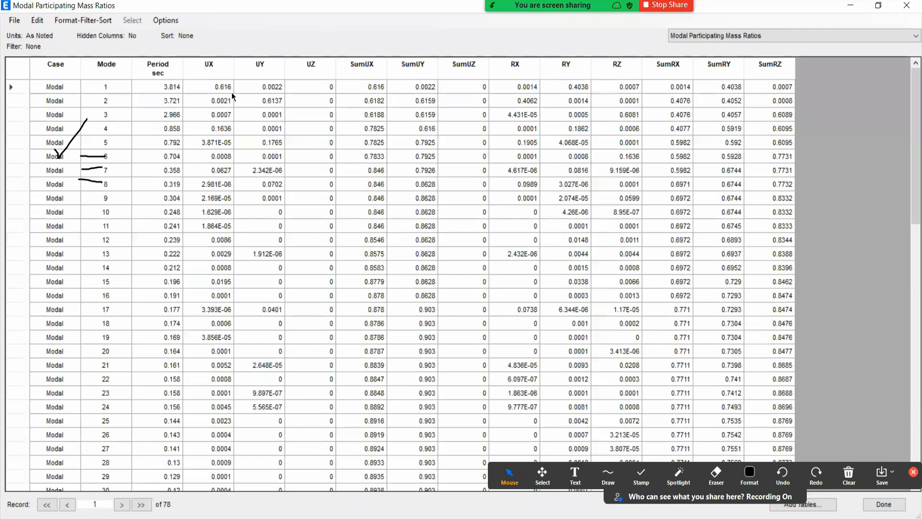
Examine how the UX ratios of the first modes accumulate in the SumUX column up to mode 4
left_click(352, 88)
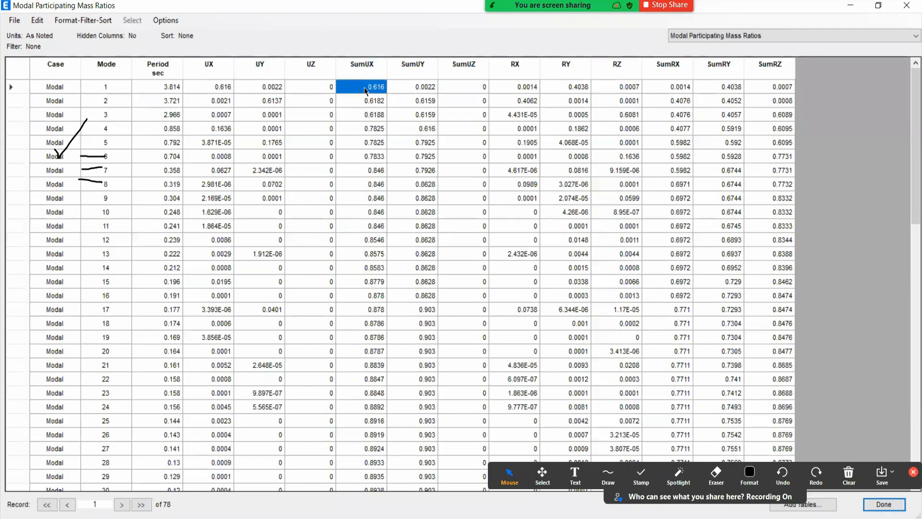
left_click(222, 89)
left_click(373, 86)
mouse_move(215, 107)
left_mouse_down()
mouse_move(216, 91)
mouse_move(220, 119)
left_mouse_up()
left_click(364, 102)
left_click(370, 116)
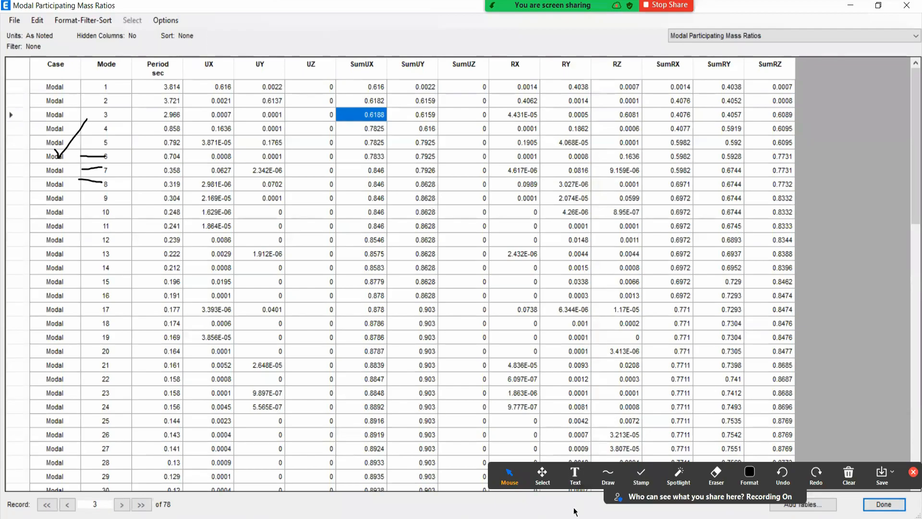
left_click(366, 129)
left_click(369, 119)
left_click(364, 127)
Compare the UX mass ratio of mode 1 with the UY mass ratio of mode 2
left_click(251, 102)
left_click(218, 85)
left_click(248, 99)
left_click(219, 87)
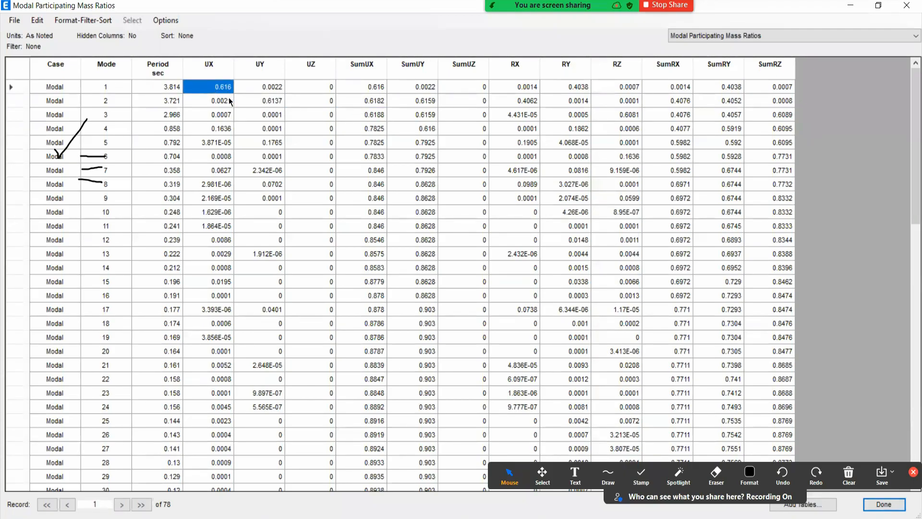
left_click(245, 102)
left_click(218, 89)
left_click(245, 100)
left_click(215, 87)
left_click(243, 98)
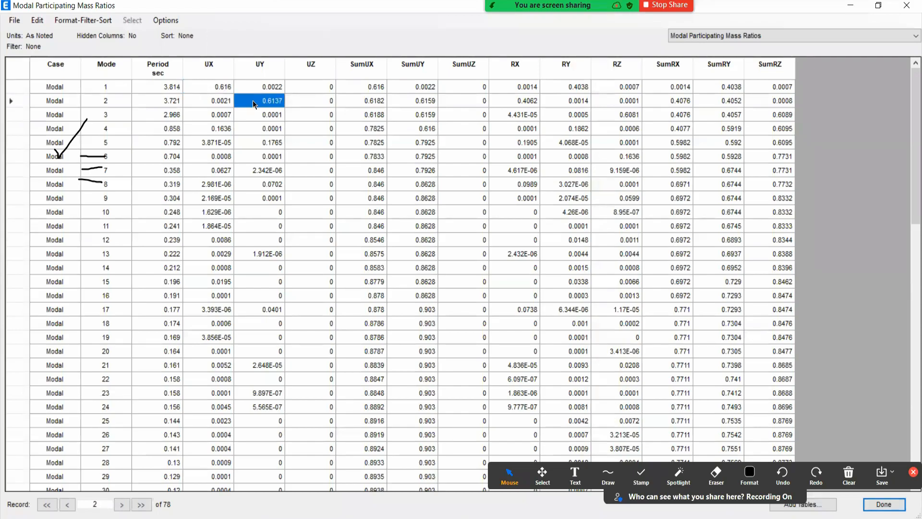
left_click(210, 86)
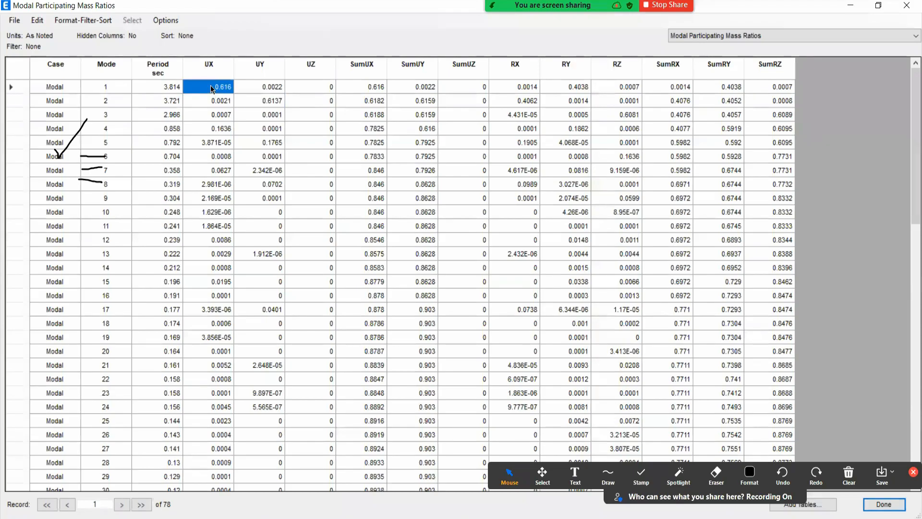
left_click(251, 101)
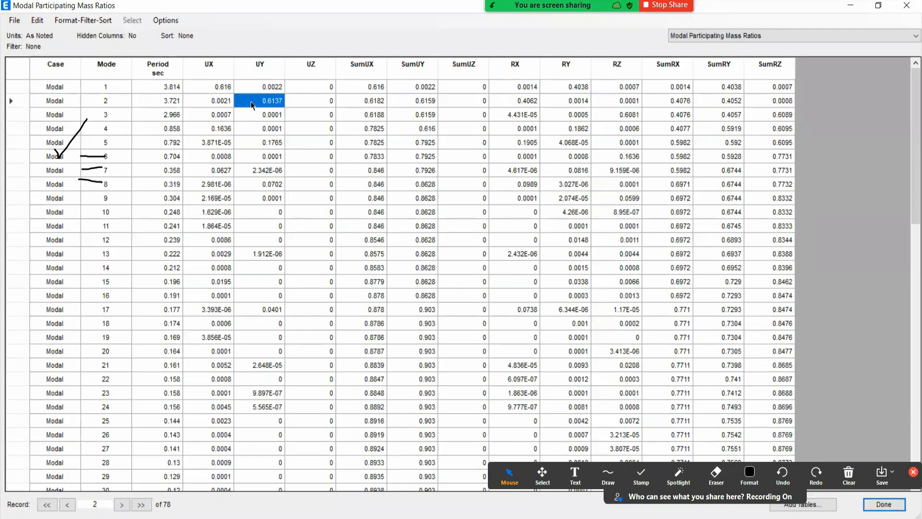
left_click(213, 85)
left_click(258, 101)
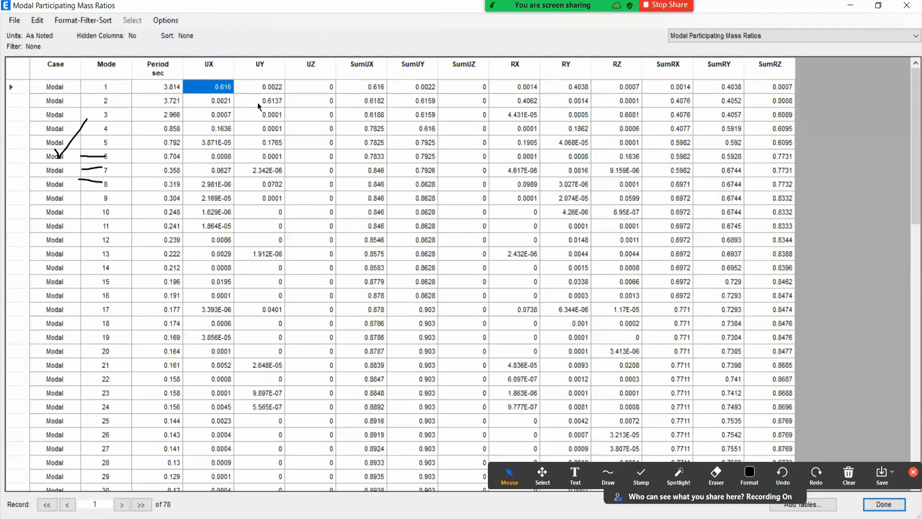
left_click(201, 90)
left_click(260, 101)
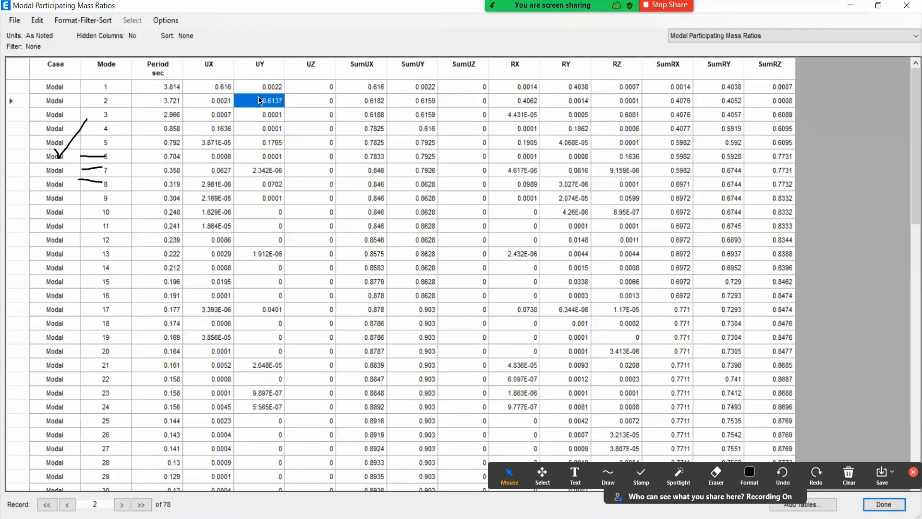
left_click(202, 89)
left_click(251, 103)
left_click(209, 88)
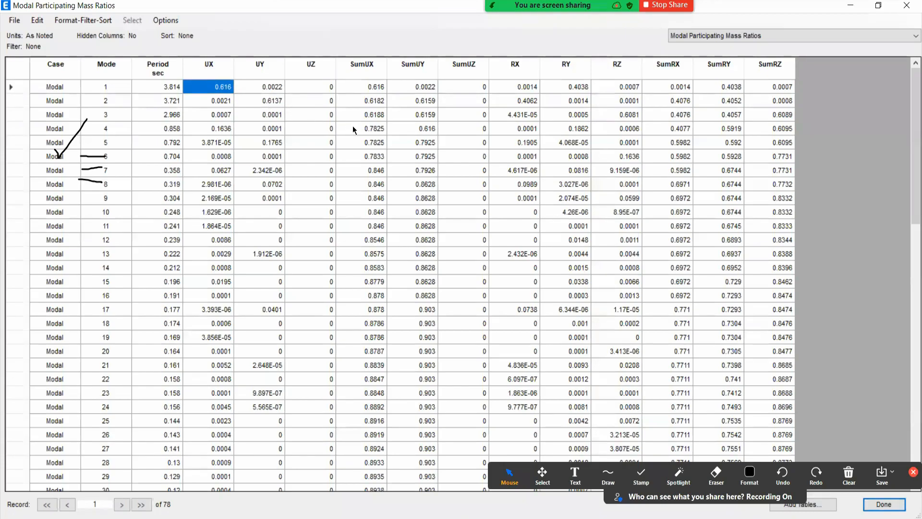
left_click(262, 102)
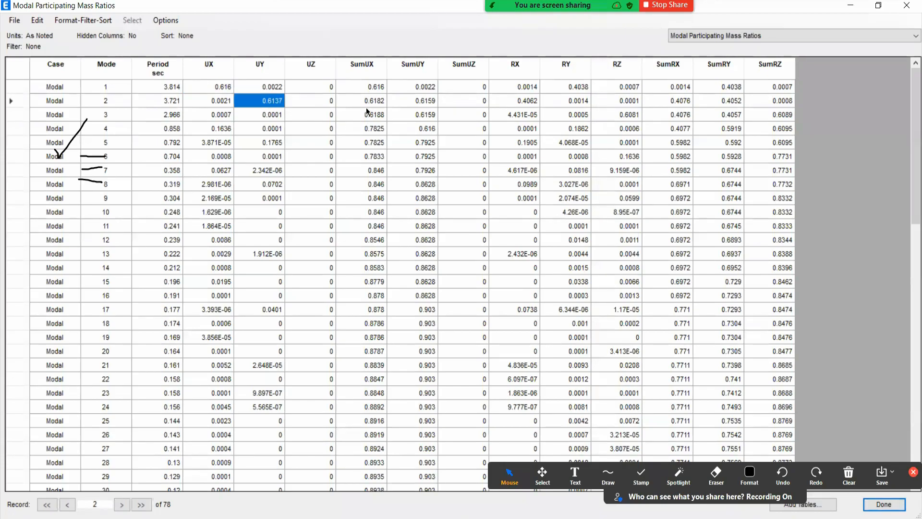
Circle the SumUX values of the first three modes, draw lines linking the UX values to them, and clear all annotations
left_click(608, 475)
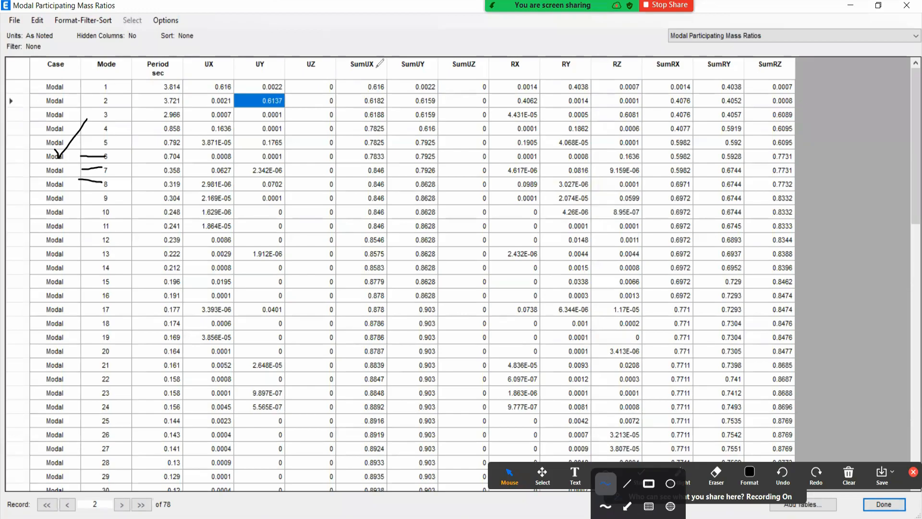
mouse_move(379, 72)
left_mouse_down()
mouse_move(356, 110)
mouse_move(366, 128)
left_mouse_up()
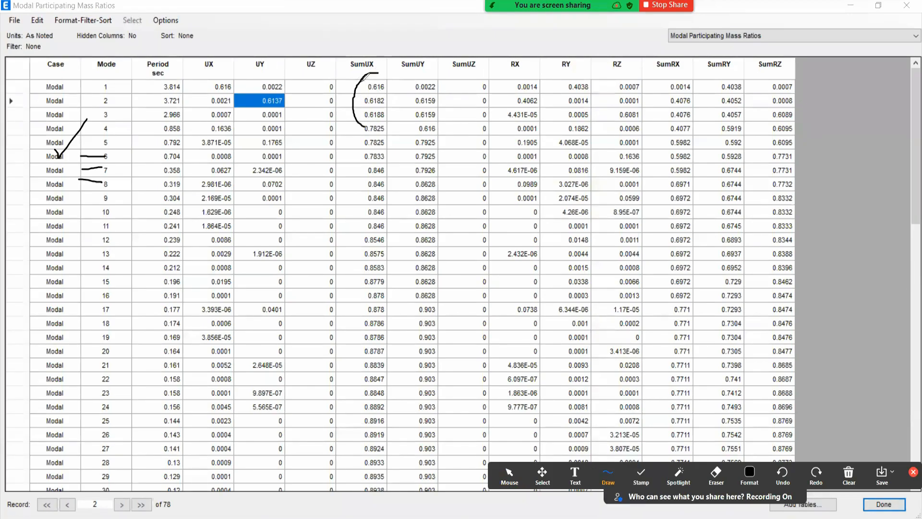
mouse_move(379, 73)
left_mouse_down()
mouse_move(354, 94)
mouse_move(368, 124)
mouse_move(407, 114)
mouse_move(388, 73)
mouse_move(367, 81)
mouse_move(372, 107)
mouse_move(357, 114)
left_mouse_up()
left_click_drag(393, 76, 389, 124)
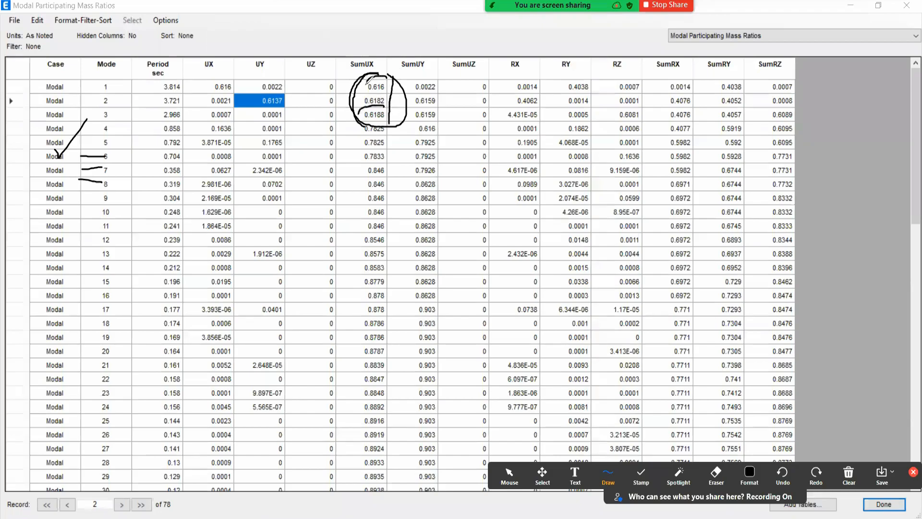
mouse_move(205, 96)
left_mouse_down()
mouse_move(353, 89)
mouse_move(246, 90)
mouse_move(230, 101)
mouse_move(366, 98)
mouse_move(236, 116)
mouse_move(386, 110)
mouse_move(354, 102)
mouse_move(375, 126)
mouse_move(395, 106)
left_mouse_up()
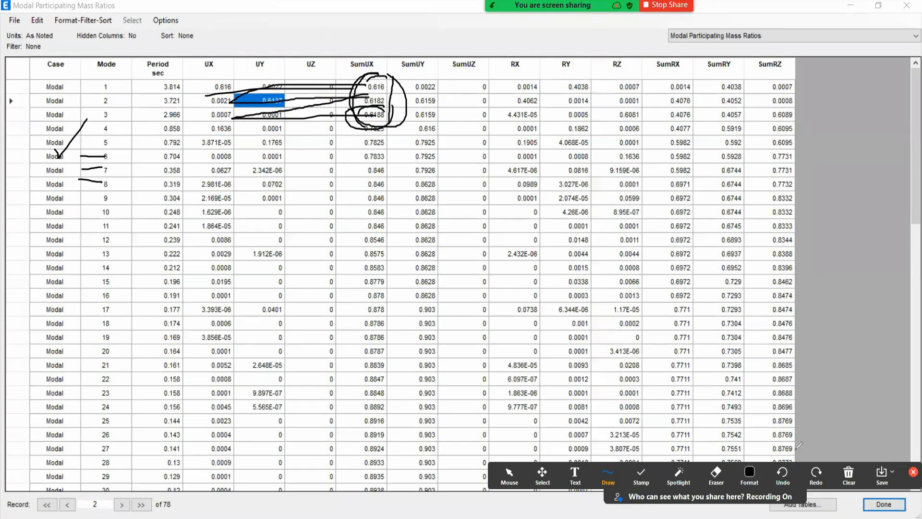
left_click(860, 478)
left_click(844, 496)
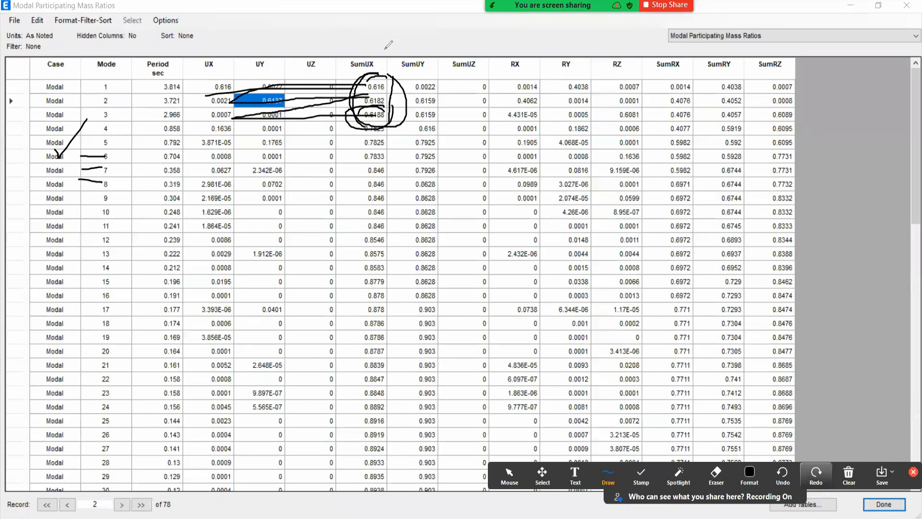
Draw a box around the mode 3 SumUY value, tick it, and return to the normal pointer
mouse_move(416, 122)
left_mouse_down()
mouse_move(449, 112)
mouse_move(423, 102)
mouse_move(404, 111)
mouse_move(443, 119)
left_mouse_up()
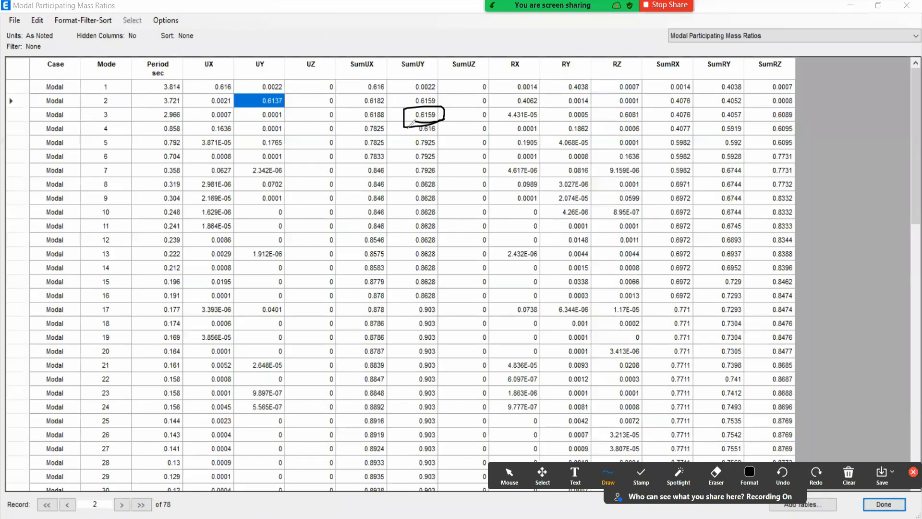
left_click_drag(397, 110, 400, 122)
left_click_drag(441, 92, 402, 124)
left_click(510, 476)
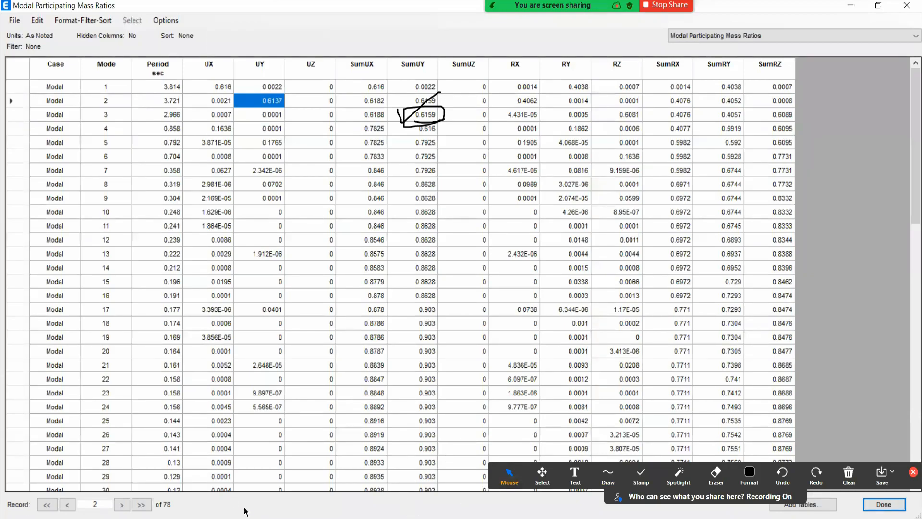
Switch to the Excel design steps sheet, write T and T2 beside the modal check criteria, and box the words "Torsionally Irregular"
key("alt+Tab")
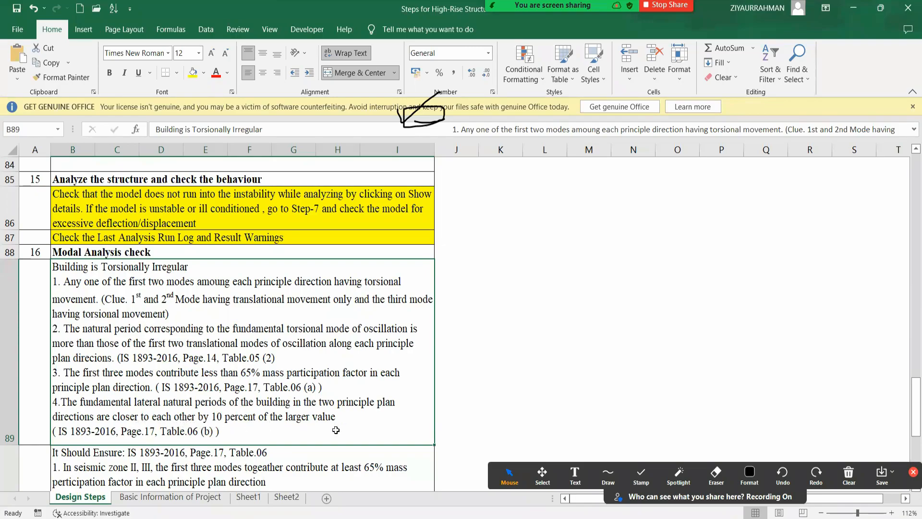
scroll(334, 429, "down", 1)
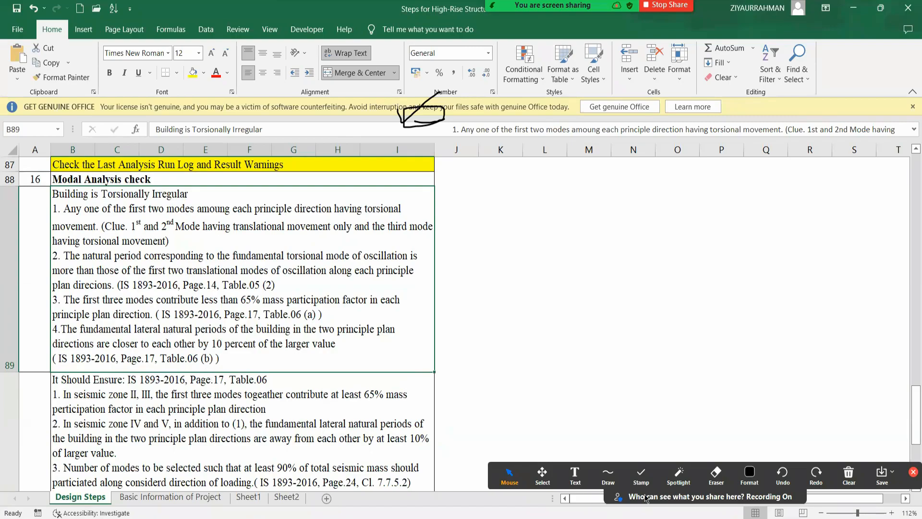
left_click(607, 474)
mouse_move(453, 210)
left_mouse_down()
mouse_move(487, 211)
mouse_move(462, 241)
left_mouse_up()
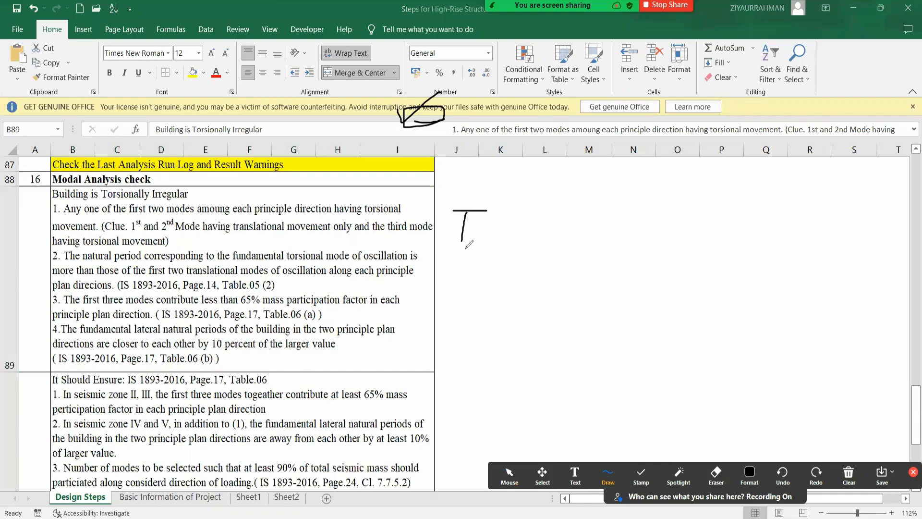
left_click_drag(473, 234, 485, 248)
mouse_move(445, 166)
left_mouse_down()
mouse_move(491, 162)
mouse_move(458, 190)
mouse_move(458, 203)
left_mouse_up()
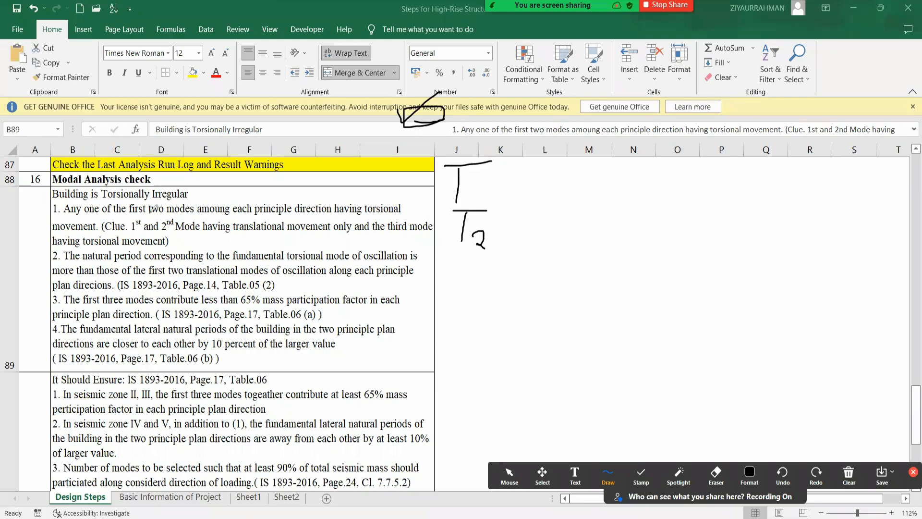
mouse_move(96, 208)
left_mouse_down()
mouse_move(176, 206)
mouse_move(194, 181)
mouse_move(111, 179)
mouse_move(94, 202)
left_mouse_up()
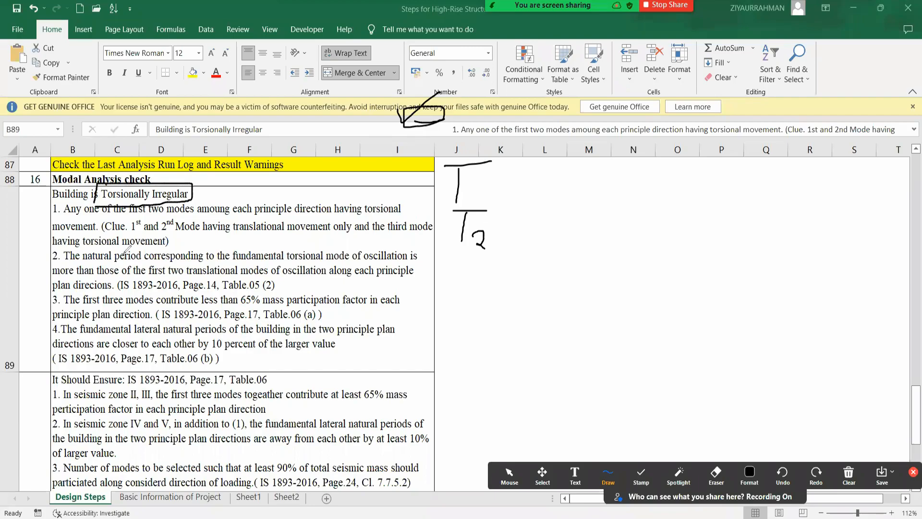
Write T1 and T2 beside the criteria, circle both, note 10% next to them, and clear all annotations
mouse_move(542, 206)
left_mouse_down()
mouse_move(578, 207)
mouse_move(557, 248)
mouse_move(566, 255)
left_mouse_up()
mouse_move(549, 300)
left_mouse_down()
mouse_move(566, 300)
mouse_move(554, 335)
left_mouse_up()
left_click_drag(561, 329, 584, 356)
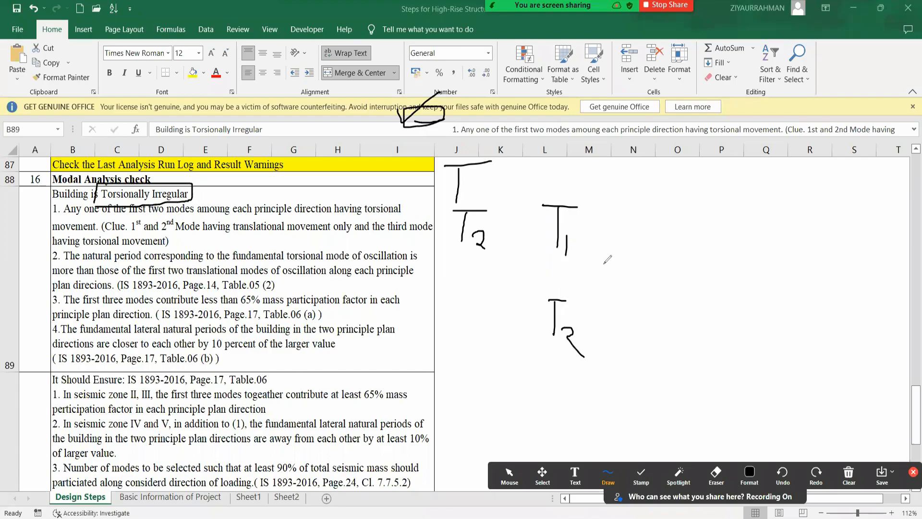
mouse_move(571, 194)
left_mouse_down()
mouse_move(600, 235)
mouse_move(577, 201)
left_mouse_up()
mouse_move(550, 274)
left_mouse_down()
mouse_move(596, 315)
mouse_move(574, 279)
left_mouse_up()
left_click_drag(644, 256, 641, 296)
mouse_move(662, 256)
left_mouse_down()
mouse_move(646, 273)
mouse_move(694, 259)
left_mouse_up()
left_click(713, 293)
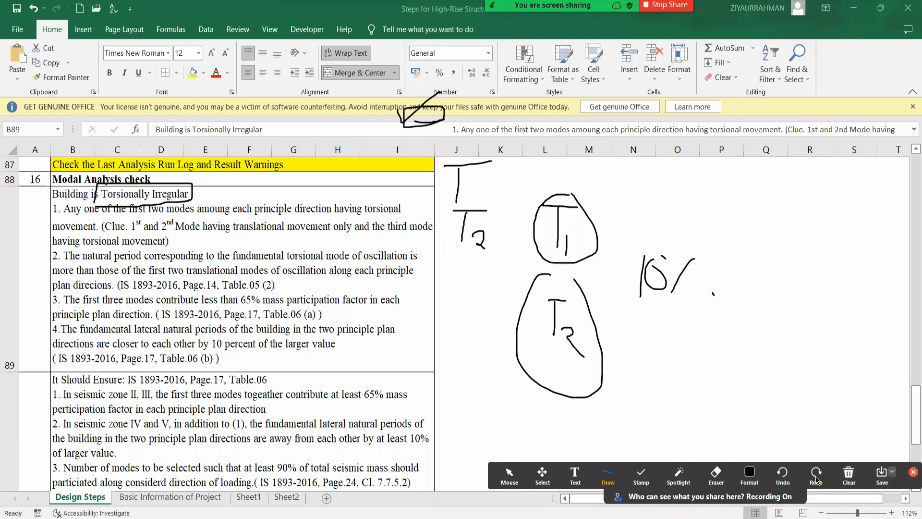
left_click(848, 478)
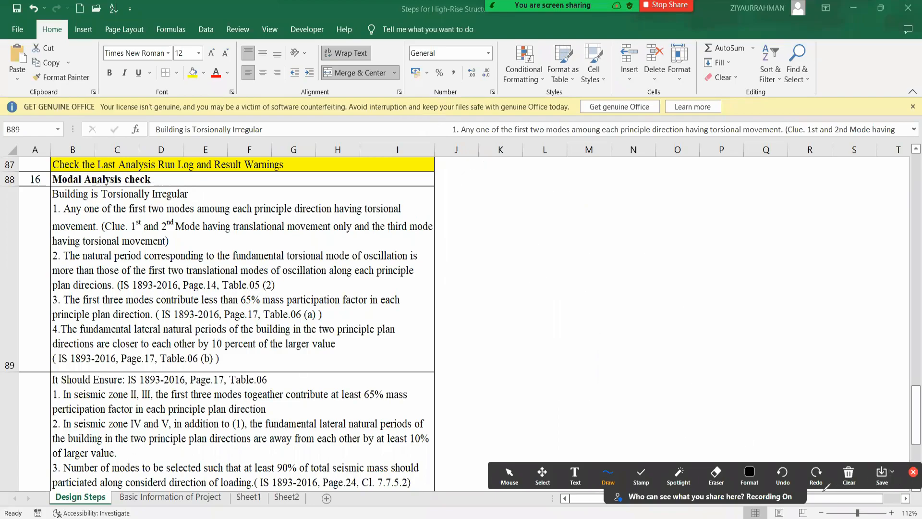
Return to the ETABS mass ratios table, select the mode 1 period, and write 3.814 x 0.9 in the blank area beside the table
left_click(517, 478)
key("alt+Tab")
left_click(158, 89)
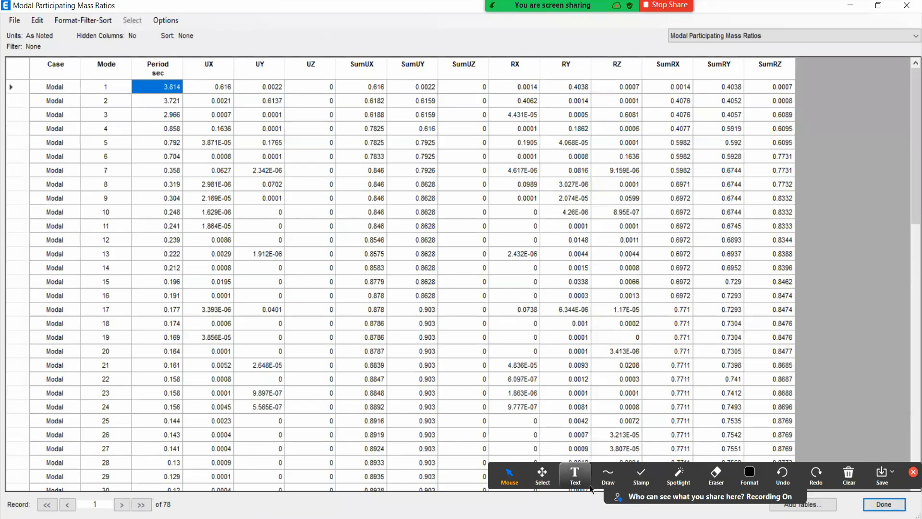
left_click(607, 475)
left_click_drag(806, 87, 801, 106)
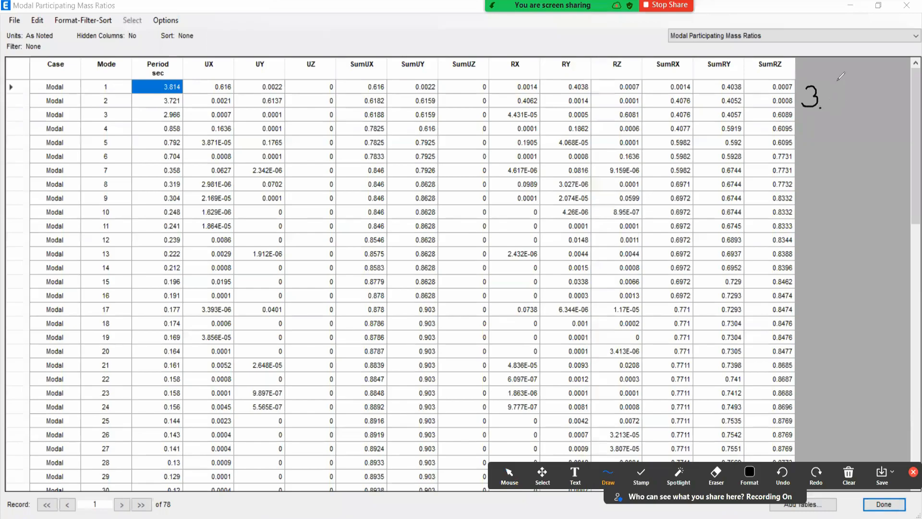
mouse_move(843, 80)
left_mouse_down()
mouse_move(849, 103)
mouse_move(865, 99)
mouse_move(863, 115)
mouse_move(888, 107)
mouse_move(822, 137)
mouse_move(841, 126)
mouse_move(884, 131)
mouse_move(873, 154)
left_mouse_up()
left_click(856, 142)
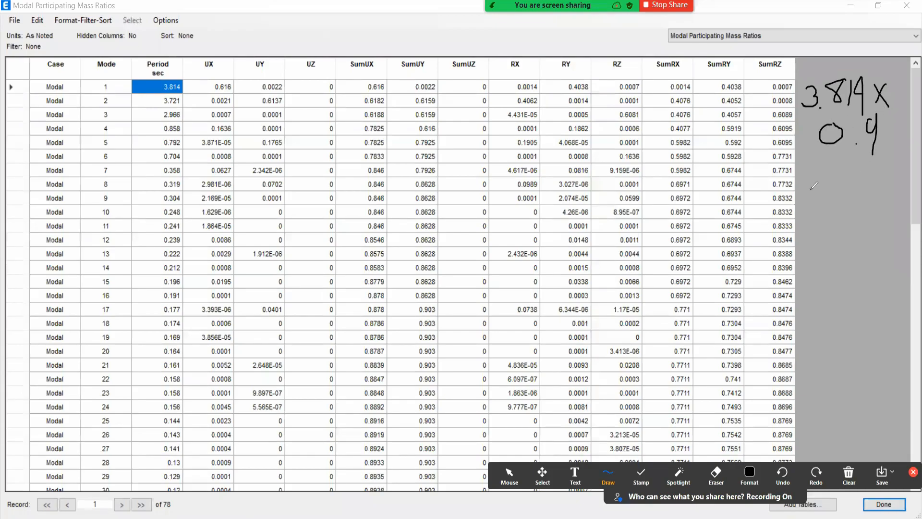
Rewrite the product 3.814 x 0.9 larger across the lower part of the last columns and underline it
left_click_drag(721, 227, 742, 241)
left_click(748, 247)
left_click_drag(787, 211, 790, 245)
mouse_move(804, 223)
left_mouse_down()
mouse_move(824, 234)
mouse_move(811, 250)
left_mouse_up()
mouse_move(845, 221)
left_mouse_down()
mouse_move(845, 248)
mouse_move(863, 222)
mouse_move(875, 242)
left_mouse_up()
left_click_drag(702, 278, 888, 248)
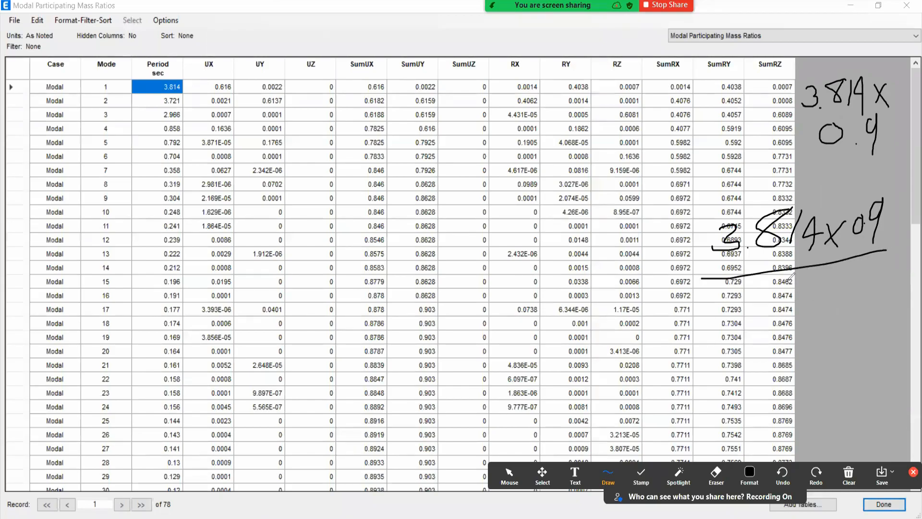
Write the result 3.43 beneath the underlined product and circle it
mouse_move(805, 313)
left_mouse_down()
mouse_move(815, 328)
mouse_move(808, 341)
left_mouse_up()
left_click_drag(848, 308, 863, 329)
mouse_move(850, 308)
left_mouse_down()
mouse_move(847, 357)
mouse_move(867, 344)
left_mouse_up()
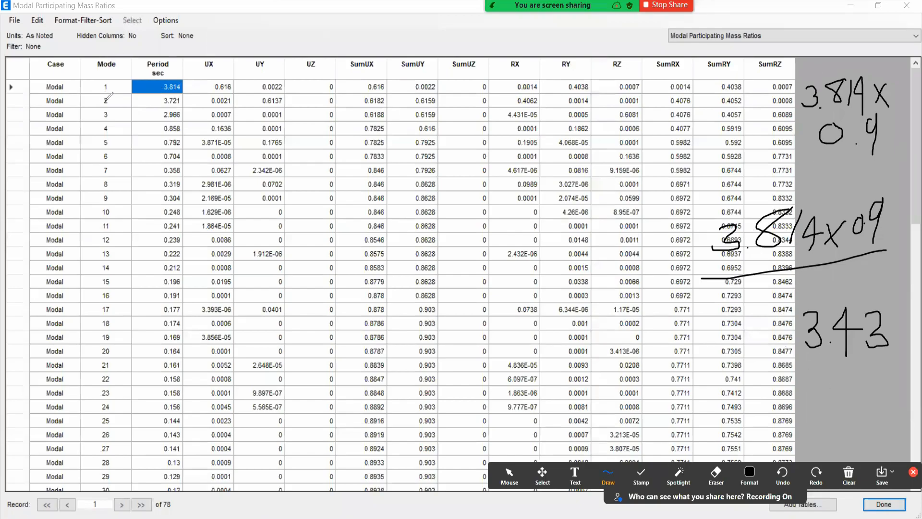
mouse_move(843, 283)
left_mouse_down()
mouse_move(915, 355)
mouse_move(820, 265)
left_mouse_up()
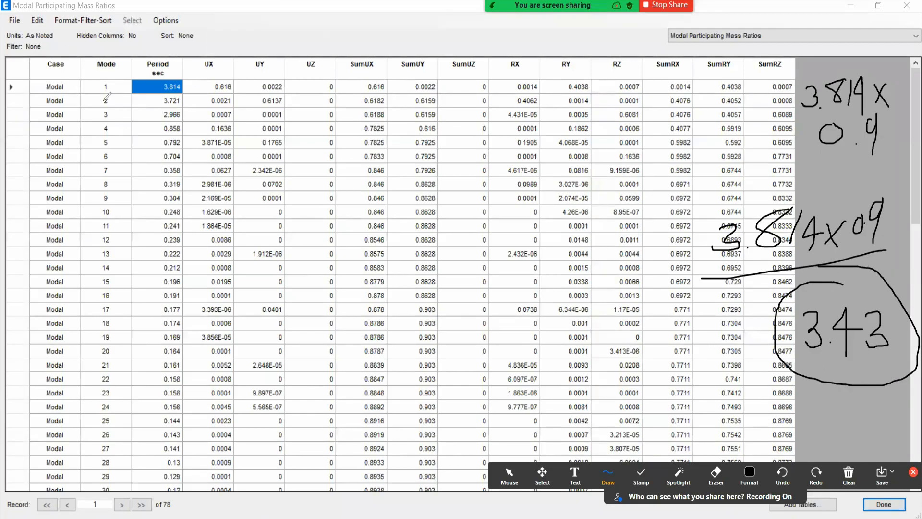
Circle the mode 2 period and write the period difference 3.814 - 3.72 = 0.093 above the table
mouse_move(159, 91)
left_mouse_down()
mouse_move(168, 108)
mouse_move(178, 93)
left_mouse_up()
mouse_move(215, 32)
left_mouse_down()
mouse_move(234, 43)
mouse_move(212, 58)
left_mouse_up()
mouse_move(263, 31)
left_mouse_down()
mouse_move(275, 51)
mouse_move(293, 43)
left_mouse_up()
mouse_move(289, 28)
left_mouse_down()
mouse_move(290, 58)
mouse_move(332, 33)
mouse_move(349, 37)
mouse_move(345, 48)
left_mouse_up()
left_click(364, 44)
left_click(383, 17)
mouse_move(389, 19)
left_mouse_down()
mouse_move(387, 46)
mouse_move(455, 31)
left_mouse_up()
mouse_move(428, 44)
left_mouse_down()
mouse_move(503, 43)
mouse_move(517, 28)
mouse_move(546, 26)
left_mouse_up()
left_click(531, 38)
mouse_move(582, 17)
left_mouse_down()
mouse_move(571, 24)
mouse_move(584, 44)
left_mouse_up()
Complete the handwritten ratio as 0.093 over 3.814 times 100, with a fraction line, and circle the mode 1 period
mouse_move(599, 20)
left_mouse_down()
mouse_move(614, 20)
mouse_move(620, 32)
mouse_move(508, 62)
left_mouse_up()
mouse_move(171, 76)
left_mouse_down()
mouse_move(149, 84)
mouse_move(190, 73)
left_mouse_up()
mouse_move(531, 72)
left_mouse_down()
mouse_move(552, 71)
mouse_move(553, 94)
mouse_move(532, 98)
left_mouse_up()
mouse_move(584, 71)
left_mouse_down()
mouse_move(595, 104)
mouse_move(629, 84)
left_mouse_up()
left_click_drag(620, 75, 615, 115)
left_click_drag(644, 39, 659, 62)
left_click_drag(658, 40, 648, 61)
mouse_move(672, 27)
left_mouse_down()
mouse_move(673, 53)
mouse_move(686, 26)
mouse_move(712, 26)
left_mouse_up()
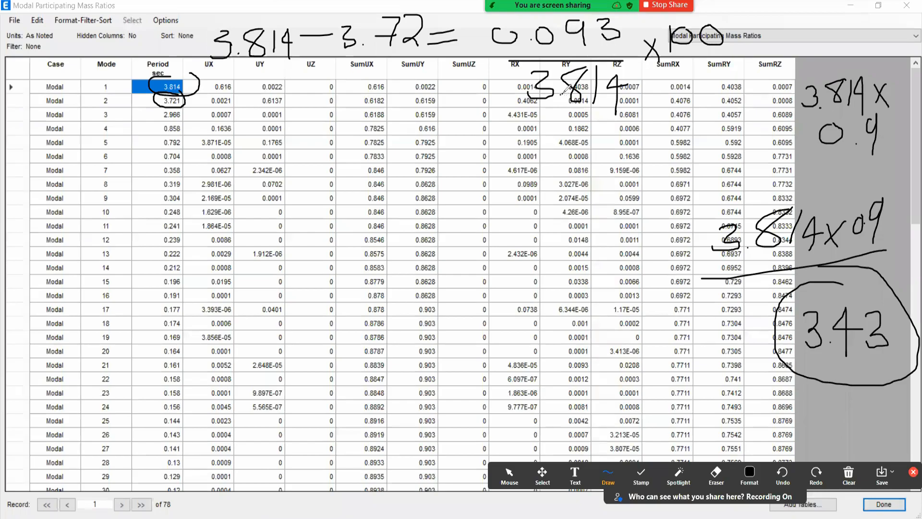
Write 2.43 over the middle of the table and 2.5 beneath it, and underline 2.5 twice
left_click_drag(409, 192, 423, 220)
left_click_drag(426, 231, 432, 230)
mouse_move(465, 194)
left_mouse_down()
mouse_move(481, 217)
mouse_move(466, 231)
mouse_move(485, 224)
left_mouse_up()
left_click_drag(393, 272, 408, 306)
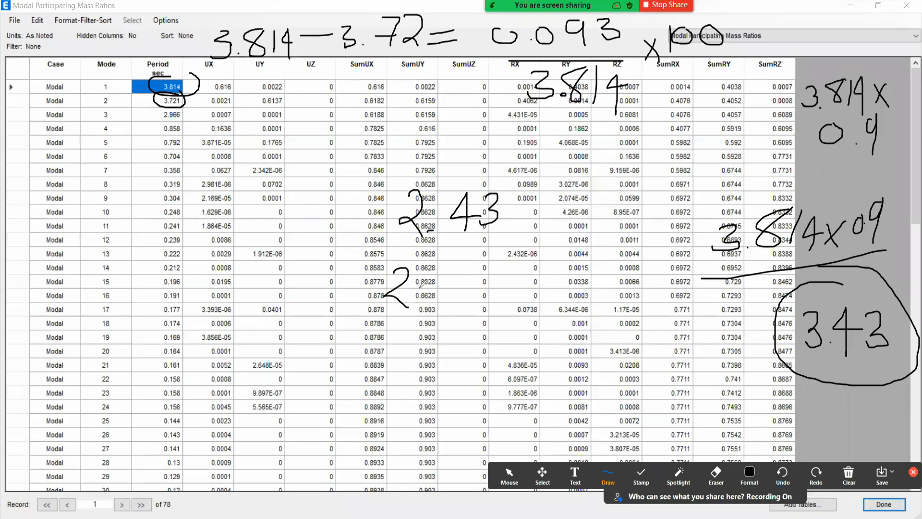
left_click_drag(438, 263, 434, 297)
left_click_drag(475, 252, 438, 263)
mouse_move(403, 324)
left_mouse_down()
mouse_move(463, 304)
mouse_move(464, 314)
left_mouse_up()
Circle the SumUX values of modes 1 and 2, mark the first periods, then clear all drawings and close the annotation tools
mouse_move(369, 79)
left_mouse_down()
mouse_move(391, 99)
mouse_move(379, 78)
left_mouse_up()
left_click_drag(344, 63, 374, 62)
mouse_move(170, 72)
left_mouse_down()
mouse_move(145, 114)
mouse_move(191, 69)
mouse_move(177, 38)
left_mouse_up()
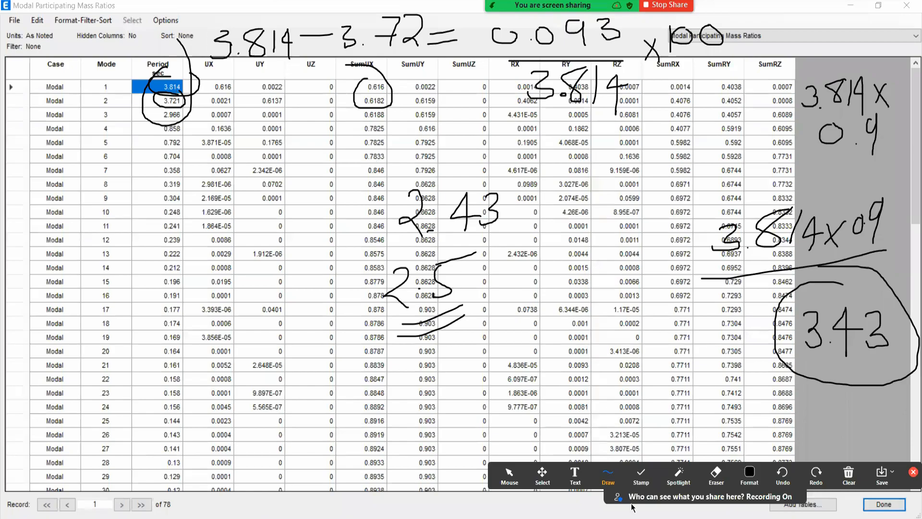
left_click(848, 475)
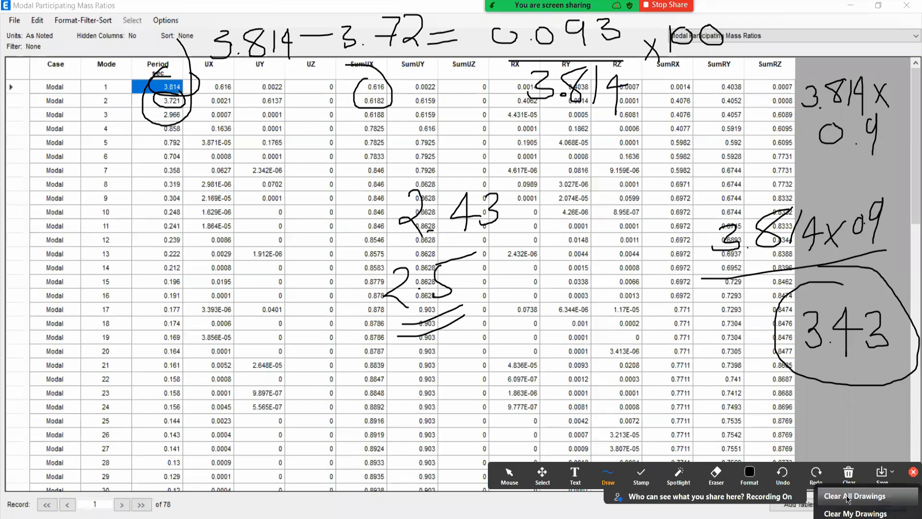
left_click(912, 474)
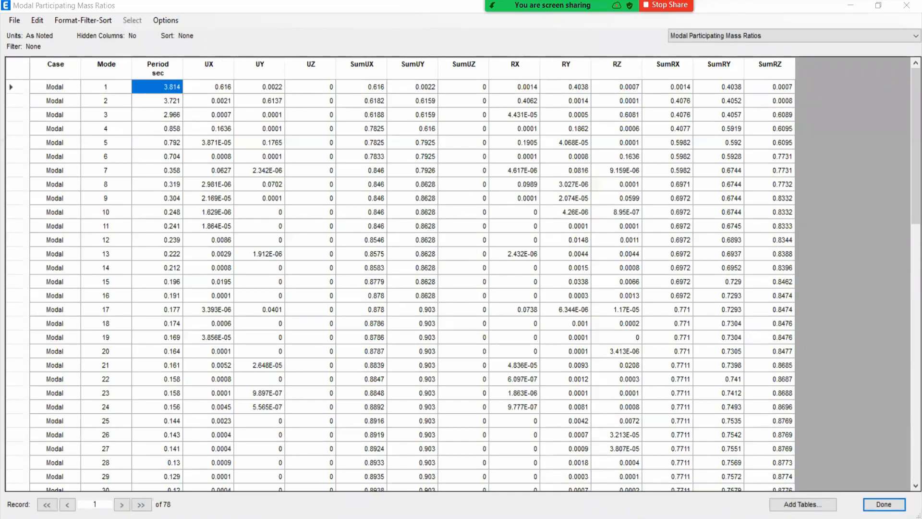
Switch to the Excel design steps and fill the Building is Torsionally Irregular criteria cell yellow
key("alt+Tab")
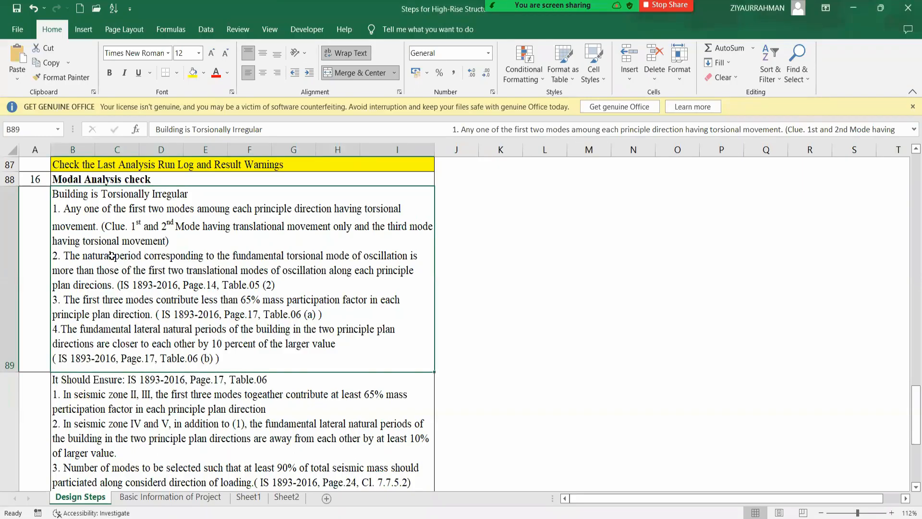
left_click(196, 75)
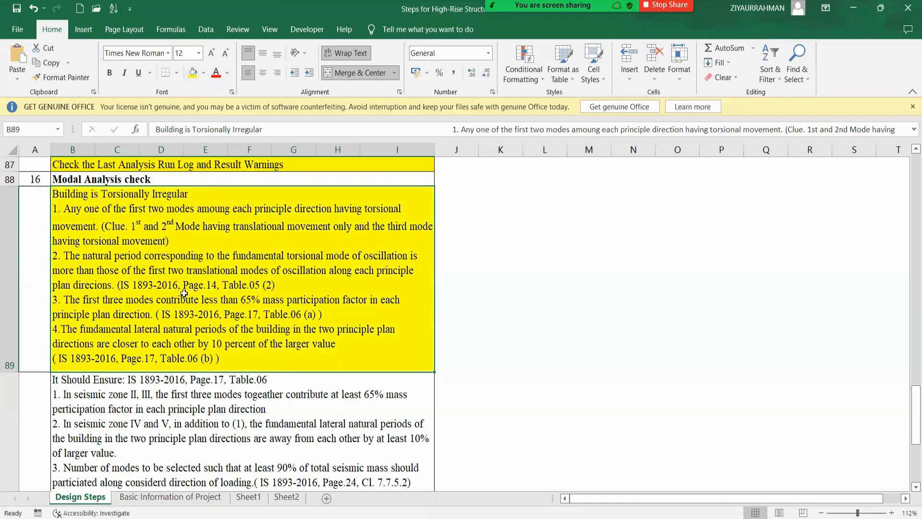
scroll(189, 283, "down", 7)
scroll(101, 212, "up", 2)
scroll(100, 214, "up", 5)
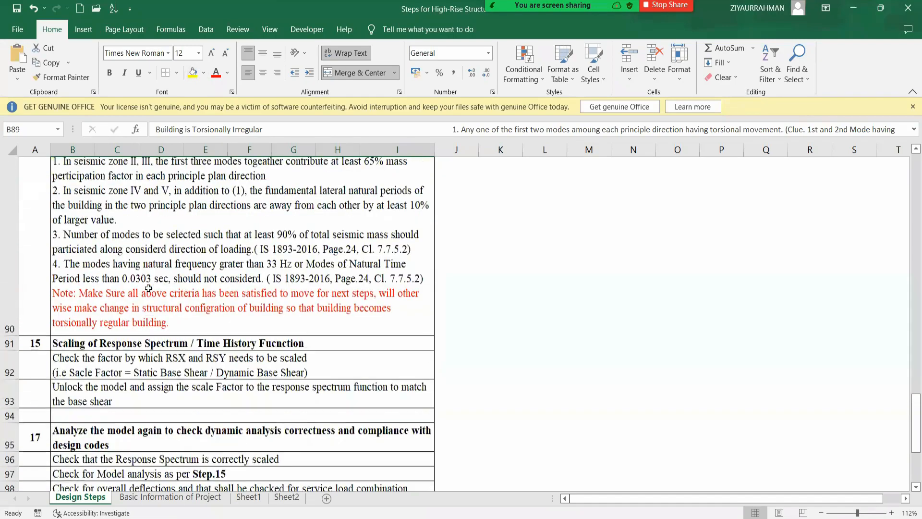
scroll(170, 219, "up", 3)
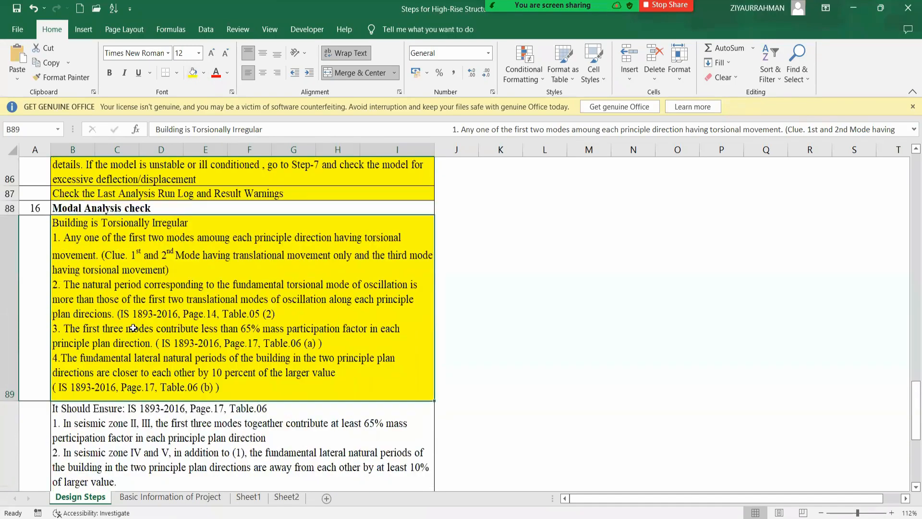
scroll(134, 409, "down", 1)
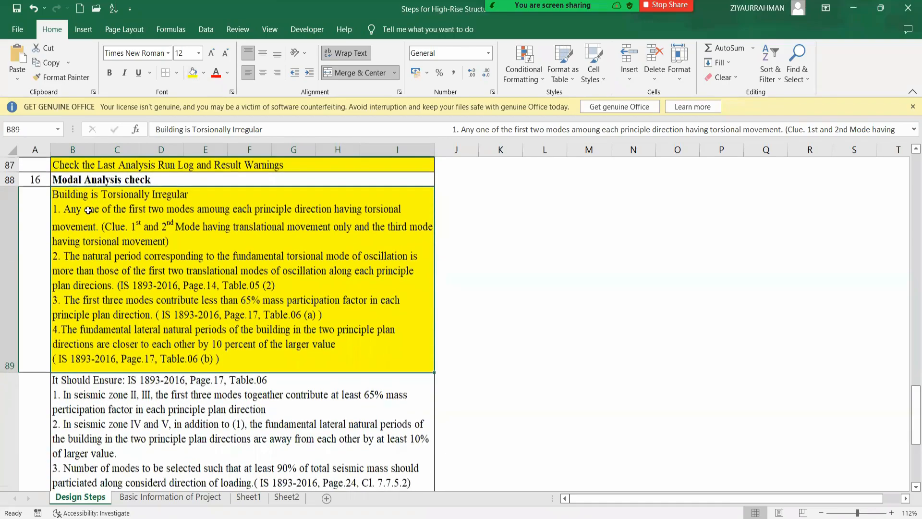
Select the It Should Ensure criteria cell, then examine the last modes in the ETABS mass ratios table
scroll(140, 189, "down", 2)
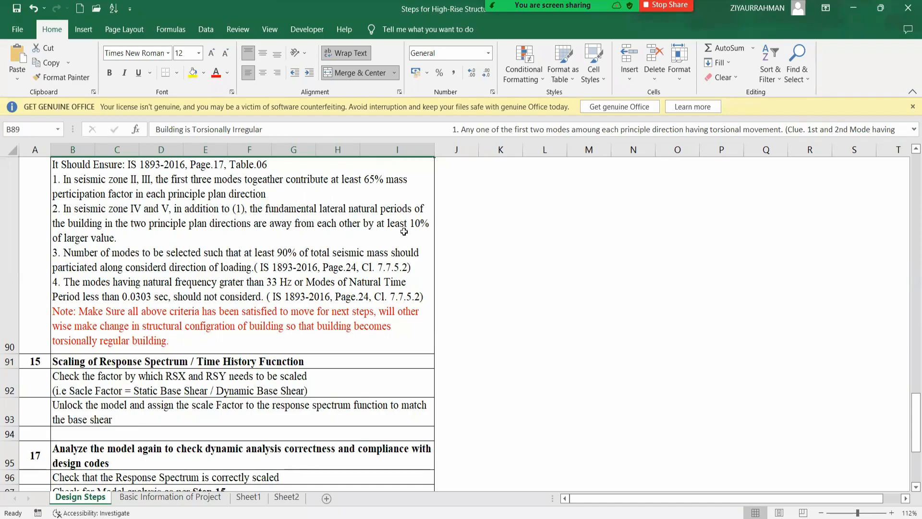
left_click(154, 226)
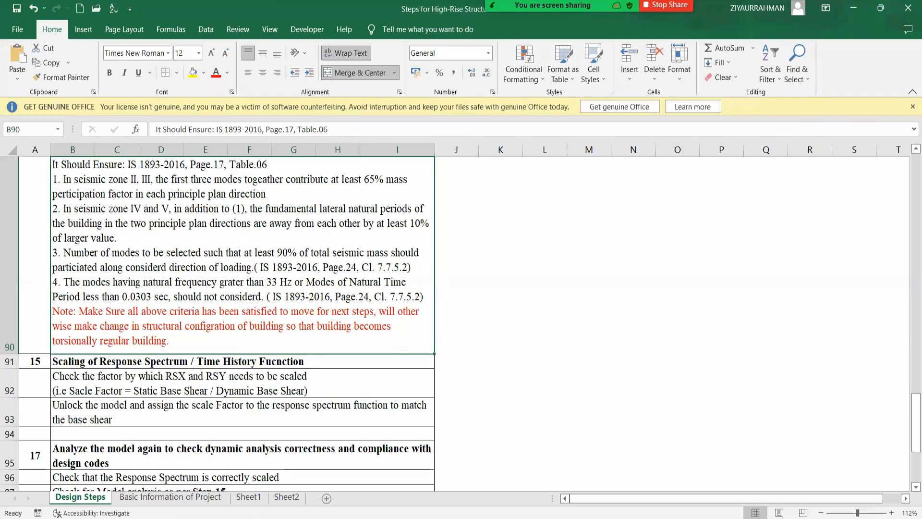
key("alt+Tab")
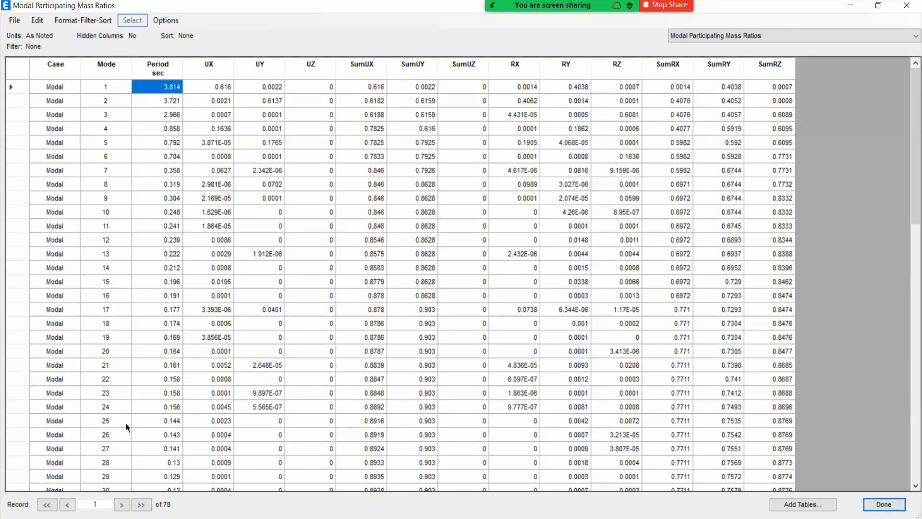
scroll(105, 473, "down", 5)
scroll(106, 474, "down", 6)
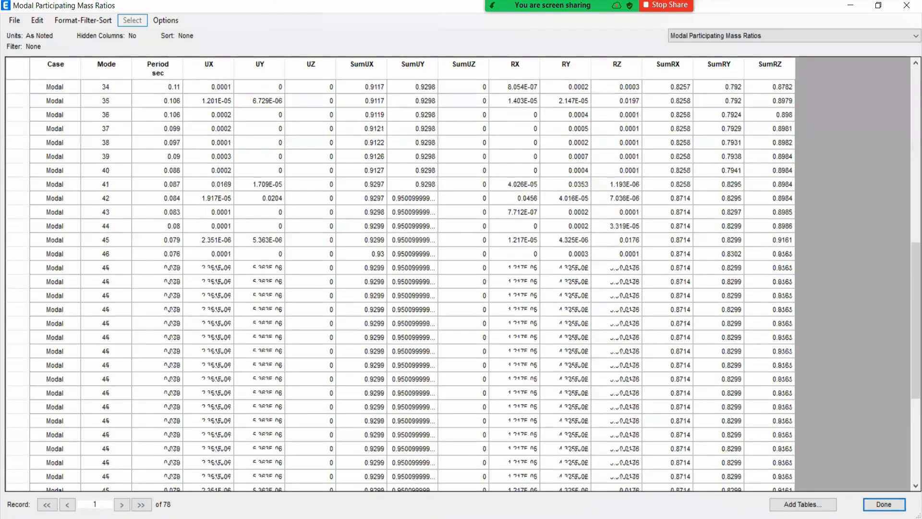
scroll(179, 331, "down", 6)
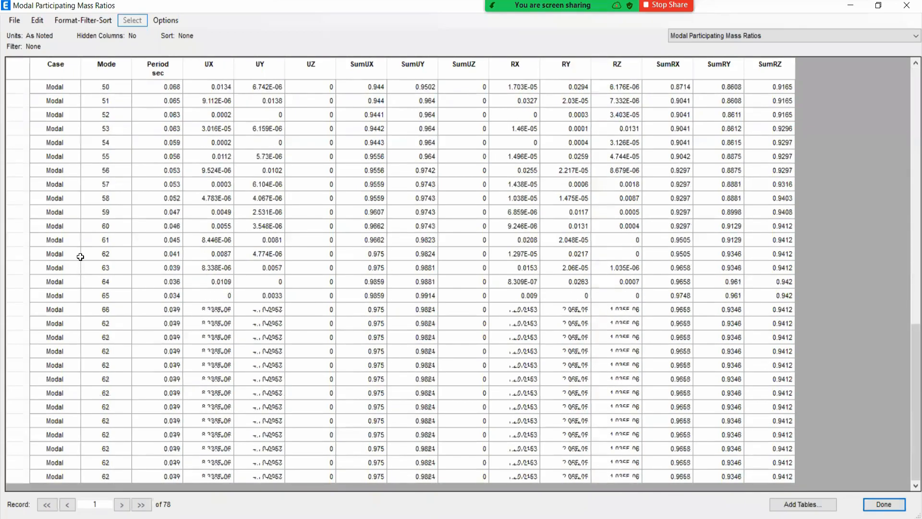
key("alt+Tab")
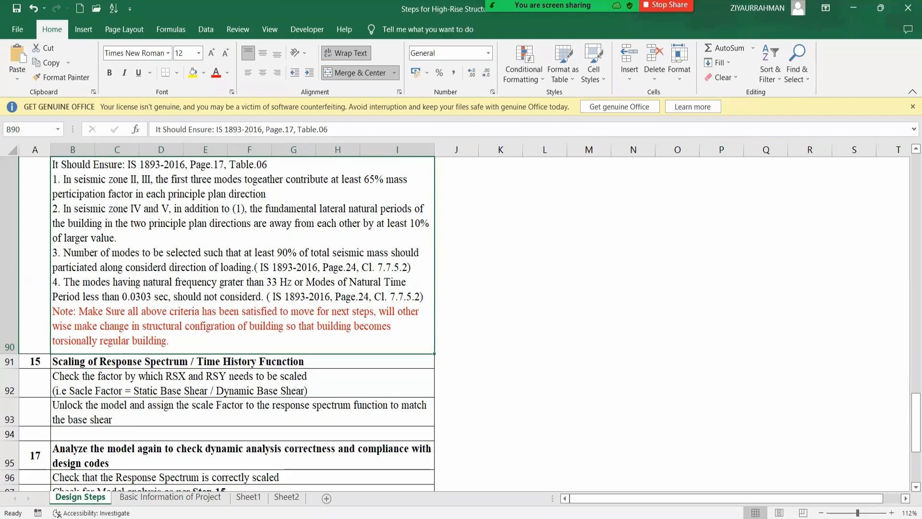
key("alt+Tab")
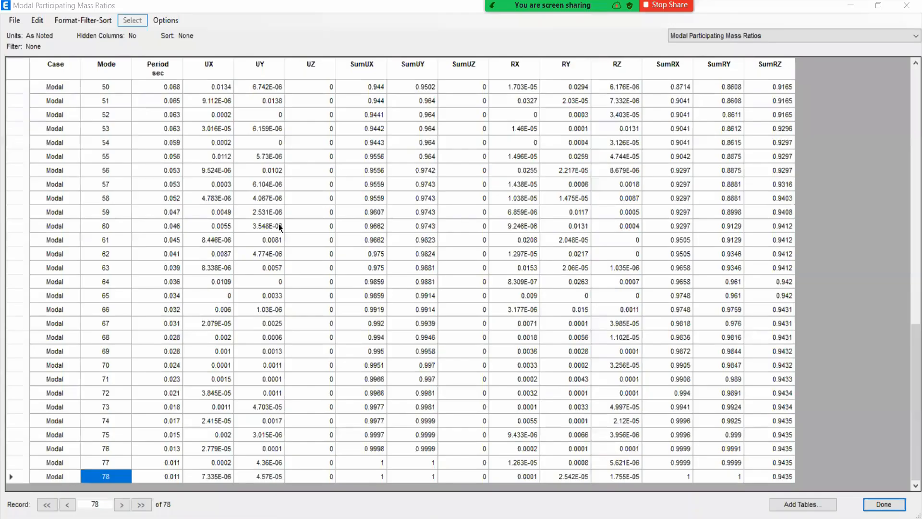
Go through the SumUX column from mode 1 to mode 31 to check it against the 90% mass participation requirement
scroll(205, 89, "up", 14)
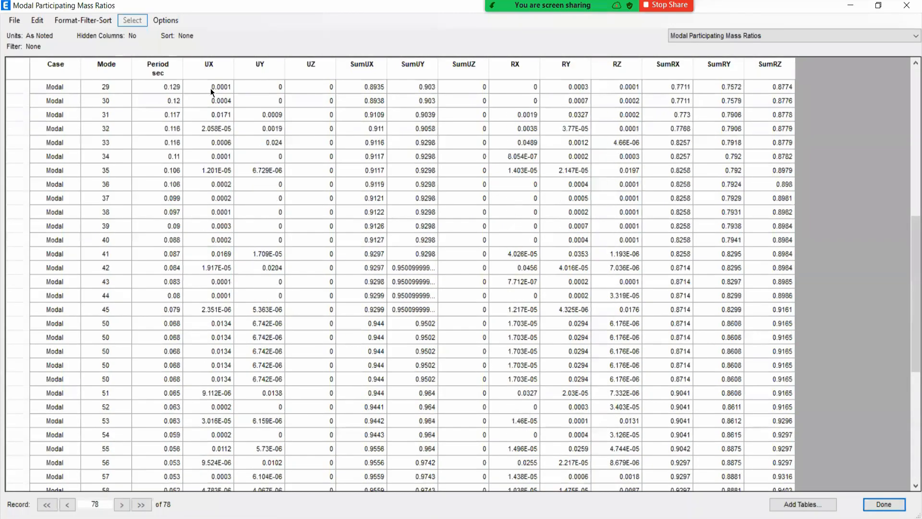
scroll(214, 90, "up", 3)
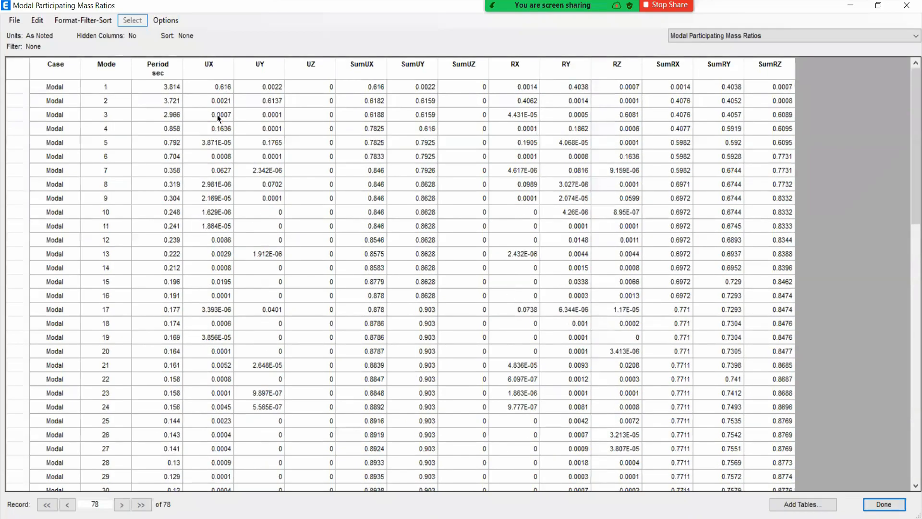
left_click(214, 87)
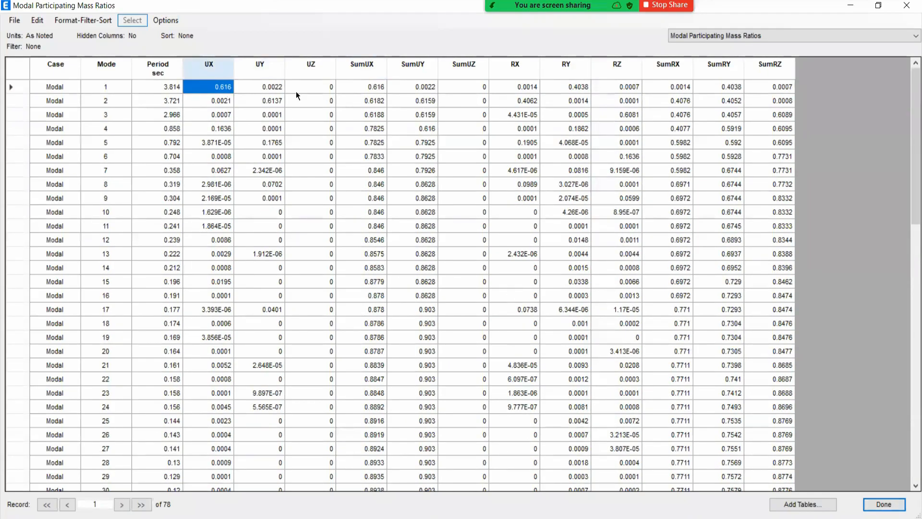
left_click(377, 87)
left_click(366, 100)
left_click_drag(364, 123, 370, 356)
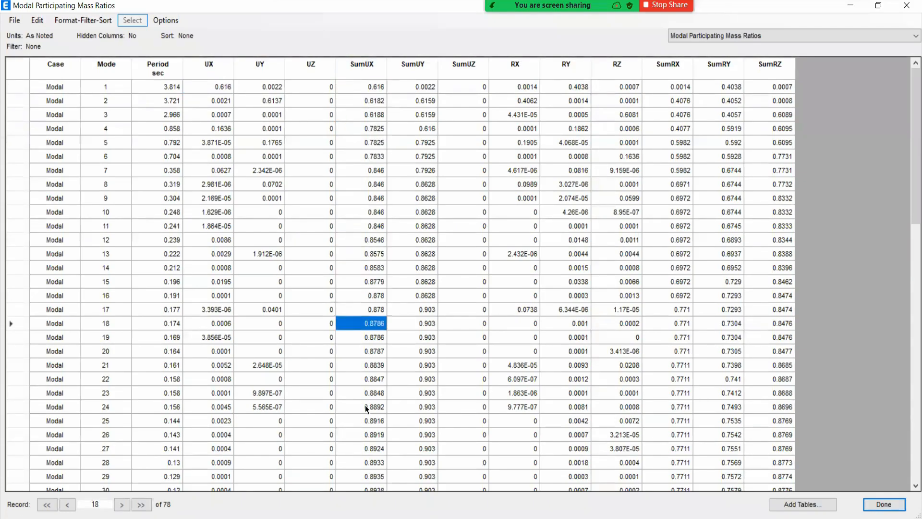
key("Down")
key("Down")
key("Down")
key("Down")
key("Down")
scroll(366, 408, "down", 2)
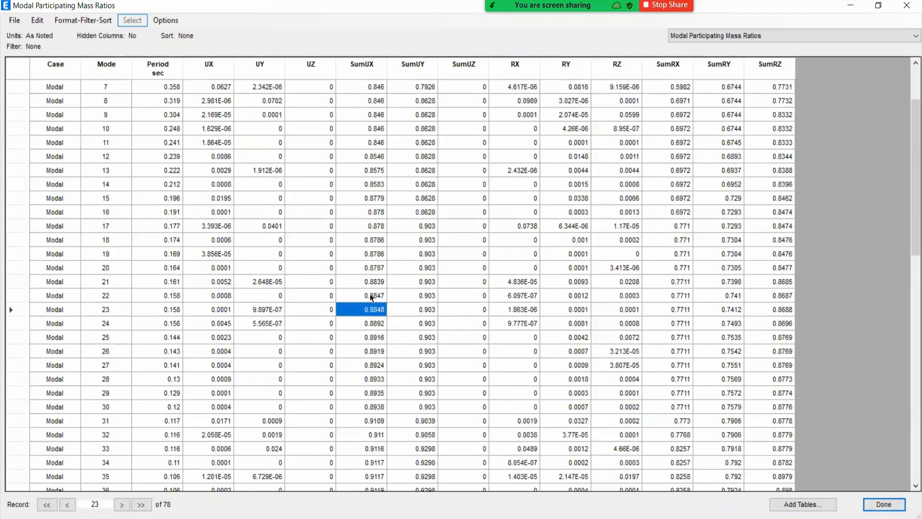
scroll(367, 342, "down", 1)
scroll(360, 338, "down", 1)
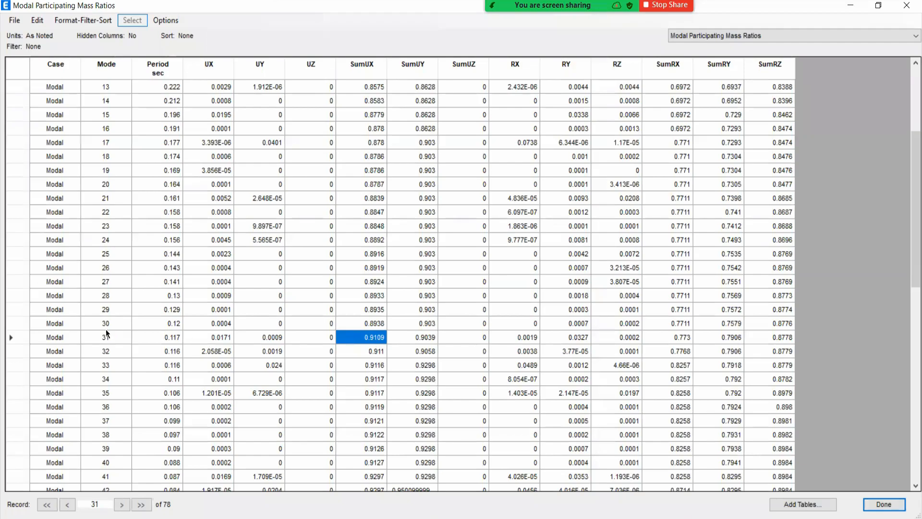
Check the SumUY ratio of mode 31 and both the SumUX and SumUY ratios of mode 34
left_click(427, 337)
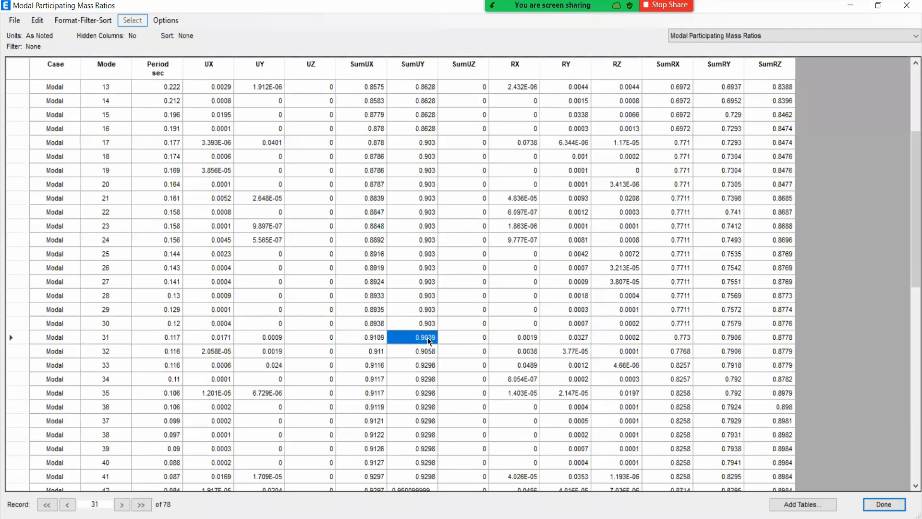
left_click(422, 380)
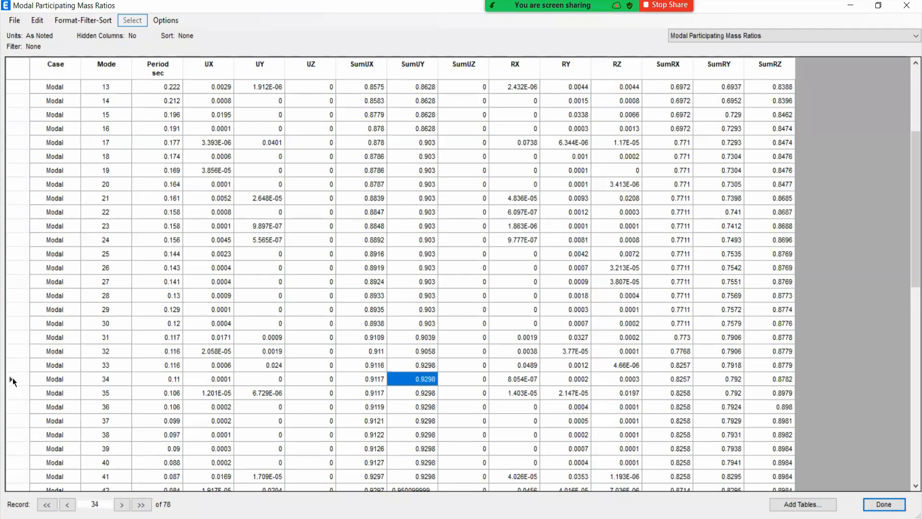
left_click(107, 379)
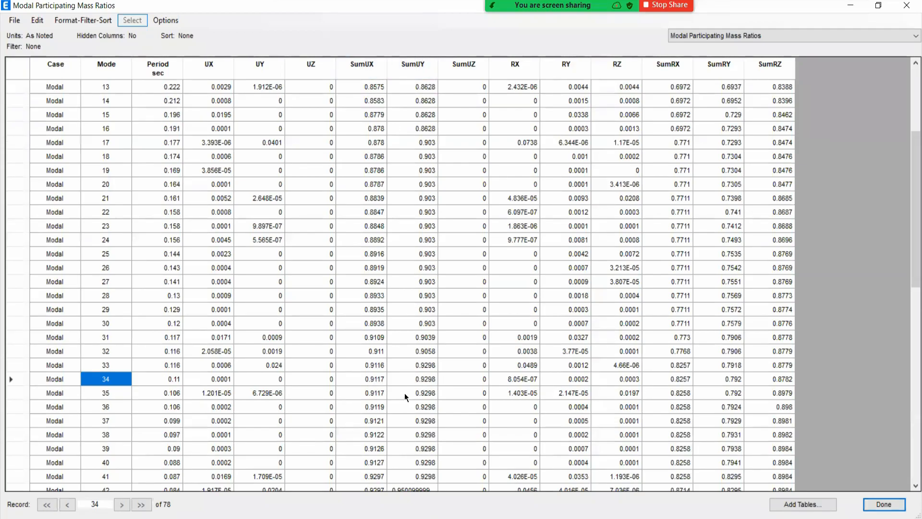
left_click(420, 380)
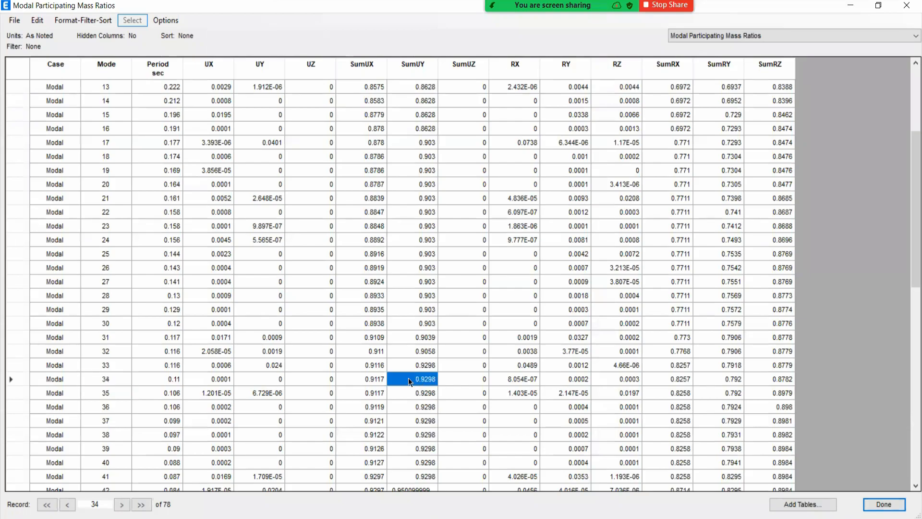
left_click(376, 381)
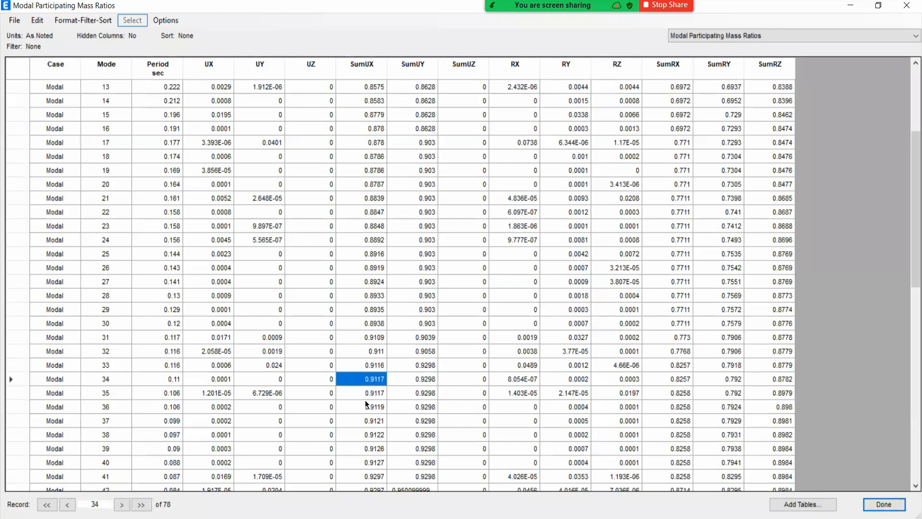
left_click(107, 381)
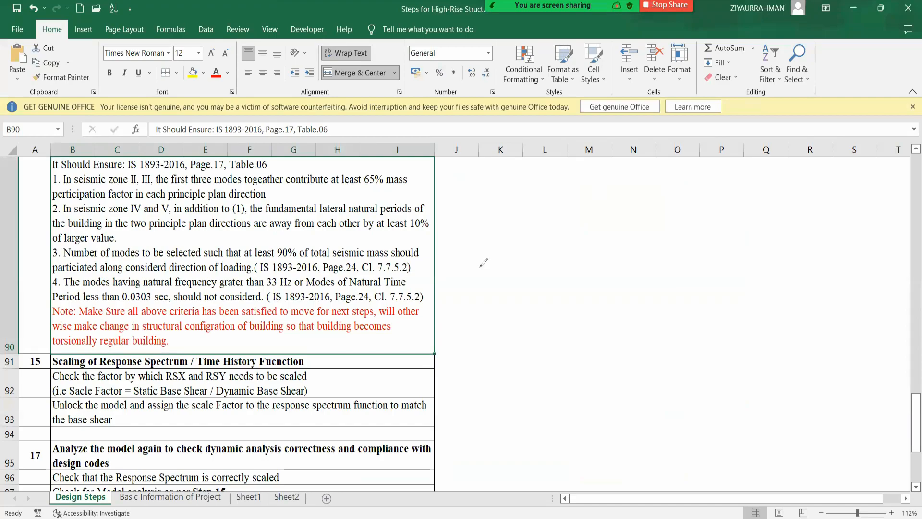
Write 3 x No. in the blank cells beside the Excel criteria and underline it twice
left_click_drag(540, 321, 498, 323)
left_click_drag(561, 296, 608, 335)
left_click_drag(584, 292, 556, 325)
mouse_move(616, 285)
left_mouse_down()
mouse_move(612, 336)
mouse_move(647, 318)
left_mouse_up()
mouse_move(646, 272)
left_mouse_down()
mouse_move(647, 313)
mouse_move(672, 291)
left_mouse_up()
left_click(695, 303)
mouse_move(682, 346)
left_mouse_down()
mouse_move(492, 360)
mouse_move(643, 368)
left_mouse_up()
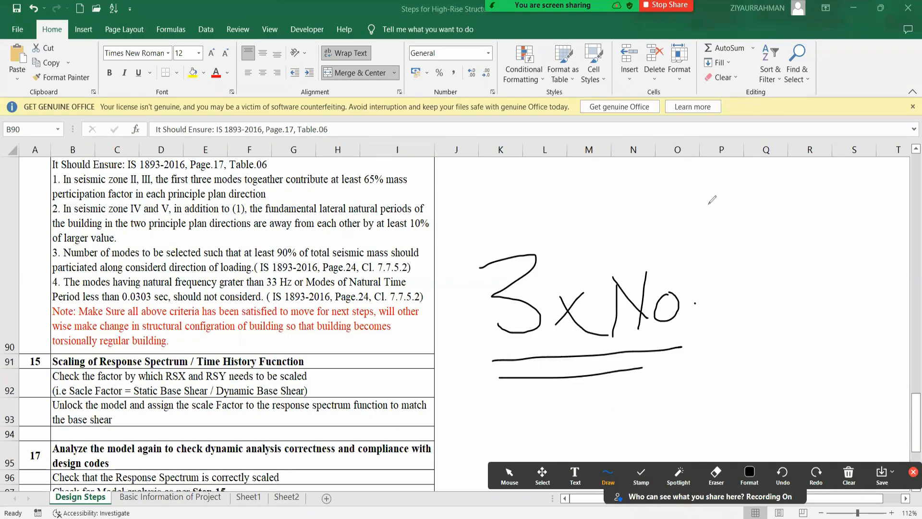
Write 90% above and beyond the 3 x No. note, underline it twice, and separate it with a slanted line
mouse_move(772, 184)
left_mouse_down()
mouse_move(790, 210)
mouse_move(787, 243)
left_mouse_up()
left_click_drag(823, 197, 822, 199)
mouse_move(853, 227)
left_mouse_down()
mouse_move(874, 197)
mouse_move(851, 194)
left_mouse_up()
left_click(873, 235)
left_click_drag(746, 244, 853, 235)
left_click_drag(735, 270, 836, 262)
left_click_drag(734, 172, 714, 278)
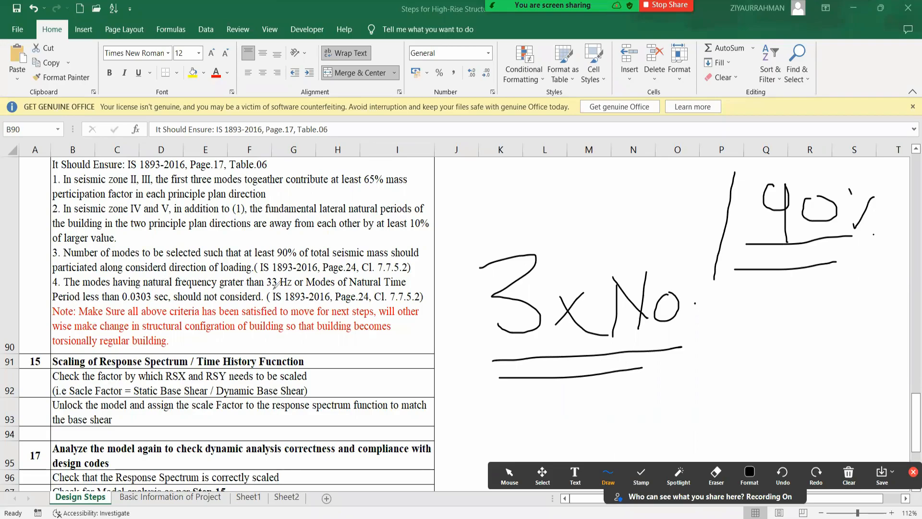
Circle 33 Hz and underline 0.0303 in the fourth criterion, add a stroke above the 3 x No. note, and close the annotation tools
mouse_move(278, 272)
left_mouse_down()
mouse_move(264, 279)
mouse_move(273, 292)
mouse_move(281, 280)
left_mouse_up()
left_click_drag(123, 304, 150, 304)
left_click_drag(499, 171, 513, 210)
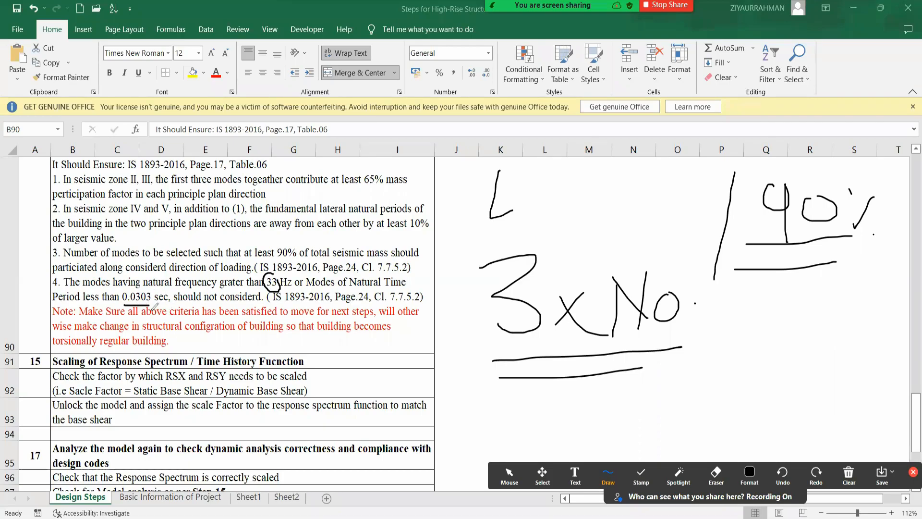
left_click(911, 474)
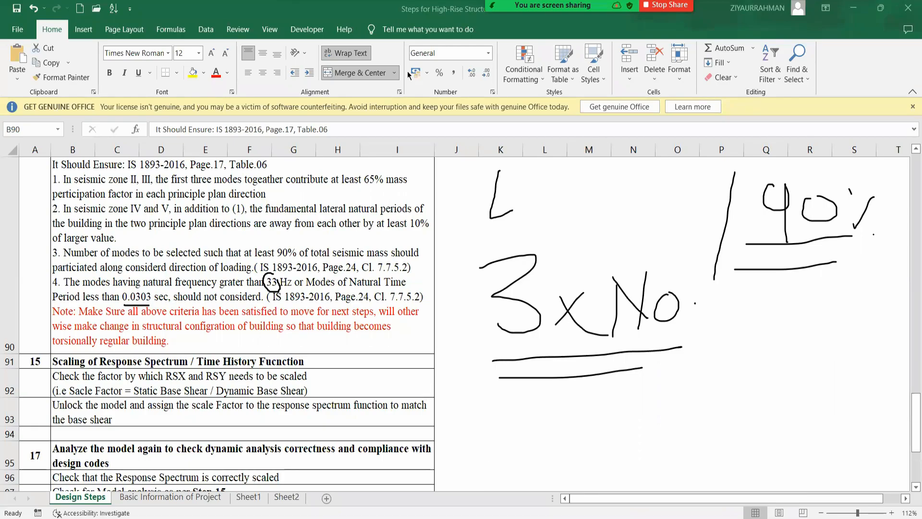
Switch to ETABS, show the Modal Participating Mass Ratios table and check the period of mode 34
key("alt+Tab")
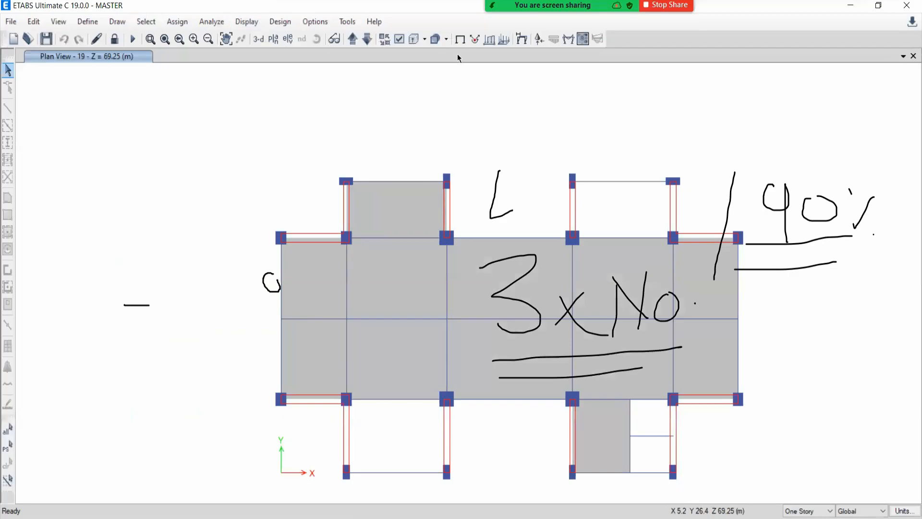
left_click(246, 21)
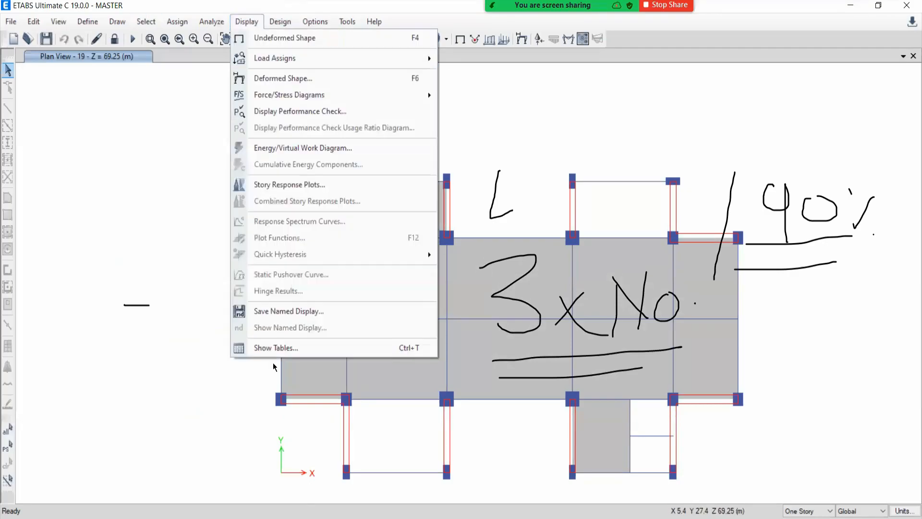
left_click(265, 343)
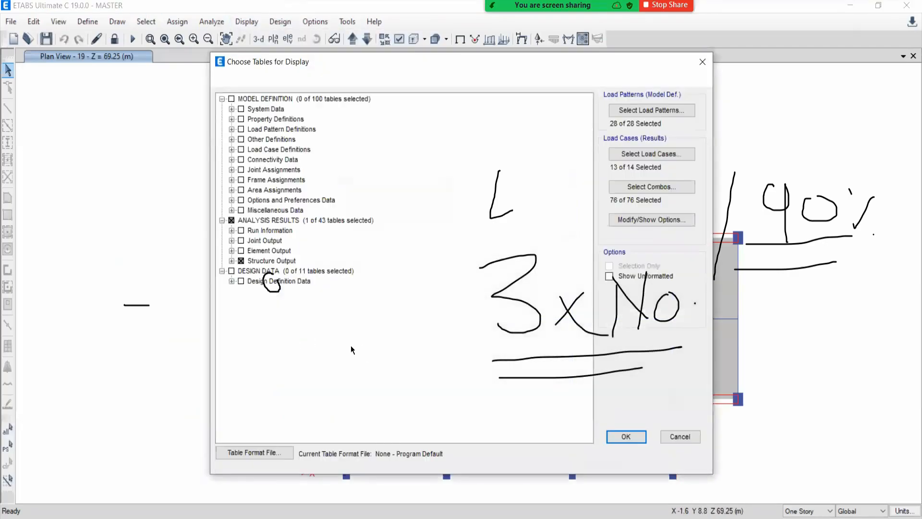
left_click(620, 434)
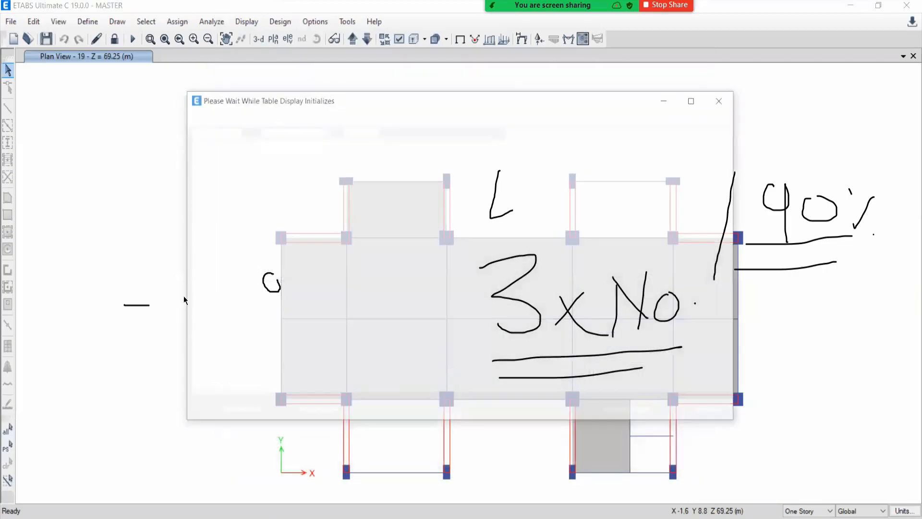
scroll(316, 342, "down", 11)
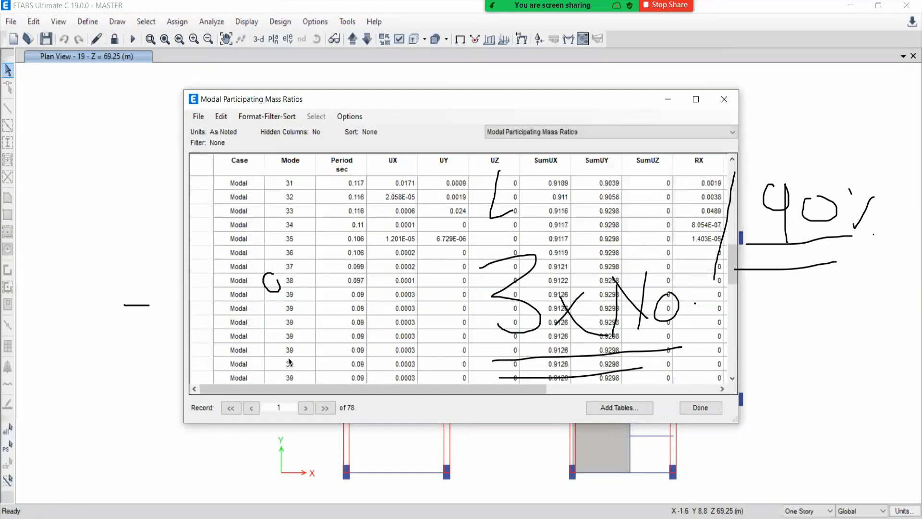
left_click(296, 210)
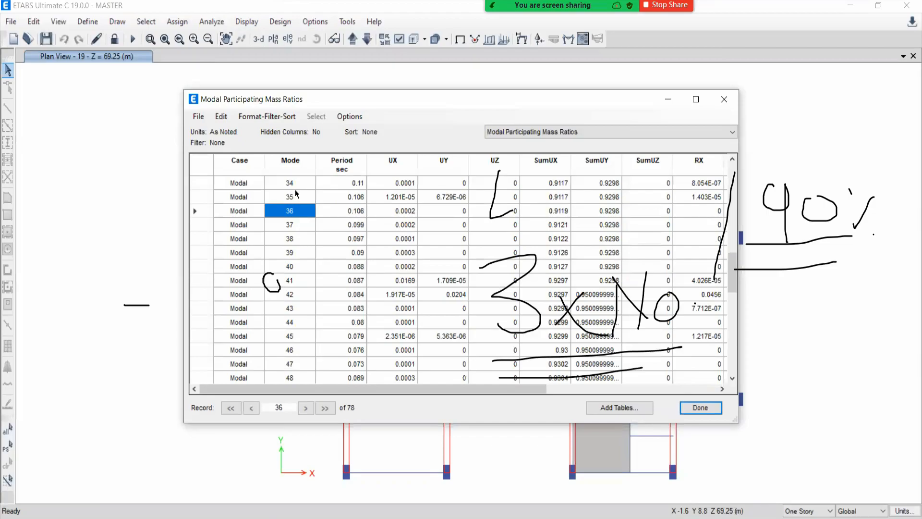
scroll(300, 197, "up", 1)
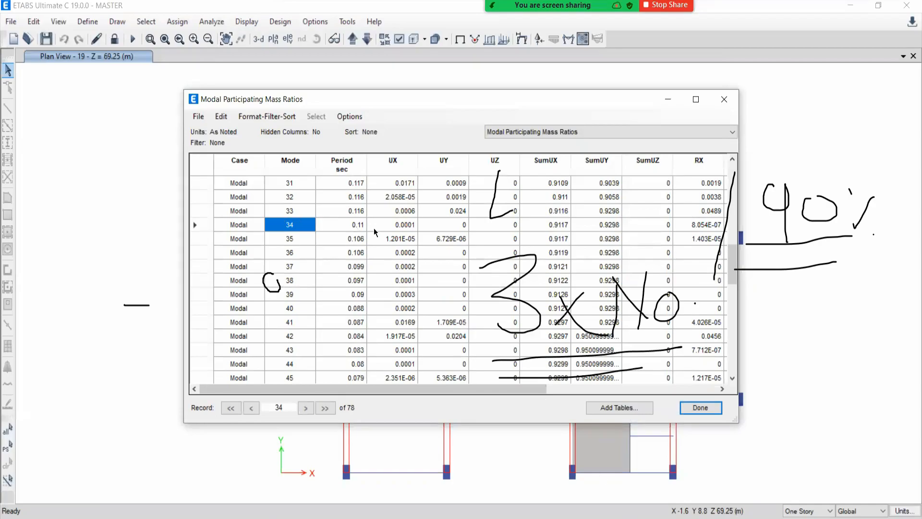
left_click(348, 226)
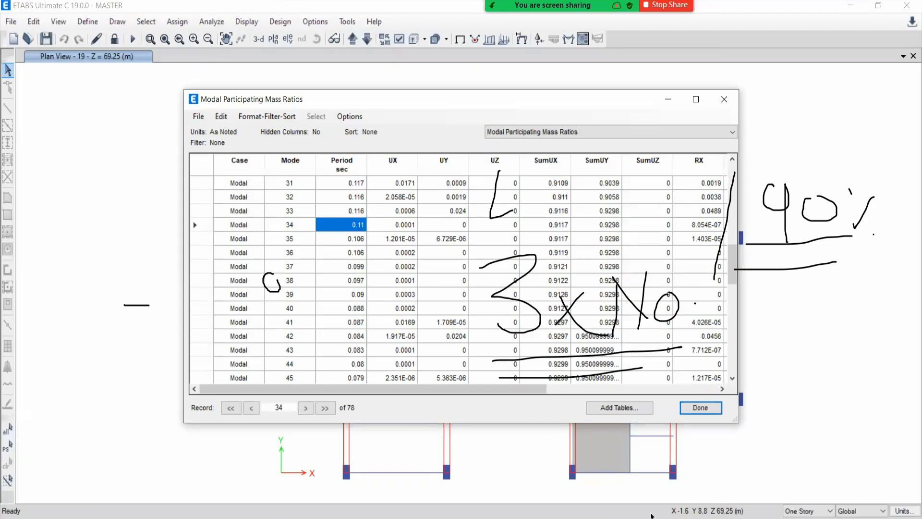
left_click(651, 518)
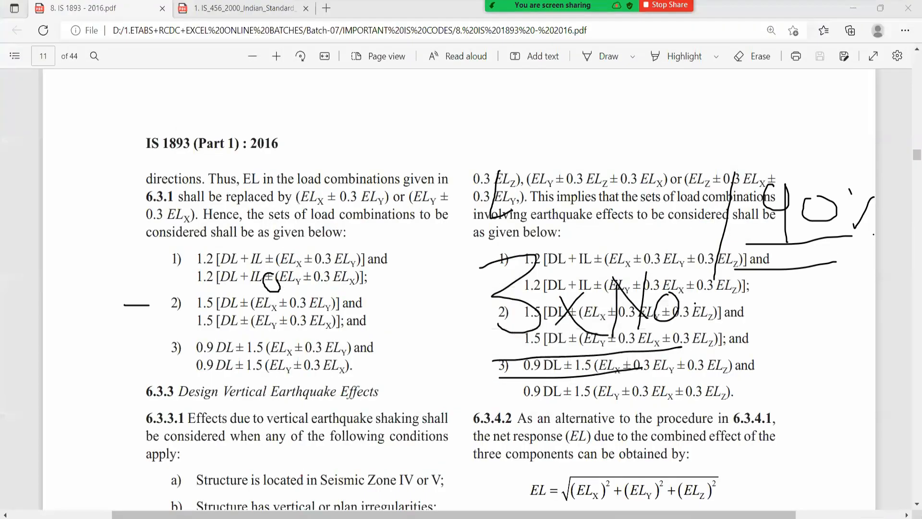
key("alt+Tab")
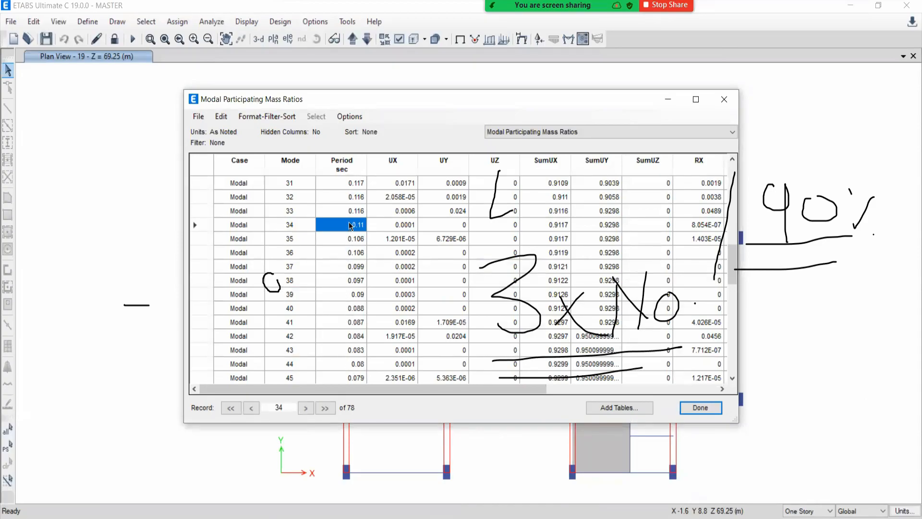
Check the periods of the higher modes from 36 through 64 against the 0.0303 s limit
left_click(350, 254)
left_click(346, 267)
left_click(348, 295)
left_click(350, 322)
left_click(351, 337)
scroll(351, 370, "down", 1)
scroll(349, 370, "down", 2)
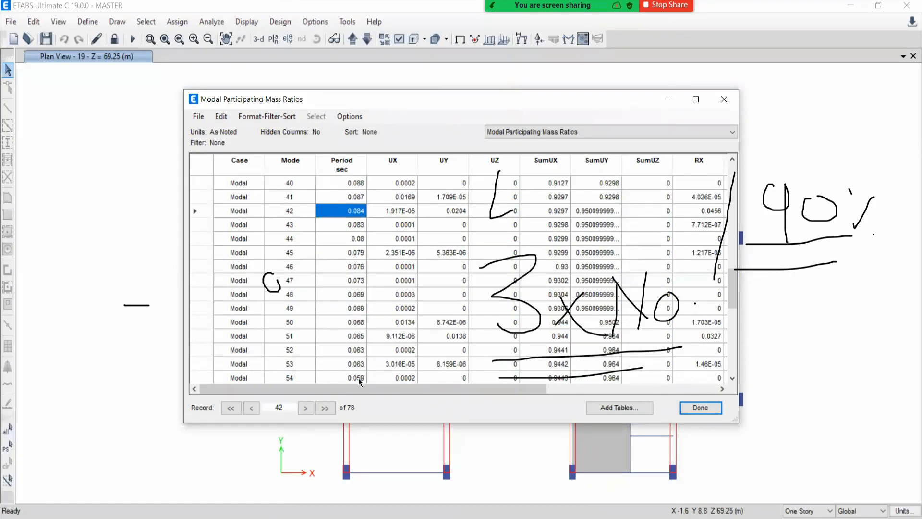
scroll(350, 360, "down", 3)
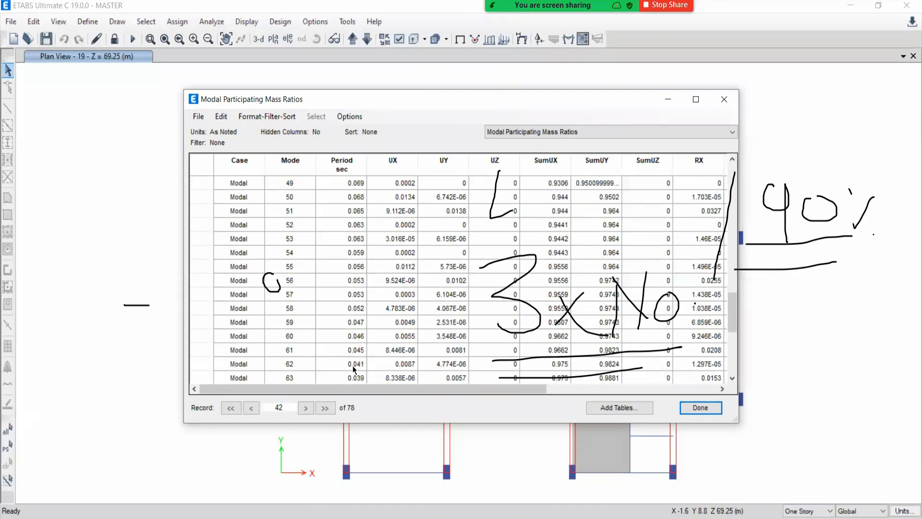
scroll(355, 367, "down", 1)
left_click(351, 351)
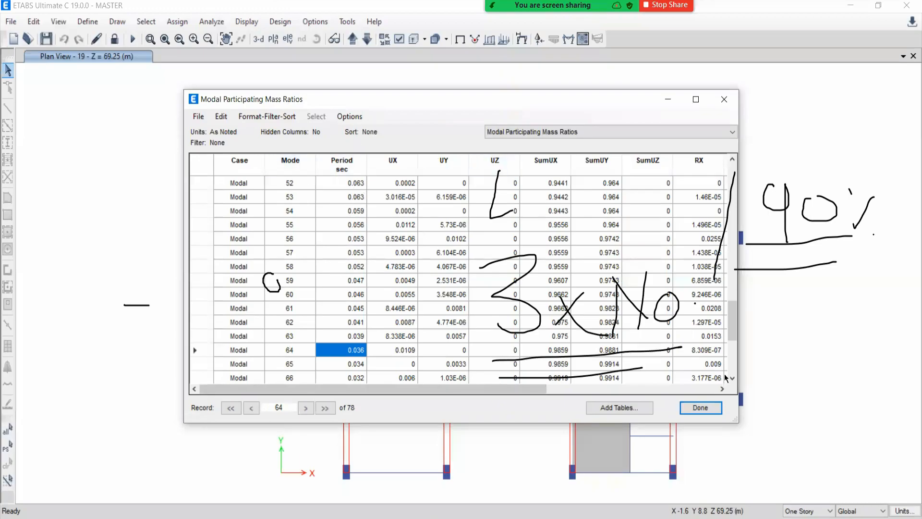
Return to the first modes and check the periods of modes 2 and 3
left_click_drag(730, 323, 730, 180)
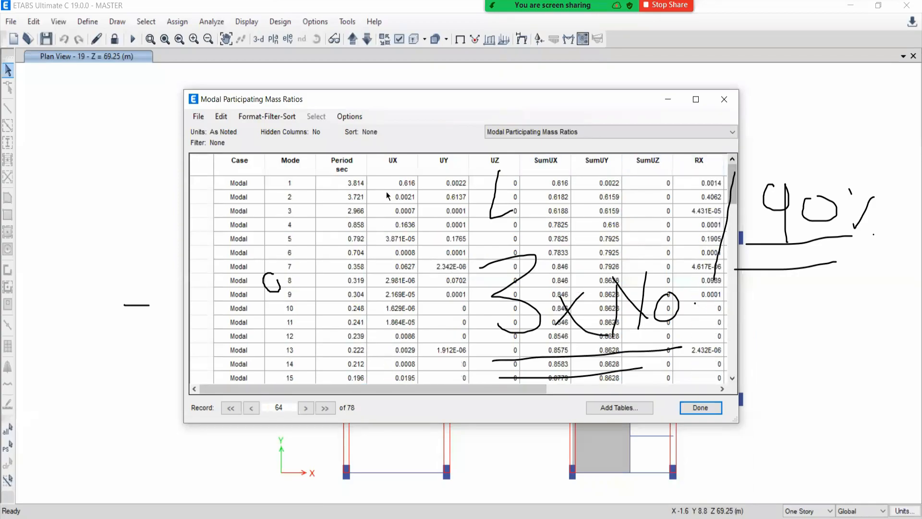
left_click(335, 199)
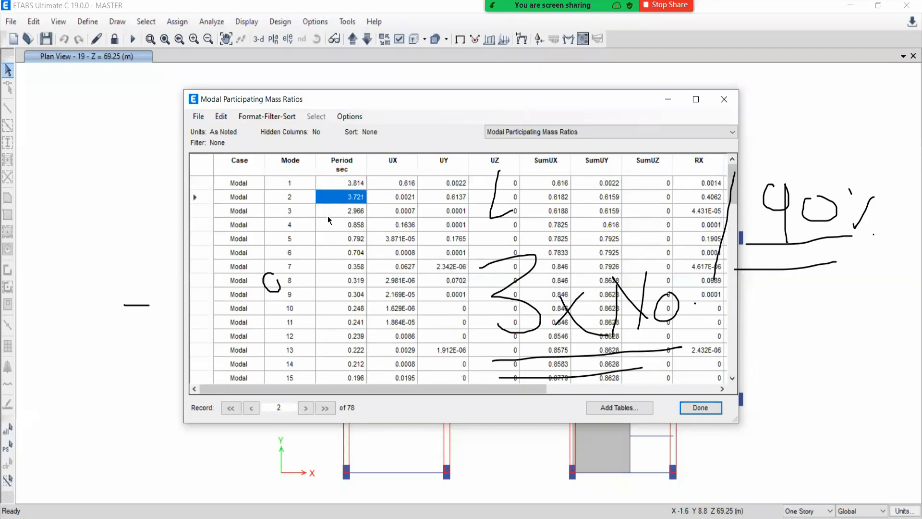
left_click(330, 213)
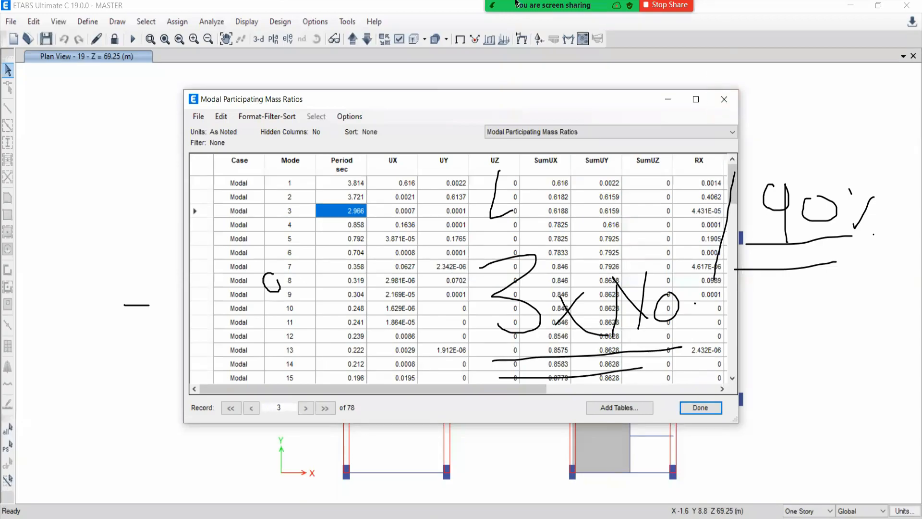
Clear all the drawn annotations and close the Modal Participating Mass Ratios table
mouse_move(726, 21)
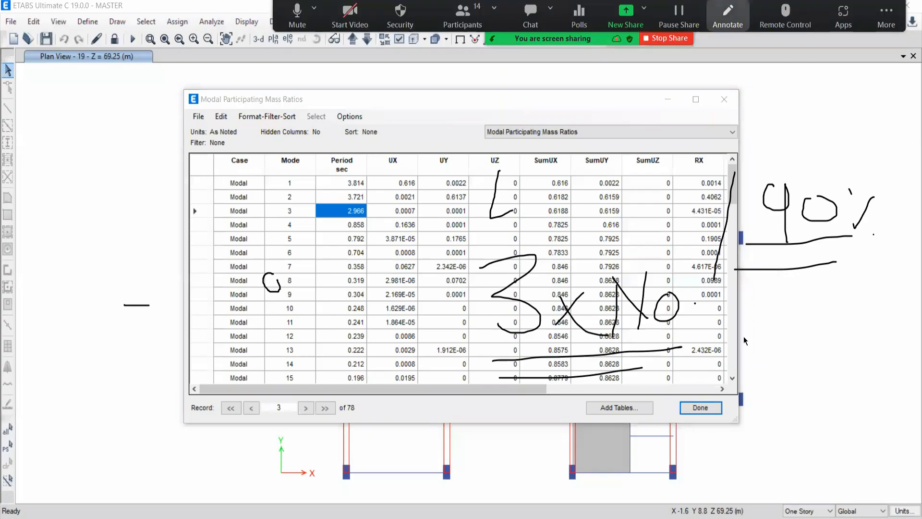
left_click(884, 449)
left_click(735, 93)
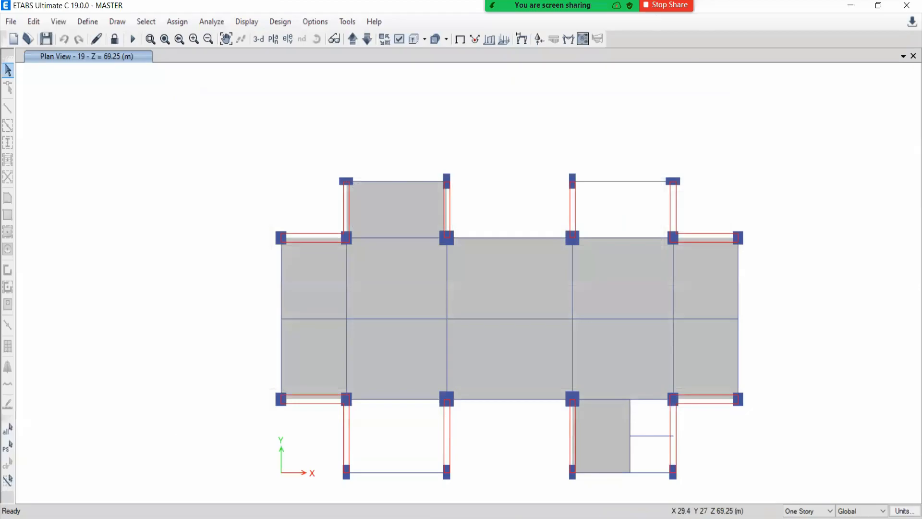
Switch to Excel and fill the modal criteria cell B90 with yellow
mouse_move(656, 13)
key("alt+Tab")
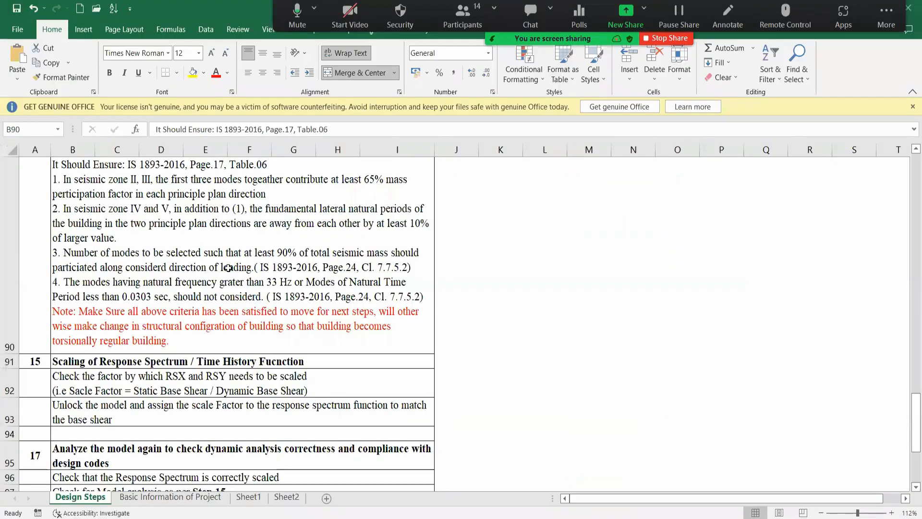
left_click(221, 254)
left_click(192, 73)
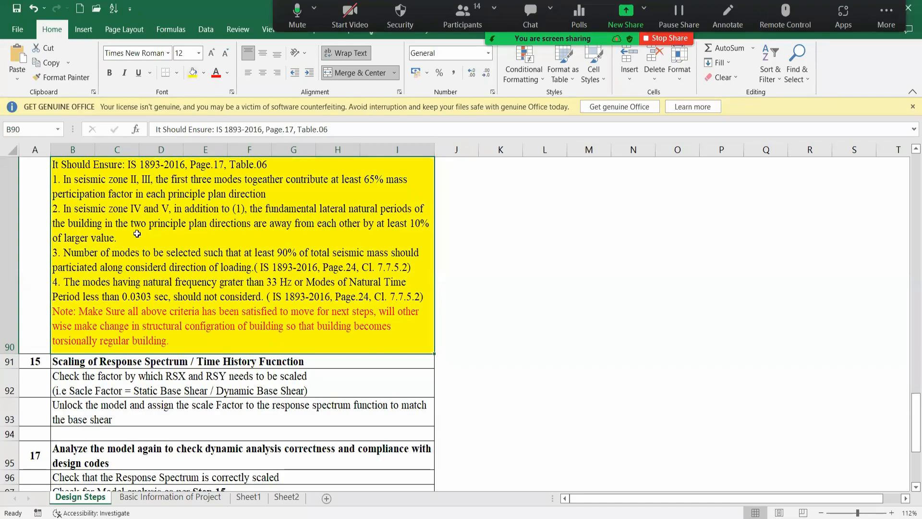
scroll(123, 401, "down", 1)
scroll(102, 393, "up", 1)
scroll(102, 393, "up", 1)
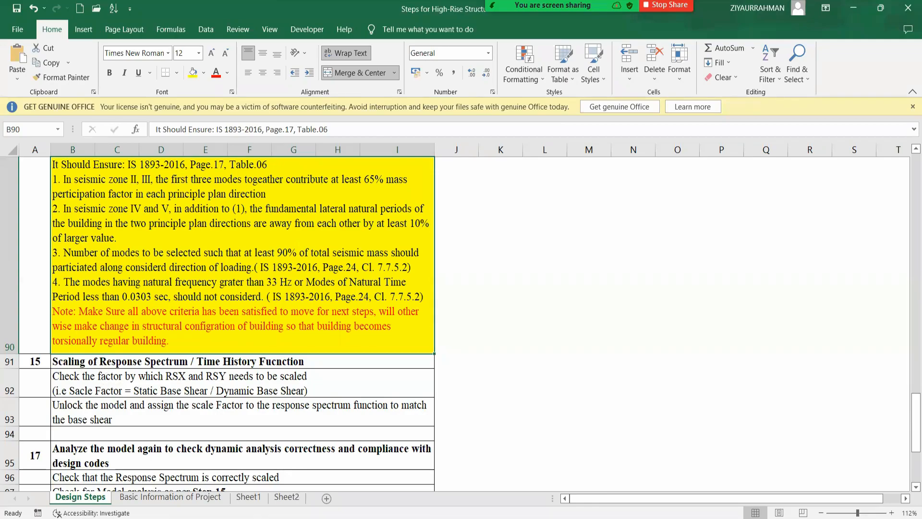
Switch to the IS 1893 - 2016 PDF and find clause 7.7.3 on scaling the dynamic base shear
key("alt+Tab")
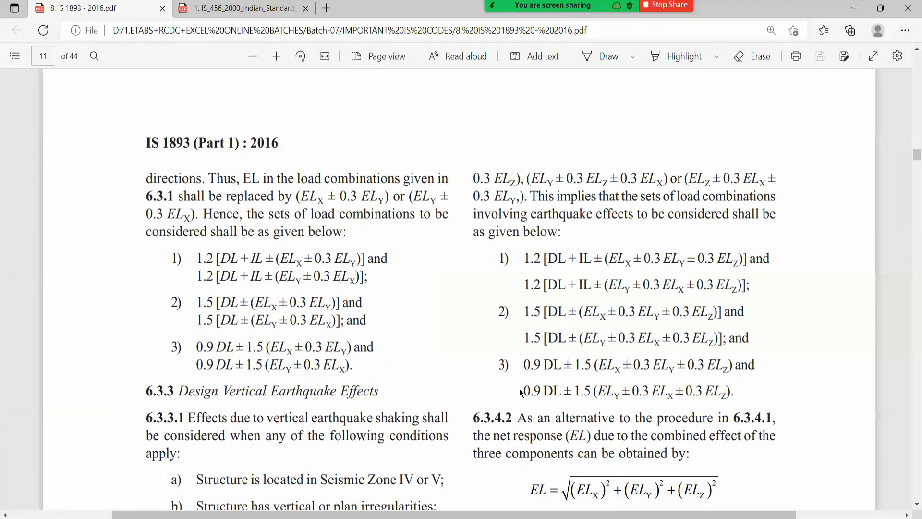
scroll(522, 391, "down", 20)
scroll(577, 348, "down", 3)
scroll(589, 322, "down", 5)
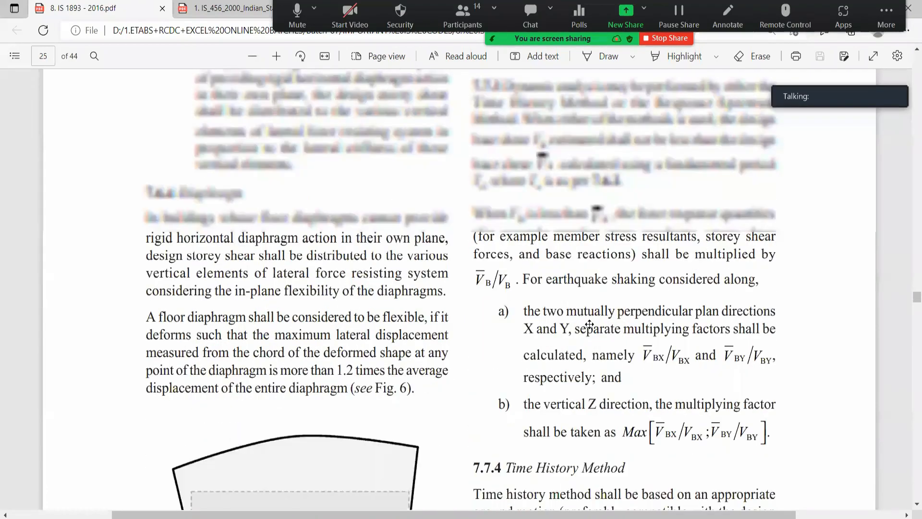
scroll(590, 323, "up", 2)
scroll(832, 86, "down", 1)
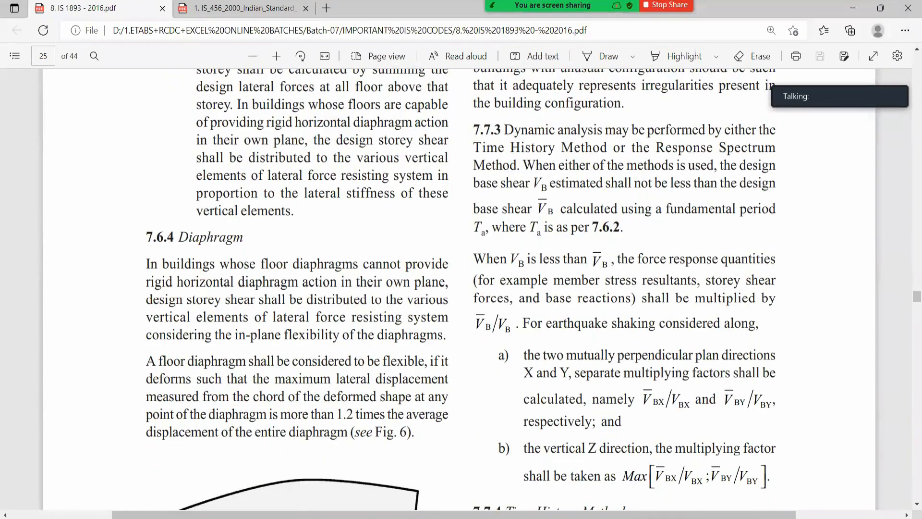
Switch to ETABS, open a story response plot and set its display type to Story shears
key("alt+Tab")
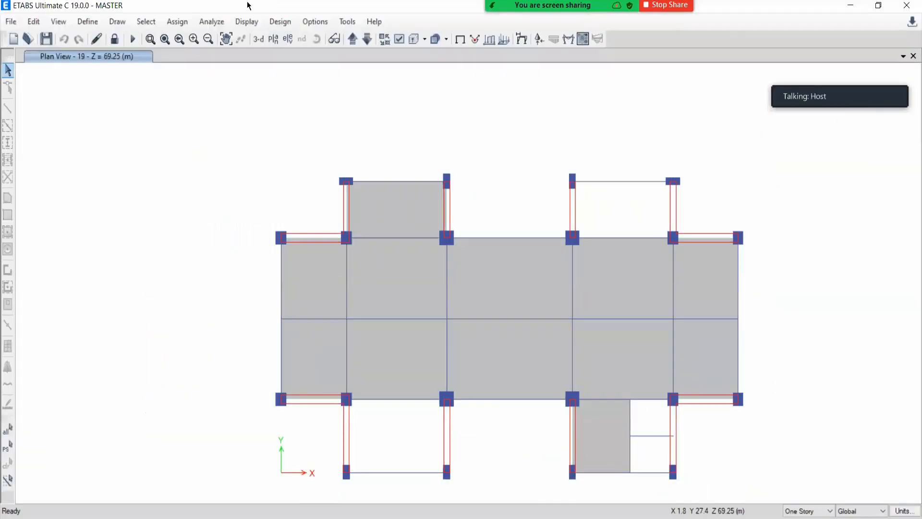
left_click(258, 27)
left_click(247, 22)
left_click(241, 24)
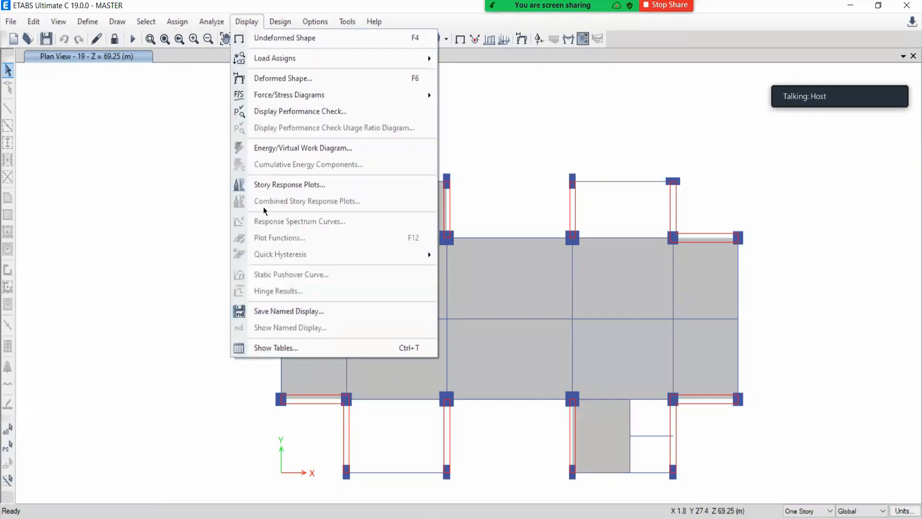
left_click(273, 184)
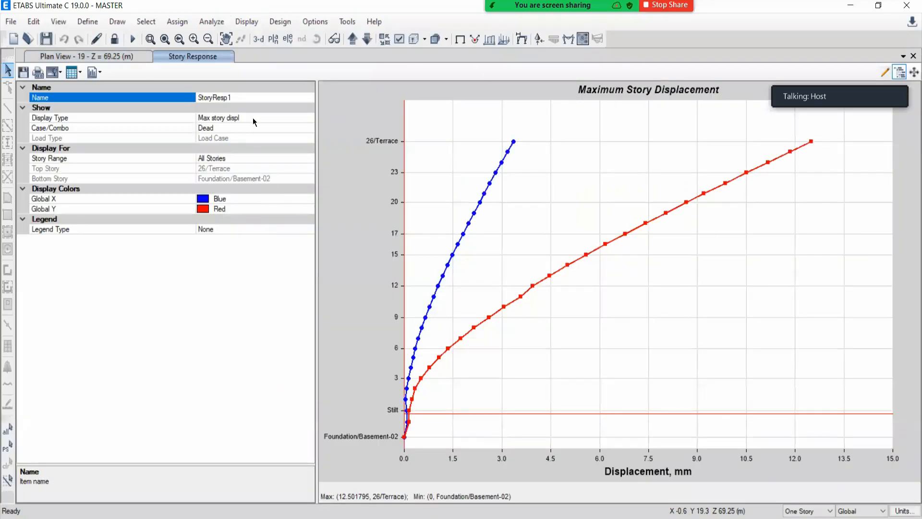
left_click(285, 118)
left_click(309, 118)
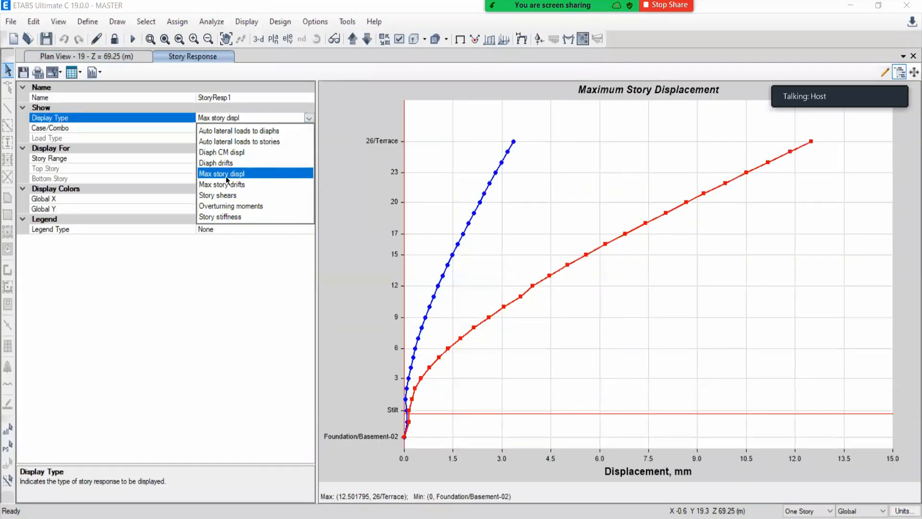
left_click(224, 196)
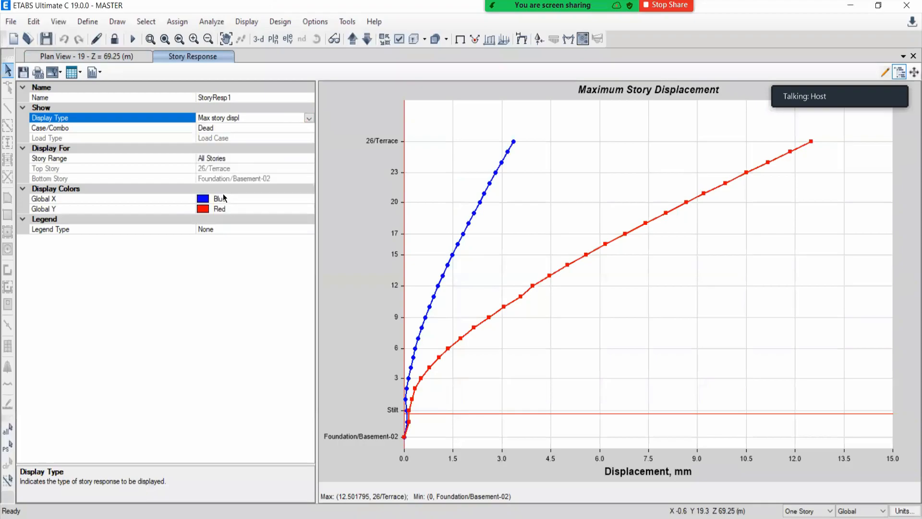
Set the story shear plot's load case to EQ +X
left_click(253, 128)
left_click(308, 128)
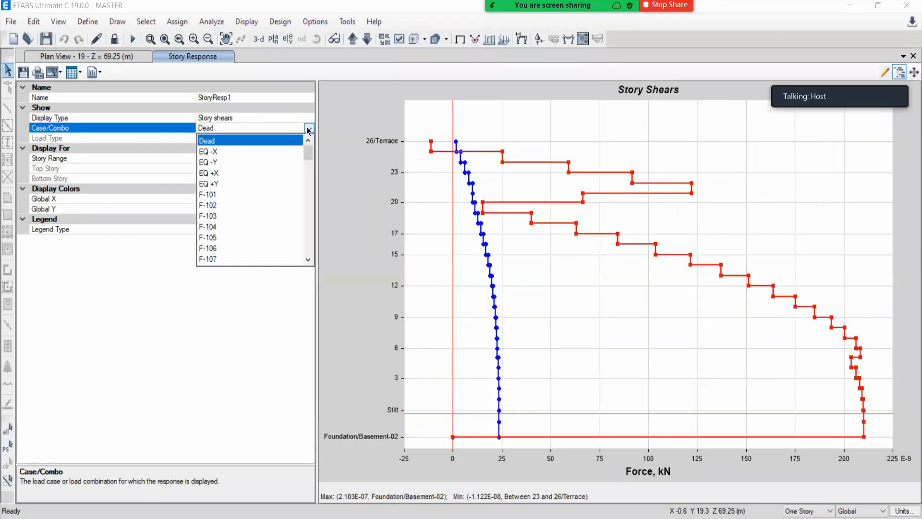
left_click_drag(306, 154, 296, 263)
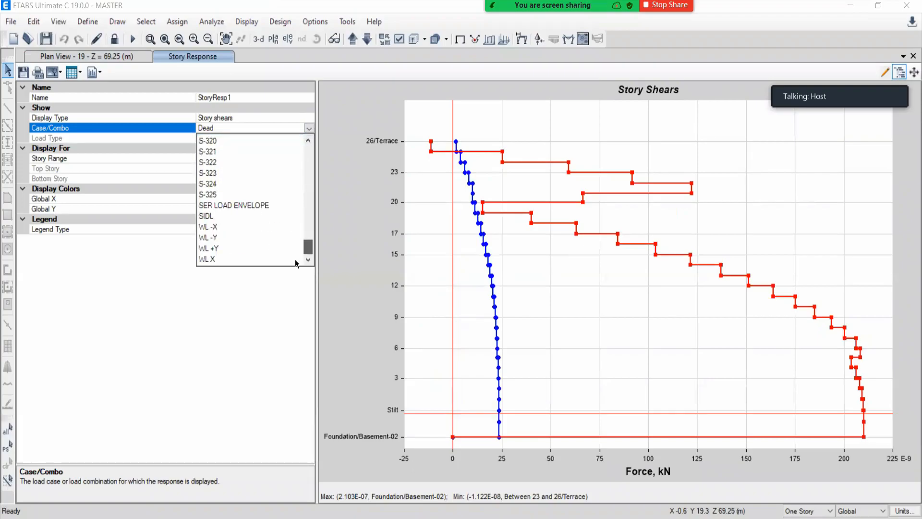
scroll(223, 241, "up", 2)
scroll(222, 217, "up", 10)
scroll(226, 237, "down", 2)
scroll(227, 241, "up", 10)
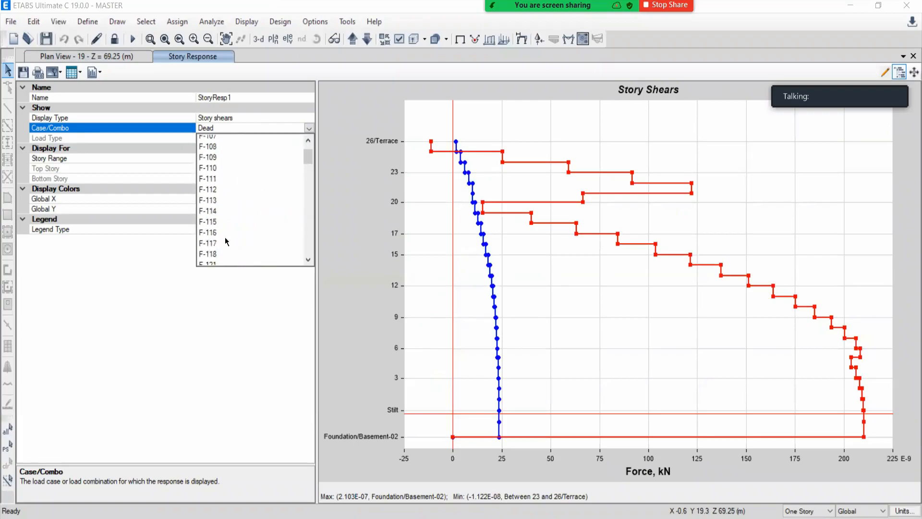
scroll(226, 240, "up", 4)
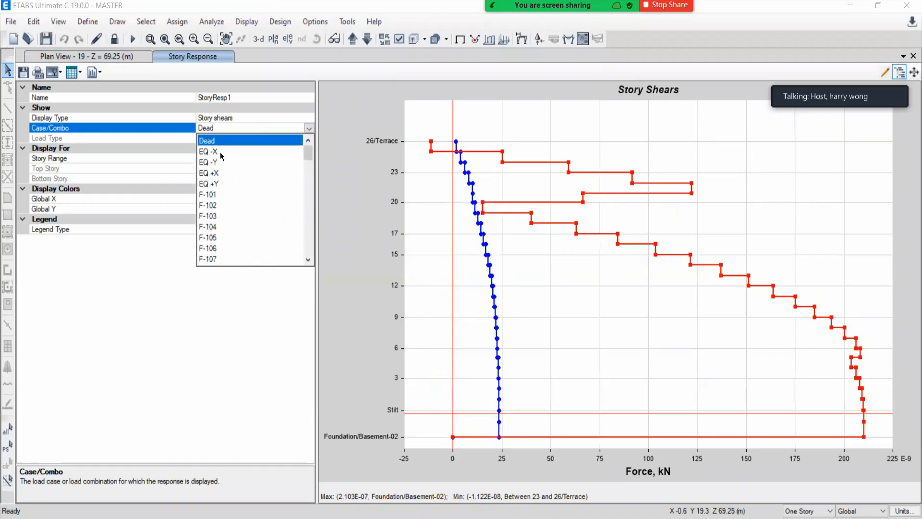
key("Escape")
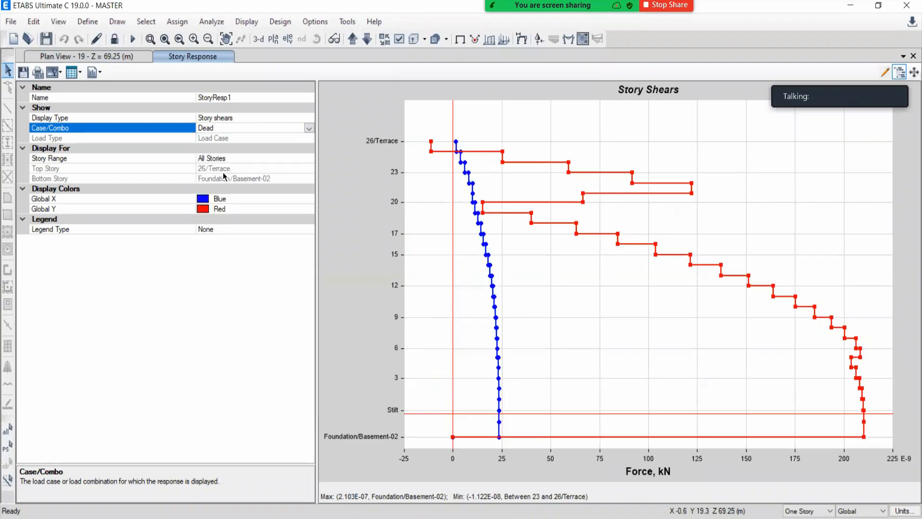
key("Down")
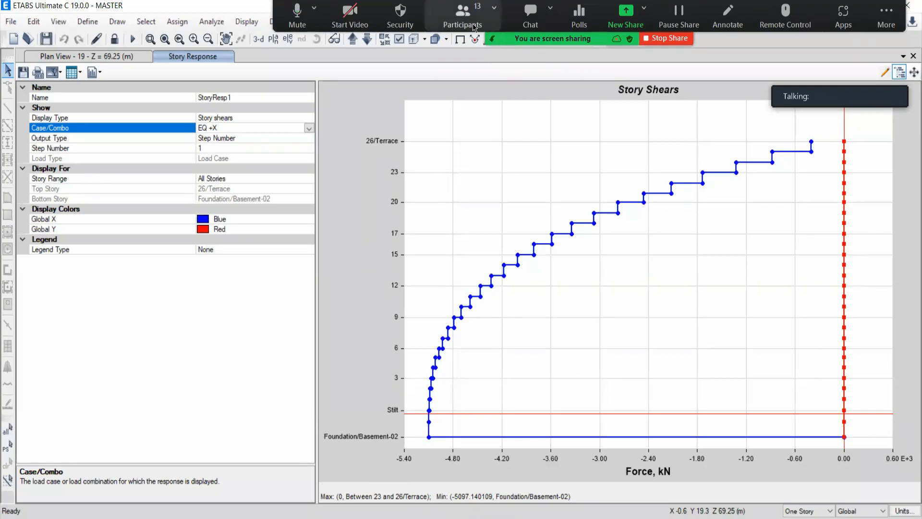
Annotate the EQ +X story shear plot with a handwritten "Ex – 5097" and start an "Rx –" line below it
left_click(728, 17)
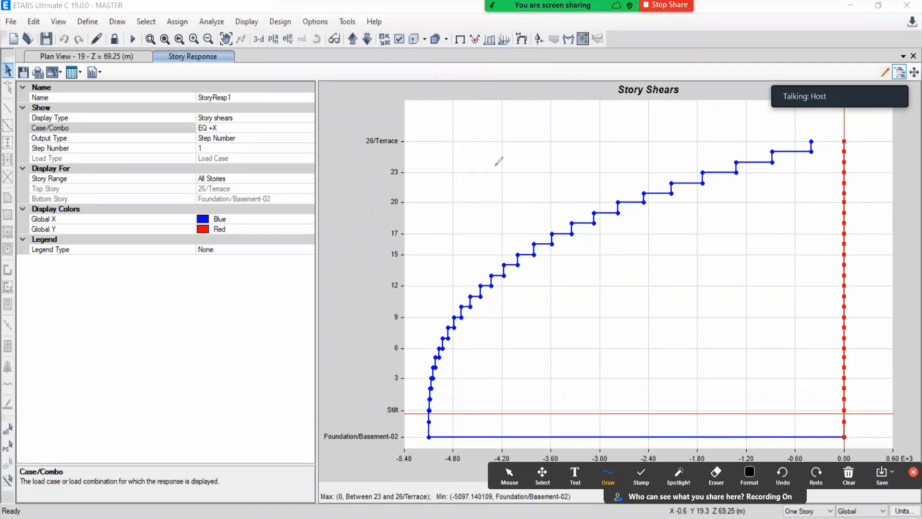
mouse_move(604, 273)
left_mouse_down()
mouse_move(615, 268)
mouse_move(622, 281)
mouse_move(645, 273)
mouse_move(586, 263)
mouse_move(599, 283)
mouse_move(596, 272)
left_mouse_up()
mouse_move(657, 263)
left_mouse_down()
mouse_move(663, 283)
mouse_move(675, 258)
mouse_move(684, 277)
mouse_move(715, 252)
mouse_move(709, 277)
mouse_move(730, 269)
mouse_move(727, 278)
mouse_move(716, 265)
left_mouse_up()
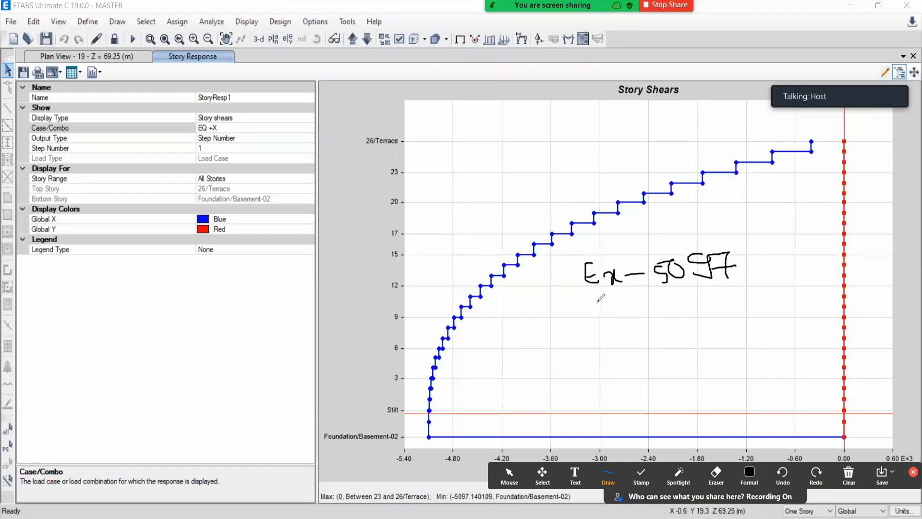
mouse_move(586, 335)
left_mouse_down()
mouse_move(590, 297)
mouse_move(604, 332)
mouse_move(629, 312)
mouse_move(633, 327)
left_mouse_up()
left_click_drag(645, 316, 660, 315)
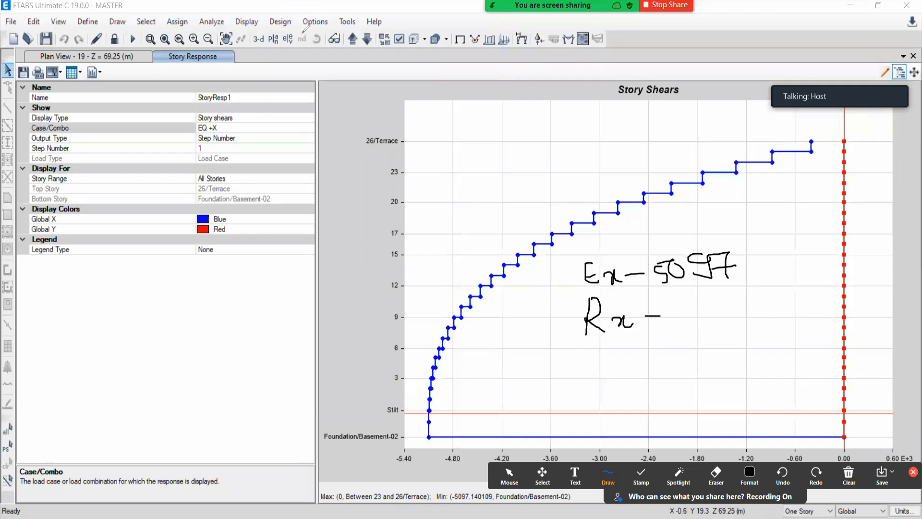
Set the story shear plot's load case to R X
left_click(516, 477)
left_click(244, 129)
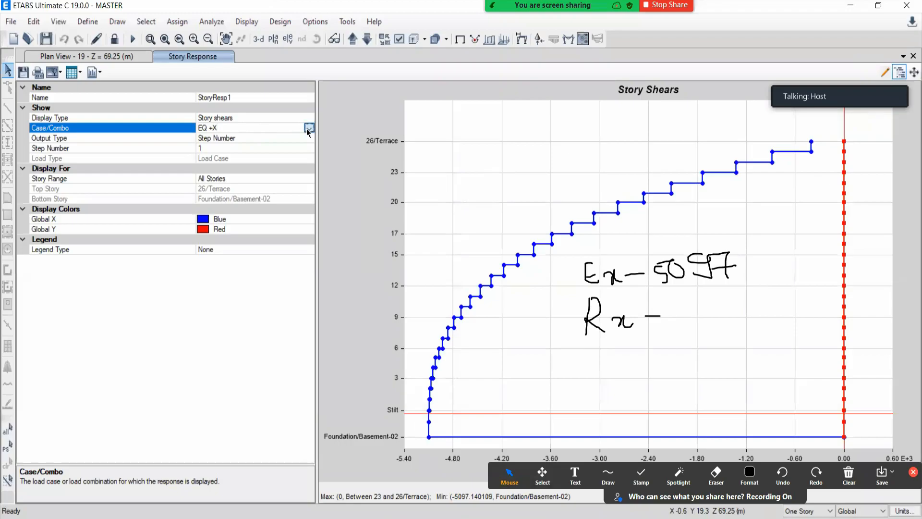
left_click(308, 127)
left_click_drag(303, 155, 304, 213)
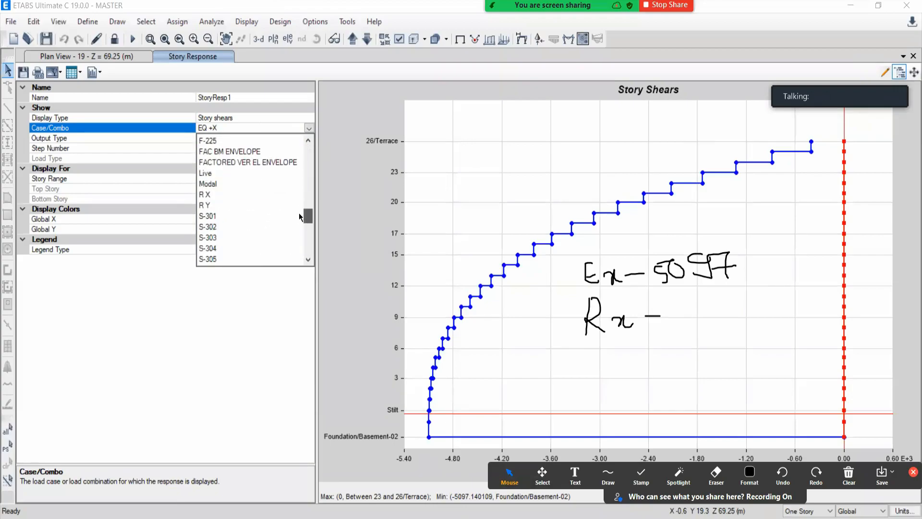
left_click(211, 195)
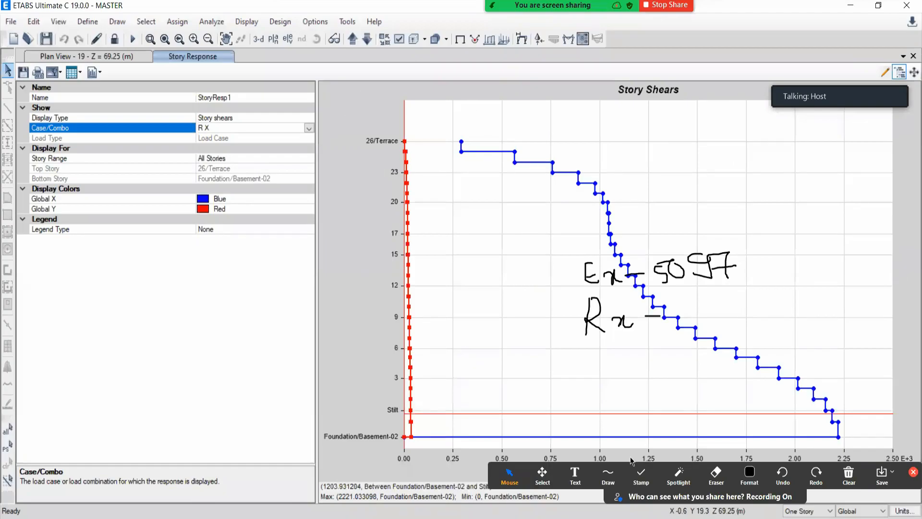
Complete the handwritten Rx note with 2221 and add tick marks beside the Ex and Rx notes
left_click(604, 482)
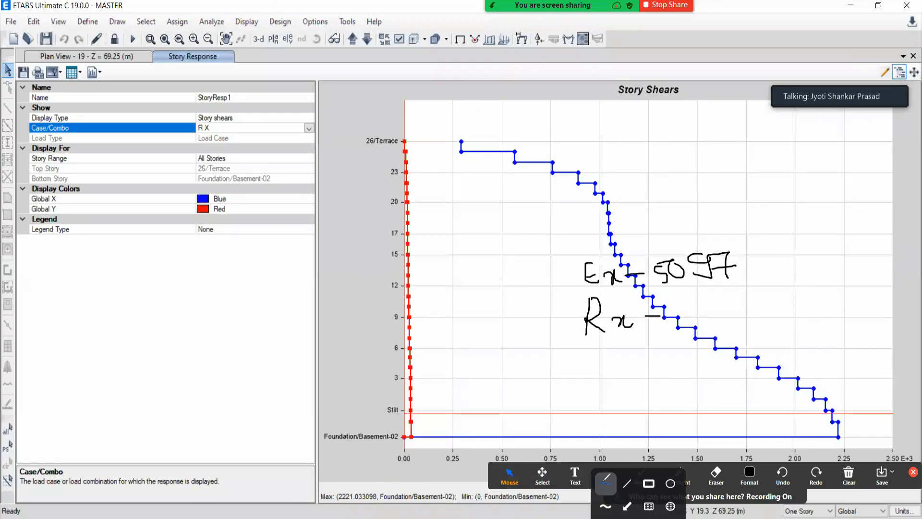
mouse_move(670, 302)
left_mouse_down()
mouse_move(714, 314)
mouse_move(734, 297)
mouse_move(754, 319)
left_mouse_up()
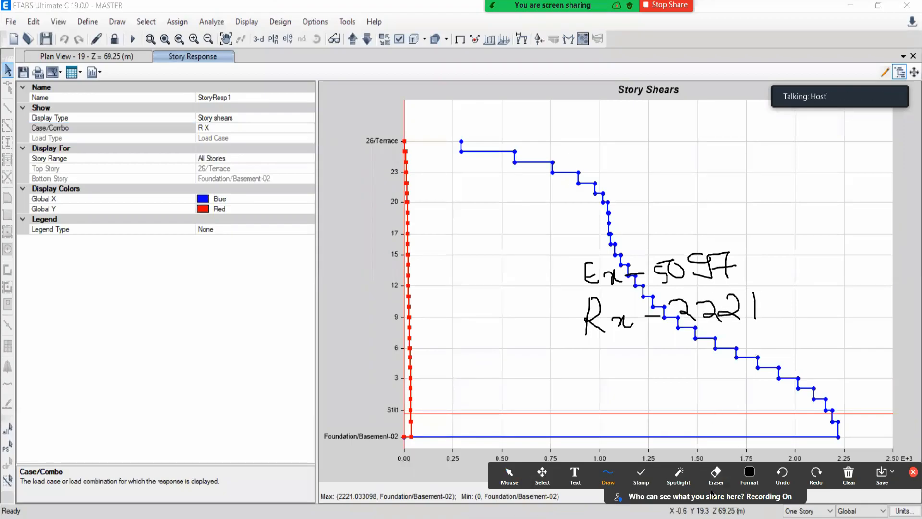
mouse_move(568, 262)
left_mouse_down()
mouse_move(574, 269)
mouse_move(609, 233)
left_mouse_up()
left_click_drag(570, 307, 587, 298)
Set the story shear plot's load case to R Y
left_click(509, 475)
left_click(240, 115)
left_click(293, 128)
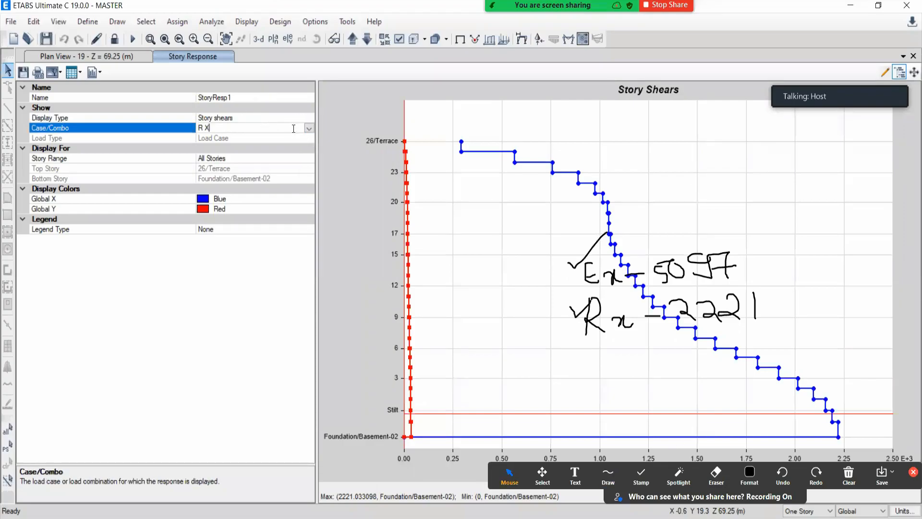
left_click(309, 128)
scroll(223, 255, "down", 1)
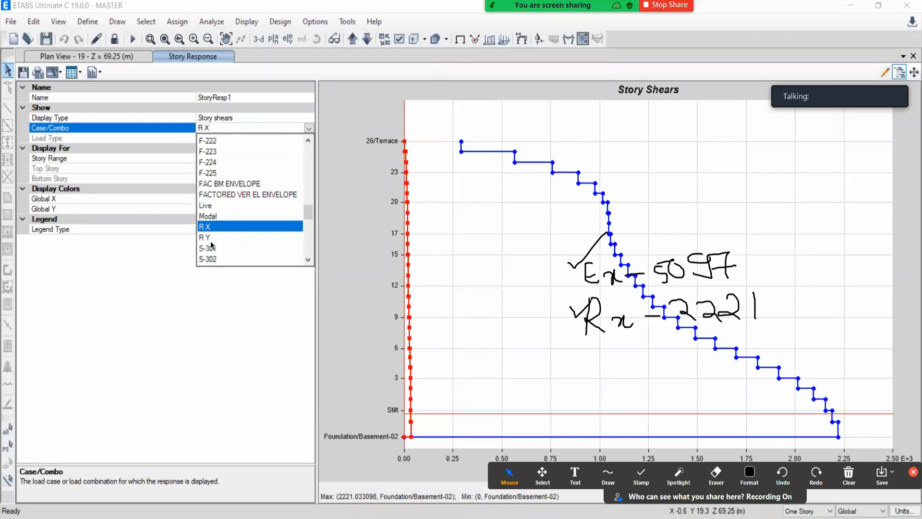
left_click(206, 237)
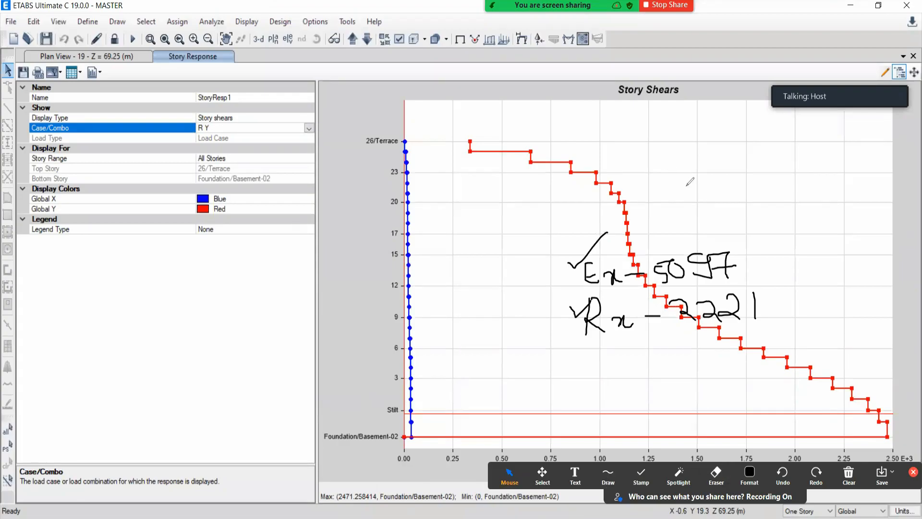
Handwrite "Ry – 2471" below the existing notes and add an "Ey –" line above it
mouse_move(594, 384)
left_mouse_down()
mouse_move(595, 409)
mouse_move(632, 411)
mouse_move(624, 423)
mouse_move(672, 399)
mouse_move(702, 414)
left_mouse_up()
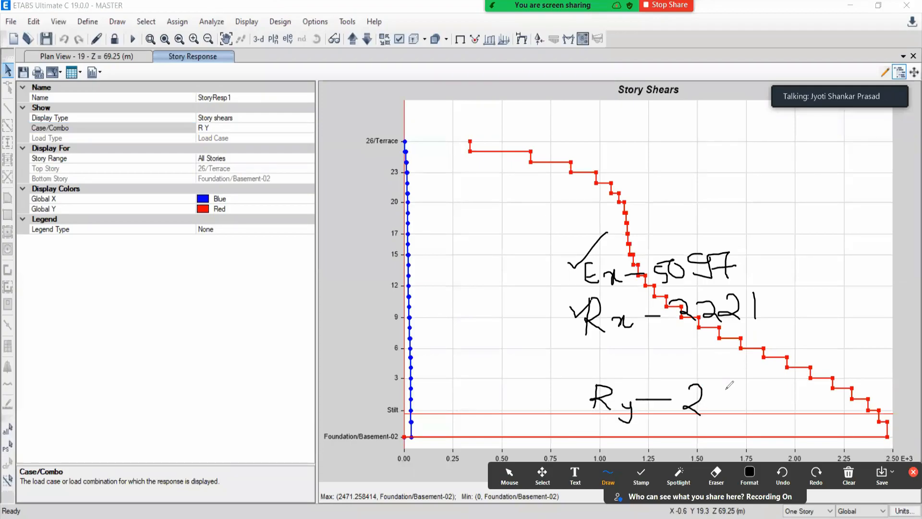
mouse_move(732, 384)
left_mouse_down()
mouse_move(740, 400)
mouse_move(733, 413)
mouse_move(745, 415)
mouse_move(763, 399)
mouse_move(771, 410)
left_mouse_up()
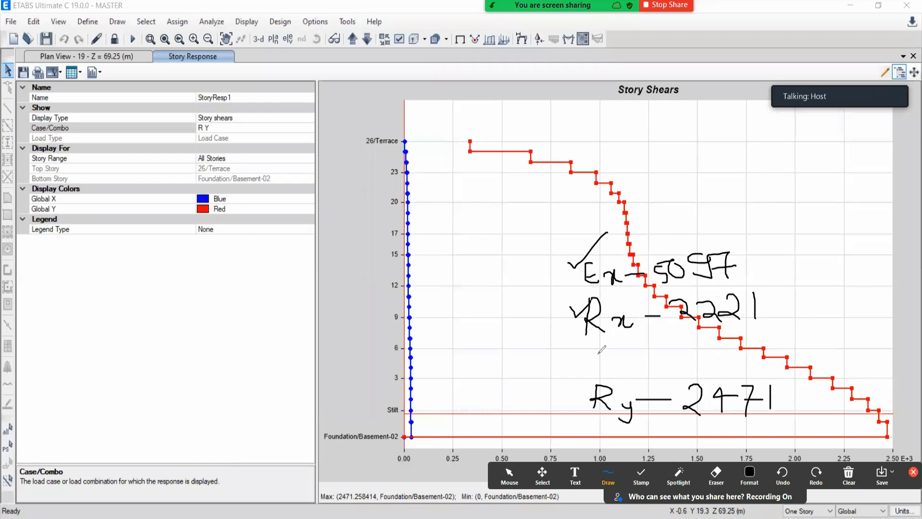
mouse_move(617, 344)
left_mouse_down()
mouse_move(606, 369)
mouse_move(620, 369)
mouse_move(625, 355)
left_mouse_up()
mouse_move(624, 350)
left_mouse_down()
mouse_move(626, 374)
mouse_move(666, 359)
left_mouse_up()
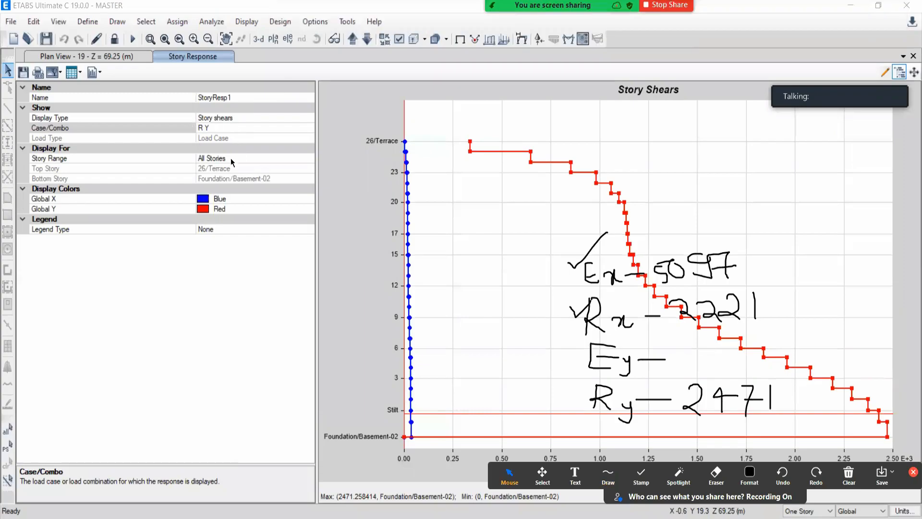
Set the story shear plot's load case to EQ +Y
left_click(231, 130)
left_click(309, 128)
scroll(222, 238, "up", 3)
scroll(222, 238, "up", 9)
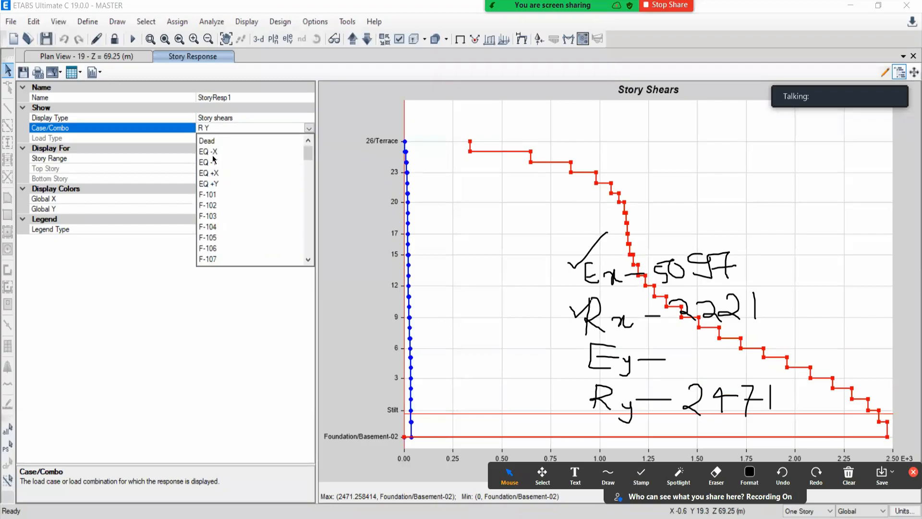
left_click(215, 173)
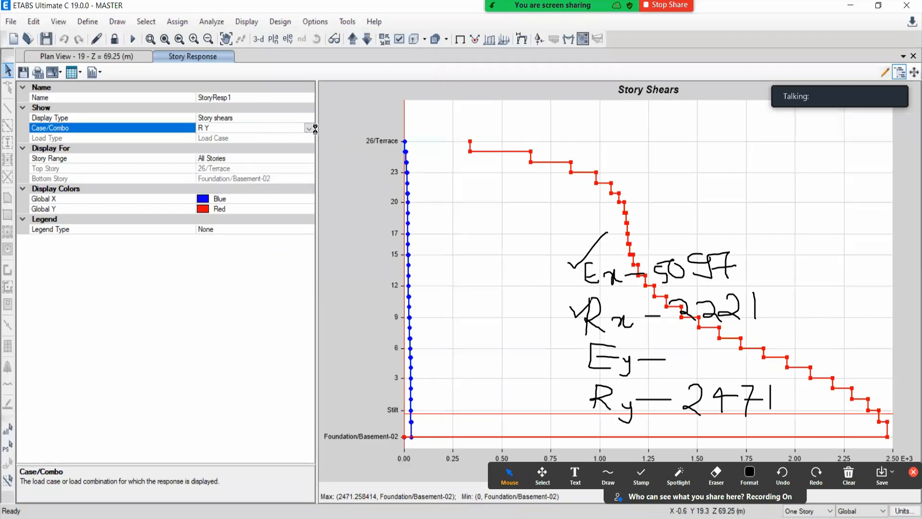
left_click(309, 128)
left_click(211, 185)
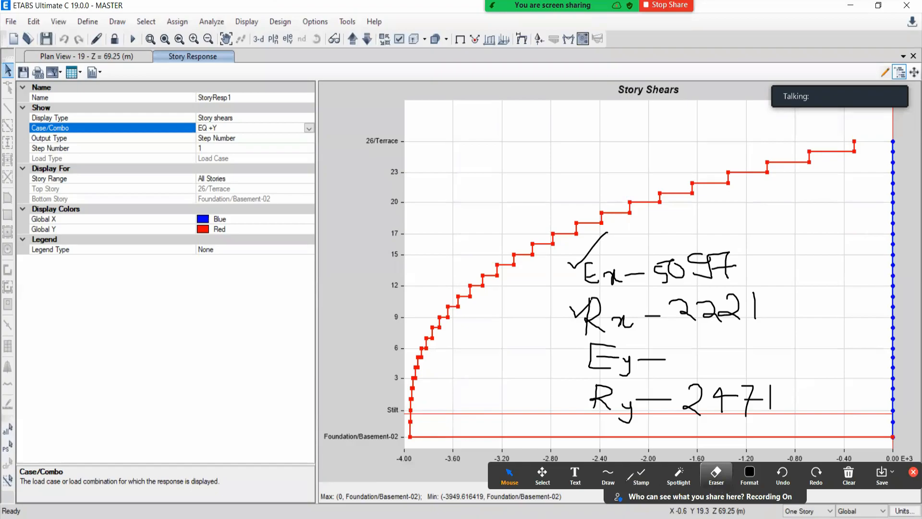
Complete the handwritten Ey note with 3949
left_click(615, 477)
mouse_move(684, 339)
left_mouse_down()
mouse_move(700, 352)
mouse_move(686, 355)
left_mouse_up()
mouse_move(711, 339)
left_mouse_down()
mouse_move(718, 356)
mouse_move(735, 349)
left_mouse_up()
left_click_drag(748, 334, 747, 361)
left_click_drag(774, 339, 766, 363)
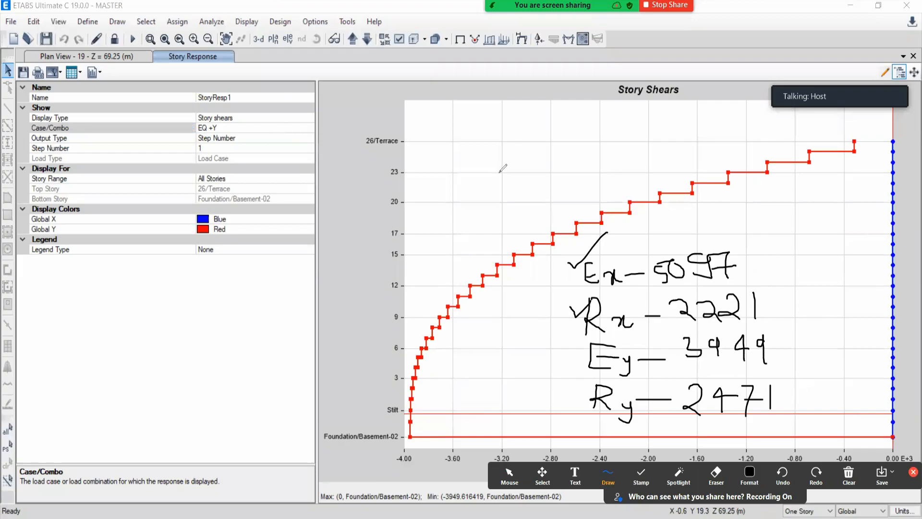
Switch to the IS 1893 - 2016 PDF and review clause 7.7.3 for the base shear requirement and the X, Y and Z multiplying factors
left_click(509, 474)
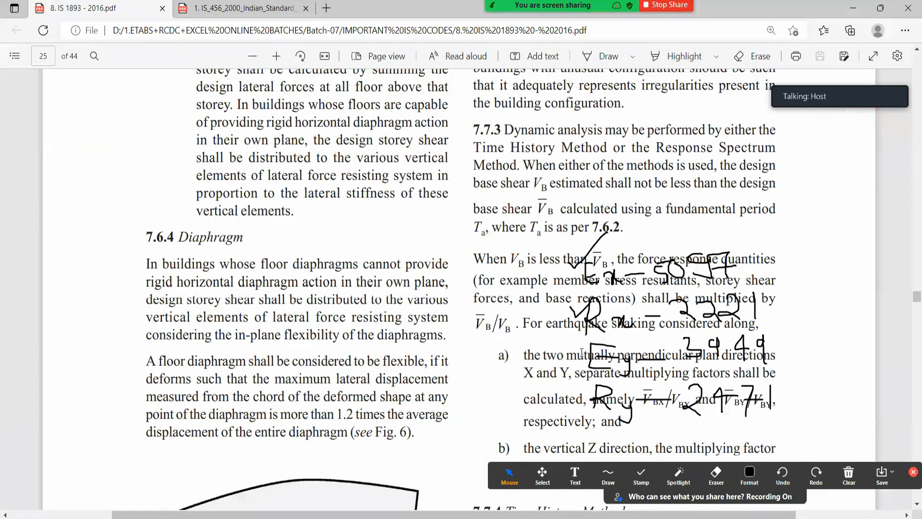
scroll(605, 306, "down", 1)
scroll(628, 324, "down", 2)
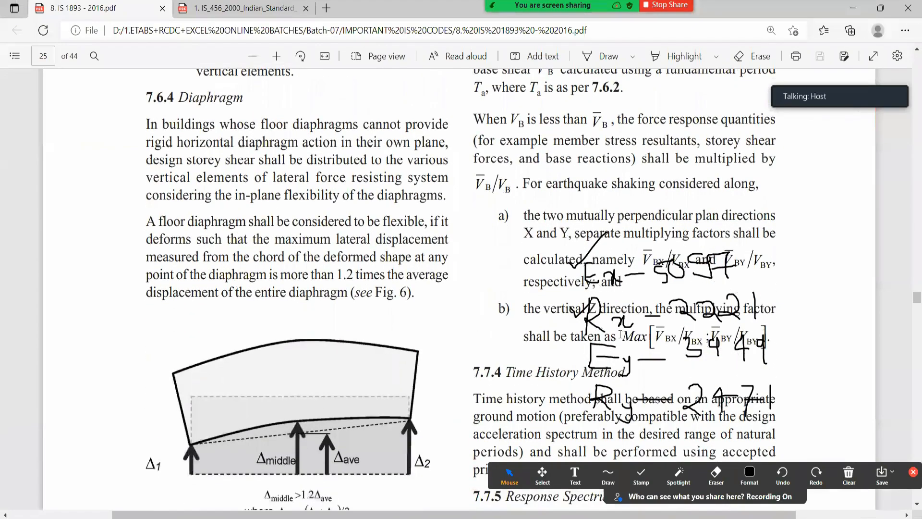
scroll(620, 334, "up", 4)
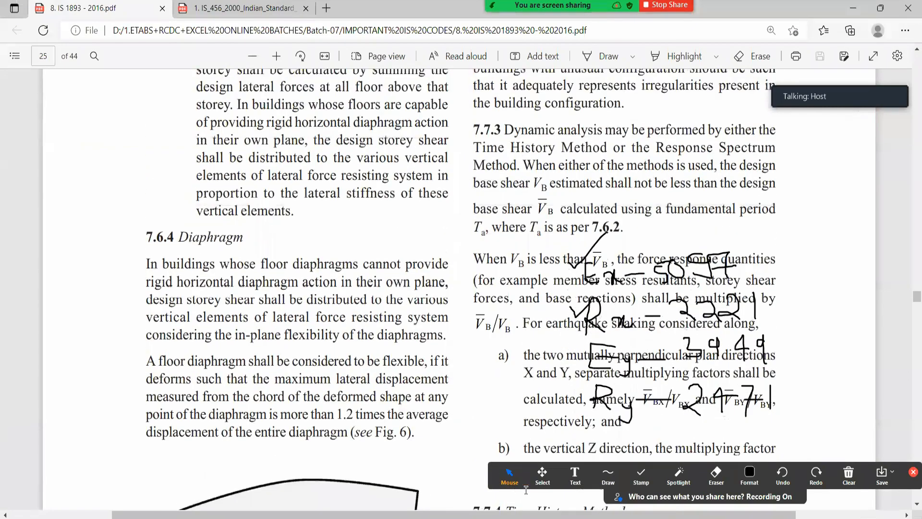
scroll(868, 485, "up", 3)
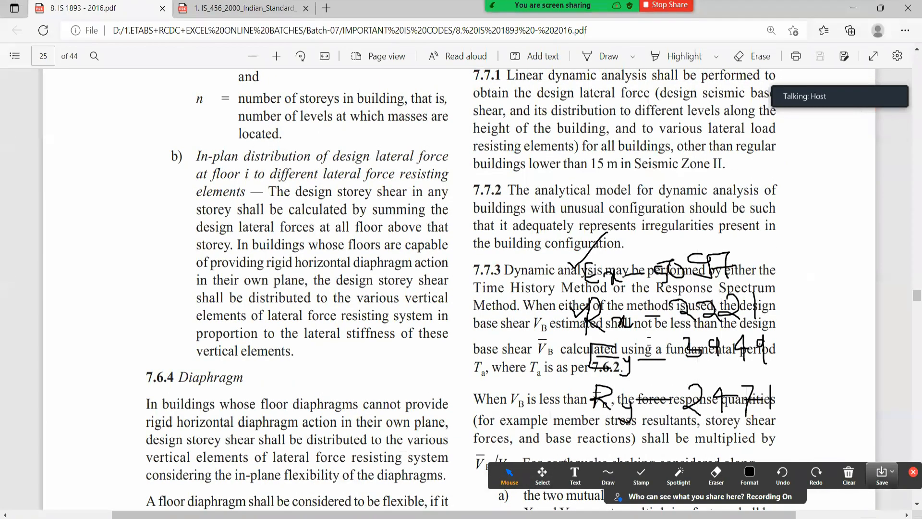
scroll(649, 341, "down", 5)
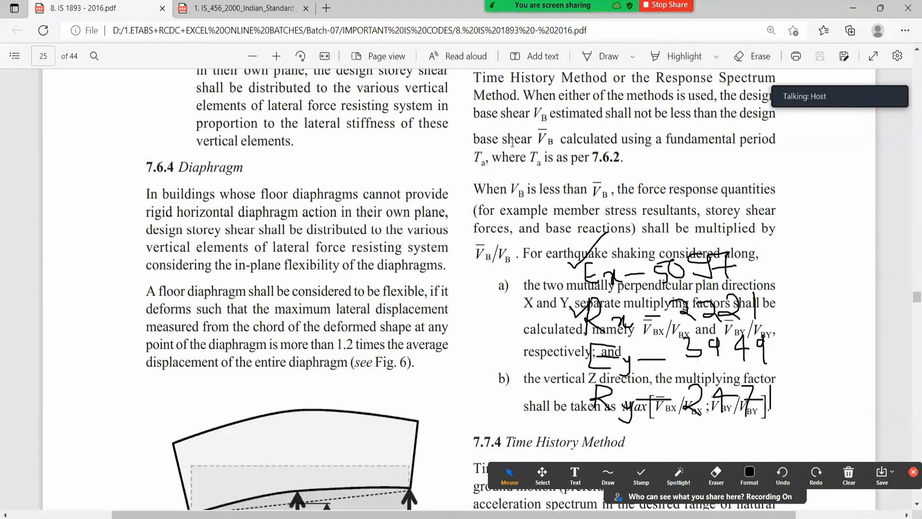
scroll(512, 143, "up", 2)
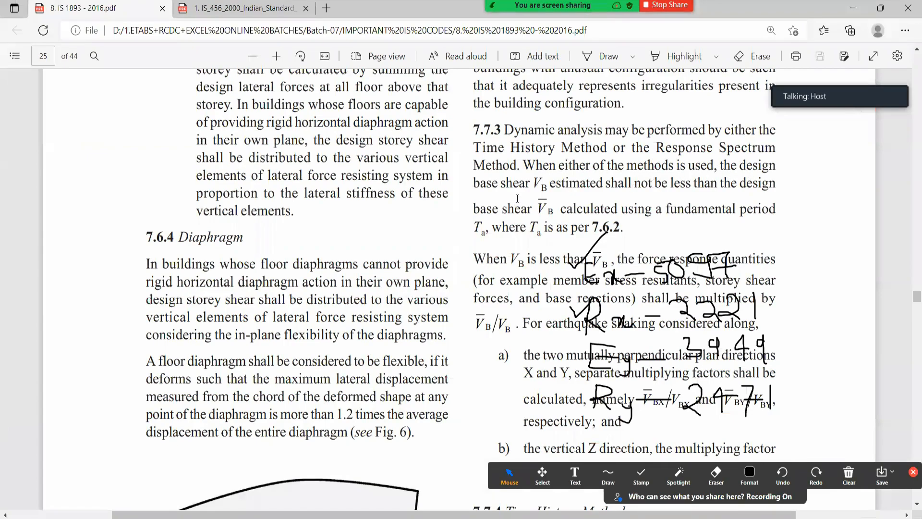
double_click(547, 187)
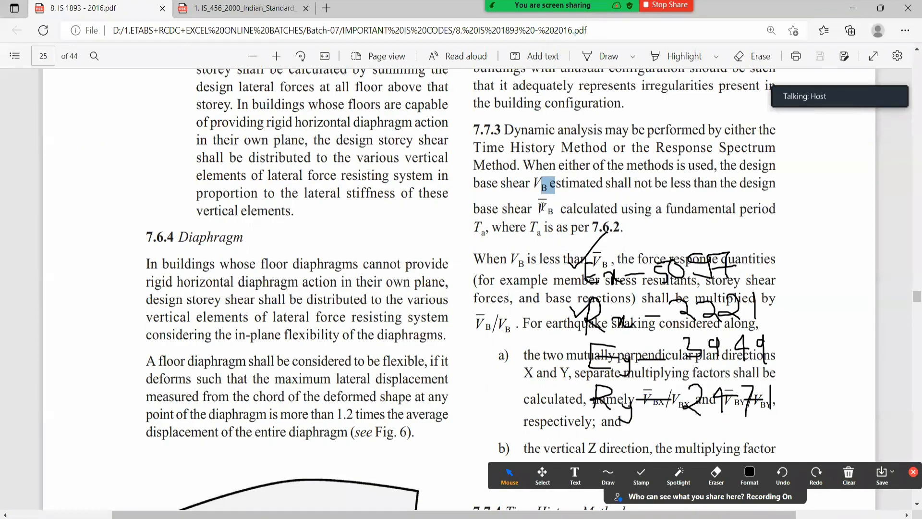
left_click(541, 207)
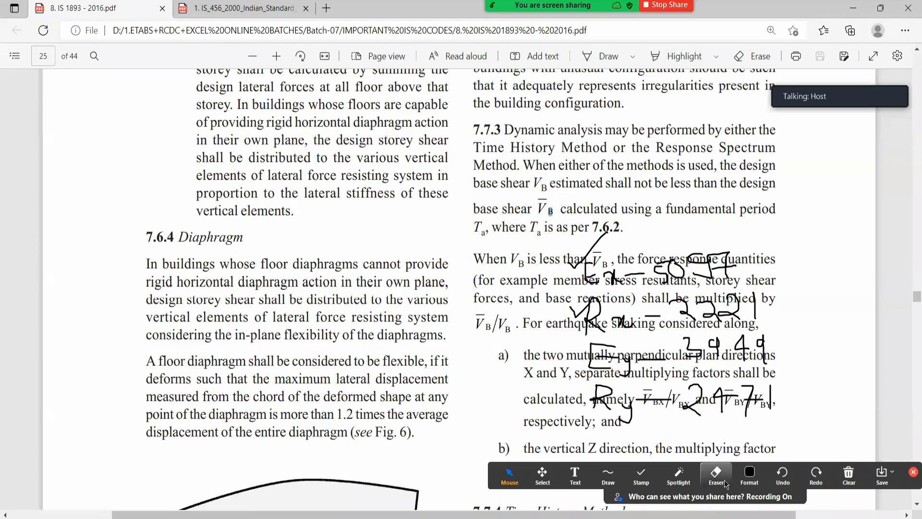
Set the annotation colour to red, circle V_B in clause 7.7.3 and handwrite V_B in the page margin
left_click(750, 476)
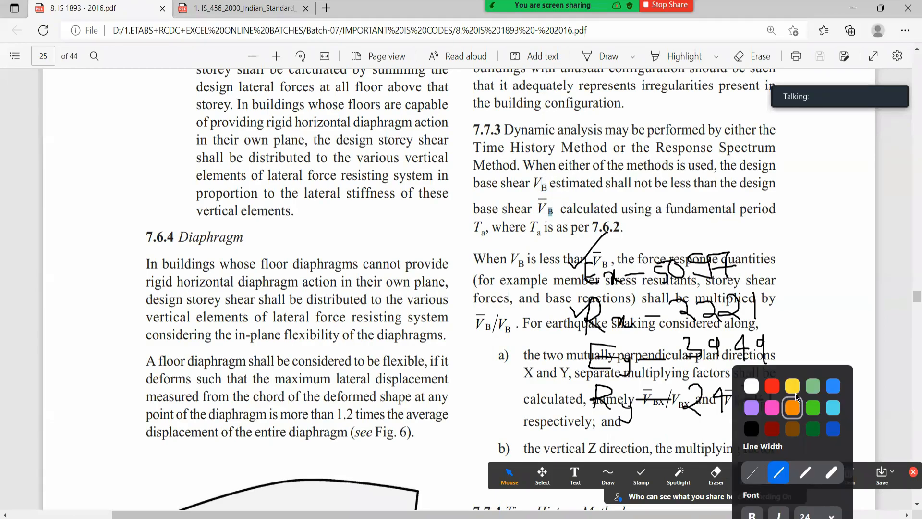
left_click(793, 385)
left_click(664, 436)
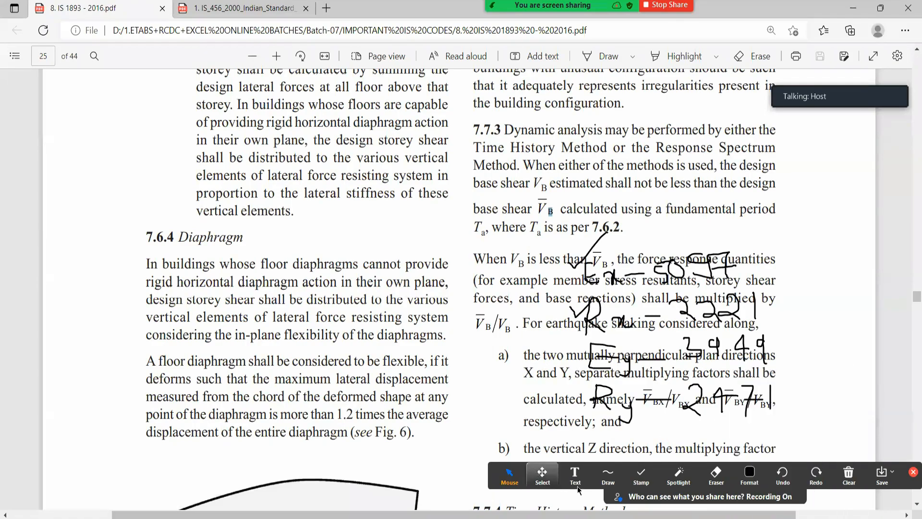
left_click(607, 479)
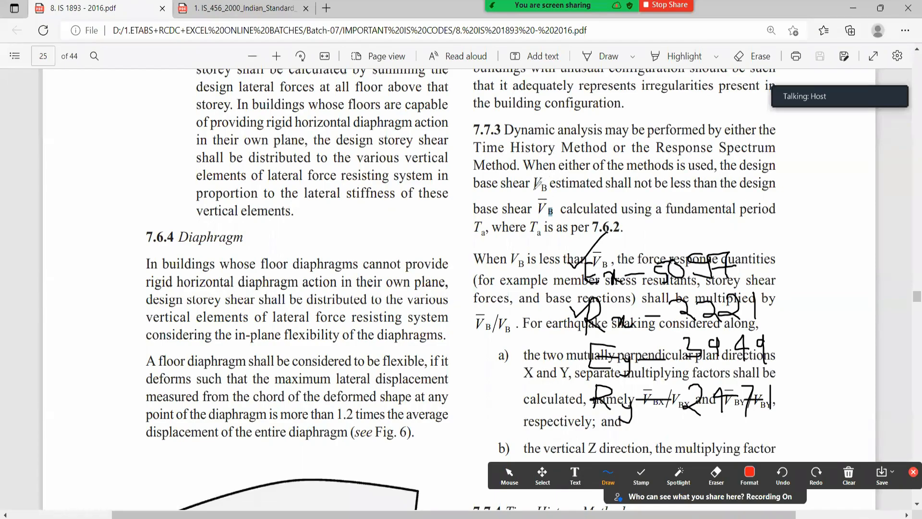
mouse_move(540, 169)
left_mouse_down()
mouse_move(532, 188)
mouse_move(552, 190)
mouse_move(544, 171)
left_mouse_up()
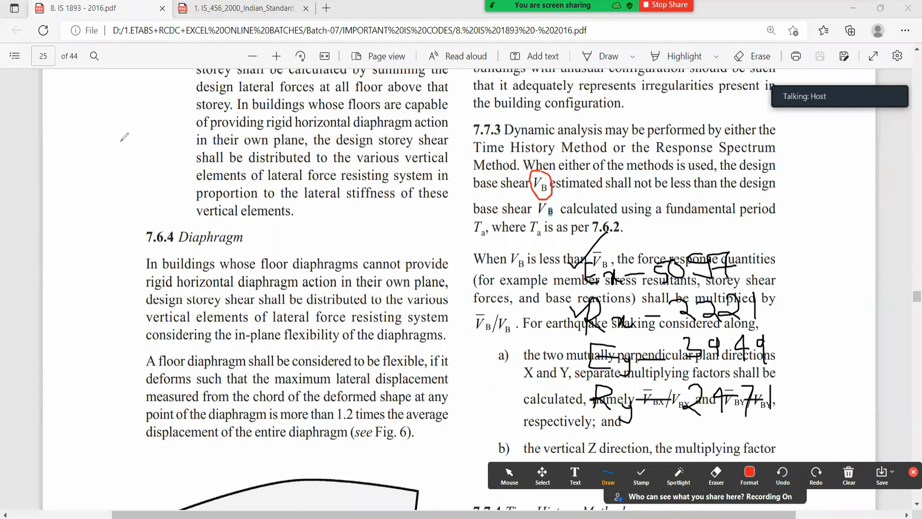
left_click_drag(45, 142, 72, 143)
left_click_drag(77, 175, 78, 194)
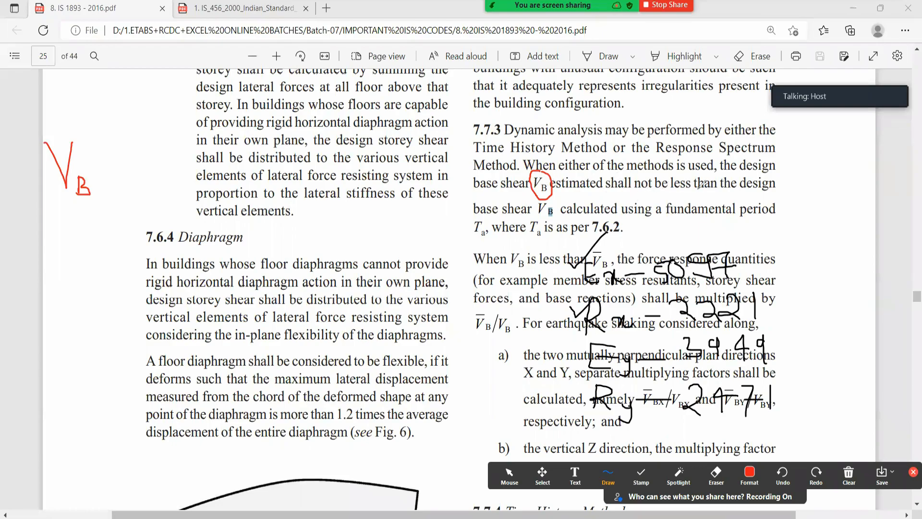
Underline "shall not be less than the design" in clause 7.7.3 and erase the marks around the printed V_B symbols
left_click_drag(610, 191, 762, 193)
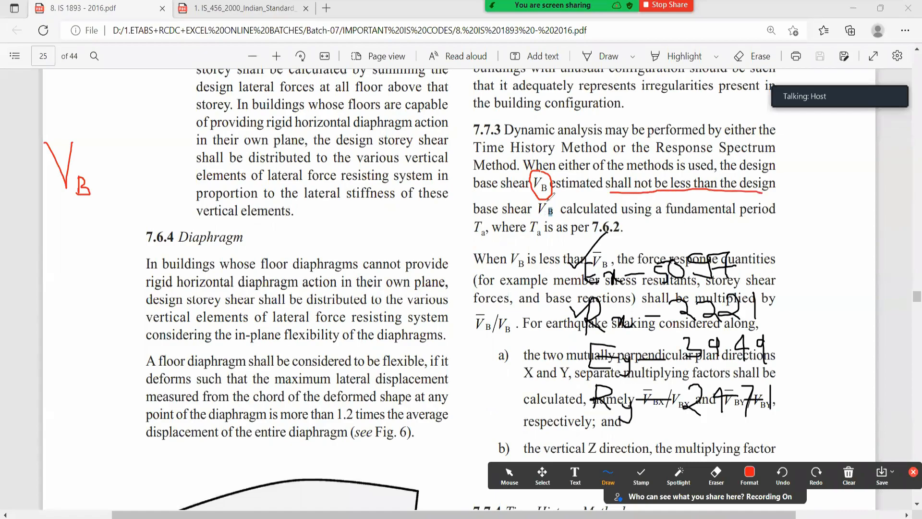
mouse_move(540, 202)
left_mouse_down()
mouse_move(543, 219)
mouse_move(558, 217)
mouse_move(559, 202)
left_mouse_up()
left_click(713, 480)
left_click_drag(550, 195, 540, 232)
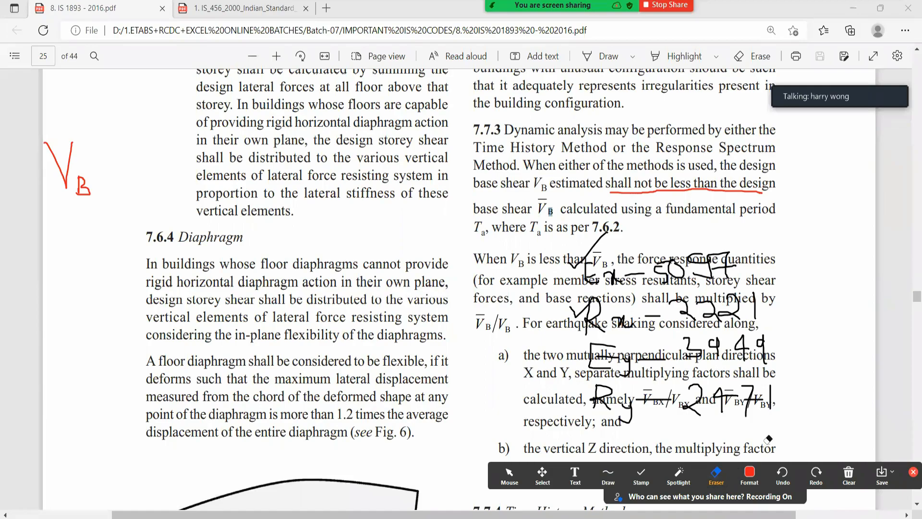
Handwrite V_B with an overbar in red below the margin's V_B note and add tick marks beside both symbols
left_click(749, 475)
left_click_drag(54, 272, 66, 261)
mouse_move(86, 297)
left_mouse_down()
mouse_move(90, 322)
mouse_move(75, 310)
left_mouse_up()
left_click_drag(37, 260, 76, 255)
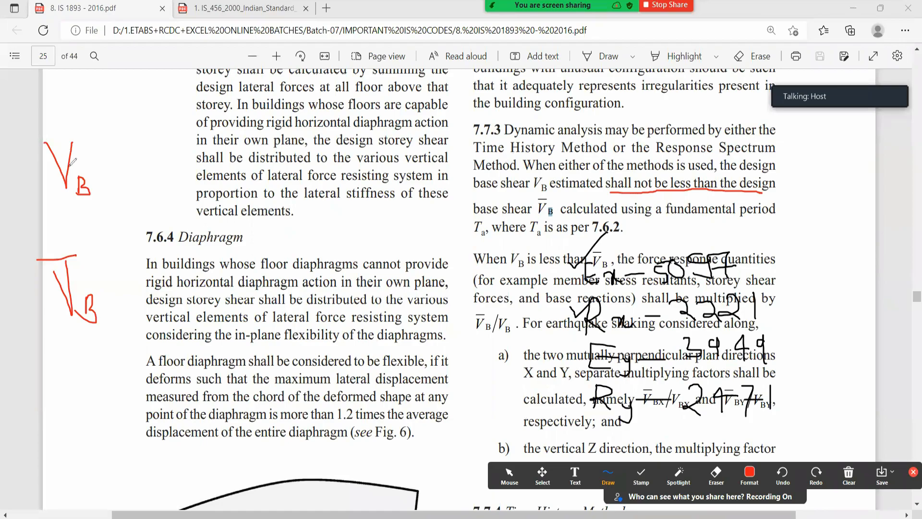
mouse_move(95, 150)
left_mouse_down()
mouse_move(107, 166)
mouse_move(150, 106)
left_mouse_up()
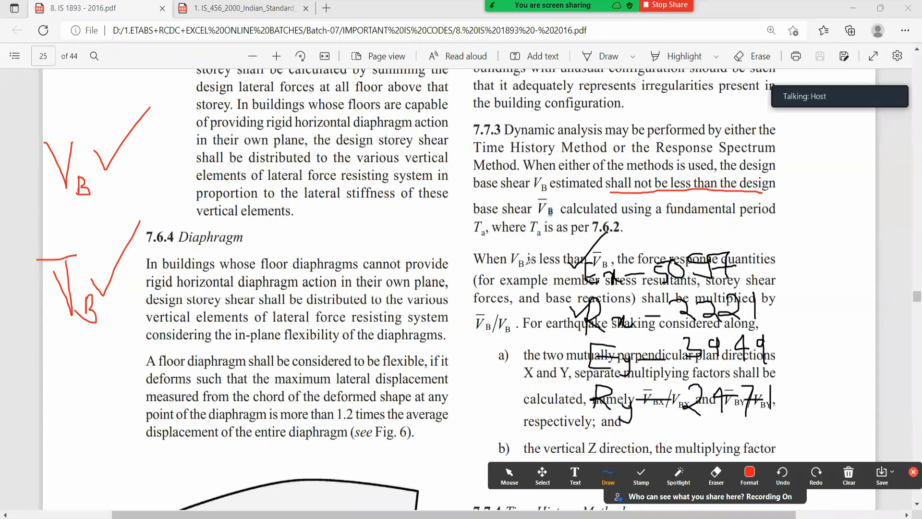
Handwrite D above the margin's V_B note and a caret below it, and circle overbarred V_B and box the V_B ratio in clause 7.7.3
mouse_move(95, 95)
left_mouse_down()
mouse_move(95, 115)
mouse_move(104, 92)
mouse_move(95, 114)
left_mouse_up()
mouse_move(67, 210)
left_mouse_down()
mouse_move(61, 230)
mouse_move(86, 234)
left_mouse_up()
left_click_drag(474, 308, 475, 338)
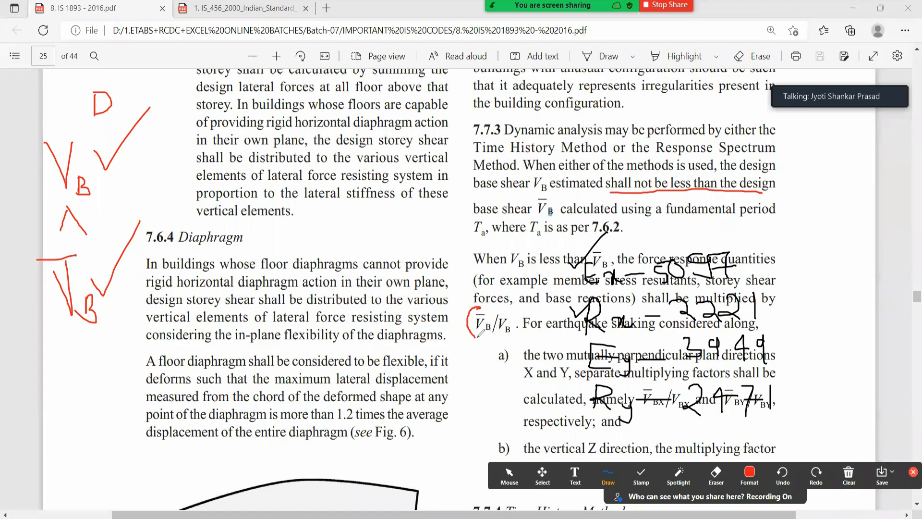
mouse_move(479, 307)
left_mouse_down()
mouse_move(495, 334)
mouse_move(529, 339)
left_mouse_up()
mouse_move(502, 297)
left_mouse_down()
mouse_move(468, 301)
mouse_move(462, 341)
left_mouse_up()
mouse_move(516, 300)
left_mouse_down()
mouse_move(526, 338)
mouse_move(462, 341)
left_mouse_up()
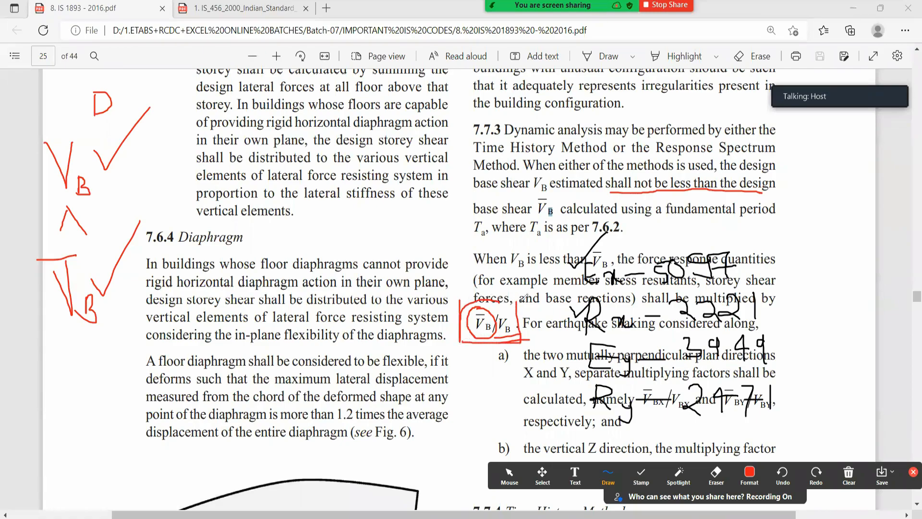
left_click_drag(460, 303, 518, 333)
Switch to ETABS and handwrite the X scale factor fraction x = 5097/2221 in red over the story shear plot
left_click(510, 473)
key("alt+Tab")
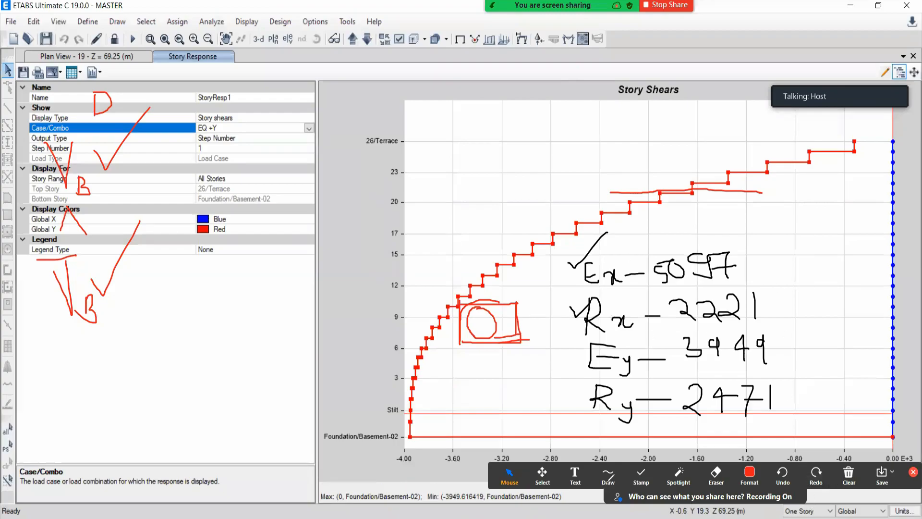
mouse_move(436, 126)
left_mouse_down()
mouse_move(446, 141)
mouse_move(455, 128)
mouse_move(495, 126)
left_mouse_up()
left_click_drag(480, 134, 509, 134)
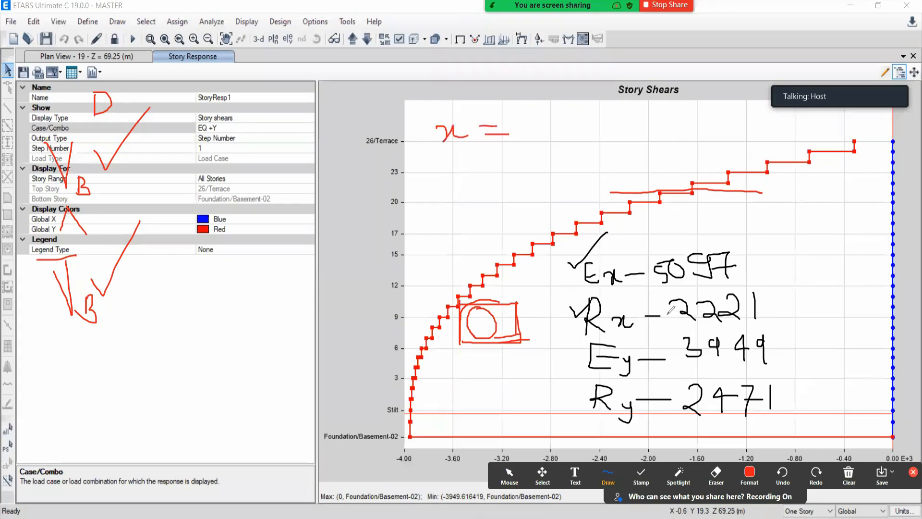
mouse_move(532, 114)
left_mouse_down()
mouse_move(529, 133)
mouse_move(565, 107)
mouse_move(598, 114)
mouse_move(581, 137)
left_mouse_up()
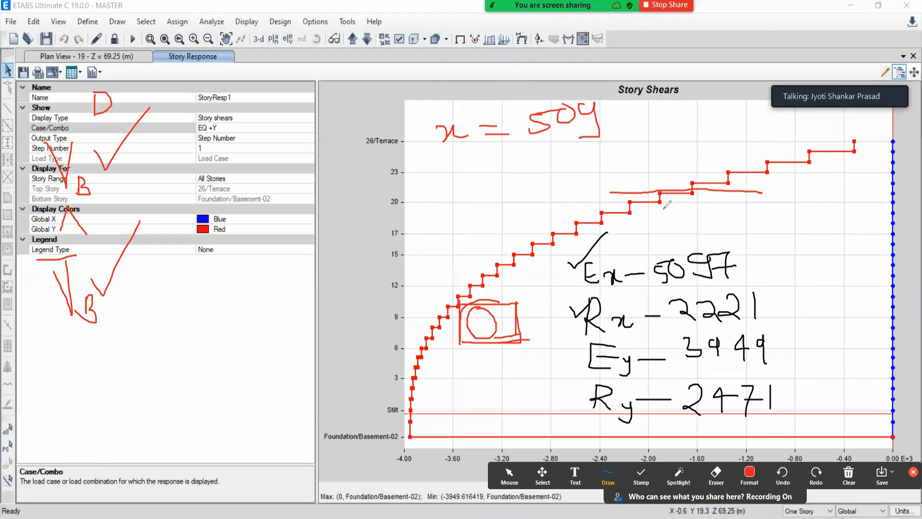
mouse_move(616, 107)
left_mouse_down()
mouse_move(617, 135)
mouse_move(629, 120)
left_mouse_up()
left_click_drag(530, 149, 636, 150)
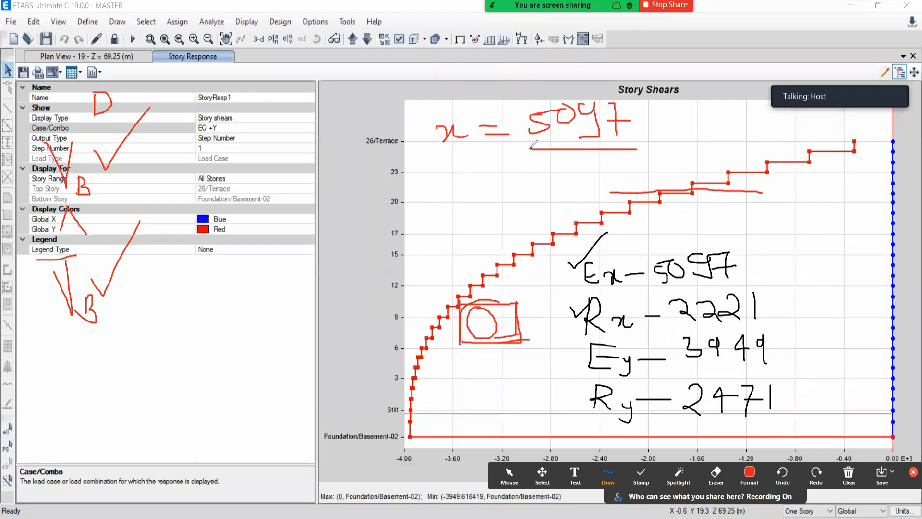
left_click(568, 168)
mouse_move(533, 168)
left_mouse_down()
mouse_move(554, 169)
mouse_move(555, 196)
mouse_move(595, 198)
left_mouse_up()
mouse_move(601, 166)
left_mouse_down()
mouse_move(598, 186)
mouse_move(626, 190)
left_mouse_up()
left_click_drag(629, 154, 628, 192)
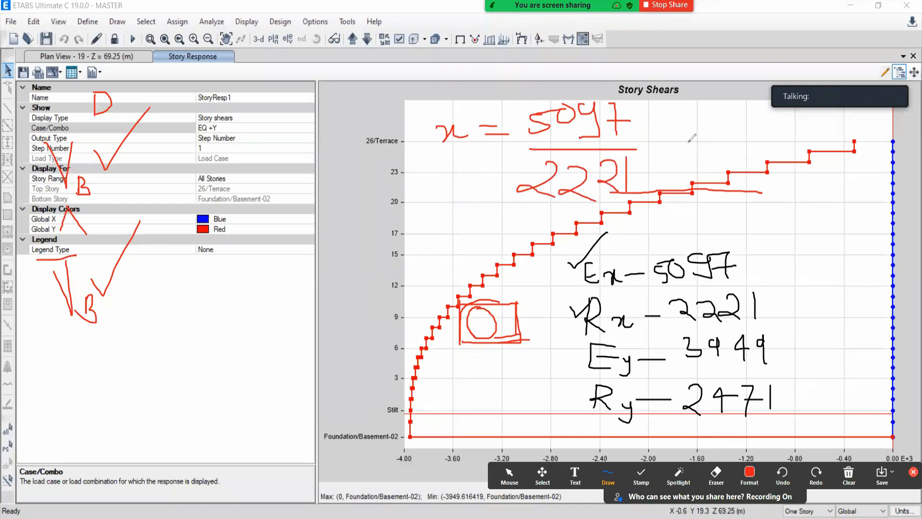
Handwrite = 2.2949 after the X fraction as its scale factor
left_click_drag(651, 136, 671, 148)
left_click_drag(691, 117, 711, 147)
mouse_move(726, 116)
left_mouse_down()
mouse_move(745, 143)
mouse_move(759, 142)
left_mouse_up()
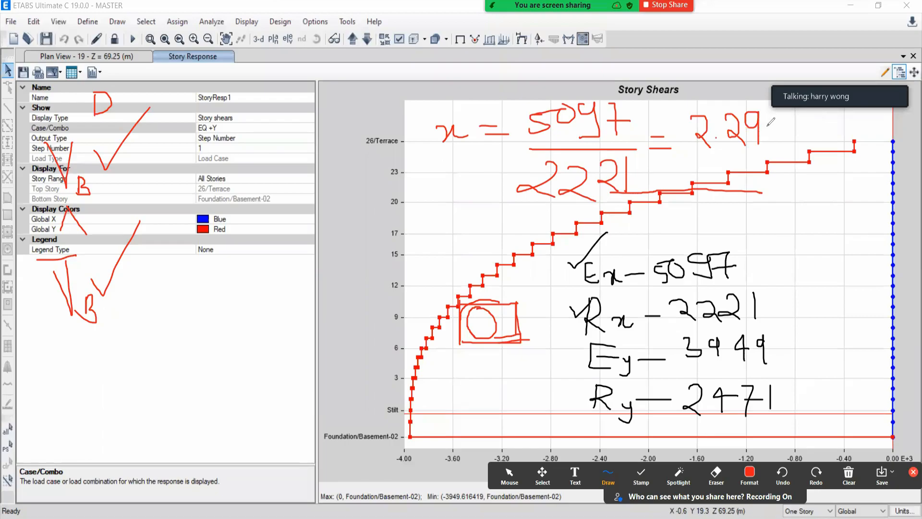
mouse_move(774, 109)
left_mouse_down()
mouse_move(786, 123)
mouse_move(778, 146)
mouse_move(793, 108)
mouse_move(804, 146)
left_mouse_up()
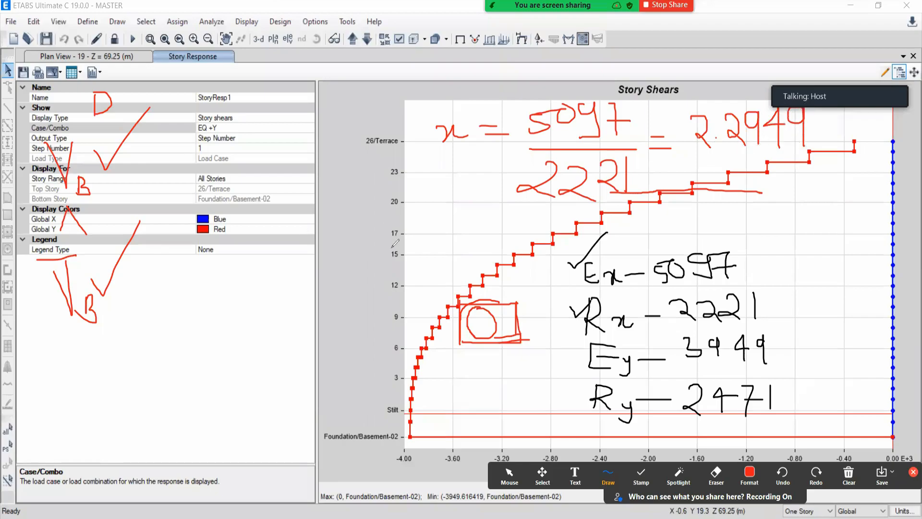
Handwrite the Y scale factor fraction y = 3949/2471 in red below the margin symbols
left_click_drag(151, 295, 161, 306)
mouse_move(161, 295)
left_mouse_down()
mouse_move(161, 332)
mouse_move(148, 339)
left_mouse_up()
left_click_drag(161, 328, 190, 306)
left_click_drag(182, 317, 193, 315)
mouse_move(230, 280)
left_mouse_down()
mouse_move(243, 290)
mouse_move(229, 302)
mouse_move(271, 287)
mouse_move(267, 310)
mouse_move(309, 288)
mouse_move(305, 305)
left_mouse_up()
left_click_drag(224, 326, 307, 320)
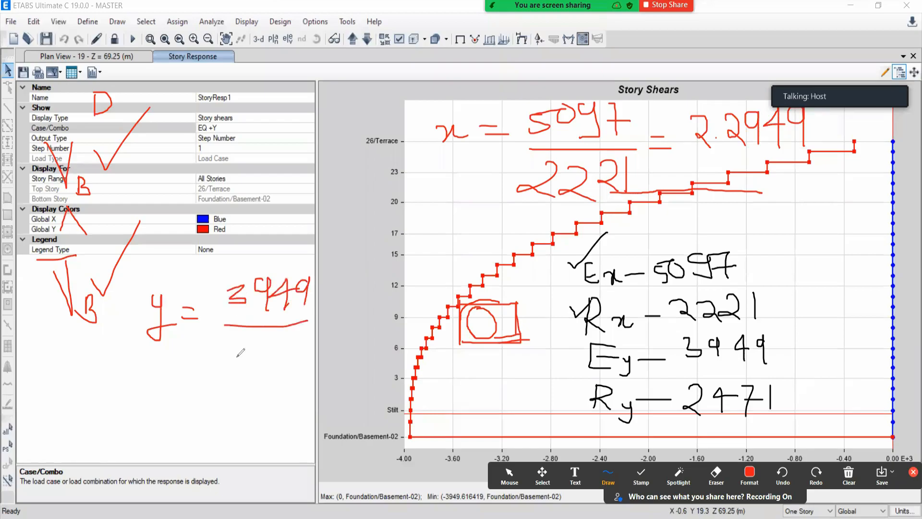
left_click_drag(222, 347, 248, 369)
mouse_move(264, 335)
left_mouse_down()
mouse_move(287, 353)
mouse_move(271, 371)
left_mouse_up()
mouse_move(284, 342)
left_mouse_down()
mouse_move(298, 357)
mouse_move(294, 371)
left_mouse_up()
left_click_drag(325, 337, 324, 368)
Handwrite = 1.5981 after the Y fraction, underline it twice and leave annotation mode
left_click_drag(330, 293, 355, 292)
left_click_drag(329, 304, 356, 304)
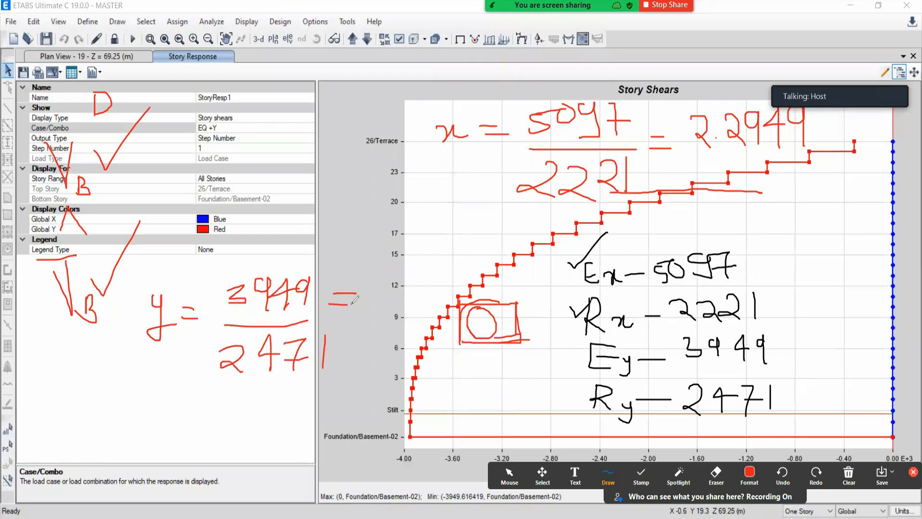
mouse_move(375, 272)
left_mouse_down()
mouse_move(374, 312)
mouse_move(408, 265)
left_mouse_up()
mouse_move(438, 265)
left_mouse_down()
mouse_move(426, 278)
mouse_move(434, 263)
mouse_move(445, 291)
left_mouse_up()
mouse_move(363, 336)
left_mouse_down()
mouse_move(414, 321)
mouse_move(391, 338)
left_mouse_up()
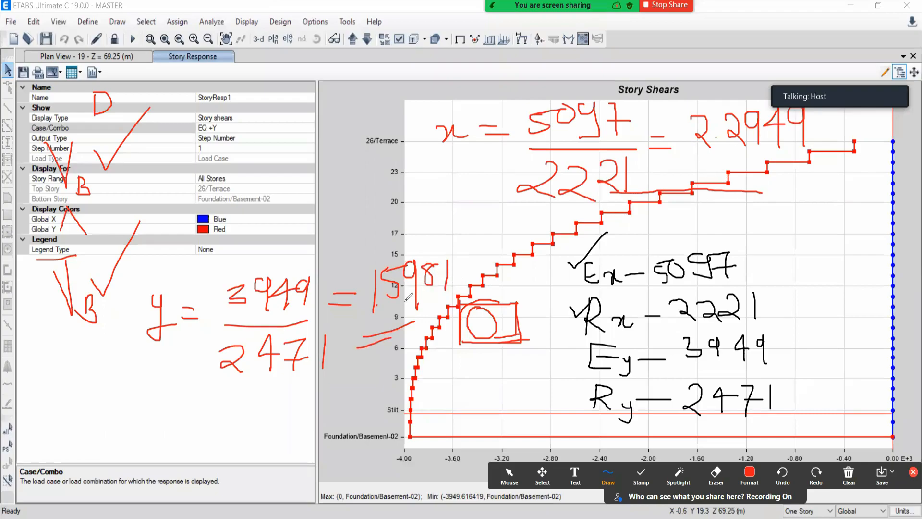
left_click(912, 473)
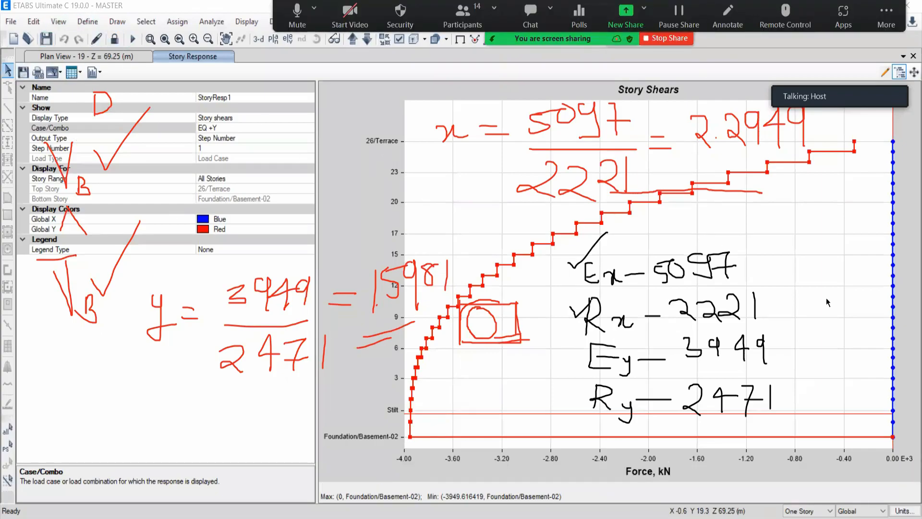
Close the story response plot and unlock the model, accepting deletion of the analysis results
left_click(913, 56)
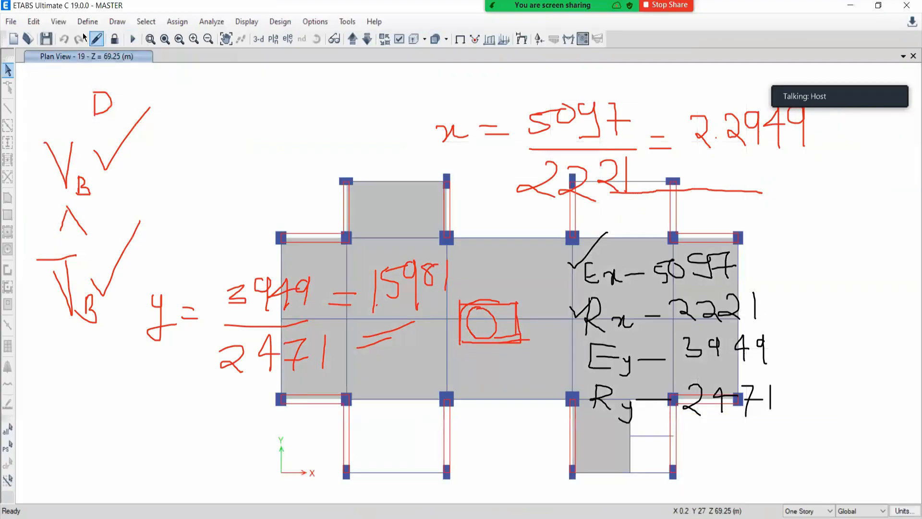
left_click(114, 38)
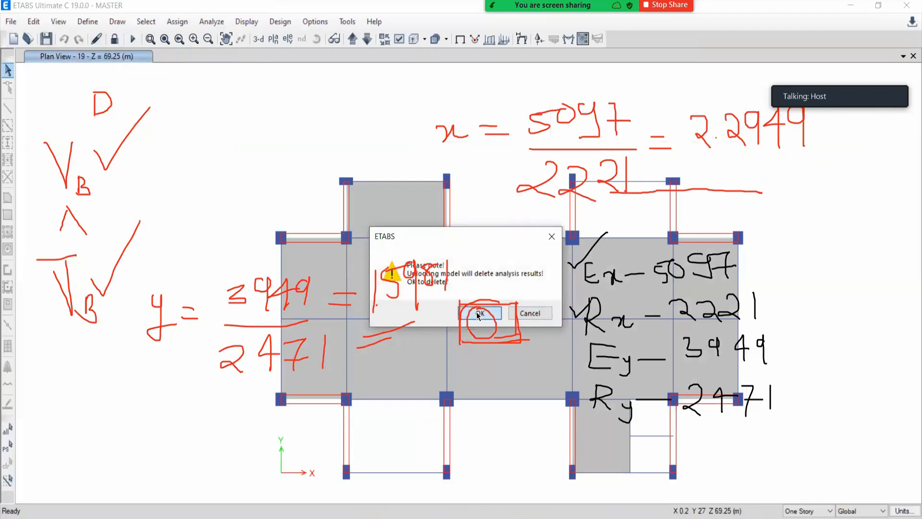
left_click(480, 314)
Set the U1 acceleration scale factor of the R X response spectrum load case to 22505.28
left_click(87, 22)
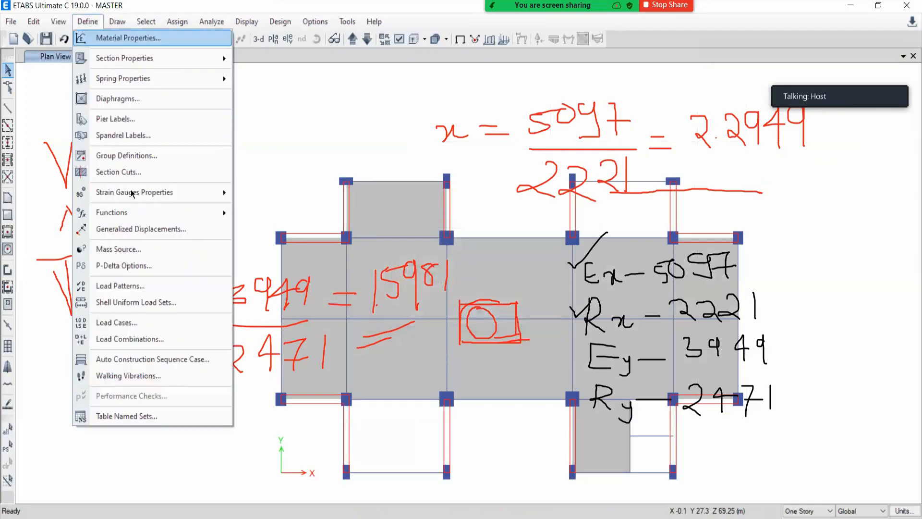
left_click(106, 322)
left_click_drag(510, 250, 509, 289)
left_click_drag(338, 150, 254, 49)
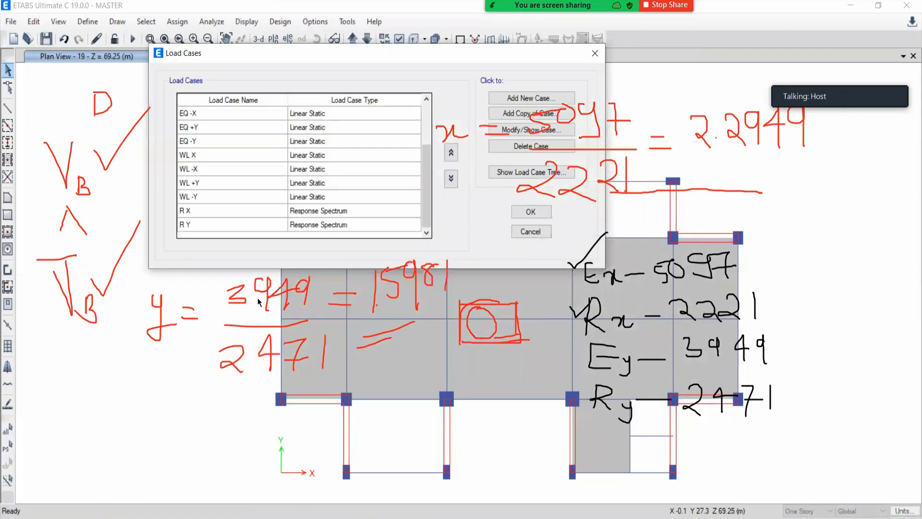
left_click(220, 209)
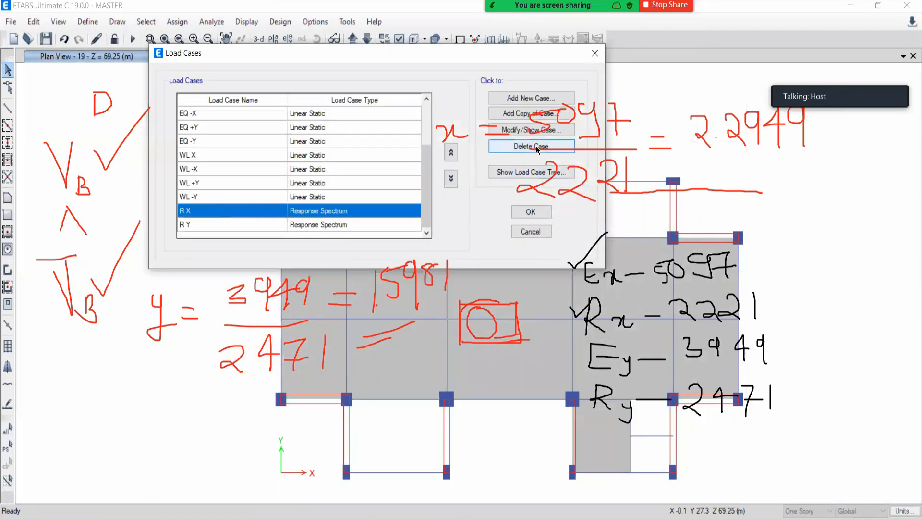
left_click(517, 130)
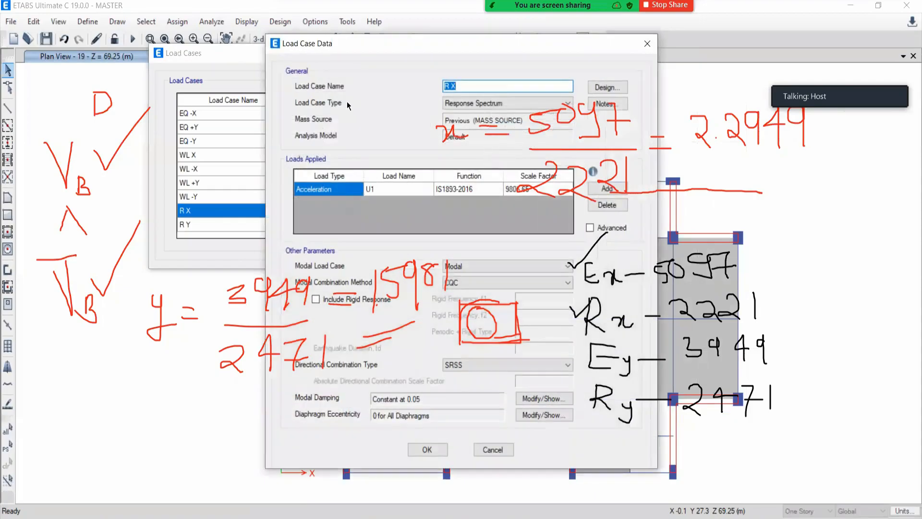
left_click_drag(398, 42, 277, 6)
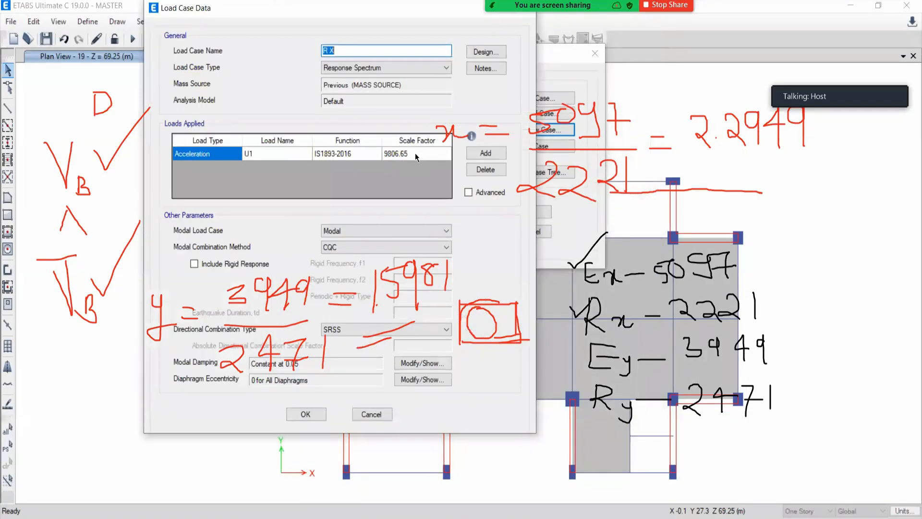
left_click(415, 152)
left_click(415, 153)
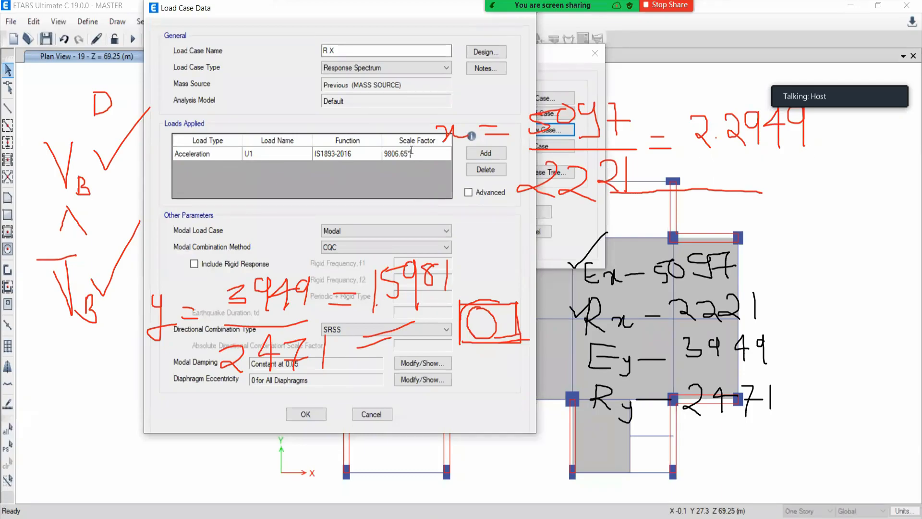
type("22505.28")
key("Return")
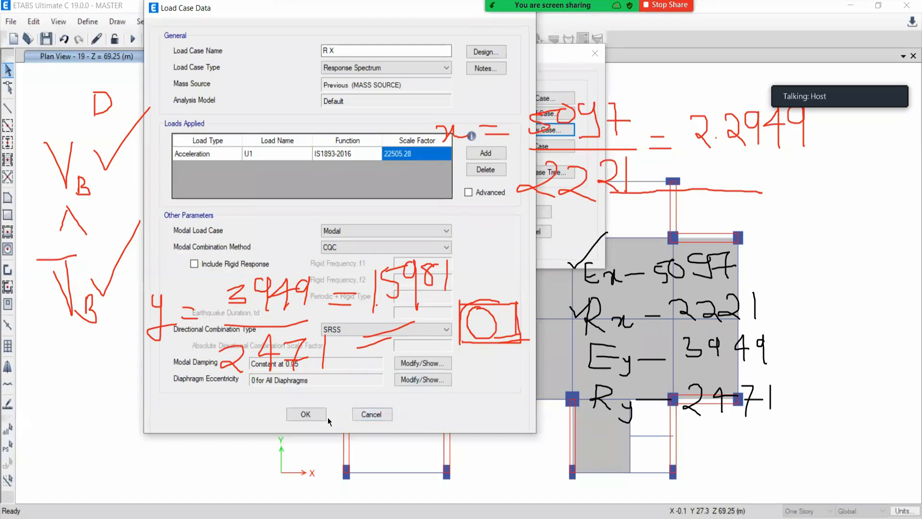
left_click(305, 413)
Set the U2 acceleration scale factor of the R Y load case to 9806.65*1.5981 and accept the load case changes
left_click(309, 225)
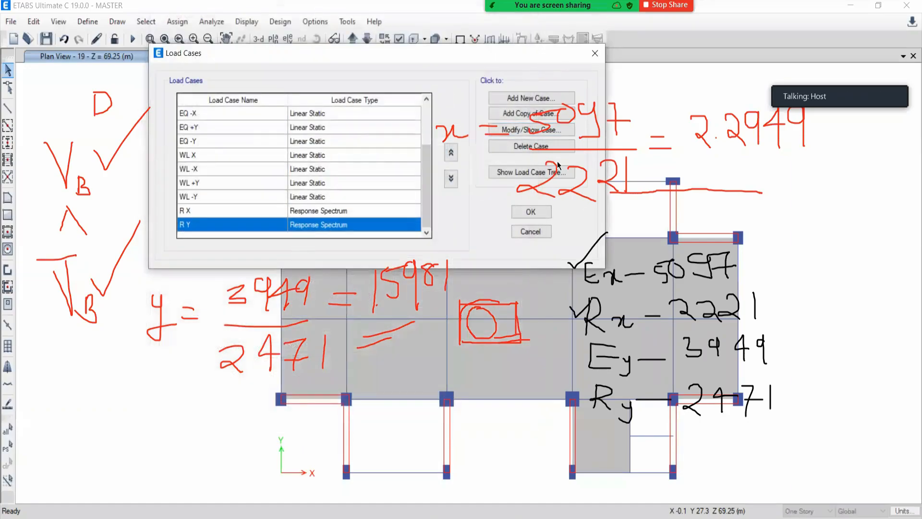
left_click(515, 131)
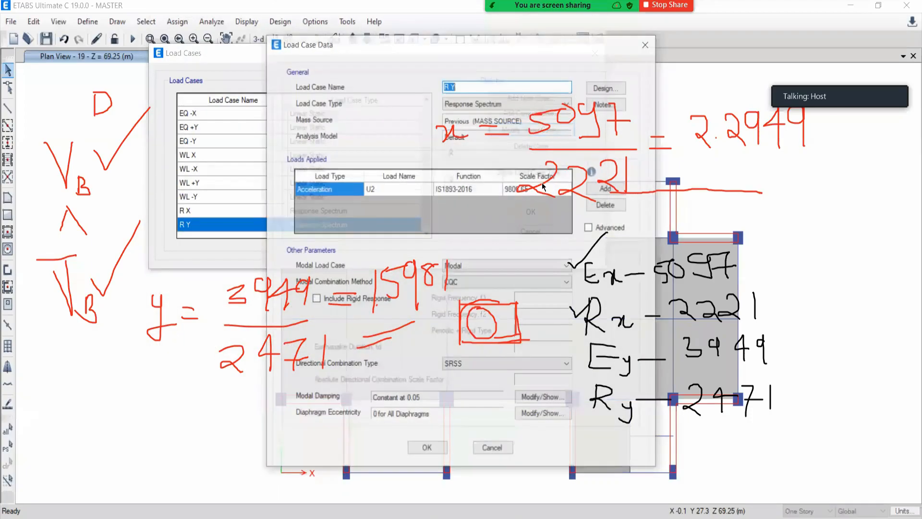
left_click_drag(460, 41, 283, 30)
left_click(356, 177)
left_click(356, 177)
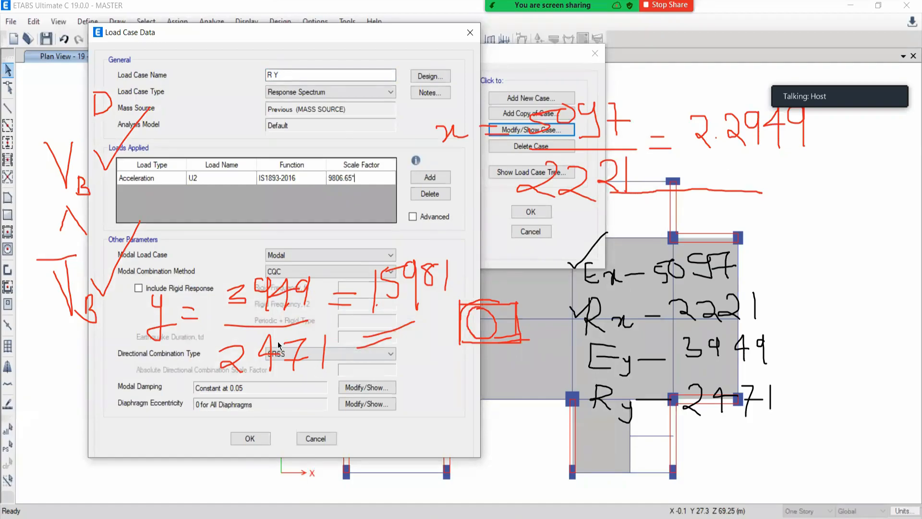
type("*1.5981")
key("Return")
left_click(248, 439)
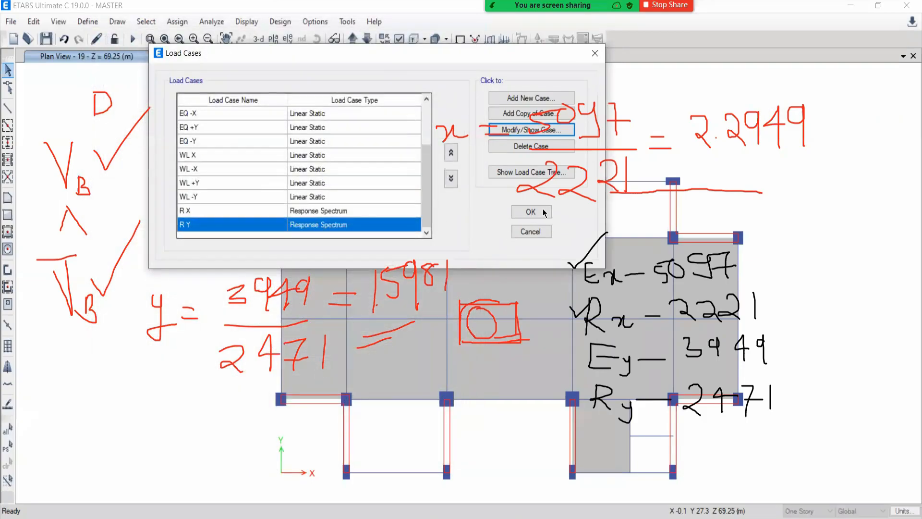
left_click(533, 214)
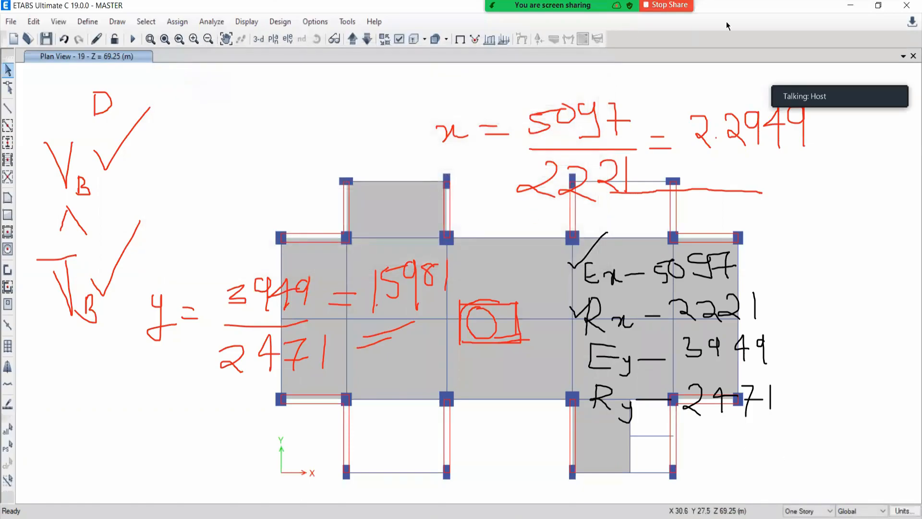
Clear all handwritten annotations from the shared screen and leave annotation mode
mouse_move(727, 25)
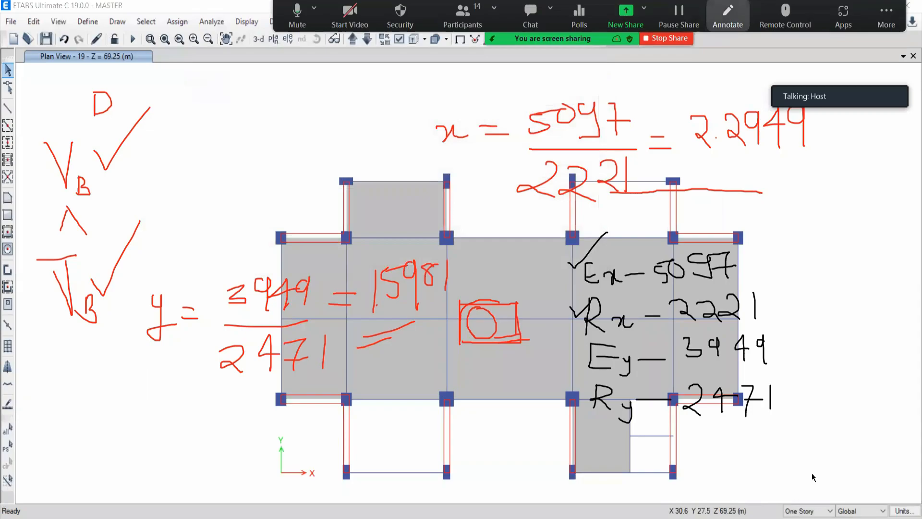
left_click(875, 476)
left_click(848, 498)
left_click(907, 474)
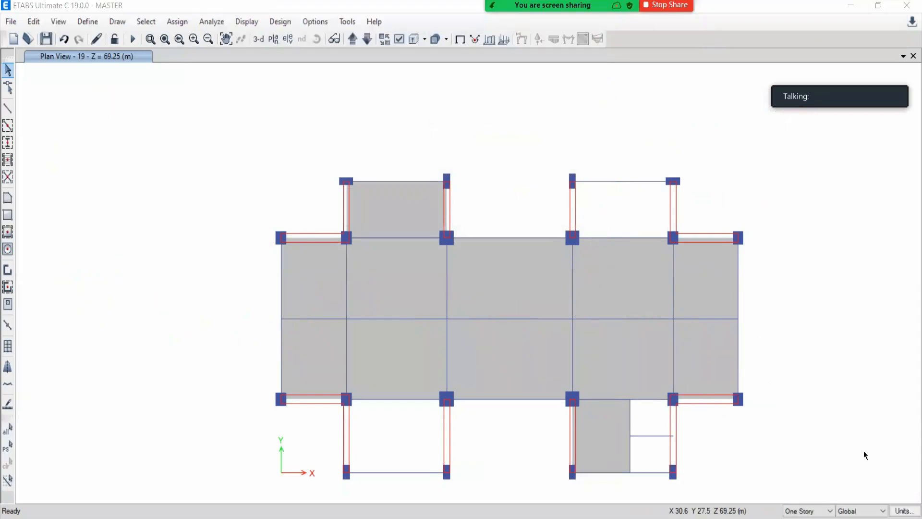
Show the model in 3-D and rerun the analysis with the revised response spectrum scale factors
left_click(259, 39)
left_click(133, 40)
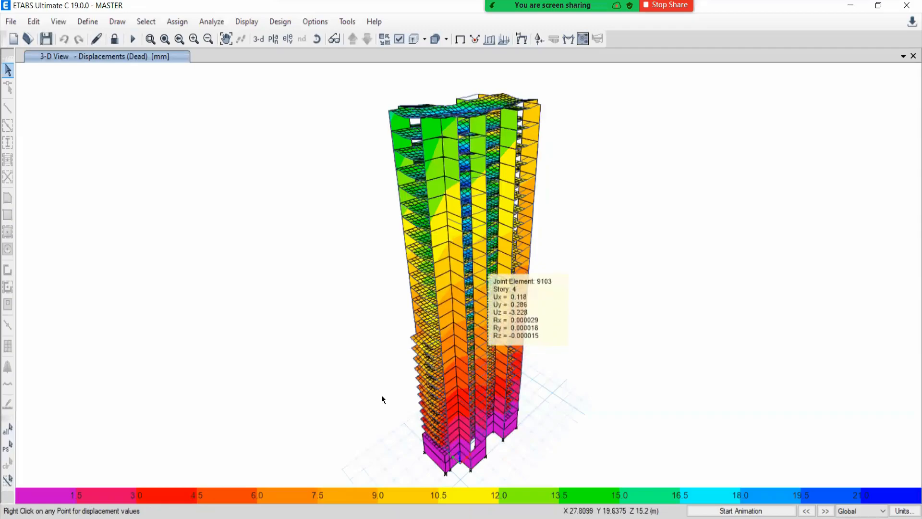
Open the story response plots and display story shears for the EQ +X load case to read its base shear
left_click(243, 27)
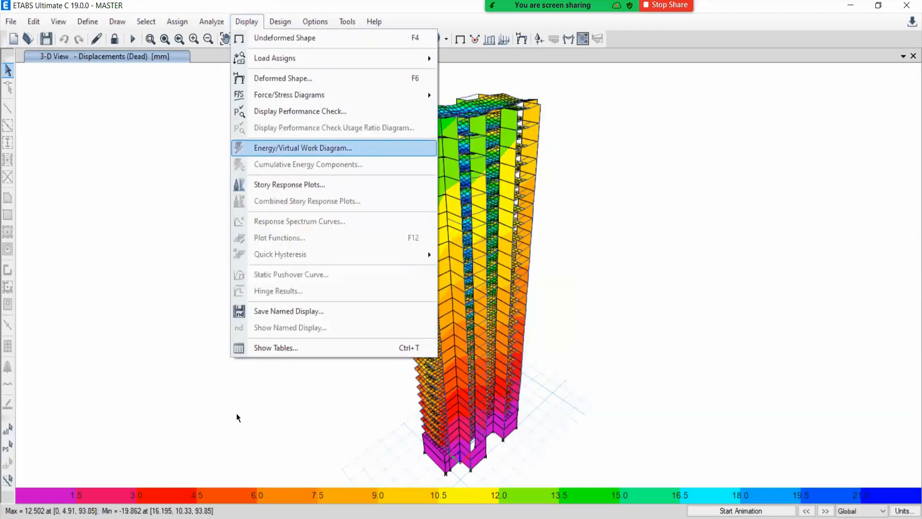
left_click(269, 184)
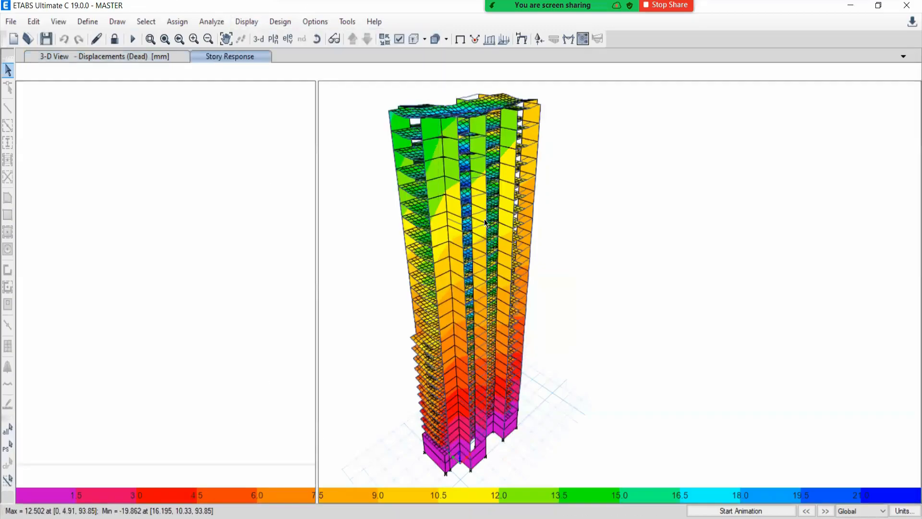
left_click(290, 118)
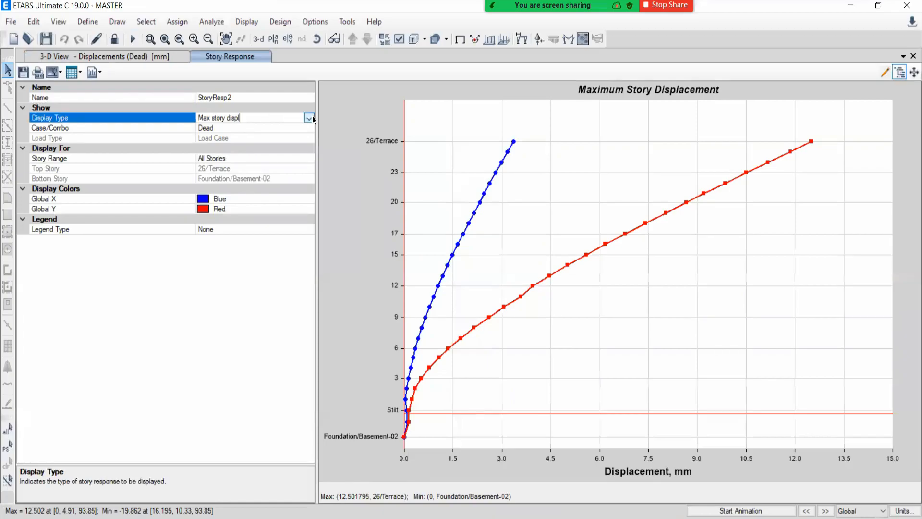
left_click(312, 117)
left_click(212, 196)
left_click(226, 128)
left_click(308, 128)
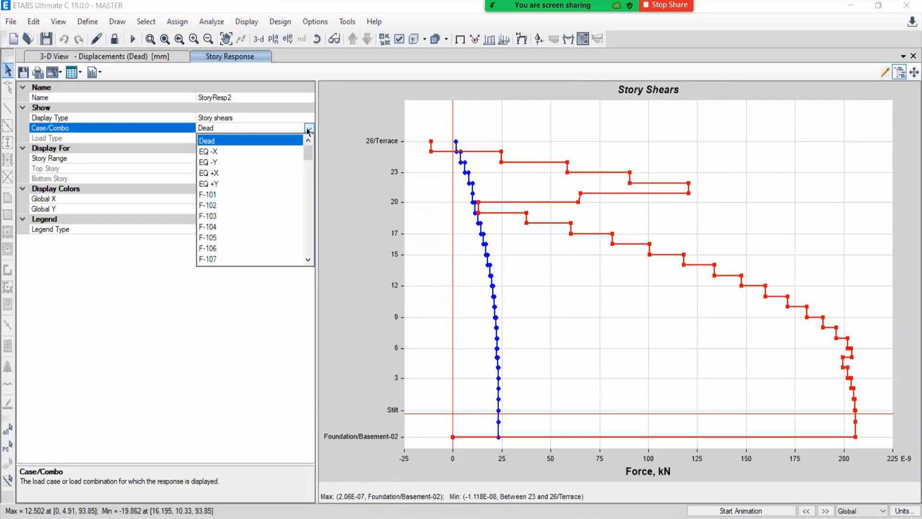
mouse_move(306, 155)
left_mouse_down()
mouse_move(300, 272)
mouse_move(300, 142)
left_mouse_up()
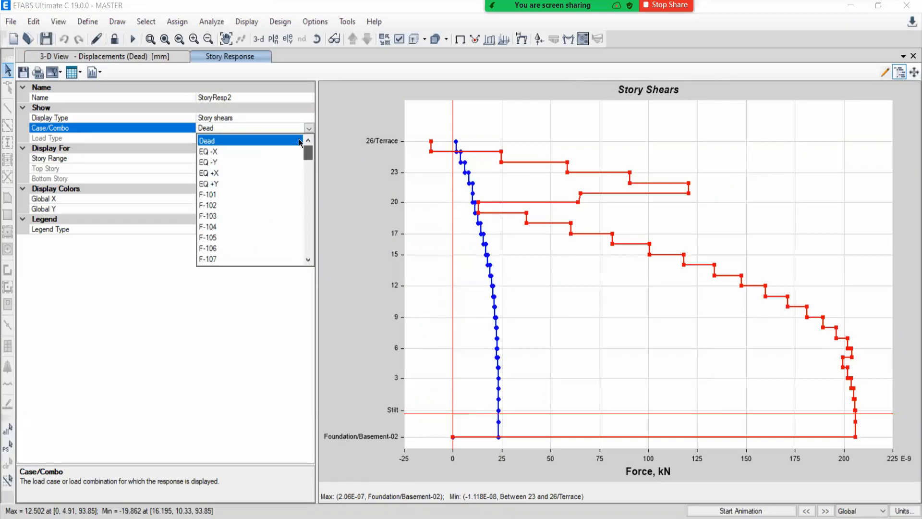
left_click(215, 172)
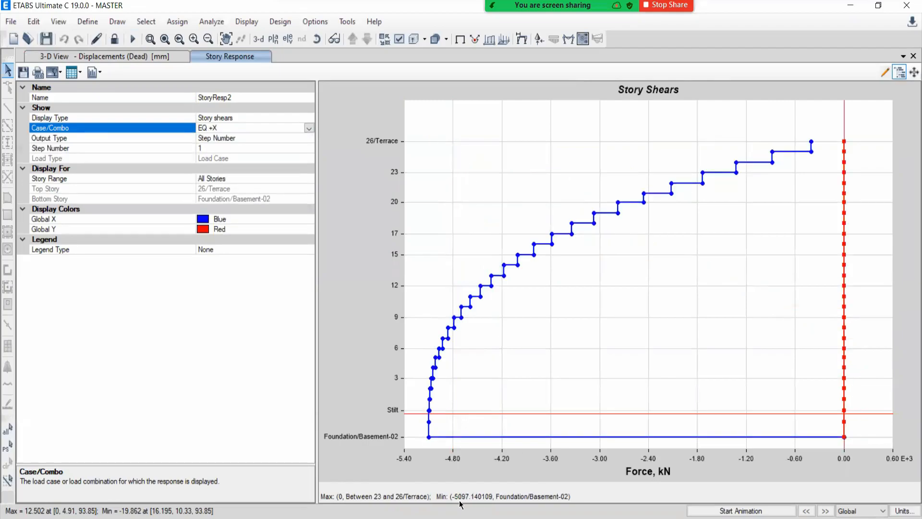
Display the story shears for the R X response spectrum case to compare its base shear with the static one
left_click(309, 128)
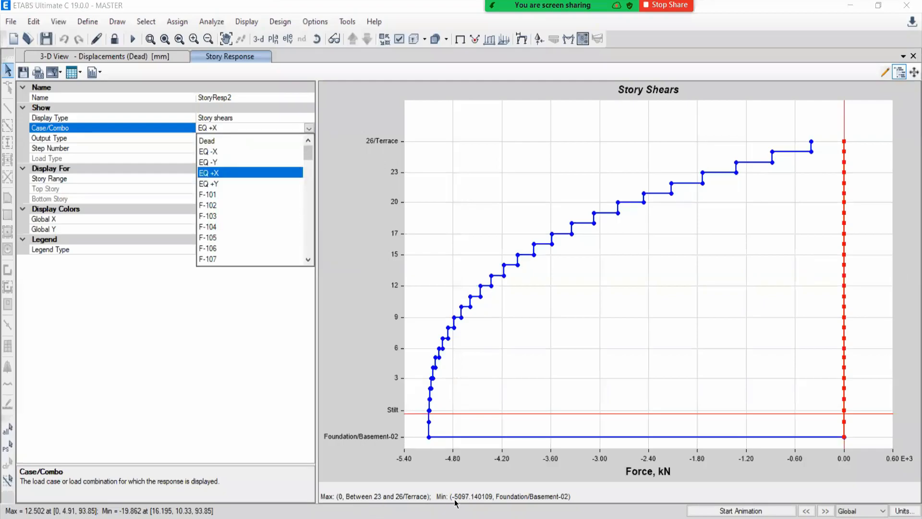
left_click_drag(309, 153, 296, 214)
left_click(225, 227)
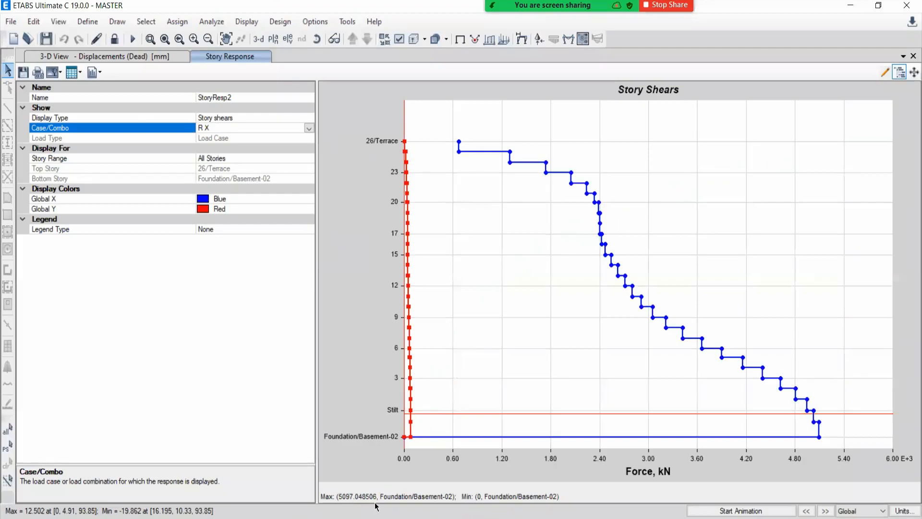
Display the story shears for the static EQ +Y load case to read its base shear
left_click(308, 128)
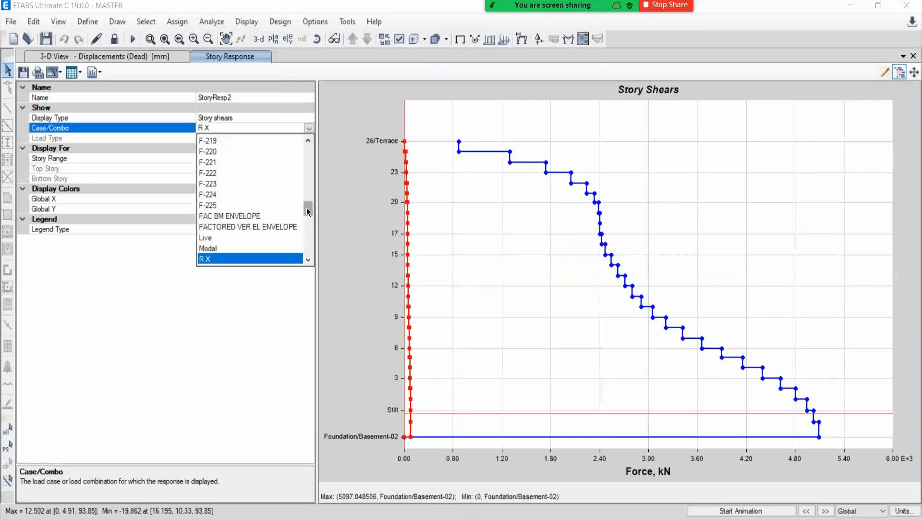
left_click_drag(306, 207, 306, 153)
left_click(225, 184)
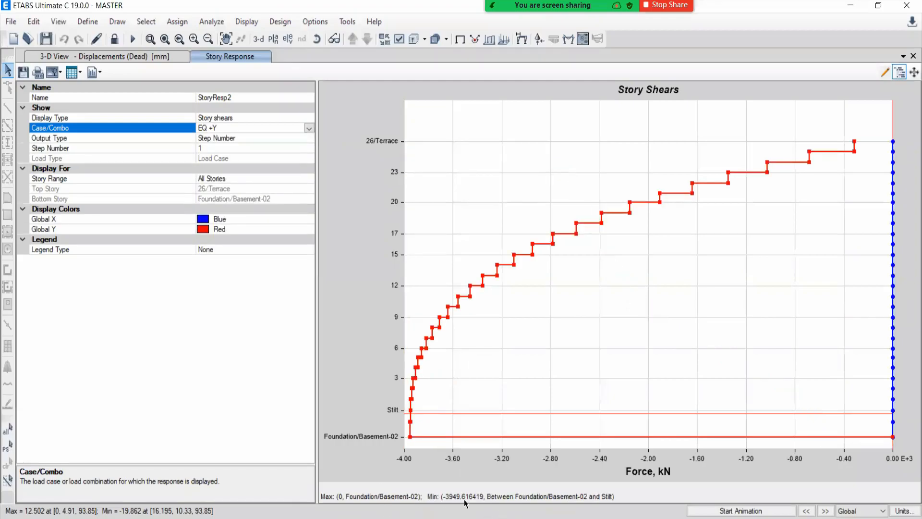
Display the story shears for the R Y response spectrum case to compare its base shear with EQ +Y
left_click(308, 128)
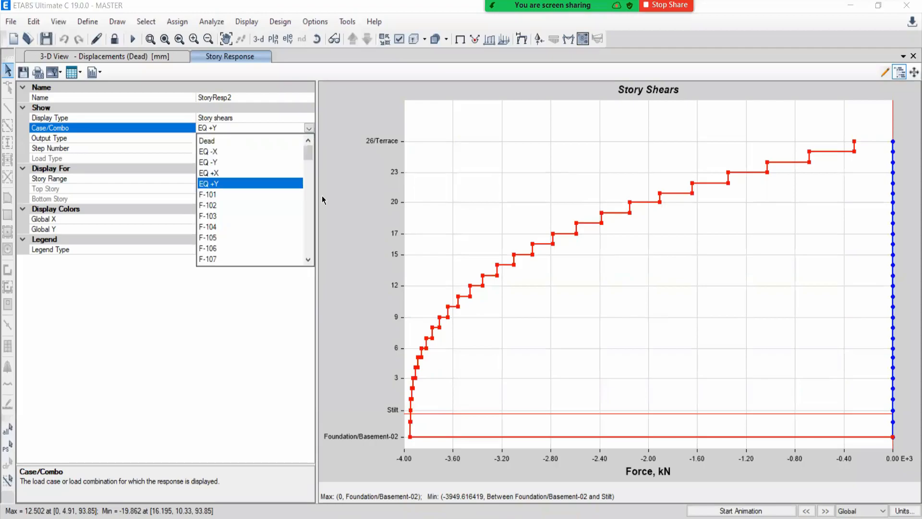
left_click_drag(309, 157, 301, 219)
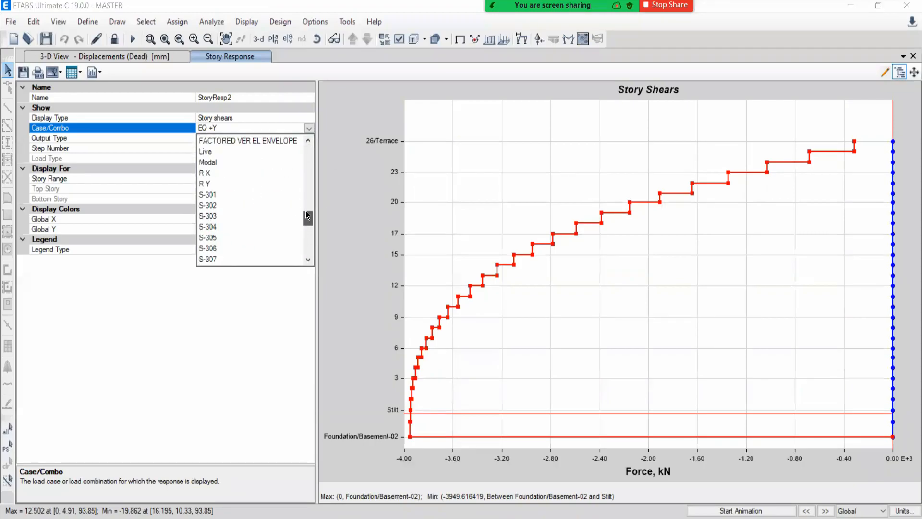
left_click(214, 191)
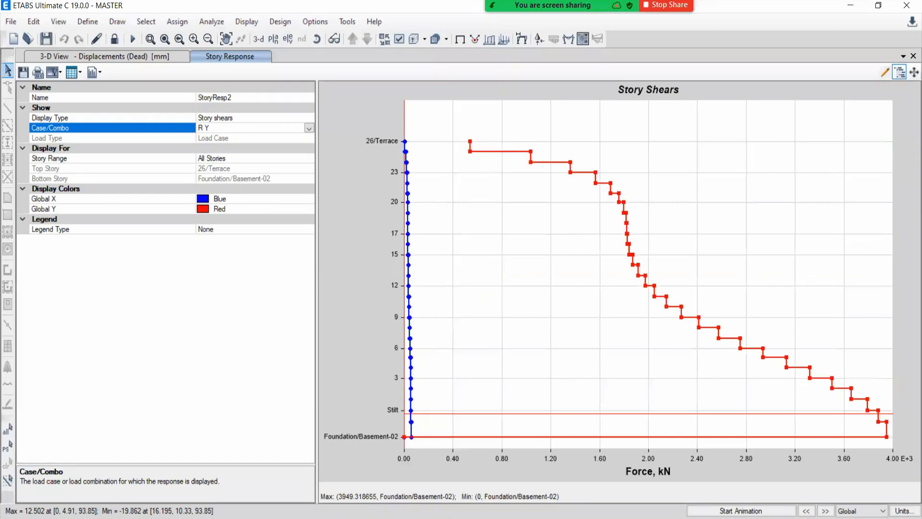
Switch to the Excel design steps sheet and fill both scale factor rows under step 15 with yellow
key("alt+Tab")
left_click(143, 382)
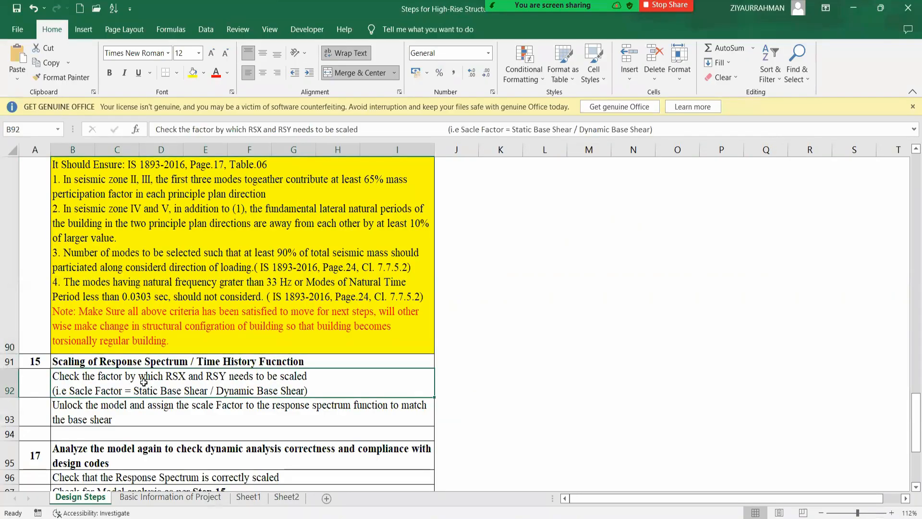
left_click(192, 72)
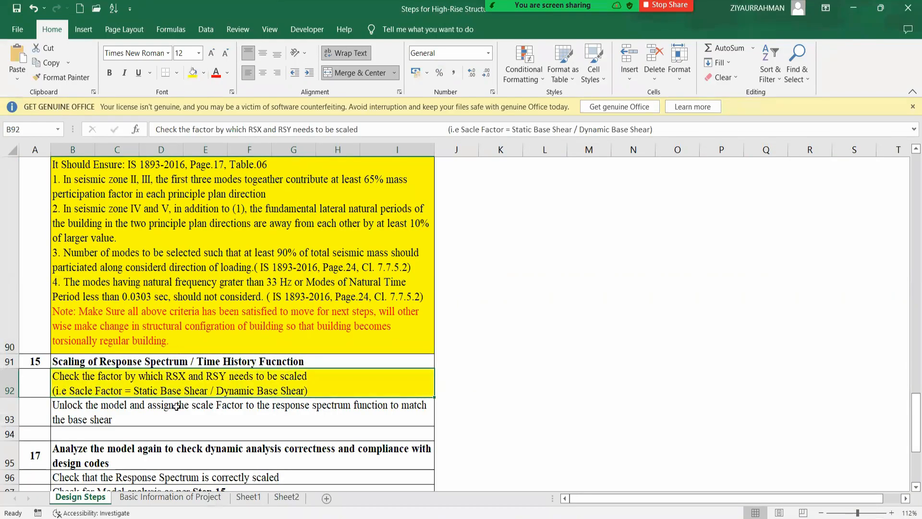
left_click(136, 411)
left_click(192, 72)
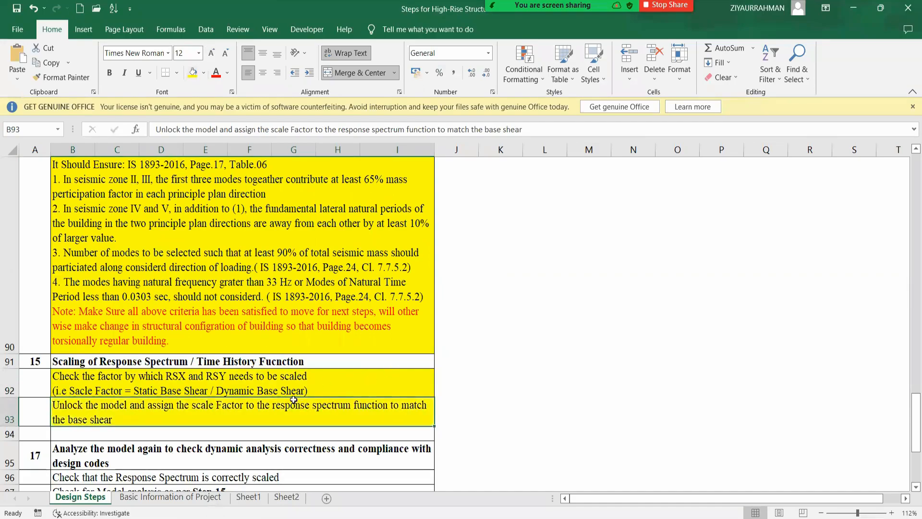
Fill the "Check that the Response Spectrum is correctly scaled" row with yellow and select the row below it
scroll(293, 399, "down", 2)
scroll(143, 244, "up", 1)
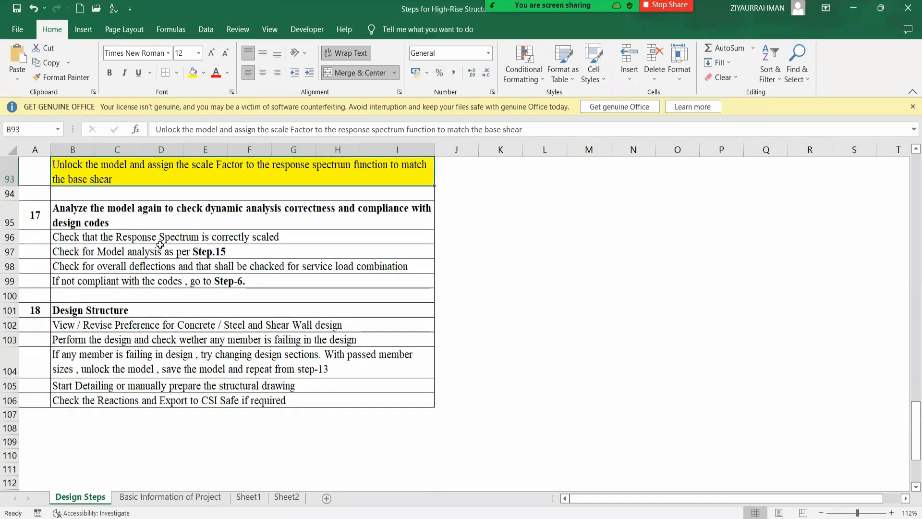
left_click(193, 233)
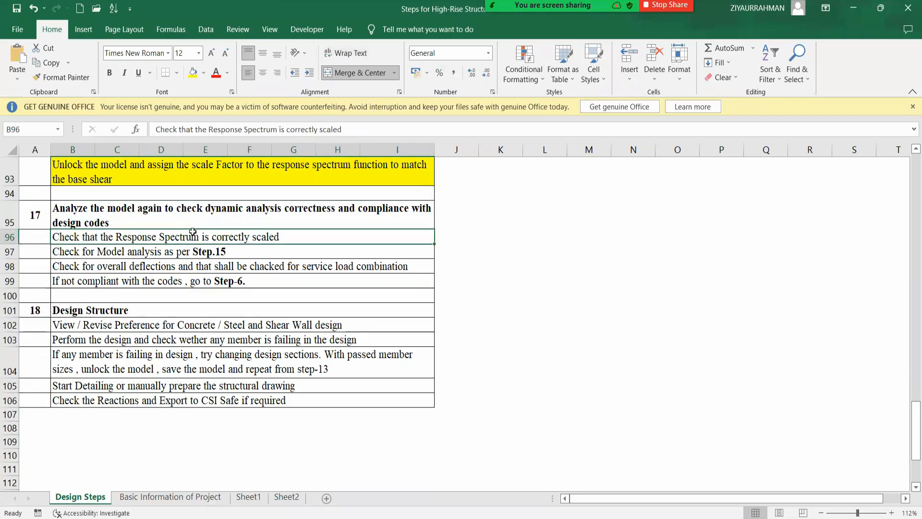
left_click(192, 72)
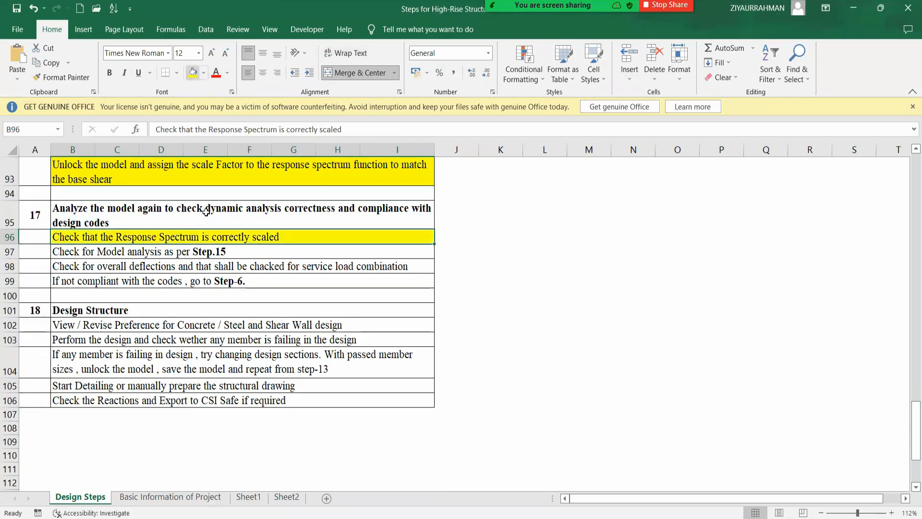
left_click(164, 253)
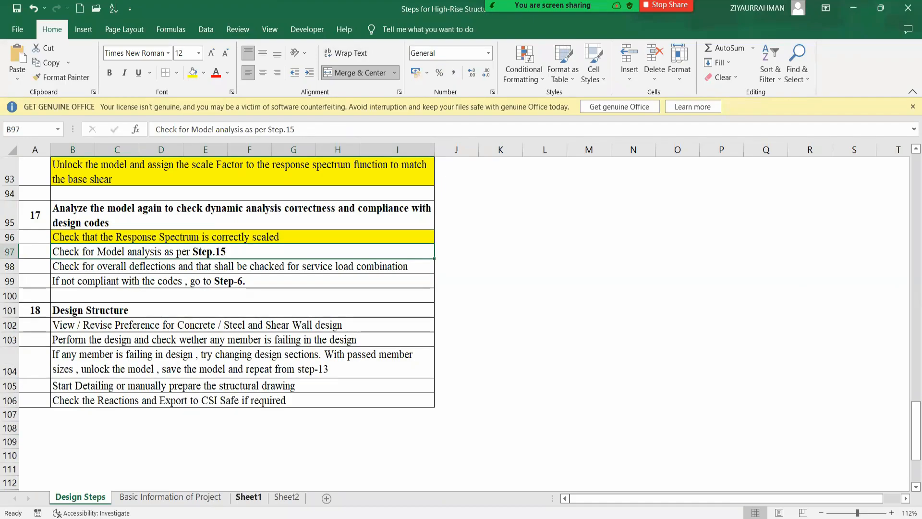
Switch back to ETABS and close the story response plot
key("alt+Tab")
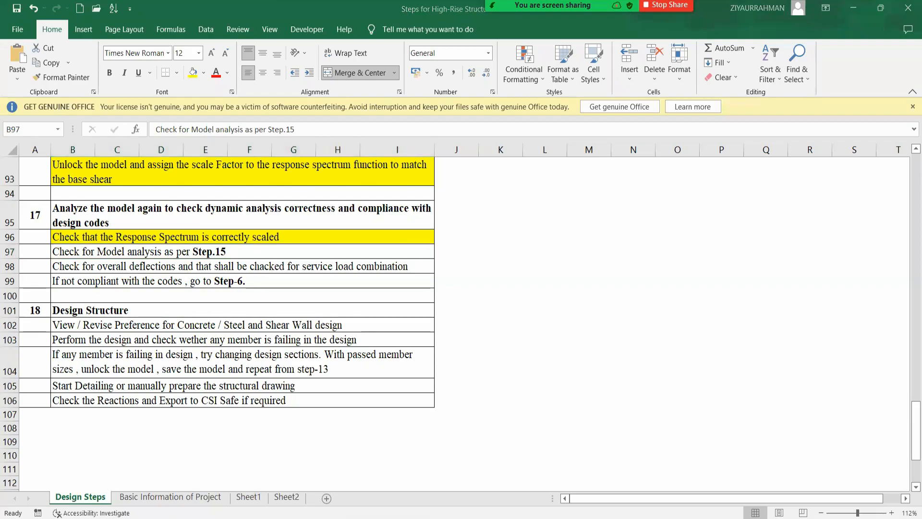
key("alt+Tab")
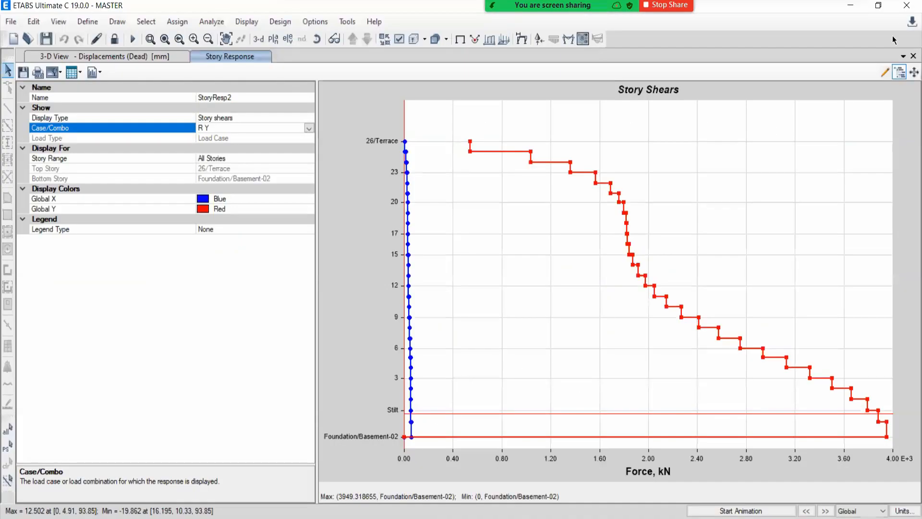
left_click(913, 55)
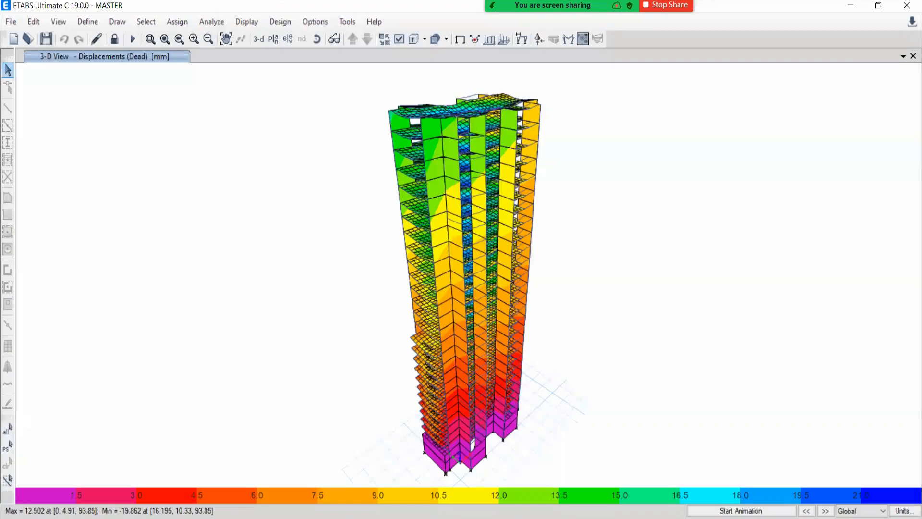
Switch to the IS 456 PDF in the browser and select the H/500 limit in clause 20.5 Lateral Sway
key("alt+Tab")
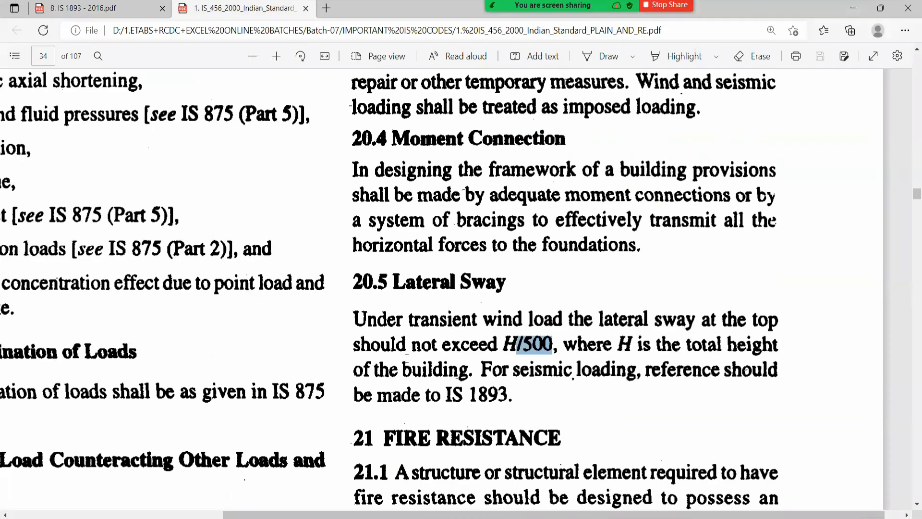
left_click(509, 342)
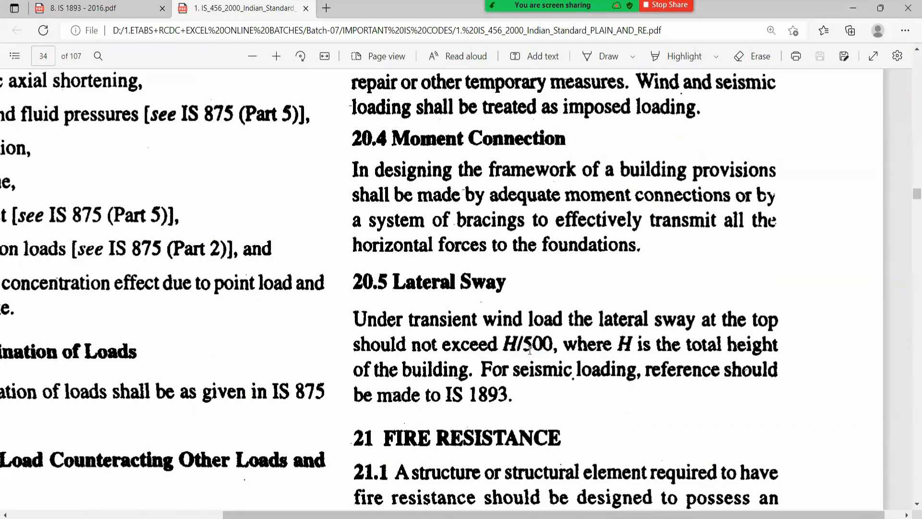
left_click_drag(553, 344, 507, 346)
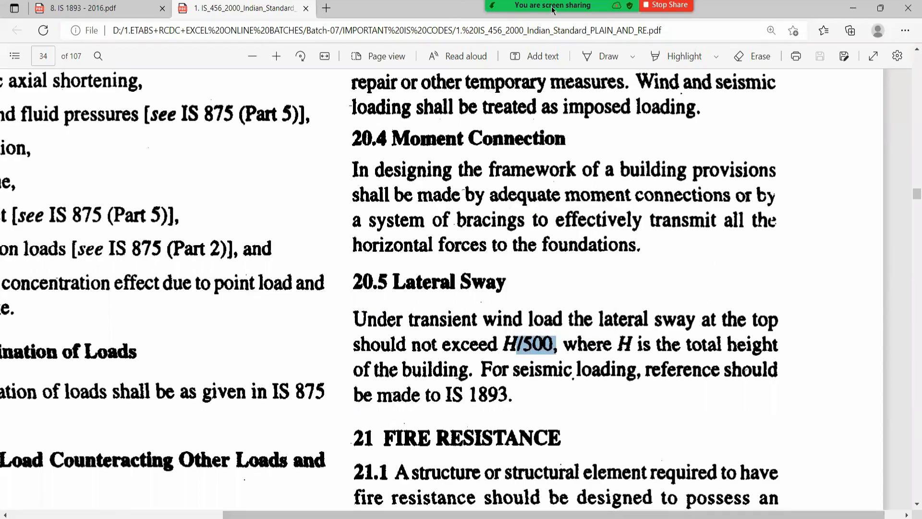
Turn on screen annotation and handwrite "EQ" linked to "H/250" beside the Lateral Sway clause
mouse_move(554, 11)
left_click(733, 20)
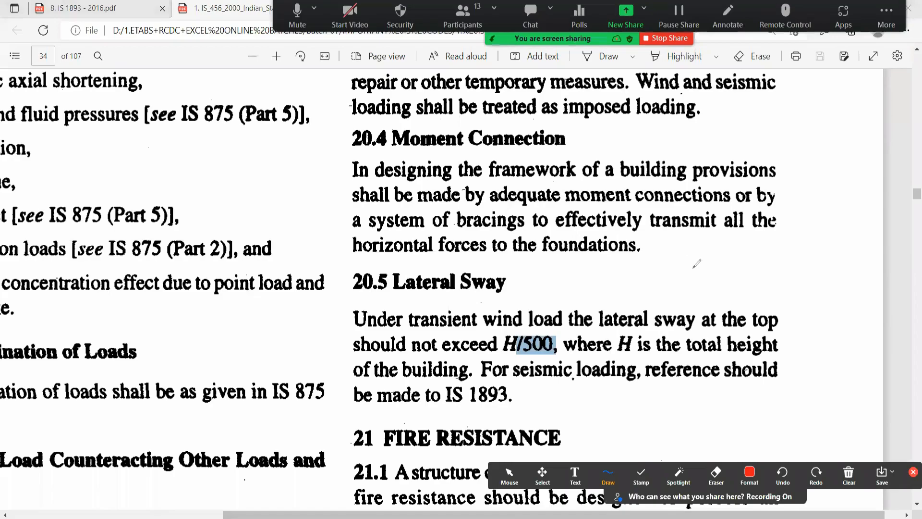
left_click_drag(682, 250, 673, 283)
left_click_drag(706, 242, 765, 319)
left_click_drag(791, 226, 787, 268)
left_click_drag(809, 221, 809, 256)
mouse_move(791, 248)
left_mouse_down()
mouse_move(819, 244)
mouse_move(777, 319)
left_mouse_up()
left_click_drag(809, 292, 846, 341)
left_click_drag(848, 286, 841, 321)
left_click_drag(882, 267, 849, 274)
left_click_drag(882, 265, 886, 263)
Handwrite "H/500" below the H/250 note beside the Lateral Sway clause
mouse_move(757, 369)
left_mouse_down()
mouse_move(754, 408)
mouse_move(774, 389)
left_mouse_up()
mouse_move(747, 379)
left_mouse_down()
mouse_move(776, 377)
mouse_move(766, 406)
left_mouse_up()
left_click_drag(793, 361, 783, 445)
mouse_move(818, 387)
left_mouse_down()
mouse_move(810, 423)
mouse_move(837, 379)
left_mouse_up()
mouse_move(838, 379)
left_mouse_down()
mouse_move(836, 405)
mouse_move(846, 379)
left_mouse_up()
mouse_move(857, 365)
left_mouse_down()
mouse_move(850, 394)
mouse_move(859, 365)
left_mouse_up()
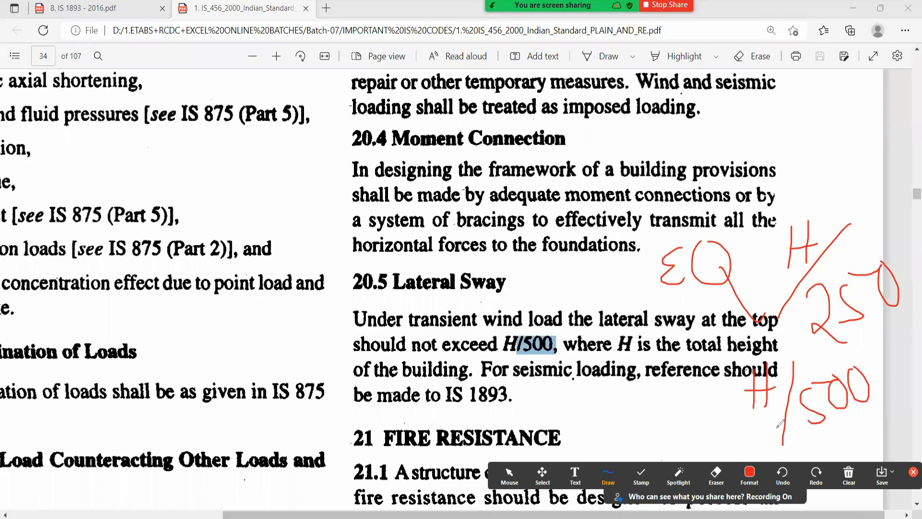
Handwrite the building height 93.85 over the page's other text column and underline it twice
mouse_move(147, 147)
left_mouse_down()
mouse_move(147, 181)
mouse_move(175, 156)
mouse_move(161, 171)
left_mouse_up()
left_click(193, 170)
mouse_move(217, 145)
left_mouse_down()
mouse_move(201, 163)
mouse_move(215, 143)
left_mouse_up()
left_click_drag(234, 141, 231, 168)
left_click_drag(233, 139, 262, 134)
left_click_drag(146, 195, 243, 190)
left_click_drag(164, 211, 253, 203)
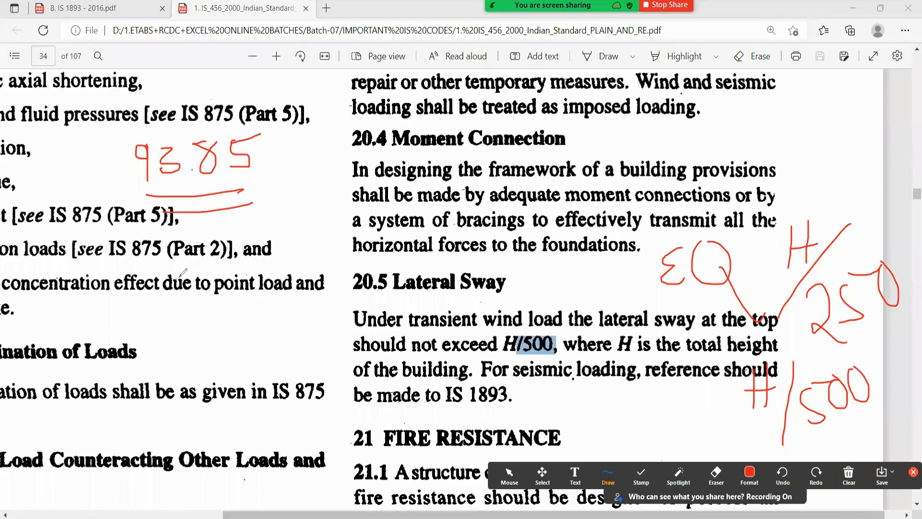
Handwrite the earthquake sway limit fraction 93.85 × 10³ over 250 below the building height
mouse_move(201, 316)
left_mouse_down()
mouse_move(200, 338)
mouse_move(259, 327)
mouse_move(267, 312)
mouse_move(293, 324)
mouse_move(278, 326)
mouse_move(302, 319)
mouse_move(313, 303)
mouse_move(326, 306)
mouse_move(247, 344)
mouse_move(191, 352)
left_mouse_up()
left_click(235, 332)
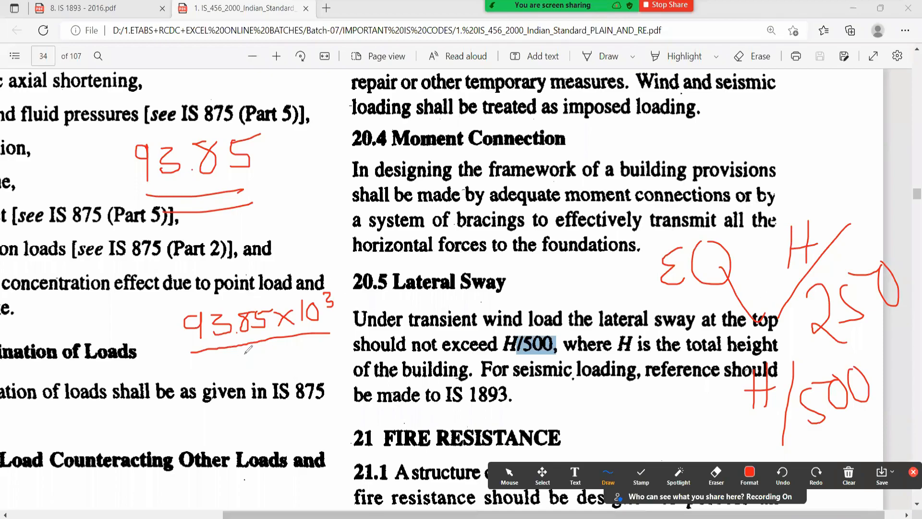
mouse_move(240, 358)
left_mouse_down()
mouse_move(250, 371)
mouse_move(289, 345)
left_mouse_up()
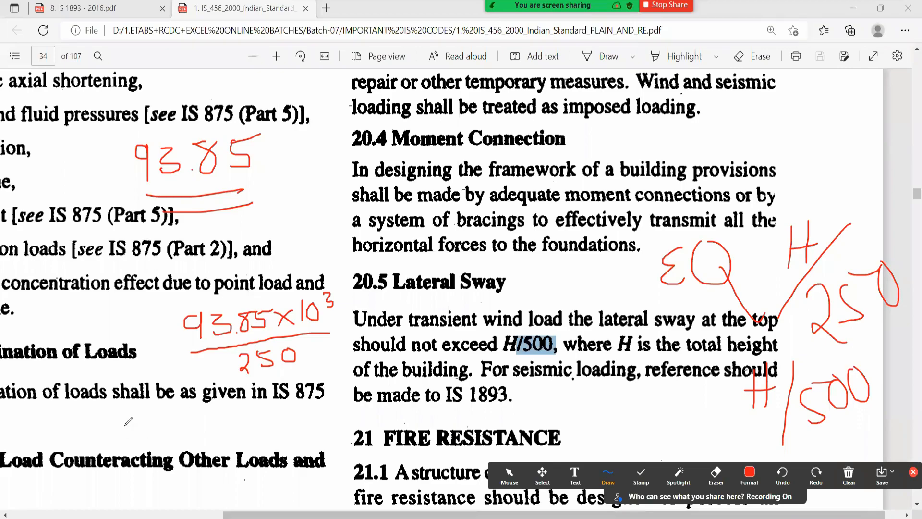
Handwrite the result "= 375.4 mm" under the fraction and circle the number
left_click_drag(124, 425, 139, 424)
left_click_drag(124, 432, 214, 430)
mouse_move(216, 412)
left_mouse_down()
mouse_move(275, 425)
mouse_move(256, 441)
mouse_move(312, 425)
mouse_move(317, 436)
mouse_move(344, 435)
left_mouse_up()
left_click(240, 425)
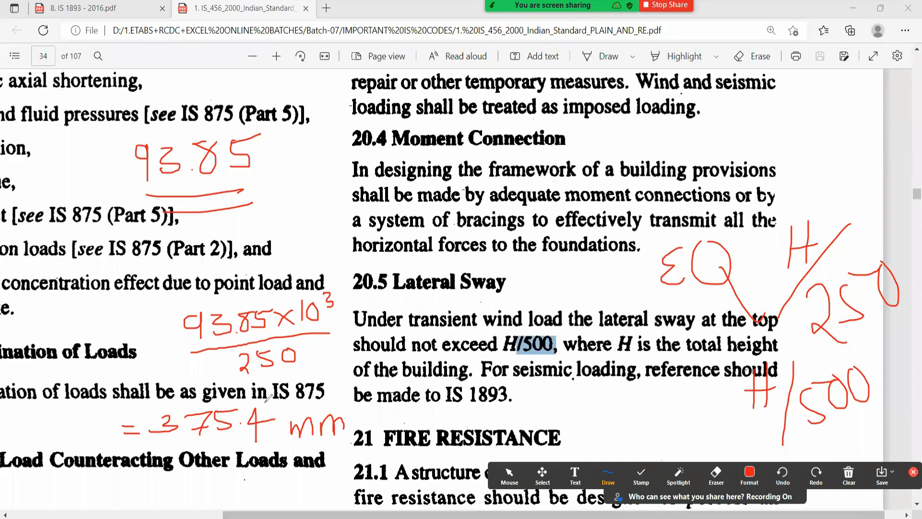
mouse_move(263, 388)
left_mouse_down()
mouse_move(207, 382)
mouse_move(157, 449)
mouse_move(284, 401)
mouse_move(265, 388)
left_mouse_up()
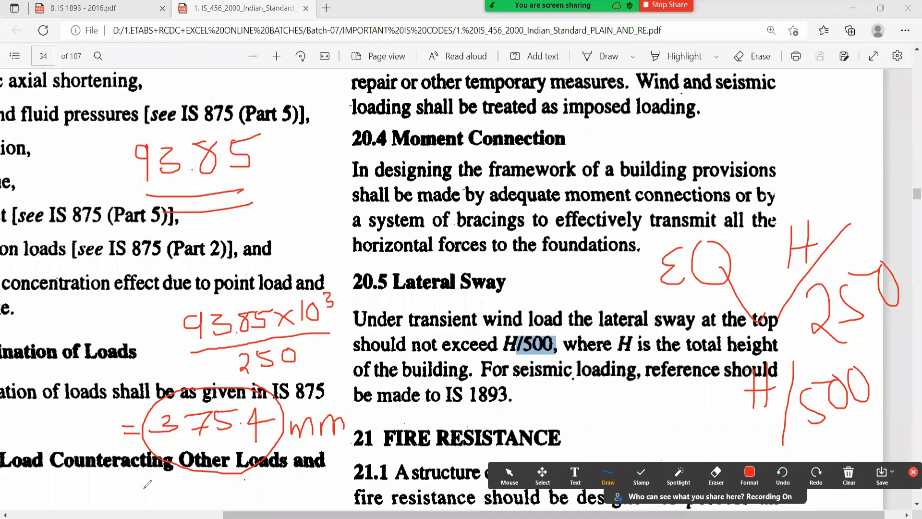
Handwrite the H/500 sway limit "= 187.7 mm" below the circled result
left_click_drag(121, 490, 158, 496)
left_click_drag(165, 499, 169, 480)
mouse_move(165, 502)
left_mouse_down()
mouse_move(166, 477)
mouse_move(165, 503)
mouse_move(187, 475)
mouse_move(206, 477)
mouse_move(202, 498)
left_mouse_up()
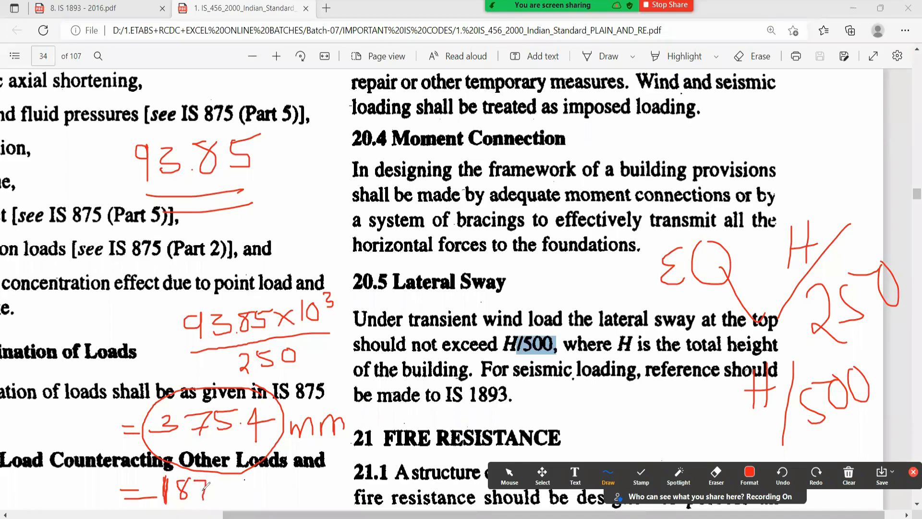
left_click(216, 498)
mouse_move(230, 483)
left_mouse_down()
mouse_move(239, 500)
mouse_move(252, 488)
mouse_move(279, 499)
mouse_move(297, 477)
mouse_move(304, 494)
left_mouse_up()
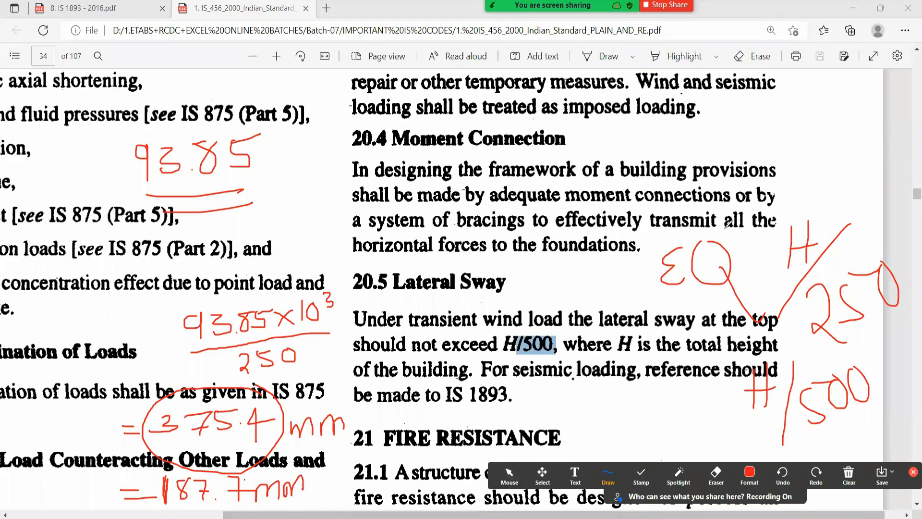
Tick both handwritten sway limit results, clear all annotations from the page and exit the annotation tools
mouse_move(91, 418)
left_mouse_down()
mouse_move(98, 439)
mouse_move(137, 373)
left_mouse_up()
mouse_move(83, 483)
left_mouse_down()
mouse_move(89, 499)
mouse_move(138, 436)
left_mouse_up()
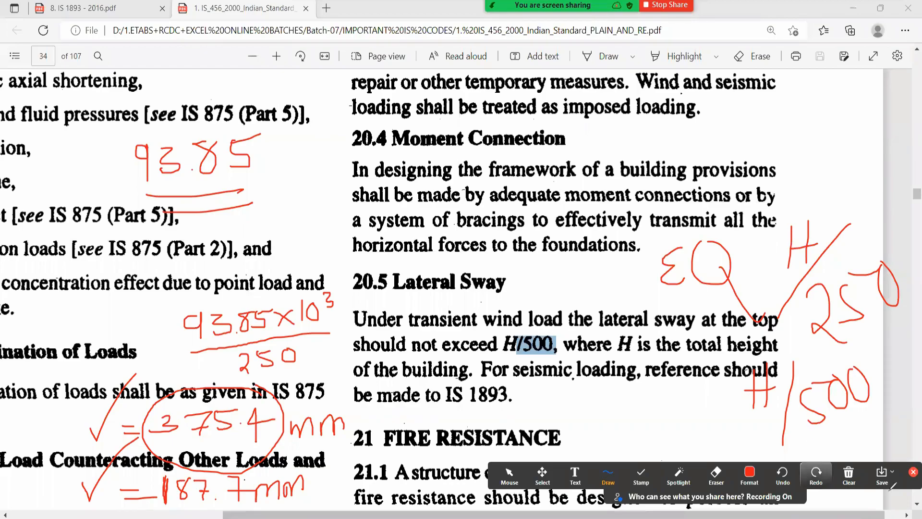
left_click(857, 477)
left_click(913, 472)
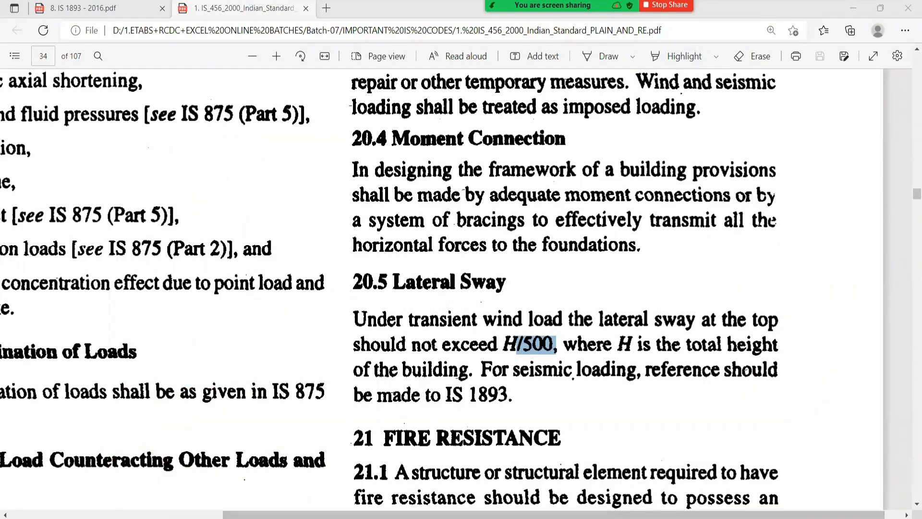
Switch to ETABS and display the deformed shape for load case EQ +X with Displacement UX contours
key("alt+Tab")
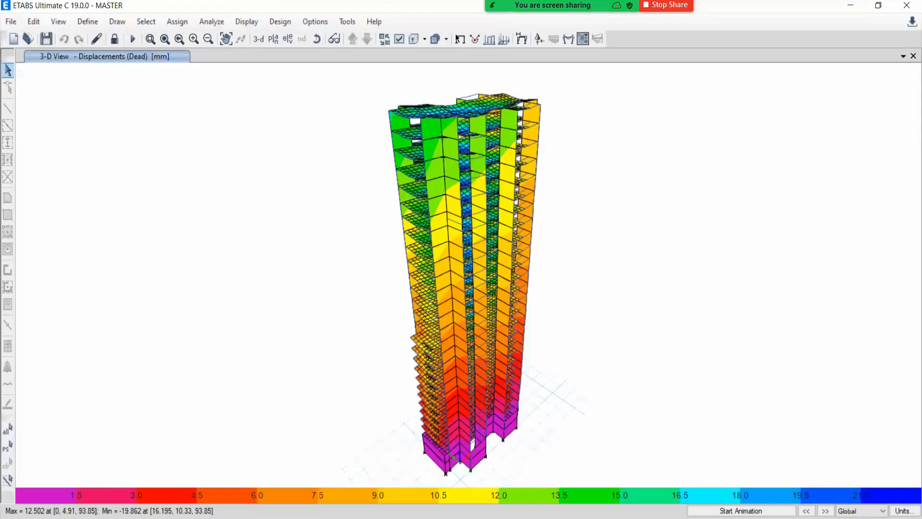
left_click(521, 39)
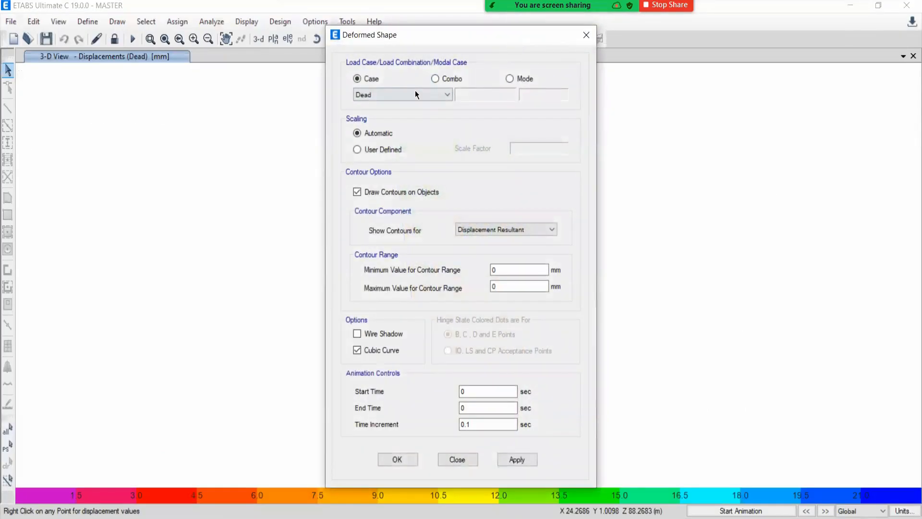
left_click(387, 95)
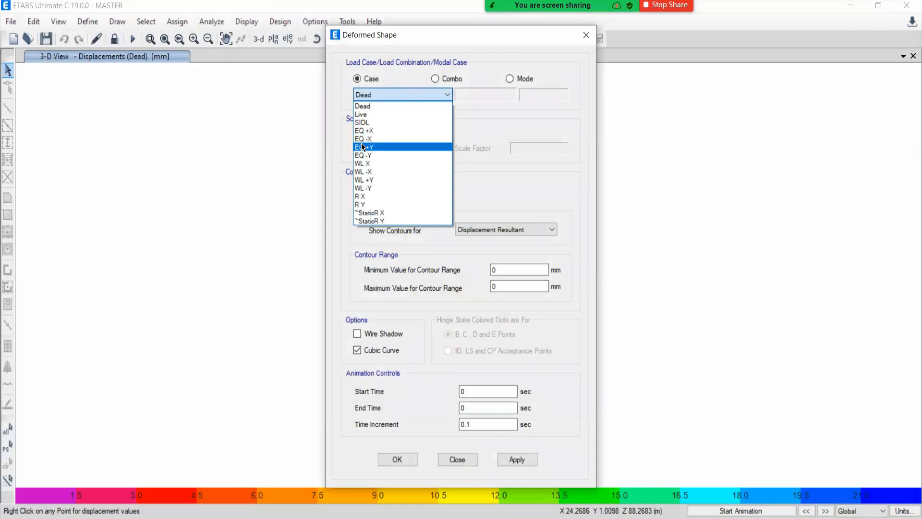
left_click(376, 131)
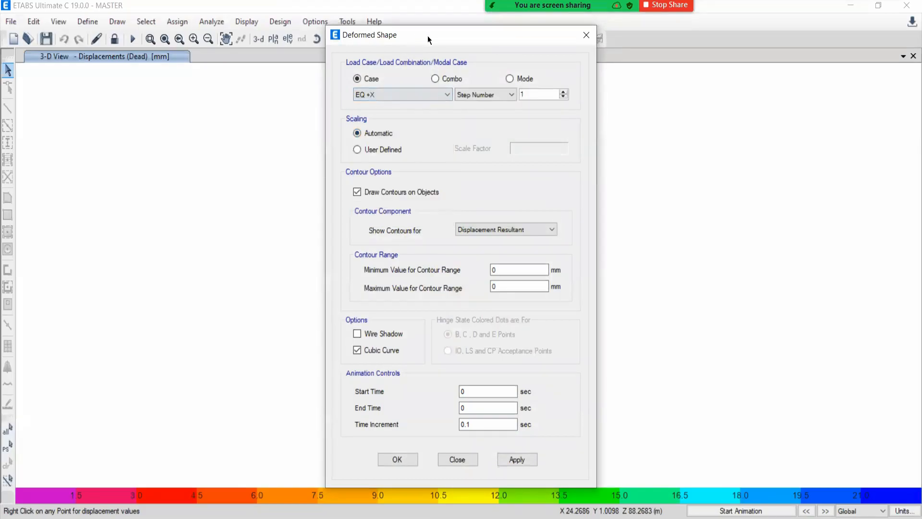
left_click_drag(416, 36, 98, 8)
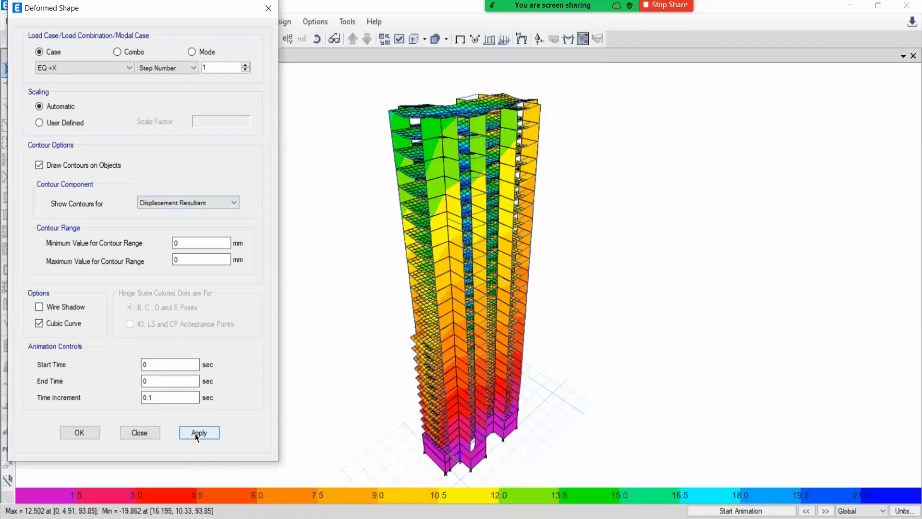
left_click(182, 202)
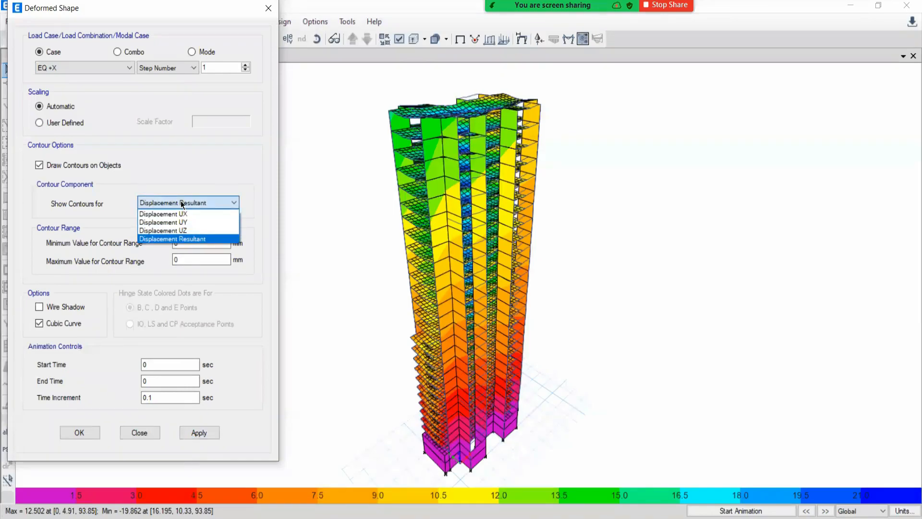
left_click(158, 214)
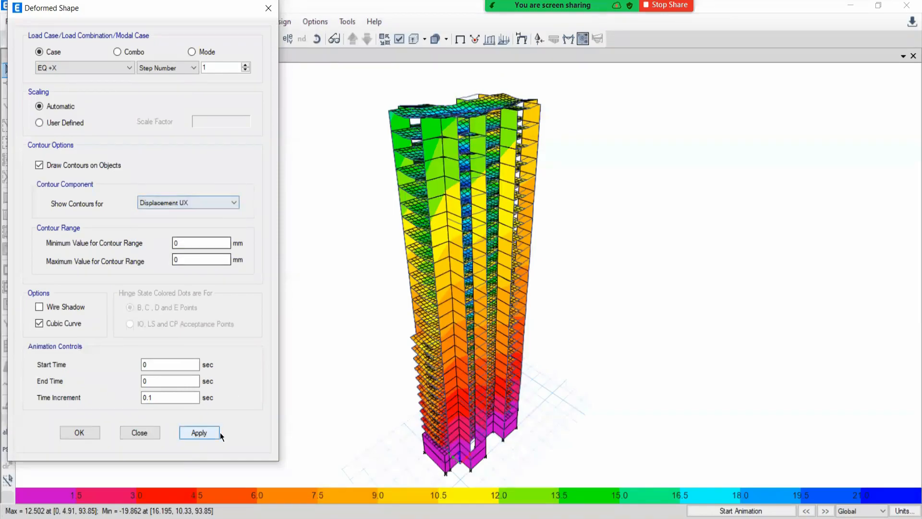
left_click(195, 434)
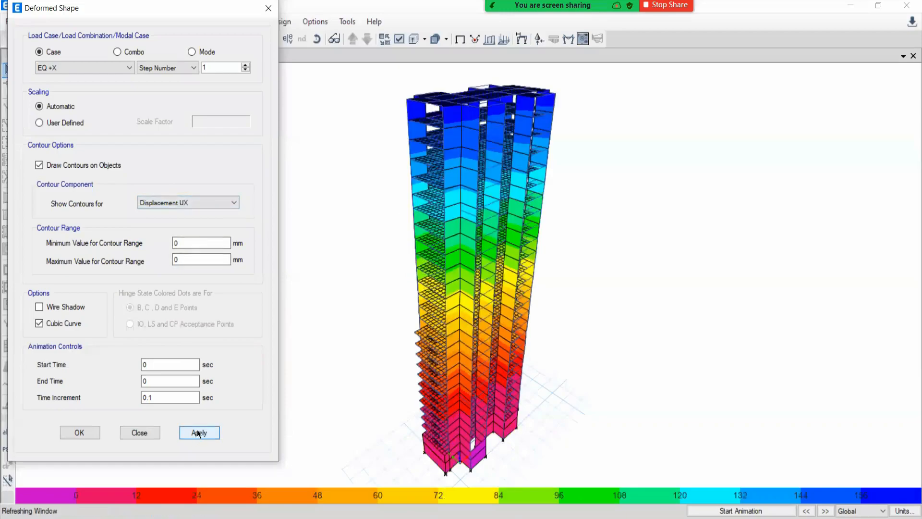
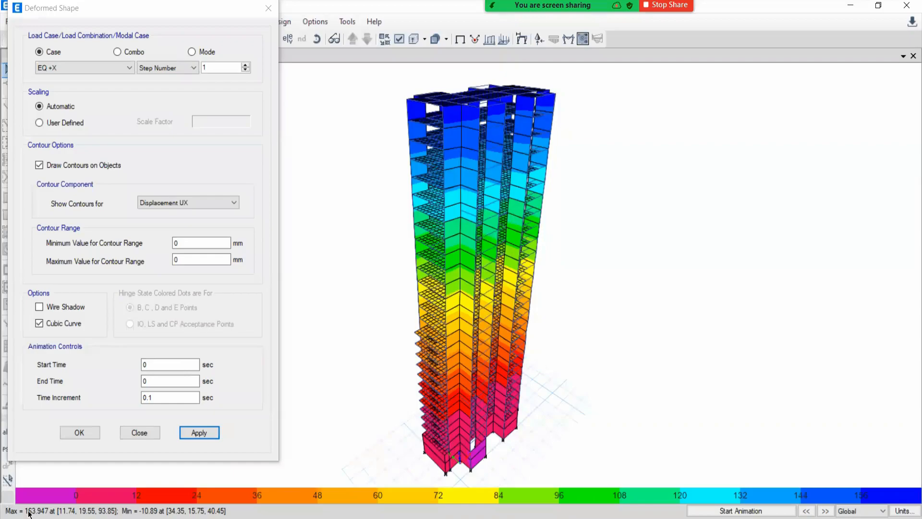
Change the deformed shape to wind case WL X, keeping the Displacement UX contours, to check its maximum sway
left_click(72, 68)
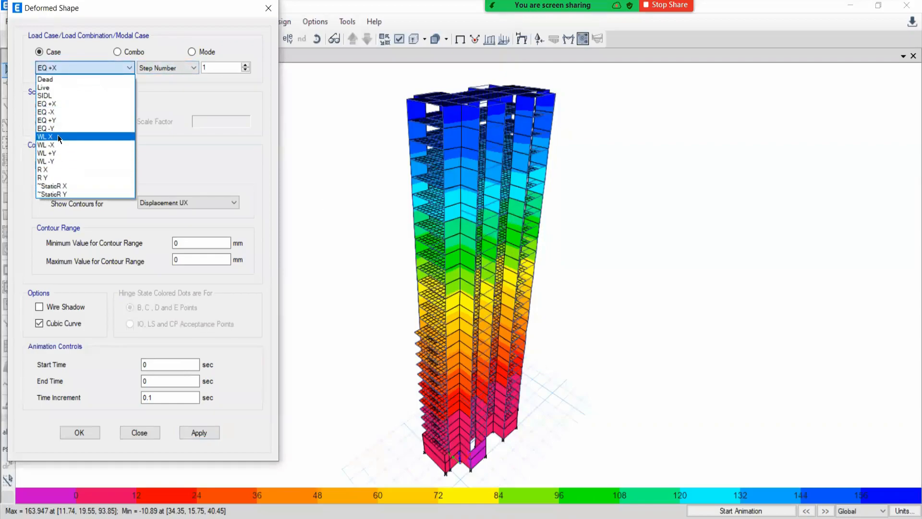
left_click(59, 137)
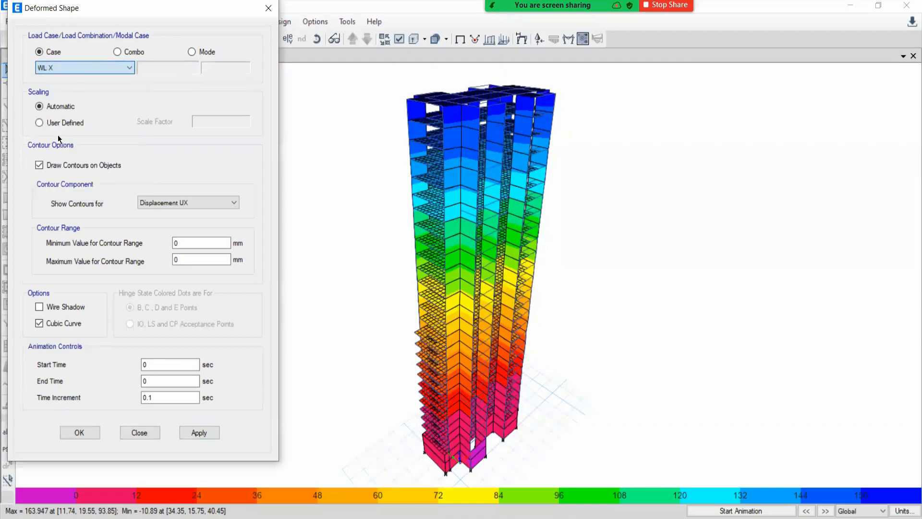
left_click(192, 432)
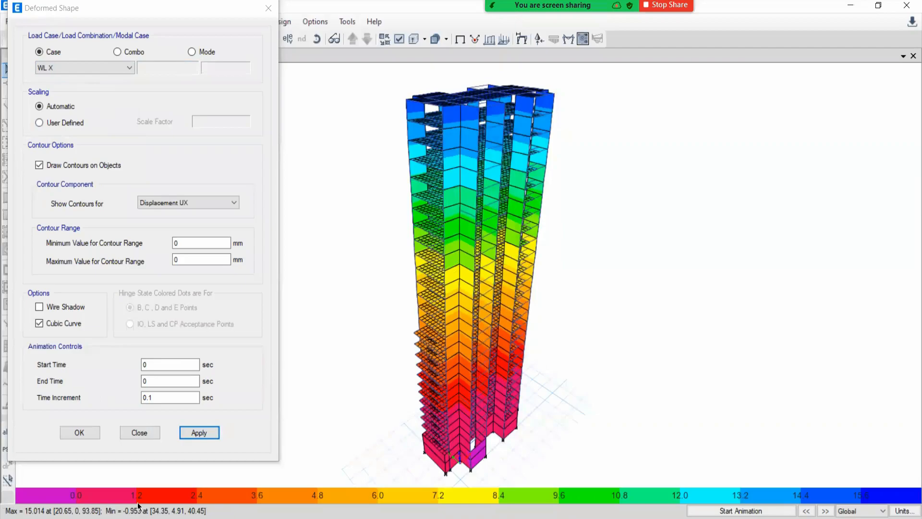
left_click(156, 202)
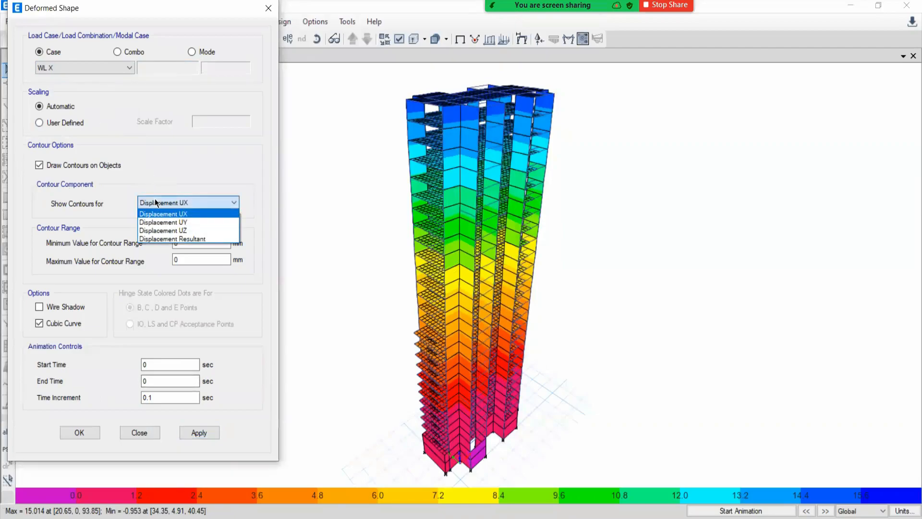
left_click(156, 202)
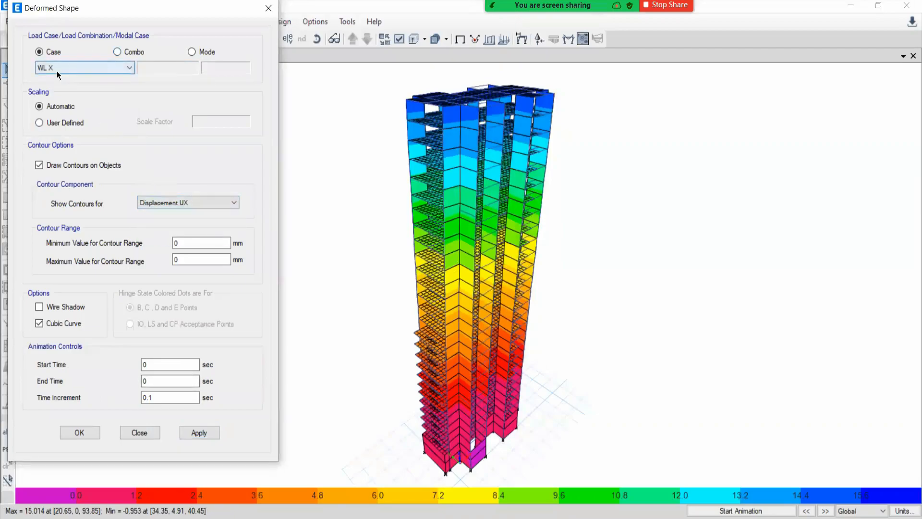
Display the deformed shape for wind case WL +Y with Displacement UX contours
left_click(75, 69)
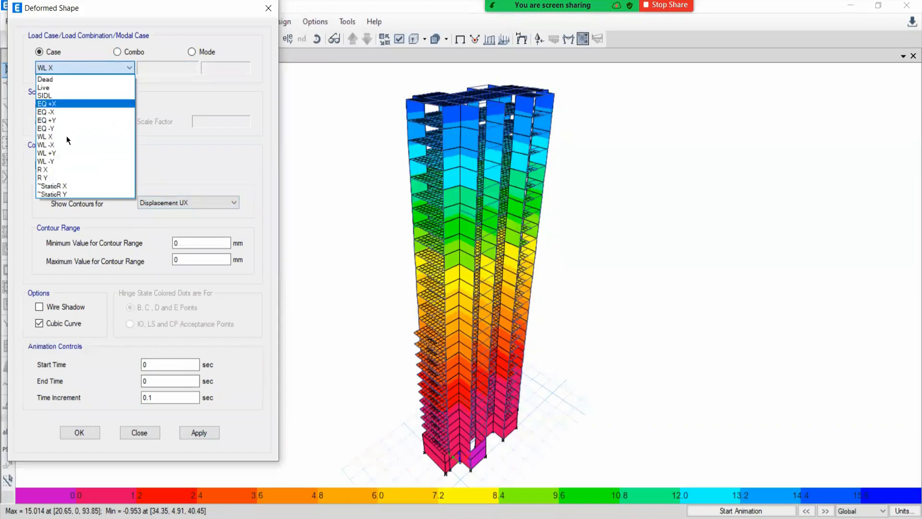
left_click(58, 153)
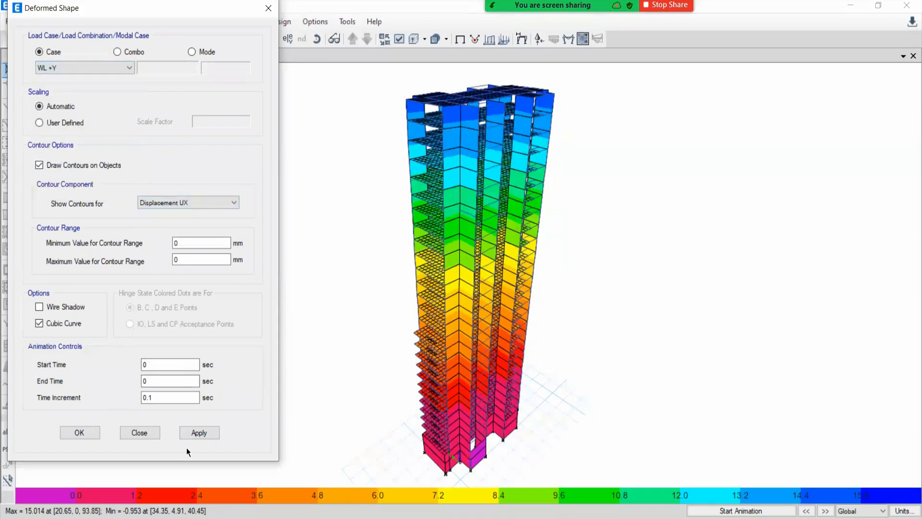
left_click(193, 434)
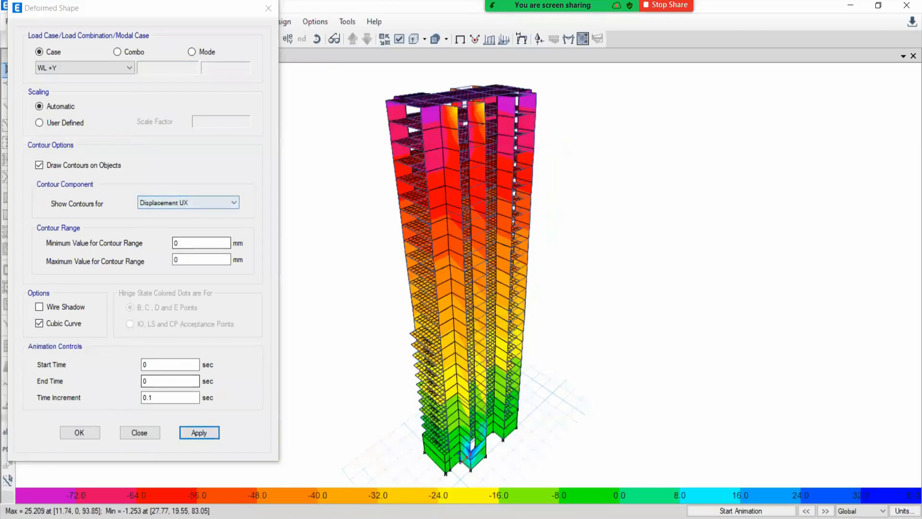
Switch the contour component to Displacement UY for wind case WL +Y and apply it to the view
left_click(56, 65)
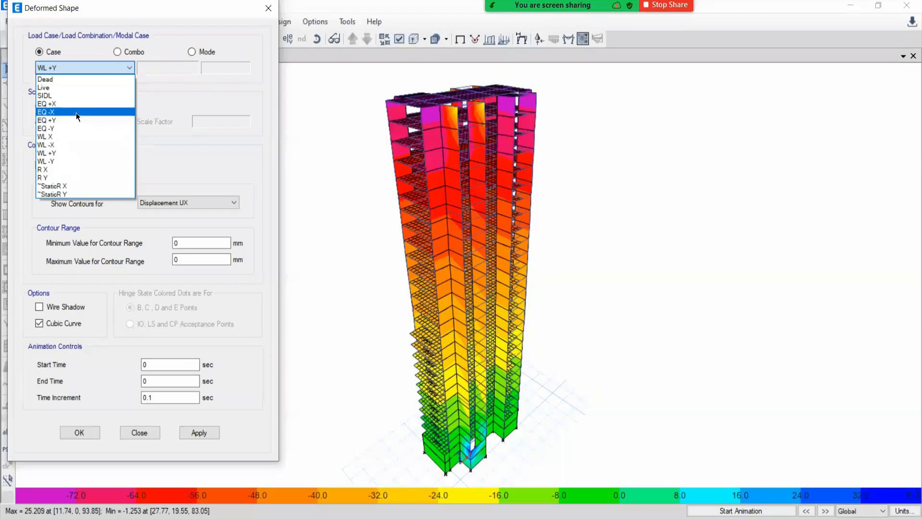
left_click(184, 202)
left_click(184, 202)
left_click(184, 202)
left_click(184, 202)
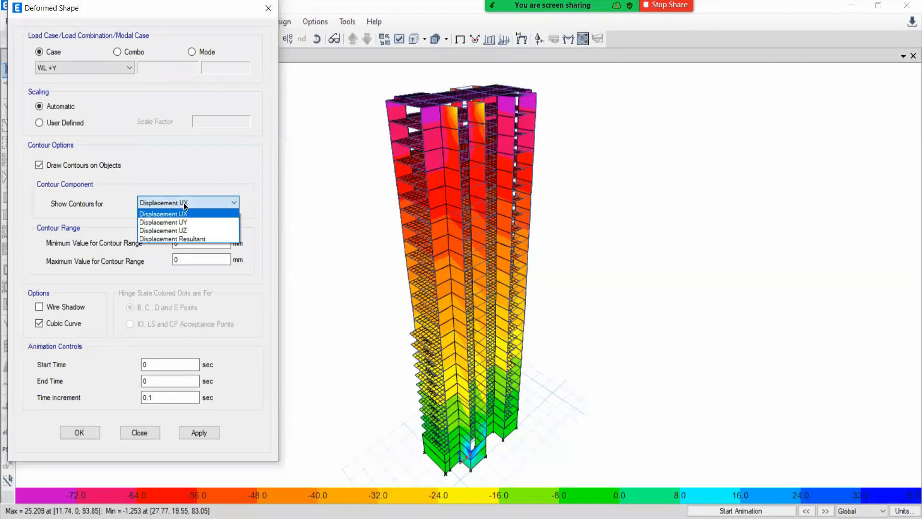
left_click(164, 222)
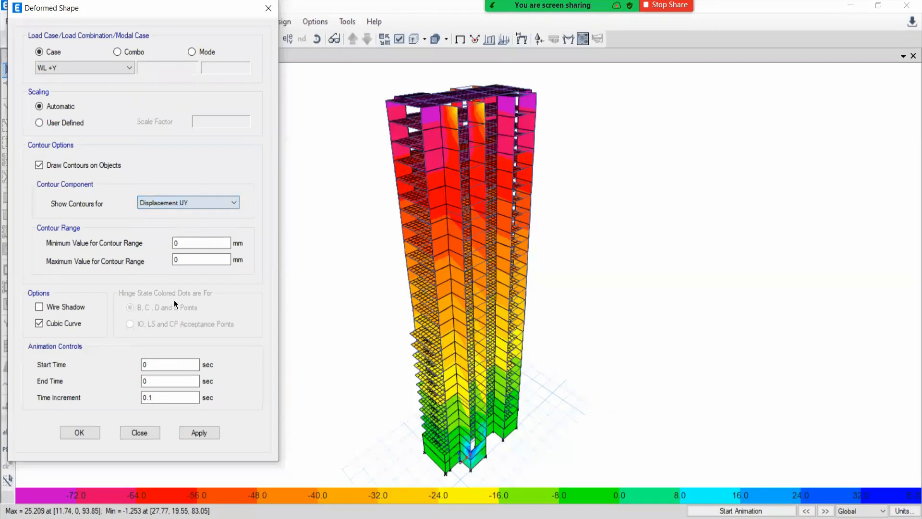
left_click(207, 433)
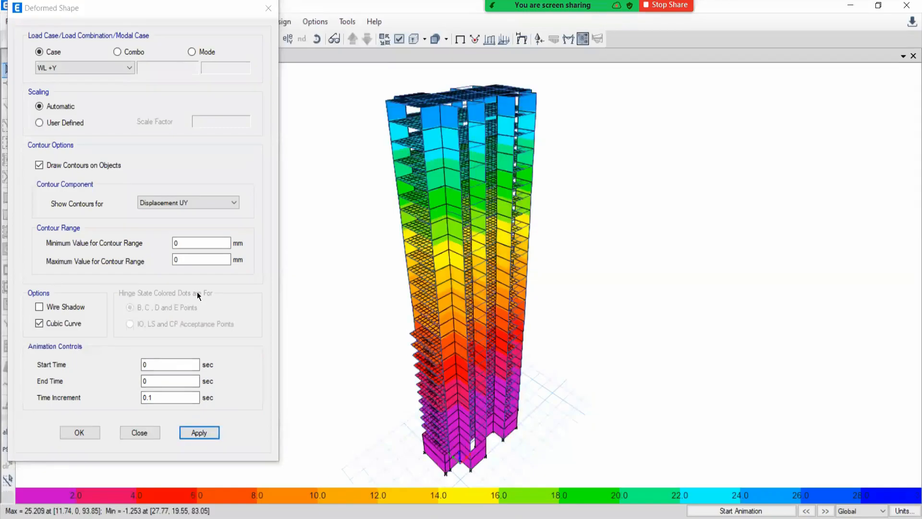
Show the Displacement UX contours for wind case WL X again and close the deformed shape settings
left_click(163, 205)
left_click(160, 214)
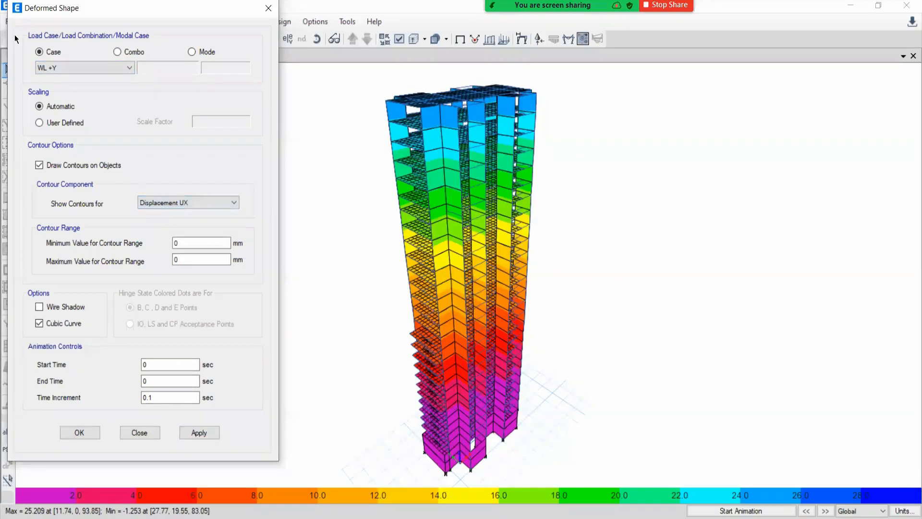
left_click(59, 68)
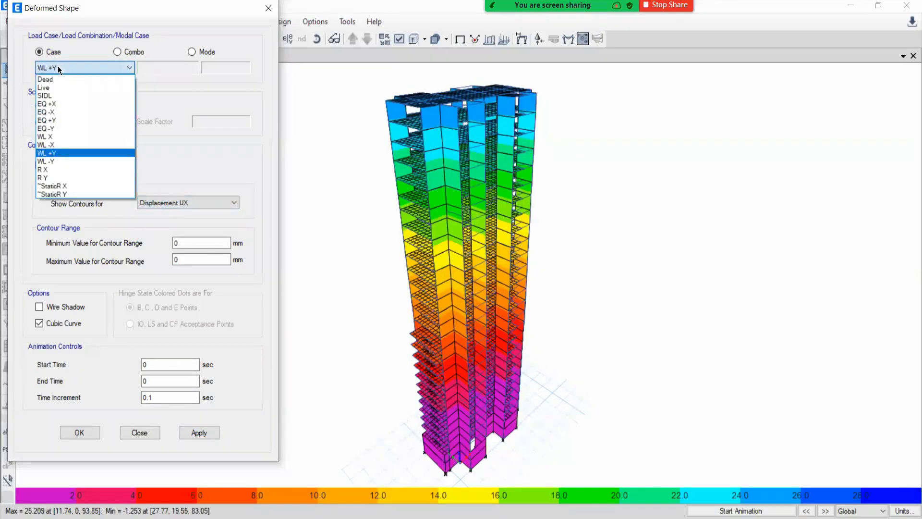
left_click(56, 136)
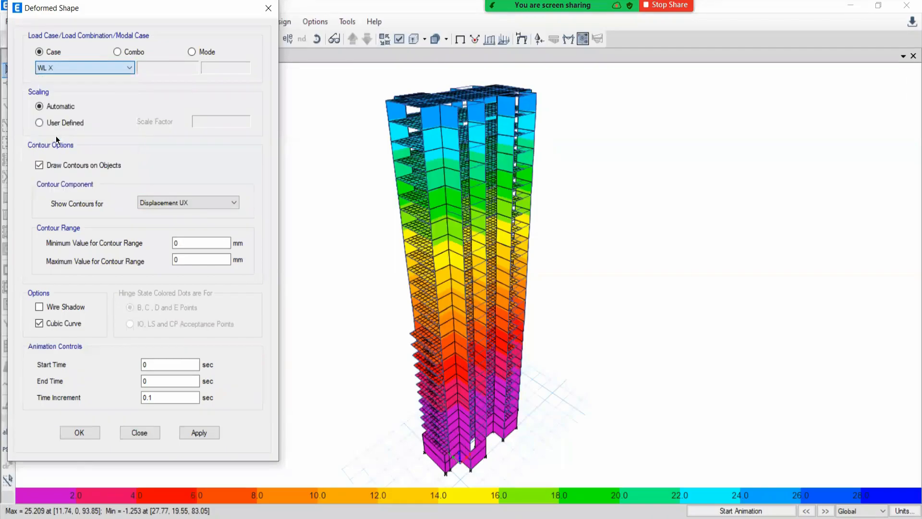
left_click(198, 432)
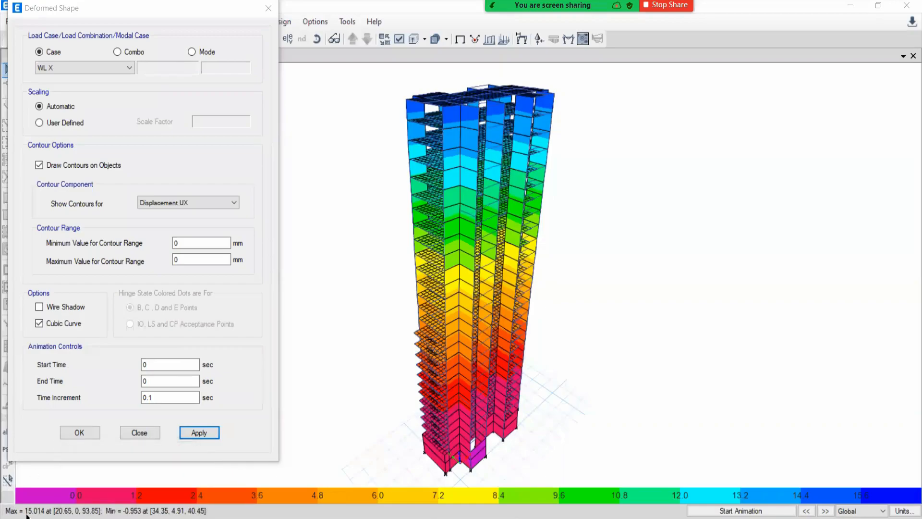
left_click(131, 433)
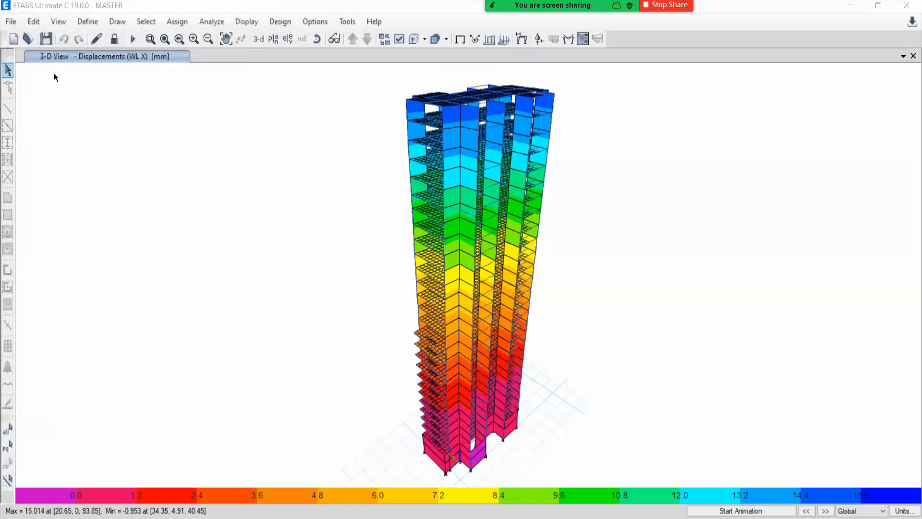
Open the user-defined lateral wind loads of load pattern WL +X from the load pattern definitions
left_click(87, 22)
left_click(118, 287)
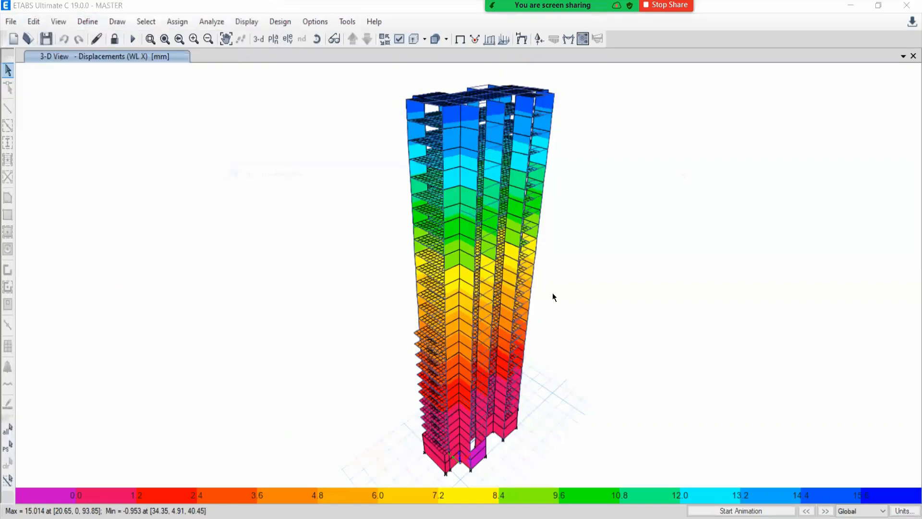
scroll(552, 275, "down", 1)
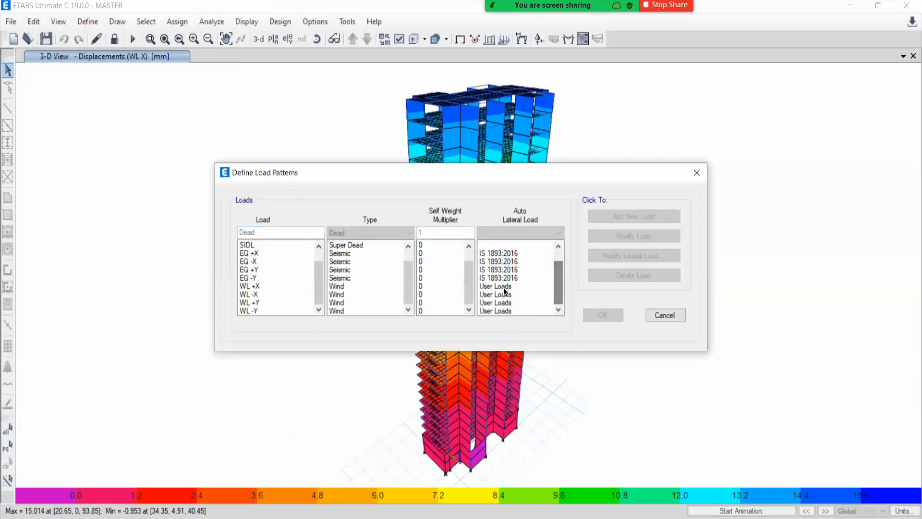
left_click(538, 286)
left_click(625, 256)
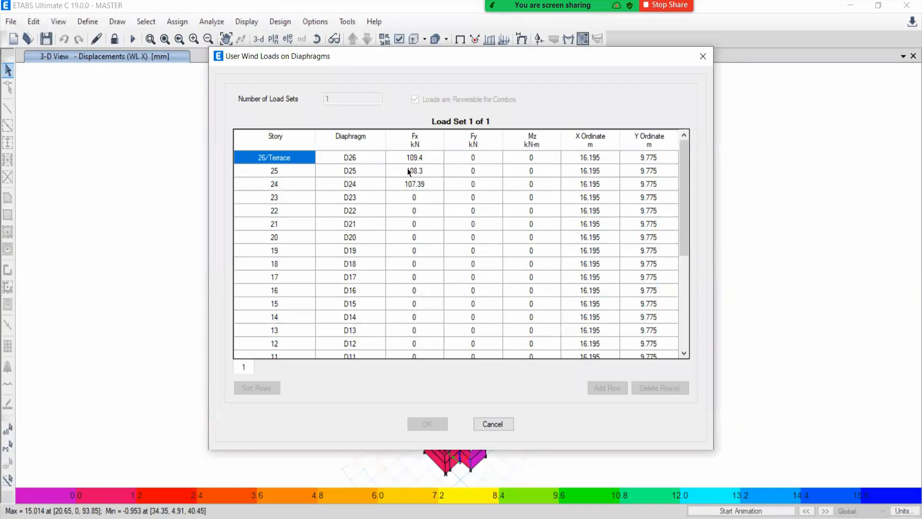
Examine the Fx wind loads on the diaphragms from the terrace down to Basement-01 and close the table
scroll(404, 221, "down", 4)
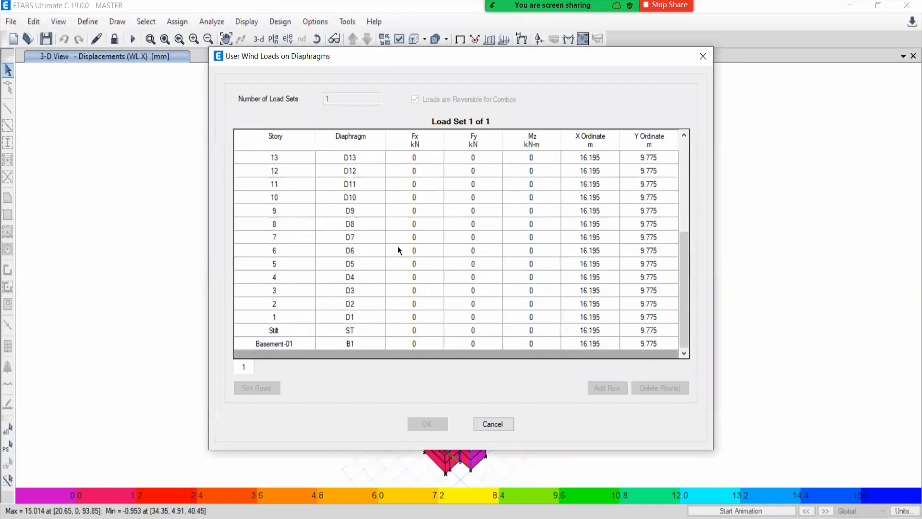
scroll(398, 245, "up", 4)
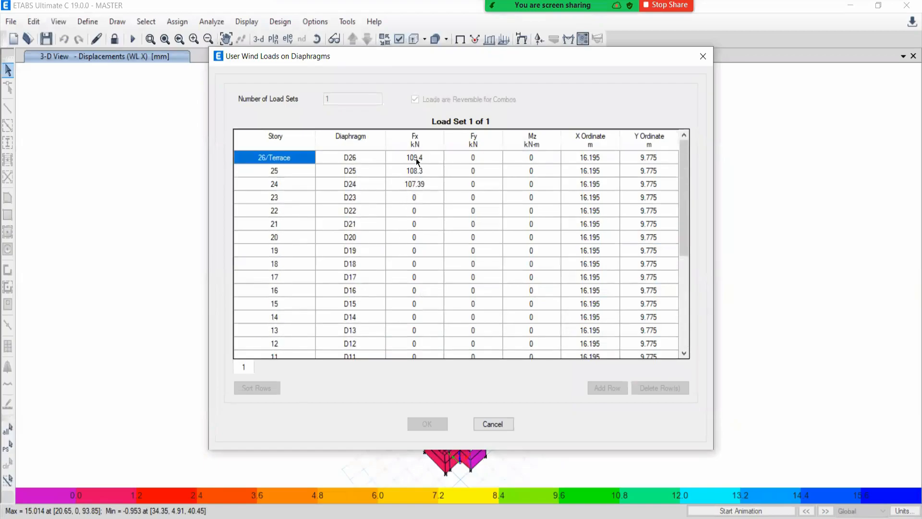
left_click(415, 200)
left_click(422, 214)
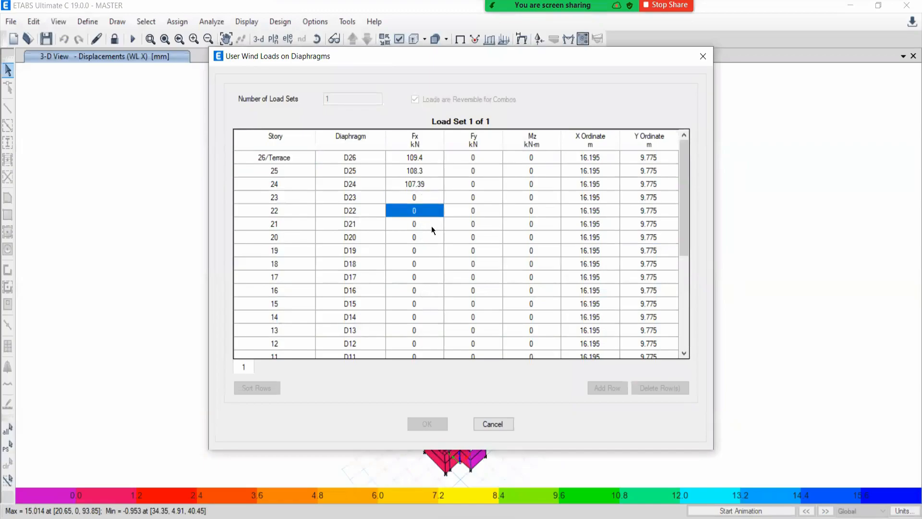
left_click(703, 57)
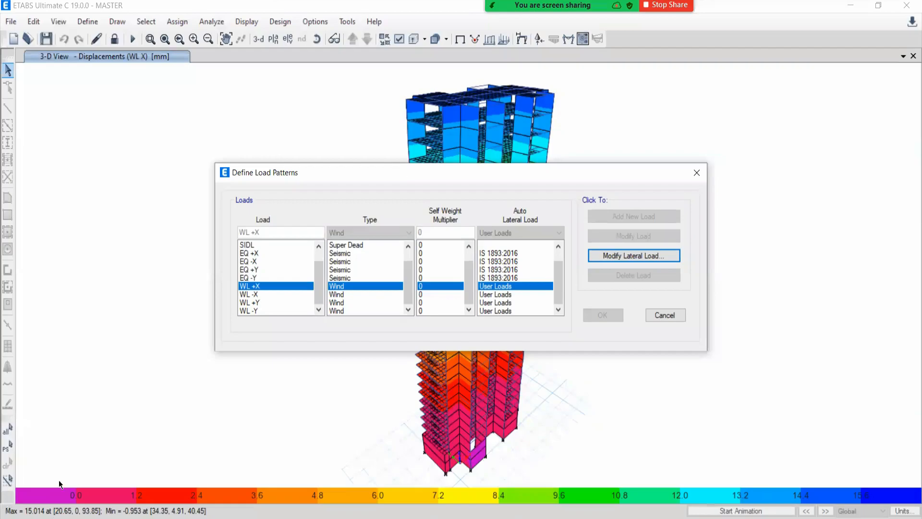
Close the load pattern definitions, switch to the Excel design checklist and highlight the last three items of step 17 in yellow
left_click_drag(440, 175, 252, 140)
left_click(477, 281)
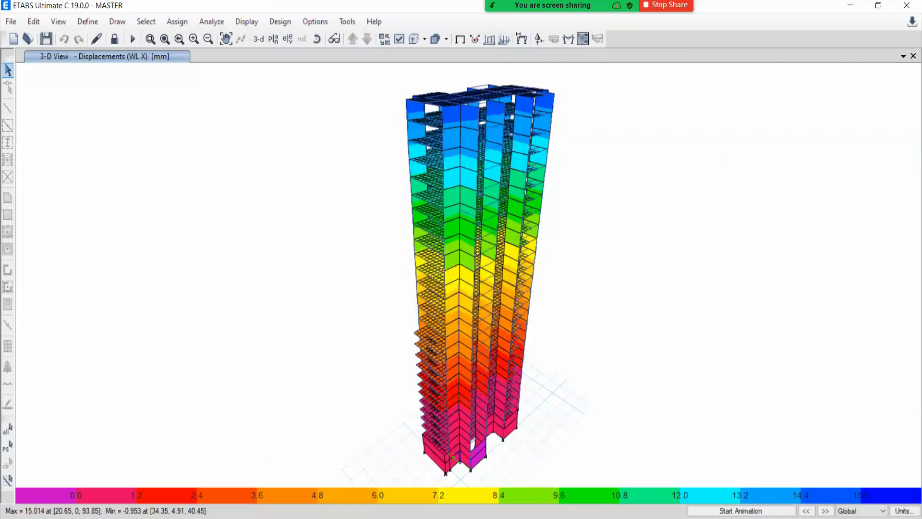
key("alt+Tab")
left_click(111, 253)
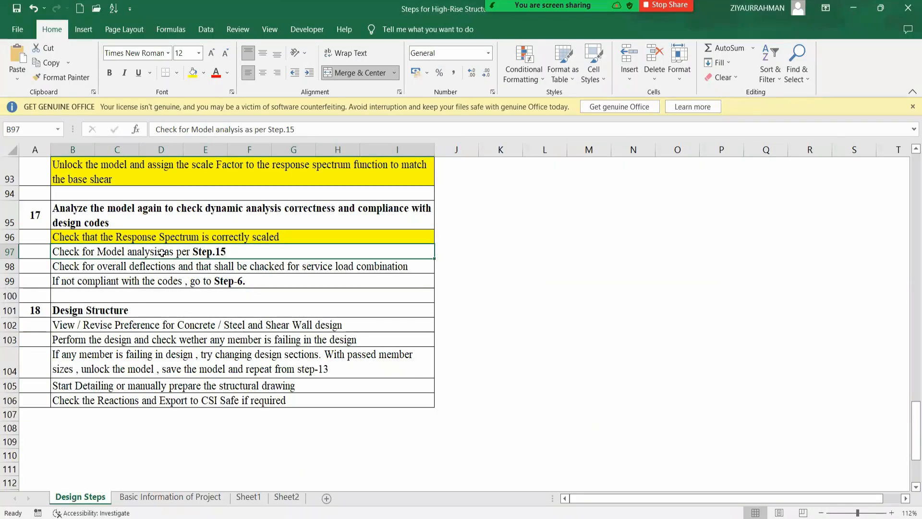
left_click_drag(154, 253, 159, 282)
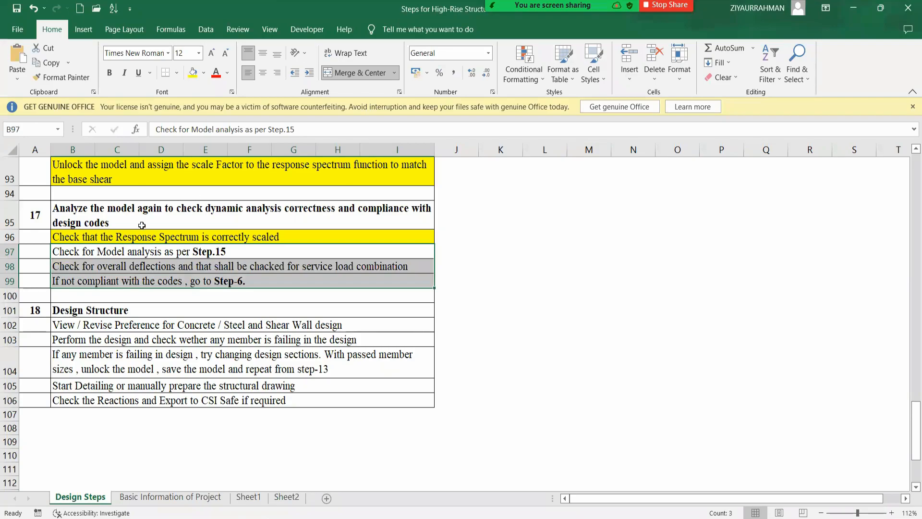
left_click(193, 72)
scroll(181, 313, "down", 1)
scroll(181, 313, "down", 1)
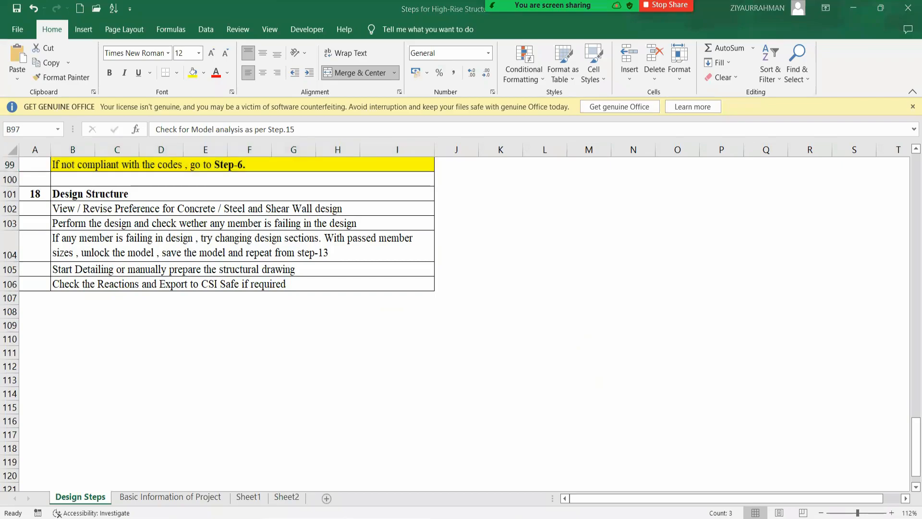
Switch back to ETABS and display the undeformed 3-D model of the tower
key("alt+Tab")
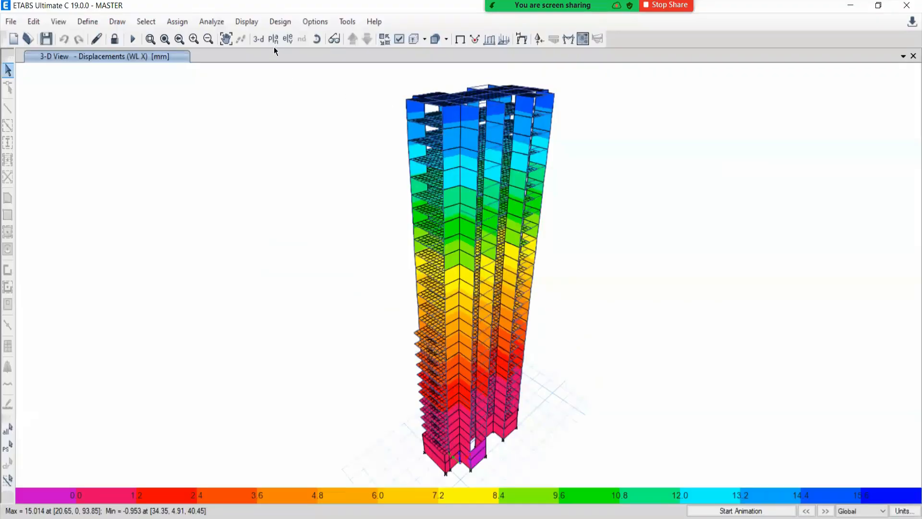
left_click(460, 40)
middle_click_drag(387, 264, 321, 262)
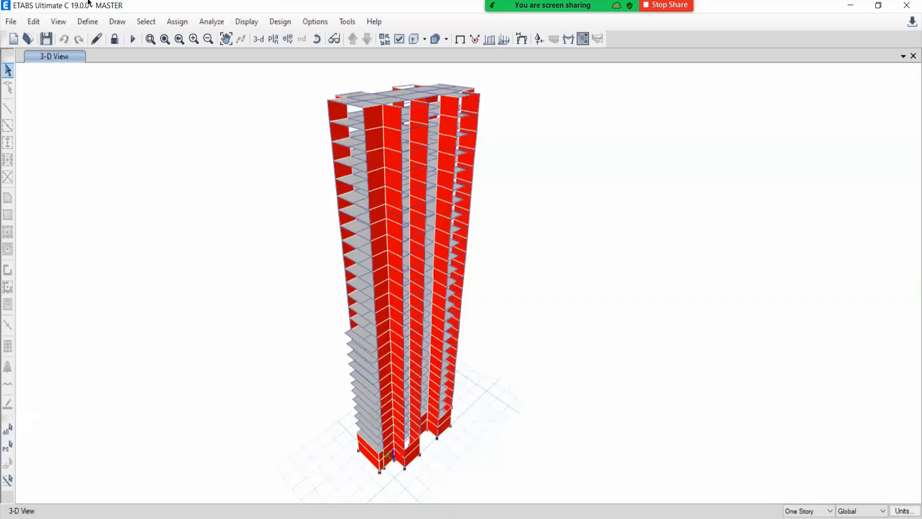
Select all columns by object type and extend the selection to every object in the model
left_click(140, 22)
mouse_move(165, 37)
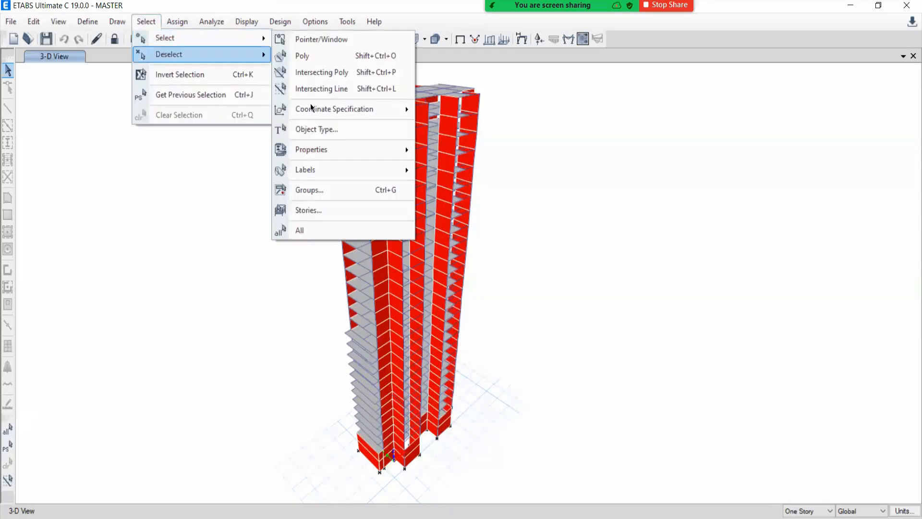
left_click(300, 134)
left_click(404, 177)
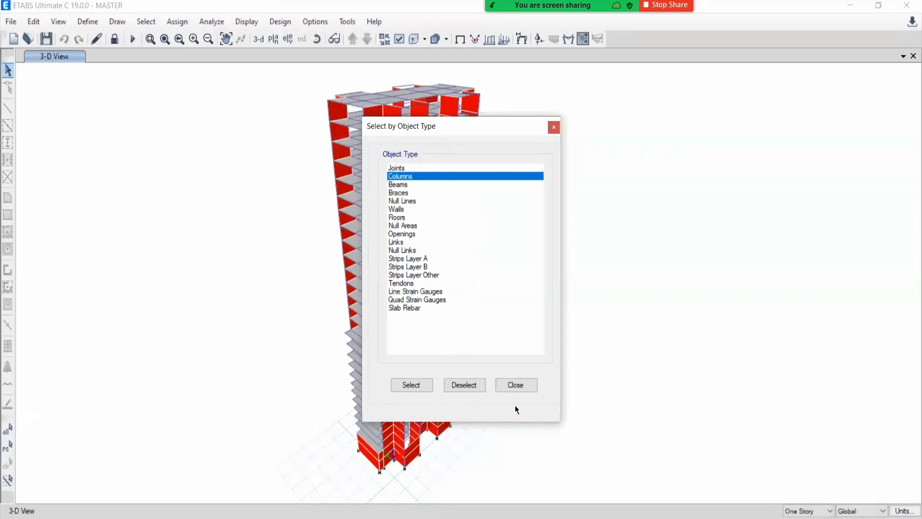
left_click(411, 384)
left_click(517, 385)
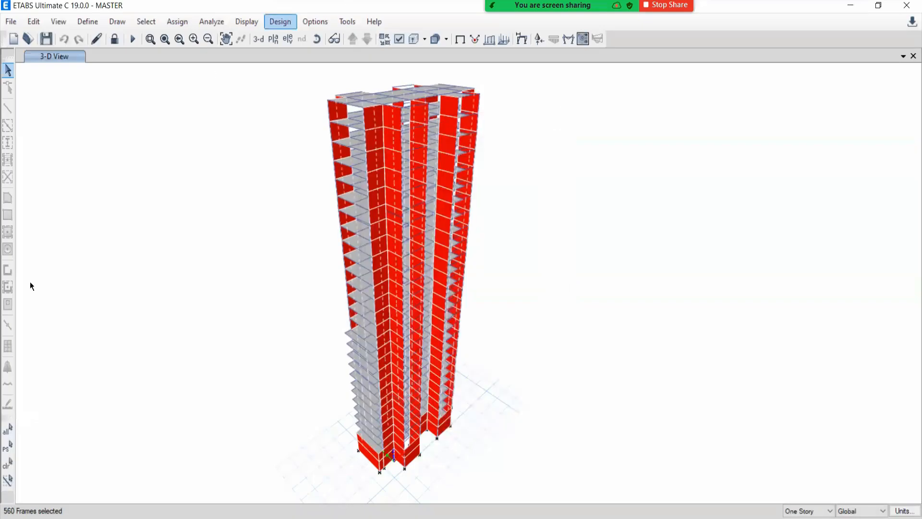
left_click(8, 429)
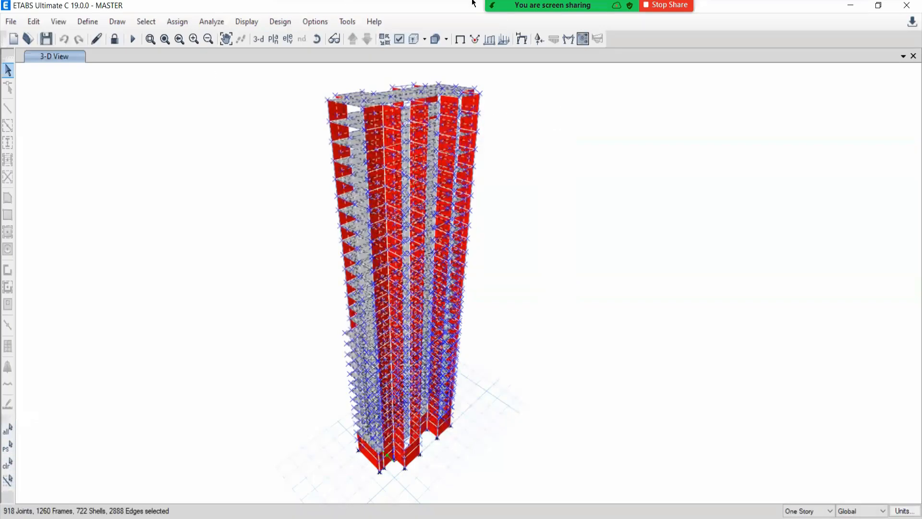
left_click(522, 39)
left_click(587, 36)
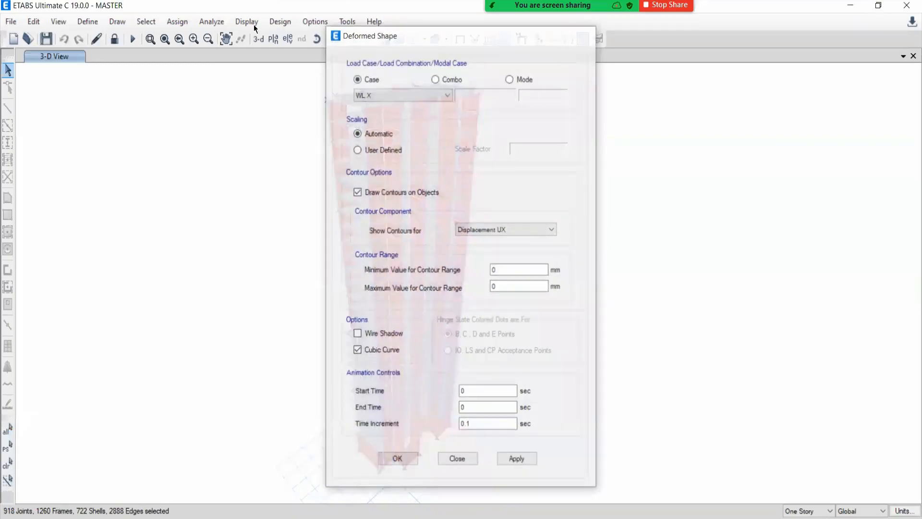
Review the concrete frame design preferences for IS 456:2000 down to the utilization factor limit and accept them
left_click(289, 25)
mouse_move(302, 56)
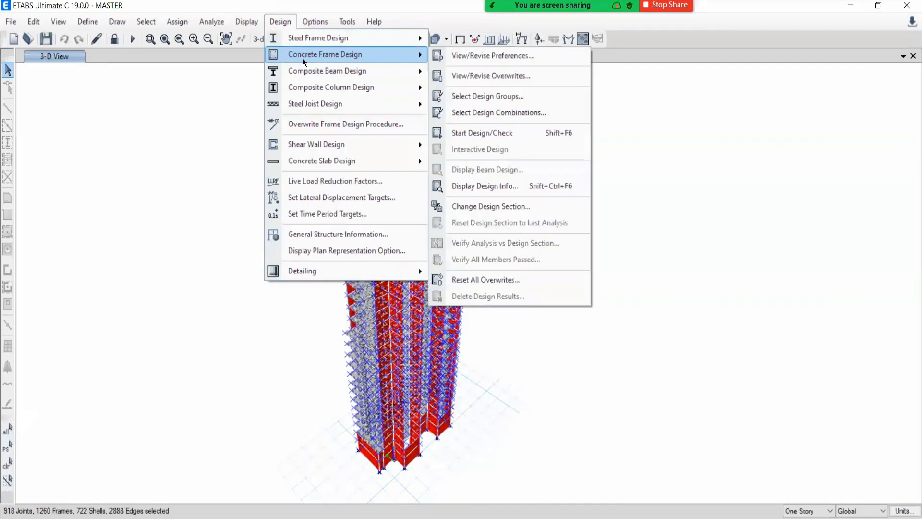
left_click(491, 57)
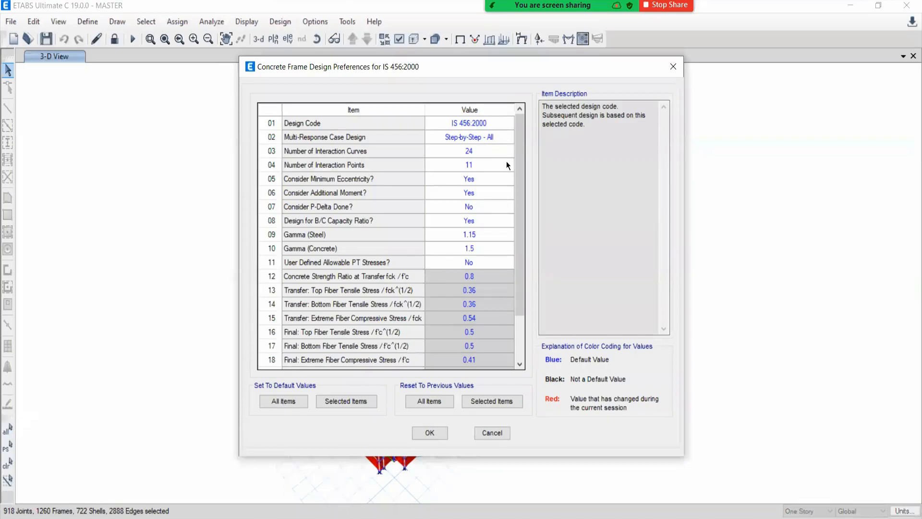
scroll(518, 189, "down", 2)
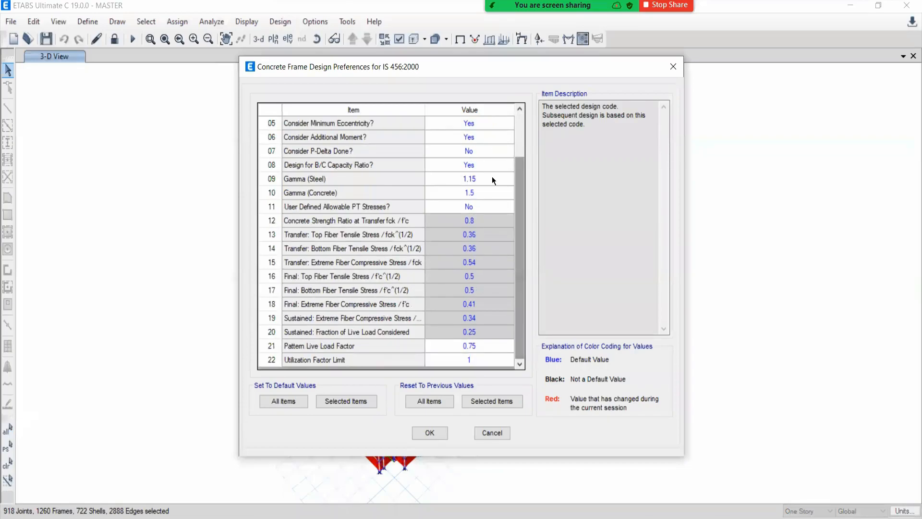
left_click(421, 436)
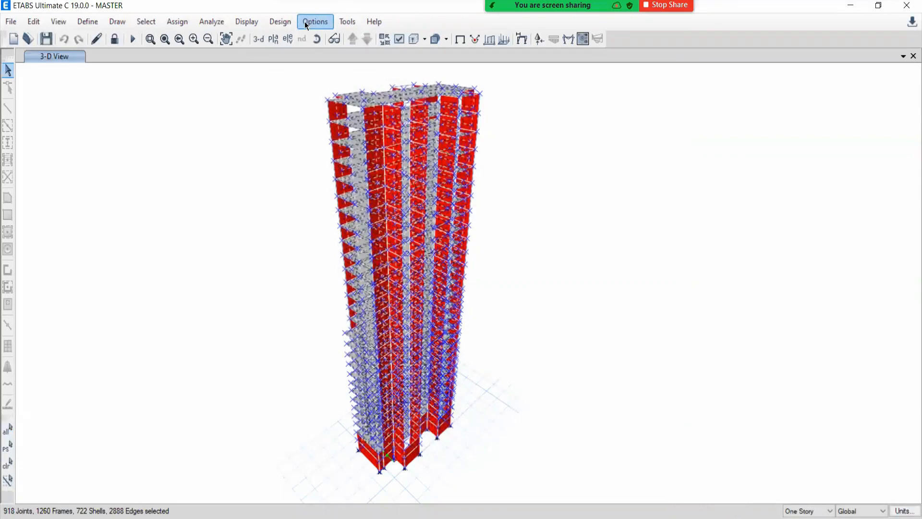
Try to override the effective length factors with 1.2 in the concrete frame design overwrites for all selected objects
left_click(306, 23)
left_click(309, 22)
left_click(281, 21)
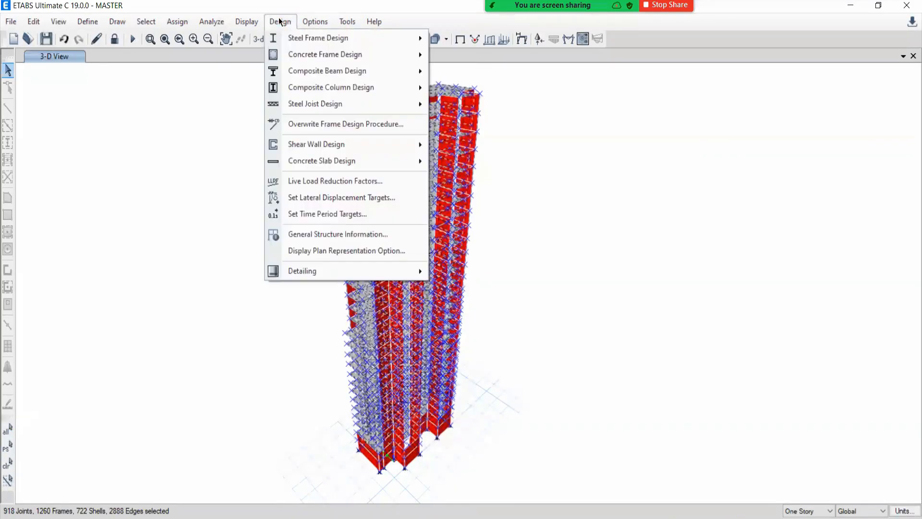
mouse_move(302, 55)
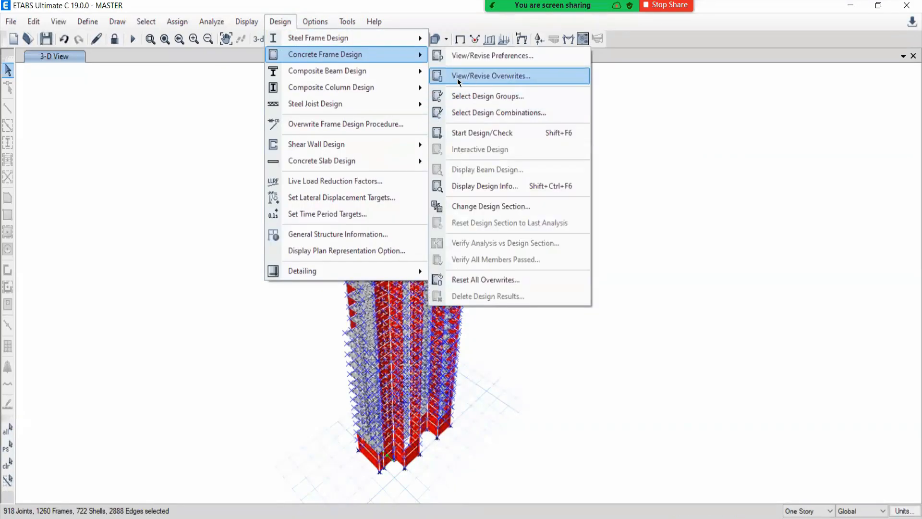
left_click(468, 76)
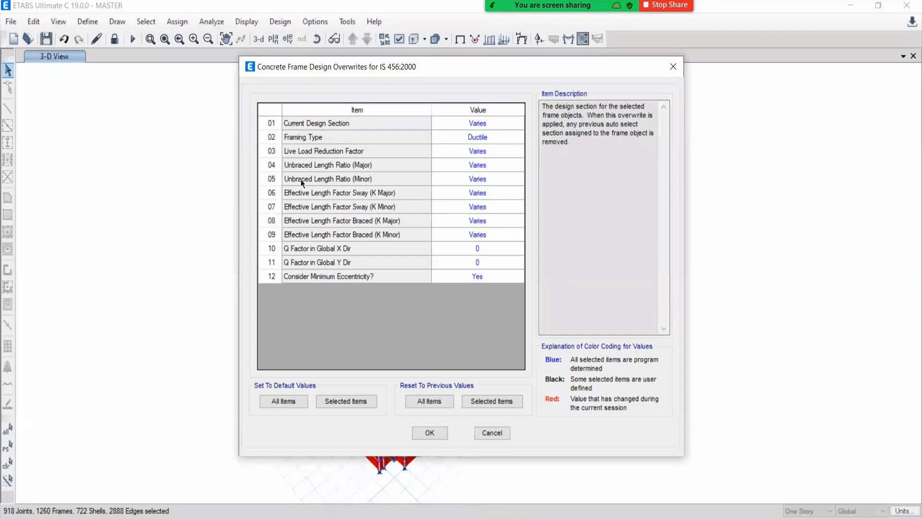
left_click(456, 192)
type("1.2")
key("Return")
type("1.2")
left_click(465, 225)
type("1.2")
left_click(459, 232)
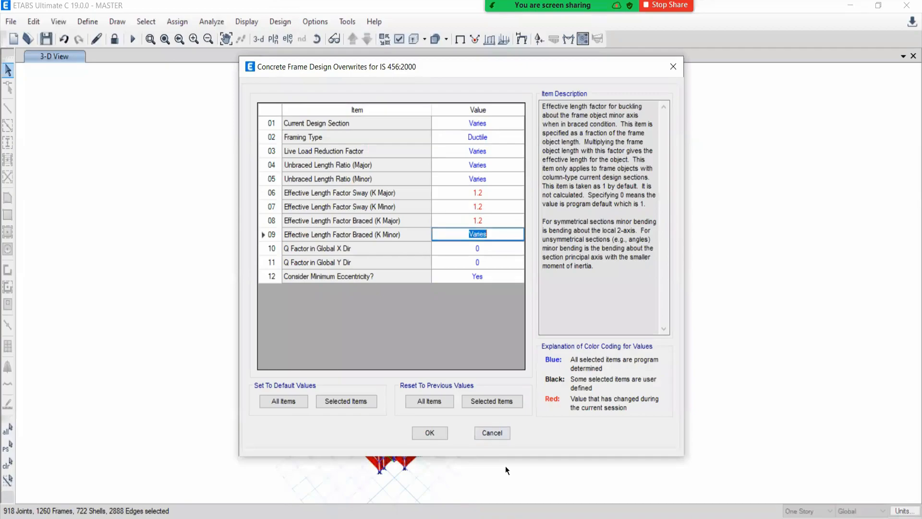
left_click(491, 433)
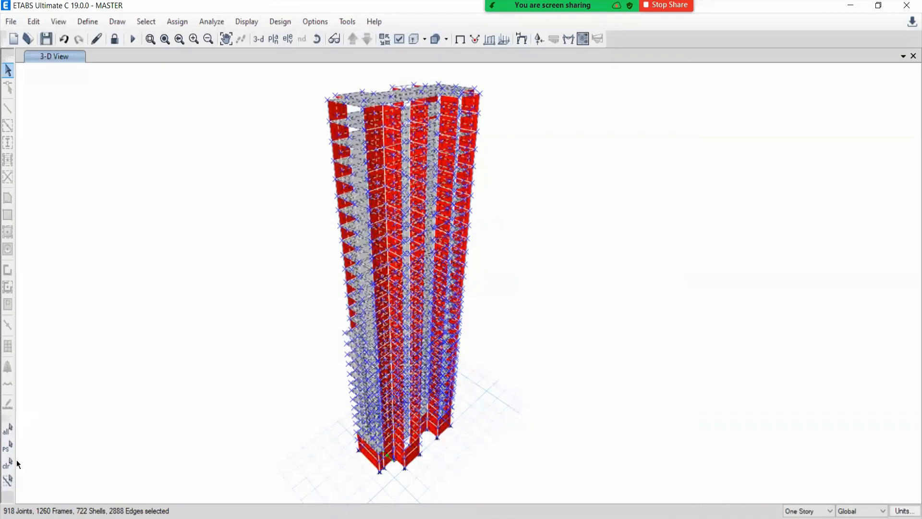
left_click(311, 22)
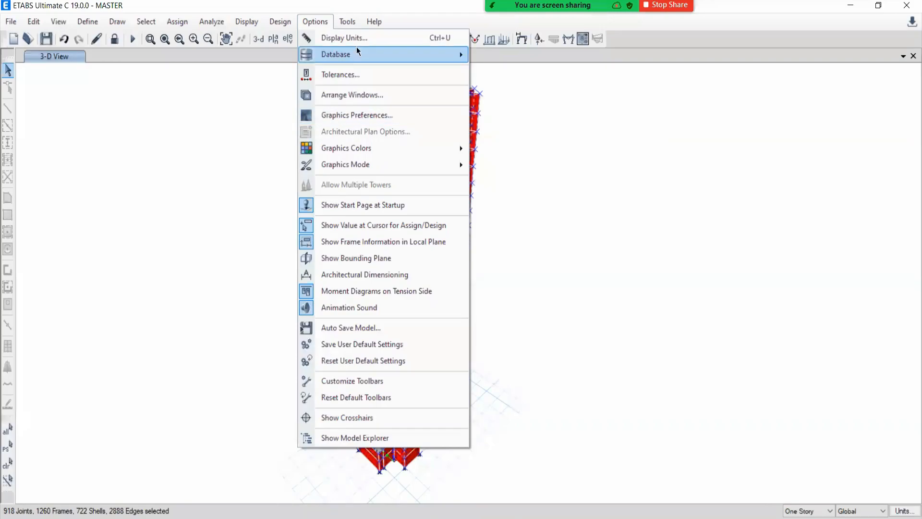
mouse_move(336, 21)
mouse_move(275, 22)
mouse_move(331, 55)
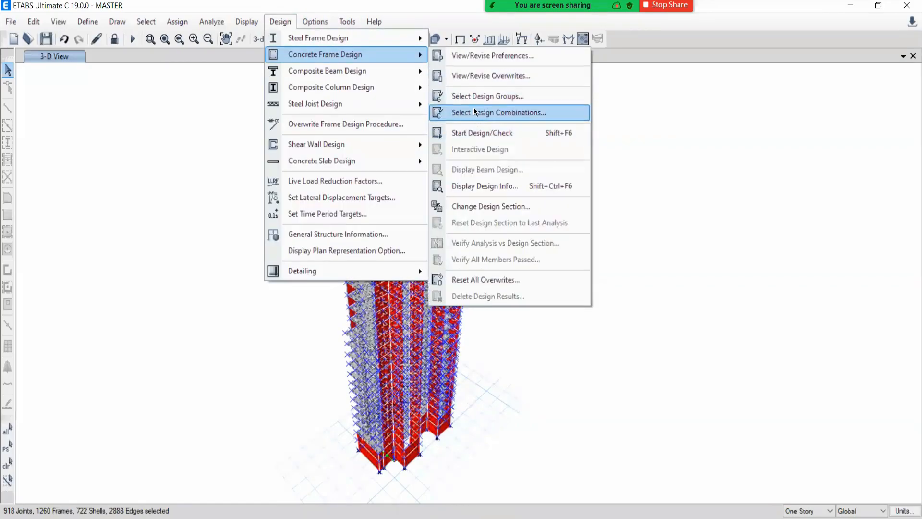
left_click(473, 76)
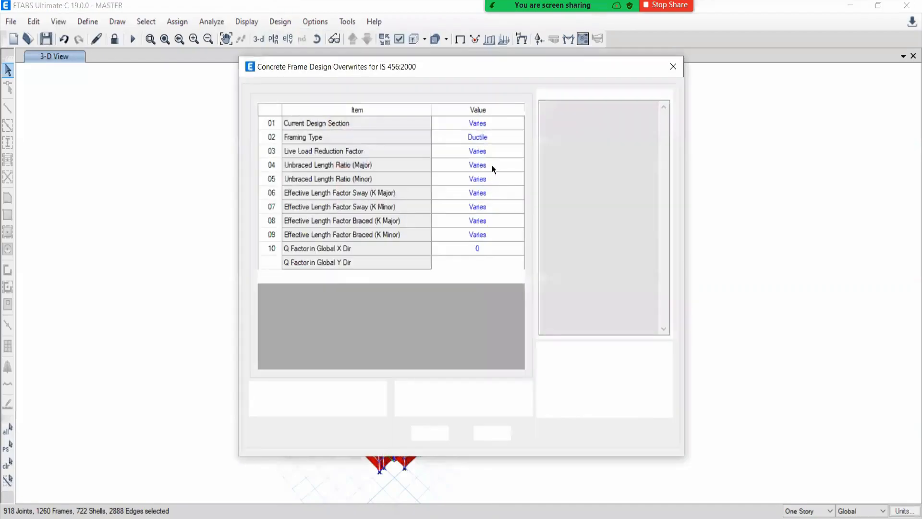
left_click(492, 432)
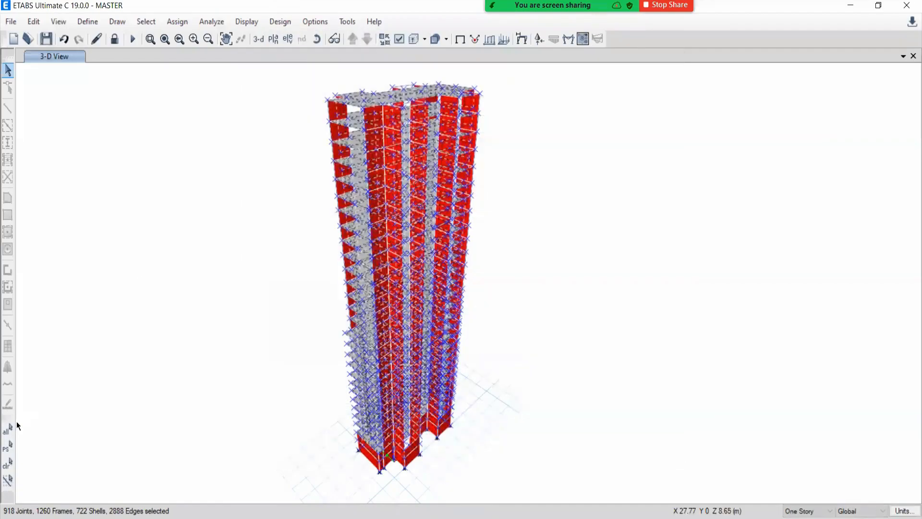
Clear the current selection and select only the columns by object type
left_click(8, 463)
left_click(146, 21)
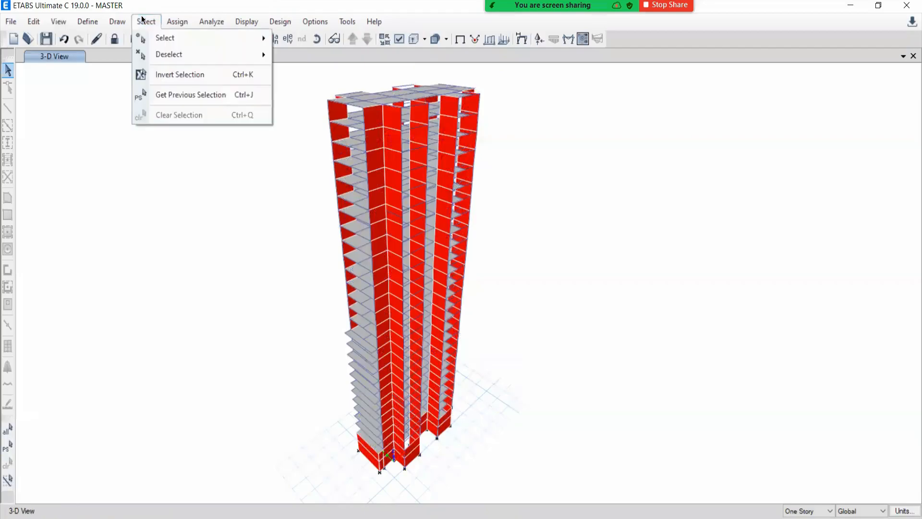
mouse_move(250, 38)
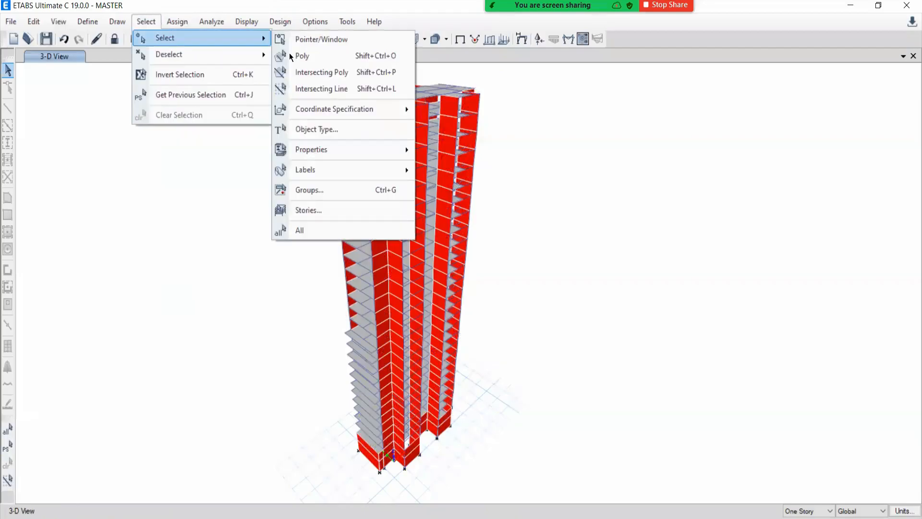
left_click(302, 131)
left_click(403, 176)
left_click(411, 385)
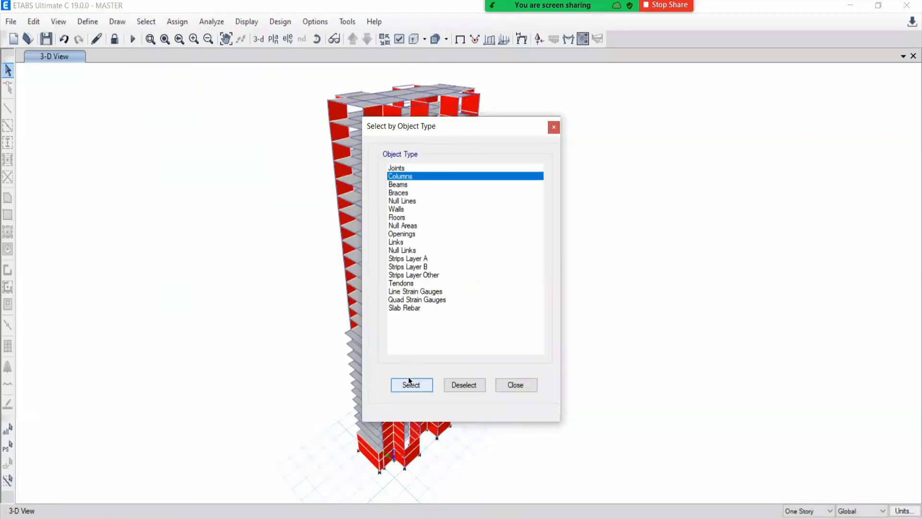
left_click(516, 384)
Set the sway effective length factors K Major and K Minor to 1.2 in the selected columns' concrete frame design overwrites
left_click(178, 22)
left_click(247, 22)
left_click(304, 23)
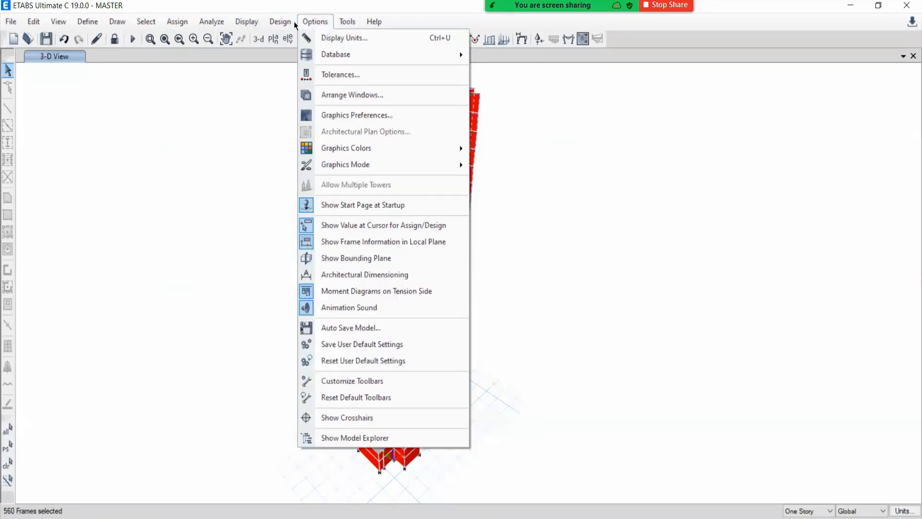
left_click(277, 22)
left_click(277, 21)
mouse_move(297, 55)
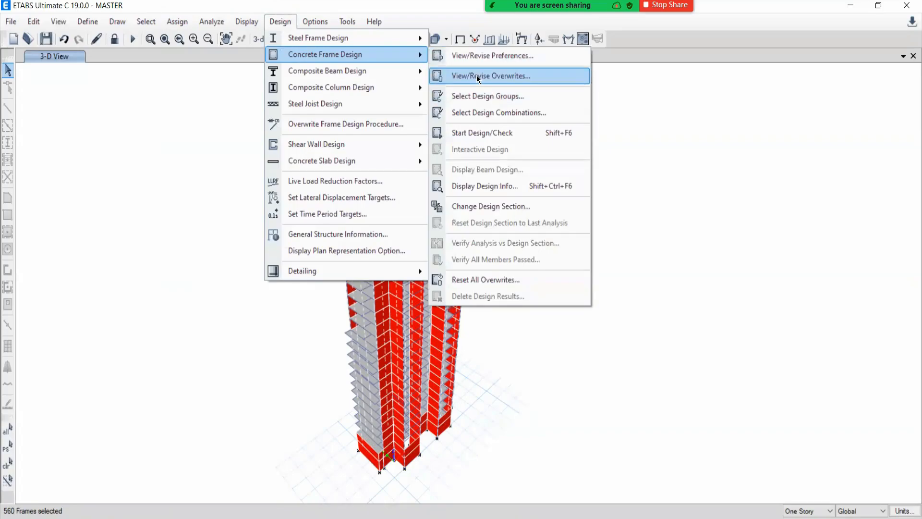
left_click(476, 76)
left_click(469, 180)
left_click(464, 195)
type("1.2")
key("Return")
type("1.2")
key("Return")
Set the braced effective length factors K Major and K Minor to 1.2, apply the overwrites and clear the selection
type("1.2")
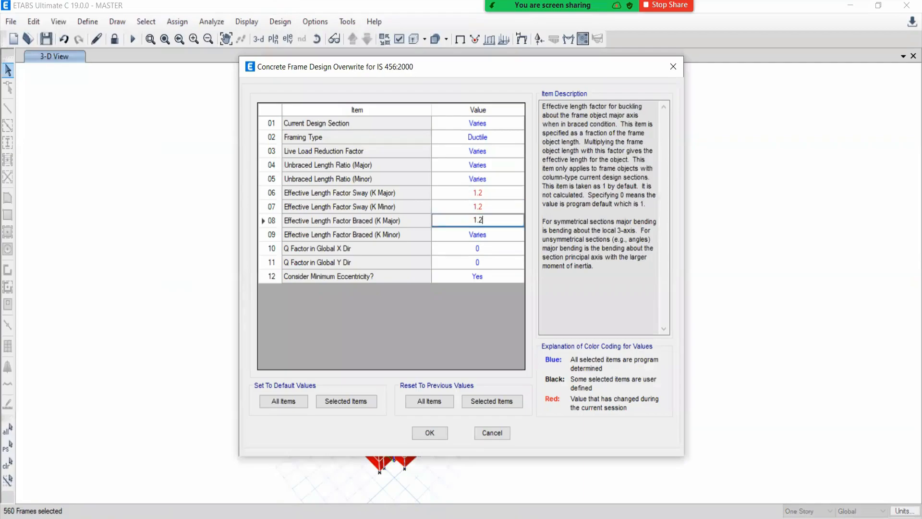
key("Return")
type("1.2")
key("Return")
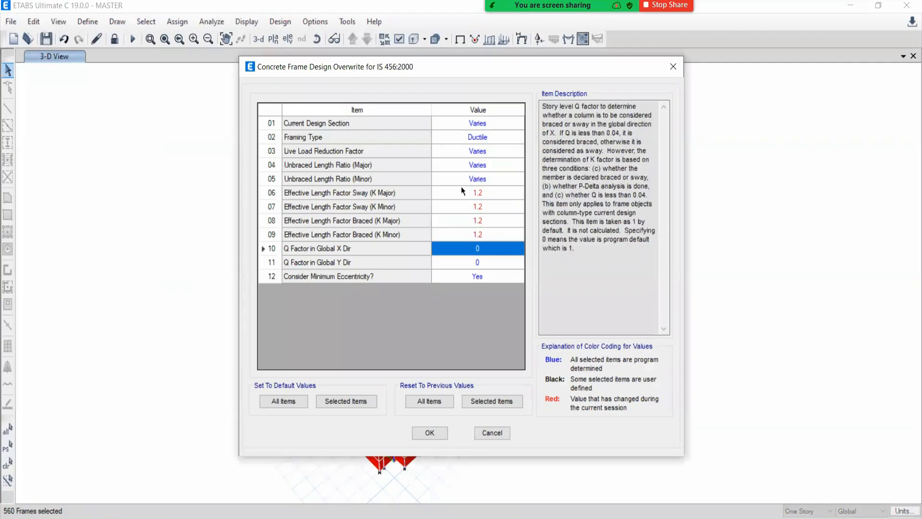
left_click(422, 433)
left_click(6, 465)
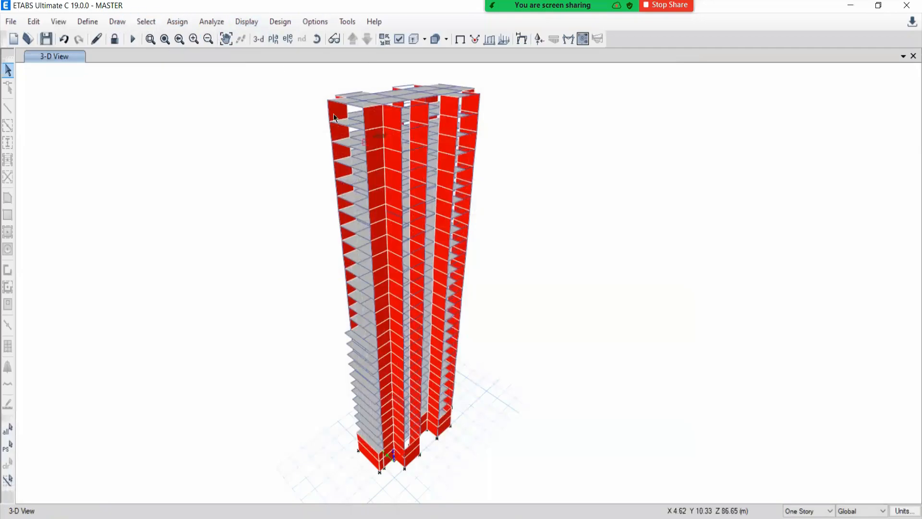
Select all columns in the model again by object type
left_click(146, 21)
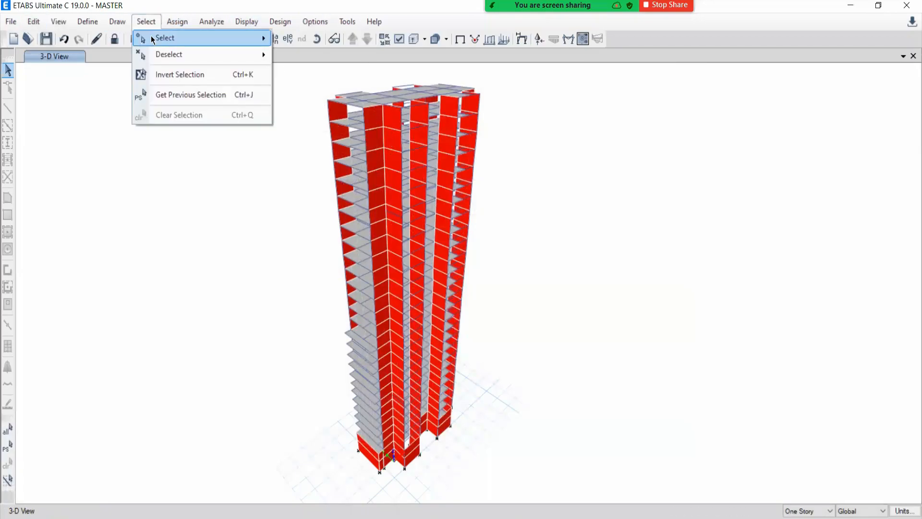
mouse_move(151, 37)
left_click(329, 131)
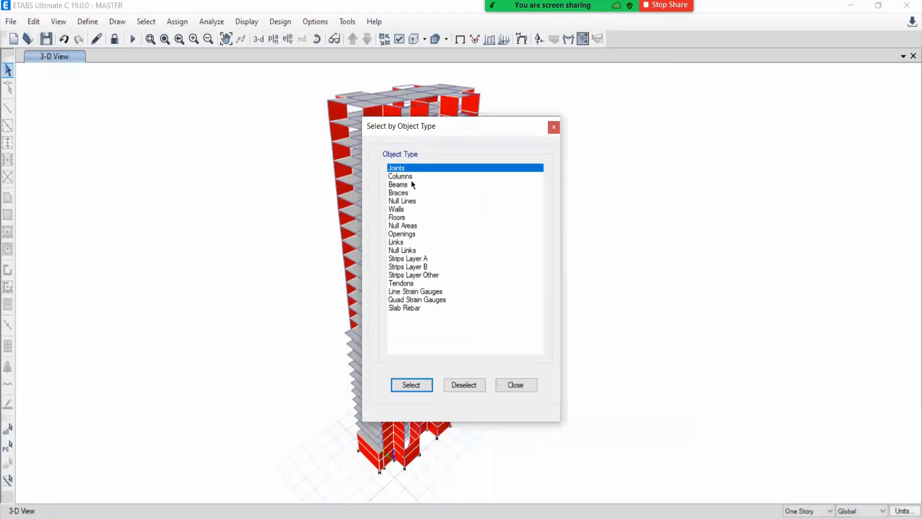
left_click(403, 176)
left_click(411, 385)
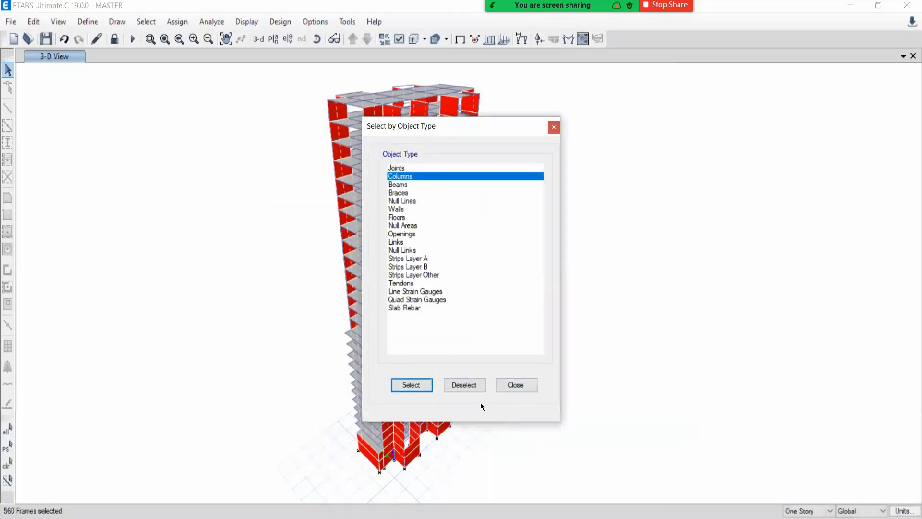
Assign load combinations F-101 through F-125 as the concrete frame design combinations for the selected columns
left_click(512, 384)
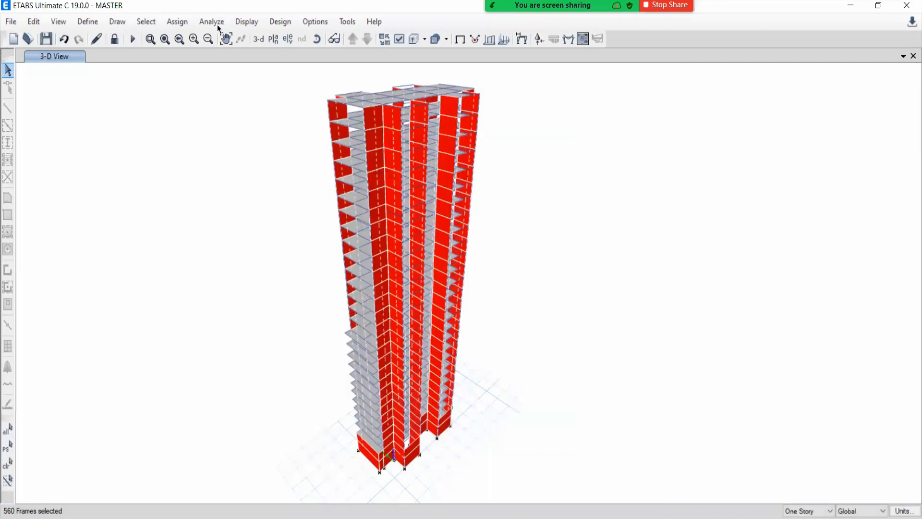
left_click(279, 22)
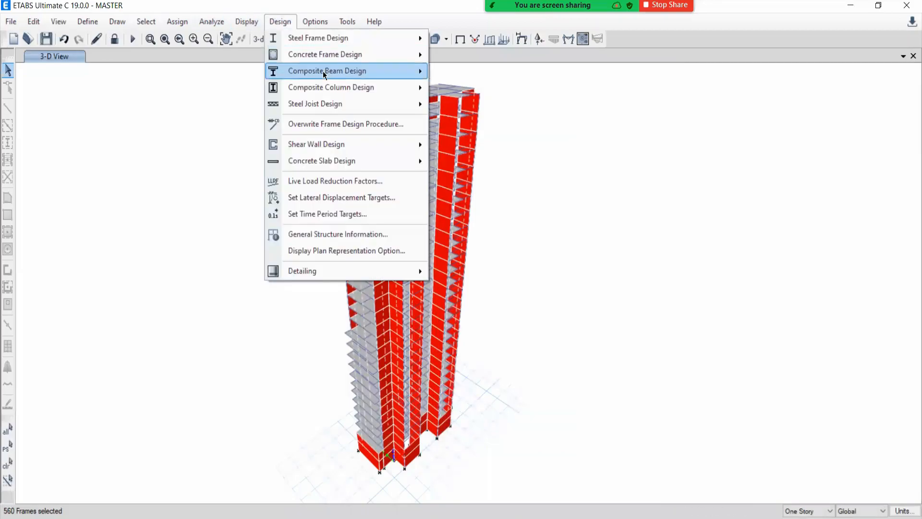
mouse_move(322, 54)
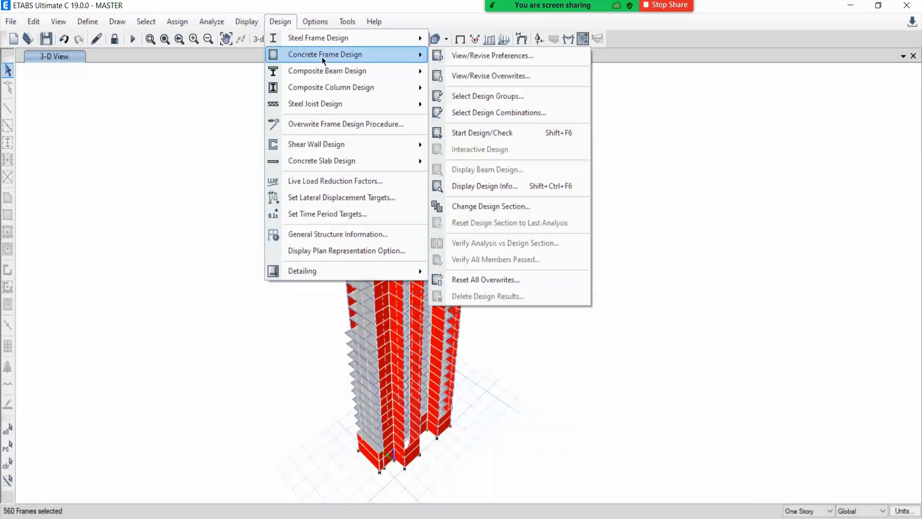
left_click(470, 114)
left_click_drag(323, 213, 328, 263)
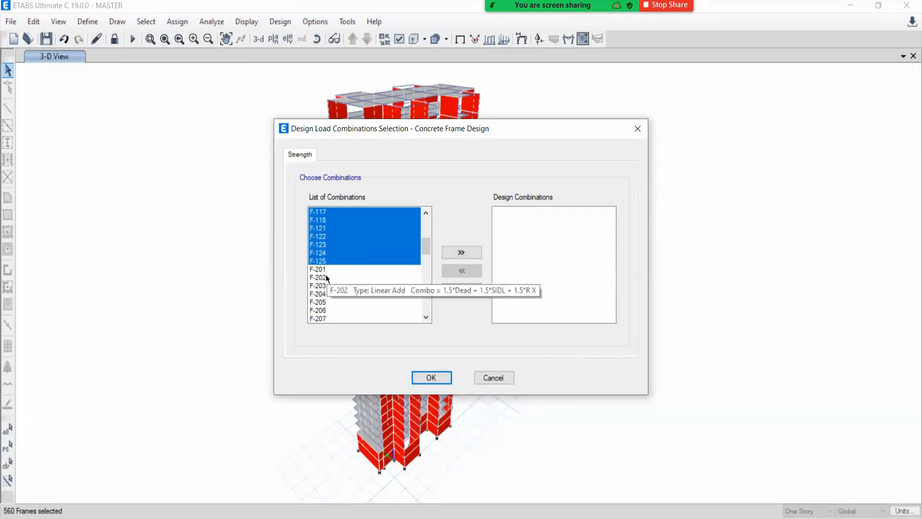
left_click(469, 252)
mouse_move(612, 233)
left_mouse_down()
mouse_move(611, 301)
mouse_move(613, 225)
left_mouse_up()
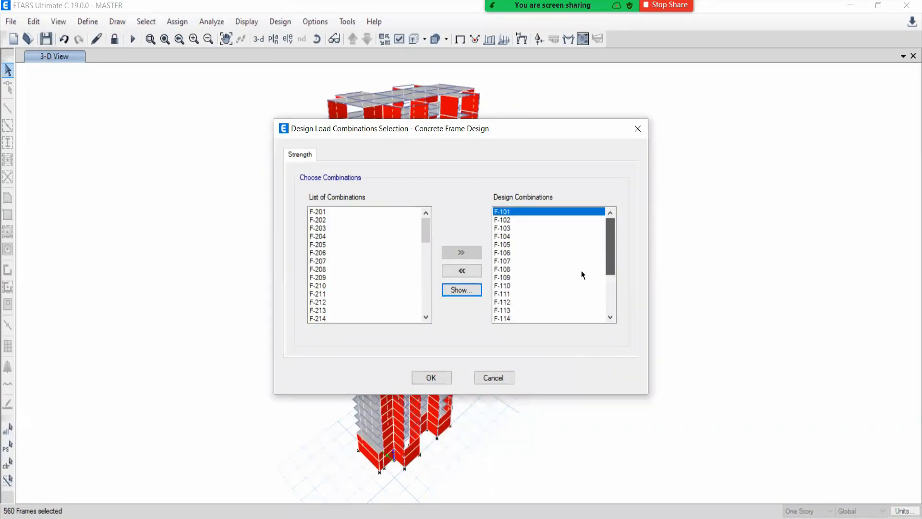
left_click(432, 378)
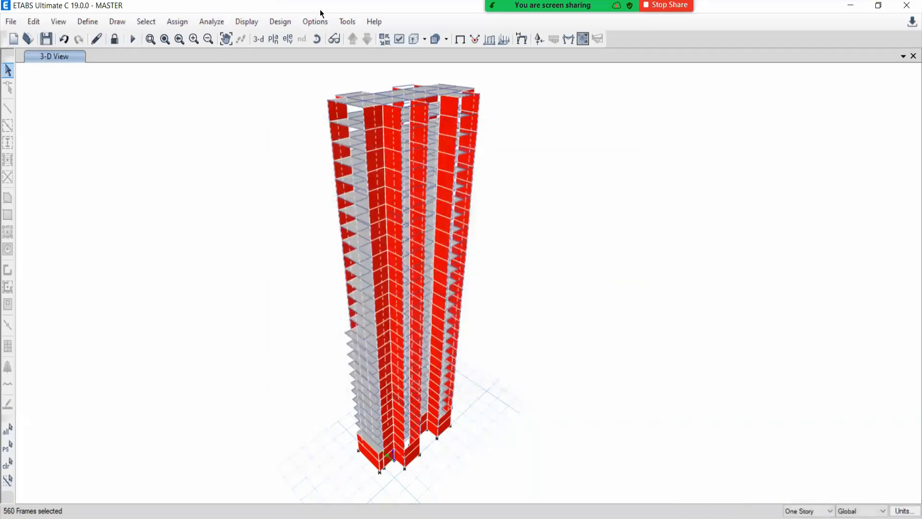
Run the concrete frame design check on the selected columns
left_click(279, 21)
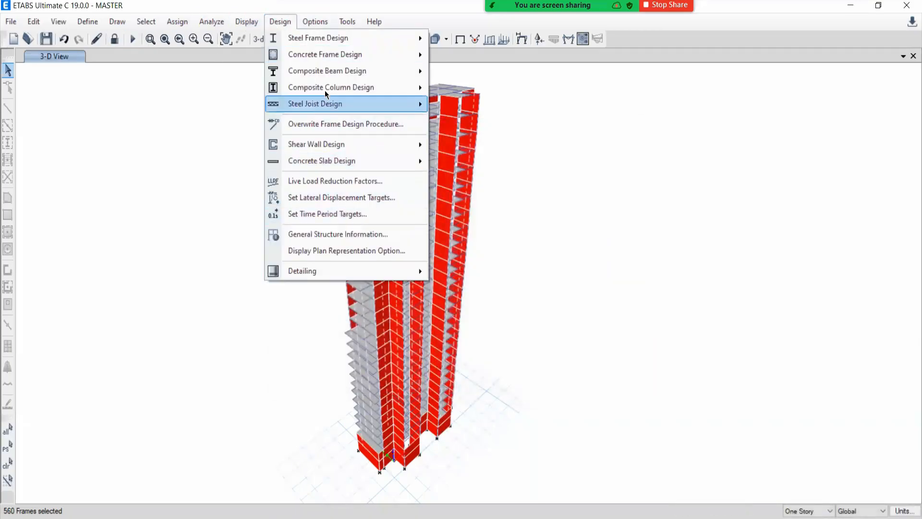
left_click(432, 39)
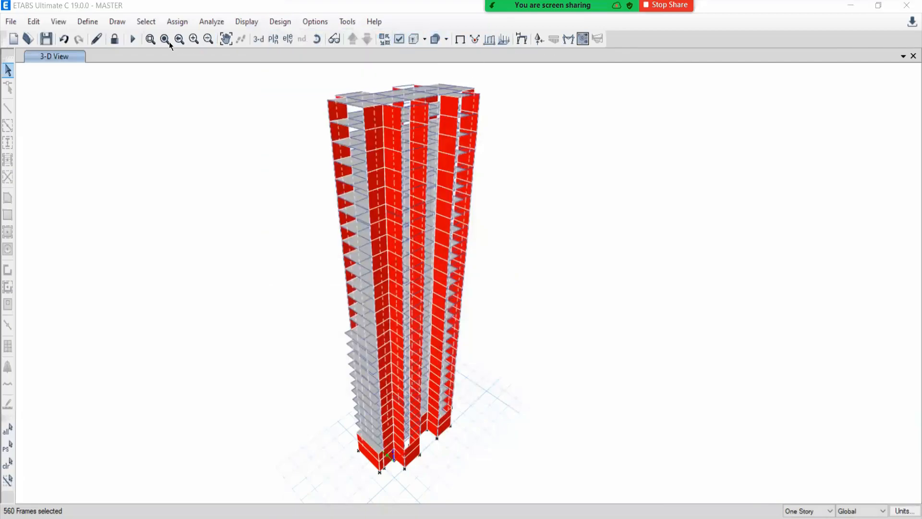
left_click(280, 21)
mouse_move(350, 54)
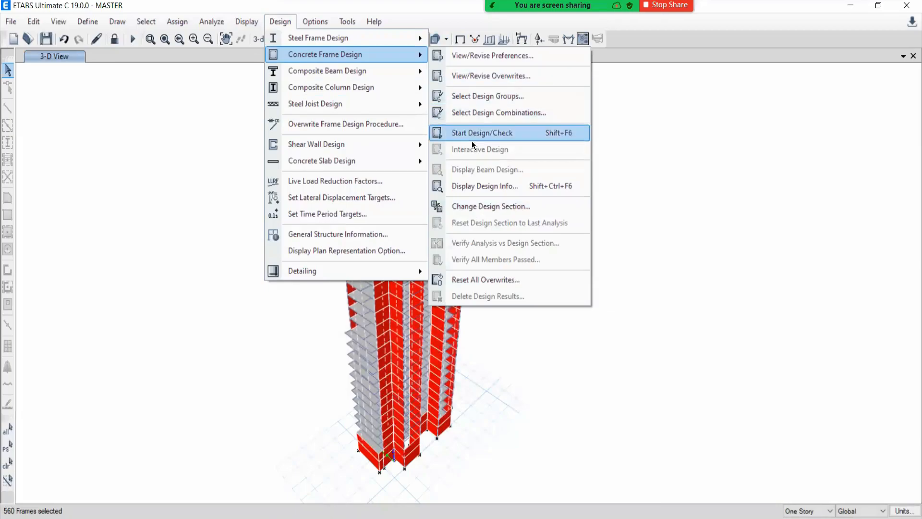
left_click(457, 134)
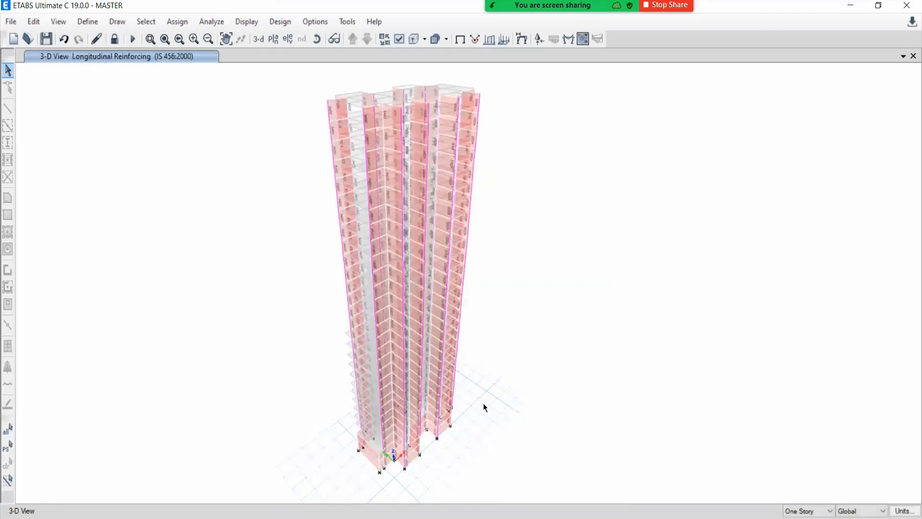
Verify whether all concrete frame members passed and select the frames that have not been checked
left_click(270, 22)
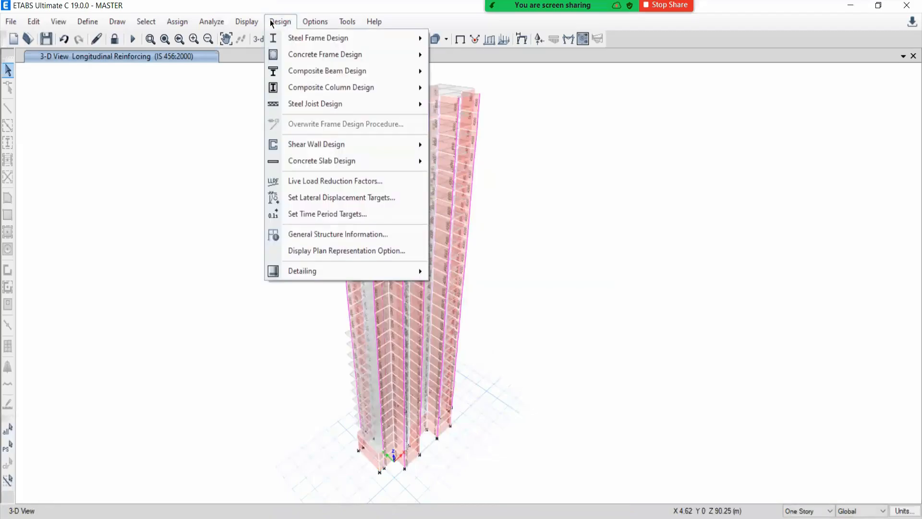
mouse_move(307, 55)
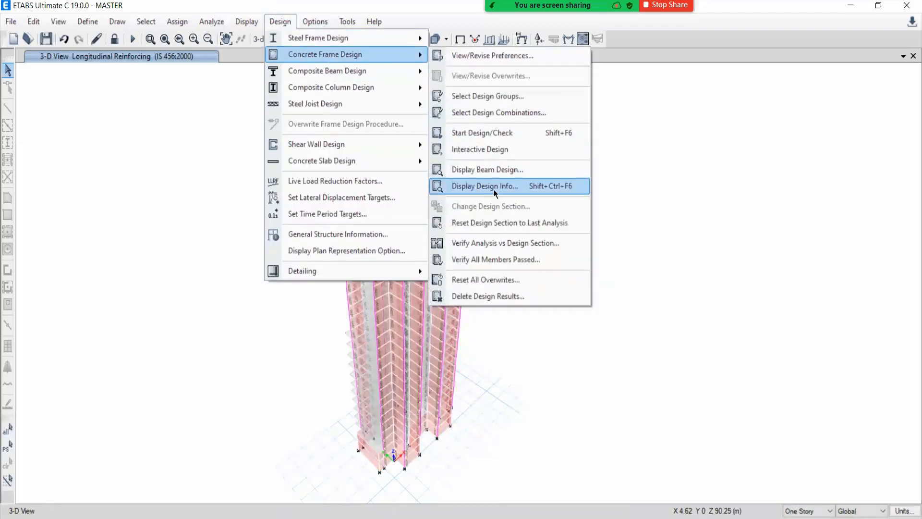
left_click(474, 260)
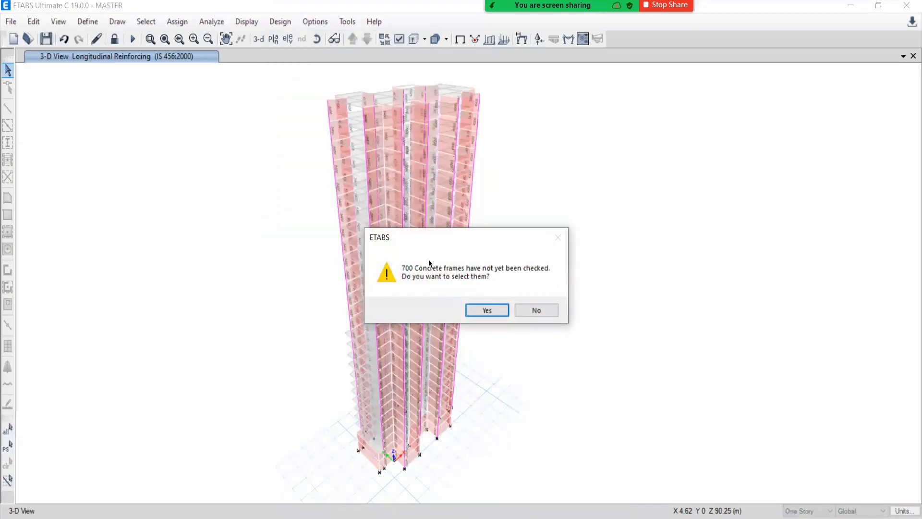
left_click_drag(480, 229, 357, 231)
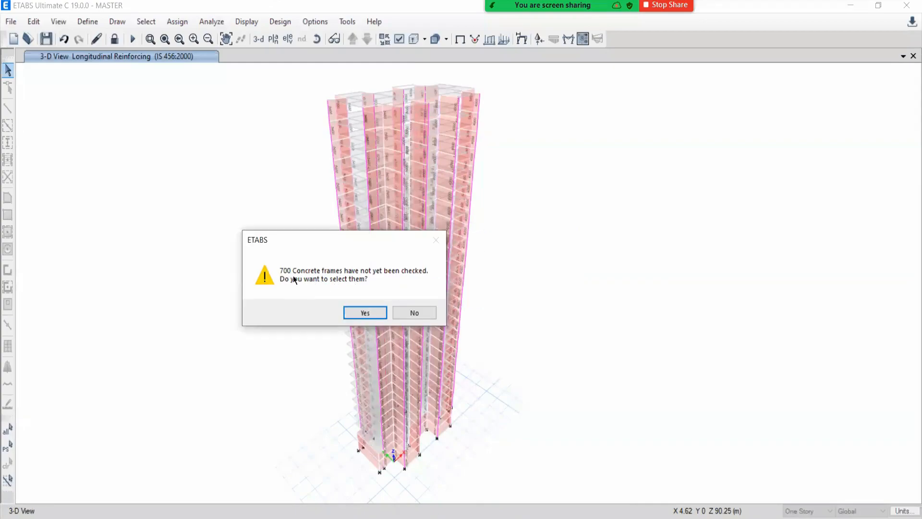
left_click_drag(321, 238, 146, 148)
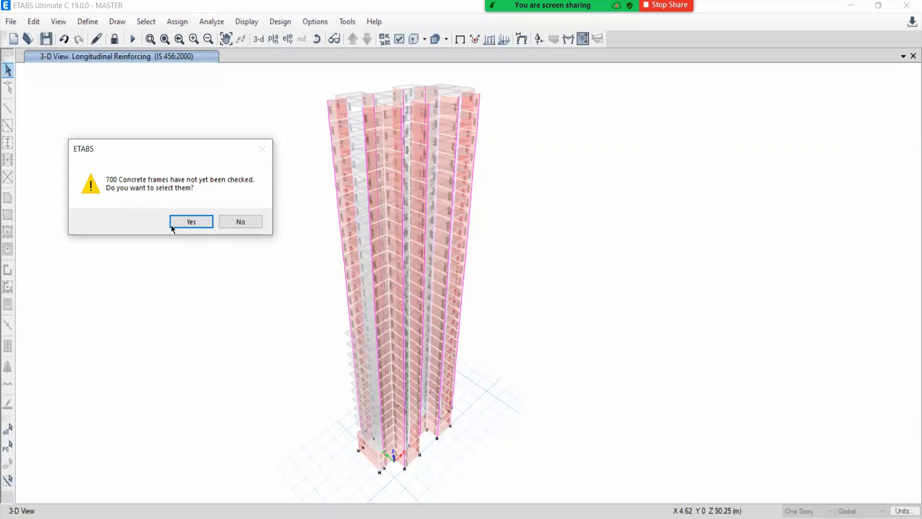
left_click(188, 223)
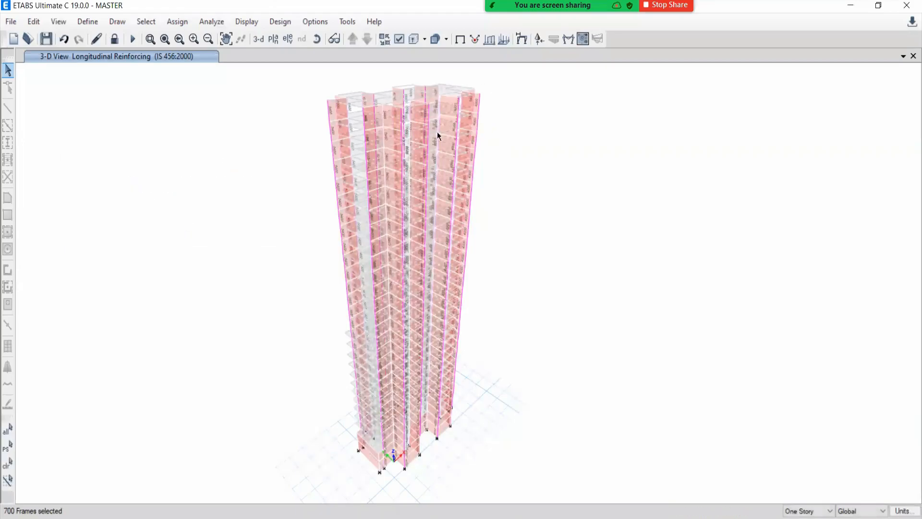
Isolate the selected unchecked frames in the 3-D view to inspect them, and restore the display of all objects
right_click(84, 150)
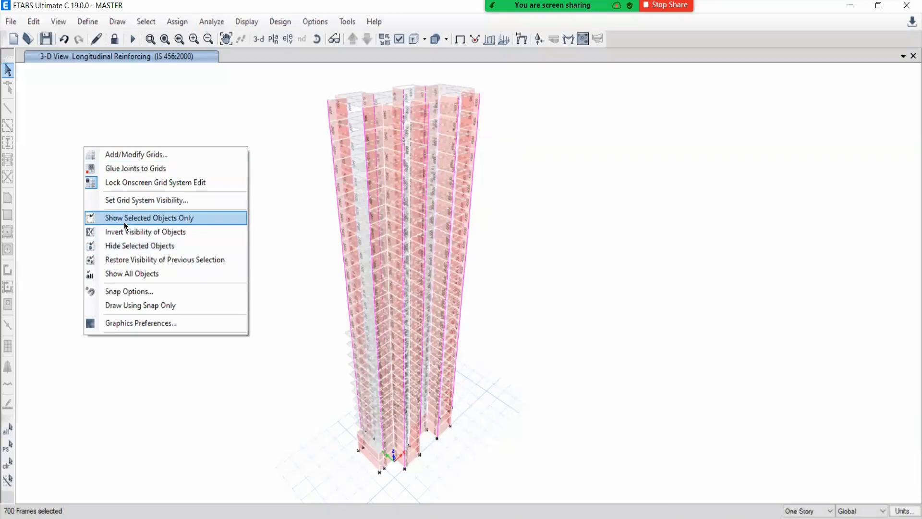
left_click(126, 219)
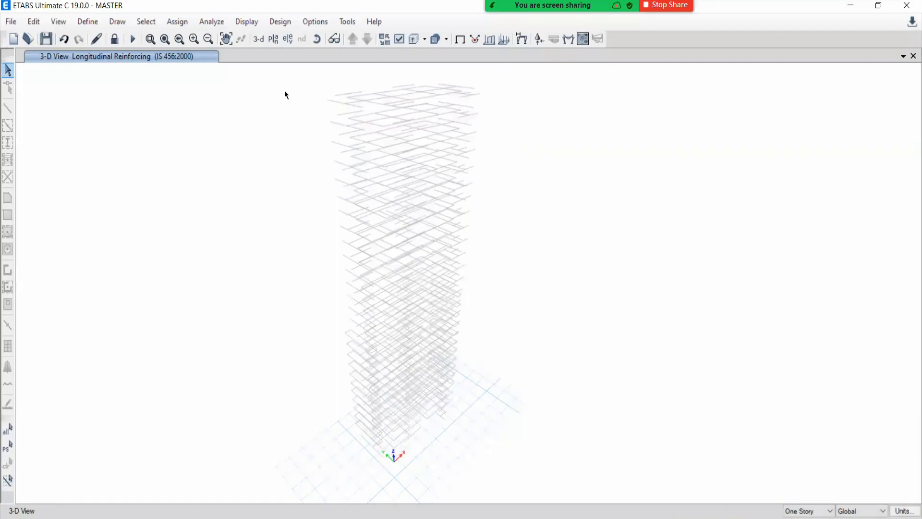
right_click(231, 126)
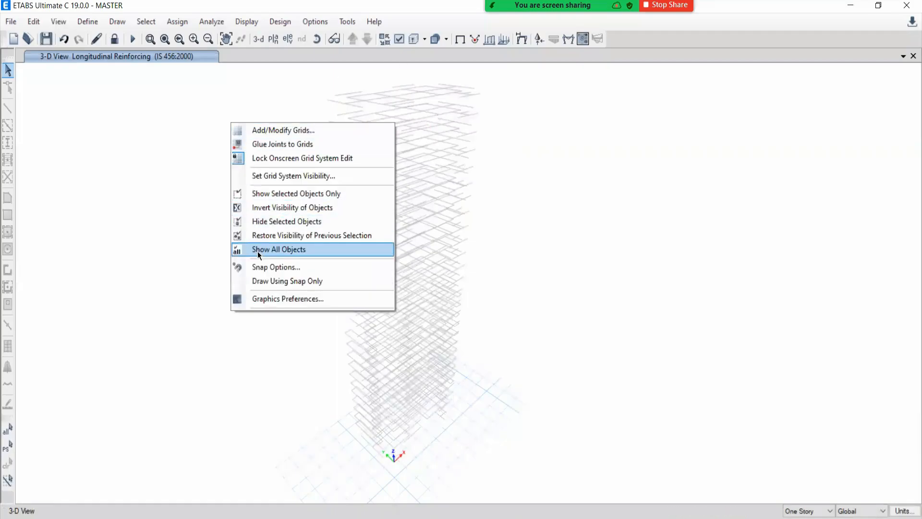
left_click(258, 250)
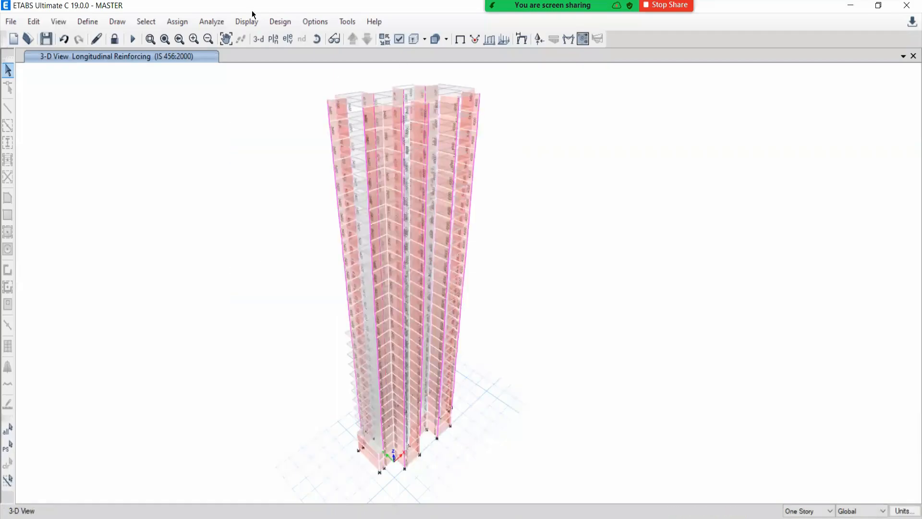
Select all beams in the model by object type
left_click(146, 21)
mouse_move(164, 37)
left_click(336, 132)
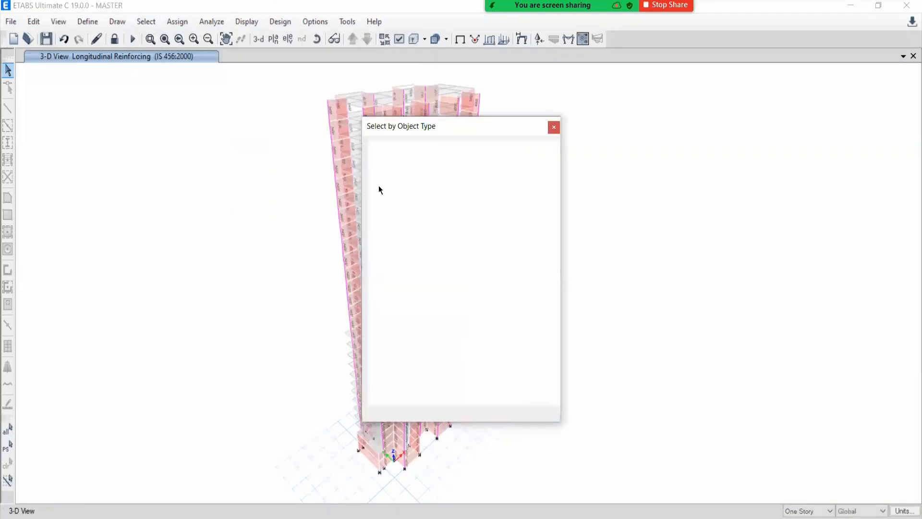
left_click(398, 185)
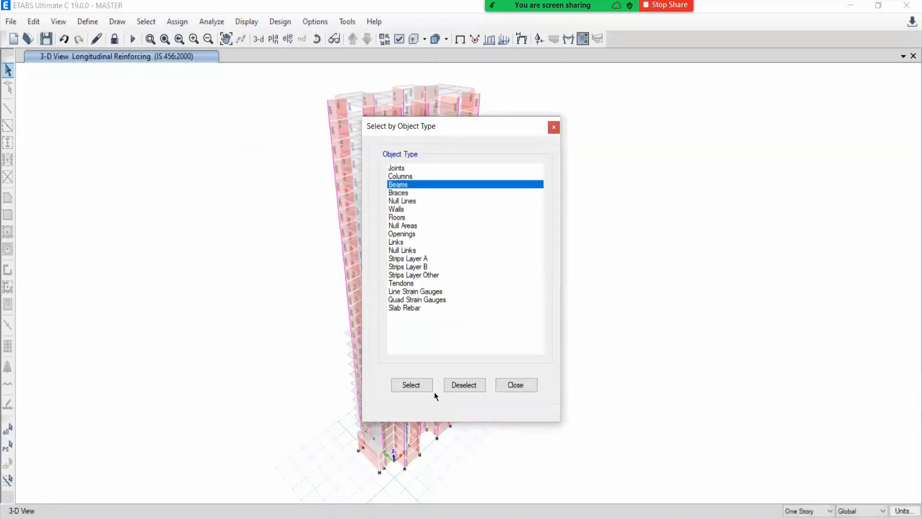
left_click(403, 387)
left_click(513, 387)
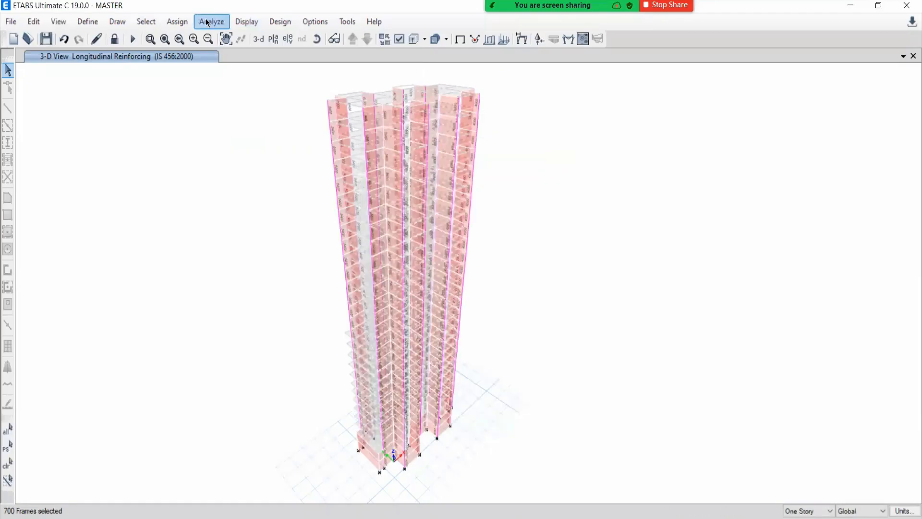
Replace design combinations F-101 through F-125 with the F-201 series of combinations for the beams' concrete frame design
left_click(277, 21)
mouse_move(303, 57)
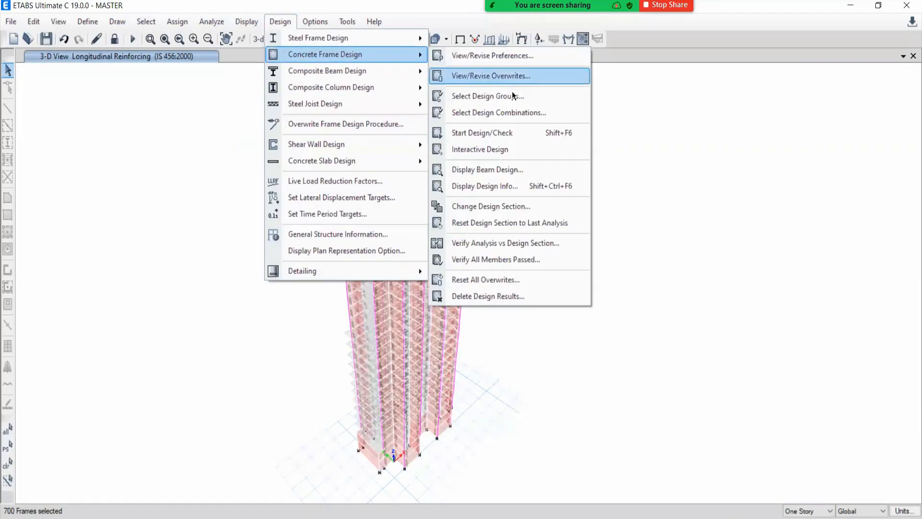
left_click(497, 114)
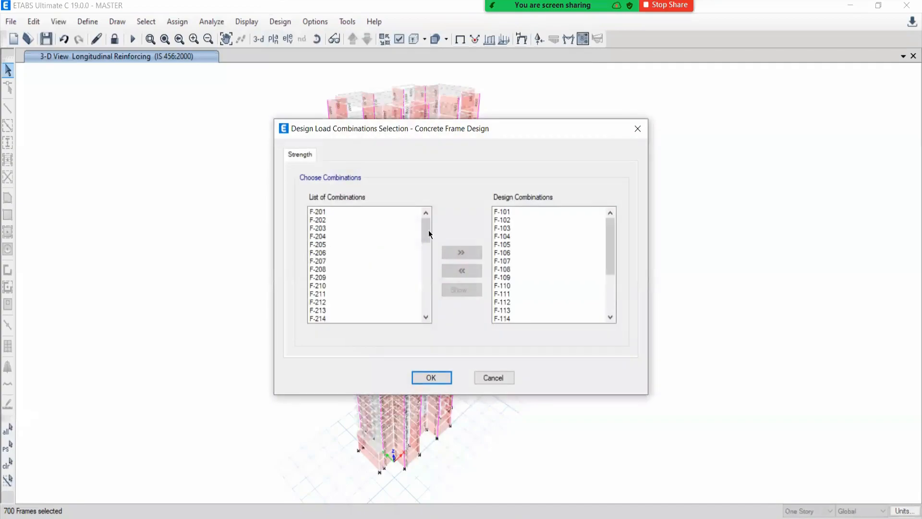
left_click_drag(500, 215, 463, 338)
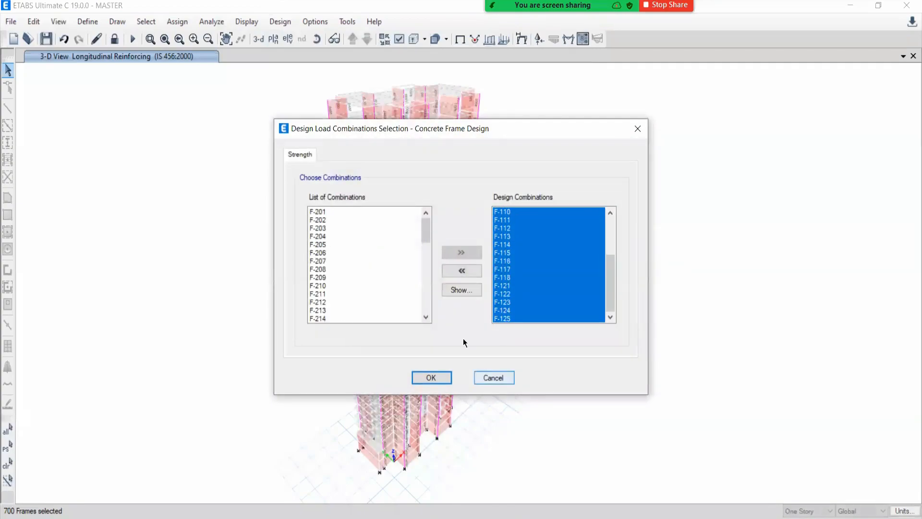
left_click(462, 271)
left_click_drag(426, 224, 421, 246)
mouse_move(321, 254)
left_mouse_down()
mouse_move(321, 327)
mouse_move(326, 240)
left_mouse_up()
left_click(461, 252)
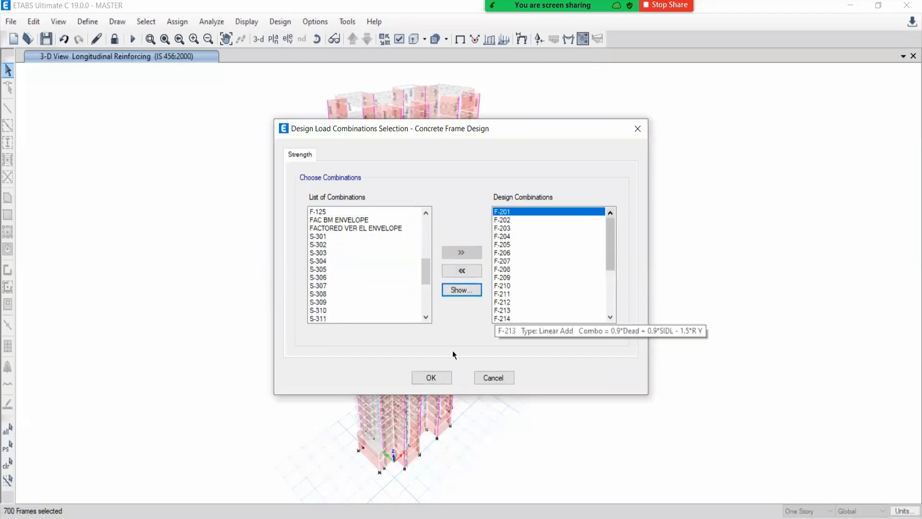
left_click(431, 377)
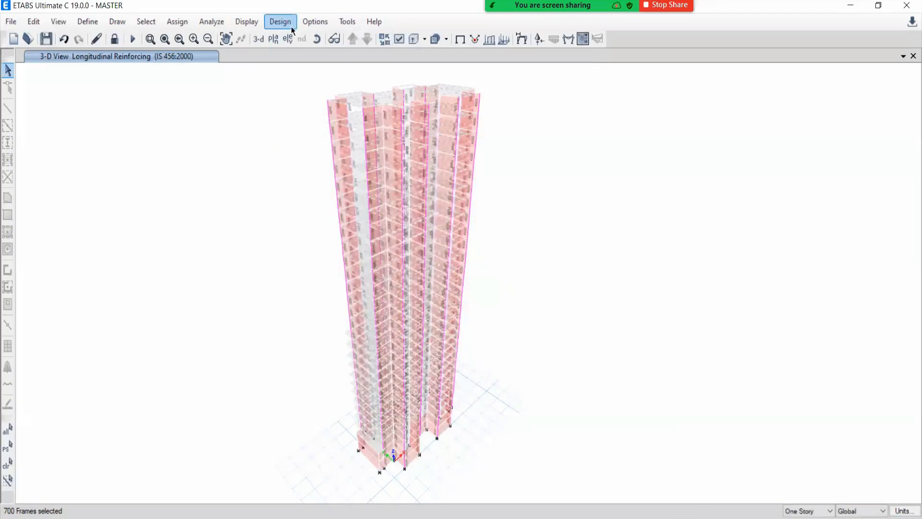
Run the concrete frame design check on the selected beams
left_click(274, 23)
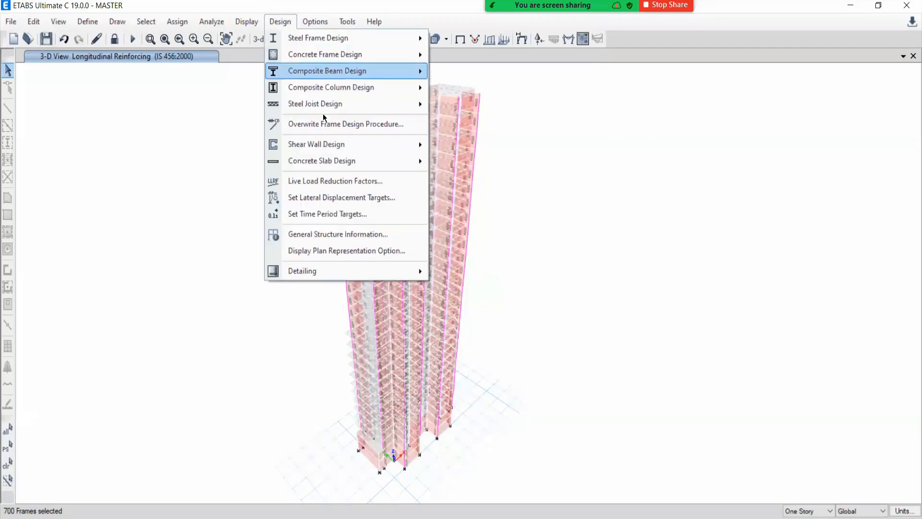
mouse_move(346, 62)
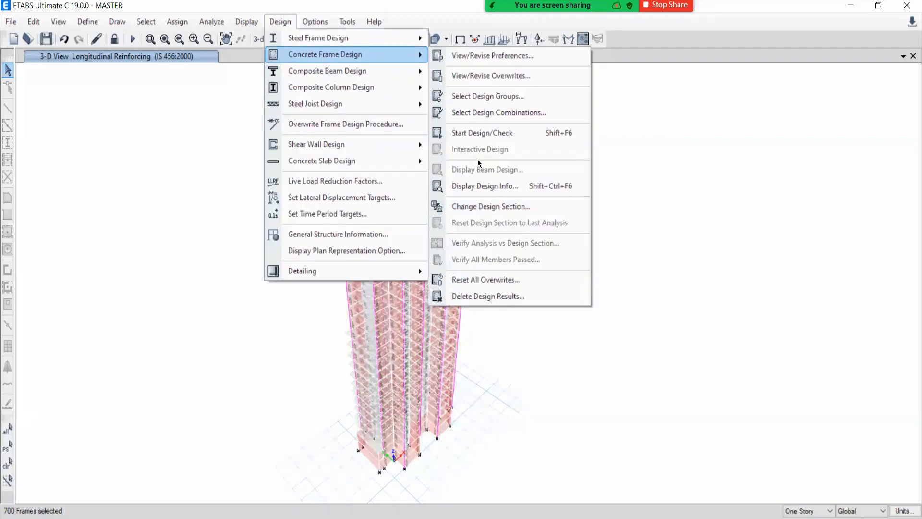
left_click(472, 135)
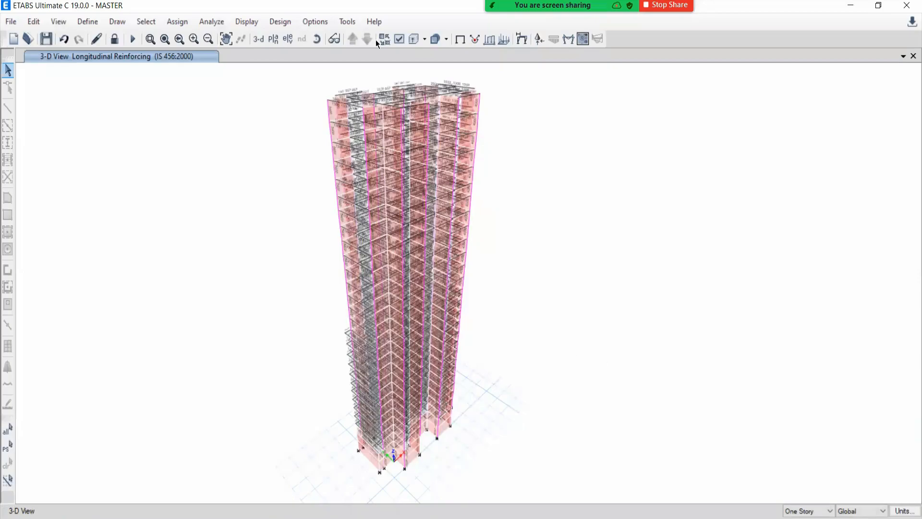
Verify that all concrete frame members pass the design check and dismiss the result
left_click(280, 21)
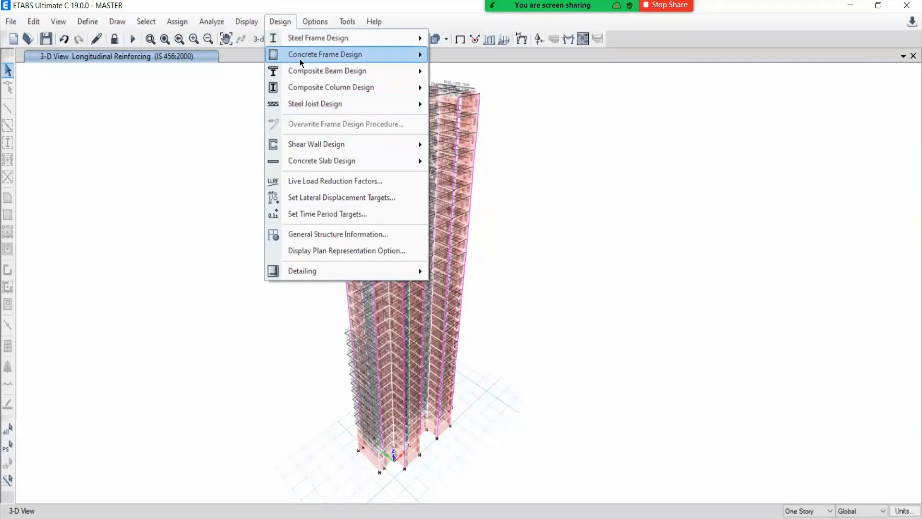
mouse_move(337, 57)
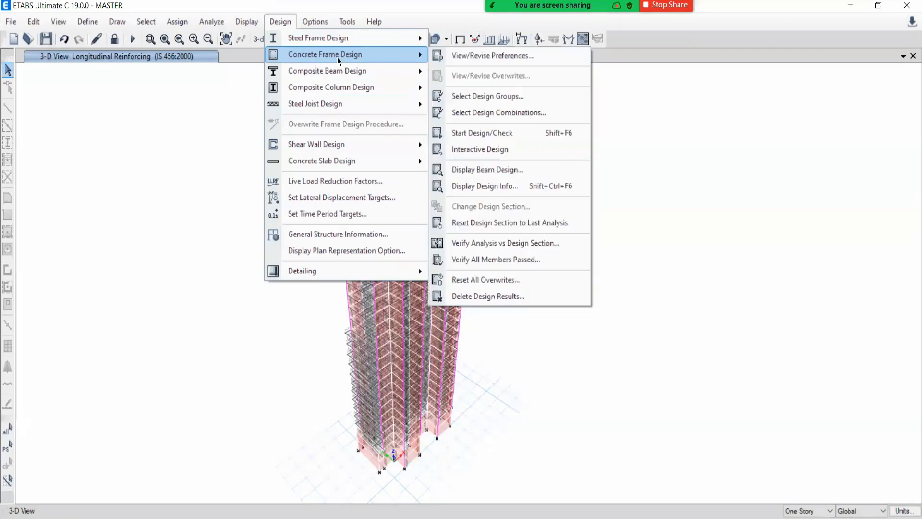
left_click(489, 260)
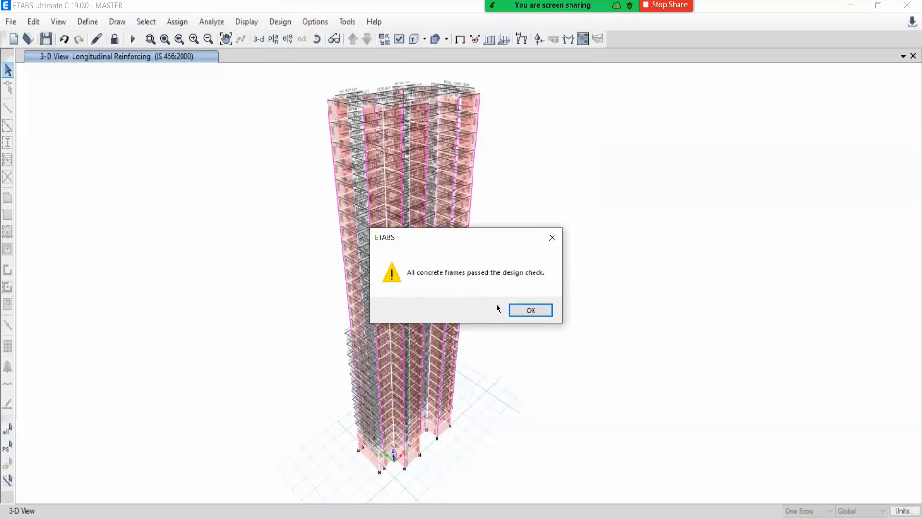
left_click(527, 311)
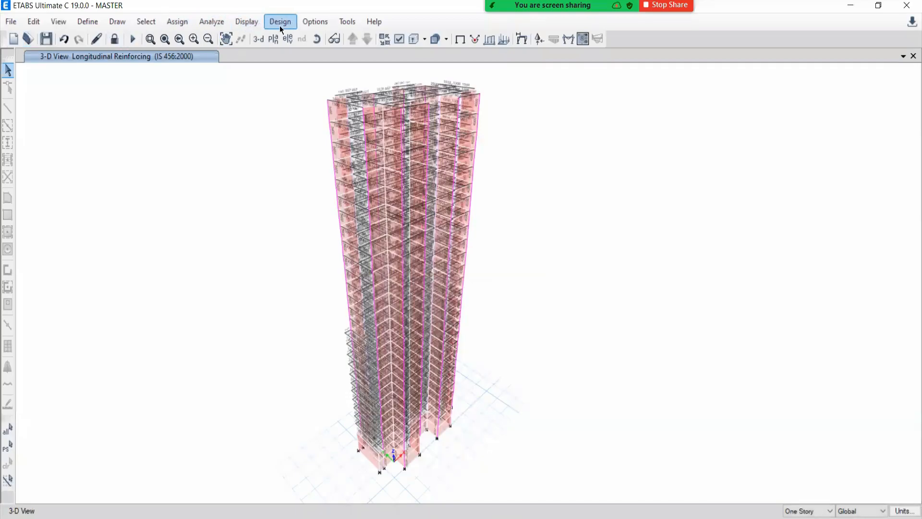
Select all walls in the model by object type
left_click(146, 22)
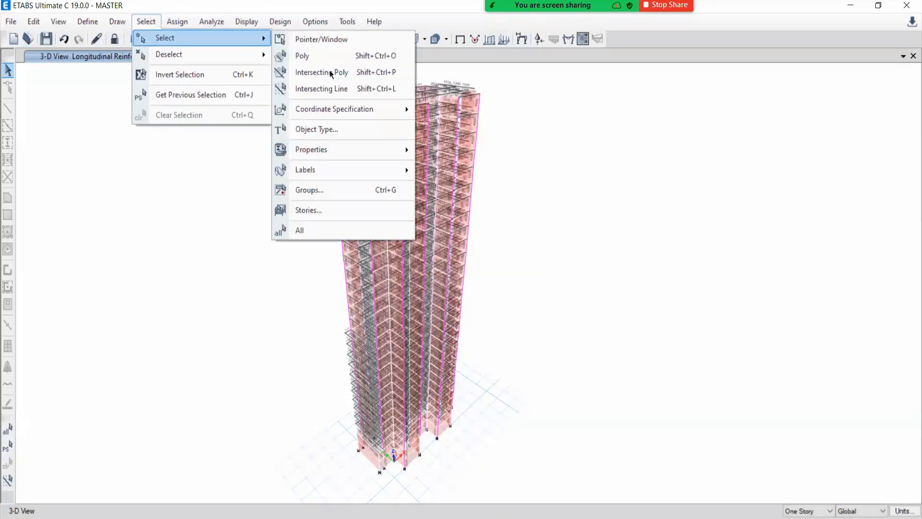
left_click(314, 131)
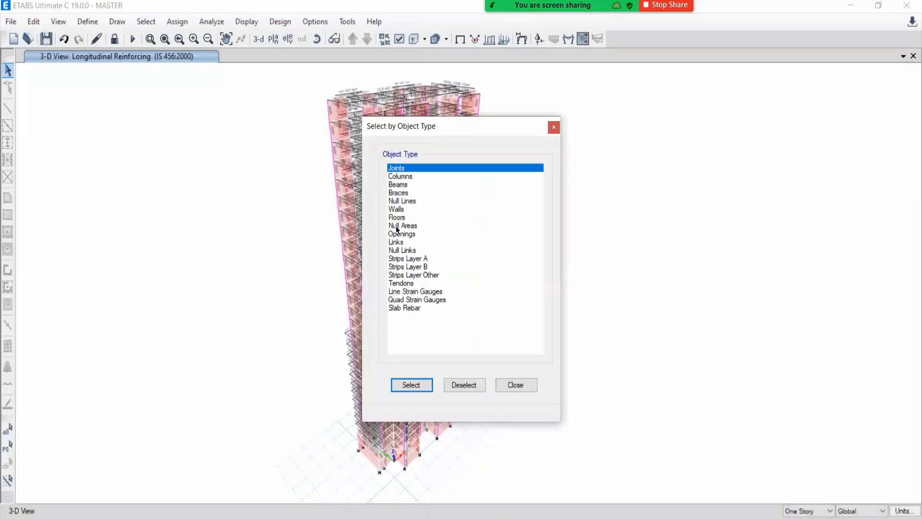
left_click(397, 208)
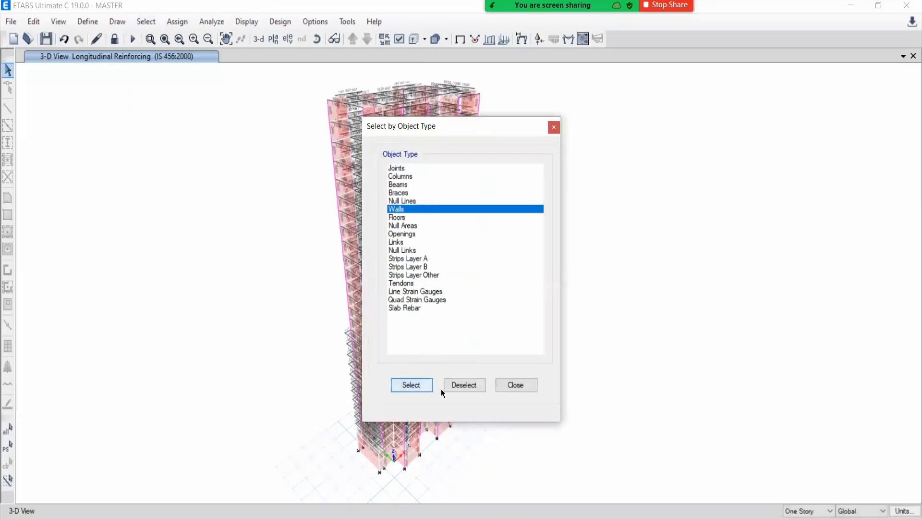
left_click(406, 384)
left_click(515, 384)
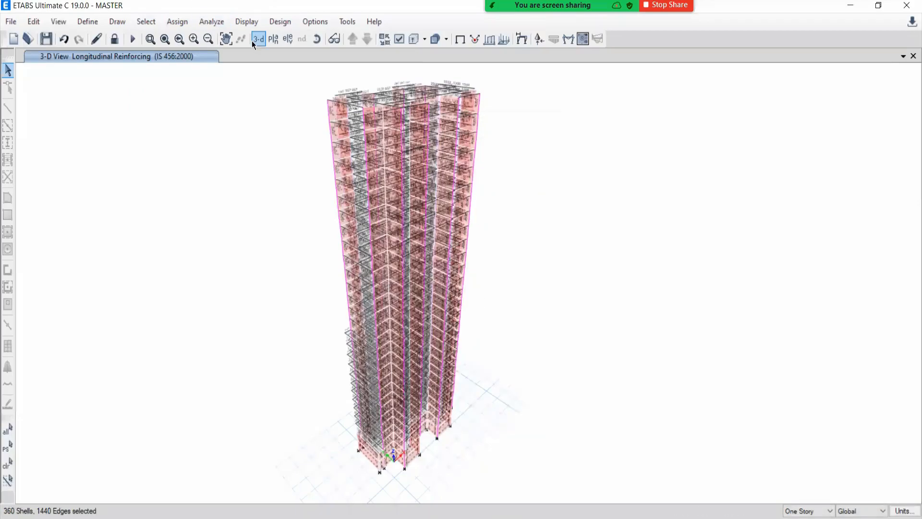
Set both the rebar material and the rebar shear material to Fe 500 in the shear wall design preferences
left_click(276, 23)
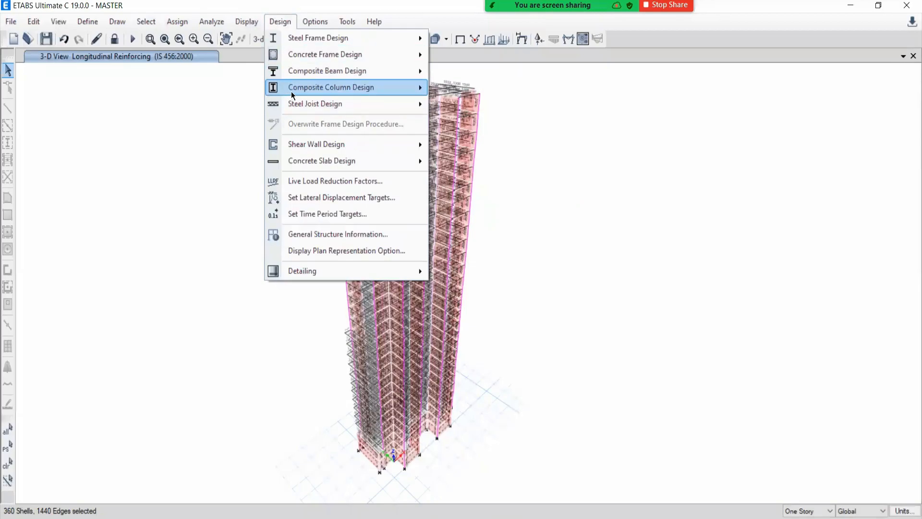
mouse_move(288, 59)
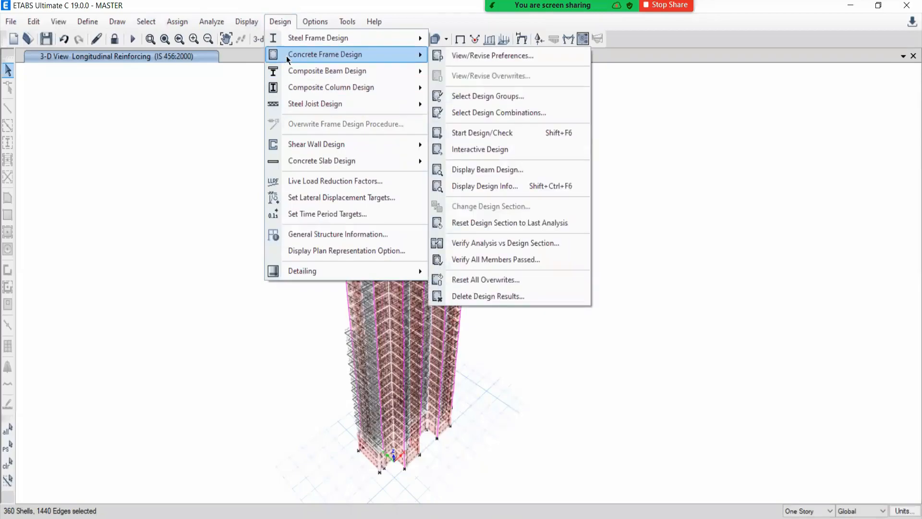
mouse_move(295, 146)
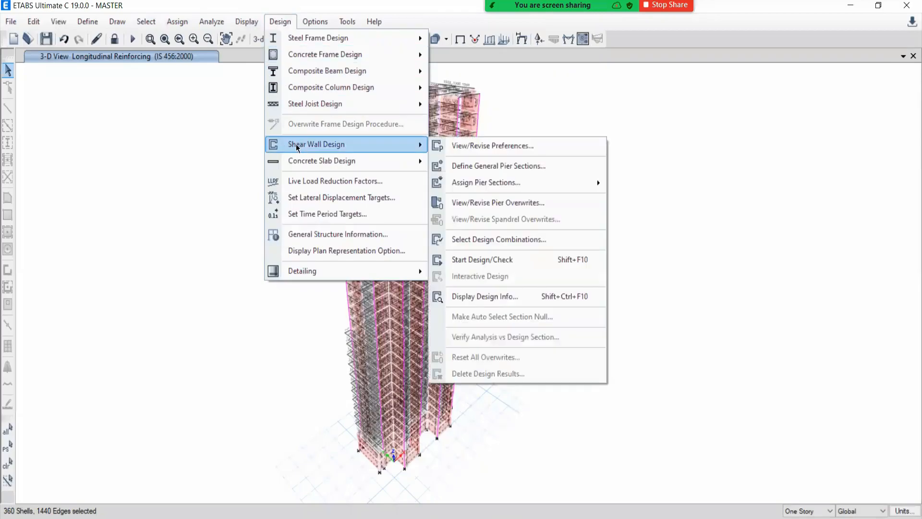
left_click(491, 146)
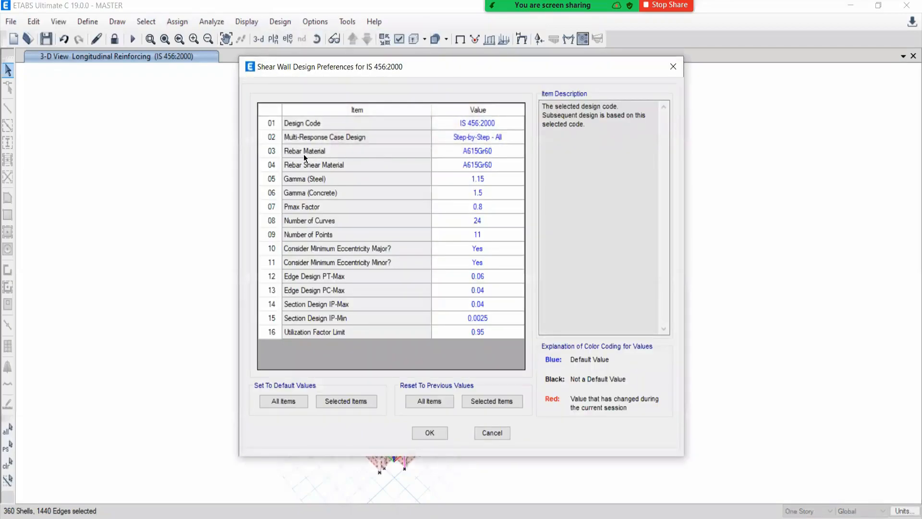
left_click(469, 150)
left_click(512, 152)
left_click(482, 172)
left_click(485, 170)
left_click(511, 164)
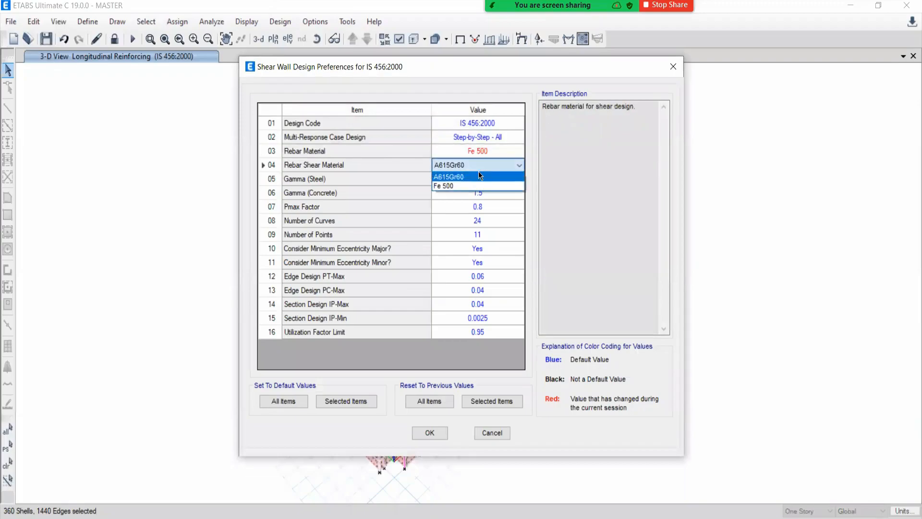
left_click(447, 187)
left_click_drag(447, 63, 375, 56)
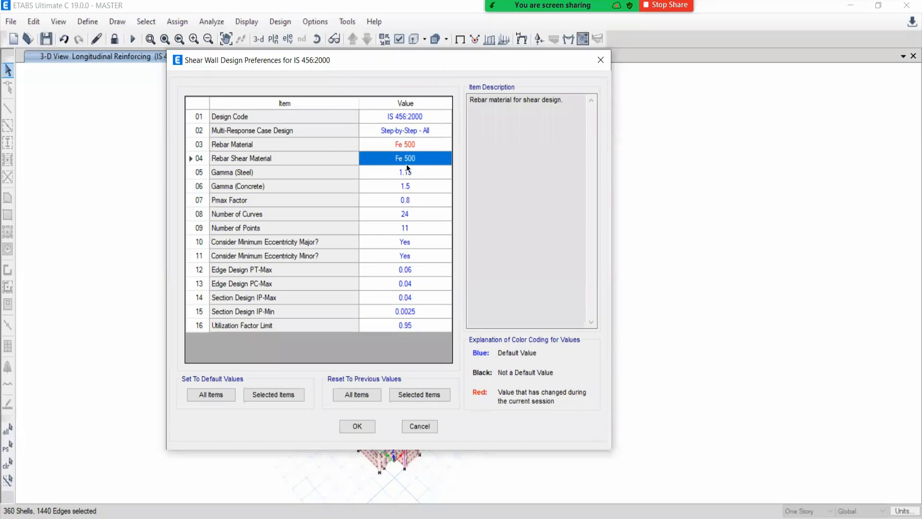
left_click(360, 426)
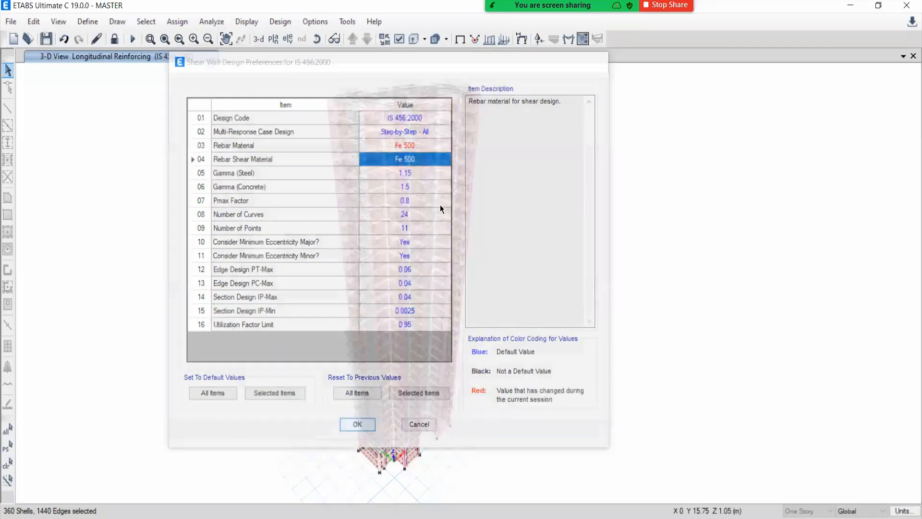
Run the shear wall design check on the selected walls
left_click(279, 21)
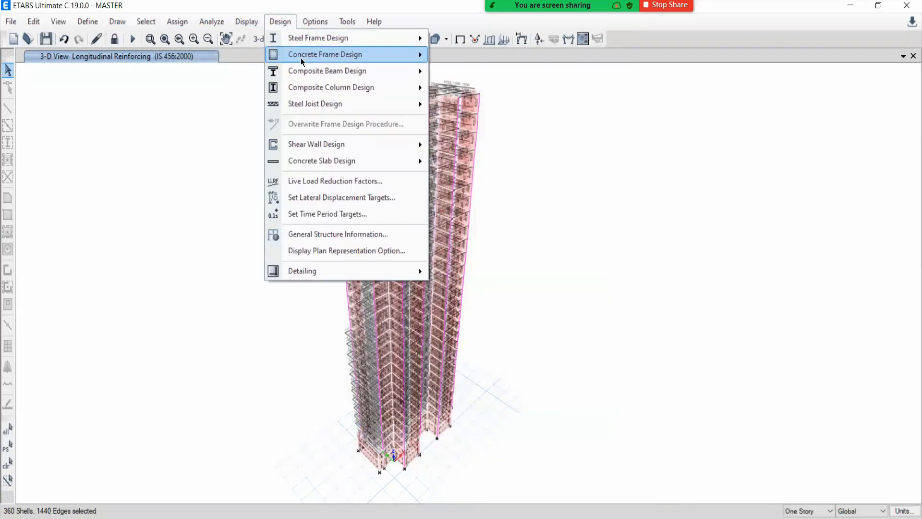
mouse_move(303, 144)
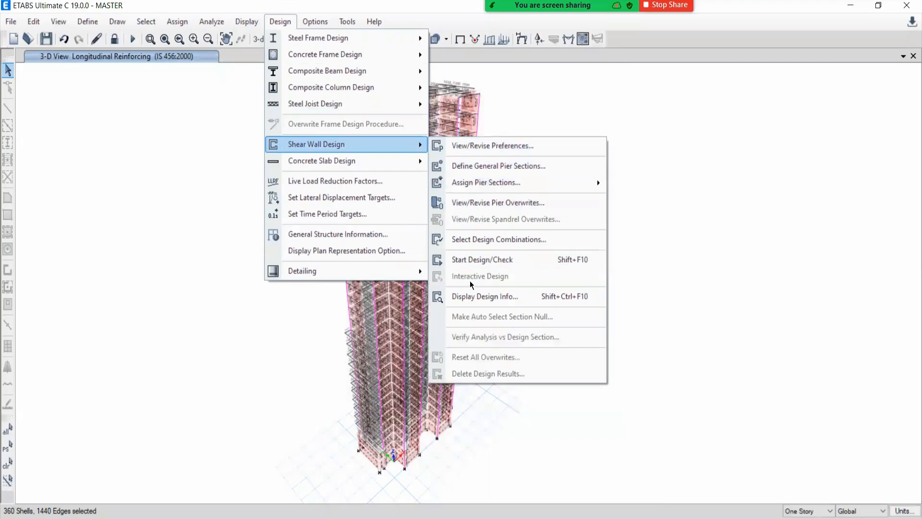
left_click(469, 261)
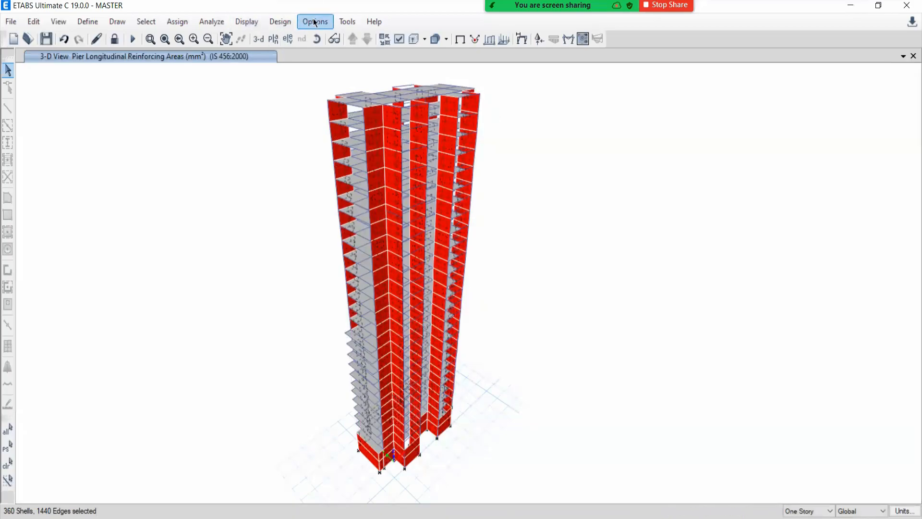
Verify the analysis sections against the design sections for the shear walls and dismiss the result
left_click(276, 22)
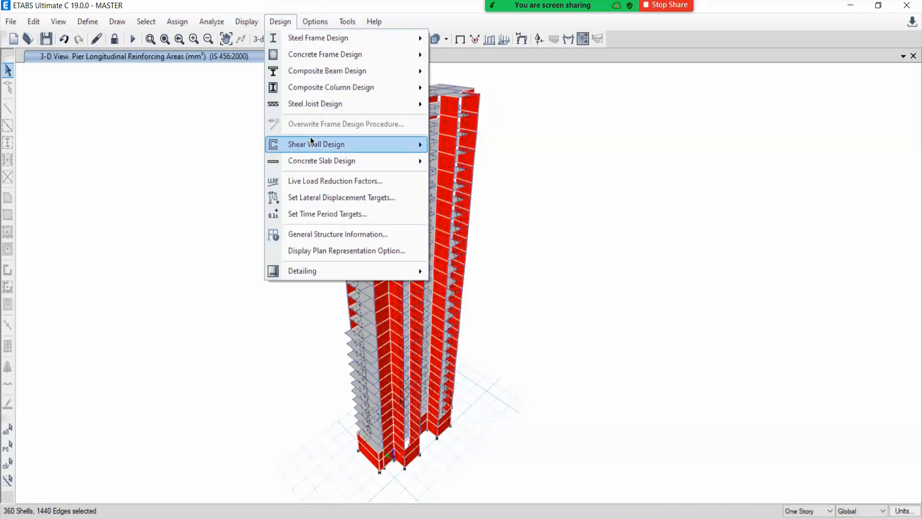
mouse_move(310, 144)
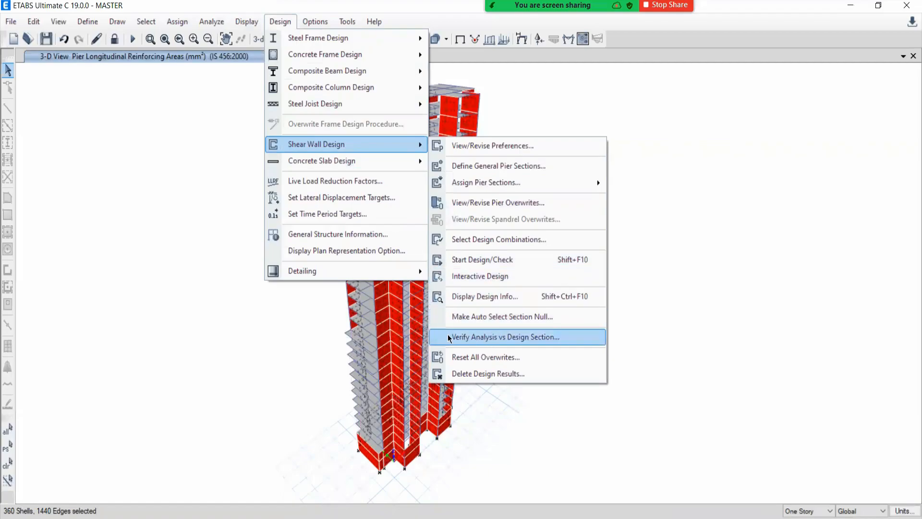
left_click(476, 337)
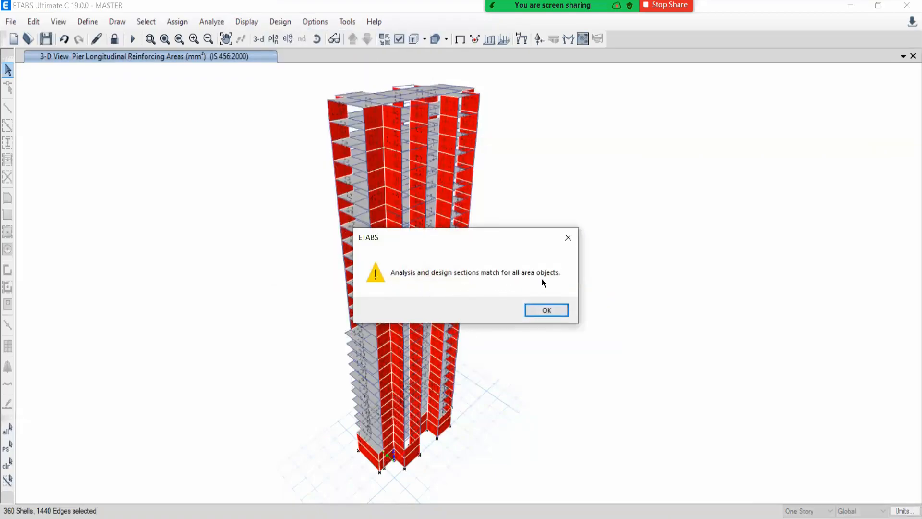
left_click_drag(496, 234, 252, 137)
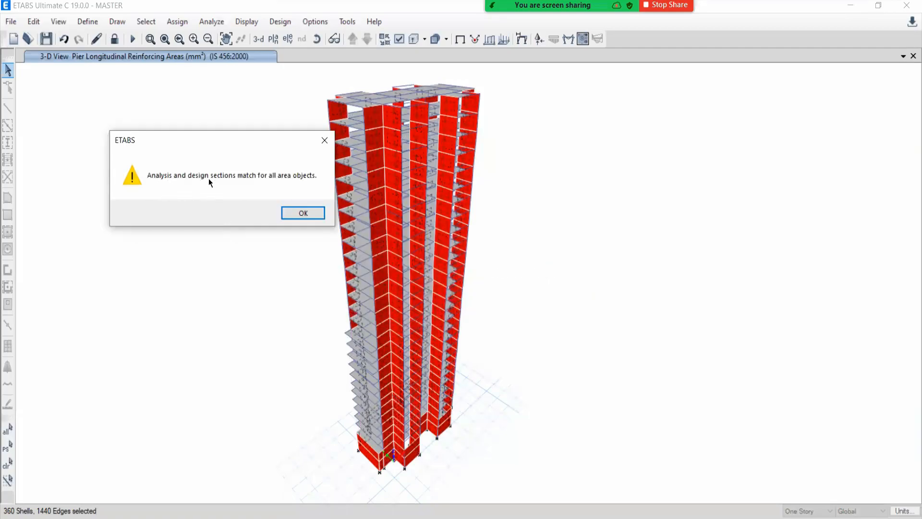
left_click(290, 212)
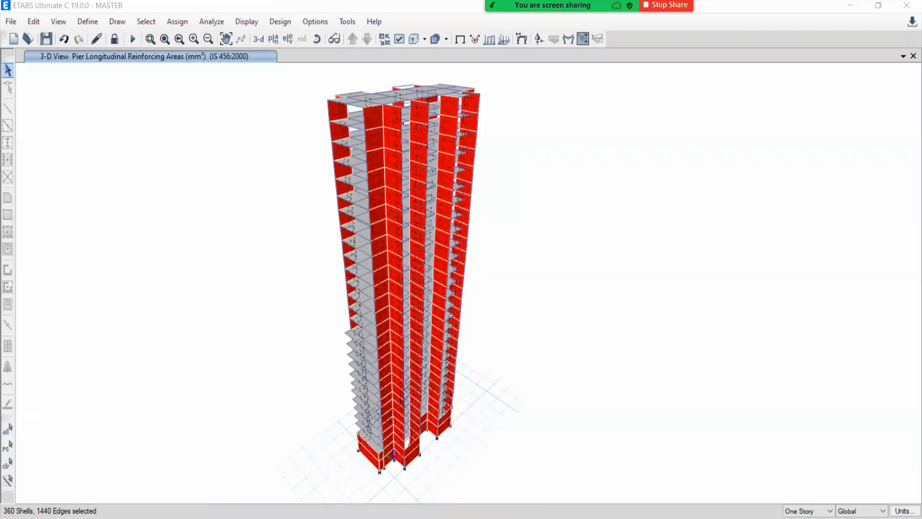
mouse_move(477, 518)
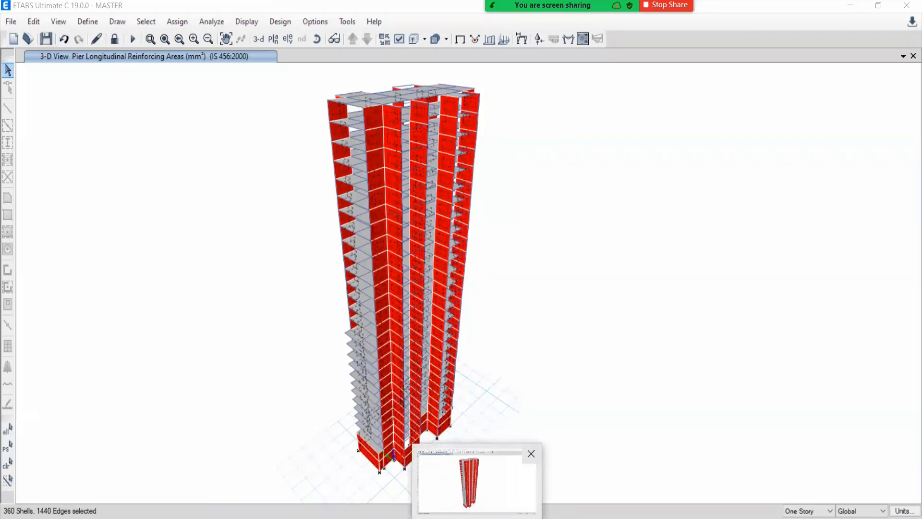